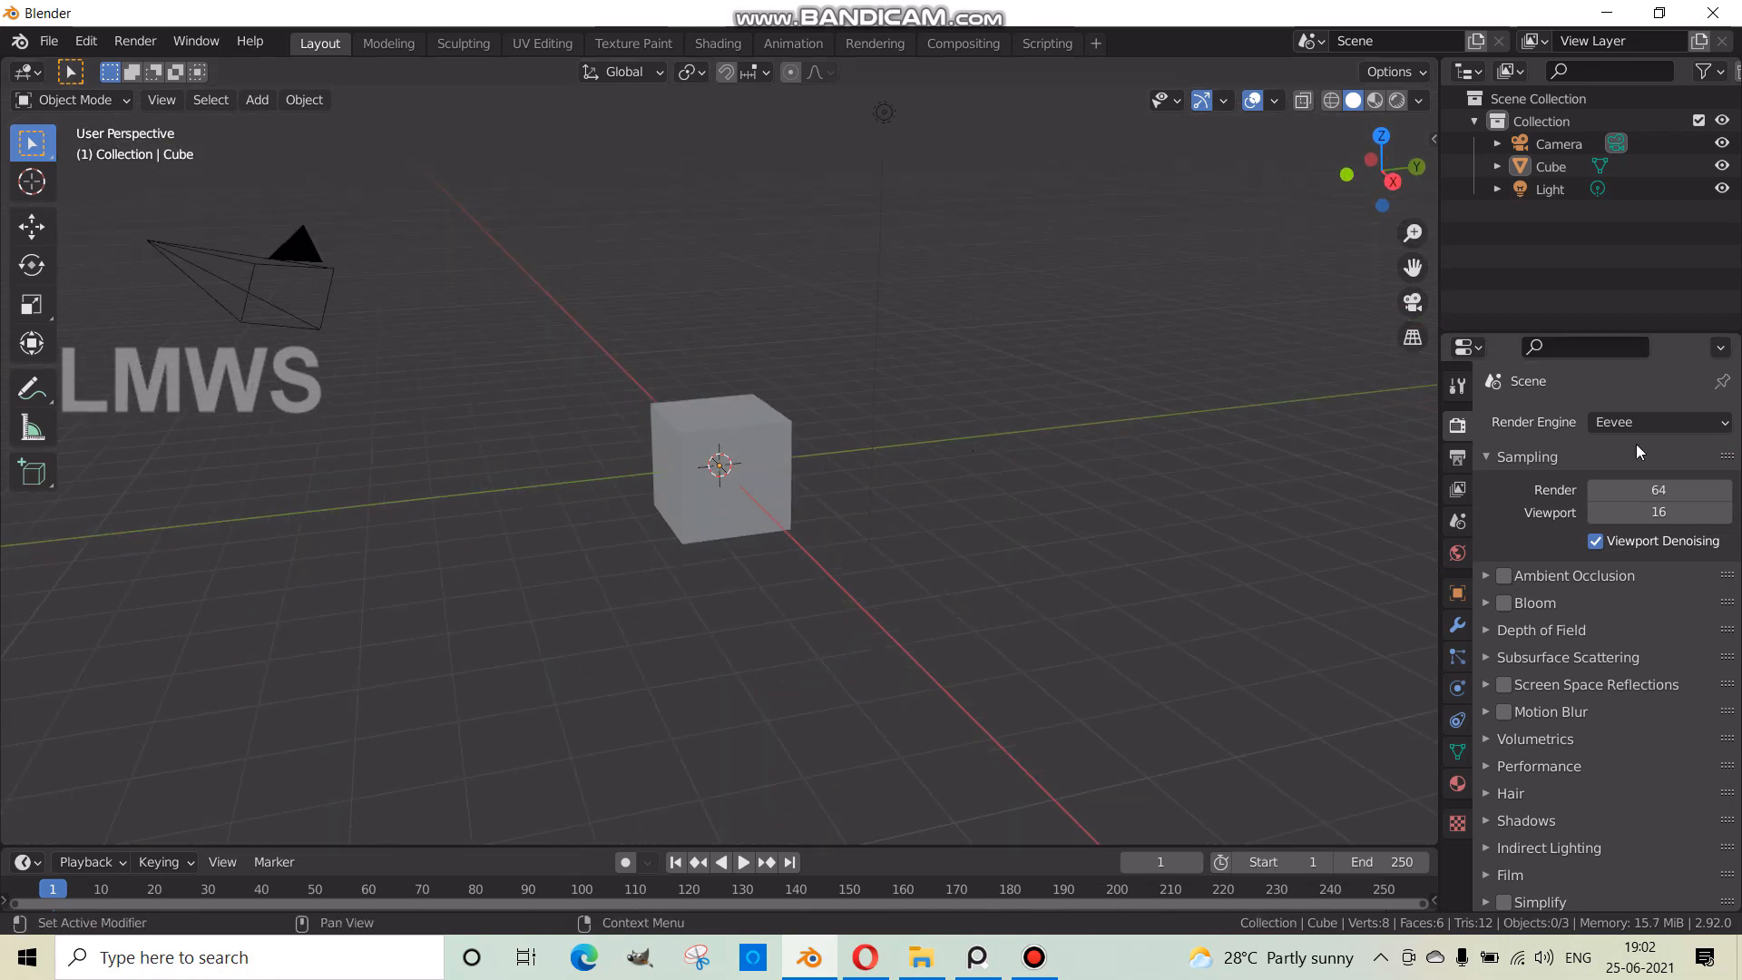
click(1657, 422)
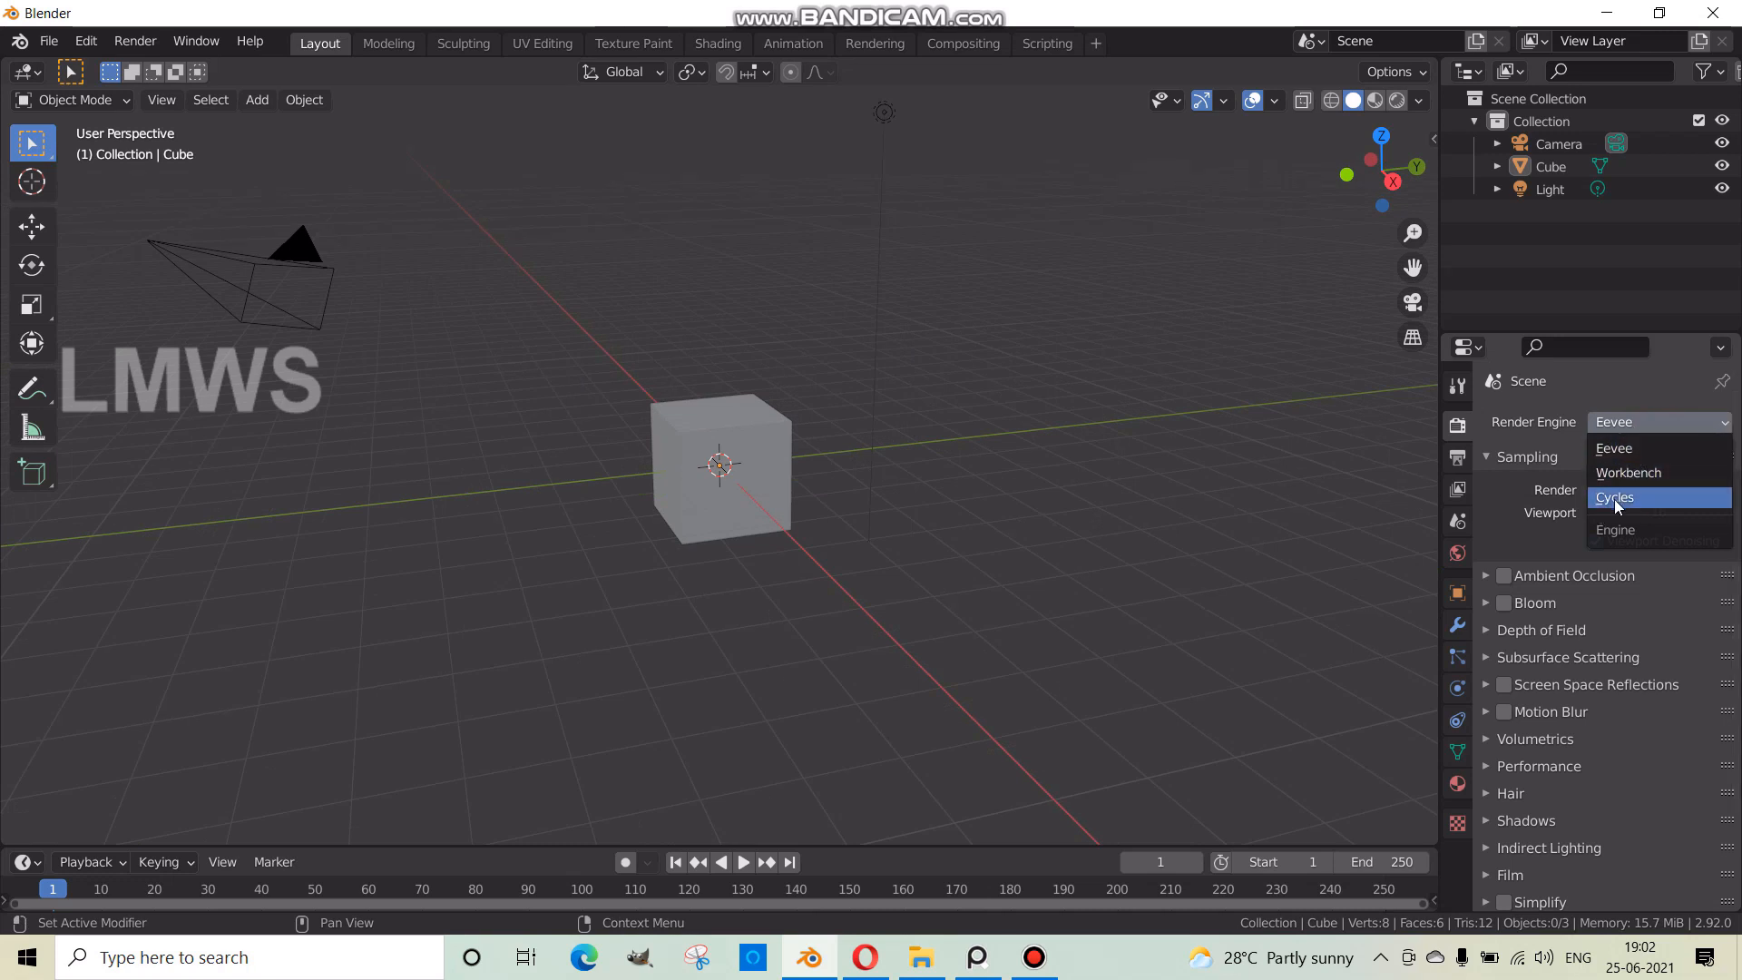
click(1657, 423)
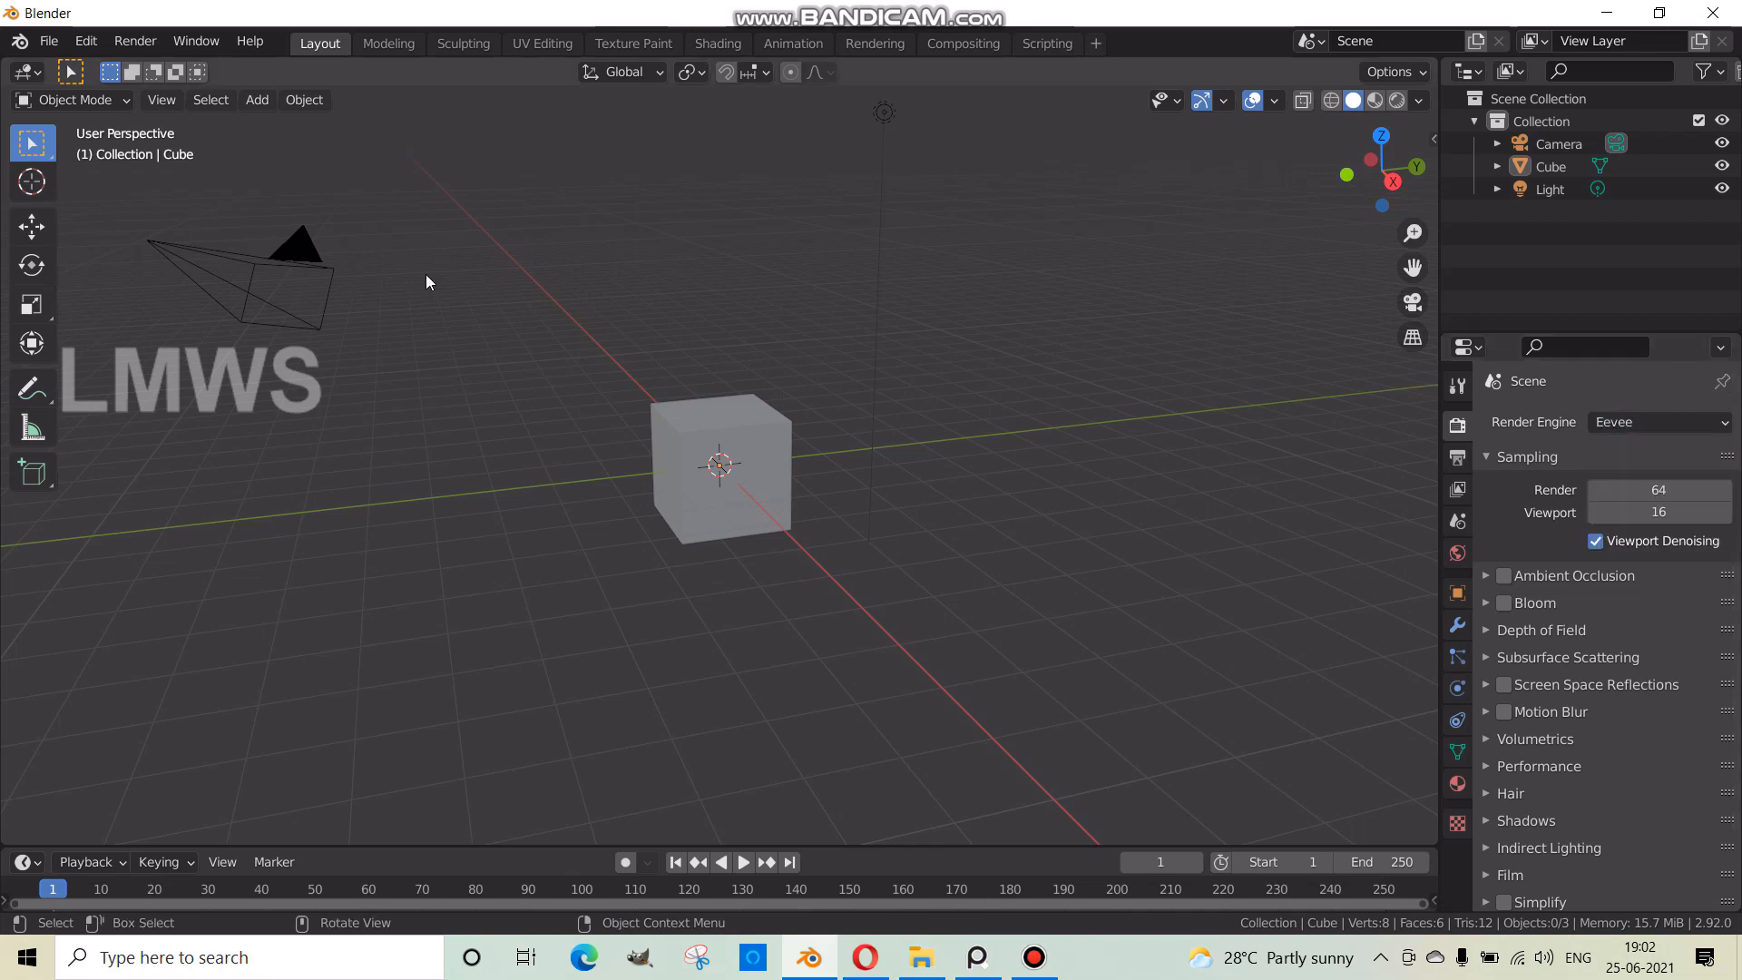
- Open the recent file CYCLES_EEVEE.blend and leave the camera view to see the whole truck scene
click(41, 42)
mouse_move(136, 112)
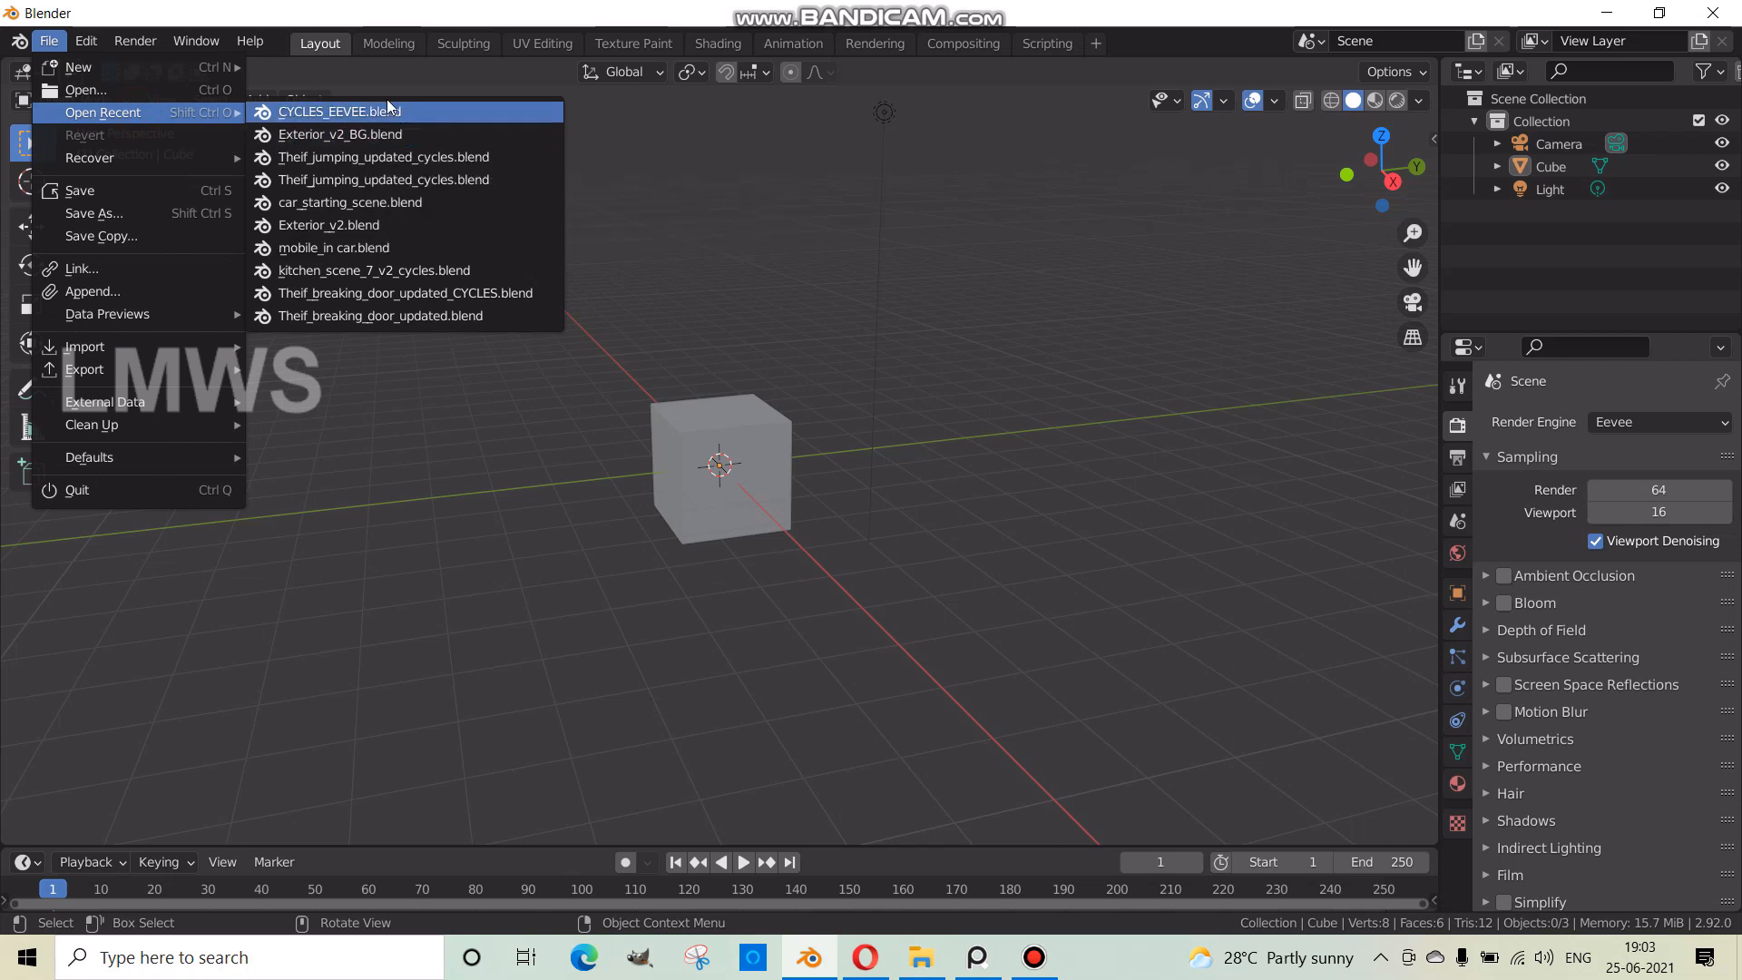
click(376, 109)
click(906, 517)
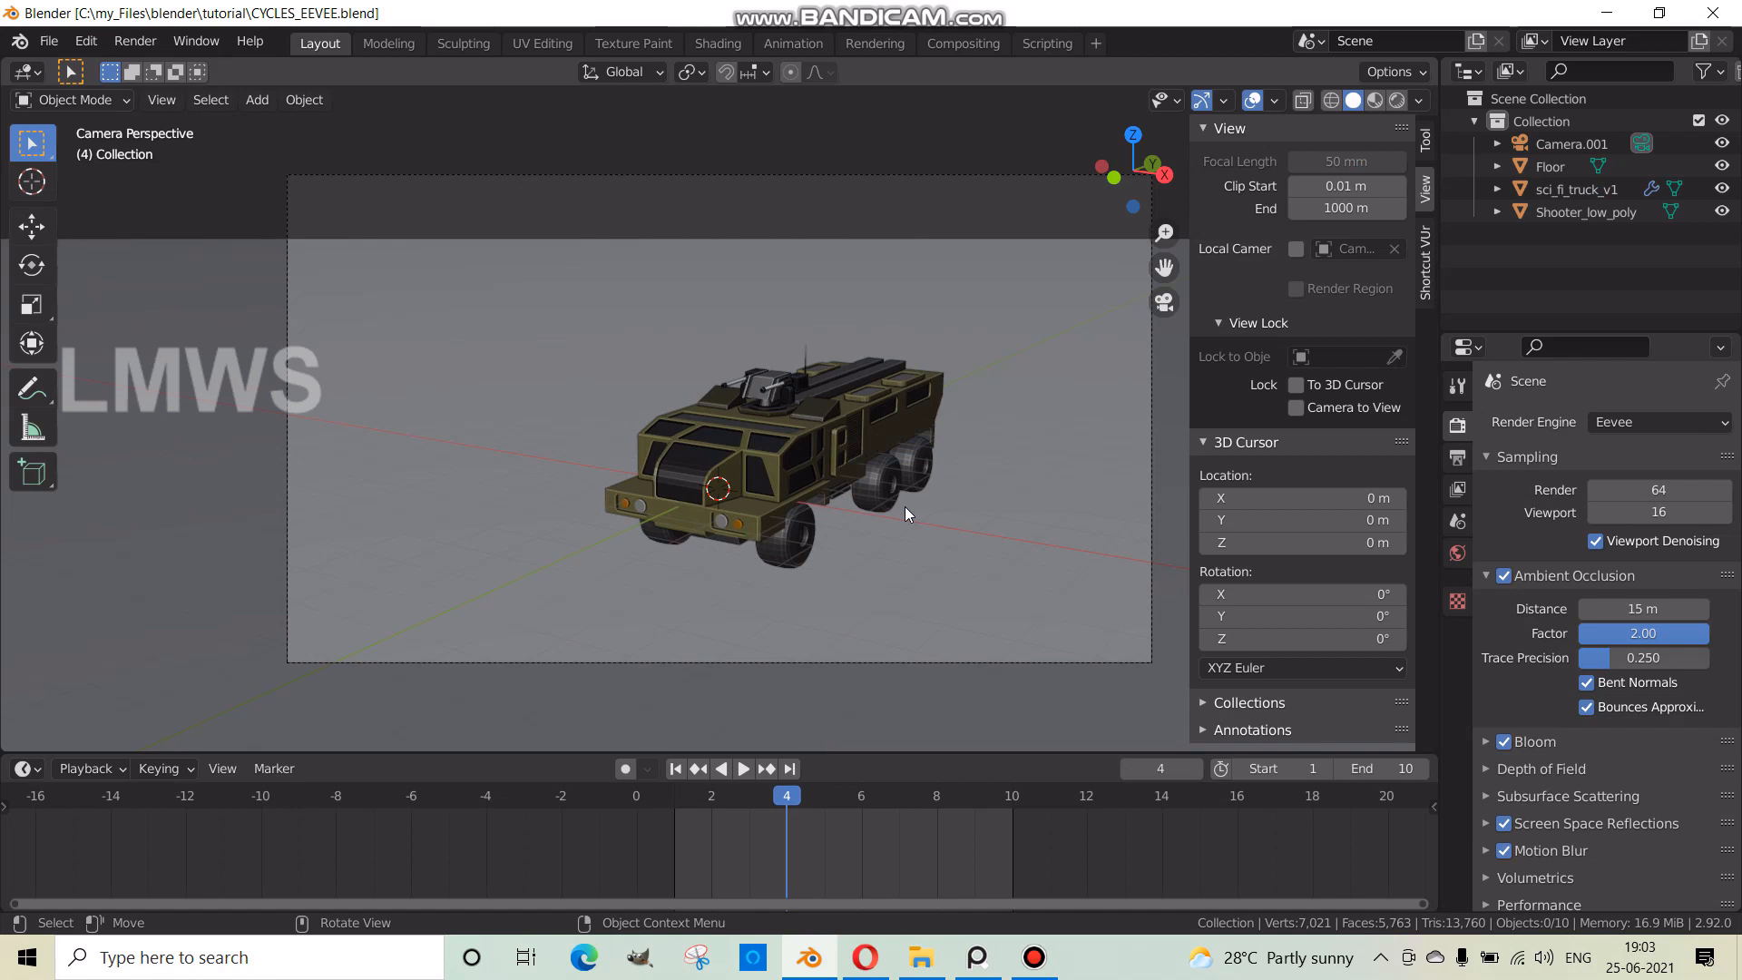
middle_drag(906, 510, 883, 576)
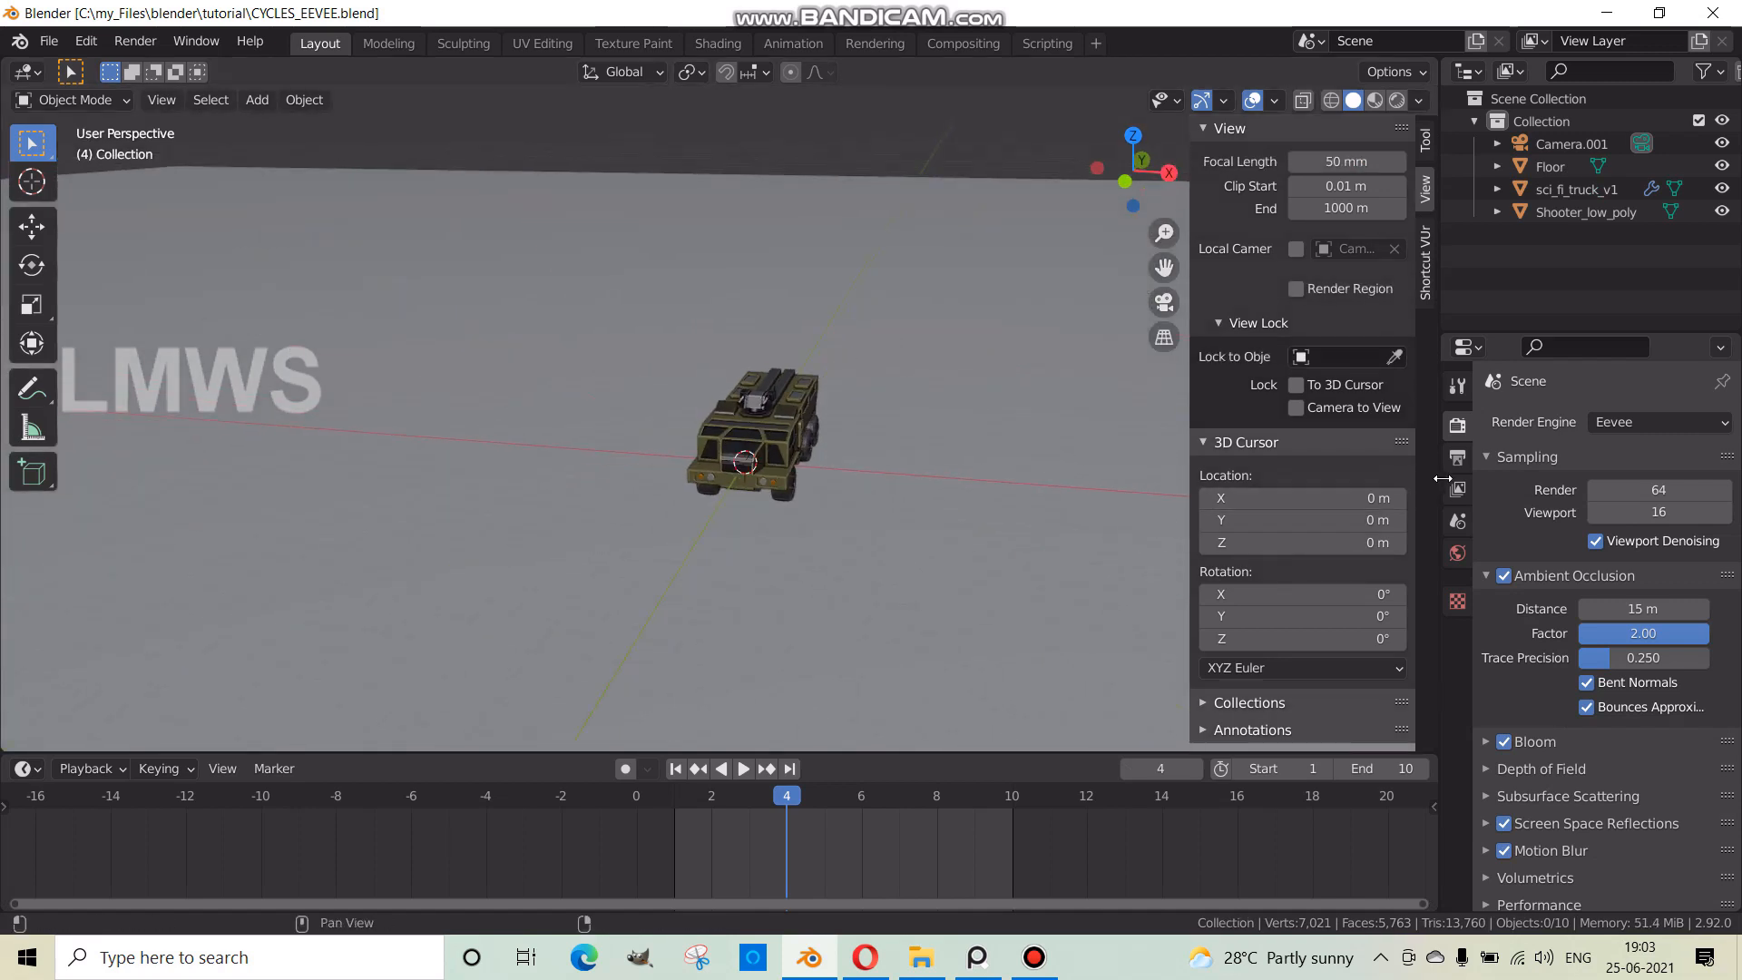
- Check the available render engines and keep Eevee selected
click(1626, 423)
click(1629, 423)
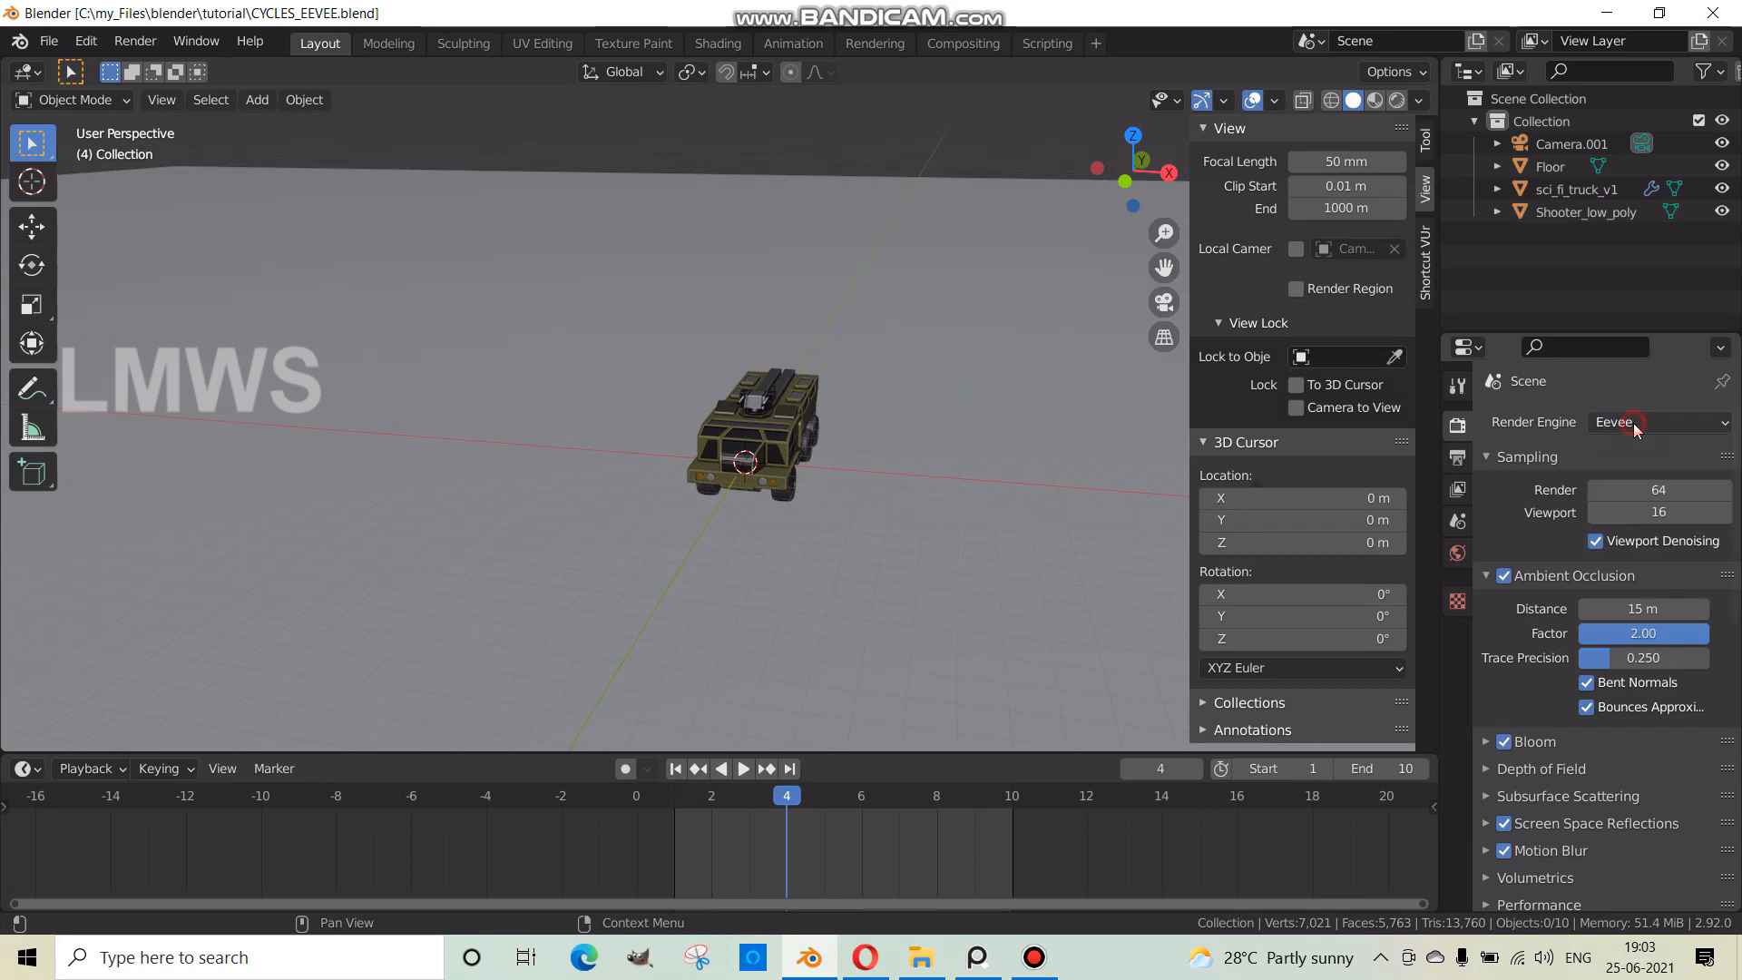
click(1632, 423)
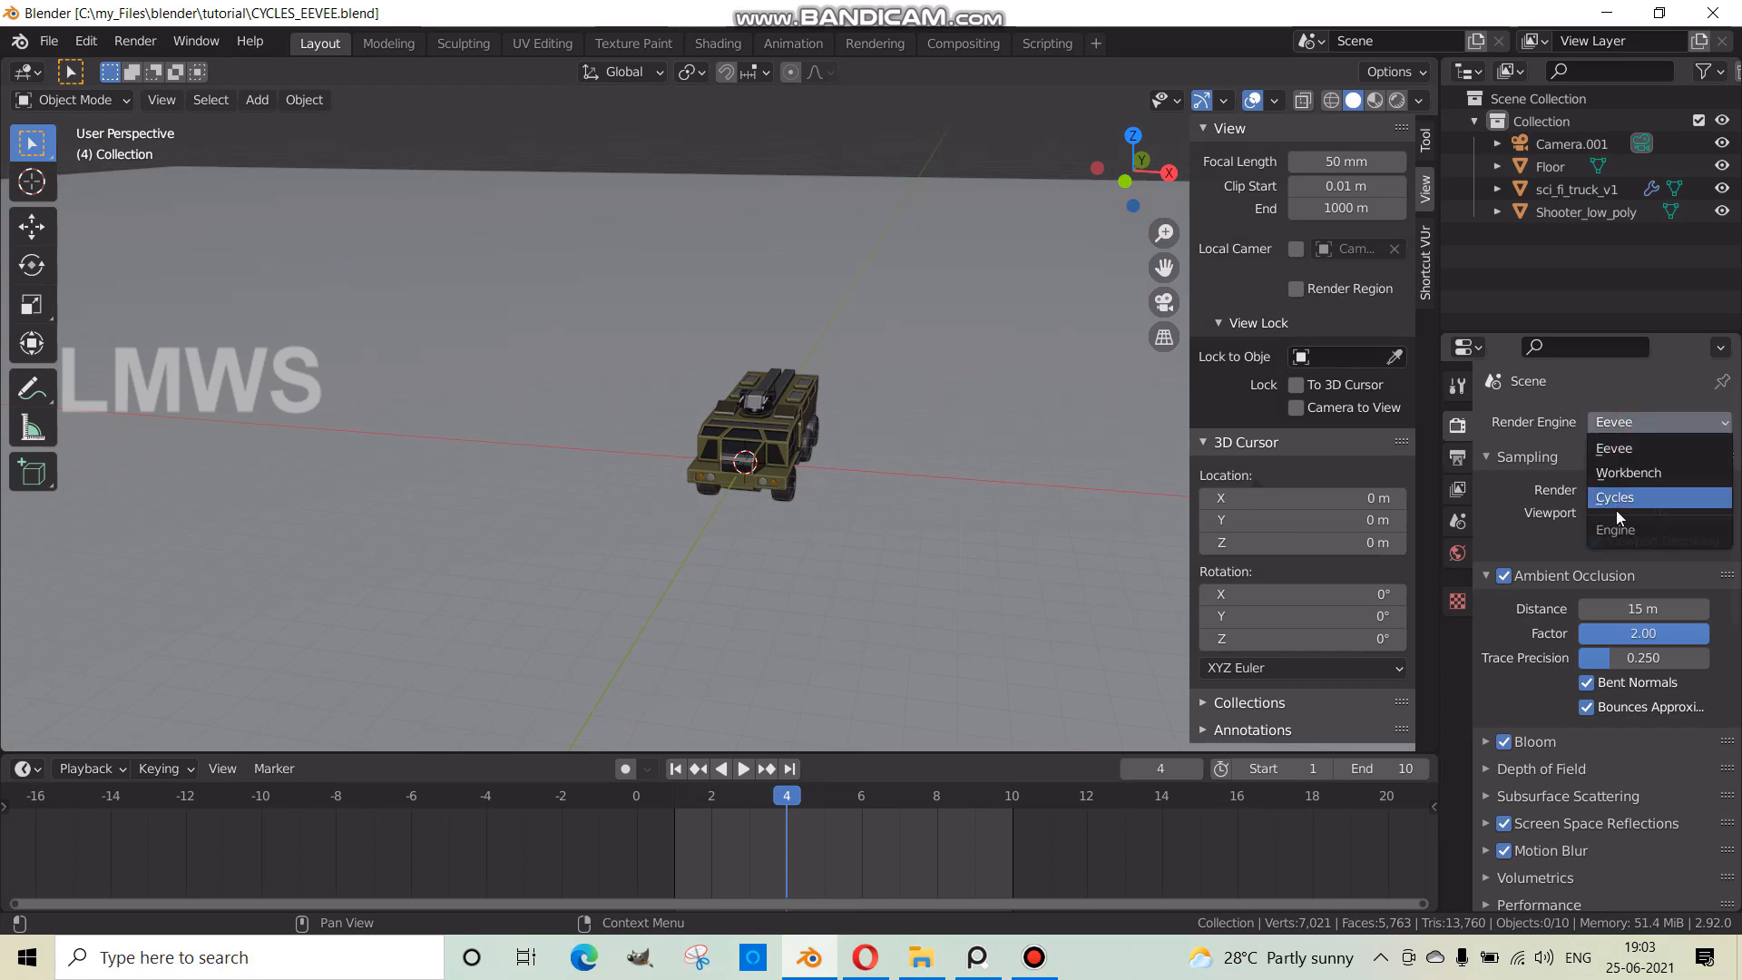
click(1626, 445)
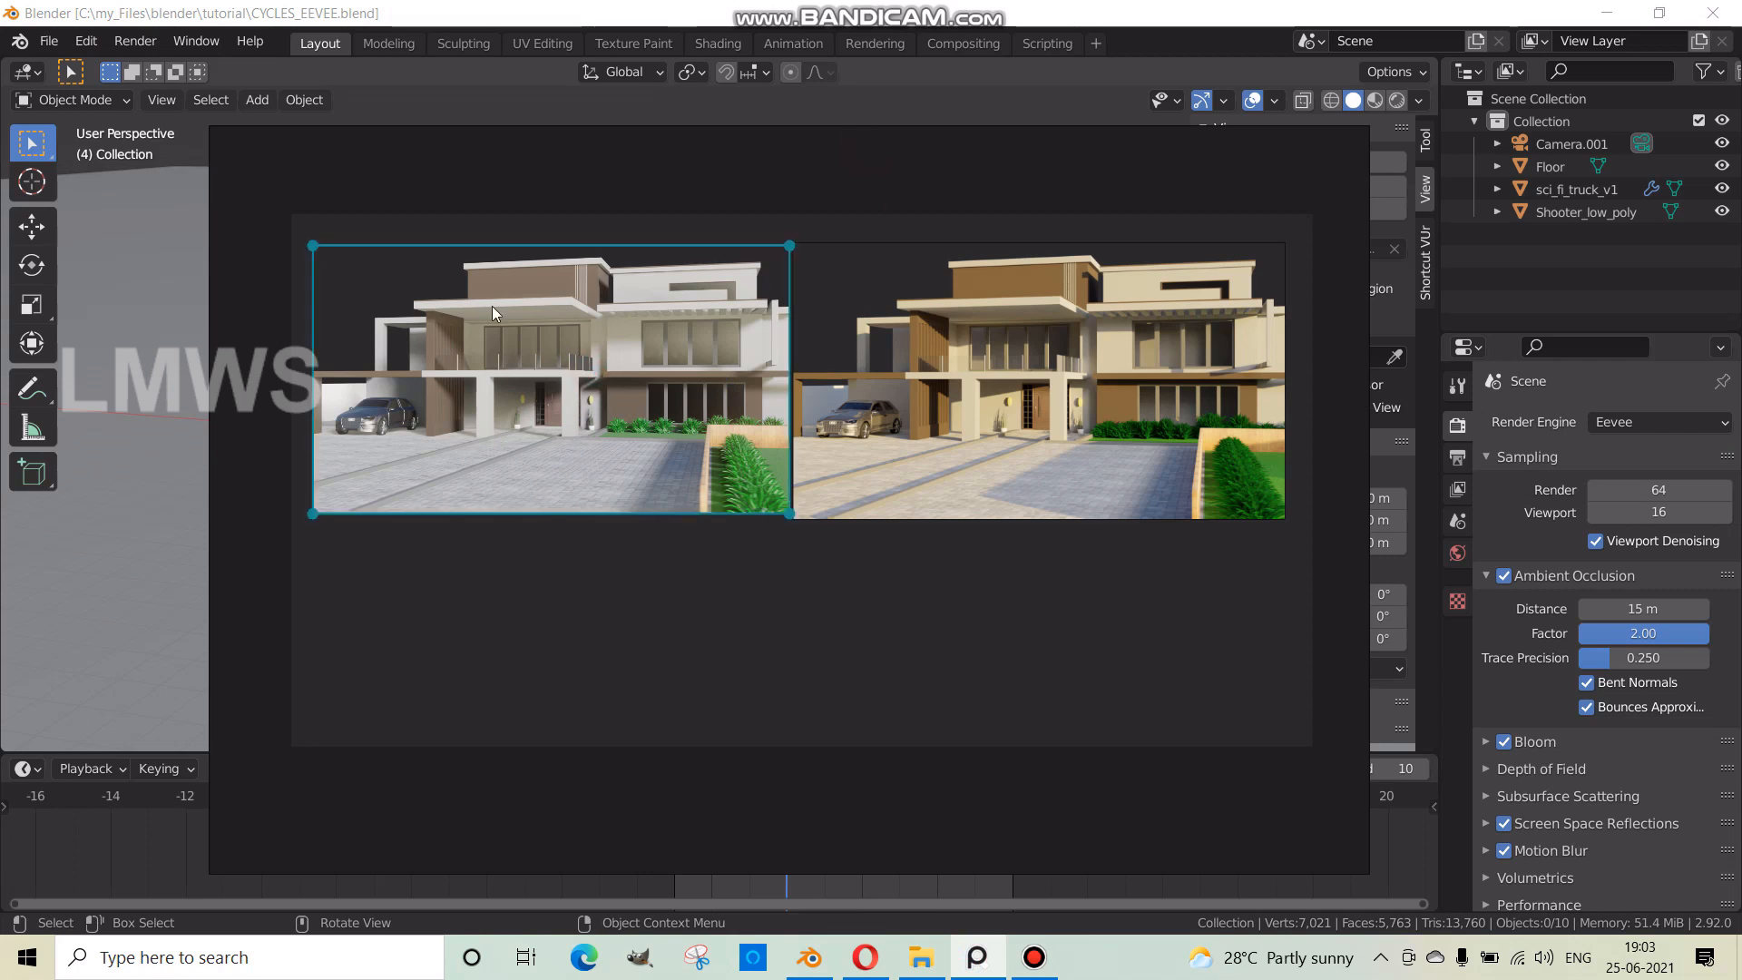
- Compare the lighting and colours of the two side-by-side house renders in the reference image board
click(979, 397)
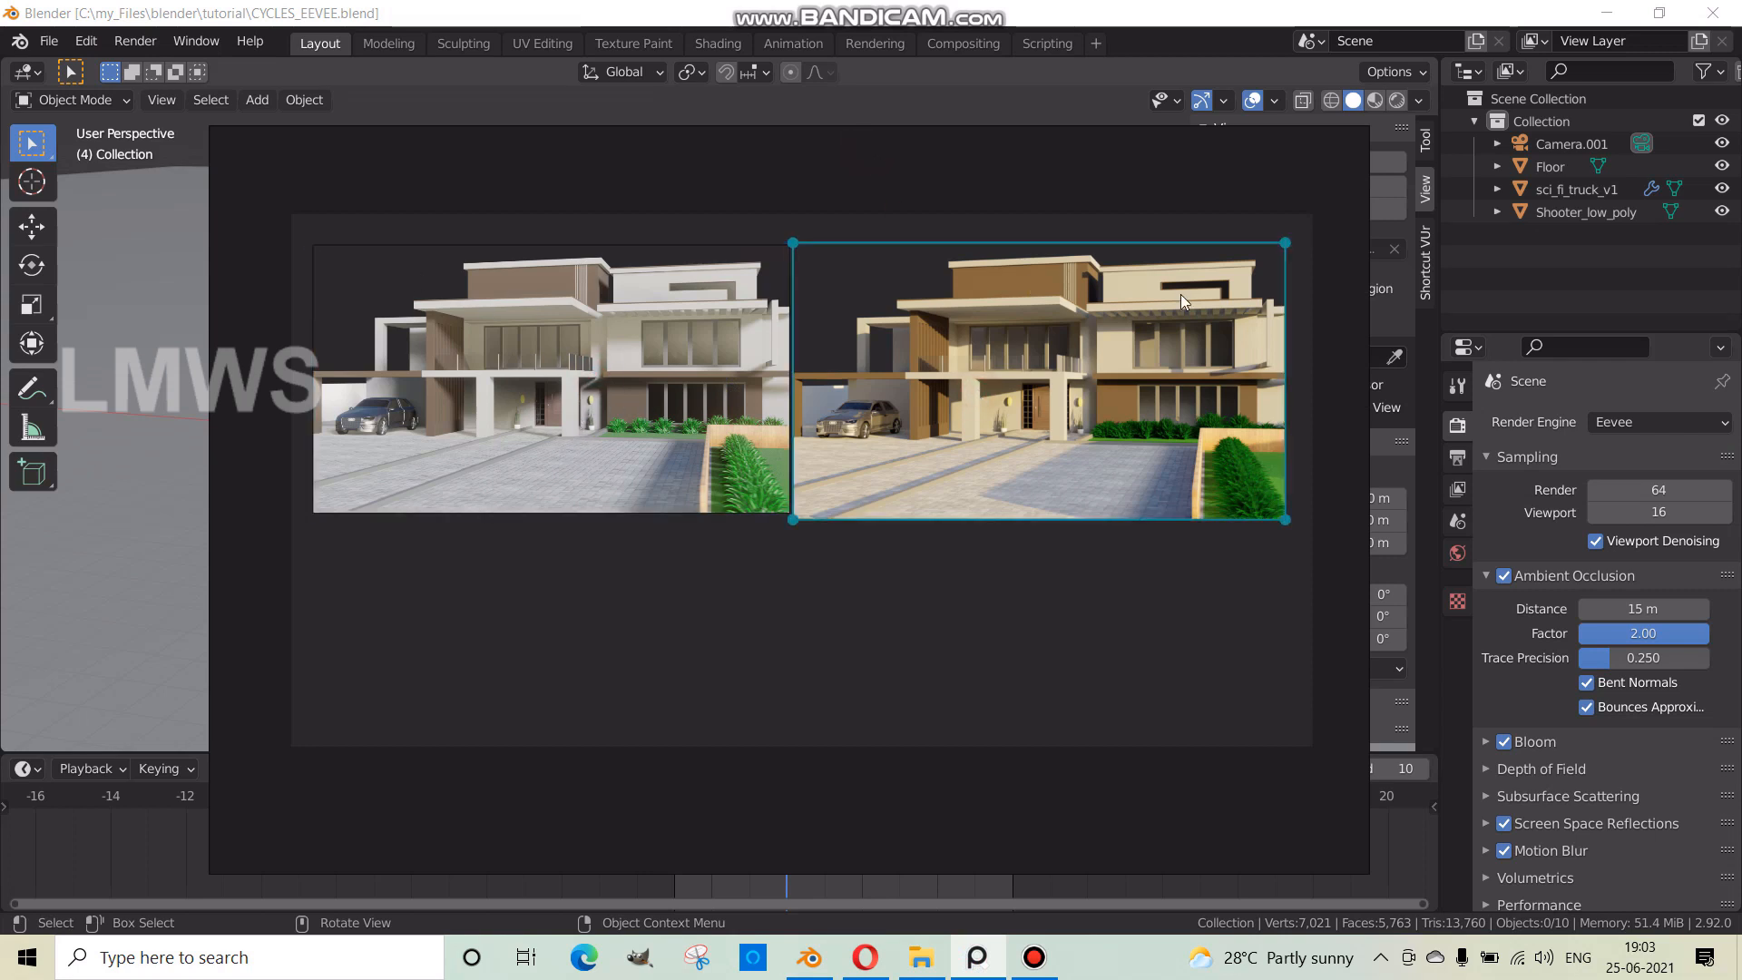
click(532, 355)
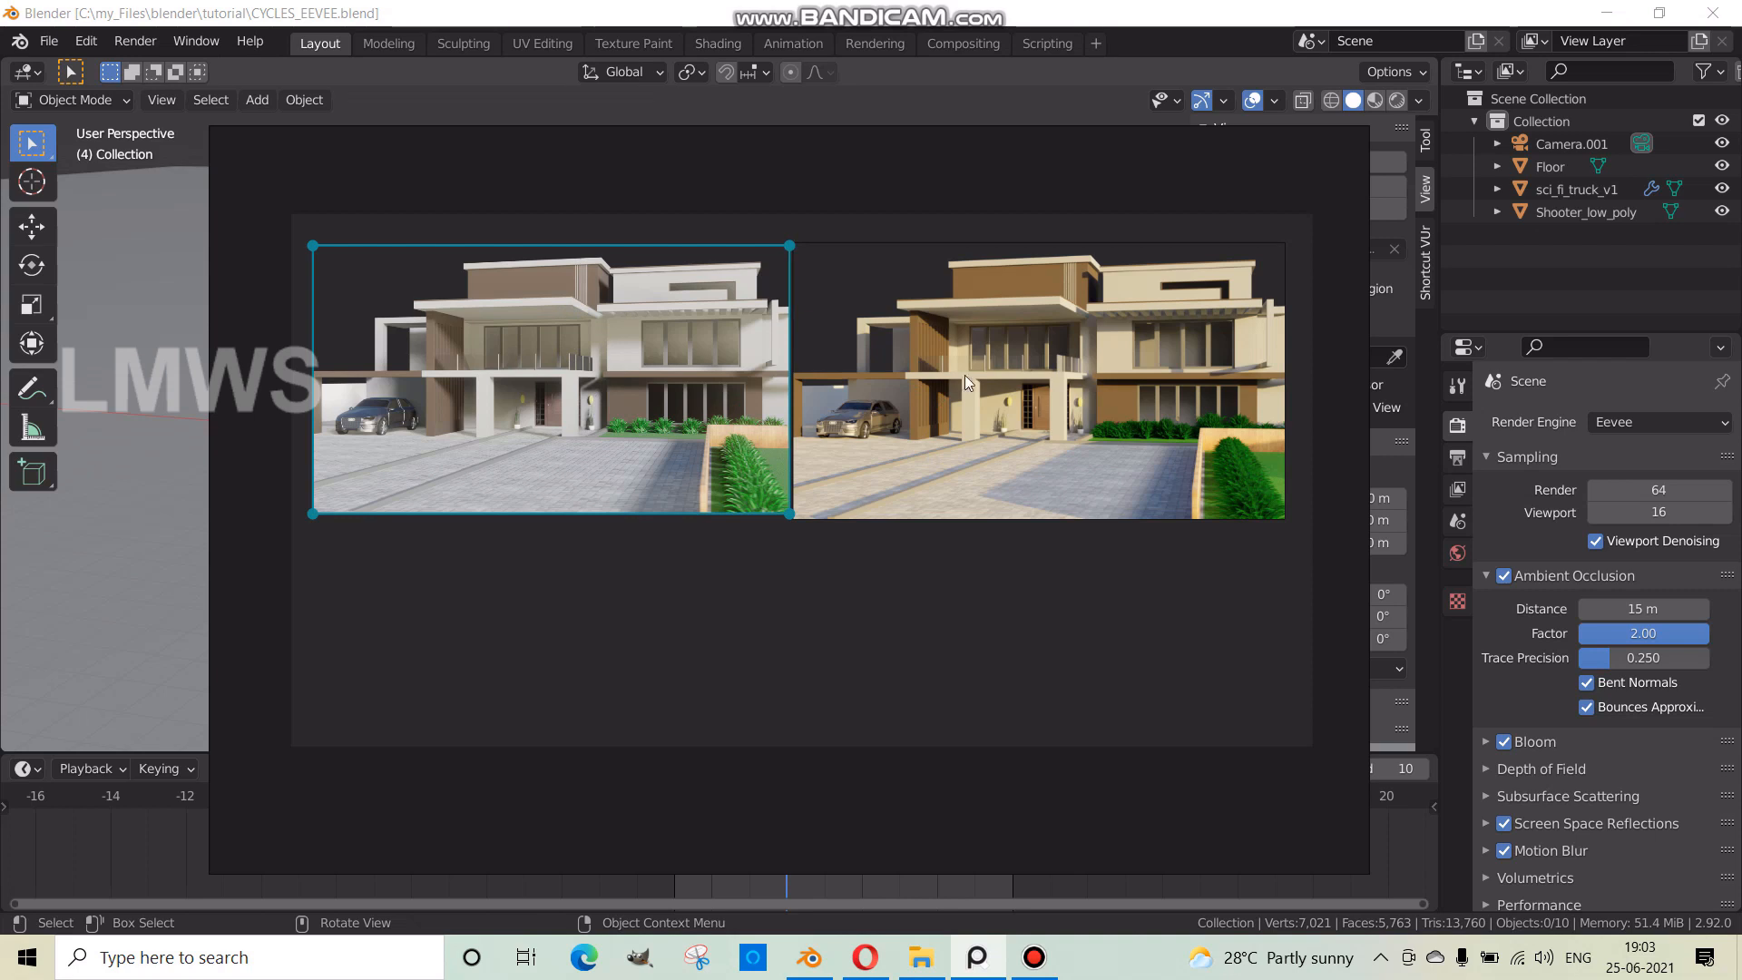
click(1009, 379)
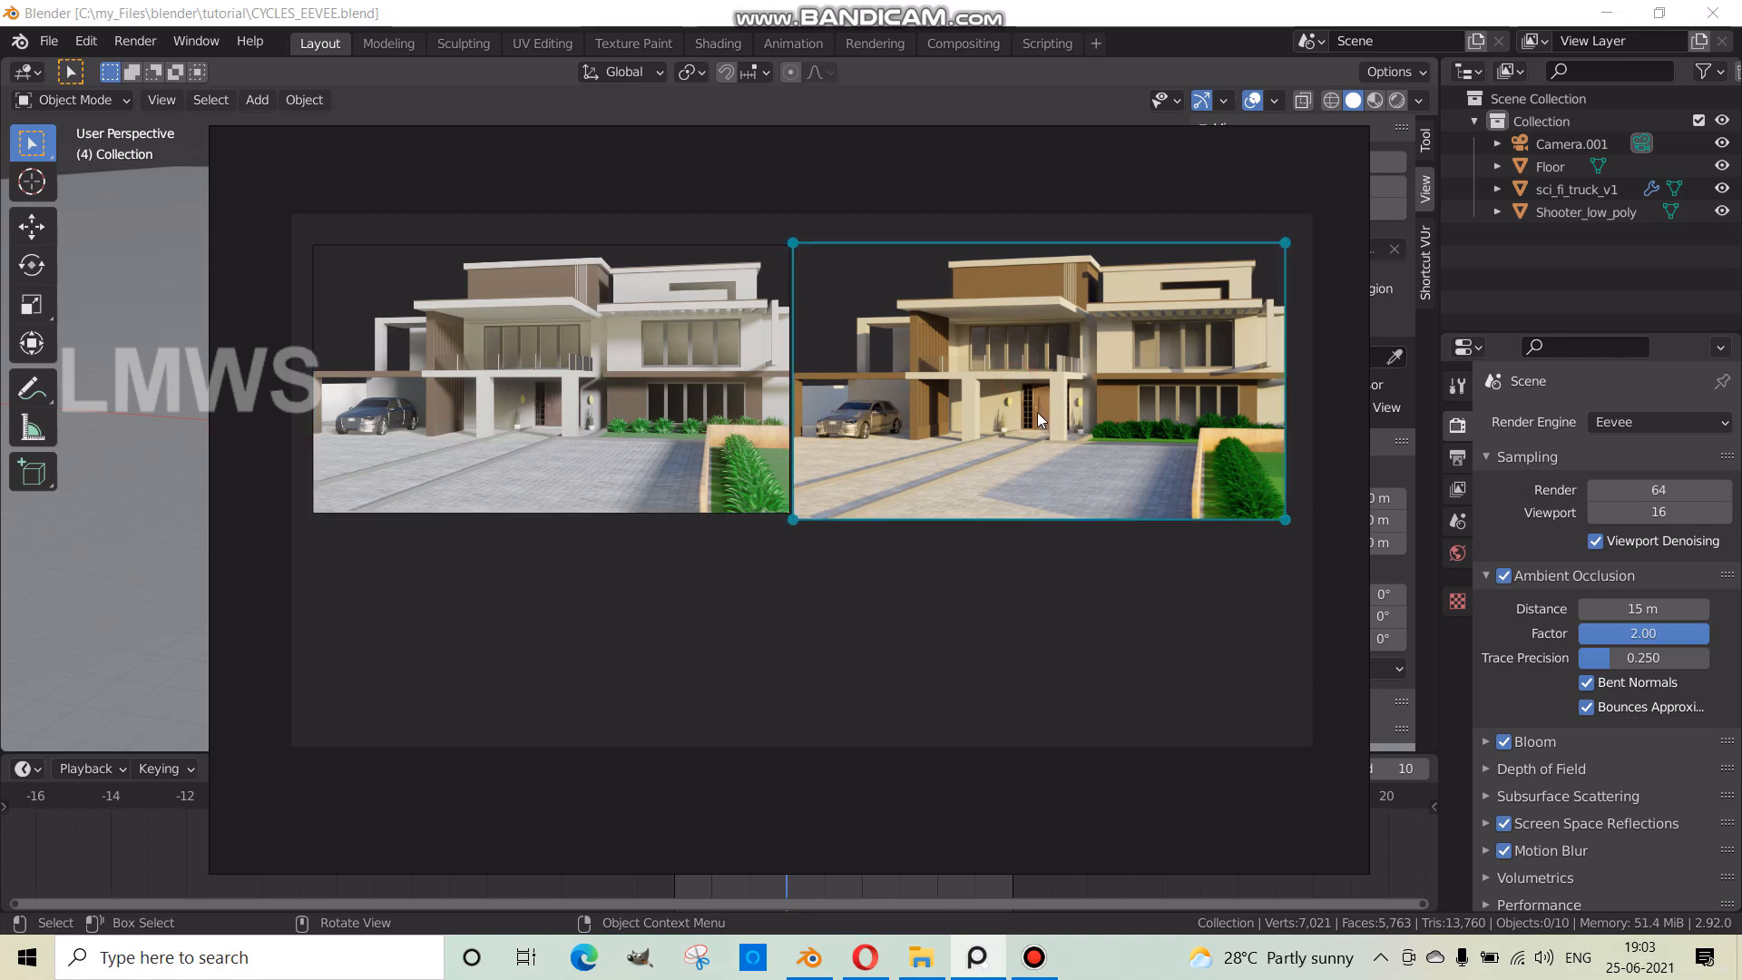
click(534, 426)
click(960, 432)
click(670, 442)
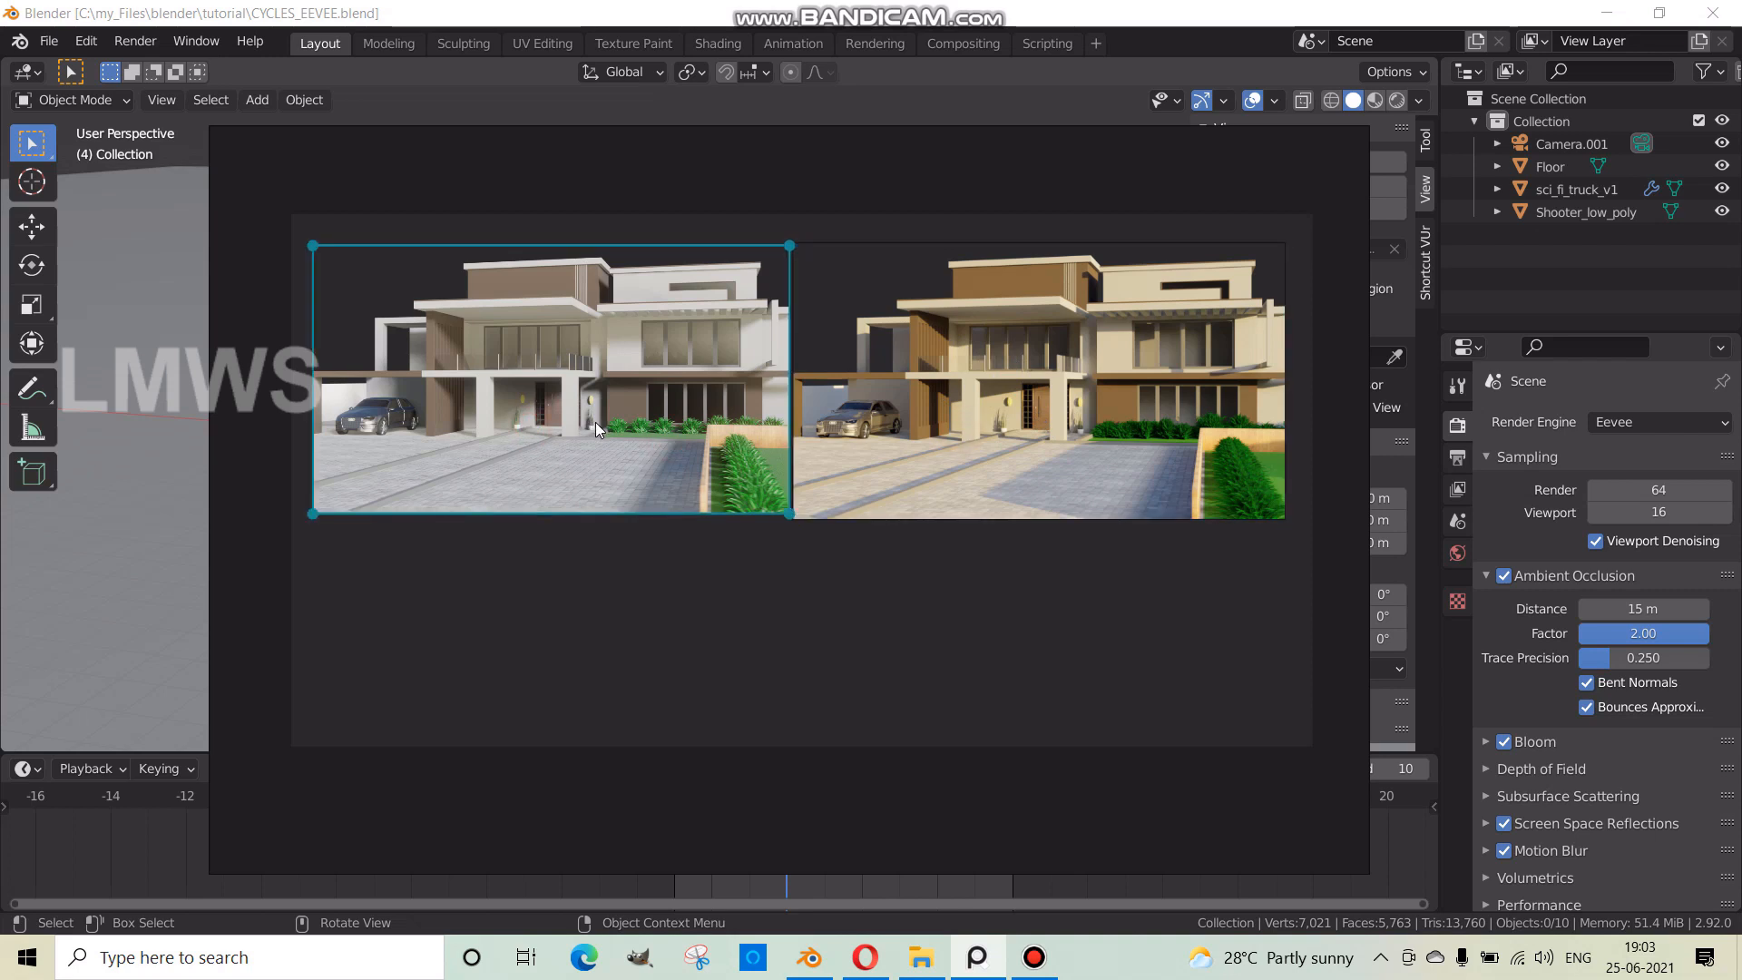
click(878, 438)
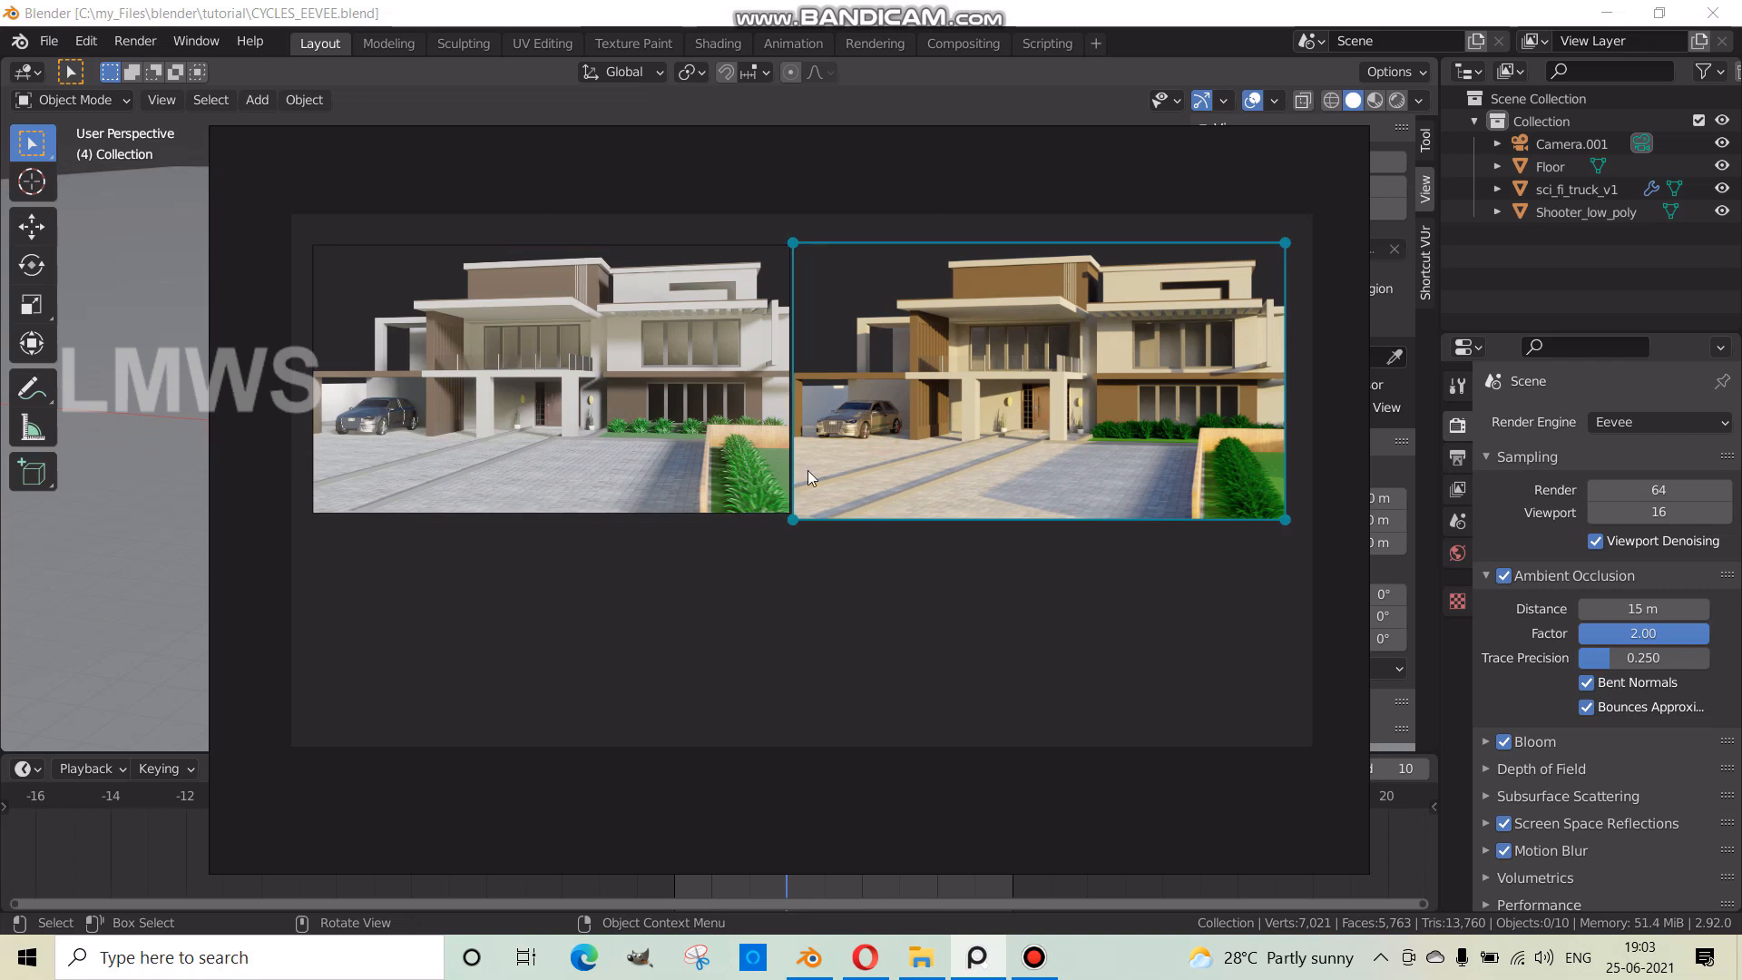
click(514, 422)
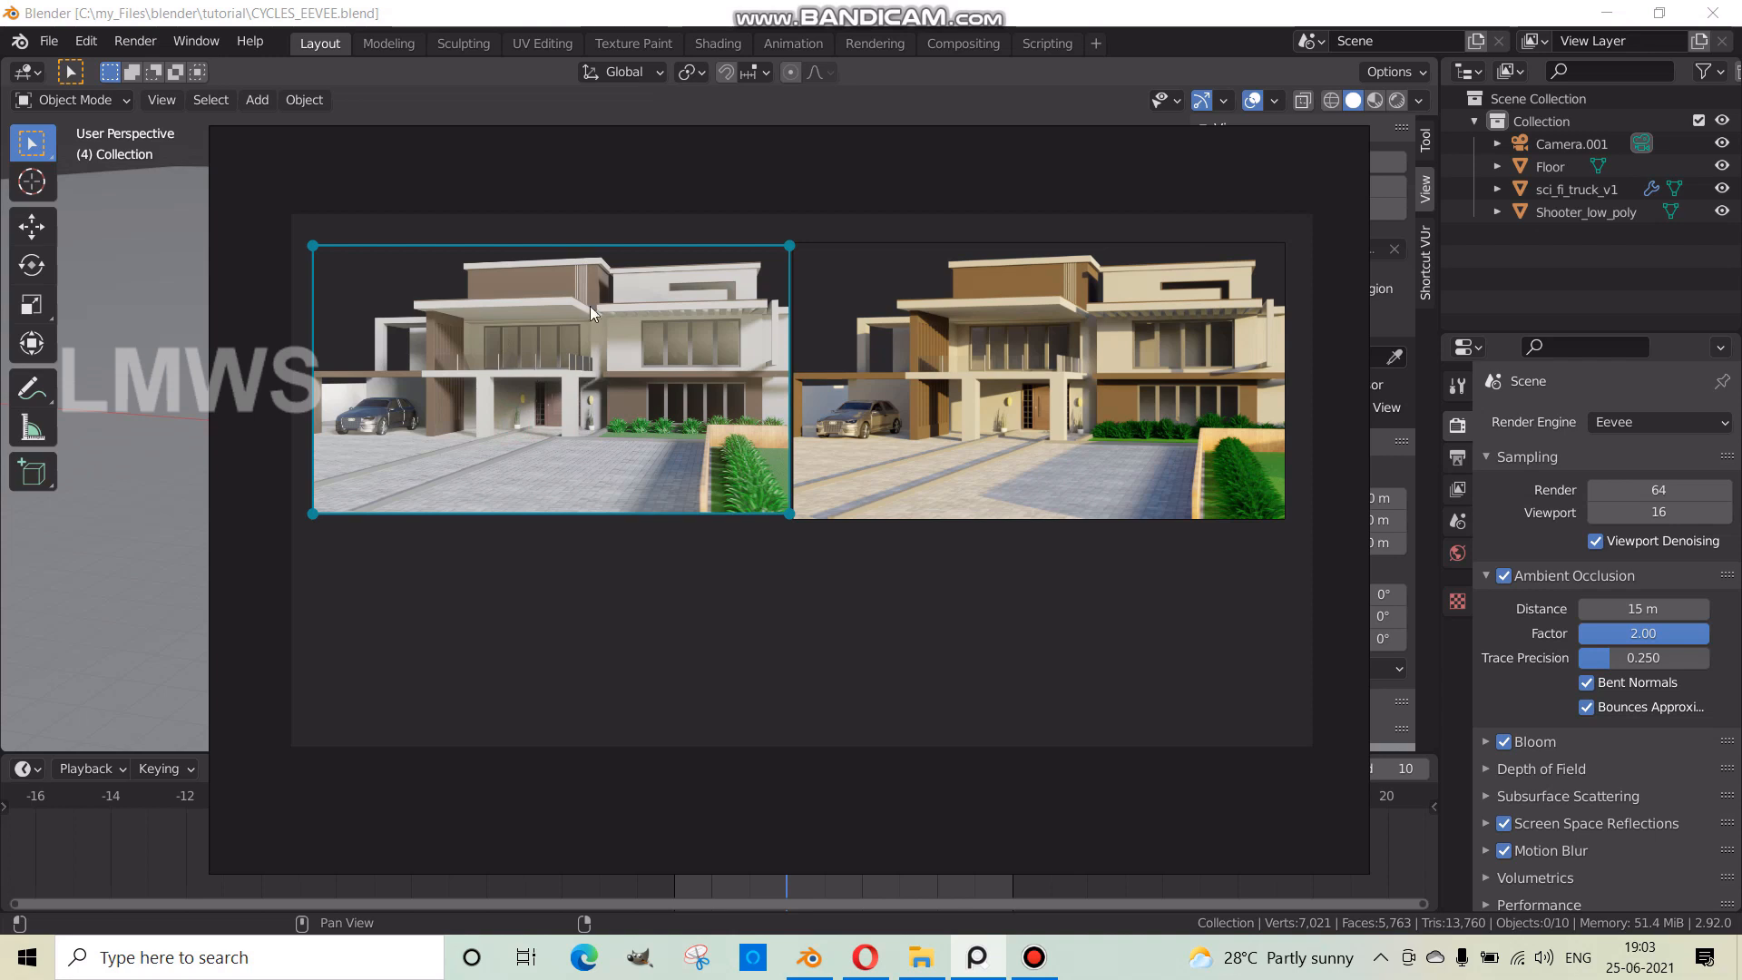
click(1094, 392)
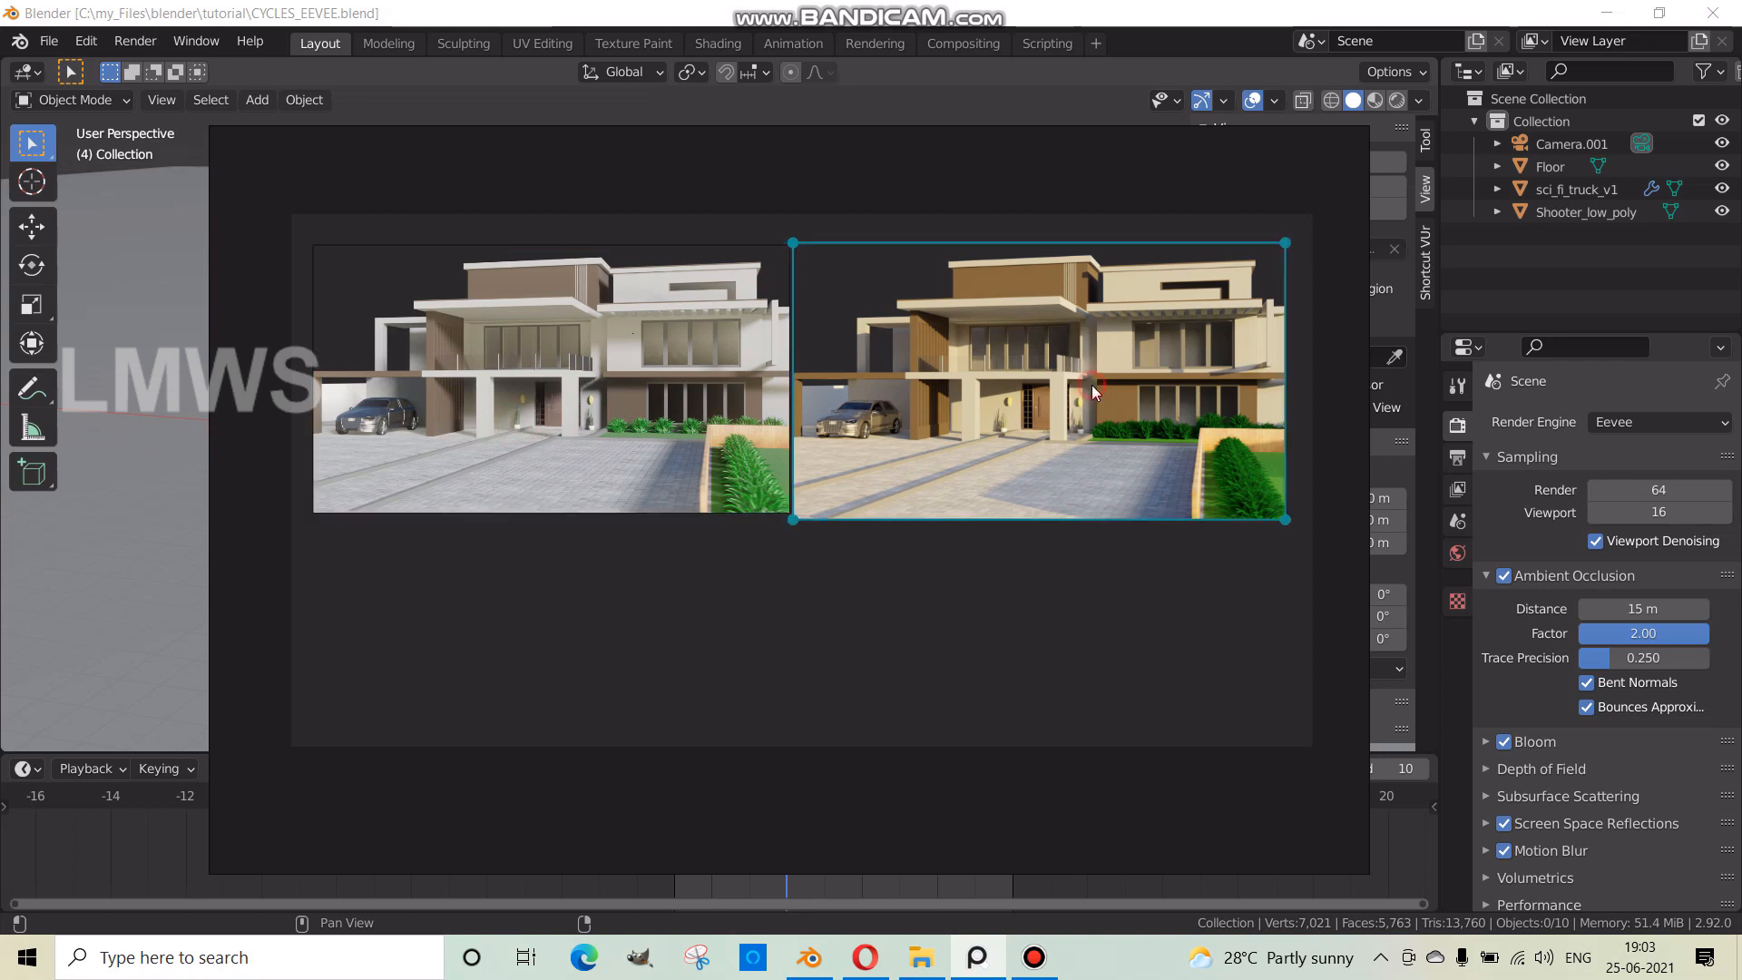
click(899, 4)
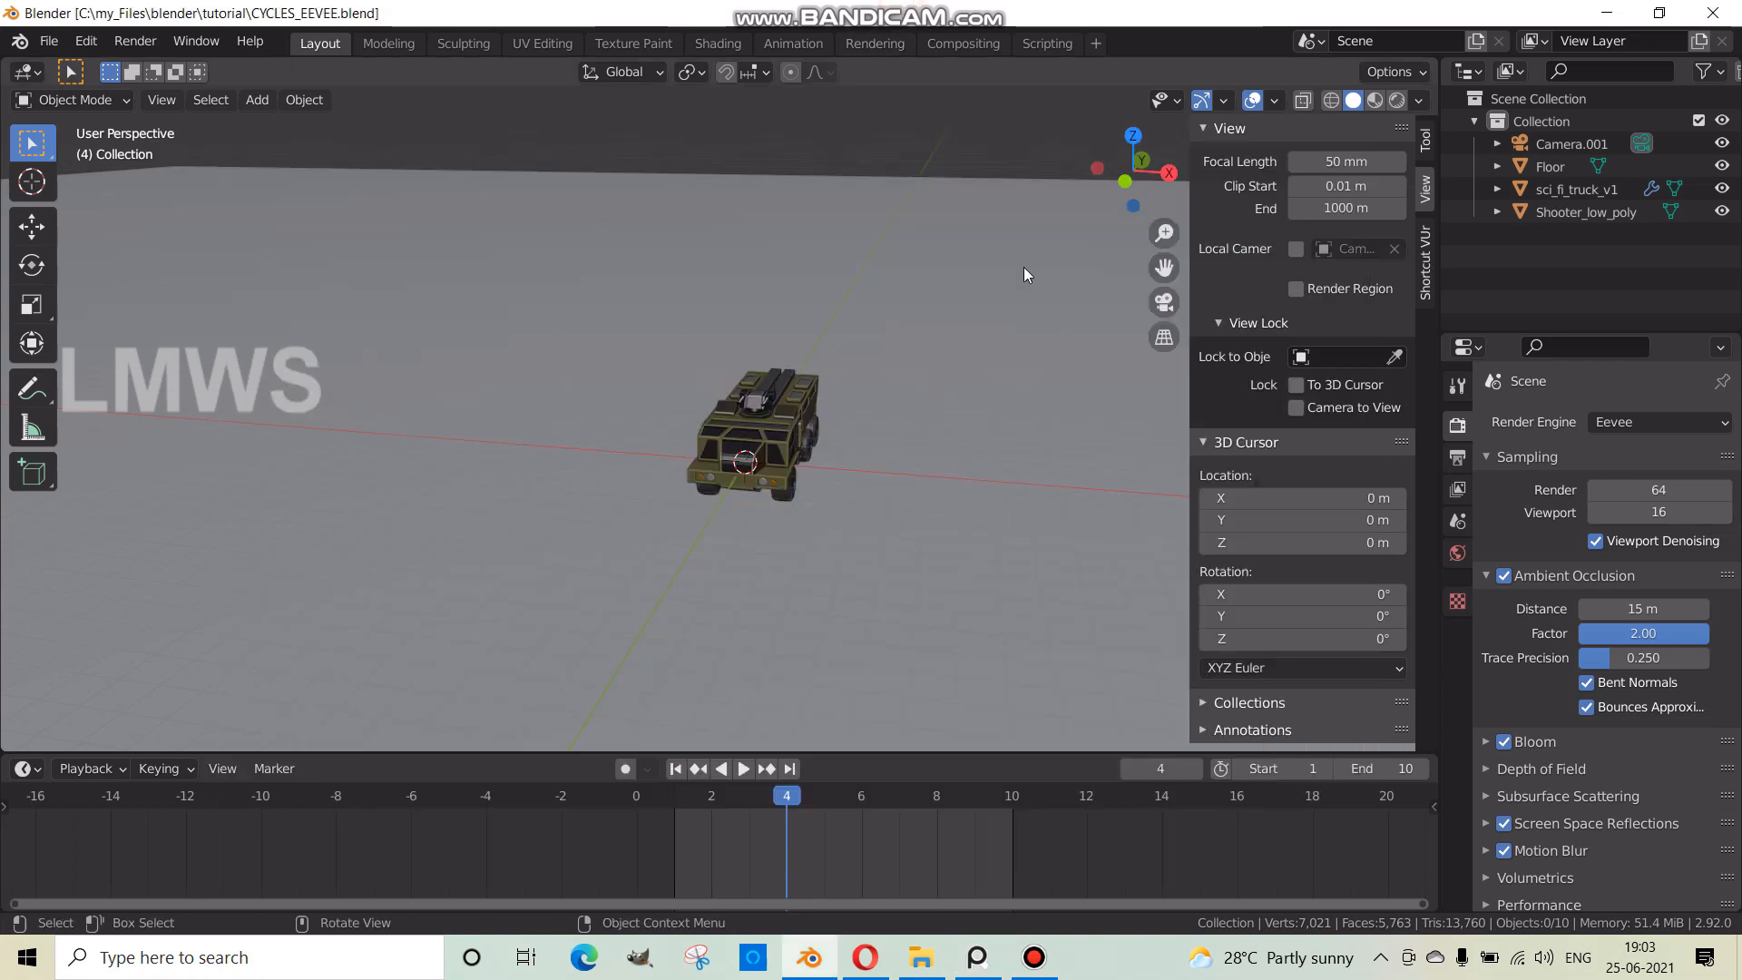
- Reopen the reference image board, examine both house renders once more, and return to Blender
click(1635, 427)
click(1634, 425)
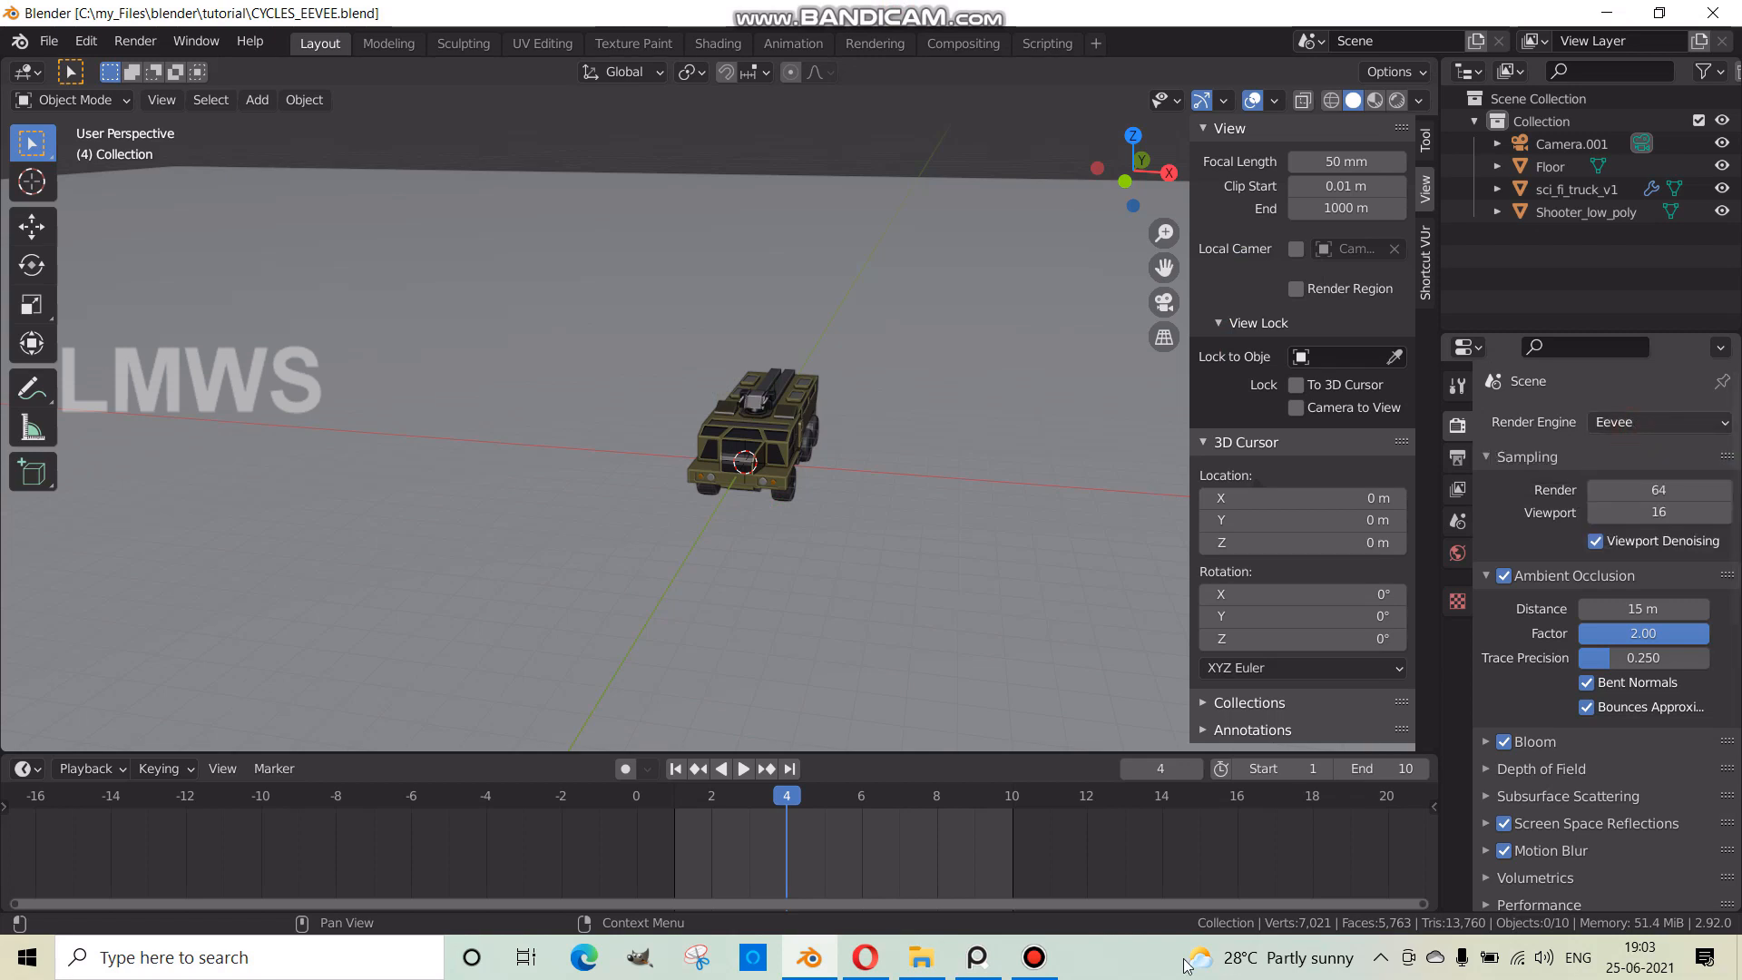
click(976, 958)
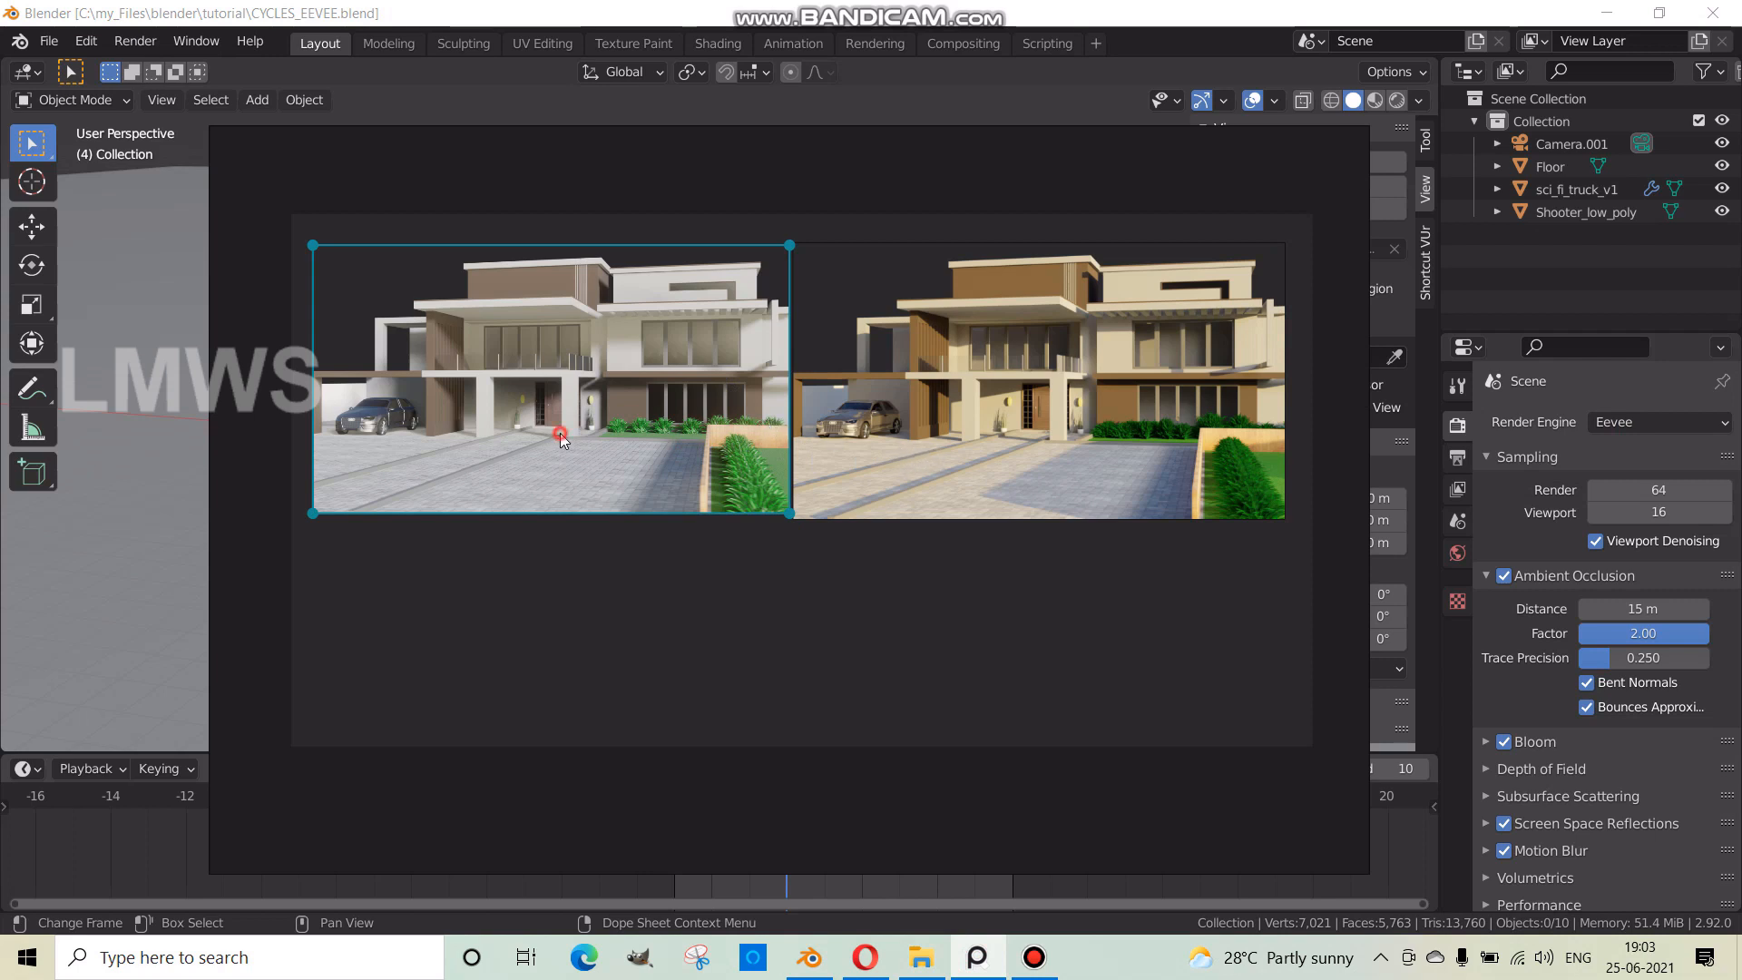
click(921, 408)
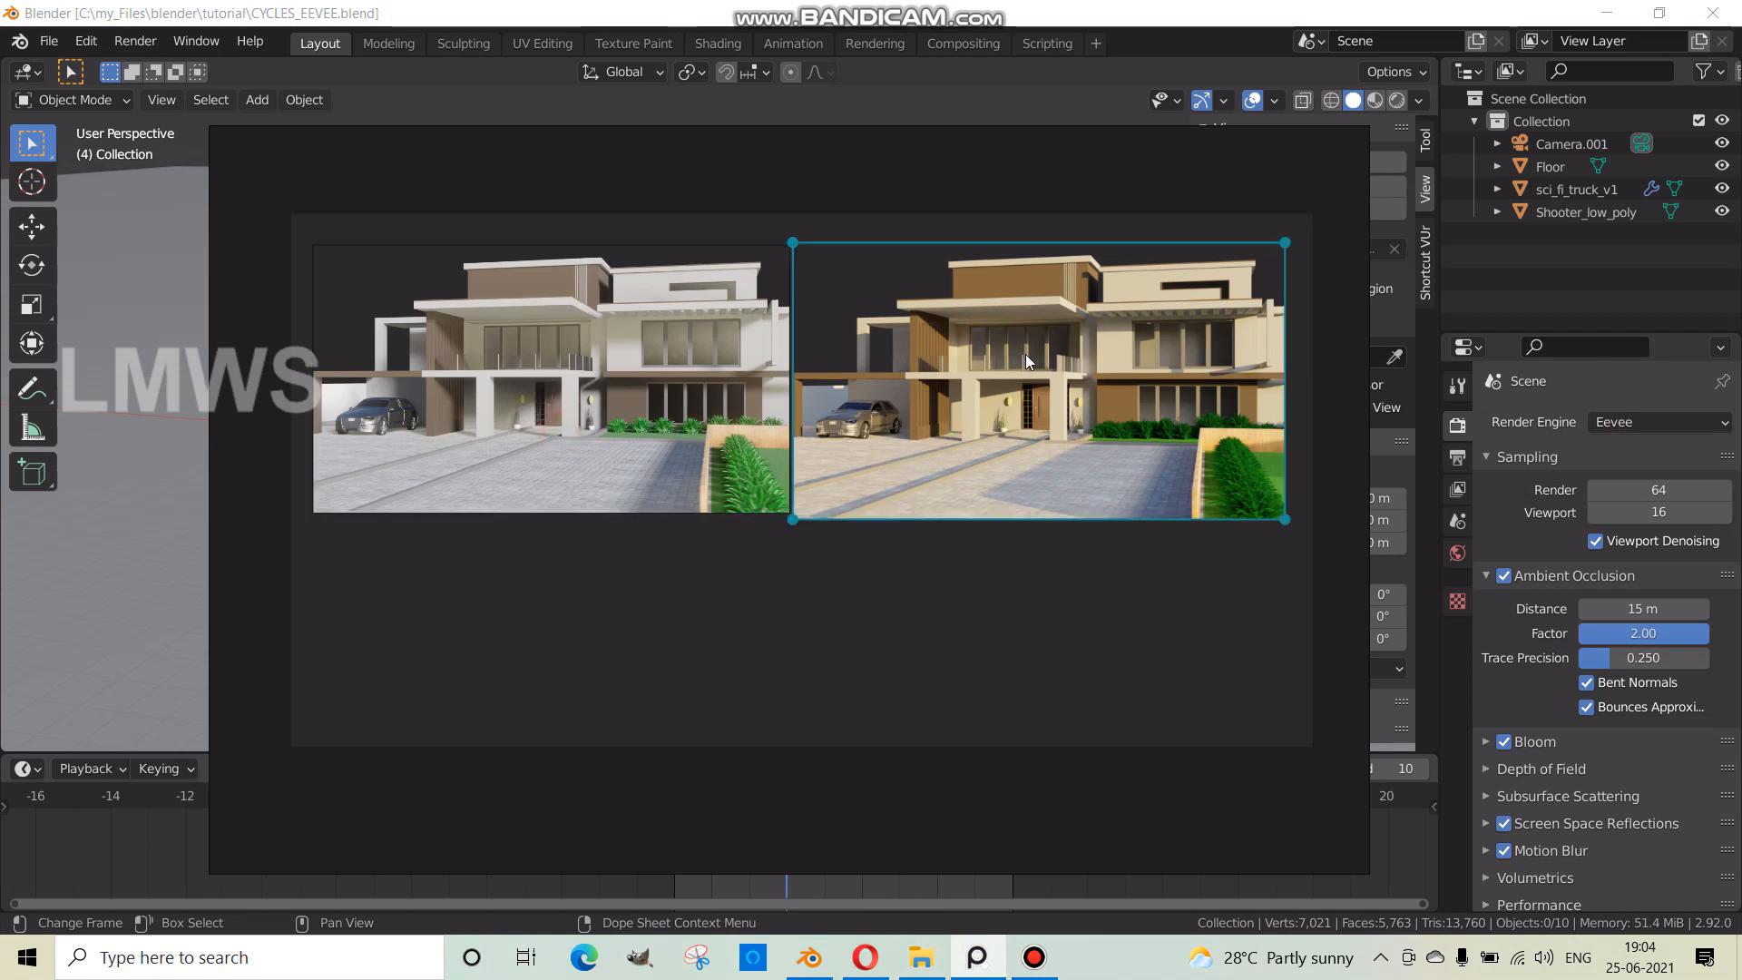
click(457, 390)
click(1006, 400)
key(alt+Tab)
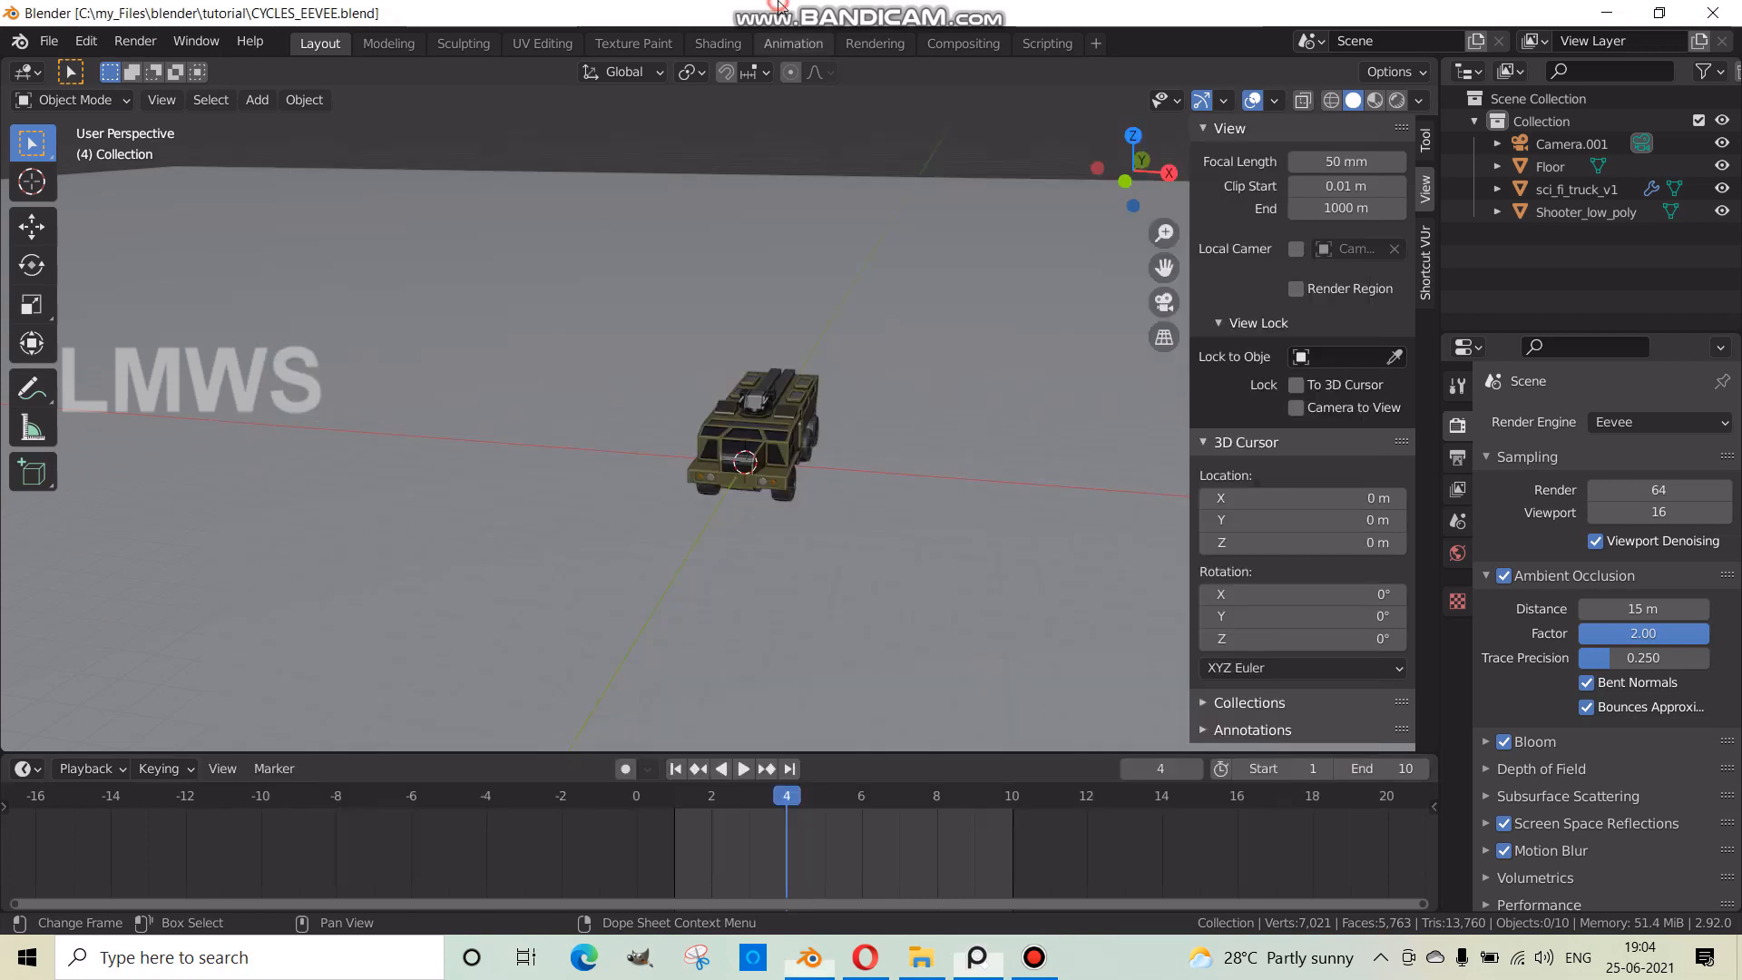
middle_drag(868, 412, 791, 437)
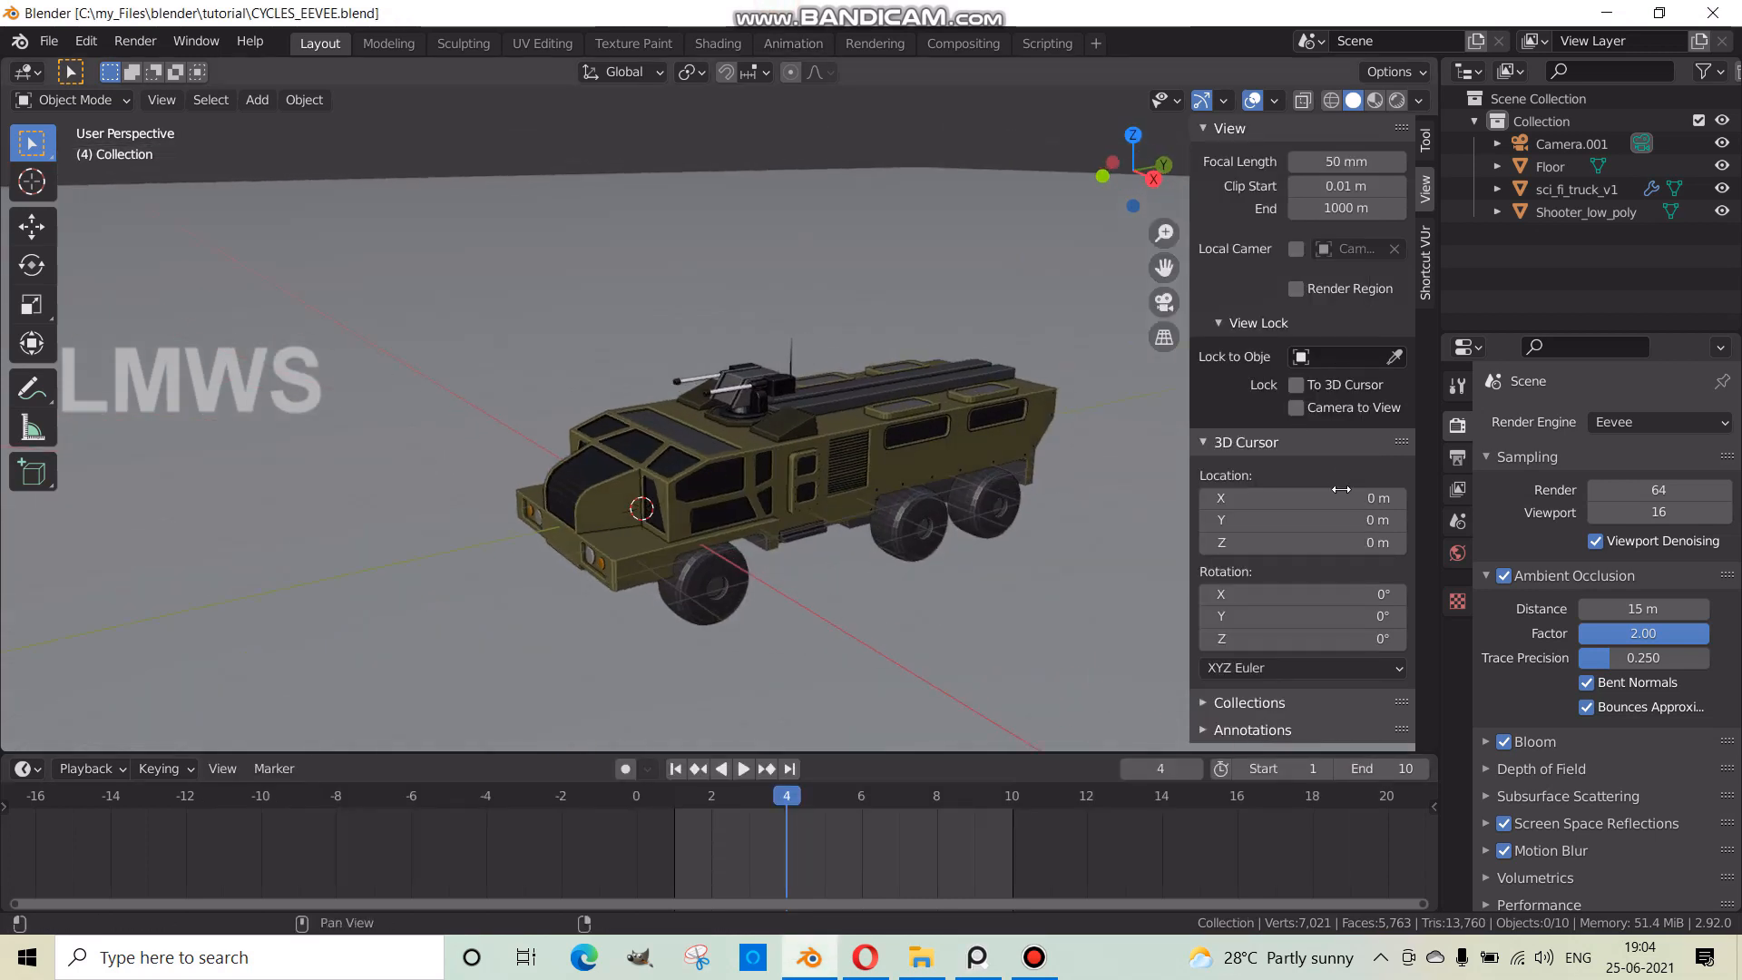
scroll(858, 477, up, 1)
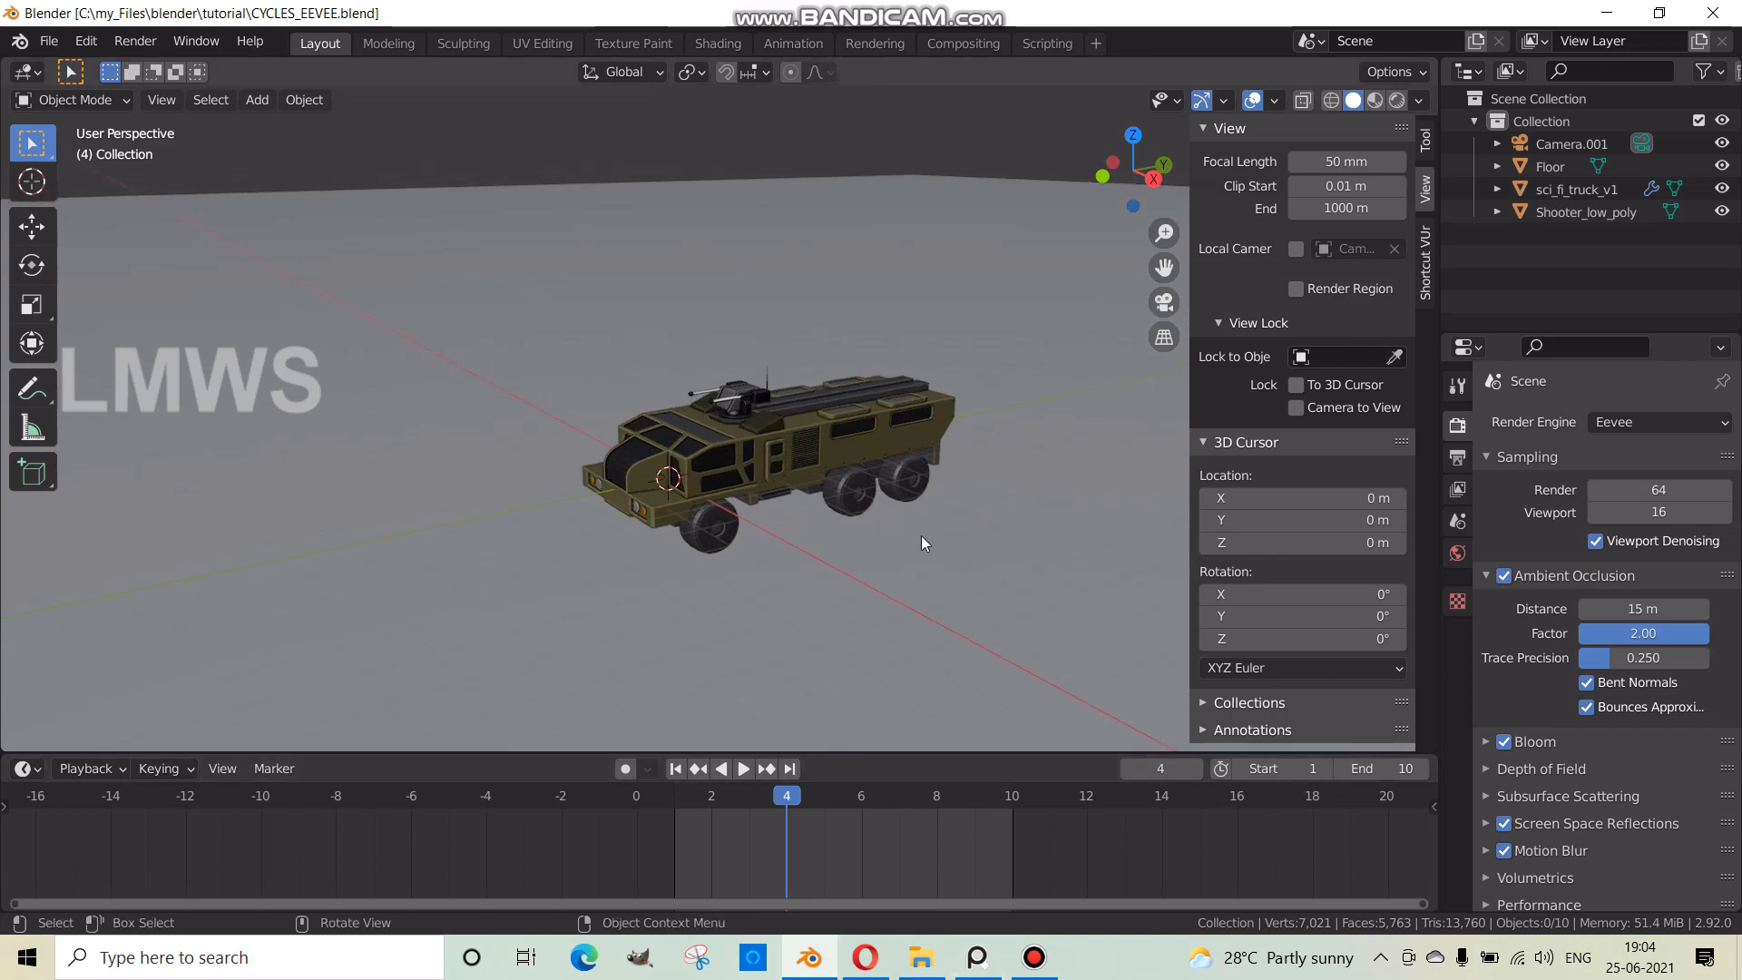
scroll(745, 546, down, 1)
scroll(745, 546, up, 2)
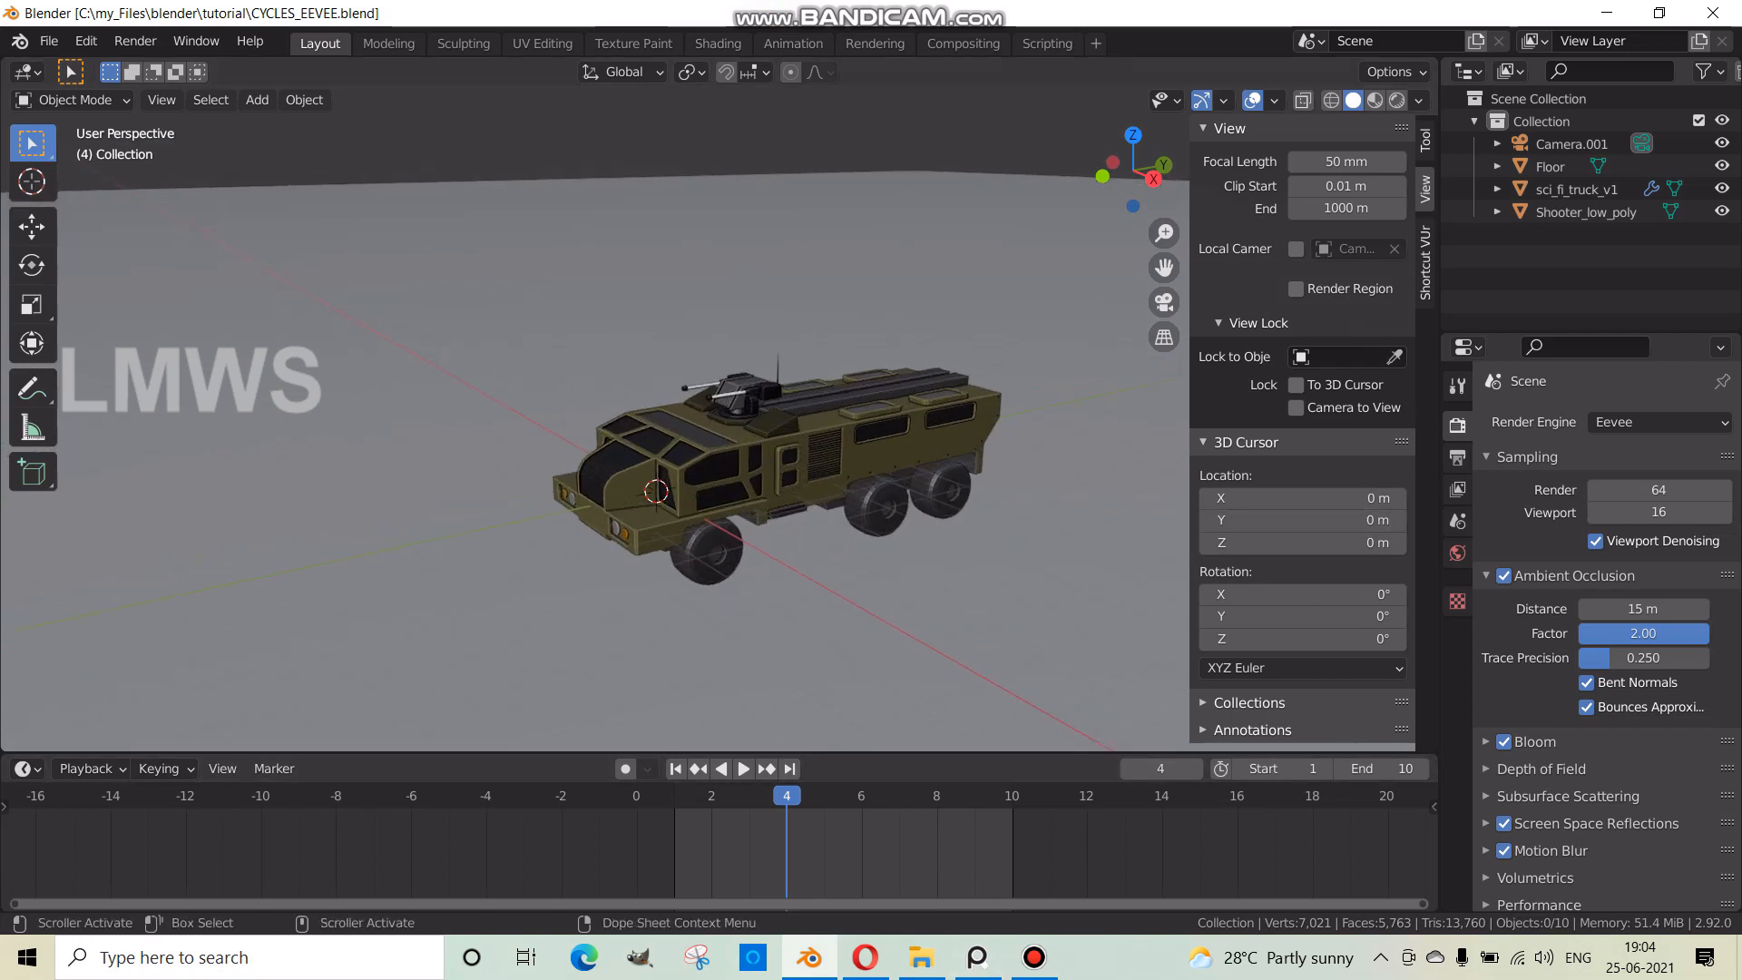
click(1035, 958)
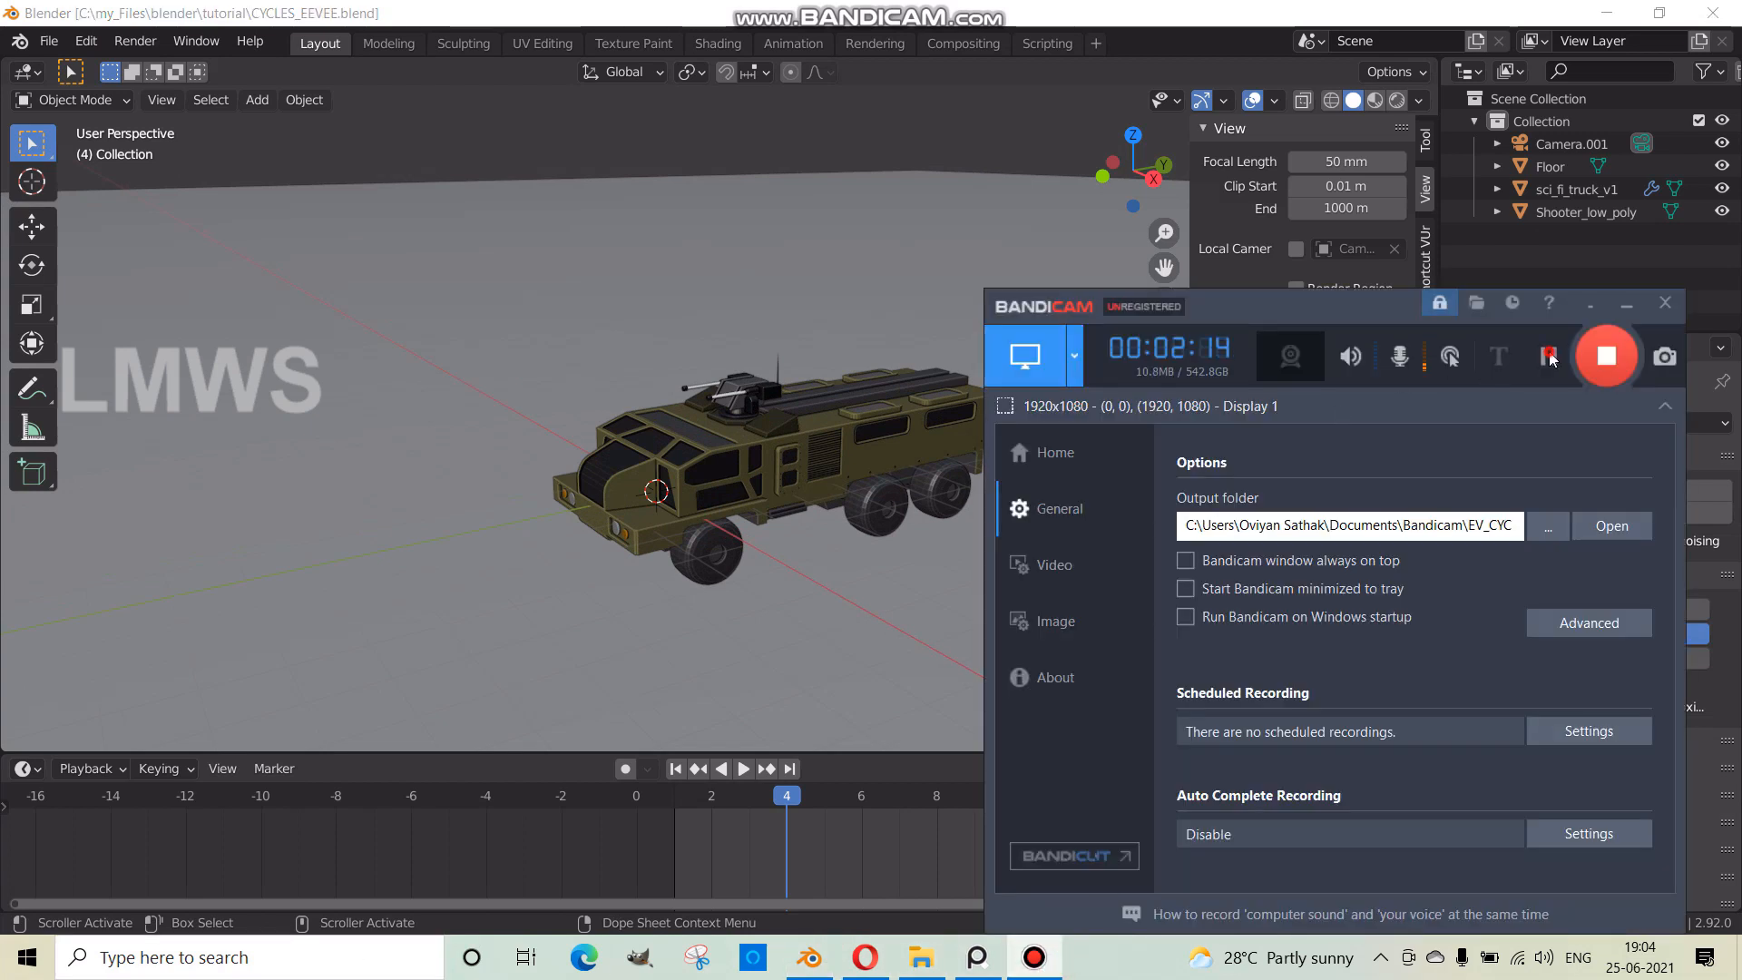
click(1548, 357)
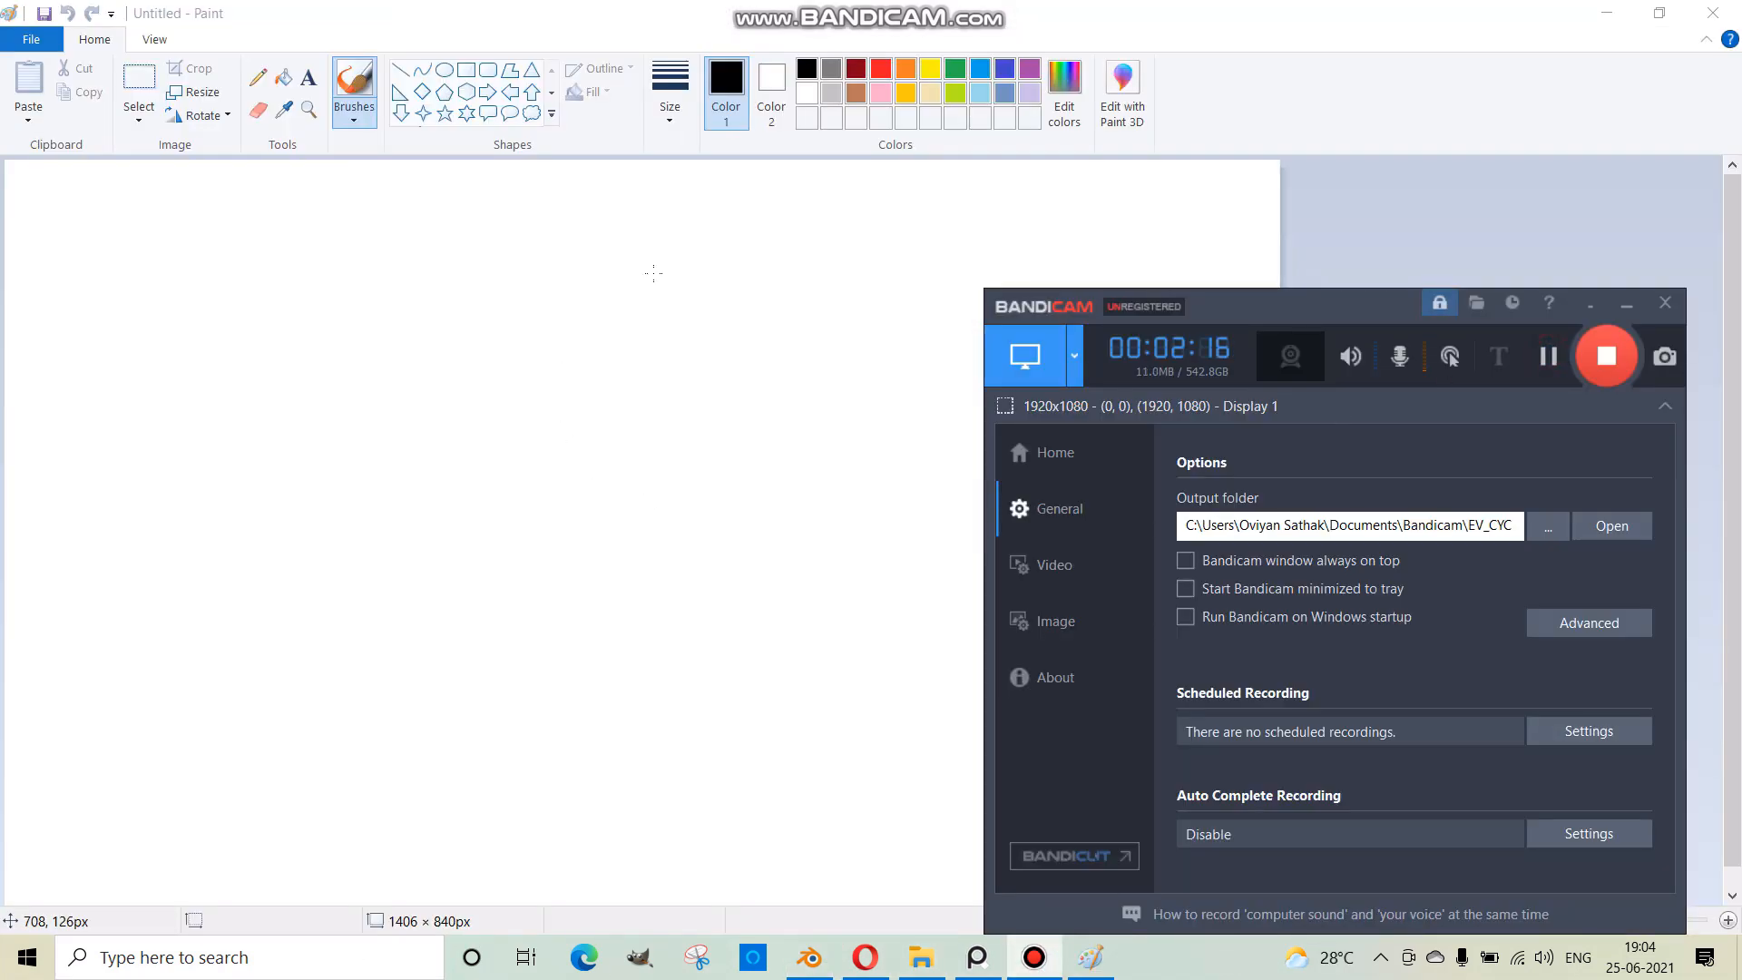
- Switch to Paint and draw a large freehand circle resting on a long horizontal ground line
click(673, 29)
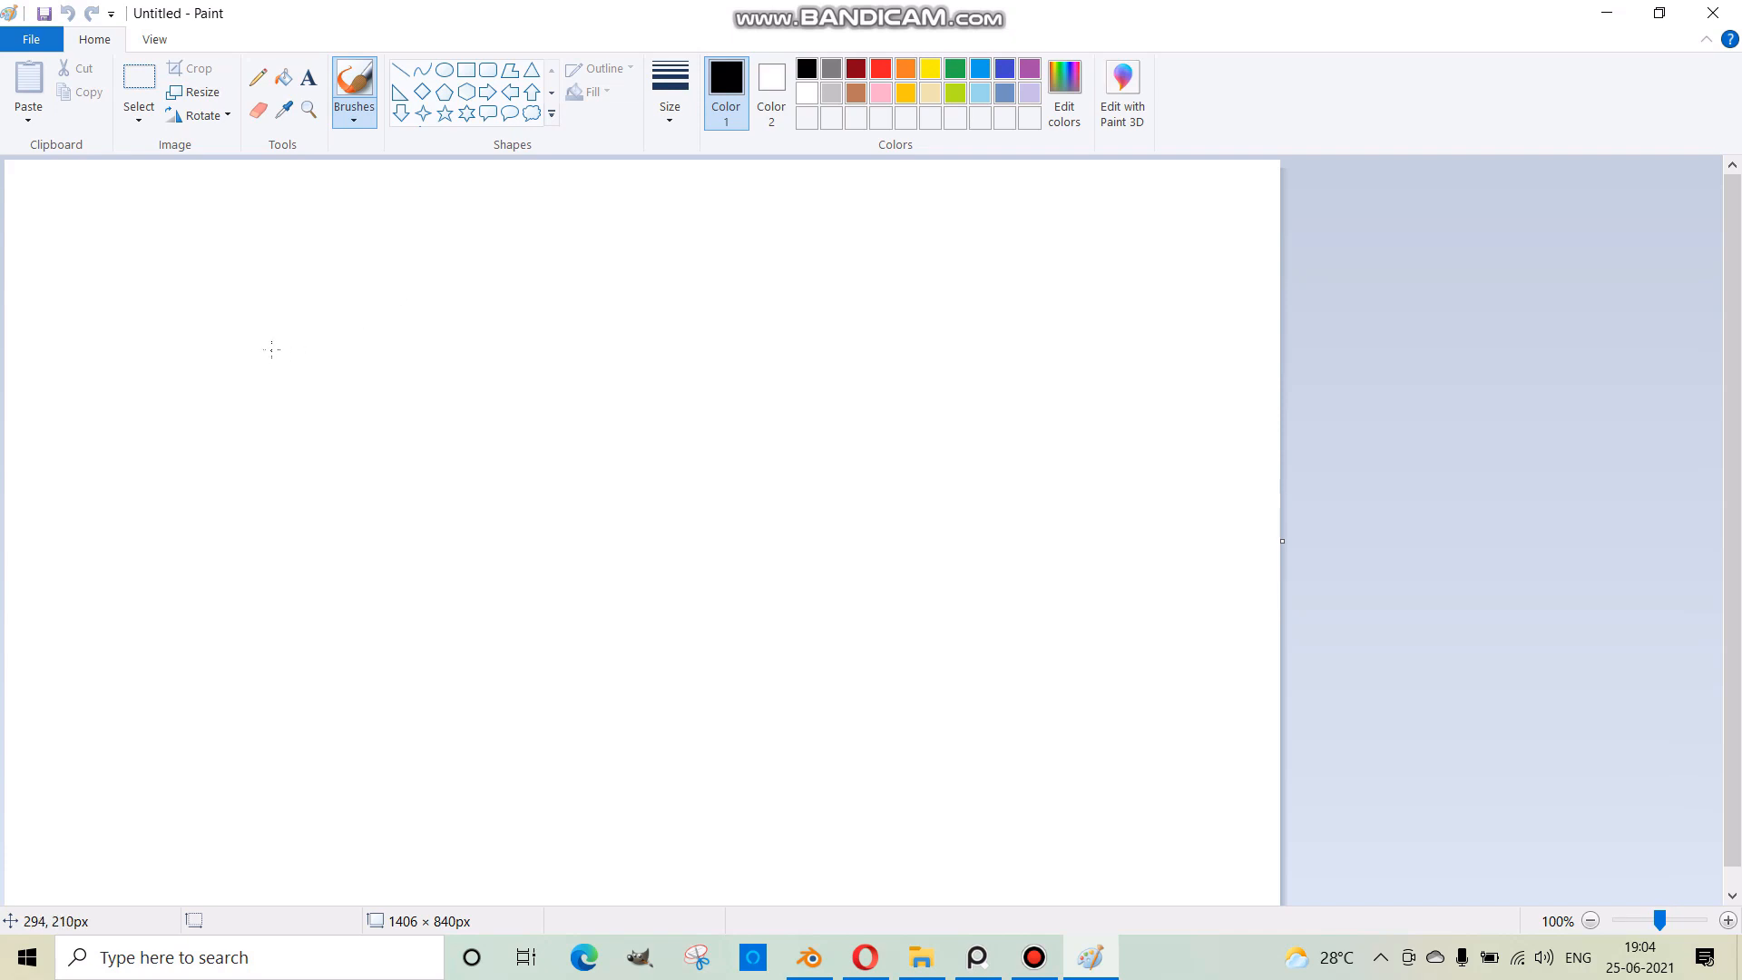
mouse_move(289, 359)
mouse_down()
mouse_move(521, 363)
mouse_move(344, 558)
mouse_move(272, 313)
mouse_move(379, 288)
mouse_up()
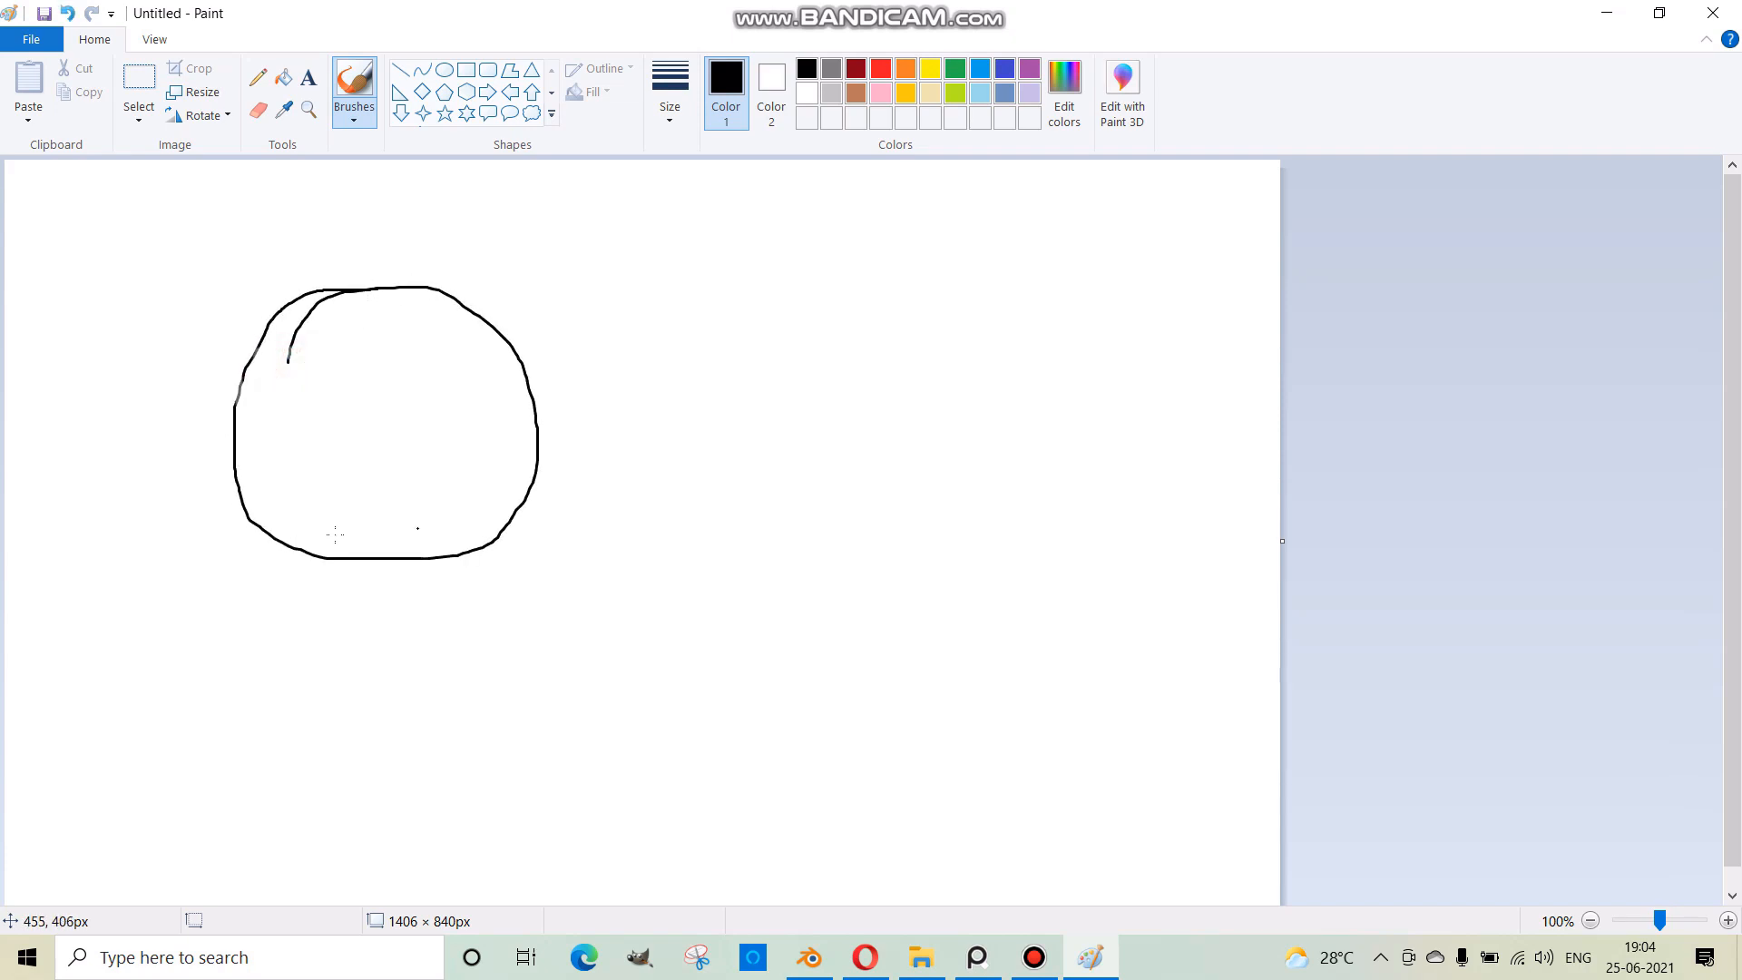
mouse_move(197, 560)
mouse_down()
mouse_move(552, 546)
mouse_move(1037, 571)
mouse_up()
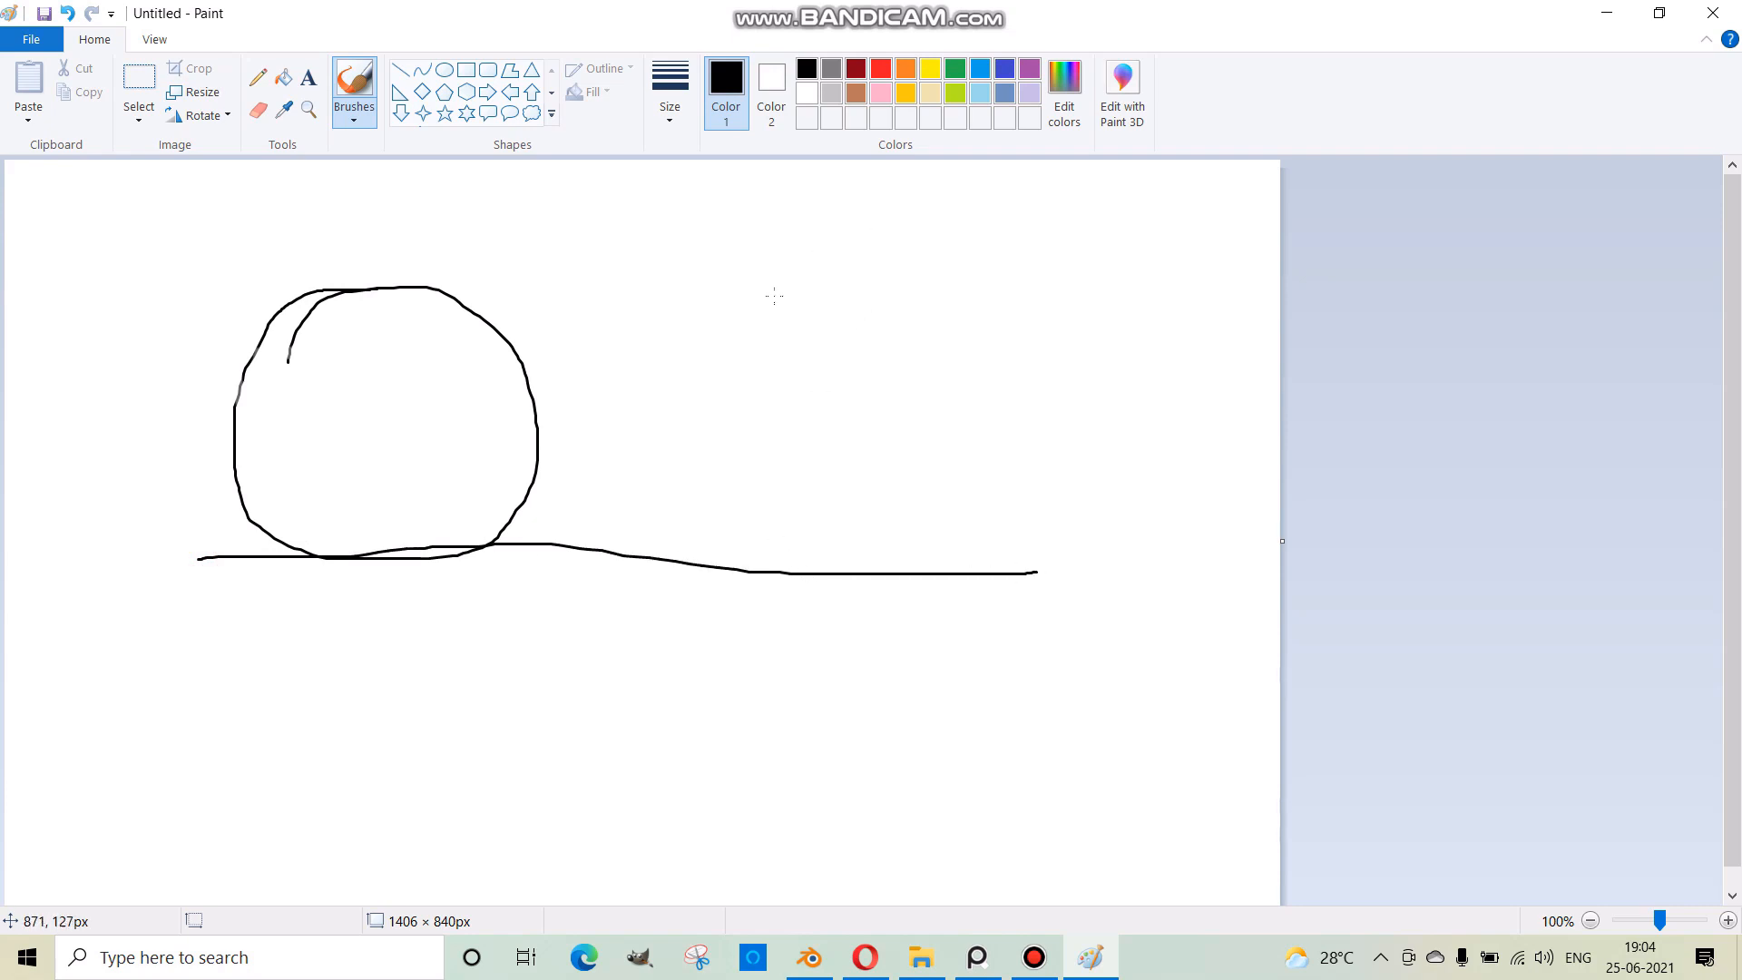
- Draw arrows for a light ray striking the circle, bouncing down to the ground line and reflecting off it
mouse_move(779, 193)
mouse_down()
mouse_move(531, 393)
mouse_move(695, 555)
mouse_up()
mouse_move(694, 556)
mouse_down()
mouse_move(550, 509)
mouse_move(804, 494)
mouse_move(818, 514)
mouse_up()
mouse_move(783, 428)
mouse_down()
mouse_move(842, 467)
mouse_move(779, 428)
mouse_move(789, 458)
mouse_up()
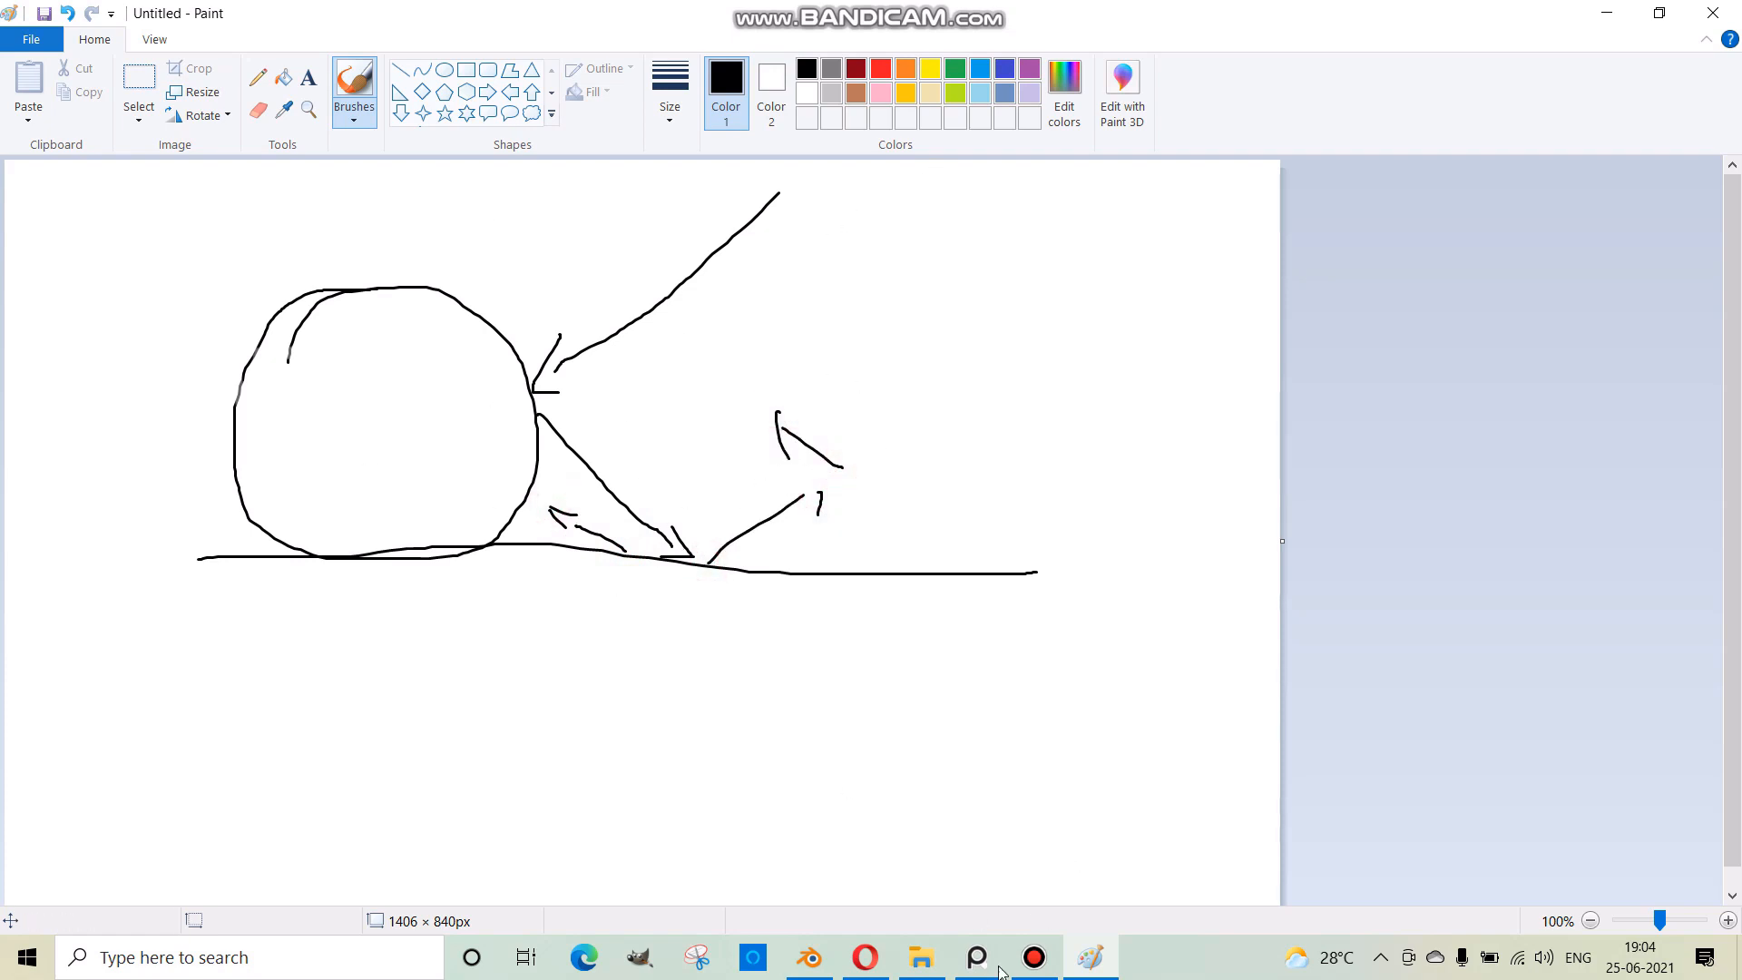
- Switch to Blender, keep Eevee as the render engine, and show the truck in Rendered viewport shading from close up
click(809, 957)
click(1640, 423)
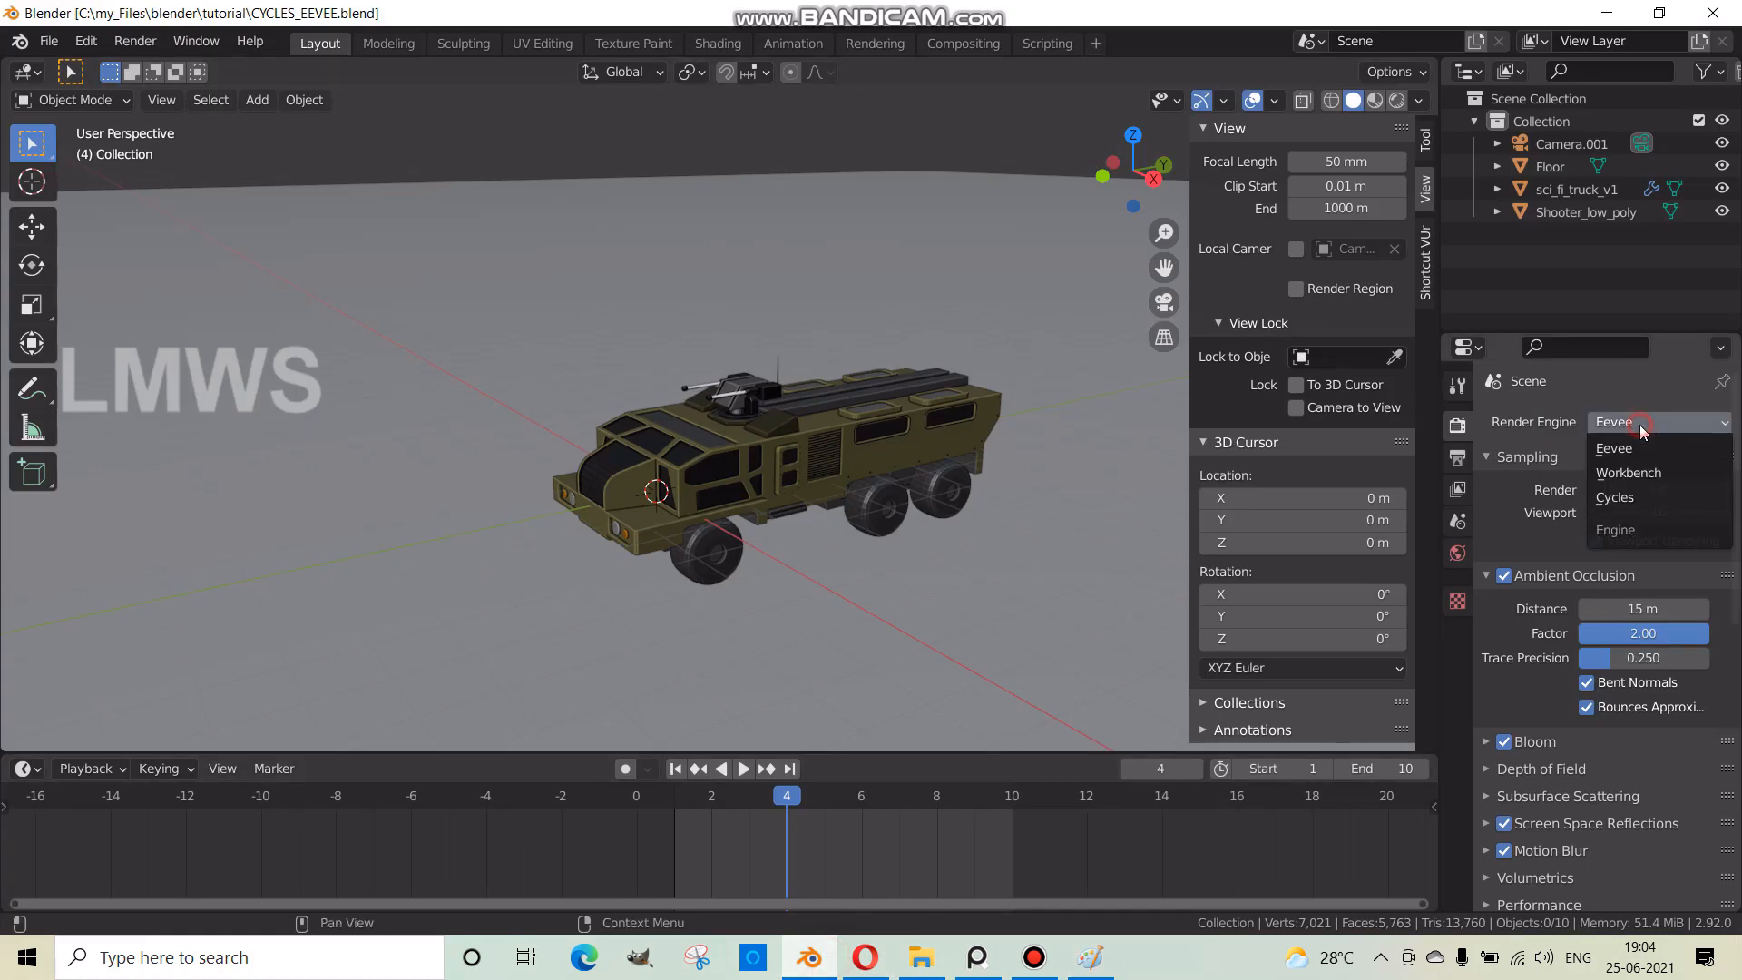
click(1624, 448)
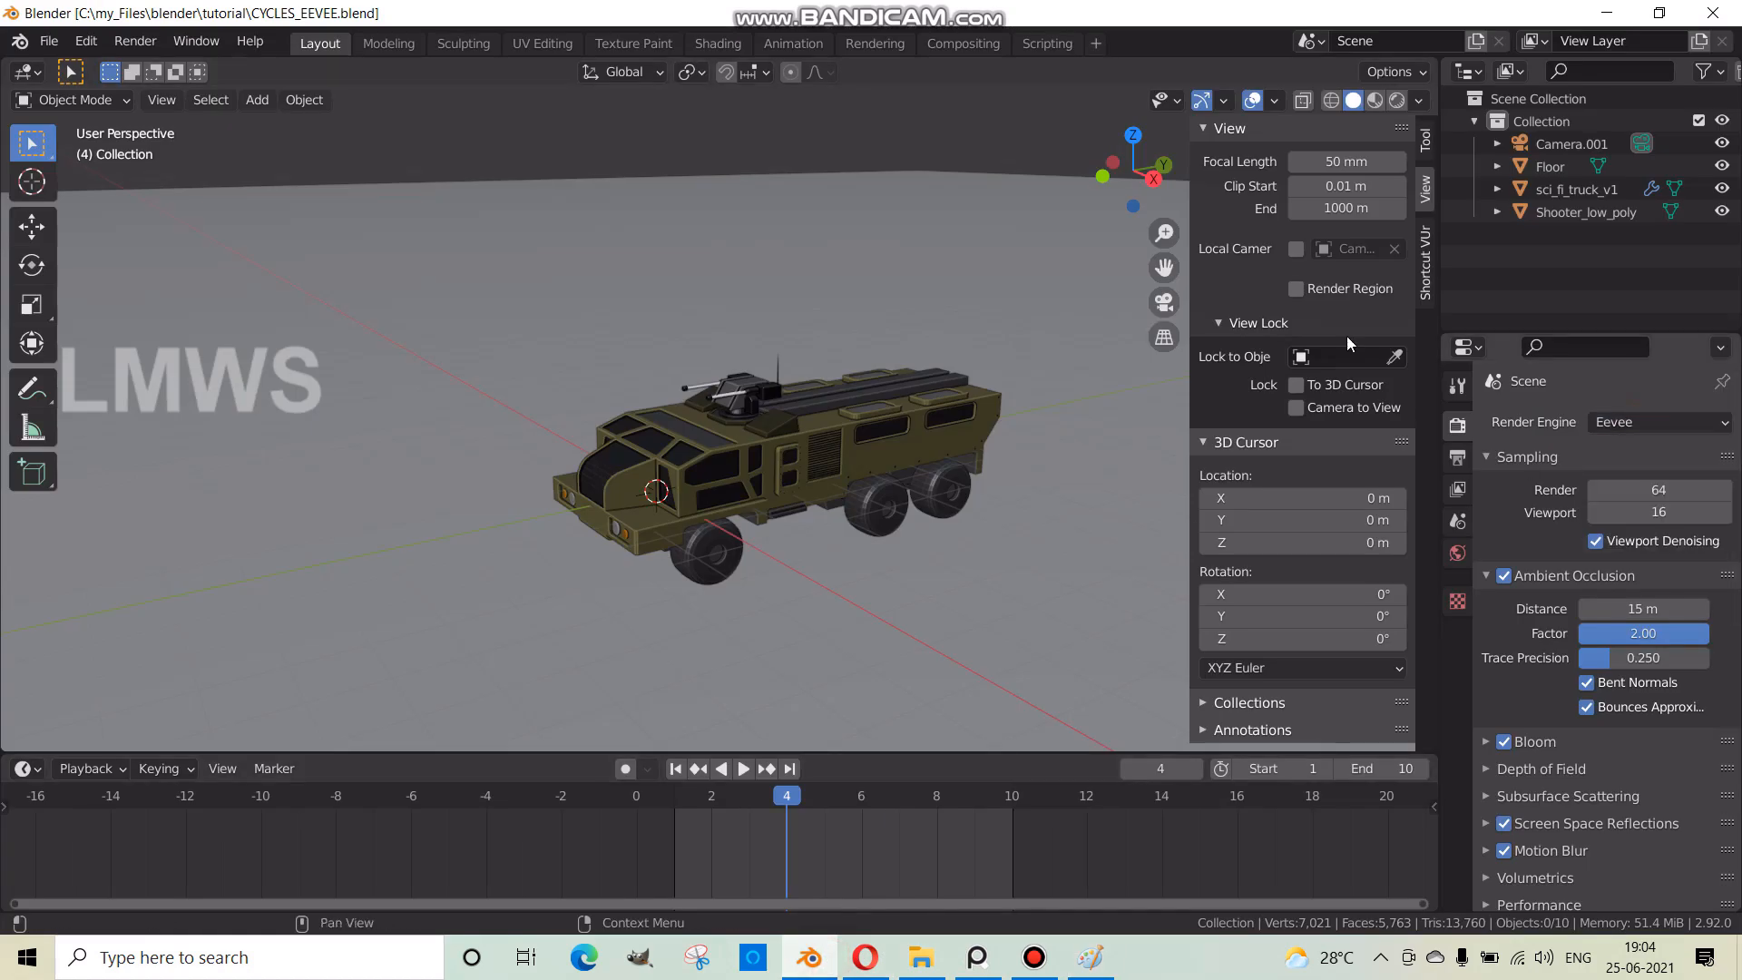
click(1397, 102)
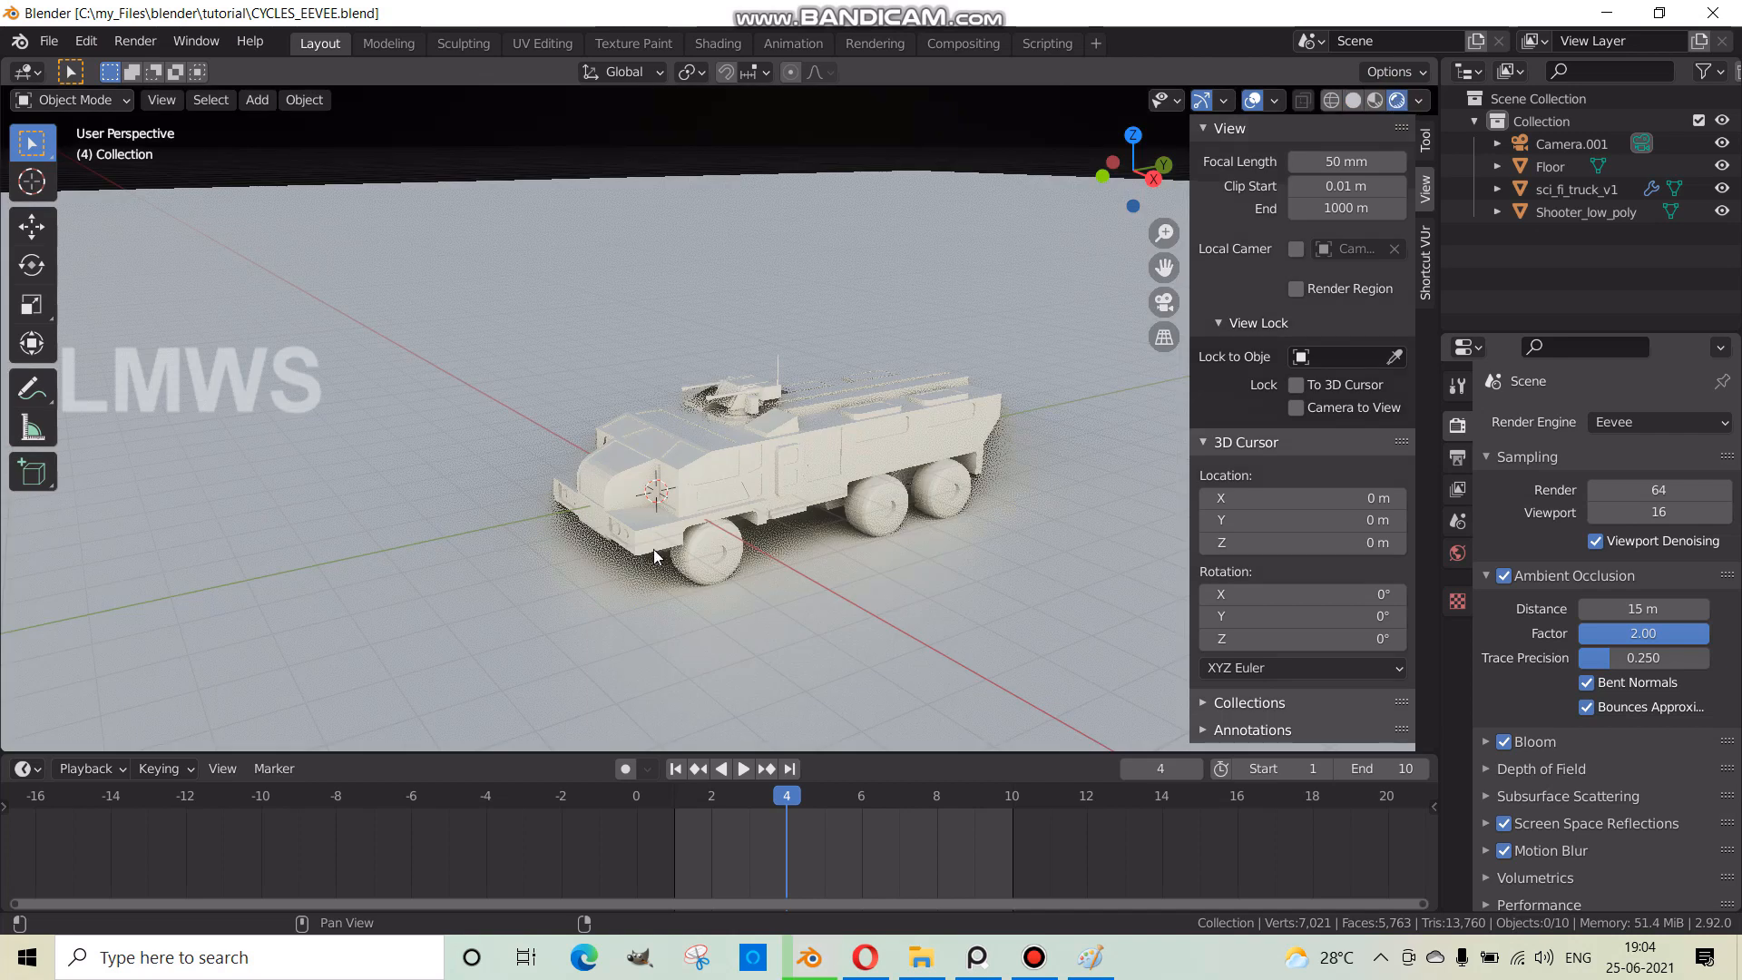
middle_drag(749, 540, 451, 191)
middle_drag(535, 284, 666, 477)
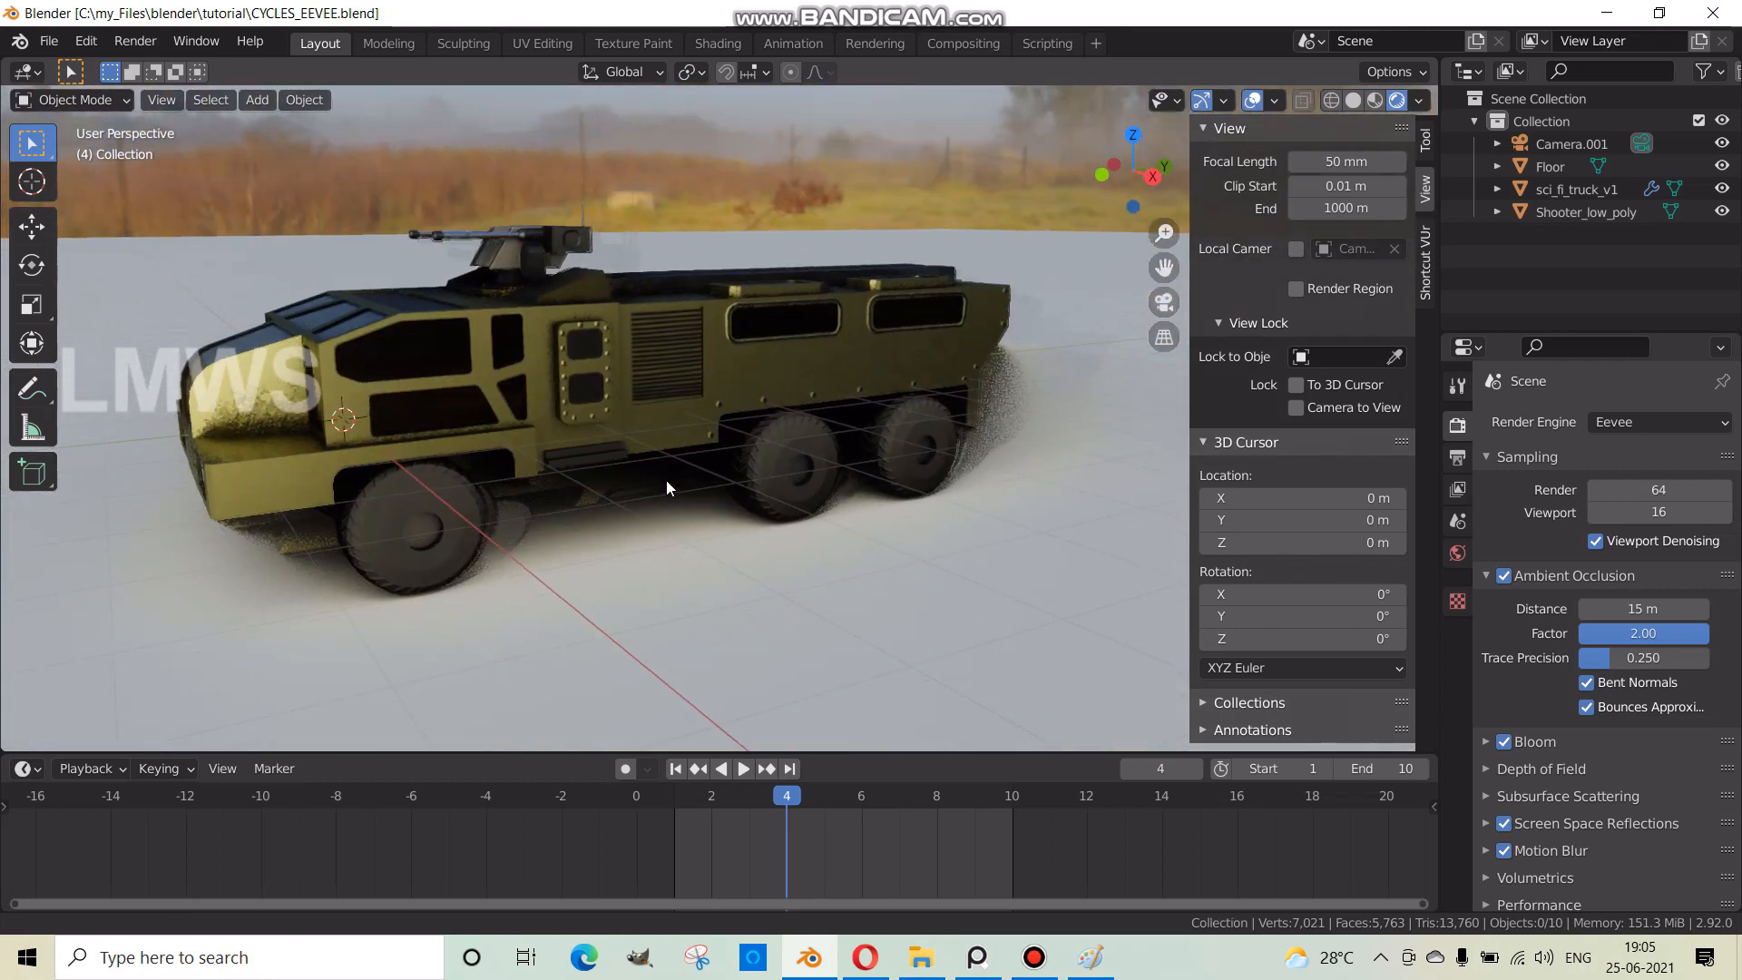
- Change the render engine to Cycles and view the rendered truck from the front
click(1633, 423)
click(1626, 505)
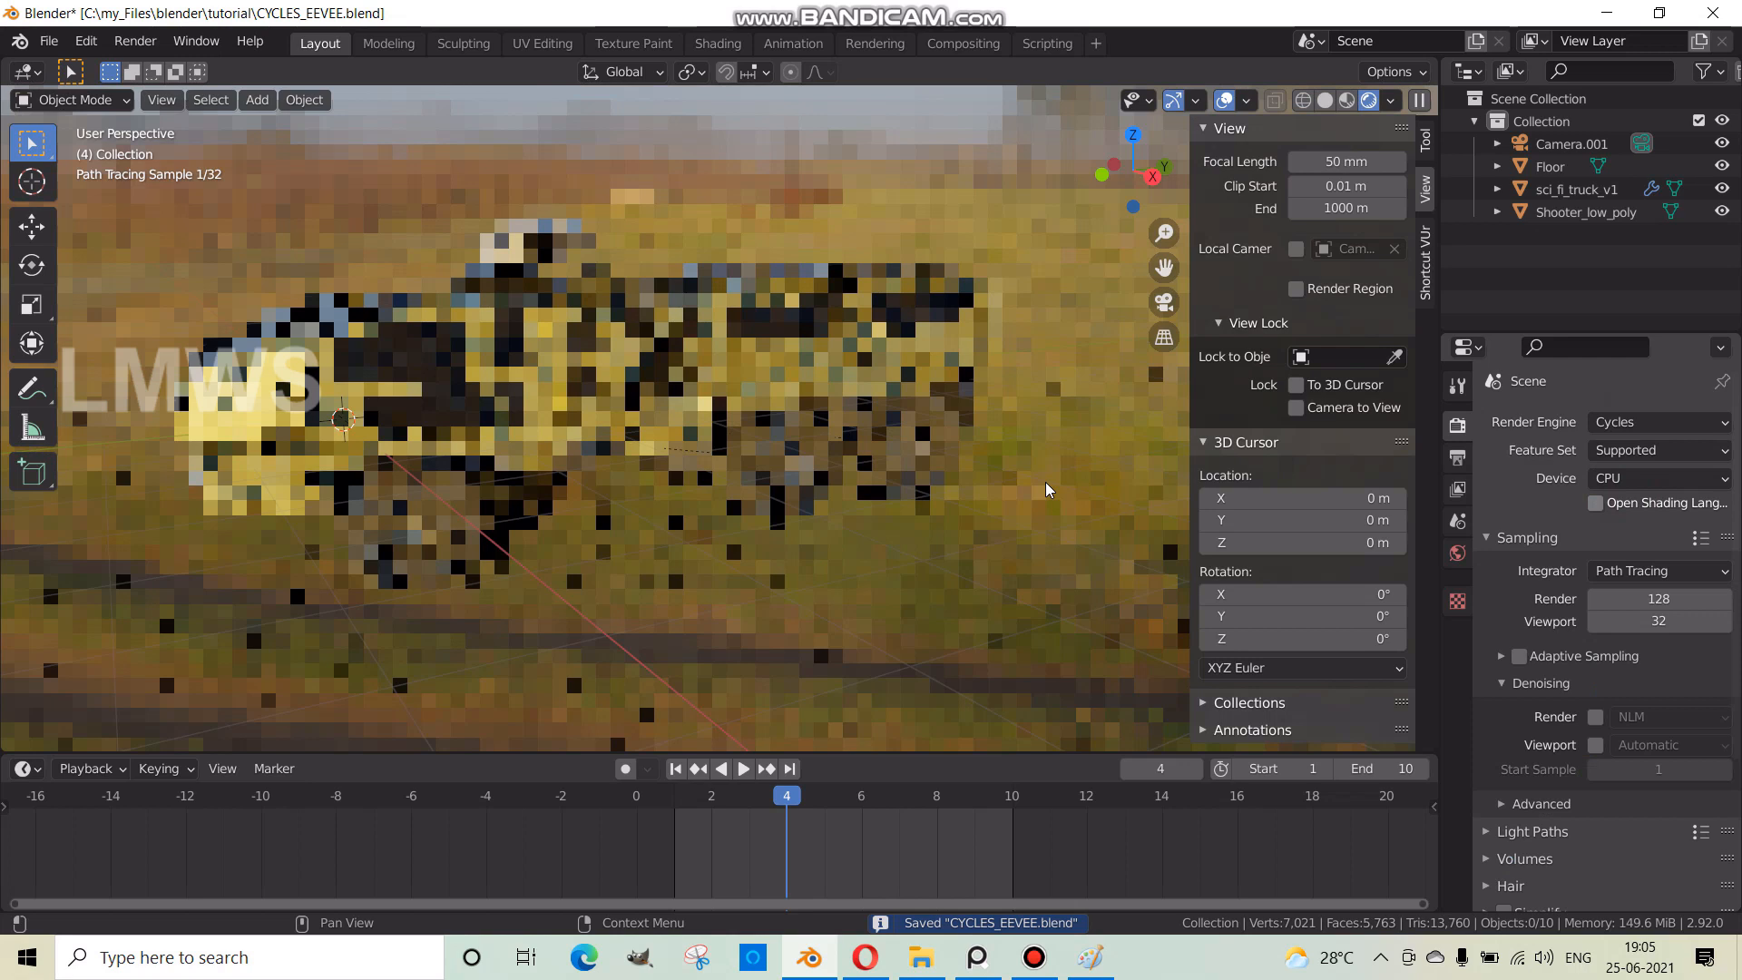
middle_drag(1045, 490, 849, 526)
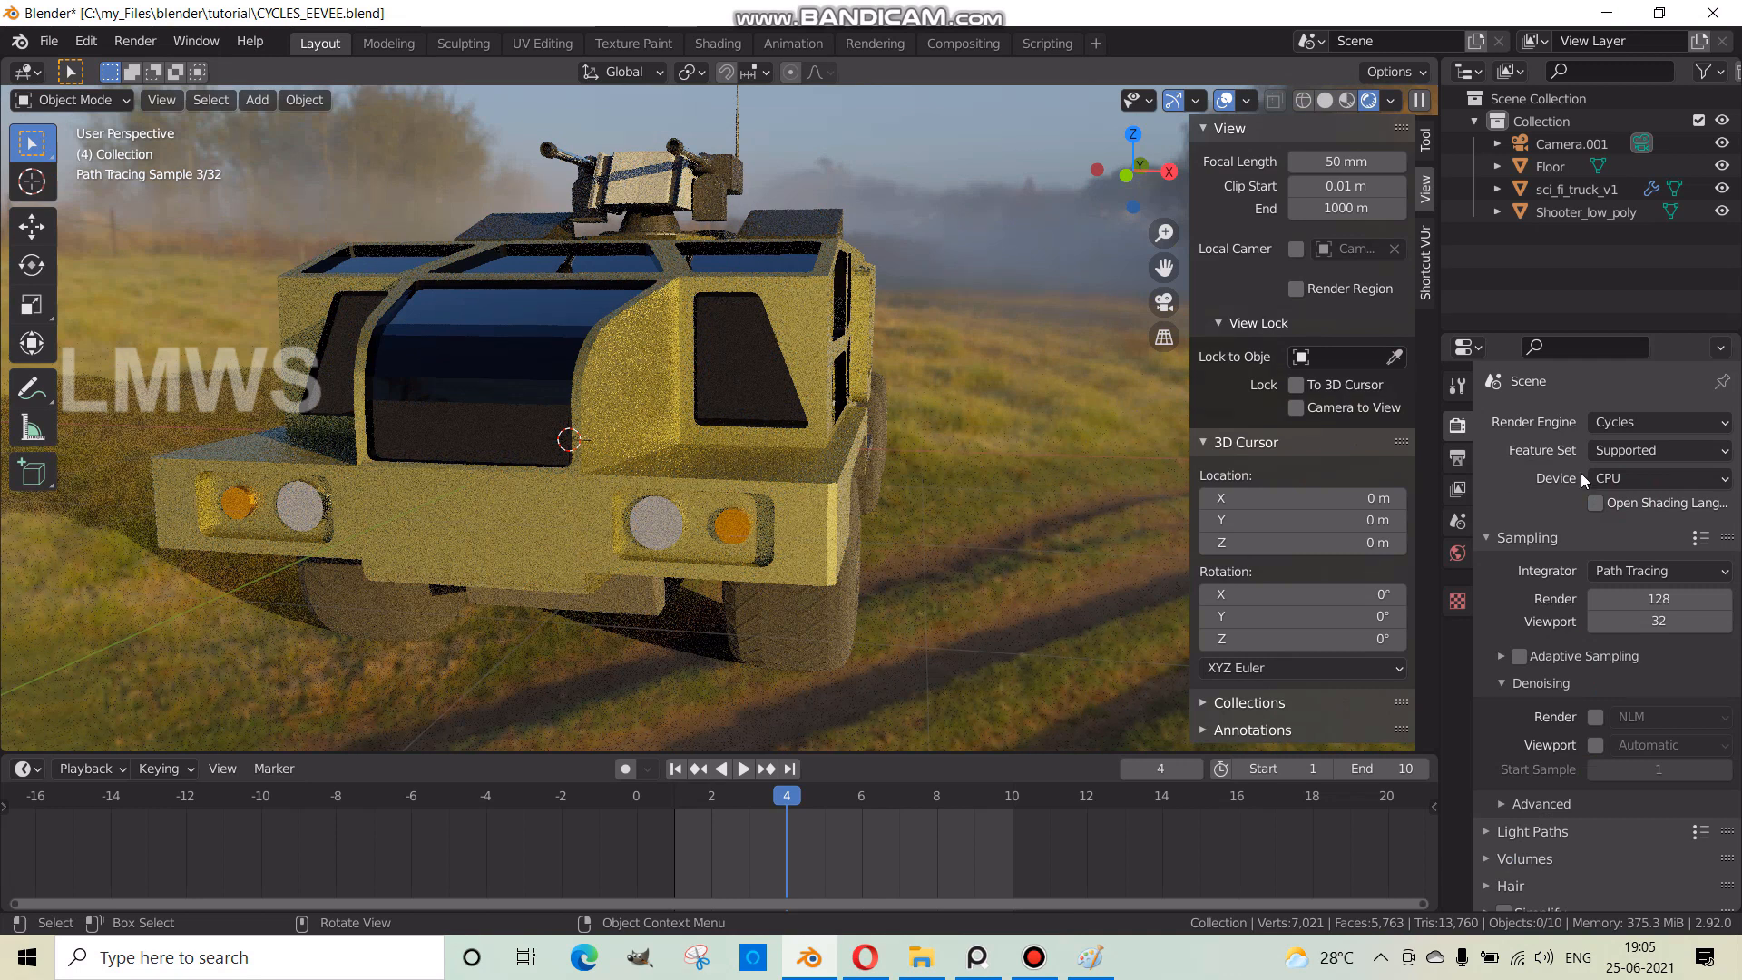
- Change the render engine to Eevee and view the whole truck from farther away
click(1633, 422)
click(1628, 449)
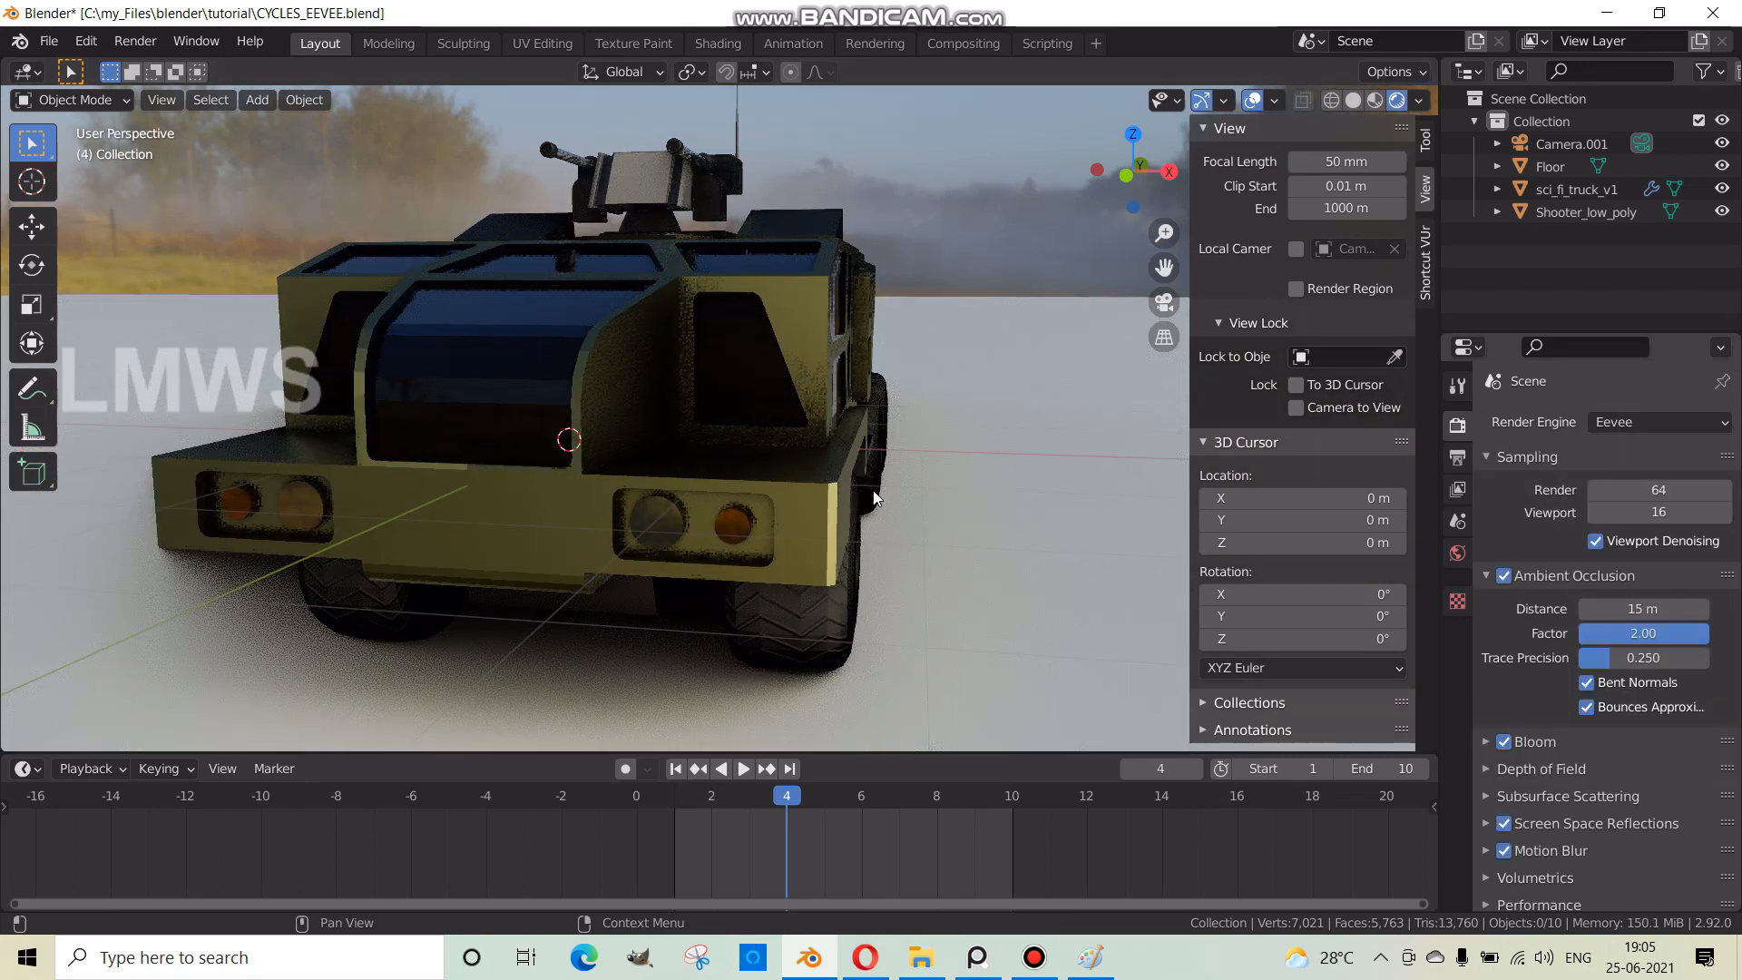
middle_drag(781, 533, 777, 516)
scroll(773, 481, down, 5)
middle_drag(769, 452, 733, 414)
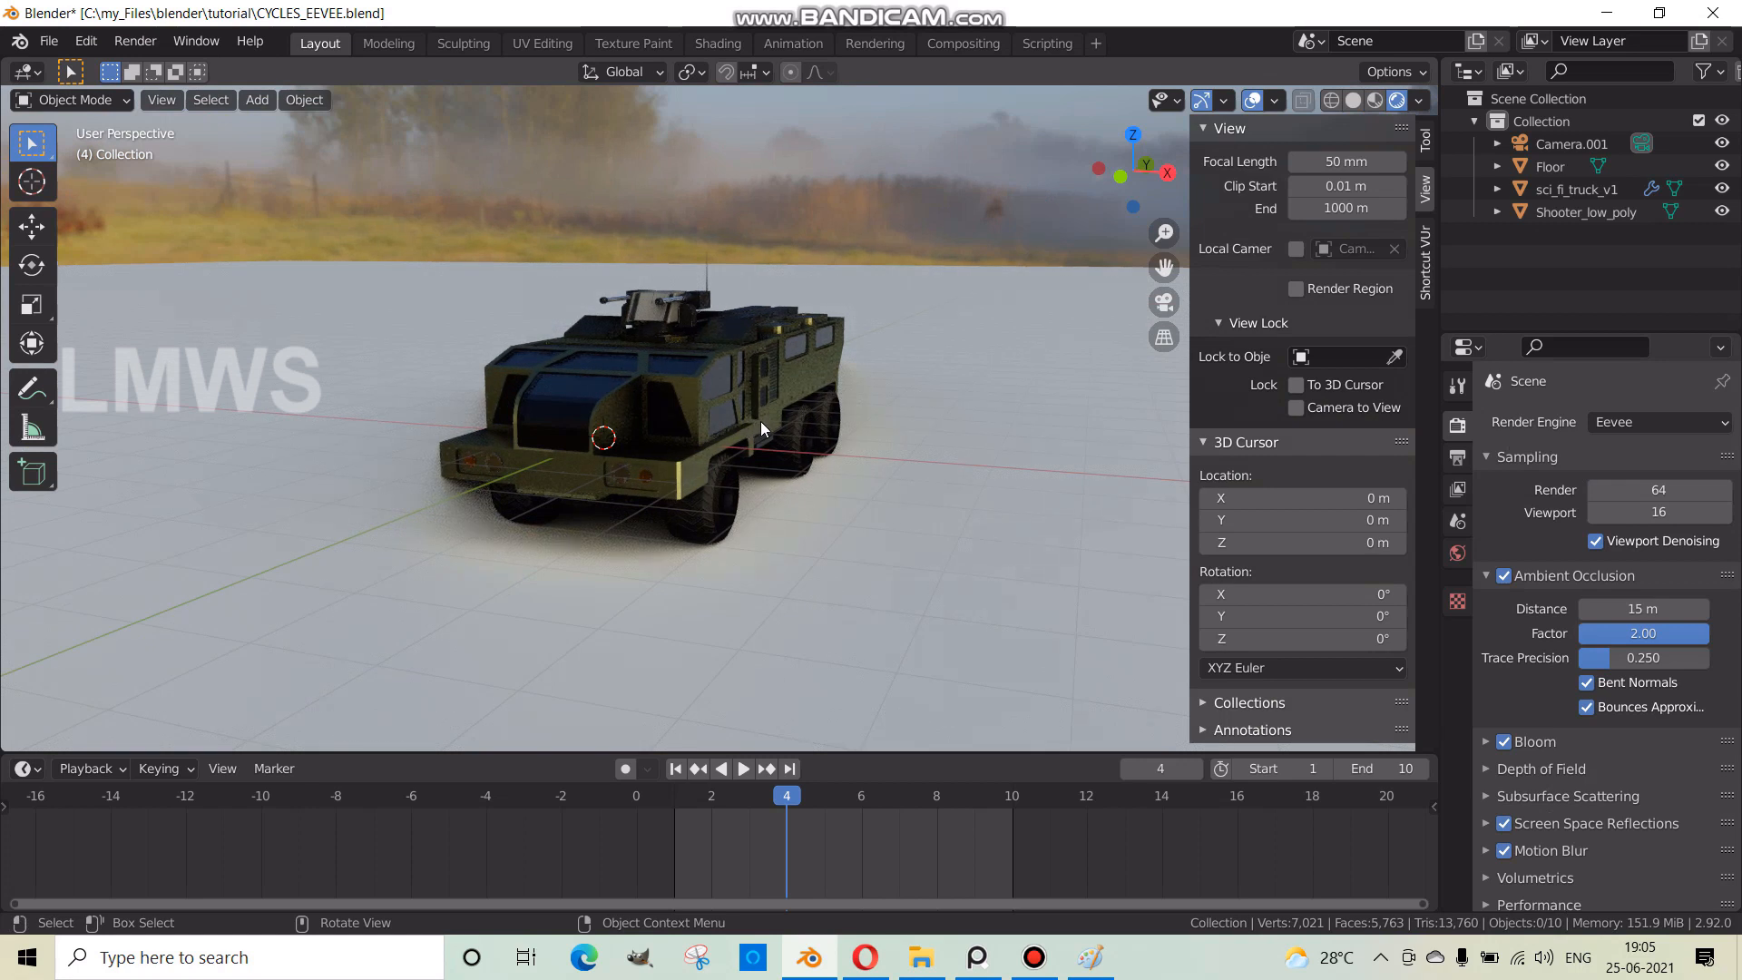
- Revisit the light-bounce sketch in Paint and the side-by-side house renders, returning to the truck scene in Blender
key(alt+Tab)
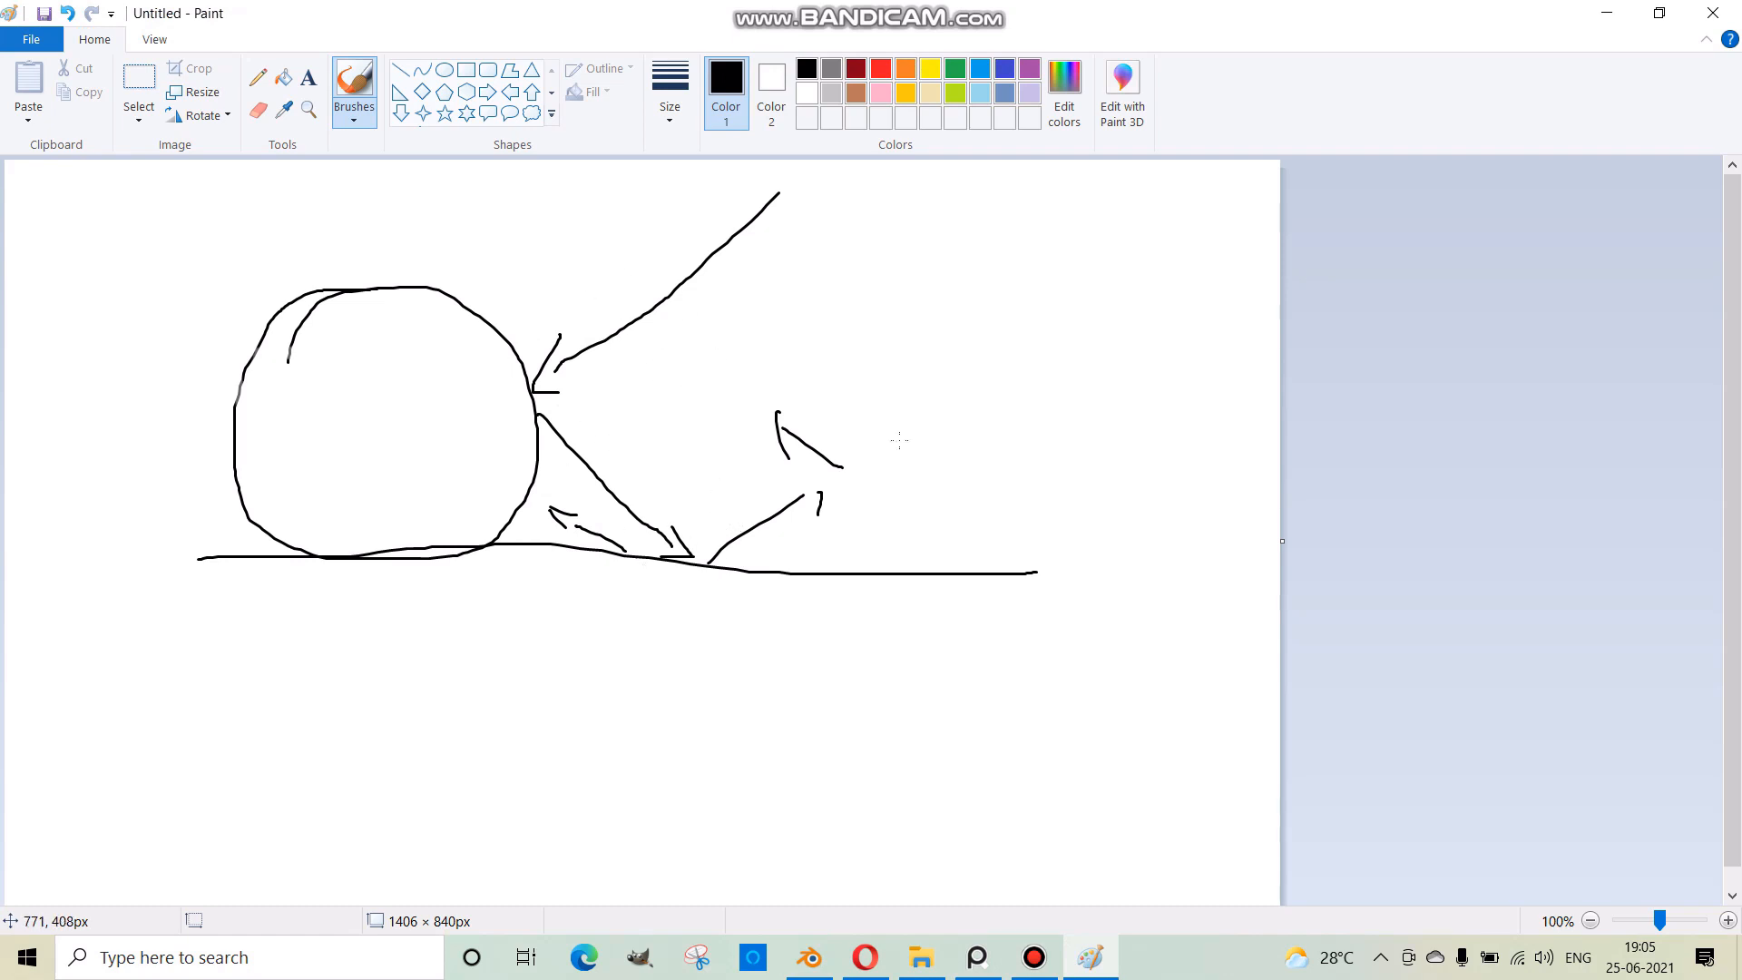
click(822, 960)
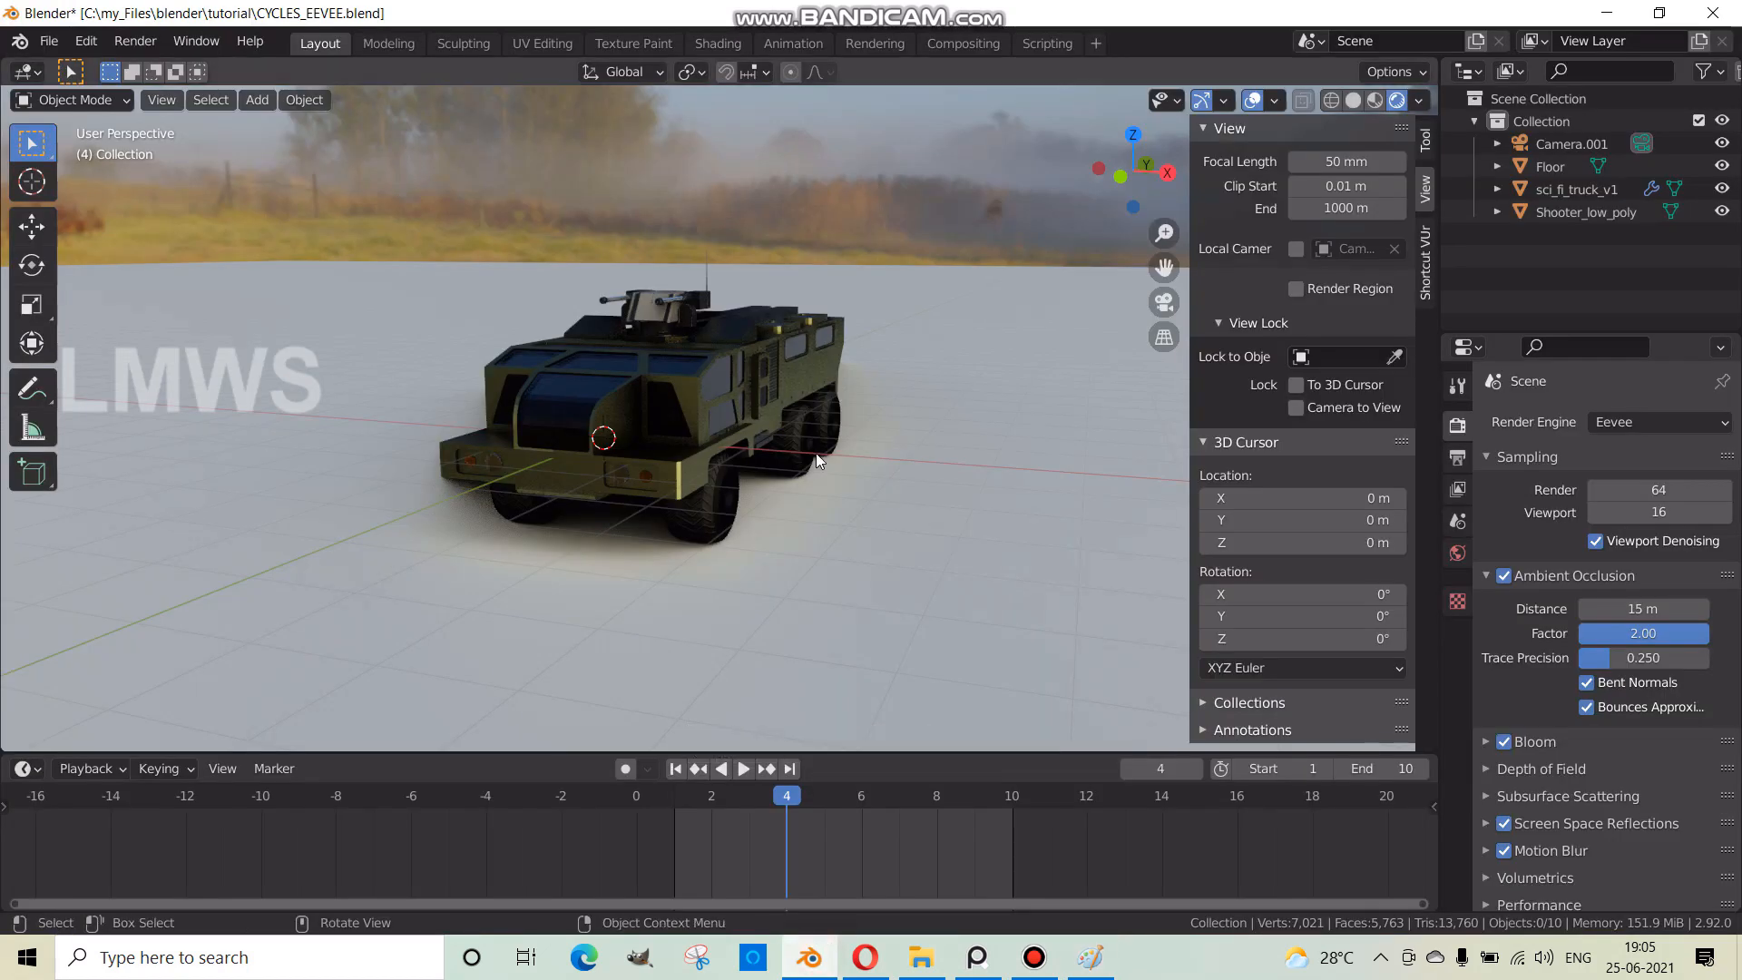
click(988, 955)
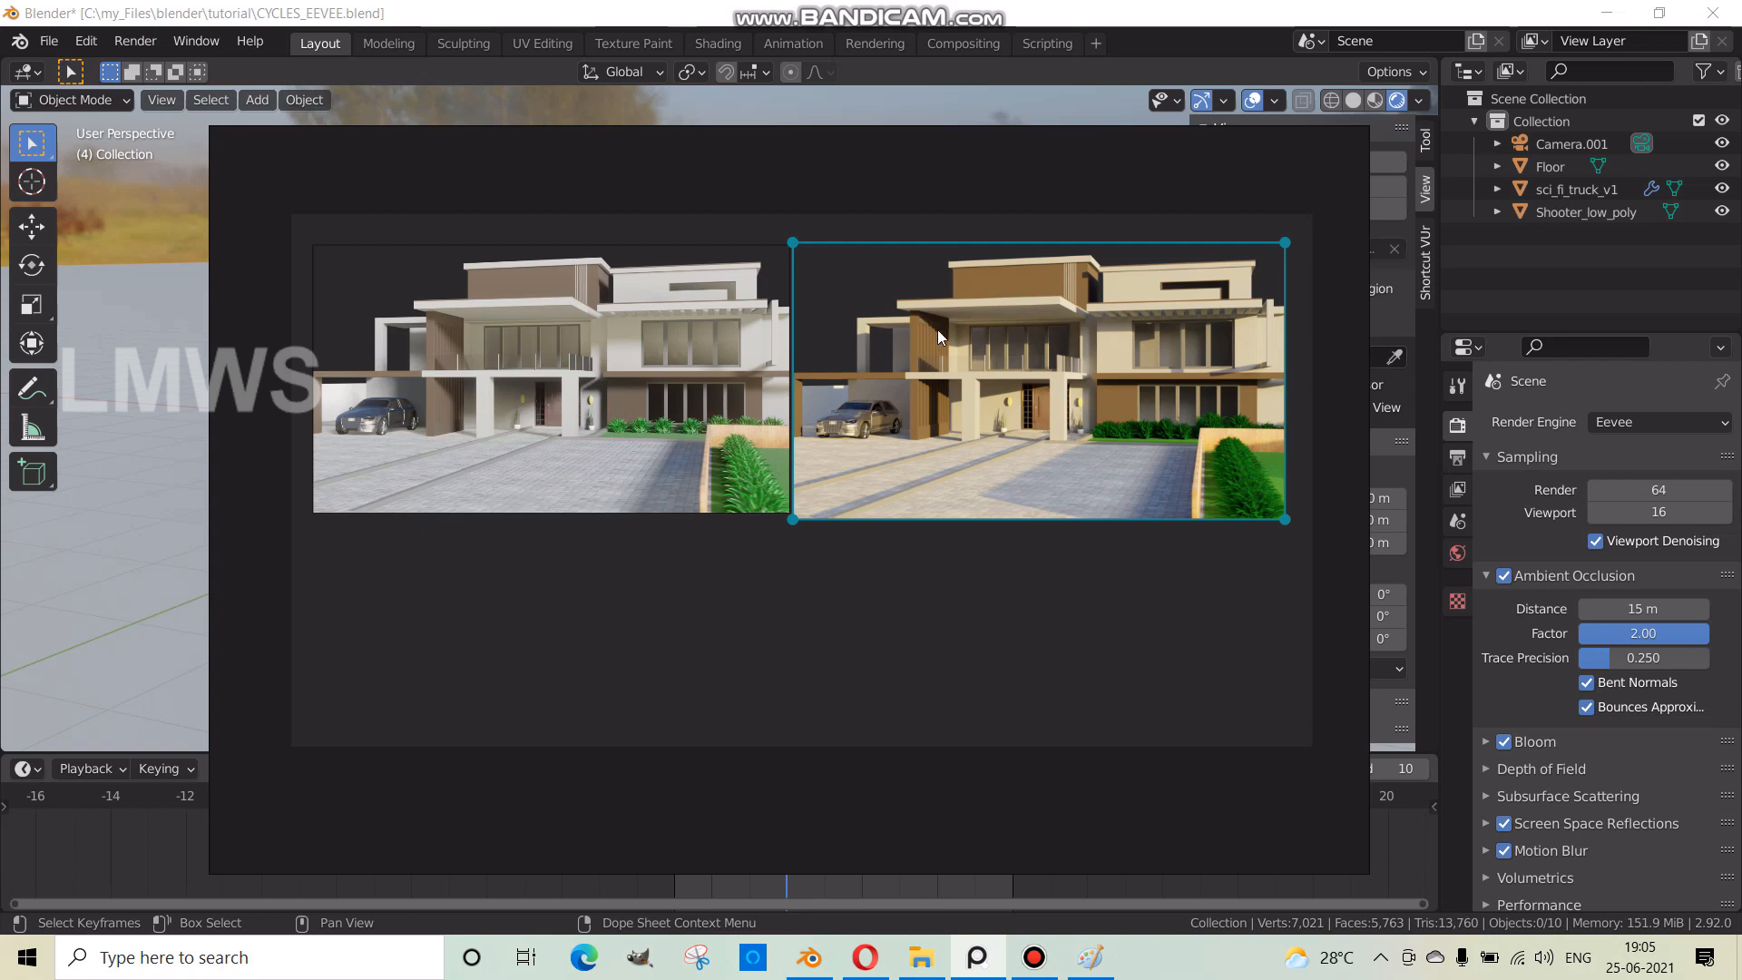
click(560, 379)
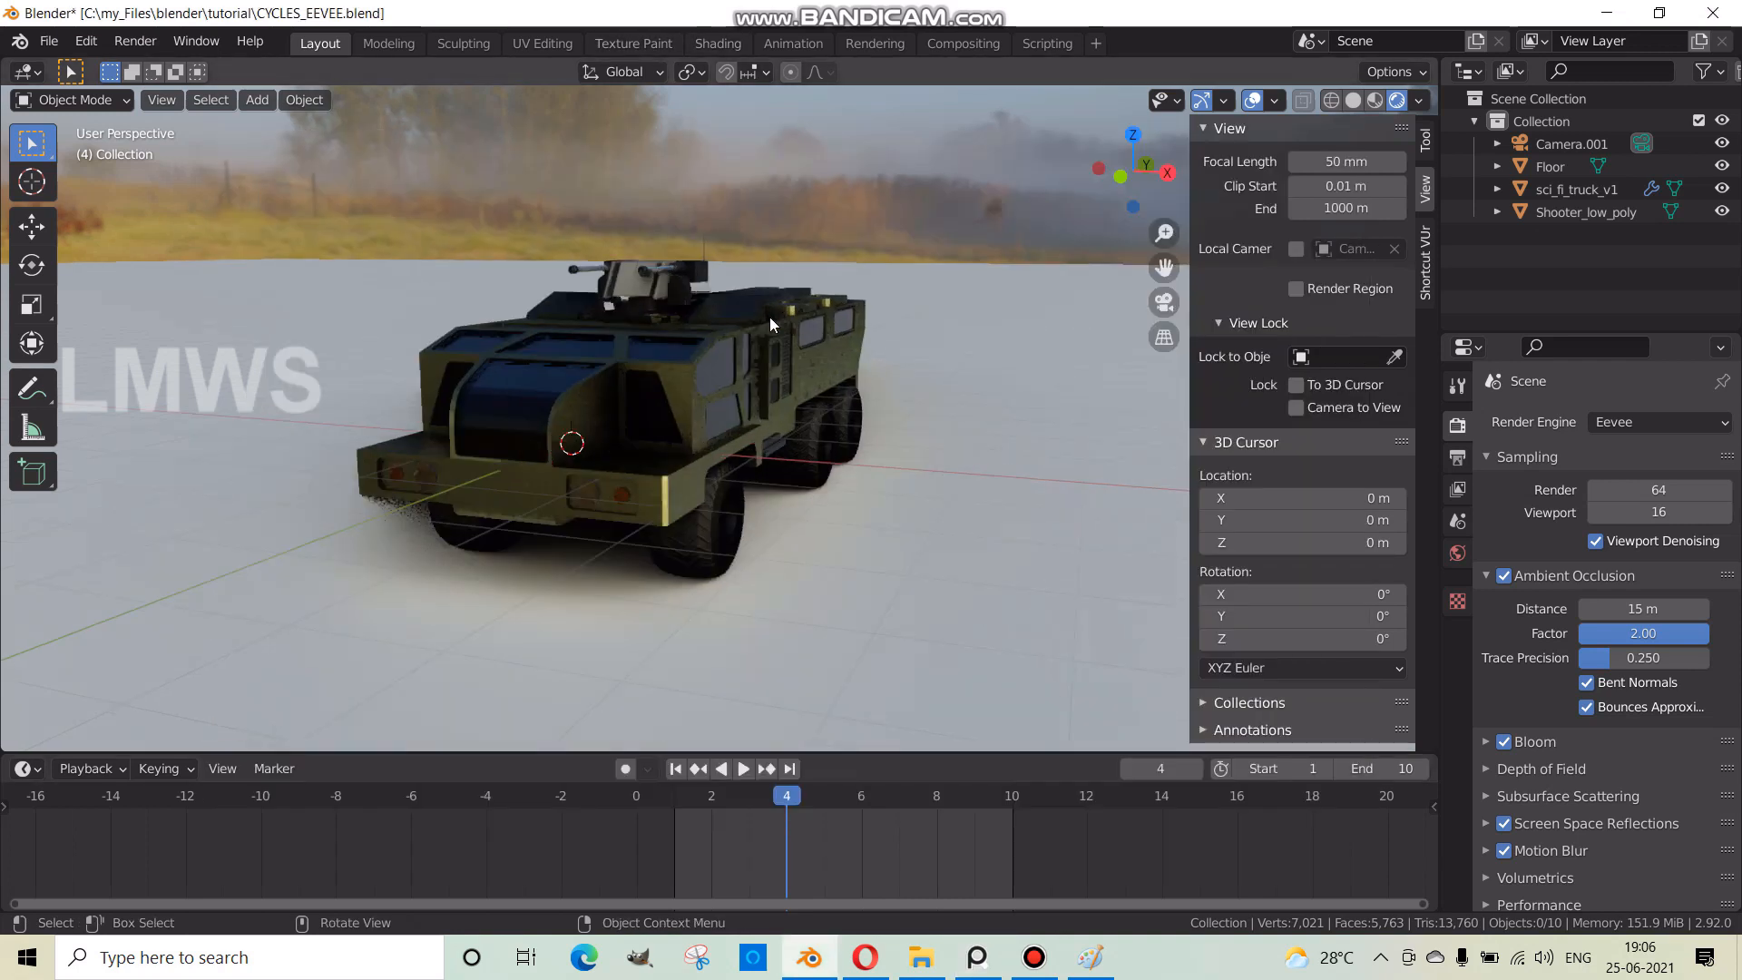
scroll(776, 347, down, 2)
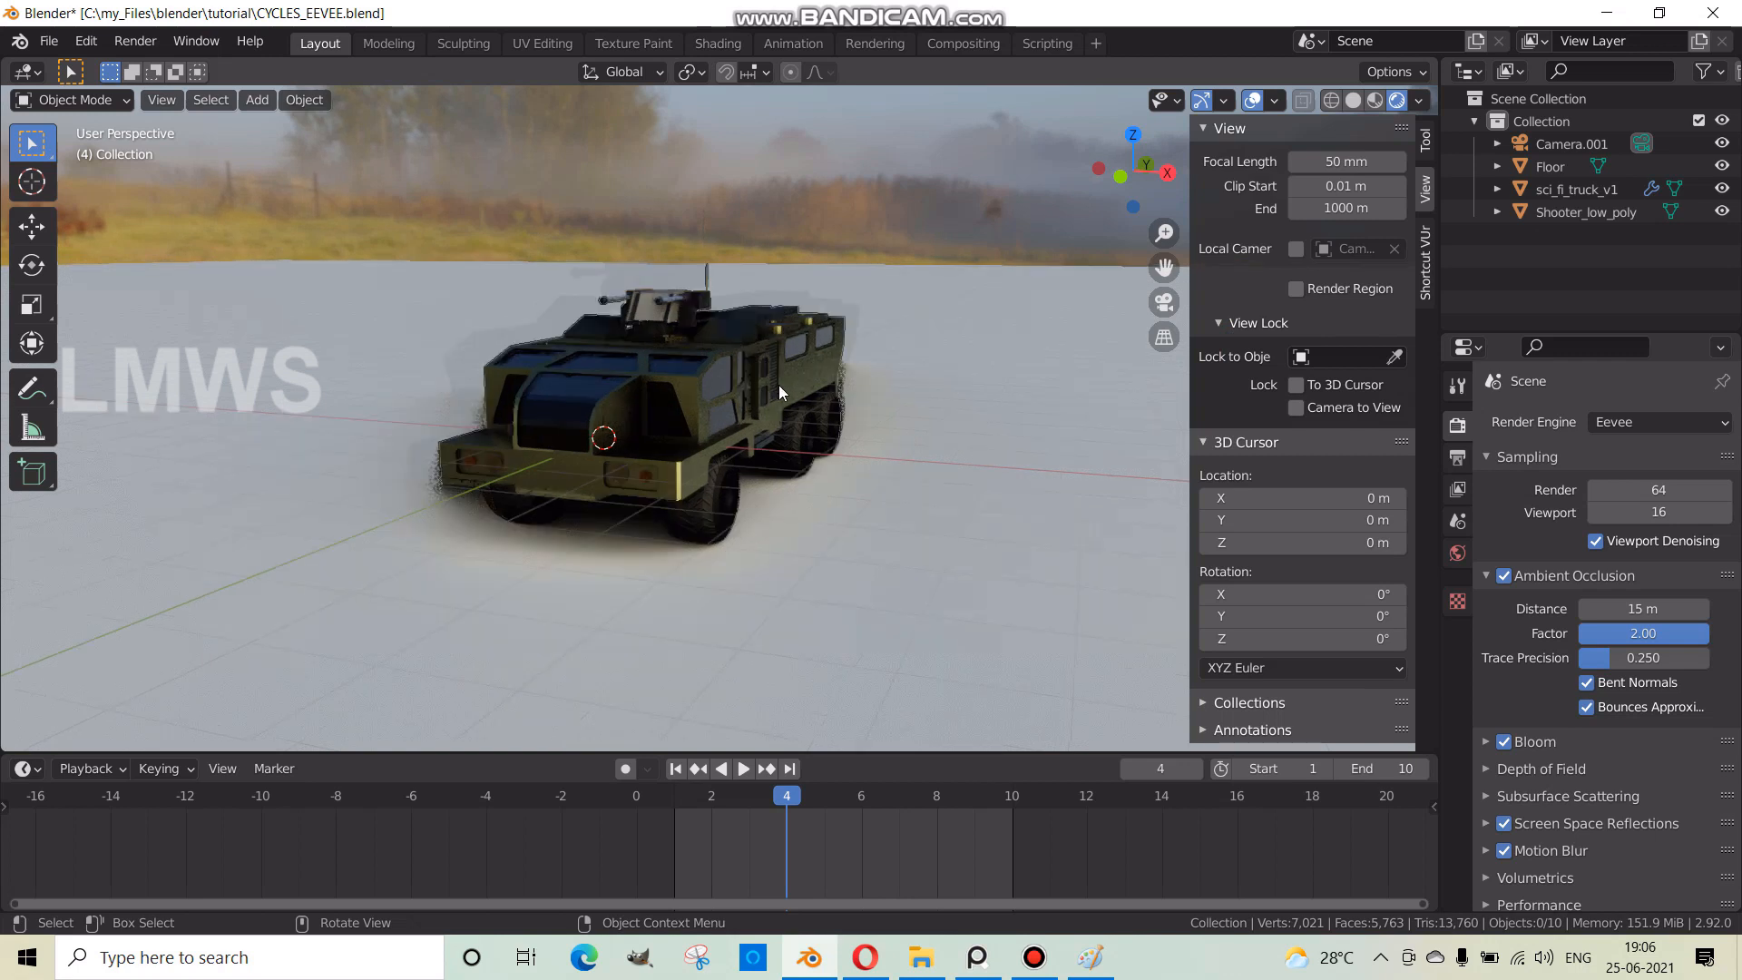
click(977, 963)
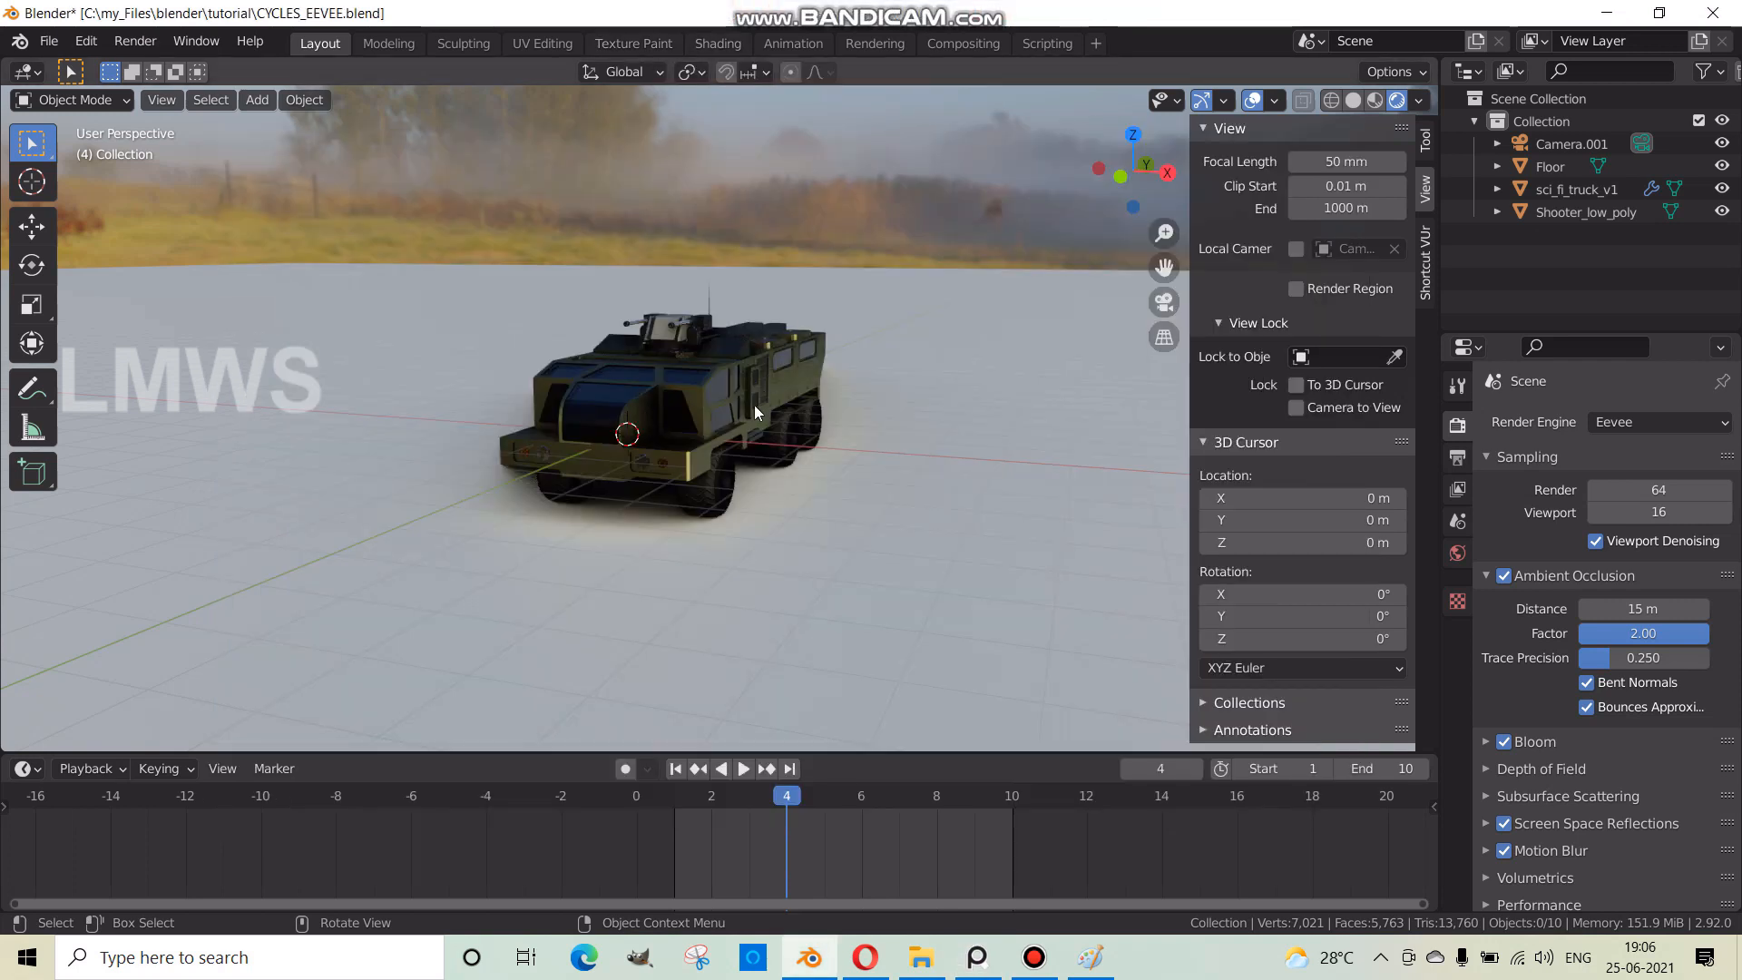
- Save the blend file while viewing the Eevee-rendered truck from both front corners
middle_drag(732, 466, 911, 539)
key(ctrl+s)
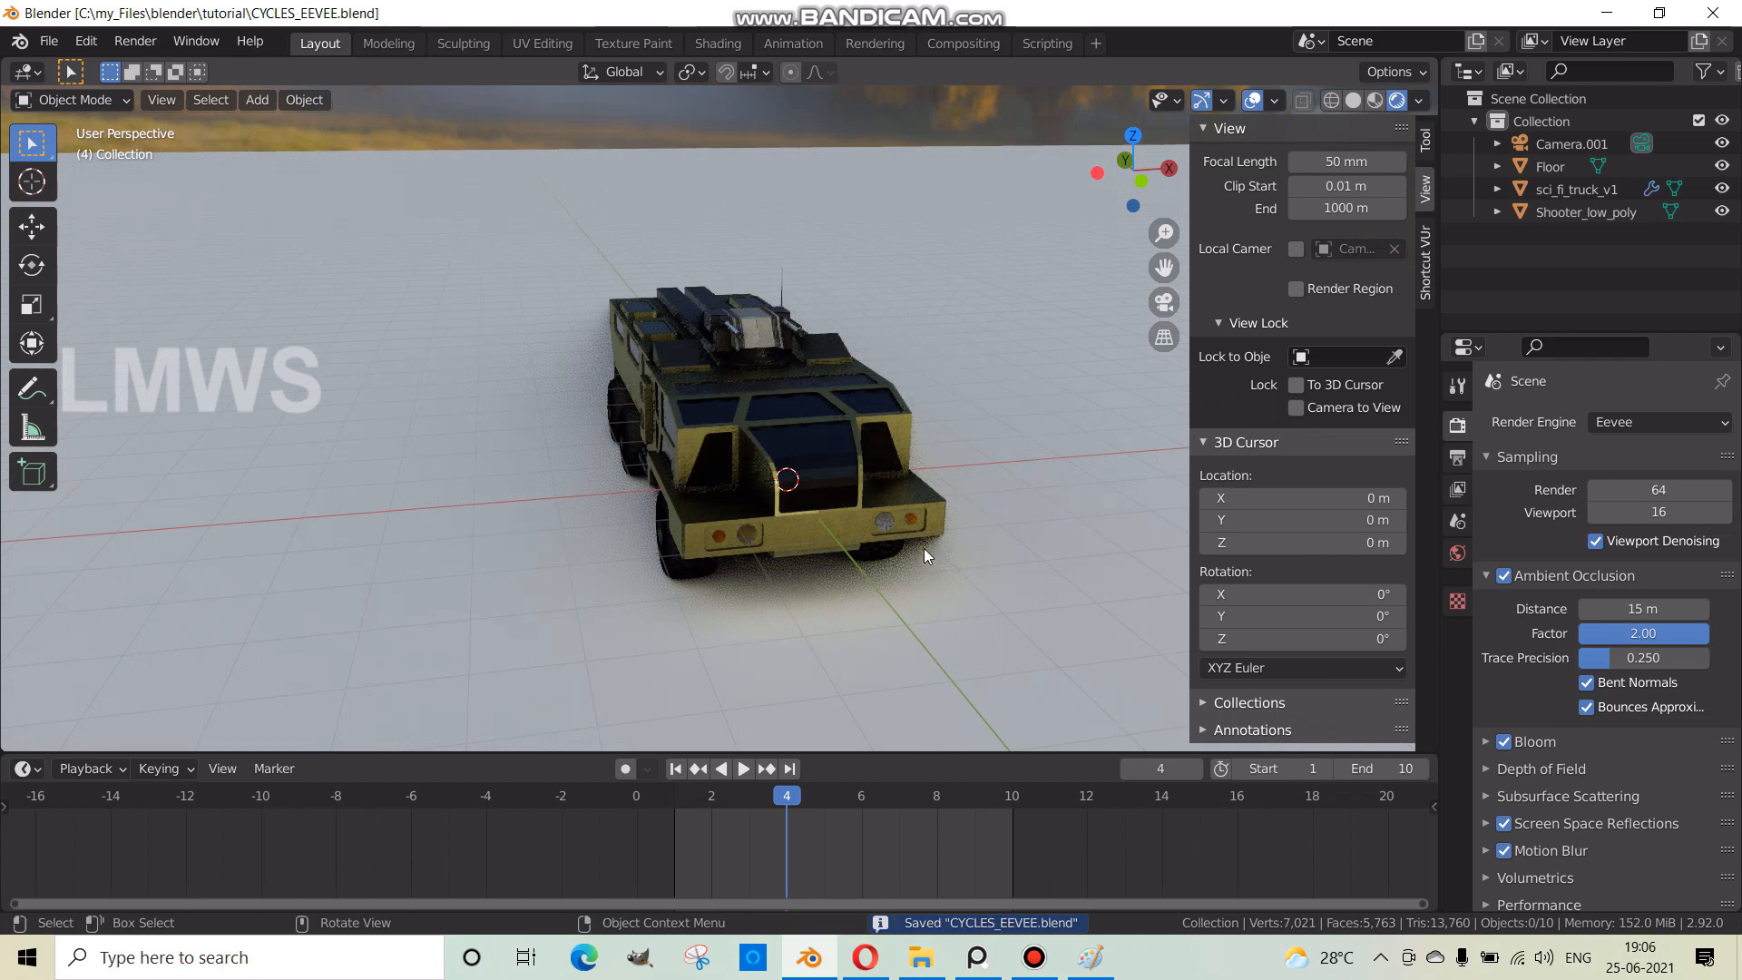
middle_drag(980, 642, 1088, 626)
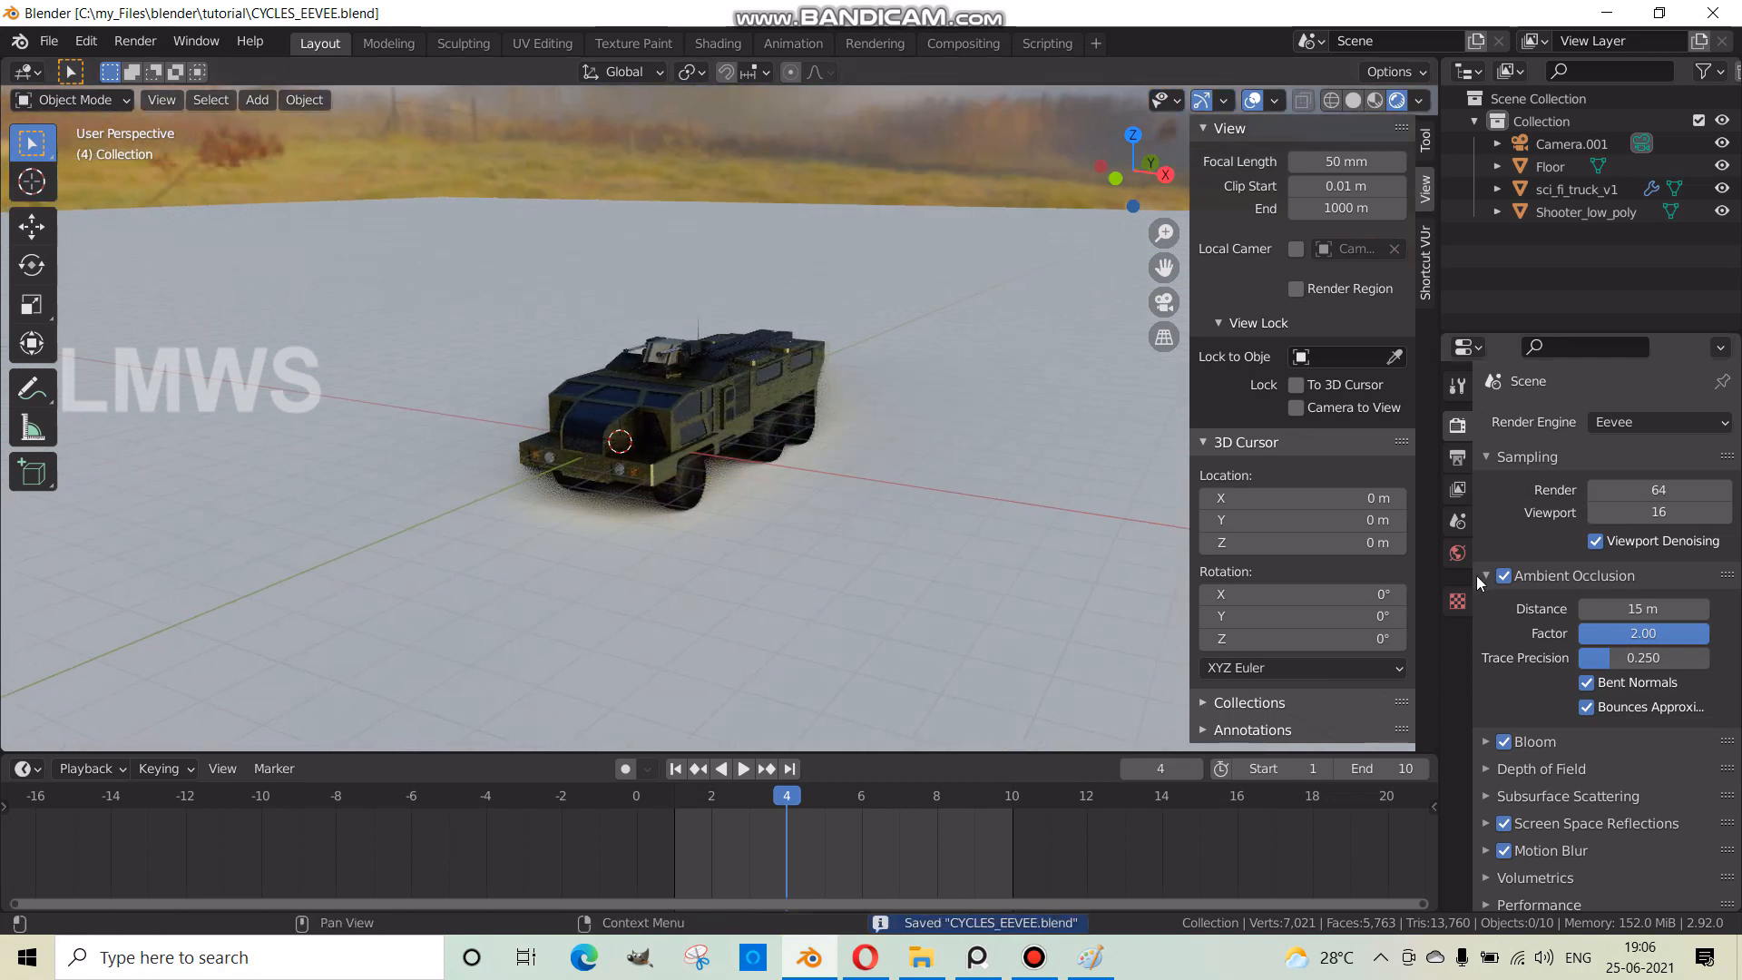
- Disable Ambient Occlusion, Bloom, Screen Space Reflections and Motion Blur for Eevee, and expand the Depth of Field settings
click(1488, 575)
click(1503, 602)
click(1503, 684)
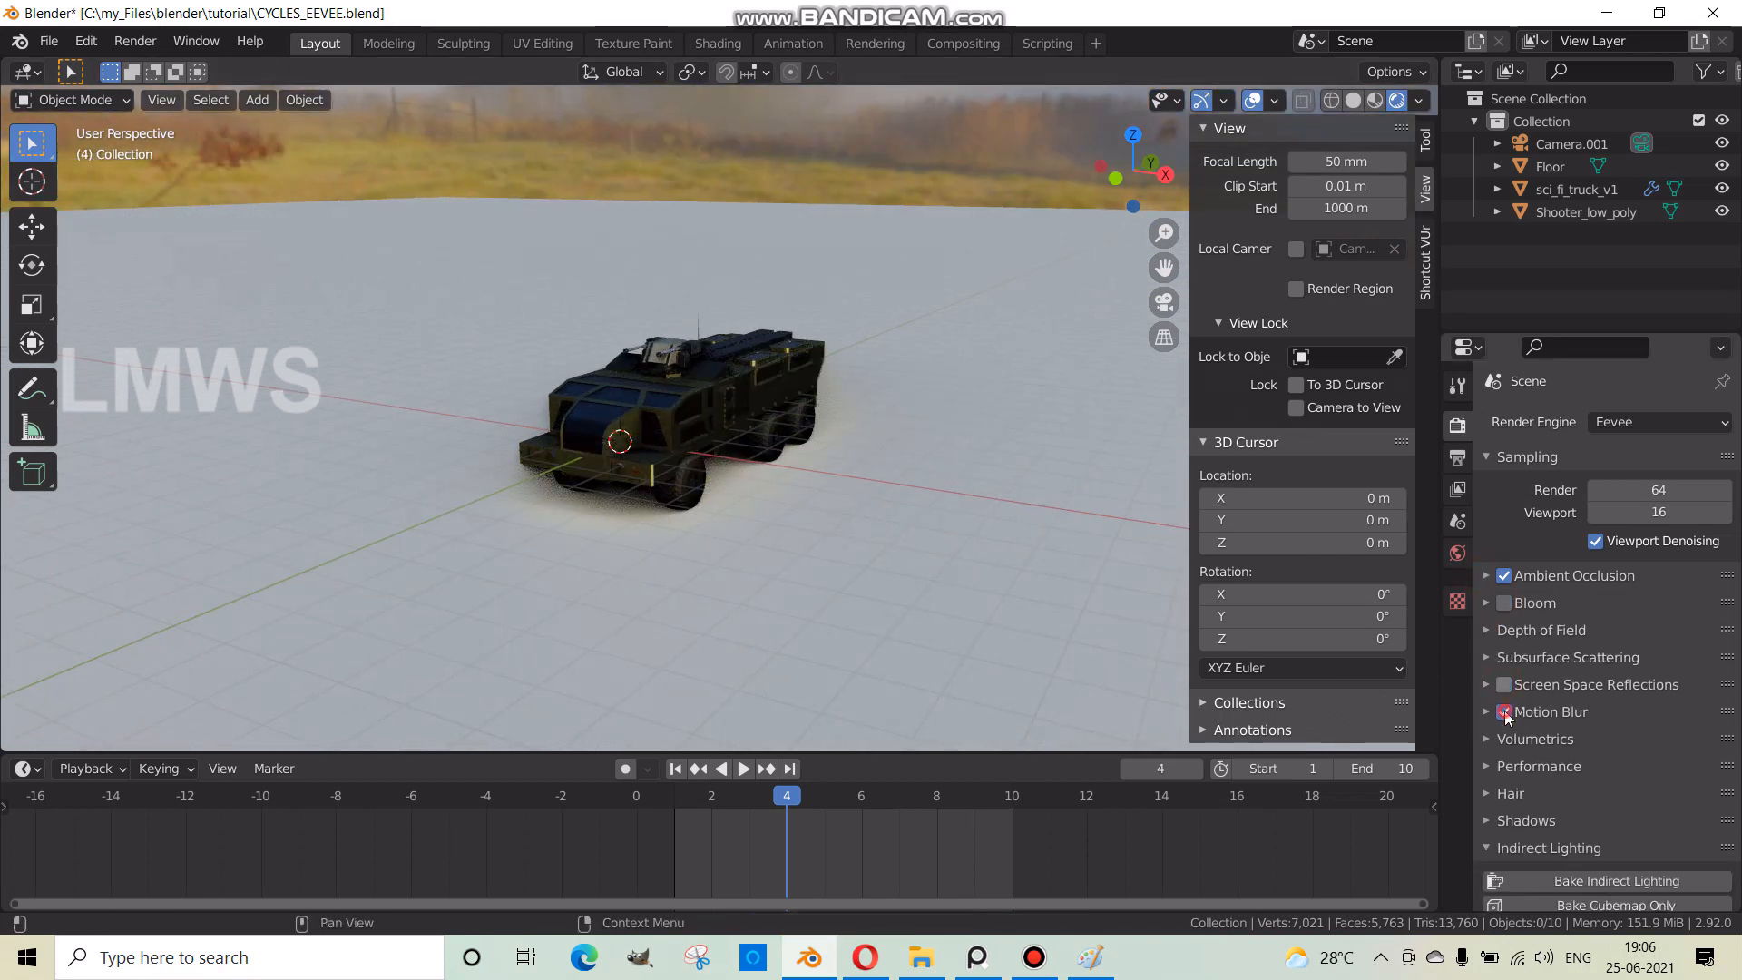
click(1543, 630)
click(1504, 576)
click(1505, 755)
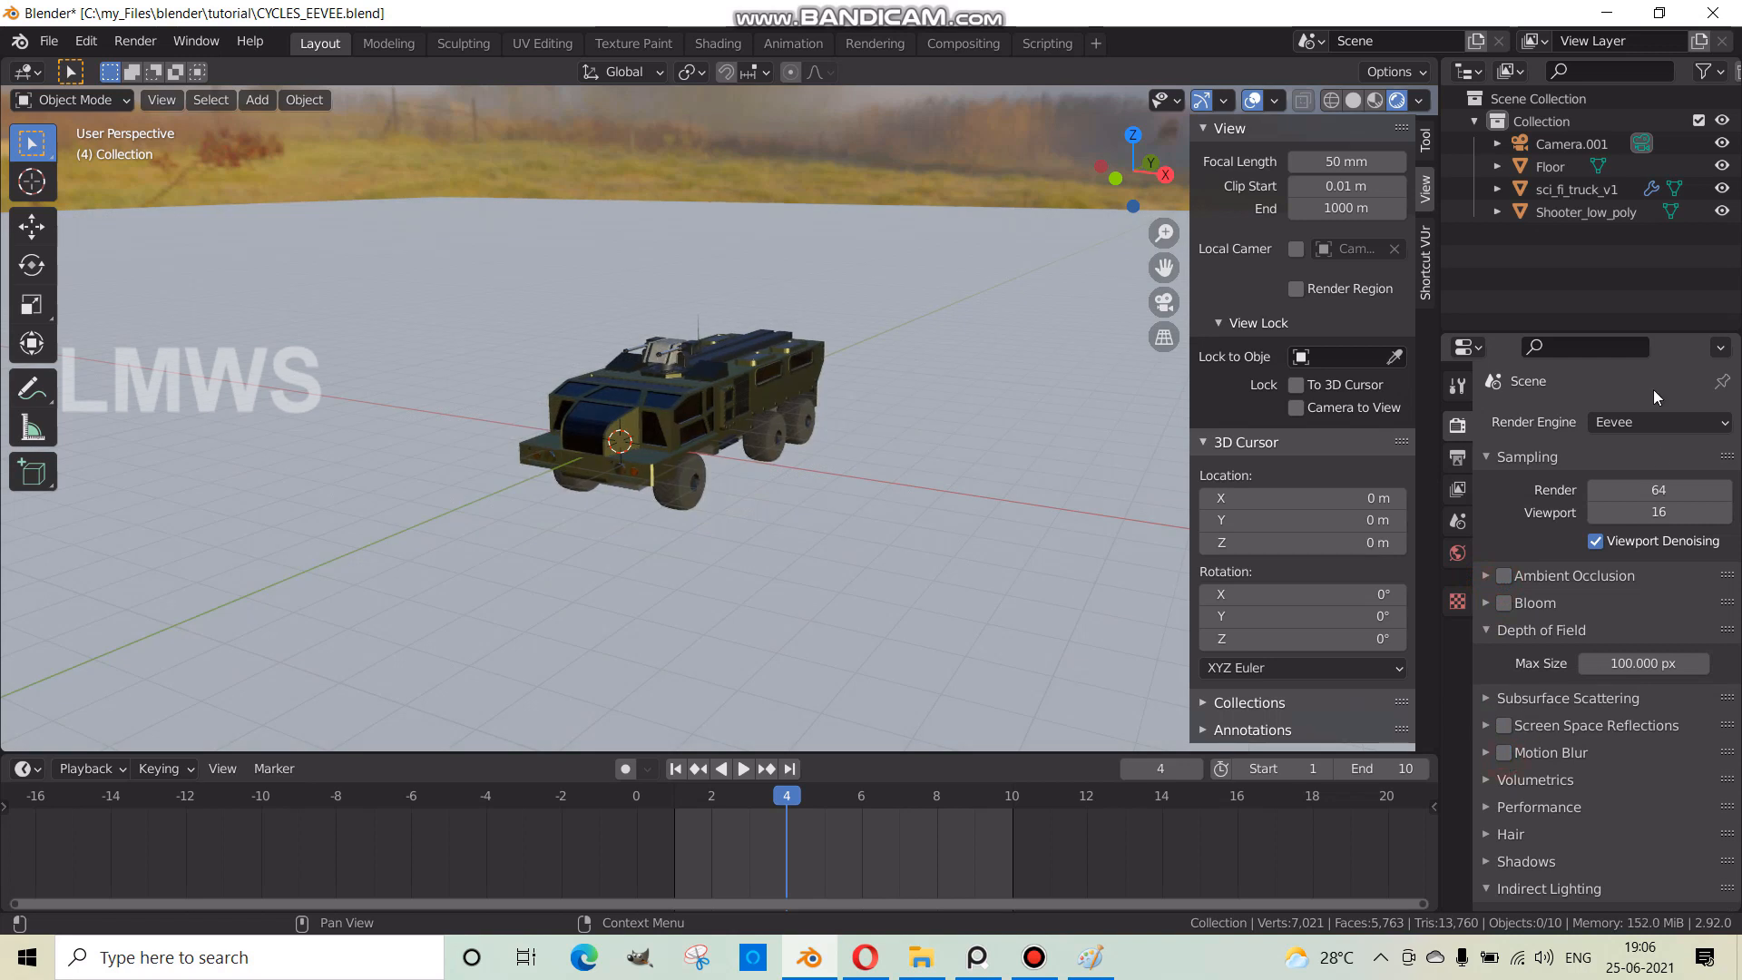
- Try the Cycles render engine, and examine the truck in Eevee from close up and from the side
click(1624, 422)
click(1624, 497)
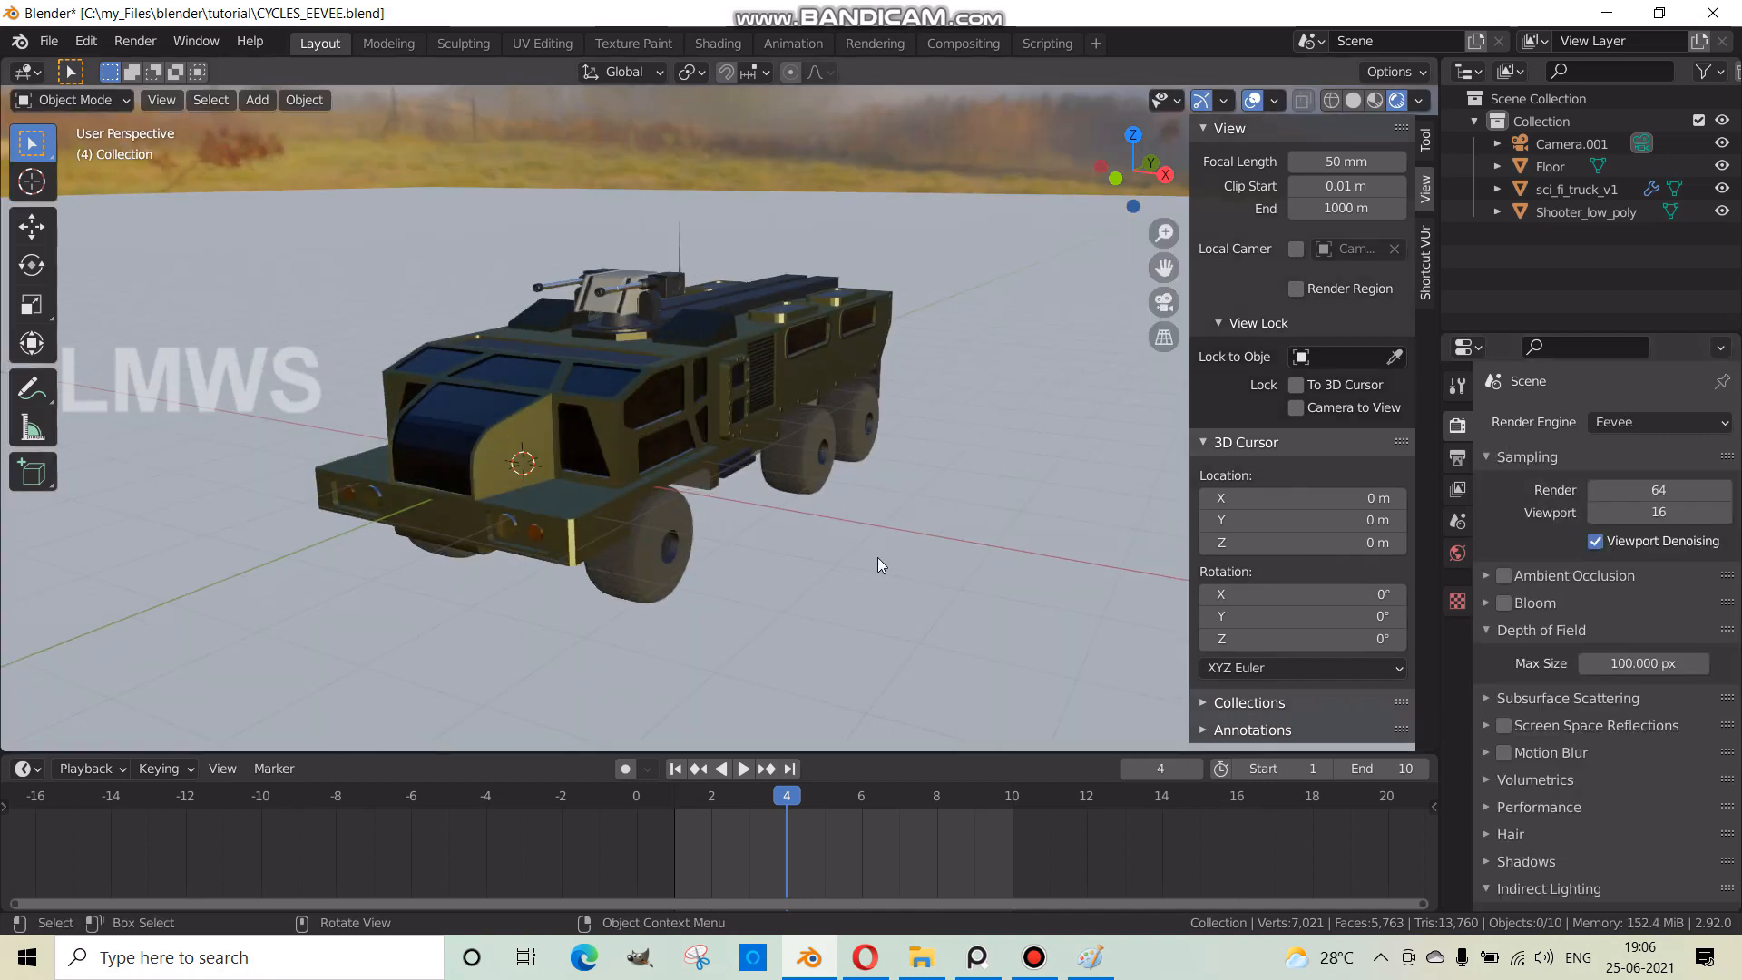
middle_drag(878, 557, 817, 554)
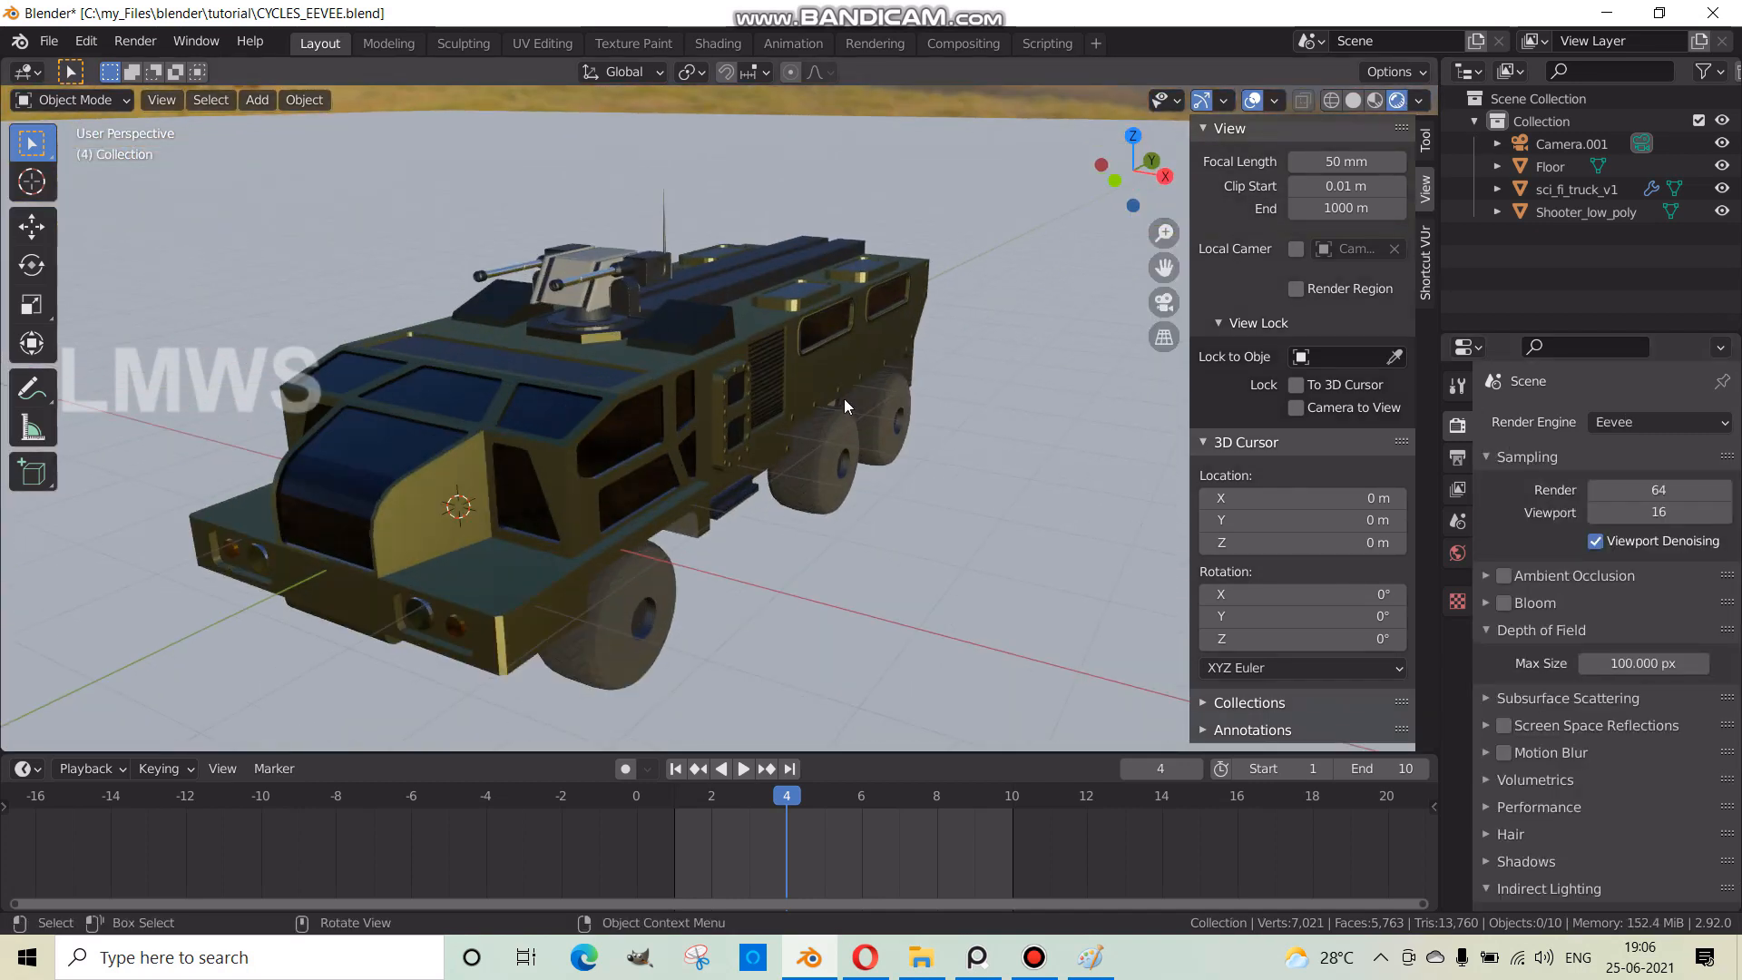
middle_drag(844, 400, 1367, 134)
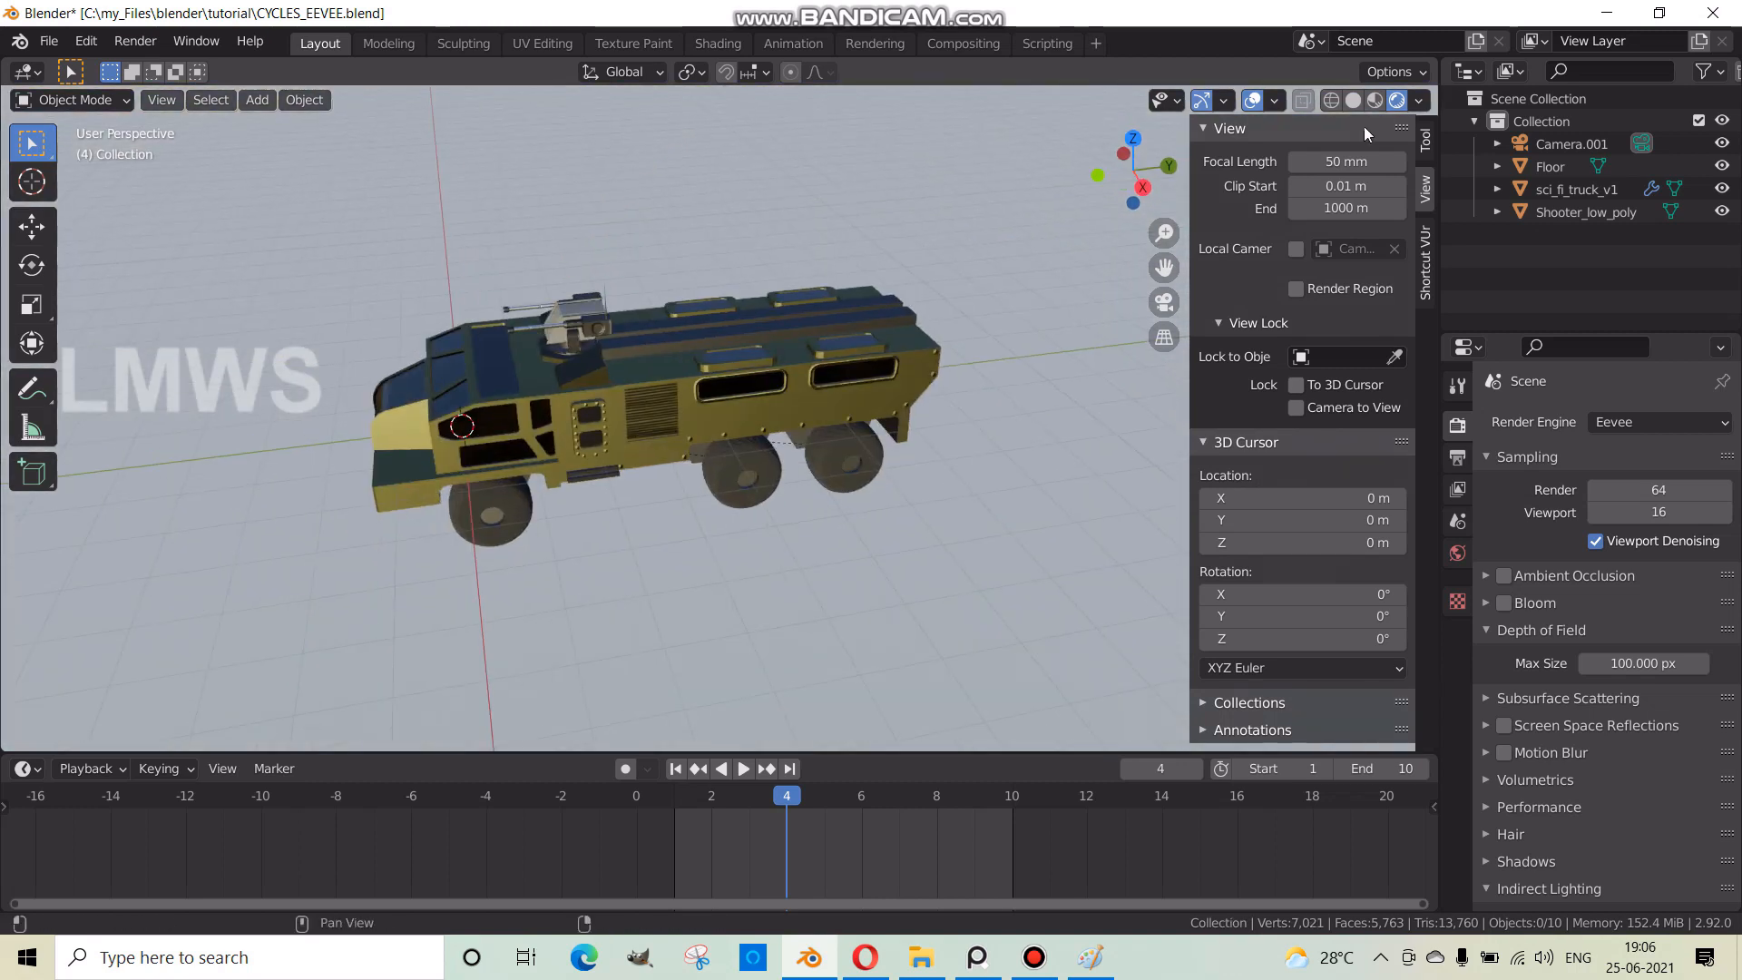
- Change the render engine to Cycles and examine the rendered truck from the side and the front
click(1633, 421)
click(1632, 494)
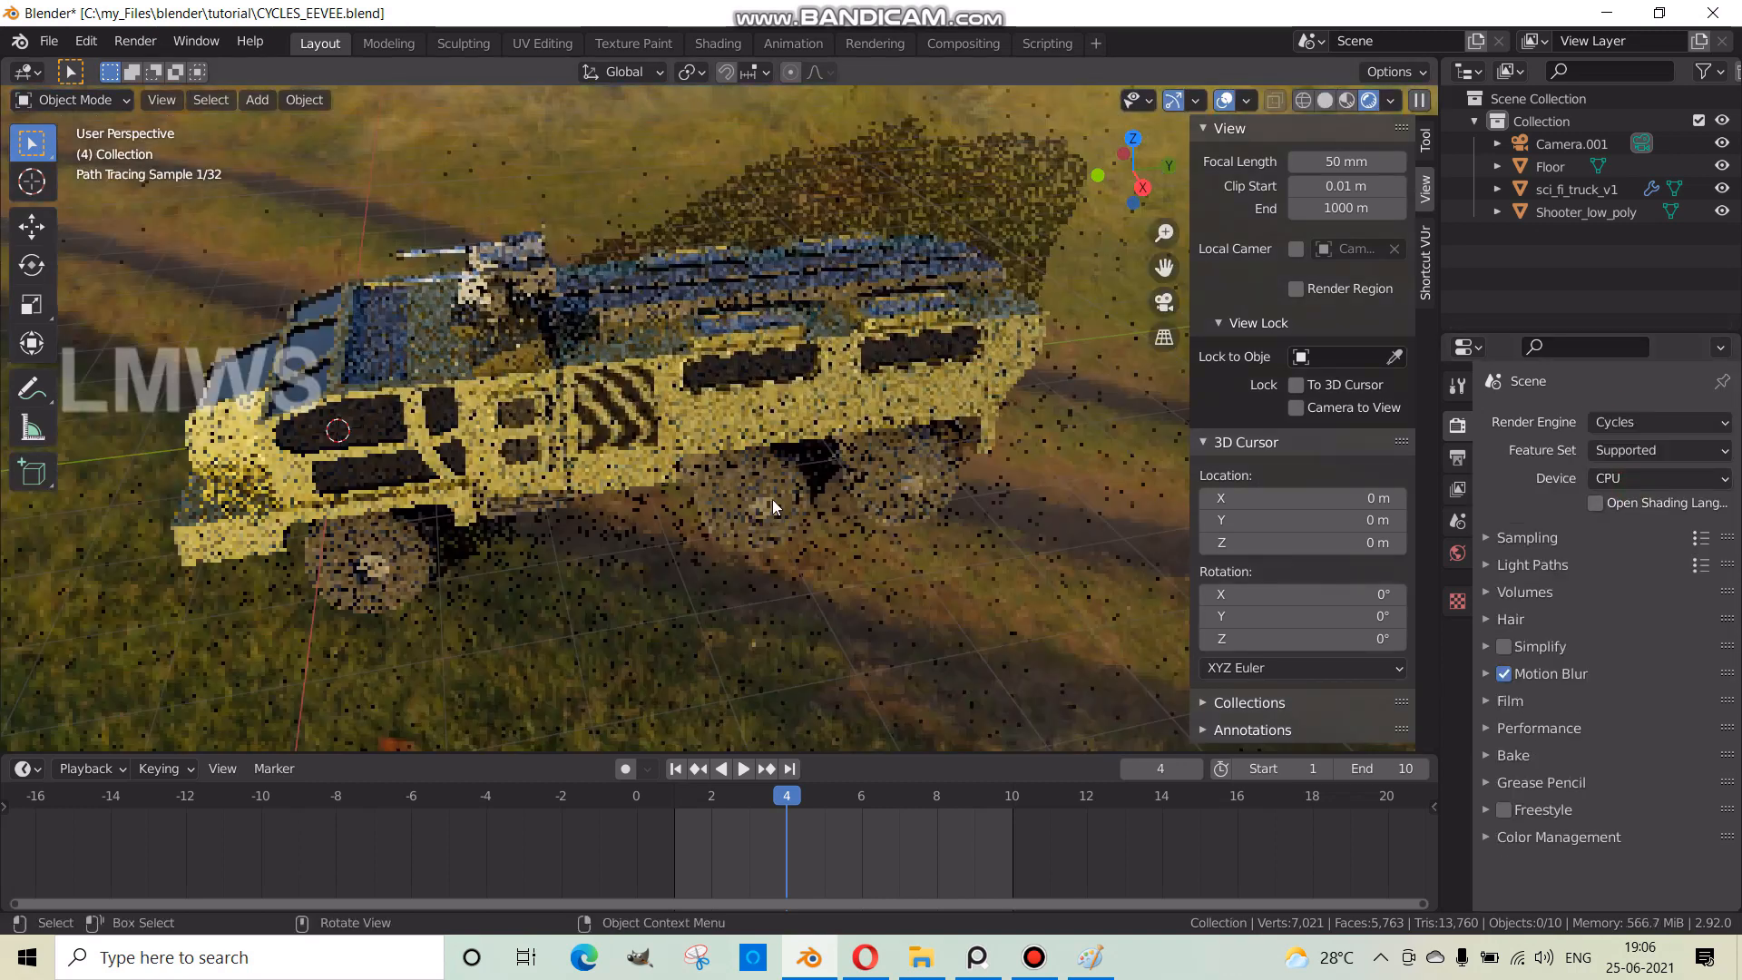
middle_drag(771, 499, 823, 450)
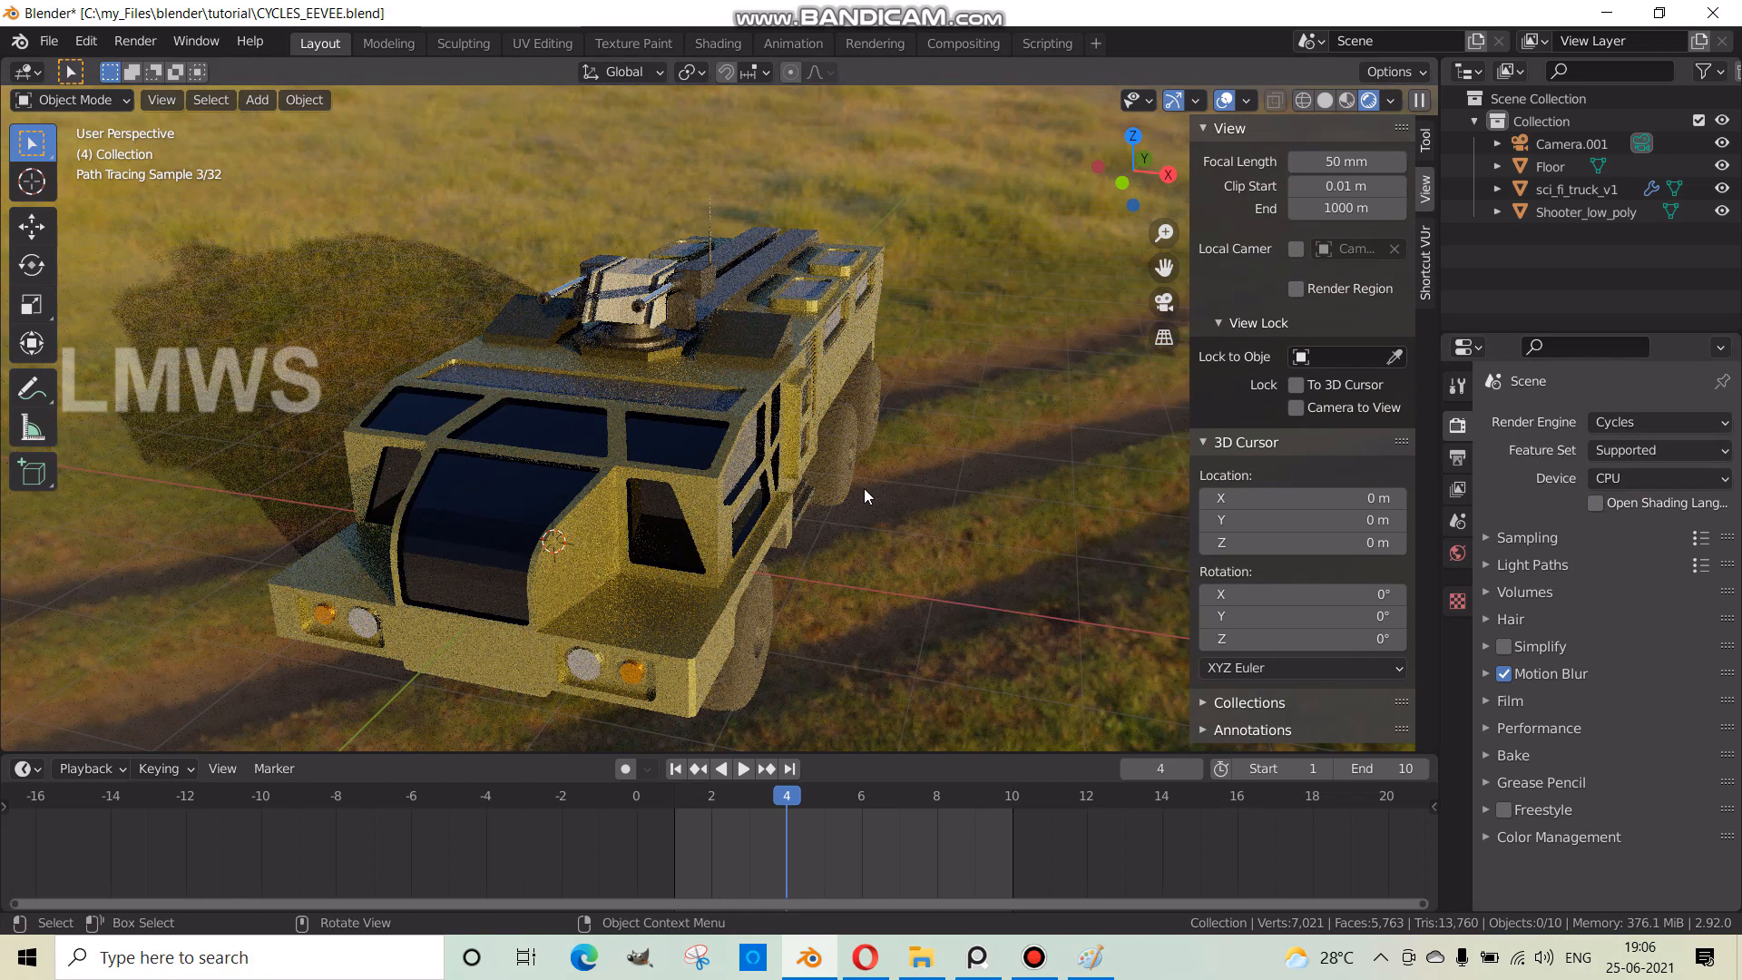
middle_drag(914, 467, 907, 535)
- Change the render engine to Eevee and examine the truck's cab and body from close up
click(1628, 419)
click(1614, 449)
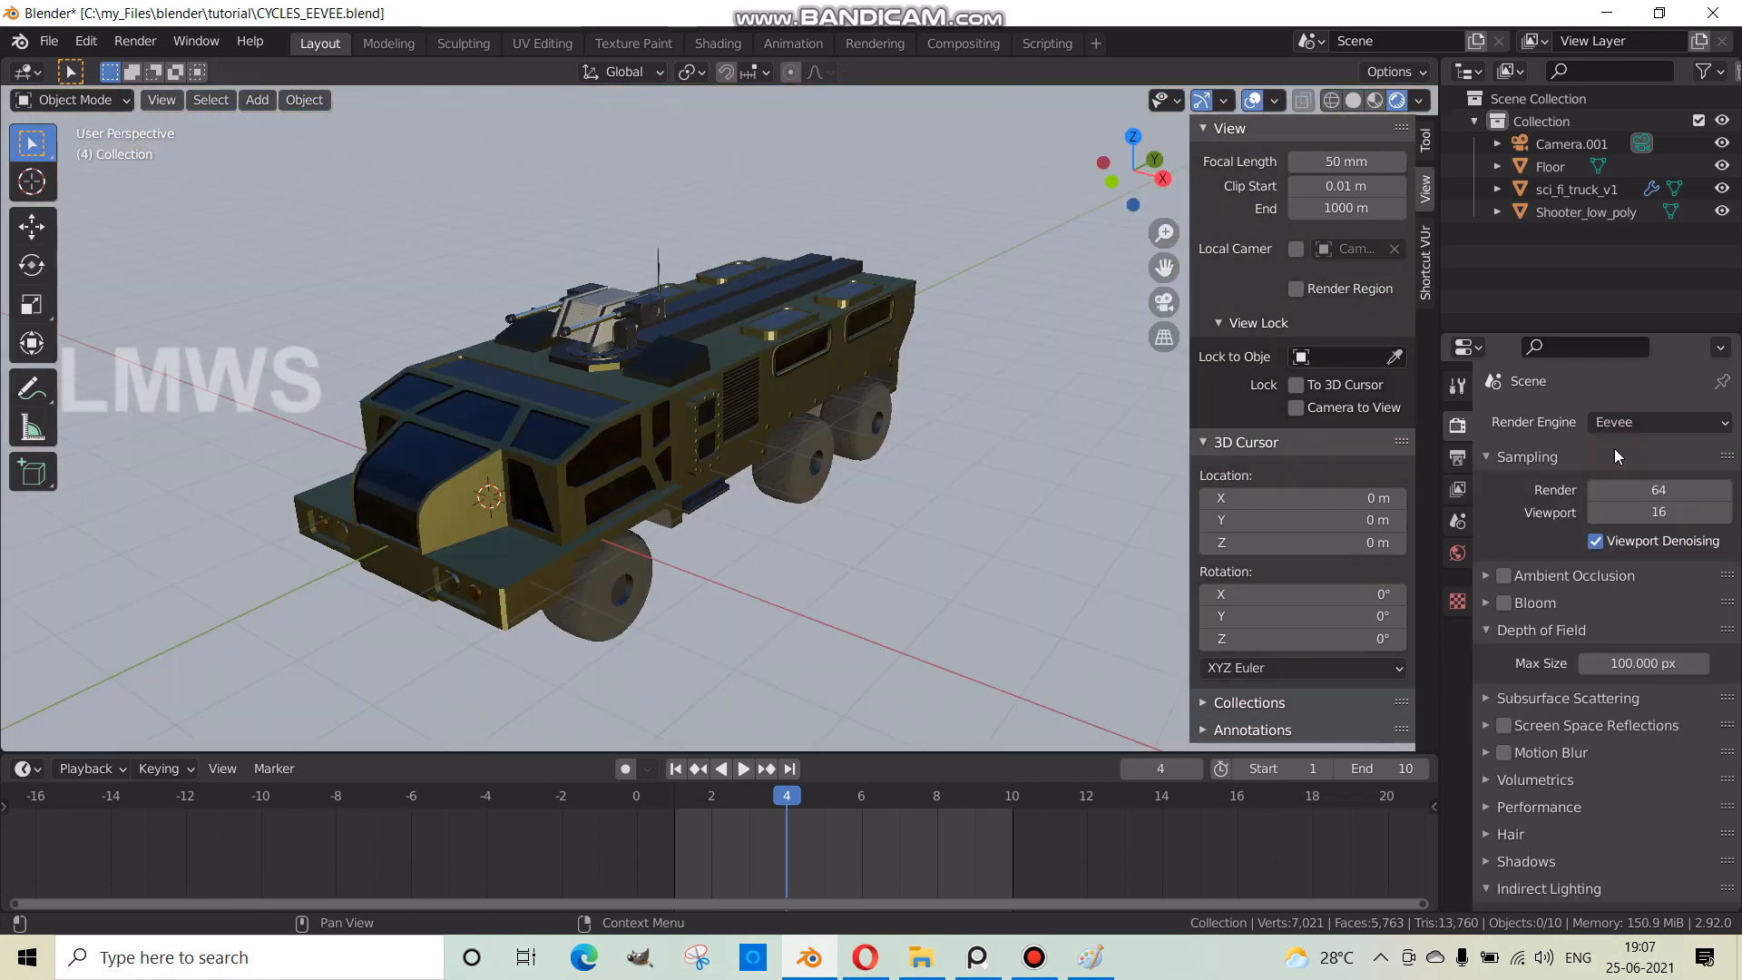
scroll(850, 499, up, 3)
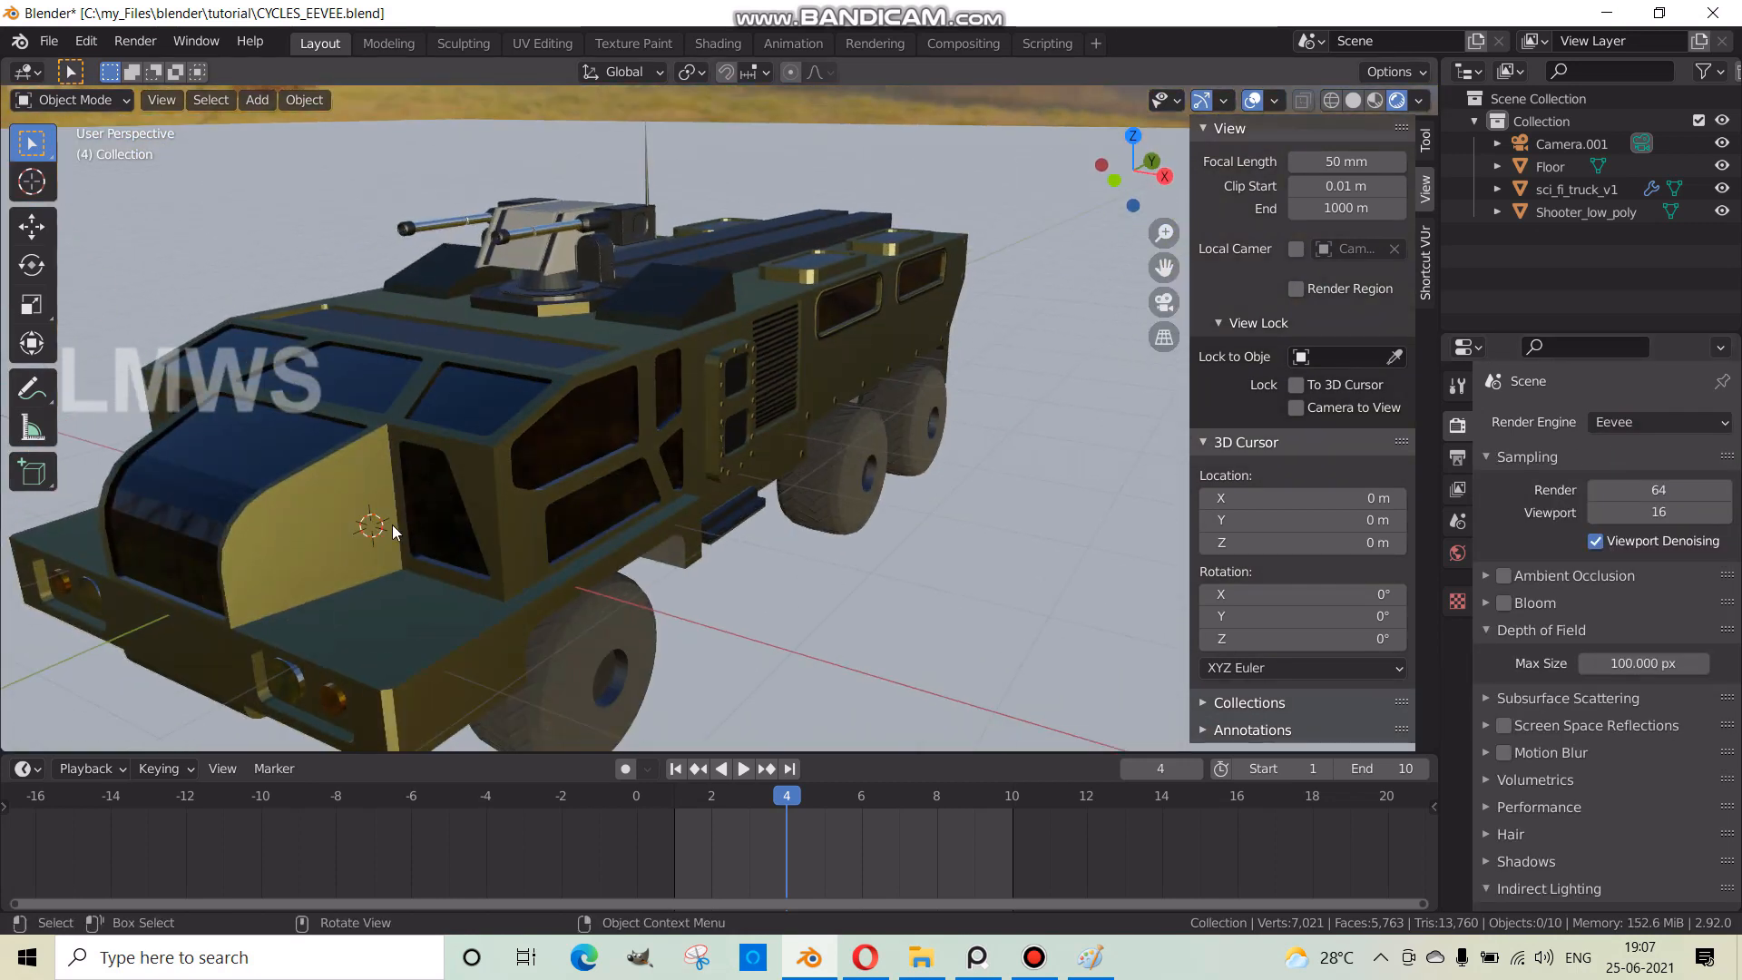
scroll(523, 477, down, 1)
middle_drag(522, 476, 687, 490)
scroll(537, 488, down, 4)
middle_drag(799, 392, 427, 558)
- Save the blend file with the truck framed closely from its front corner
scroll(635, 450, up, 3)
key(ctrl+s)
scroll(537, 449, up, 3)
scroll(644, 454, down, 2)
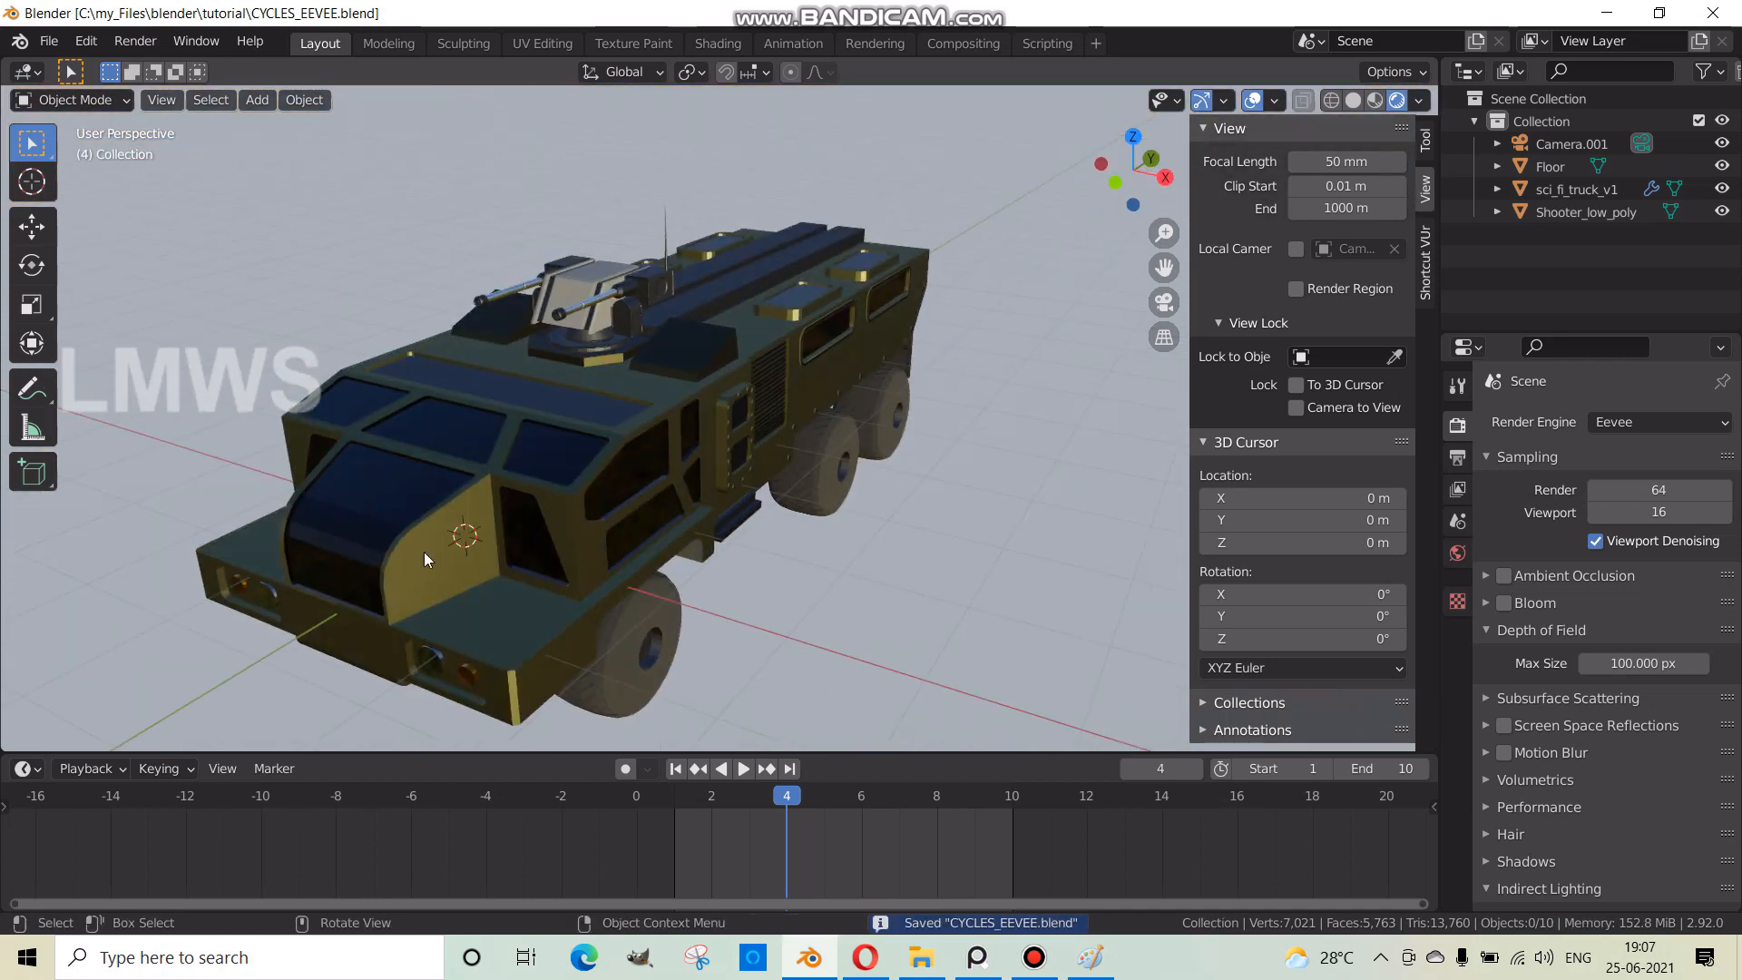
- Change the render engine to Cycles and view the truck from its opposite front corner
click(1624, 422)
click(1613, 503)
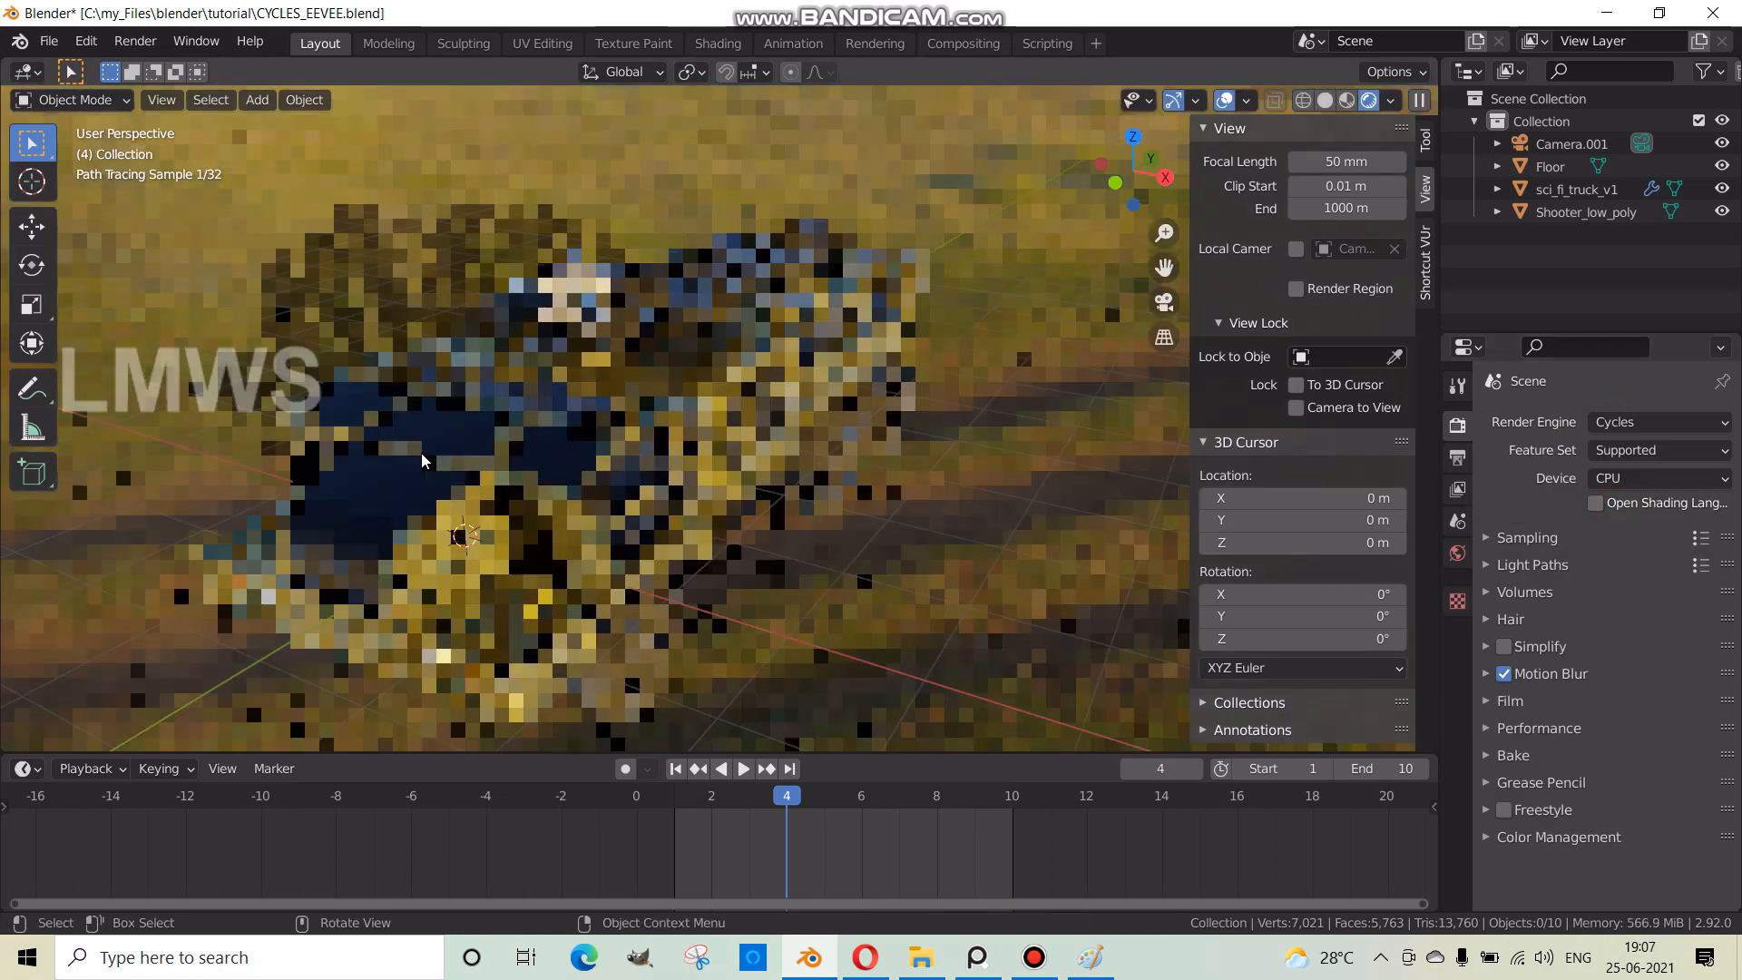
middle_drag(421, 454, 932, 517)
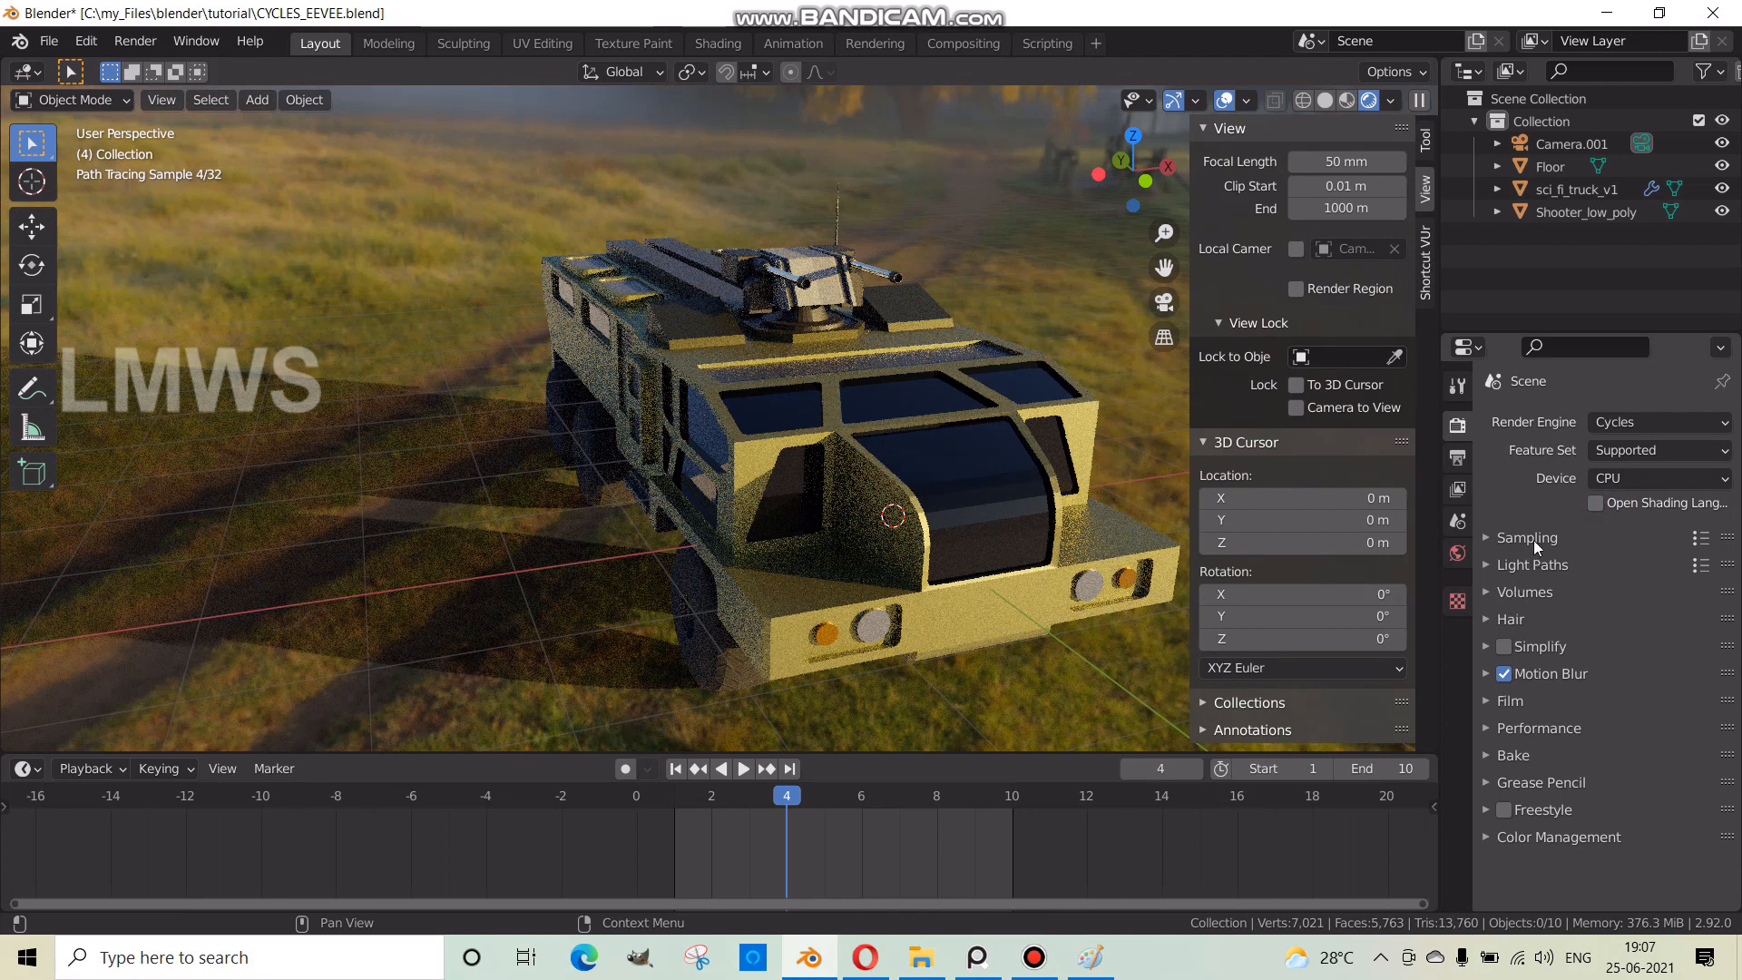
- Expand the Cycles sampling settings, turn on viewport denoising to compare the noise, and turn it off again
click(1531, 565)
click(1531, 565)
click(1528, 539)
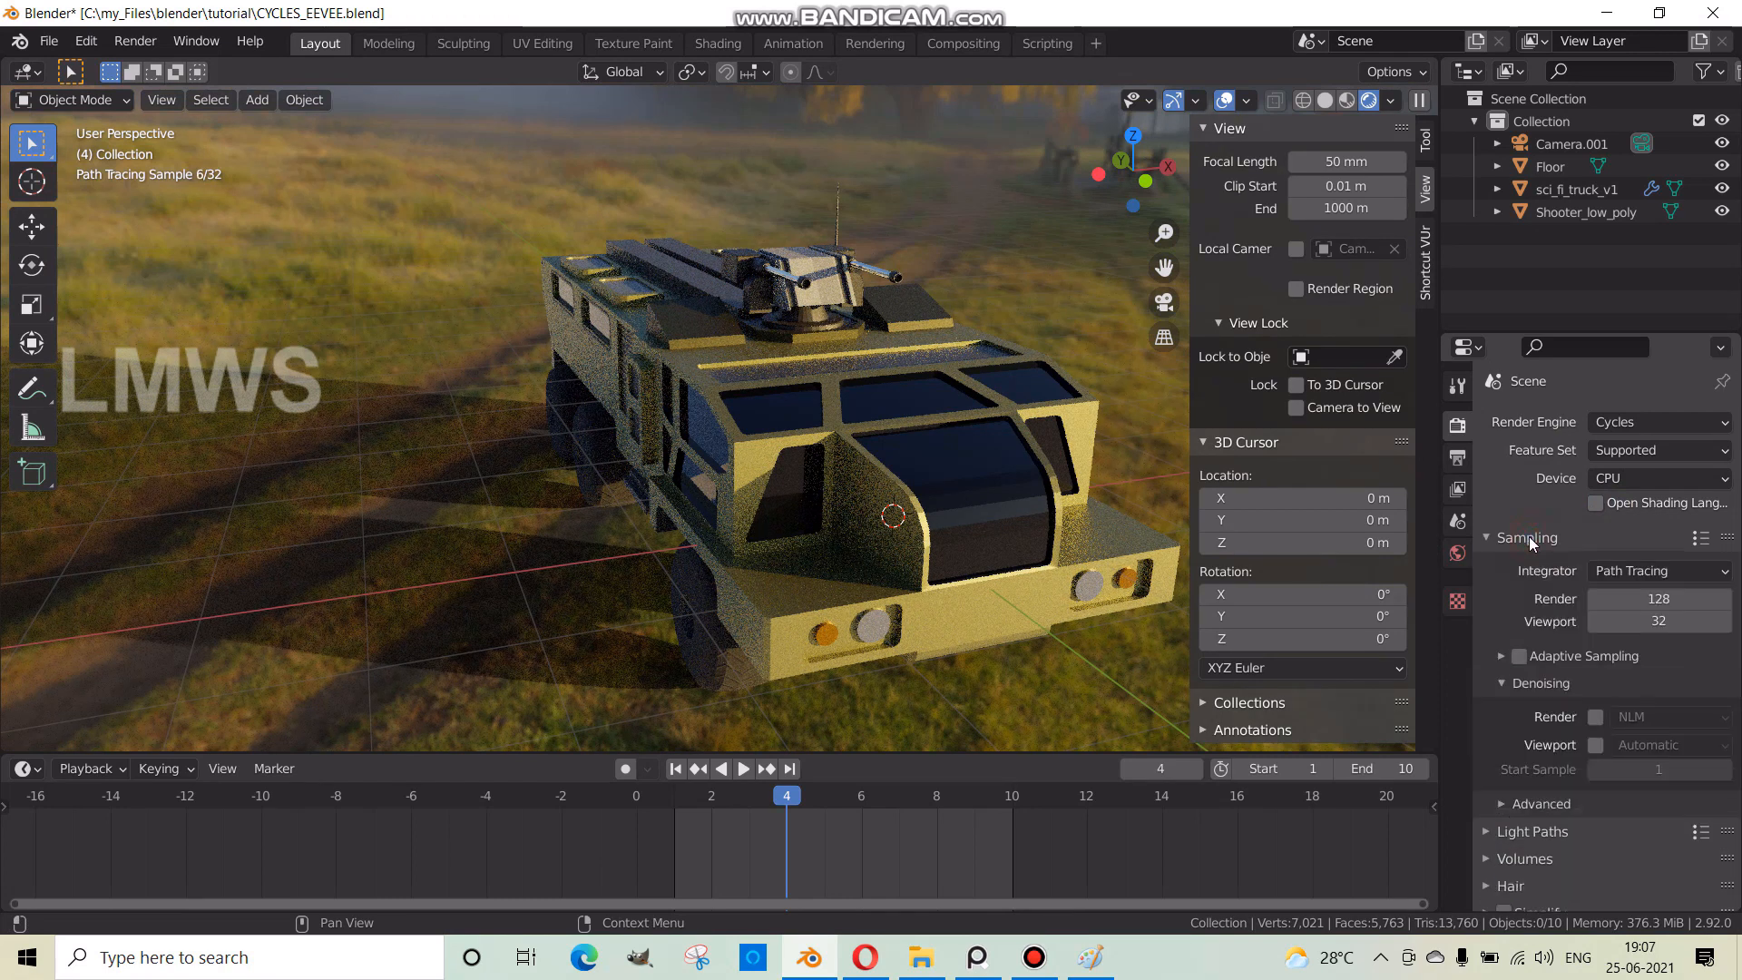
click(1596, 745)
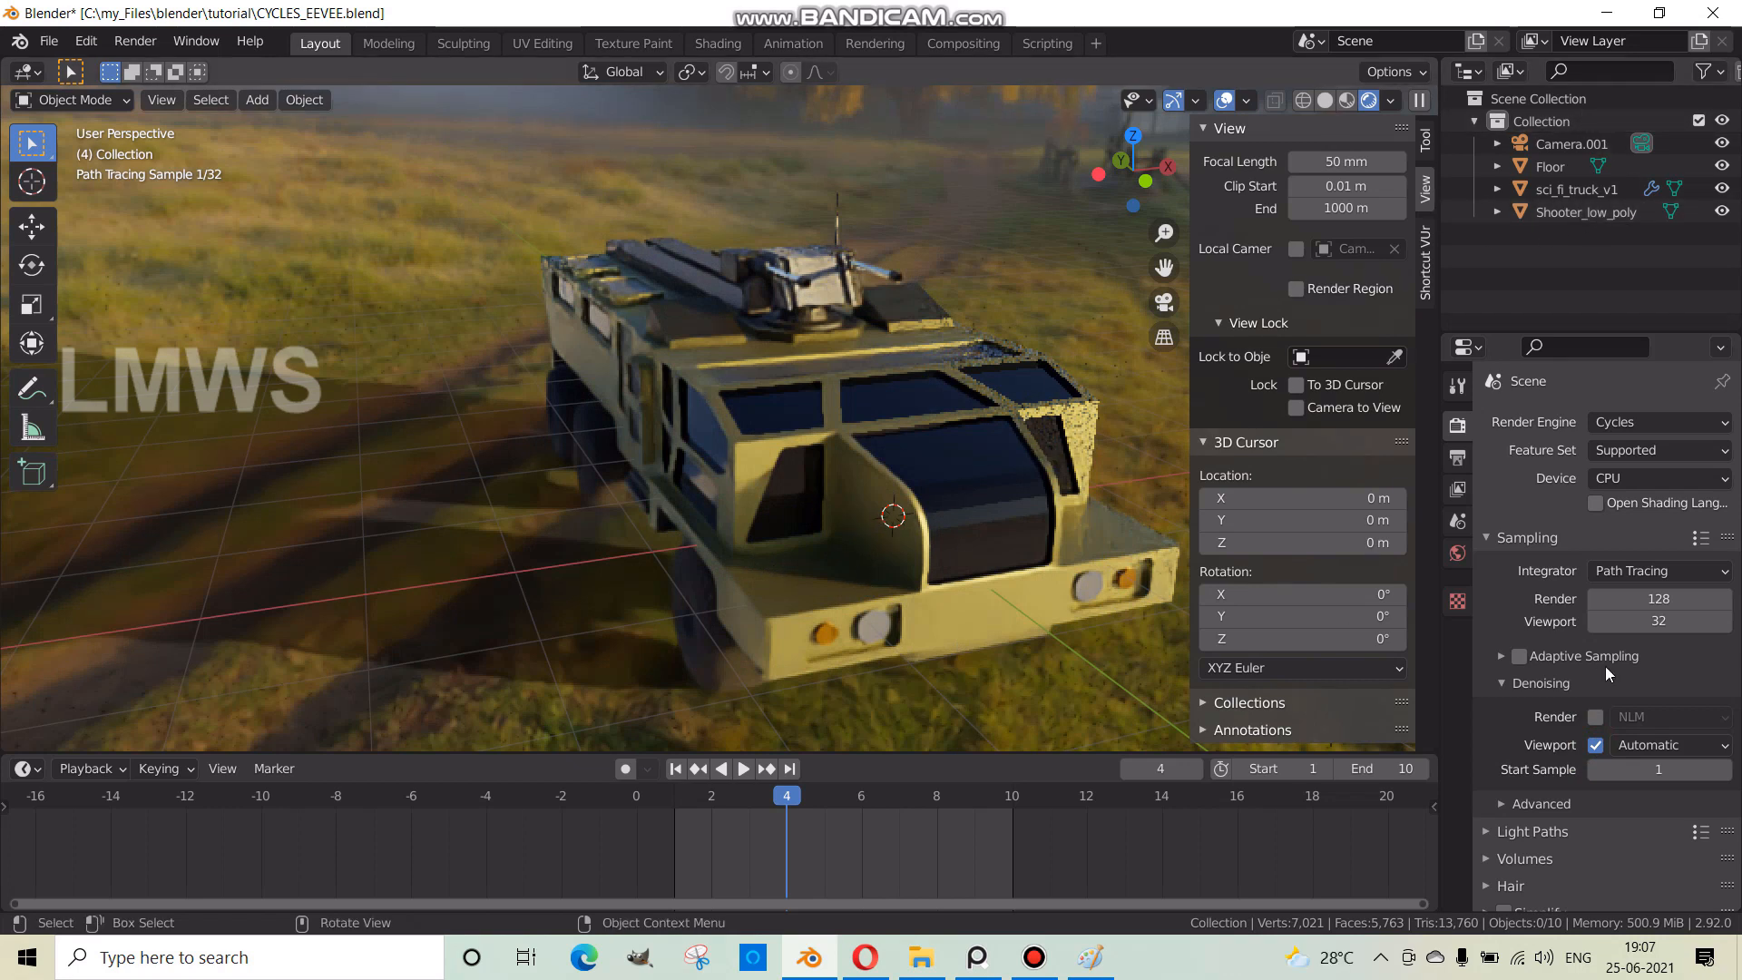
click(1594, 745)
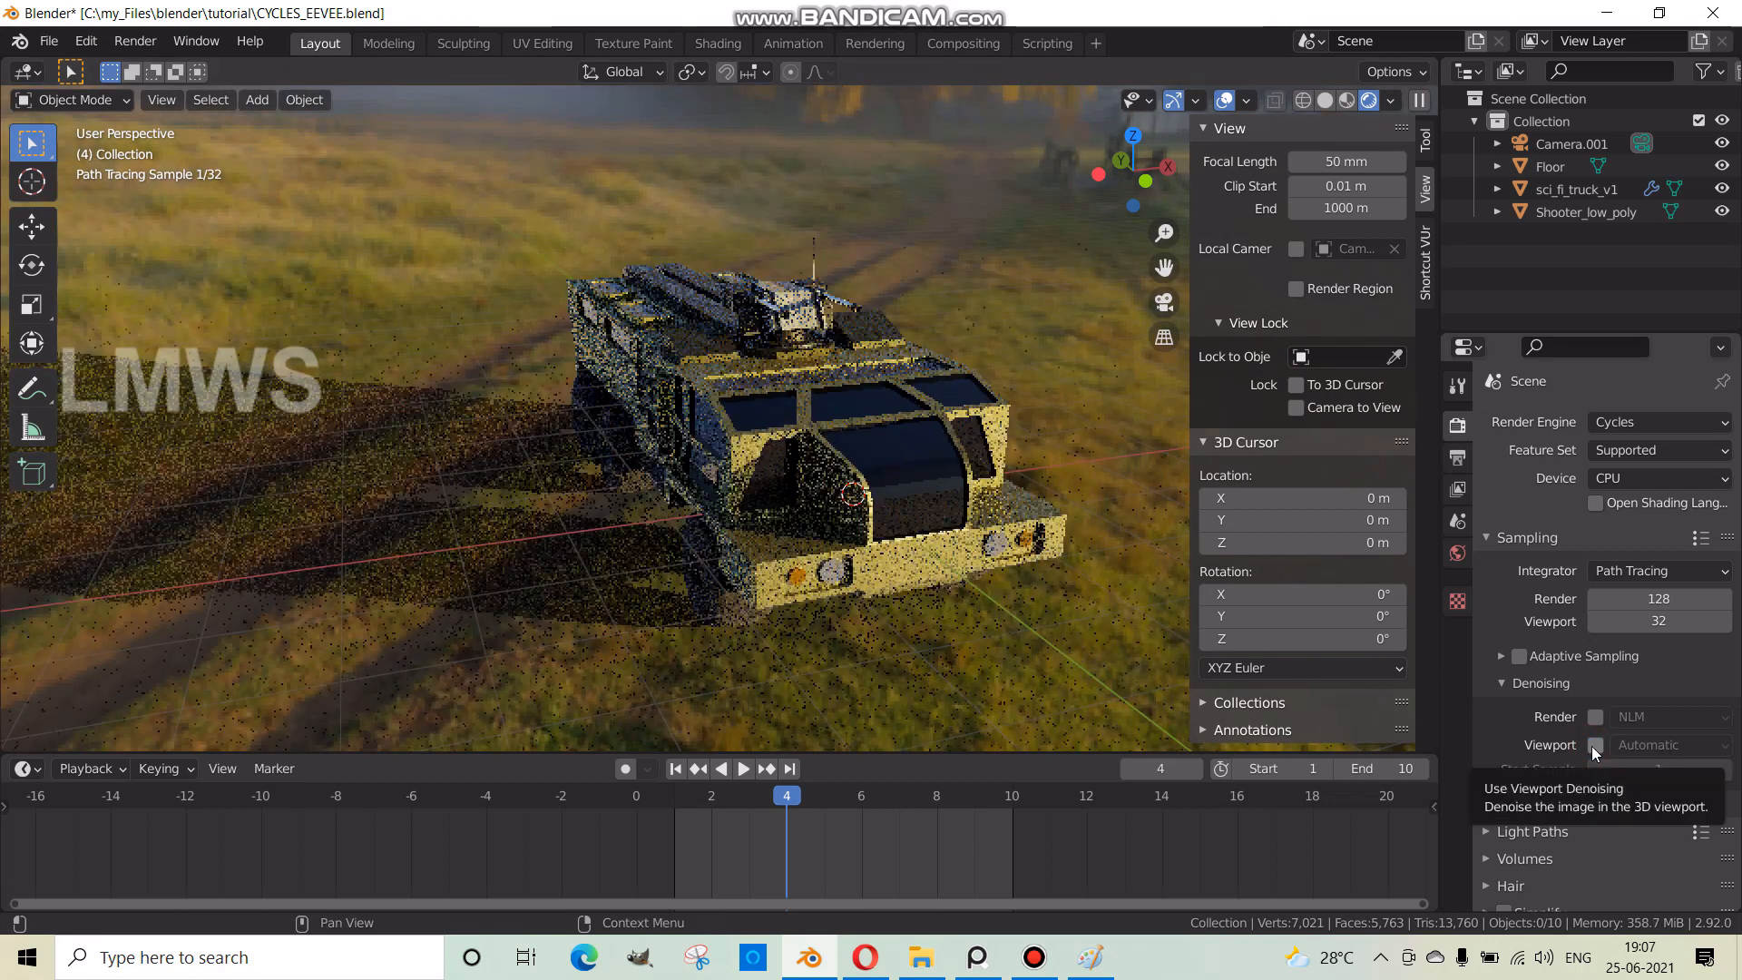
- Change the render engine to Eevee and view the truck from the side
click(1615, 425)
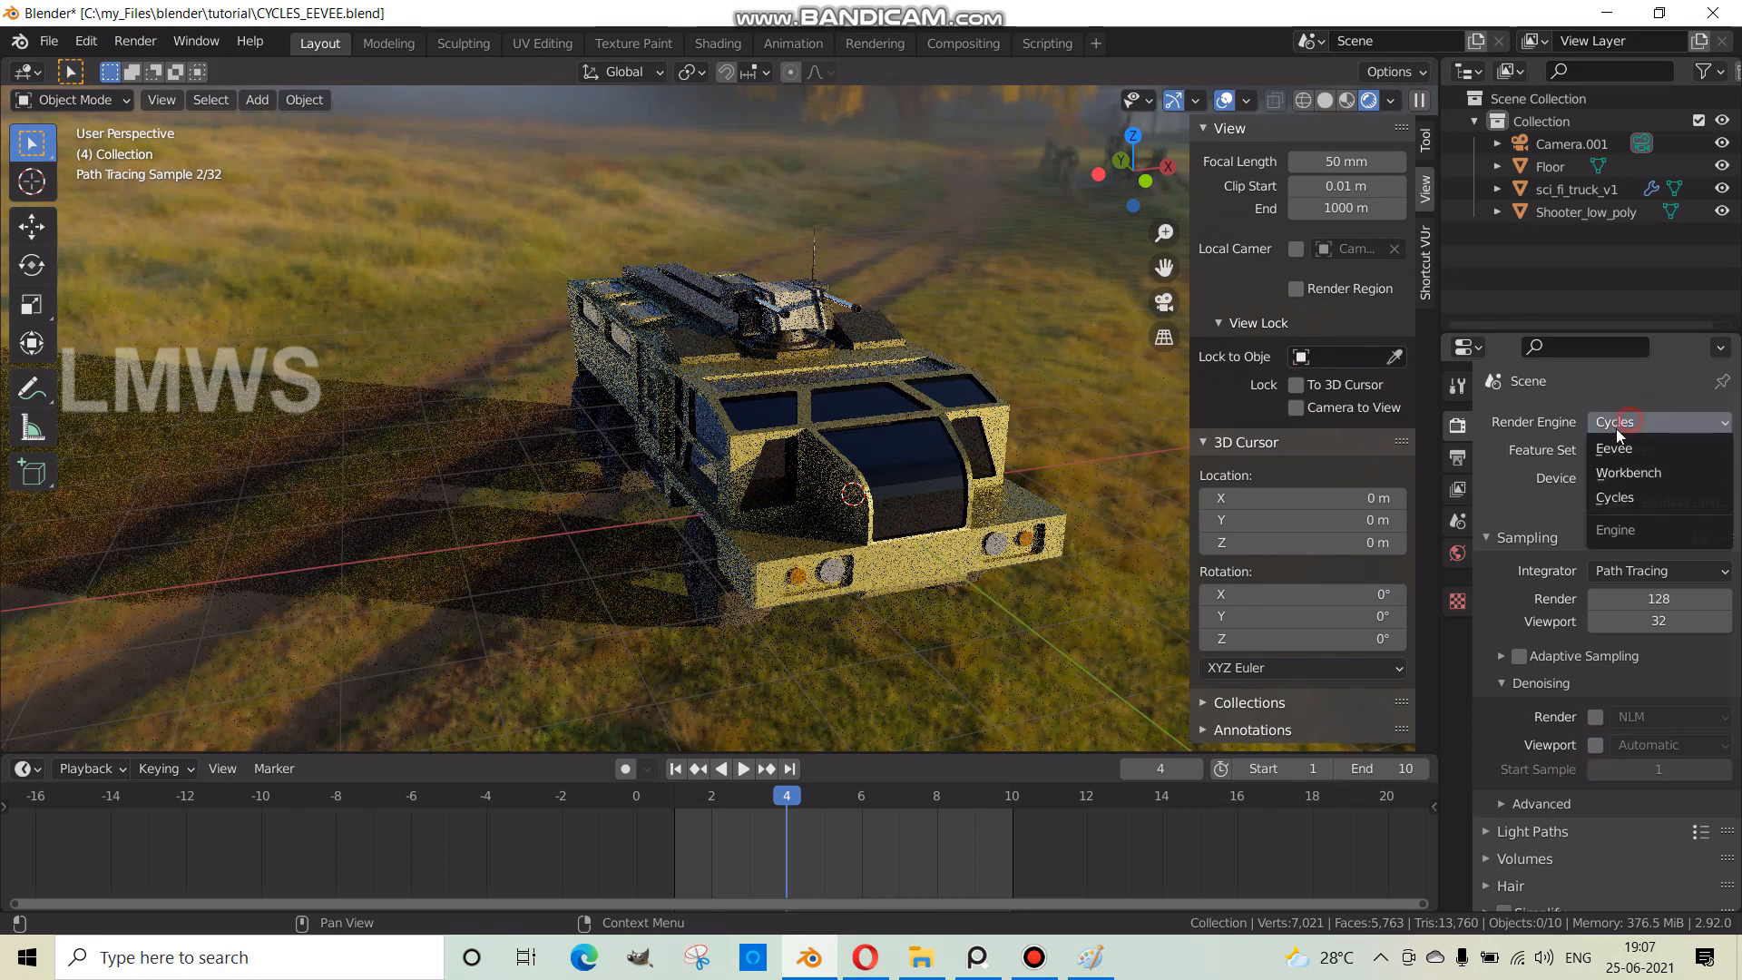
click(1614, 448)
middle_drag(992, 434, 748, 488)
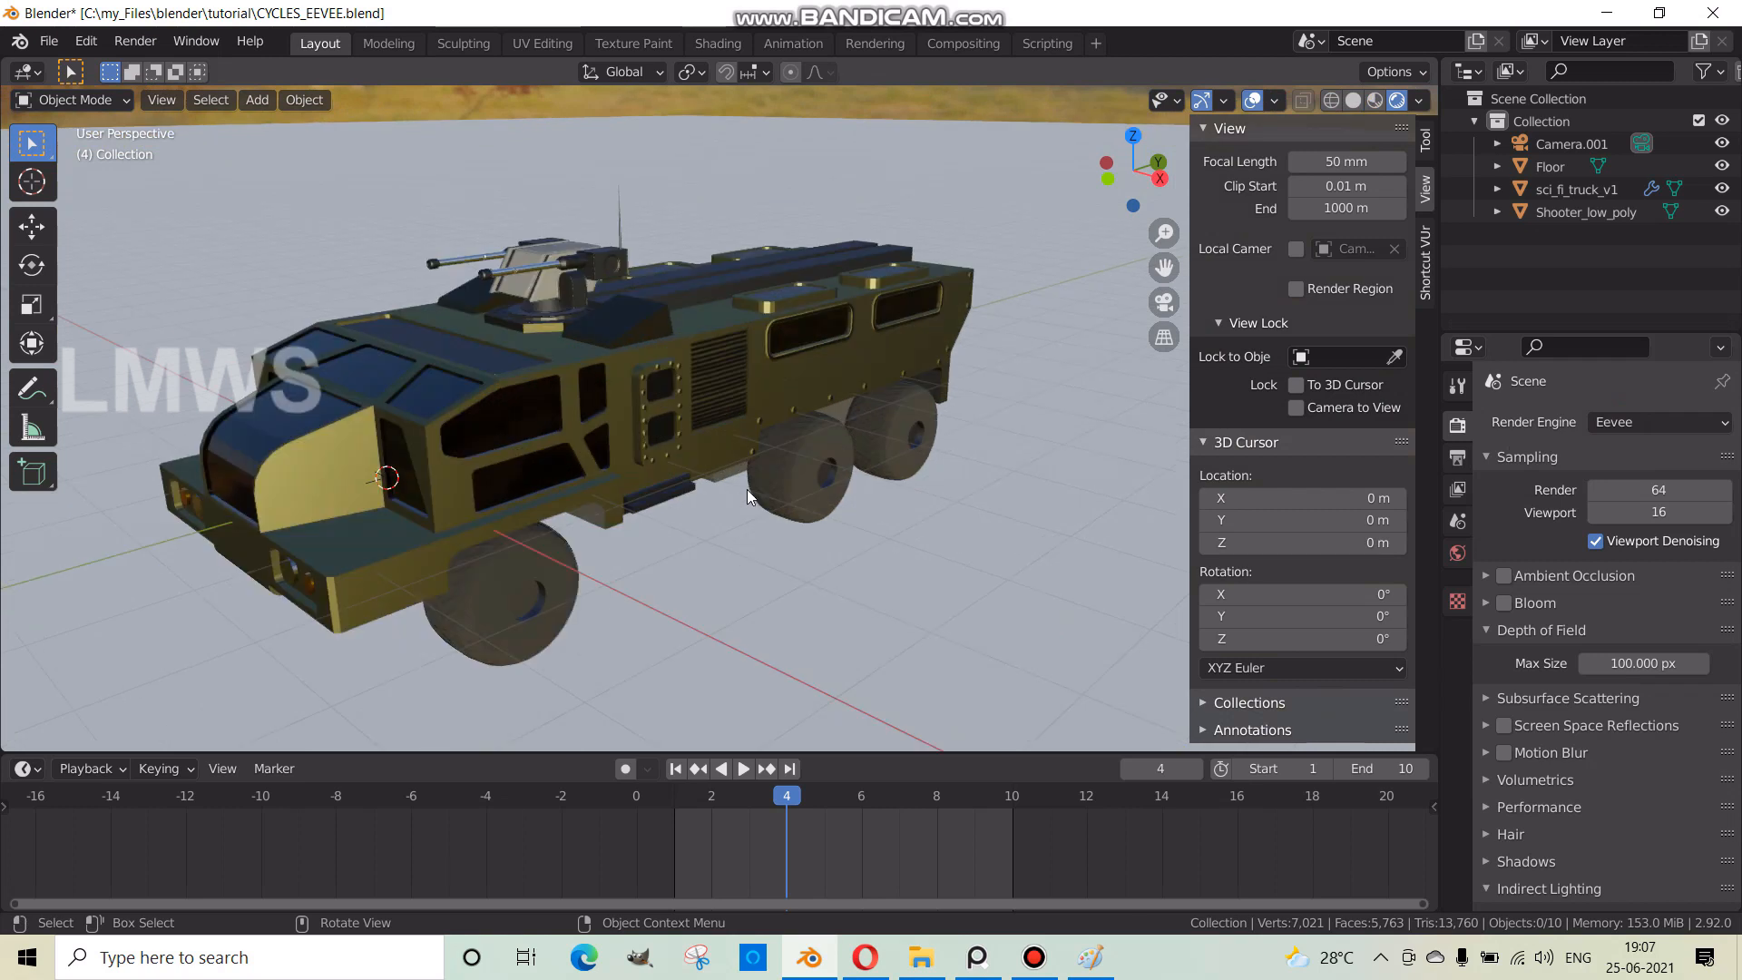
- Enable Ambient Occlusion for Eevee, toggling it off and on to compare, and try the Bloom effect
click(1504, 576)
click(1593, 602)
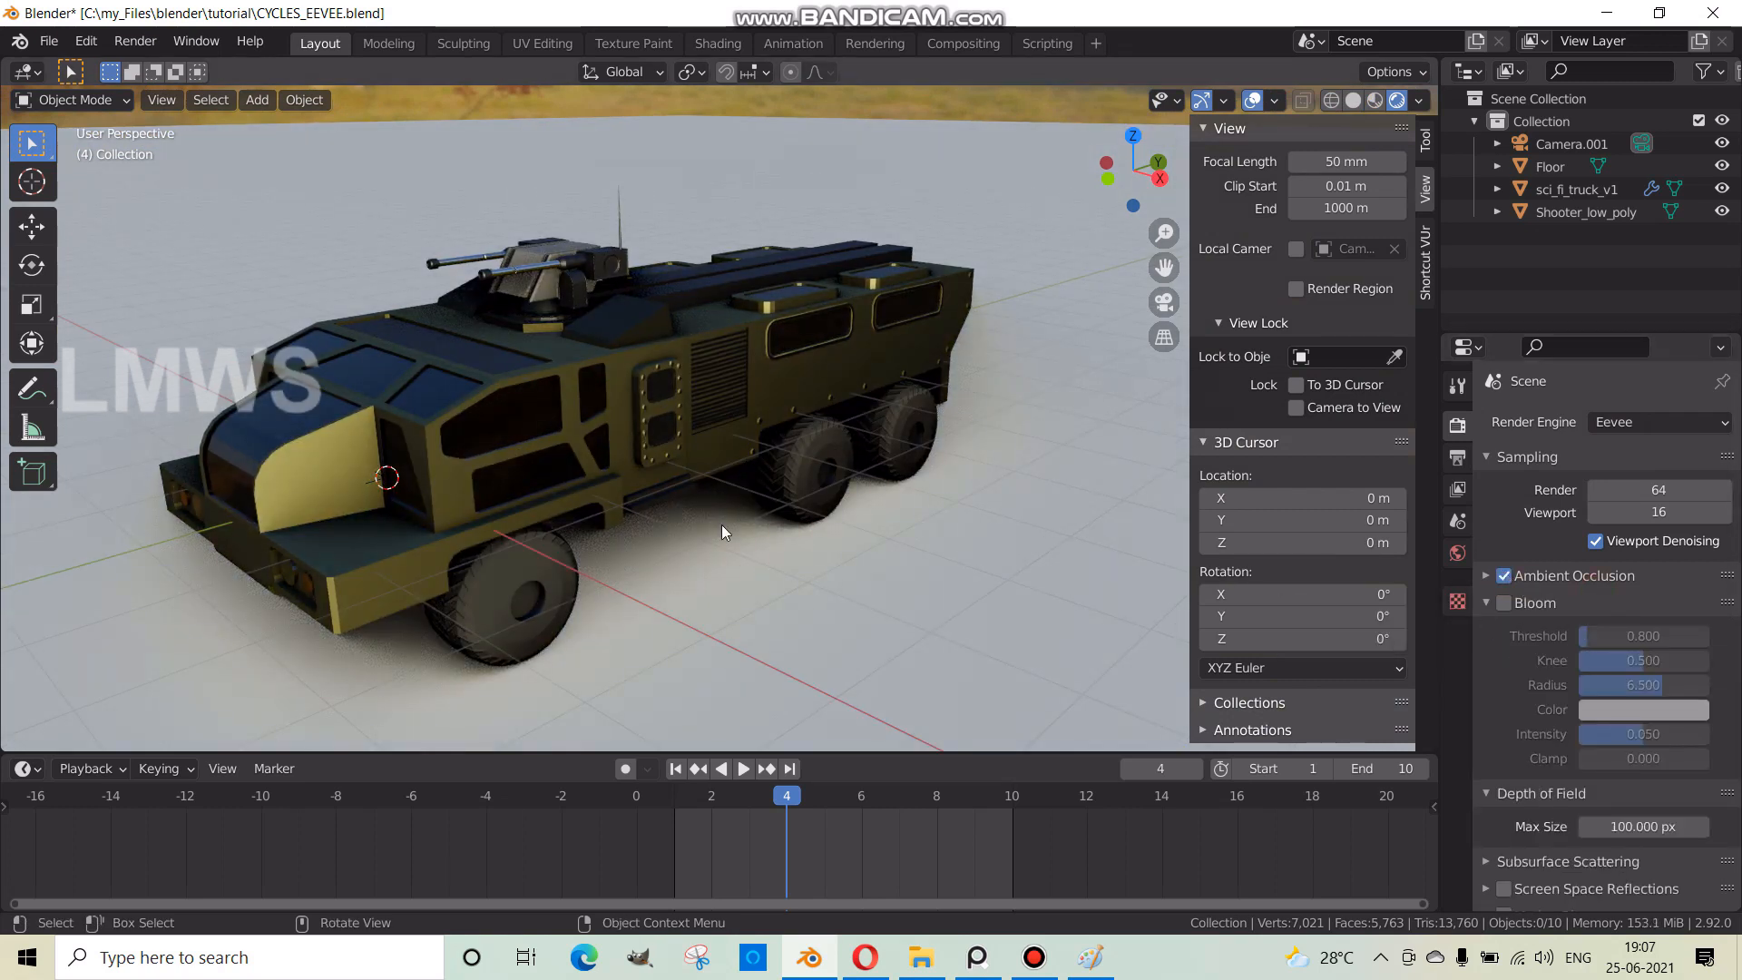
click(1505, 575)
click(1505, 575)
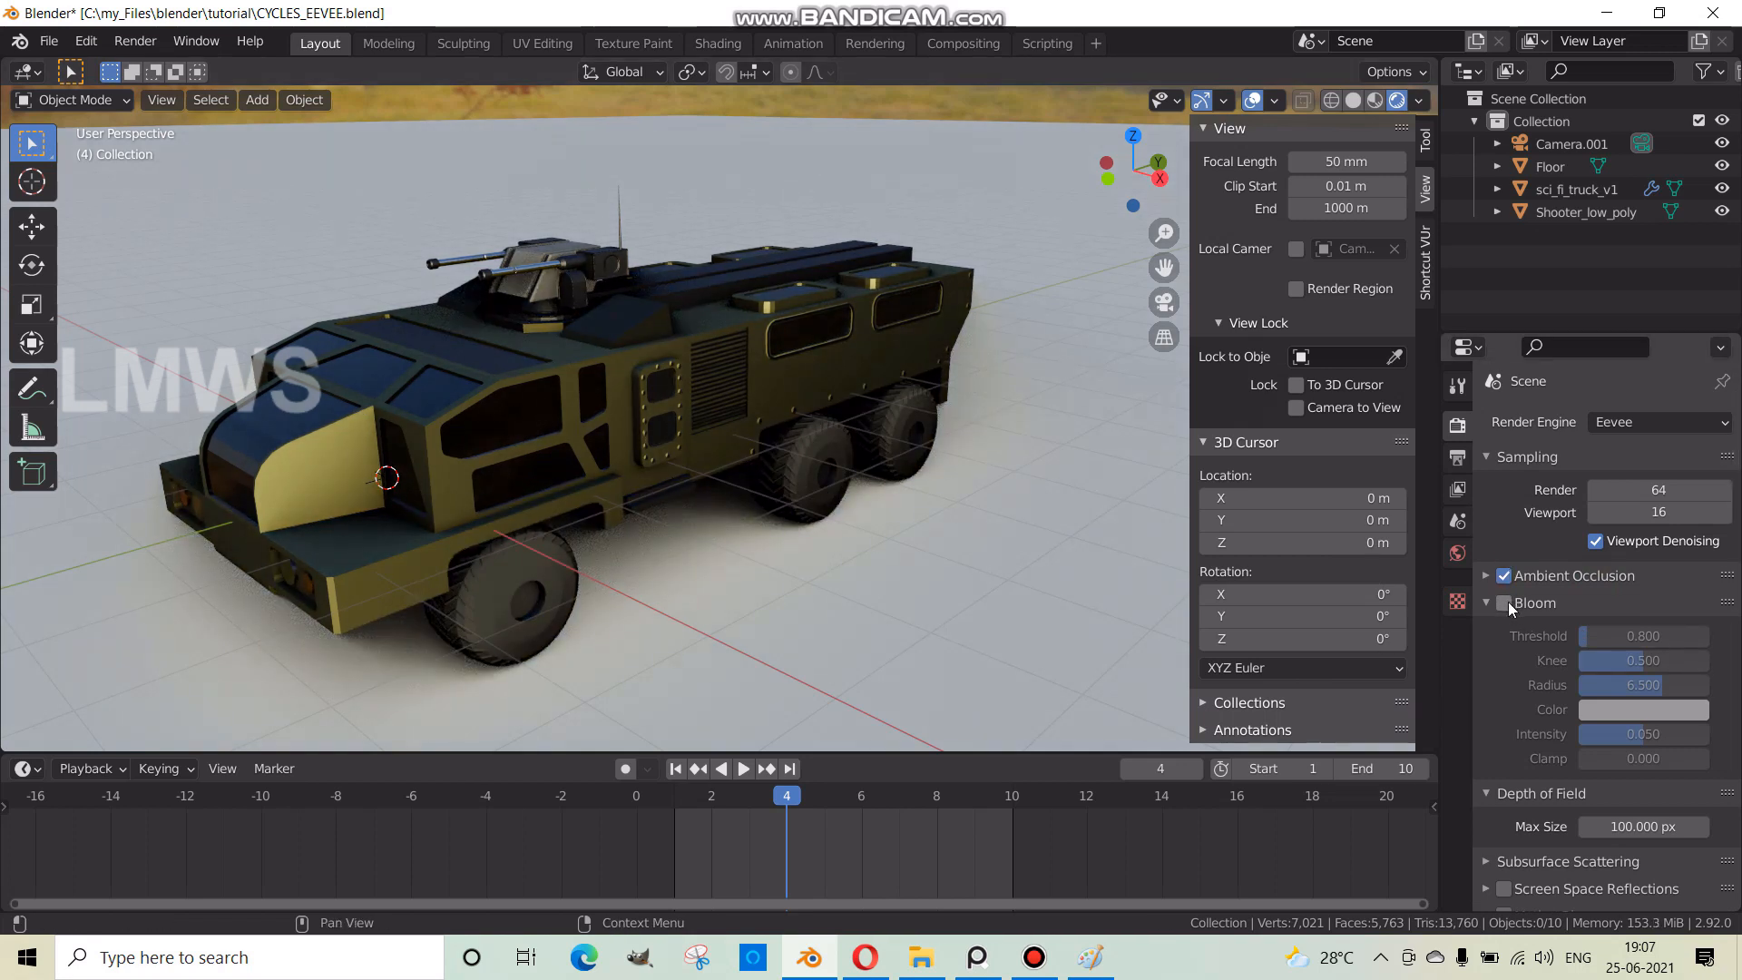
click(1508, 602)
click(1538, 603)
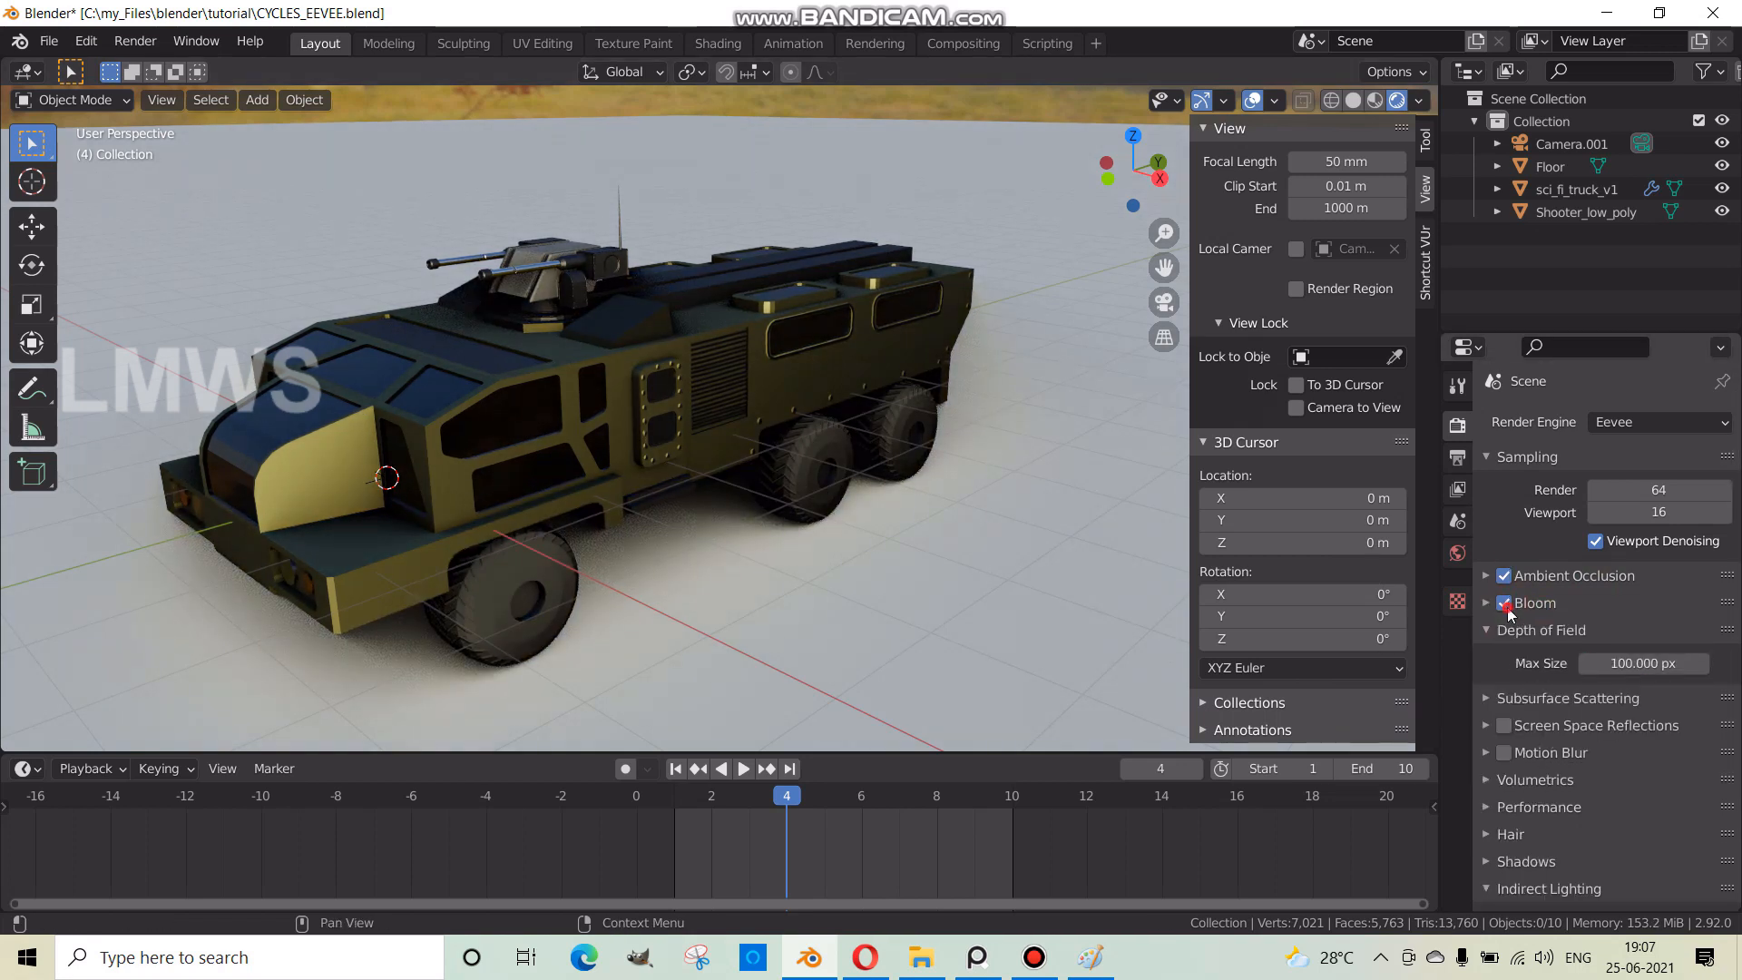
- Enable Screen Space Reflections, toggling it to compare, and view the truck from the front and the side
click(1504, 726)
click(1504, 726)
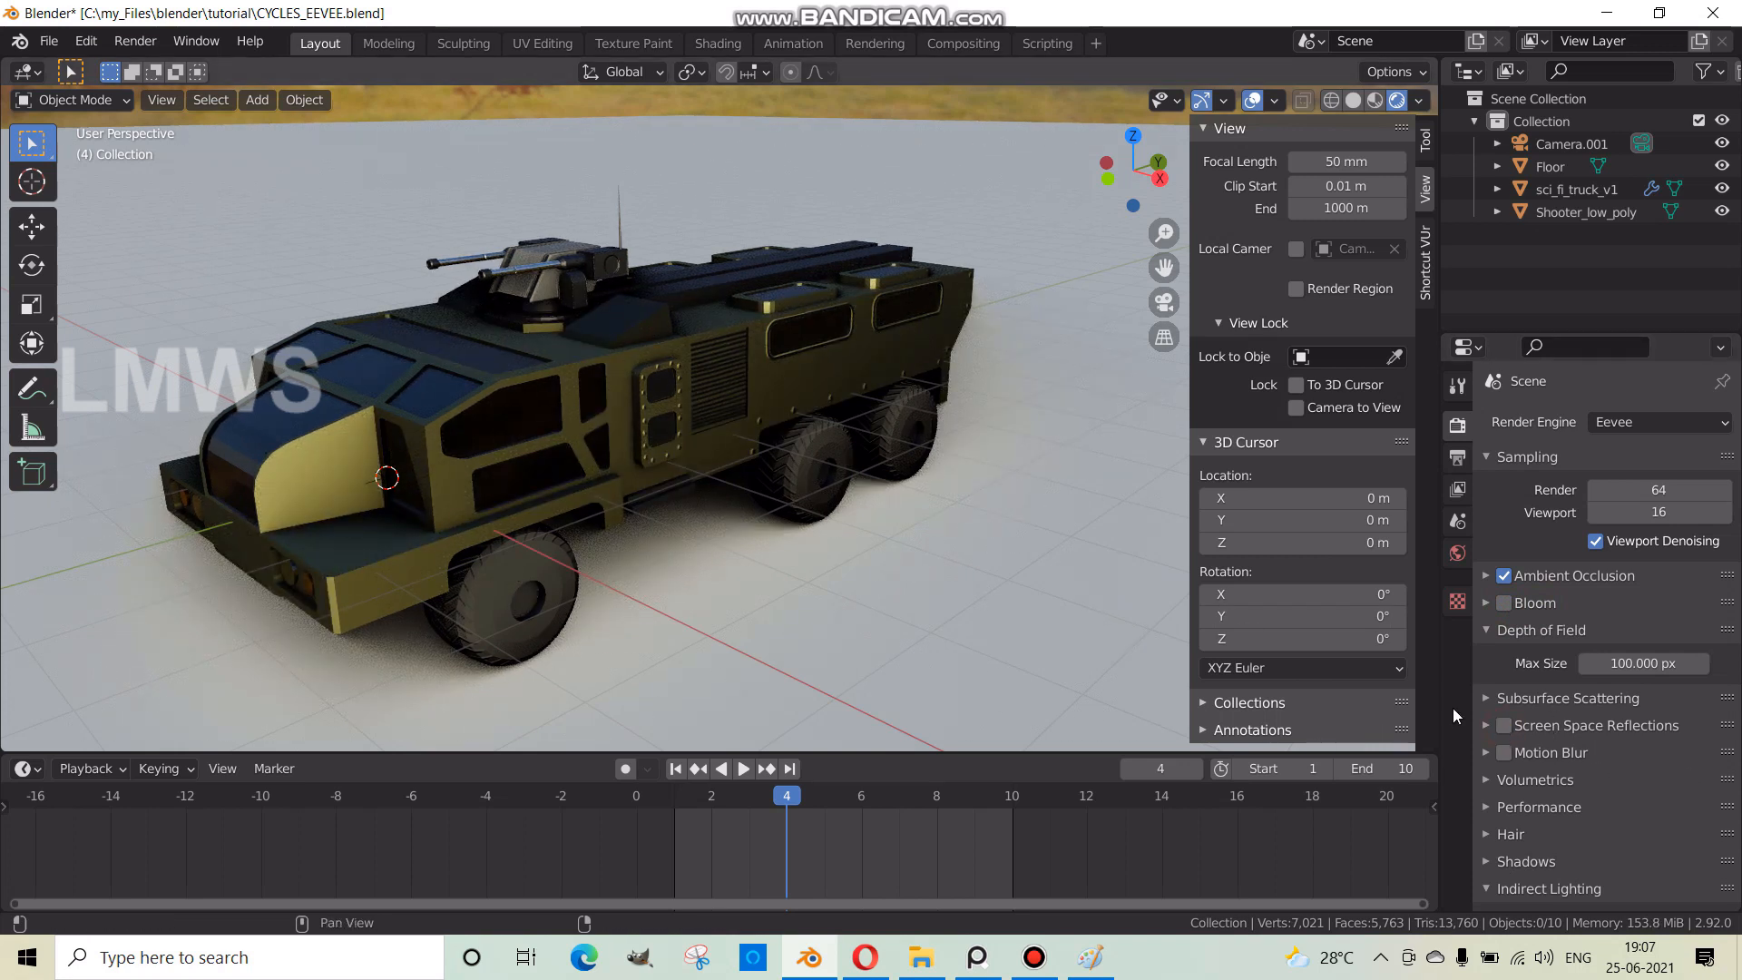
click(1505, 726)
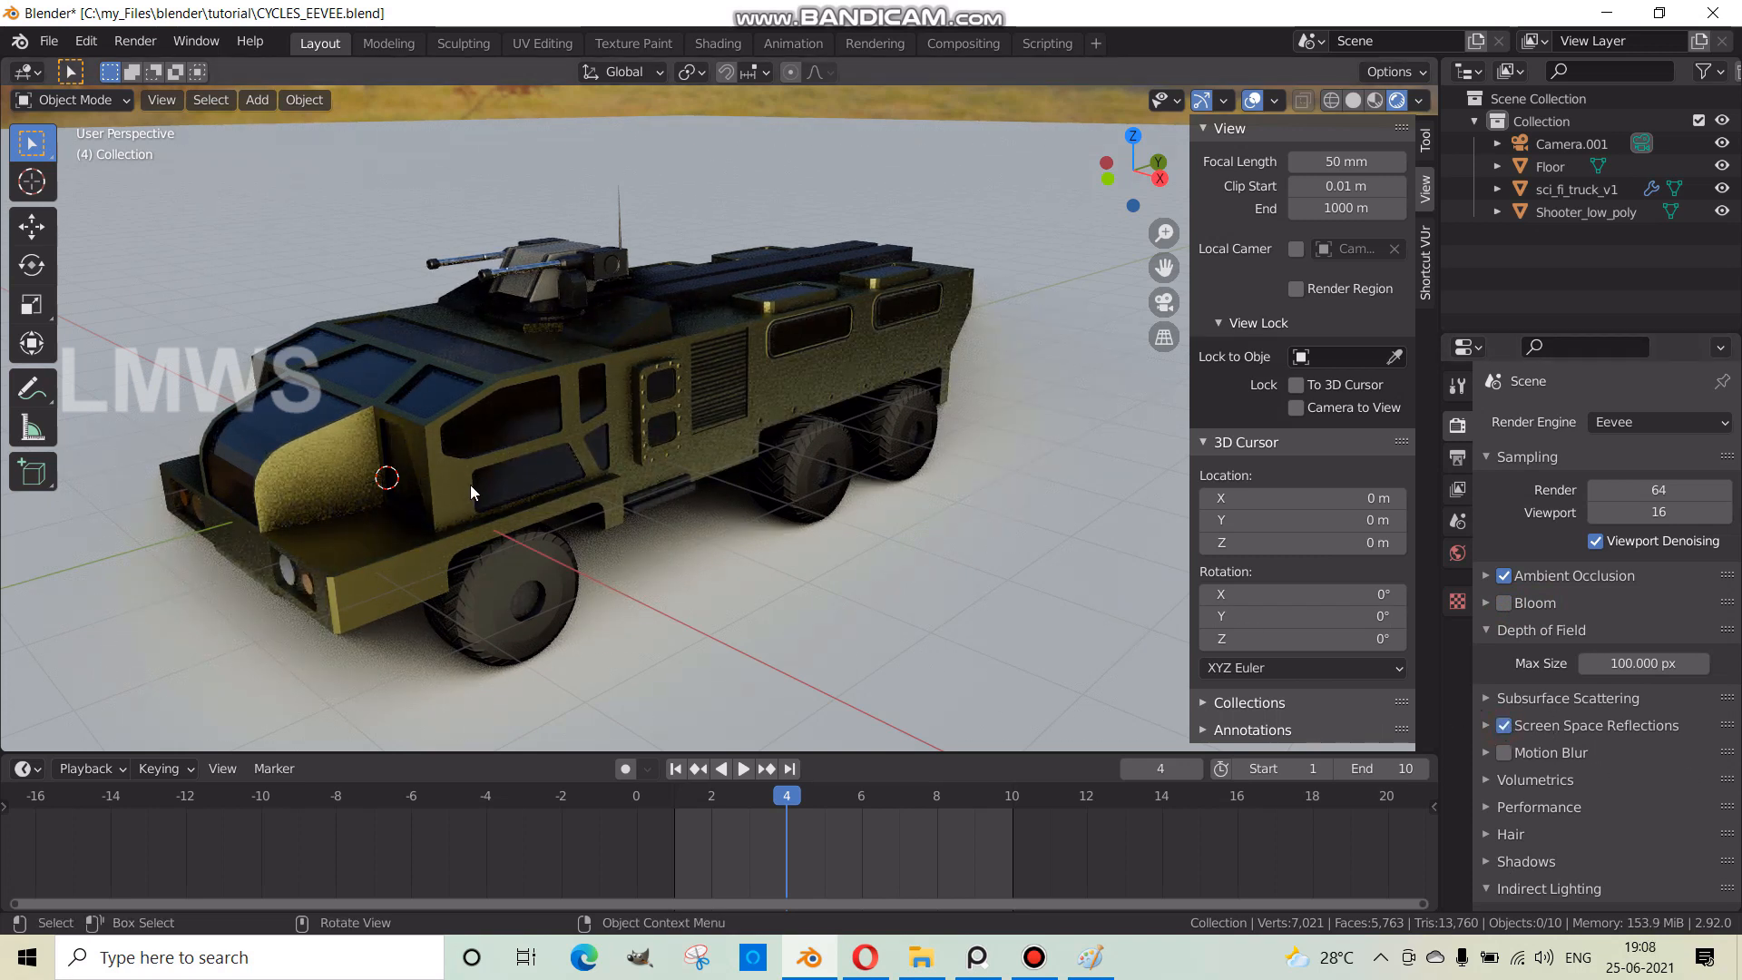
middle_drag(470, 492, 545, 488)
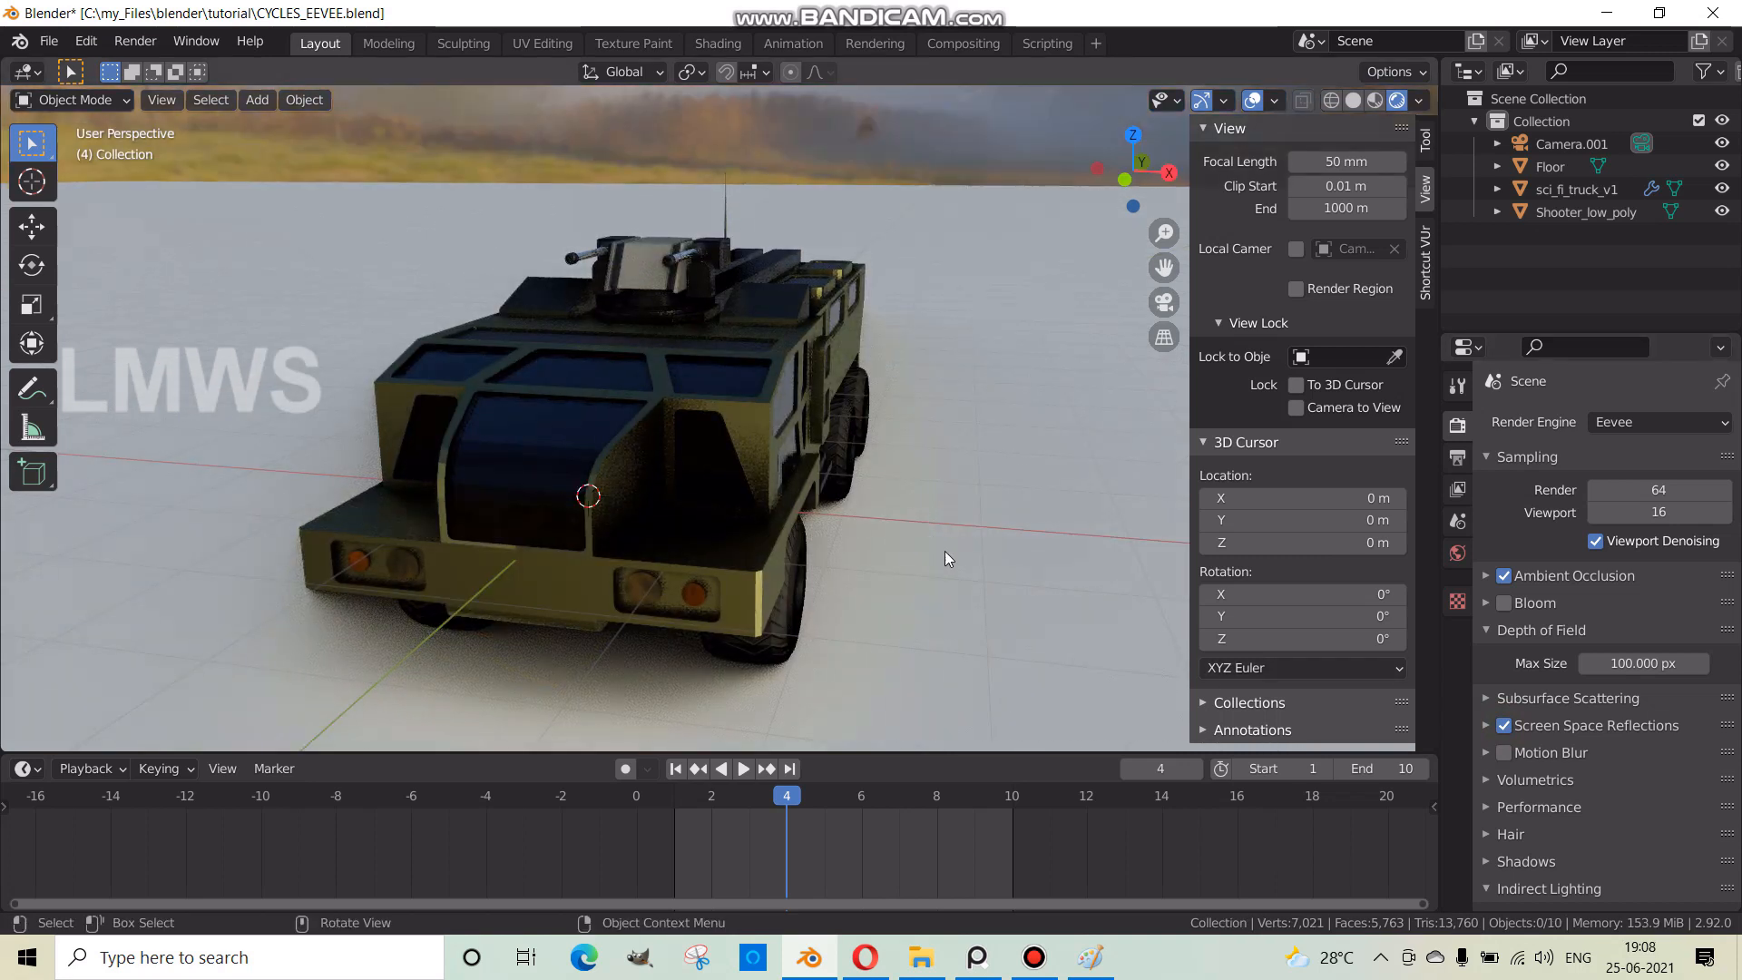
middle_drag(945, 552, 1511, 760)
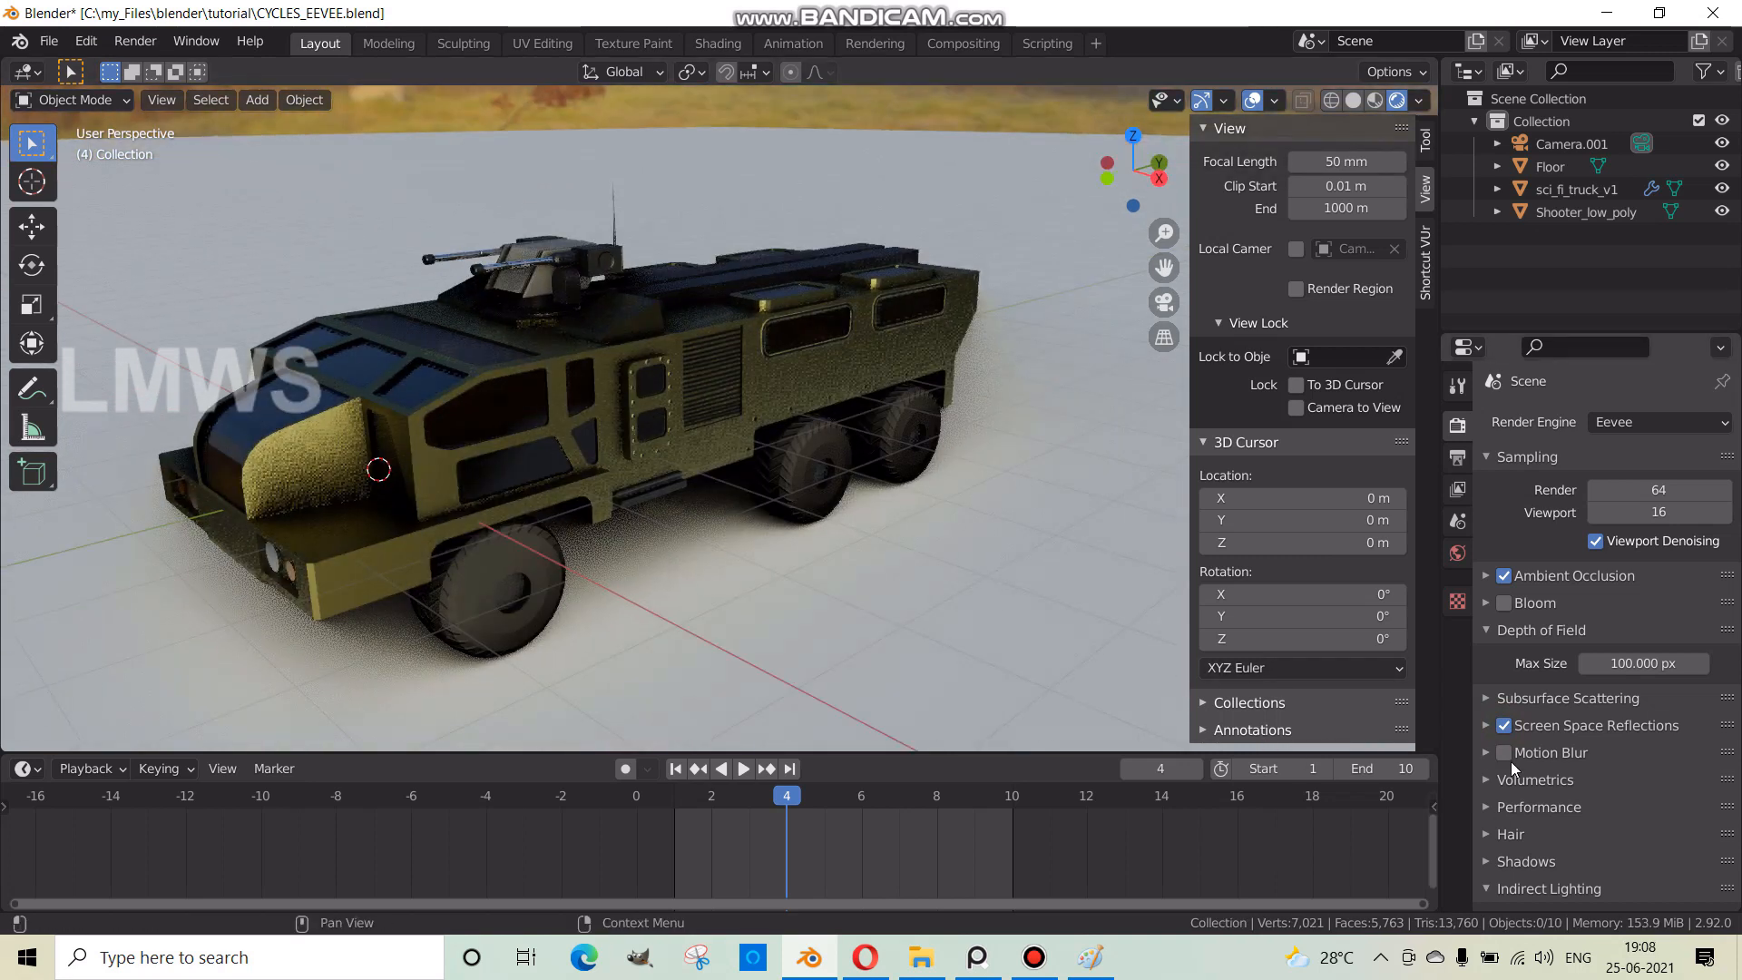
- Change the render engine to Cycles to compare the same view of the truck
click(1633, 422)
click(1620, 494)
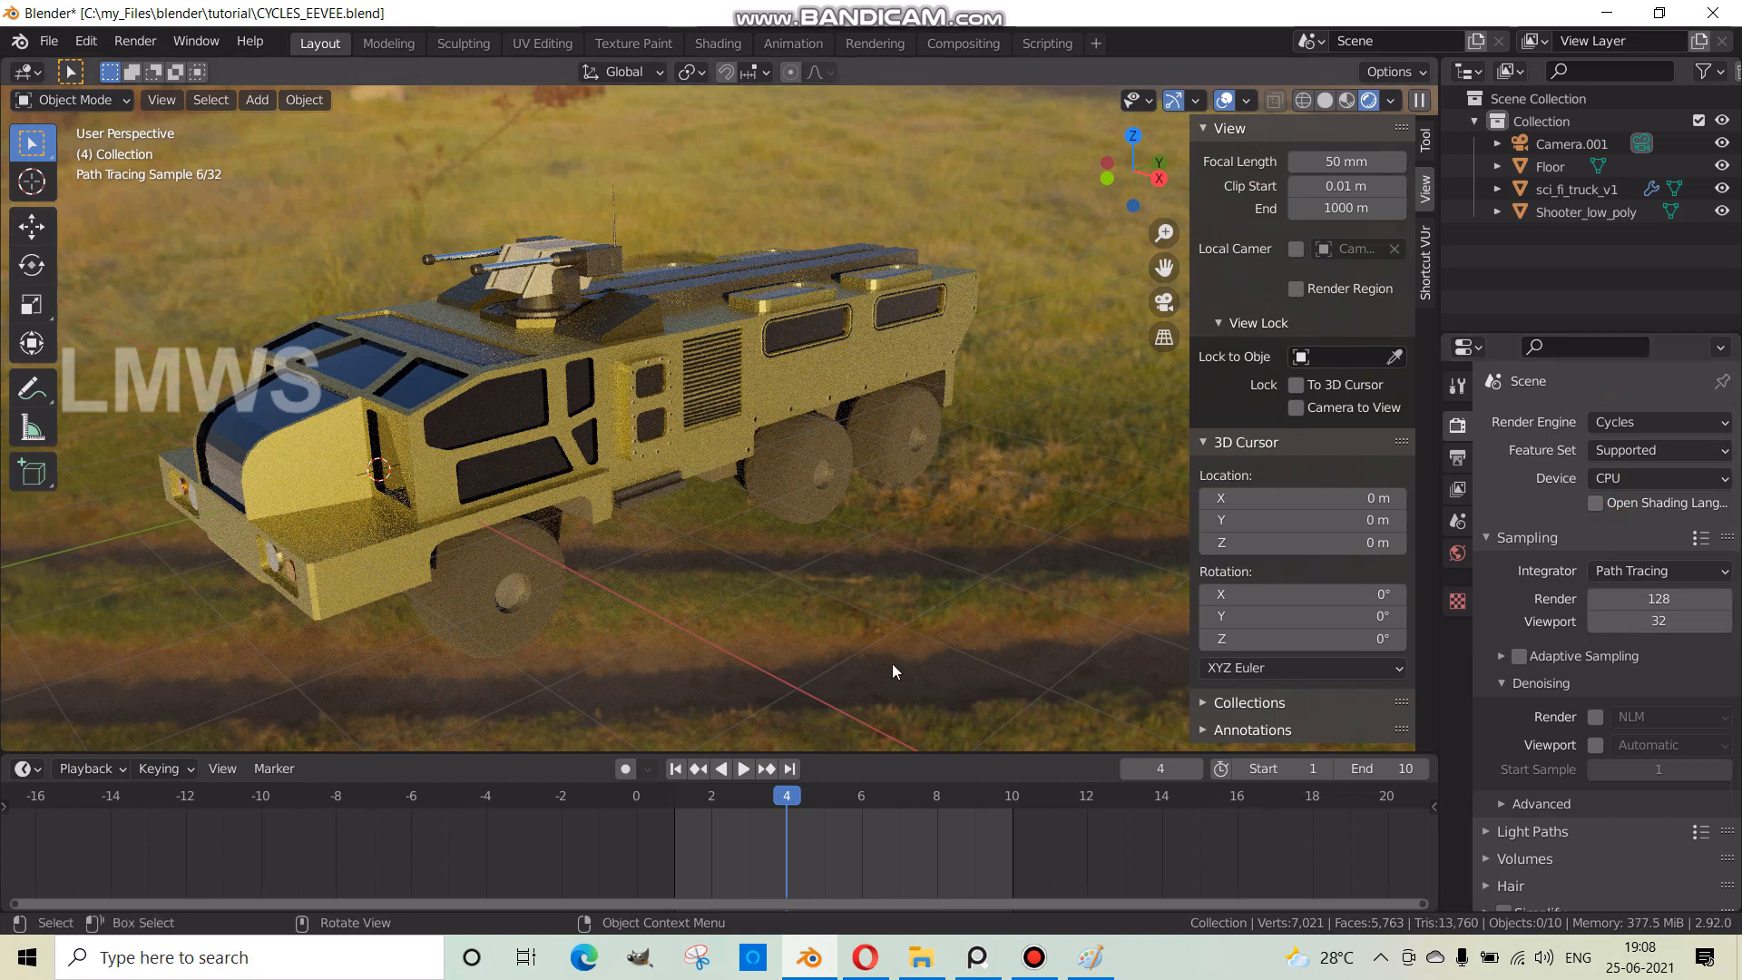
- Change the render engine to Eevee, view the truck from the front at a distance, and save the file
click(1657, 424)
click(1624, 448)
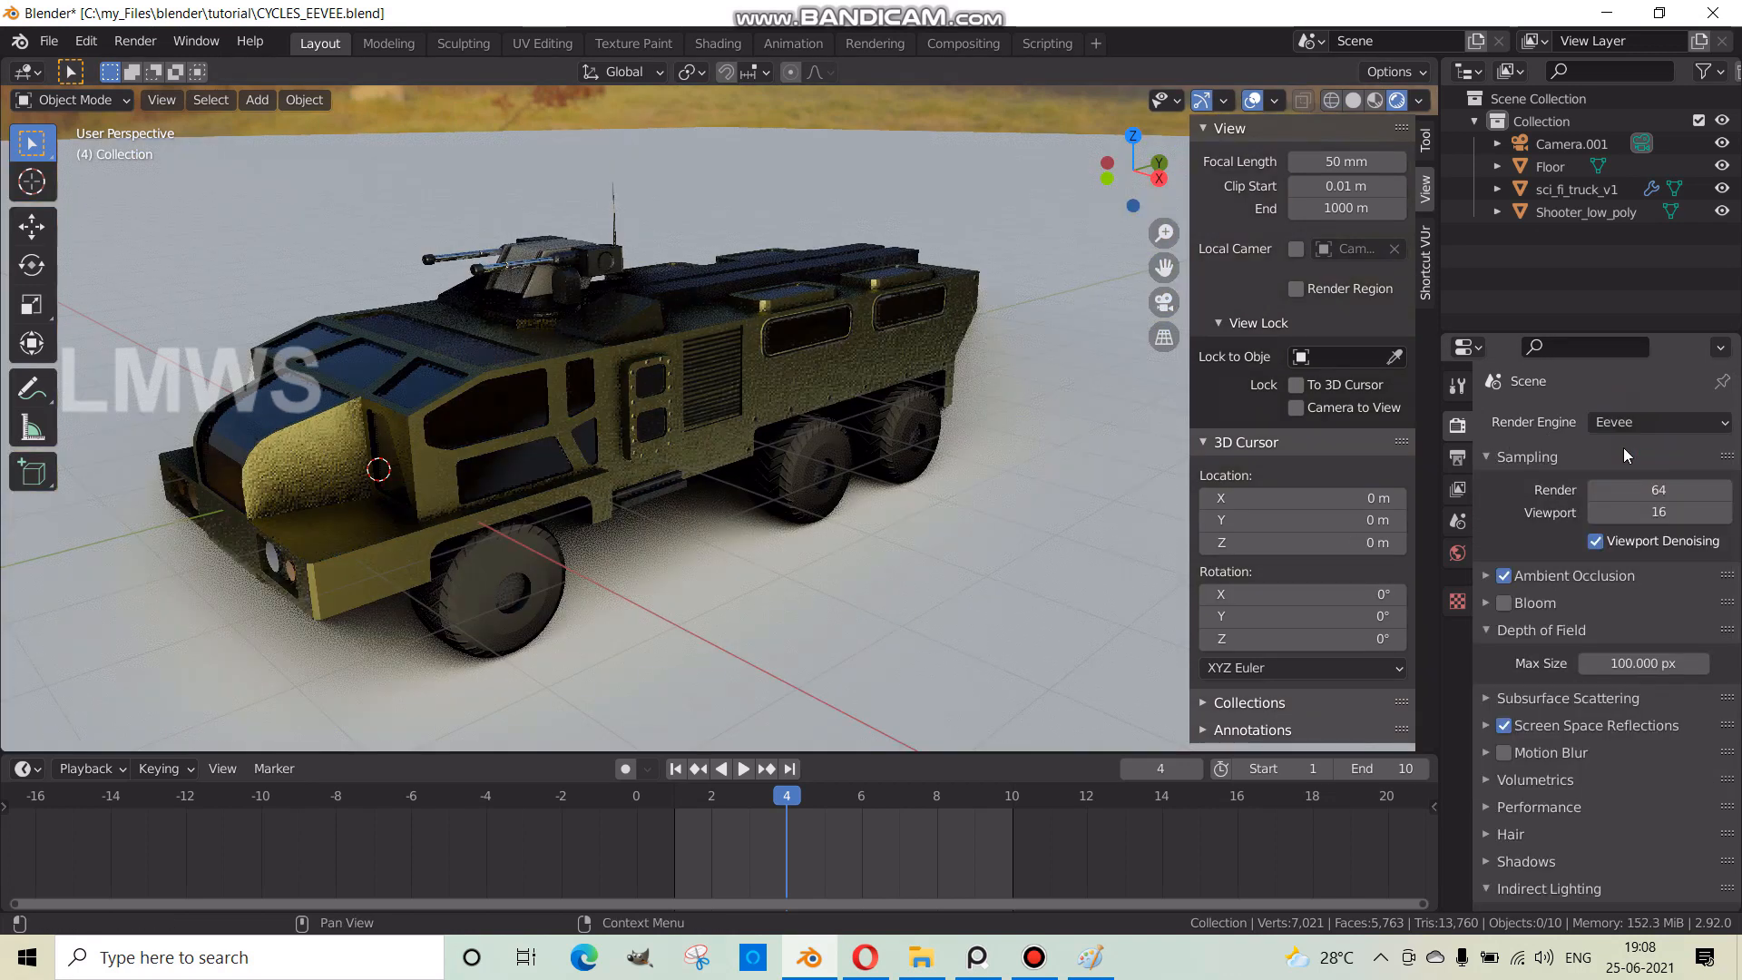
middle_drag(514, 554, 770, 384)
key(ctrl+s)
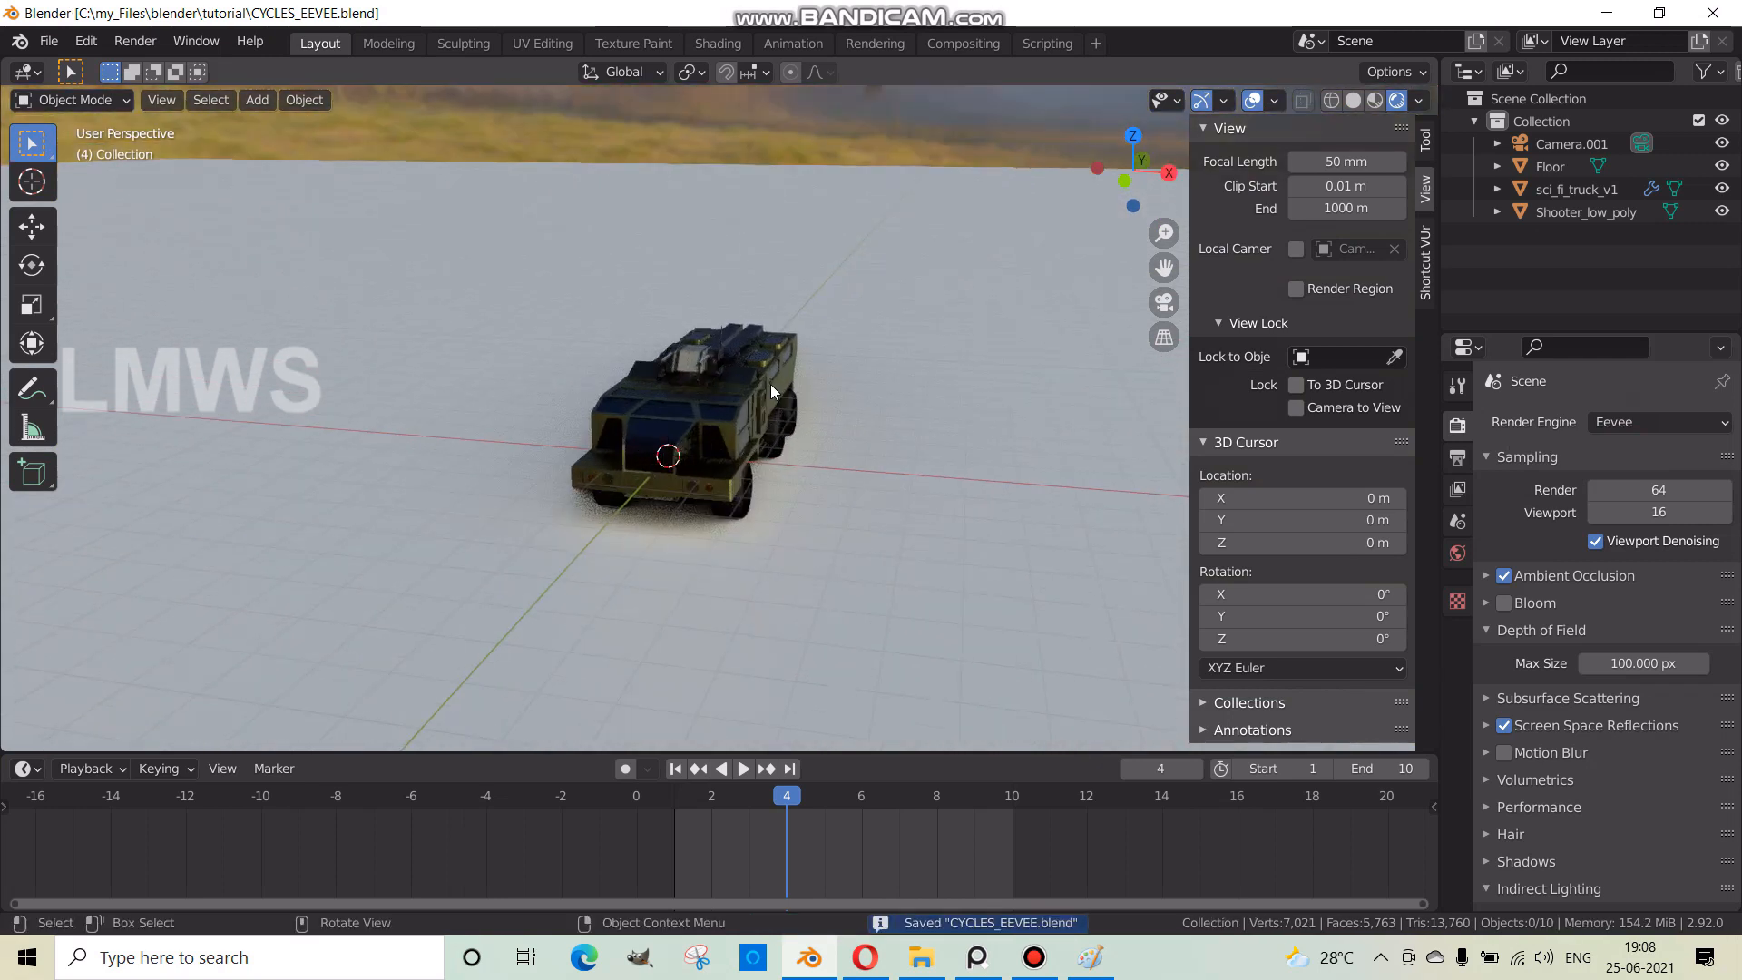
- Switch to Paint to glance at the light bounce sketch, and return to Blender
key(shift+a)
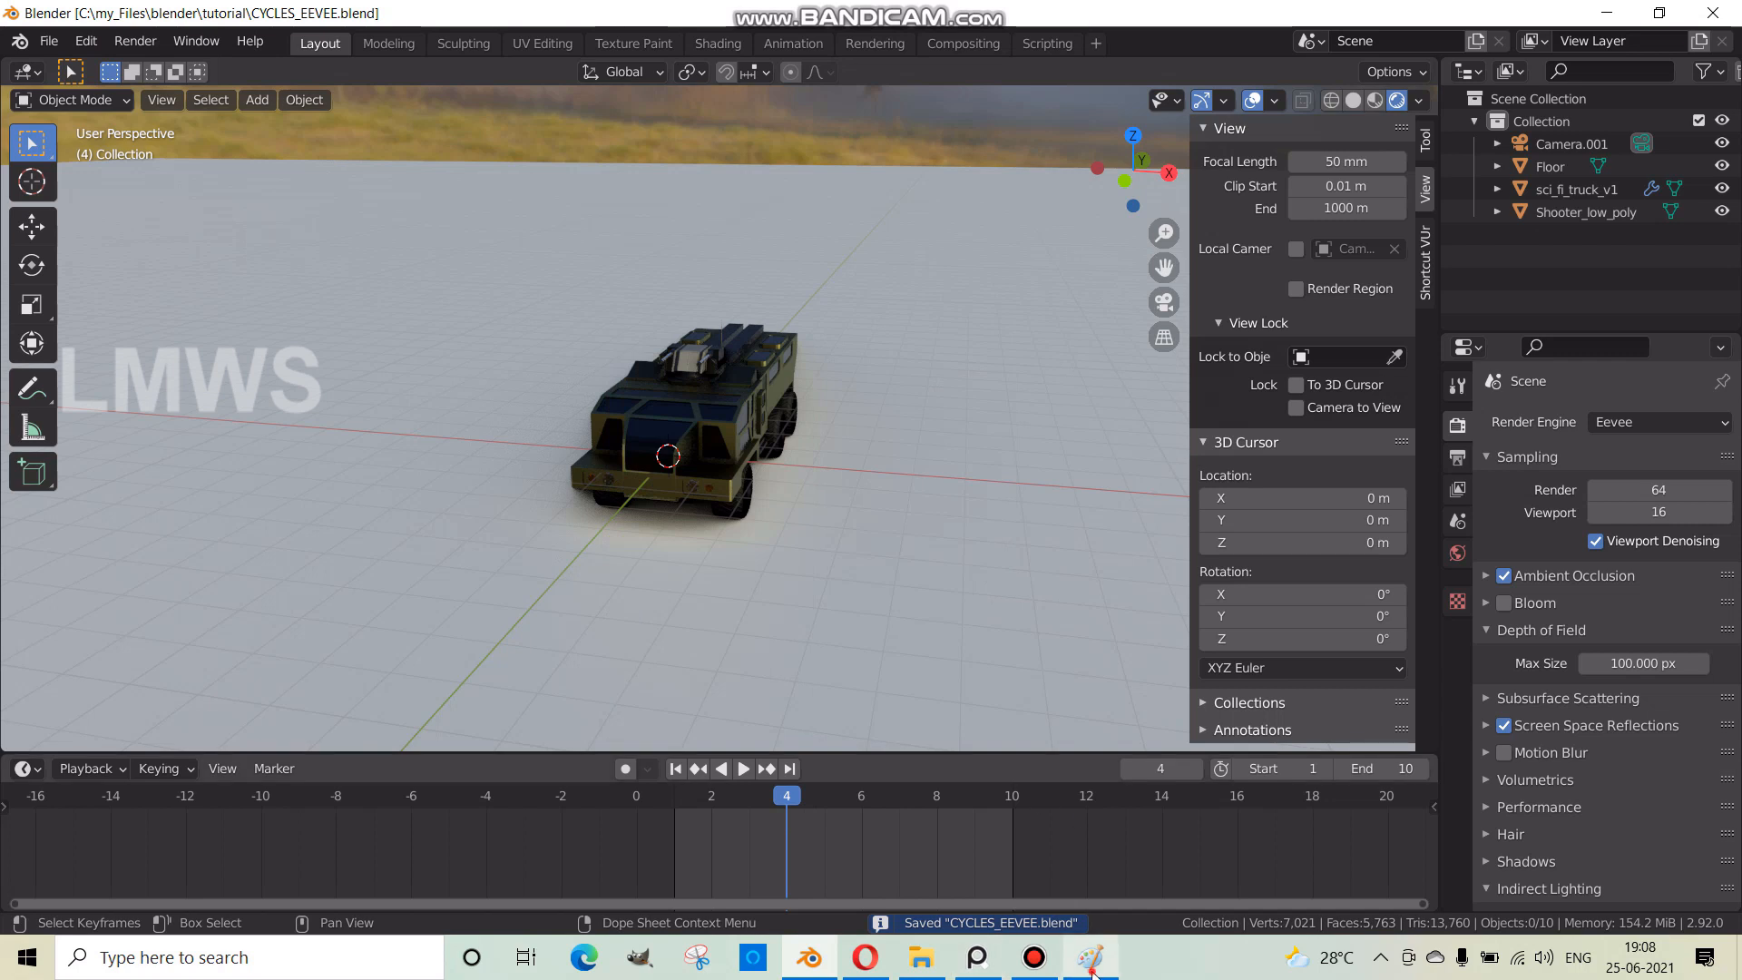
click(1091, 967)
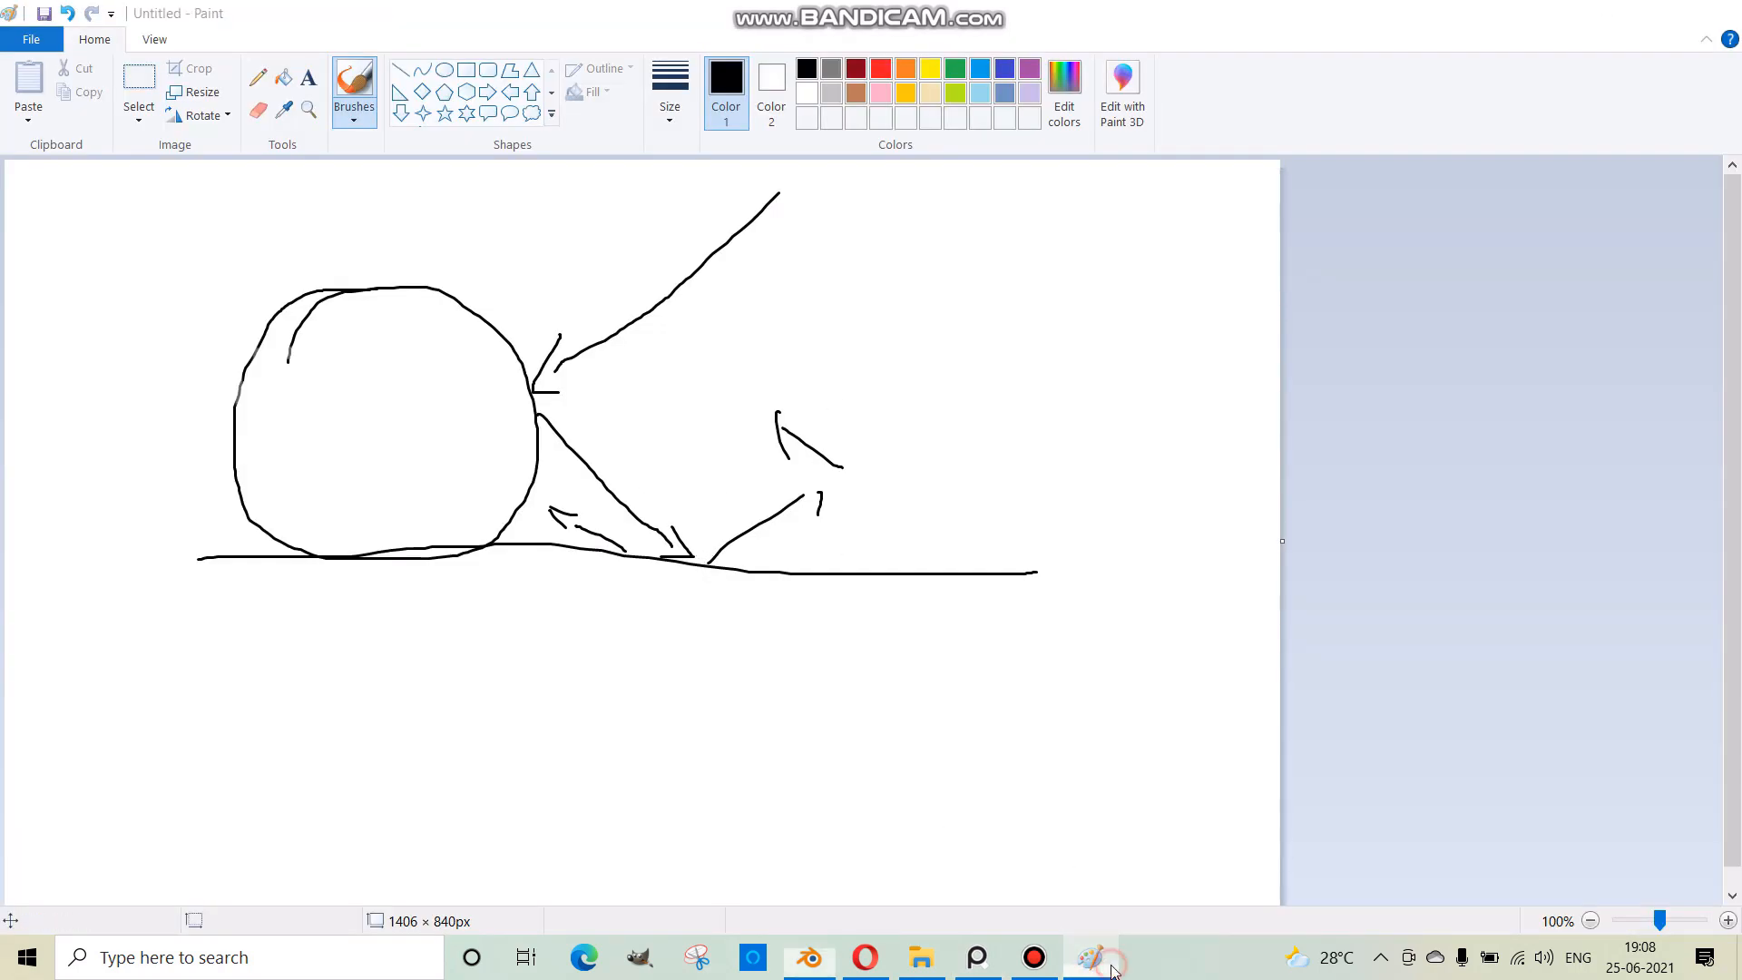
click(809, 957)
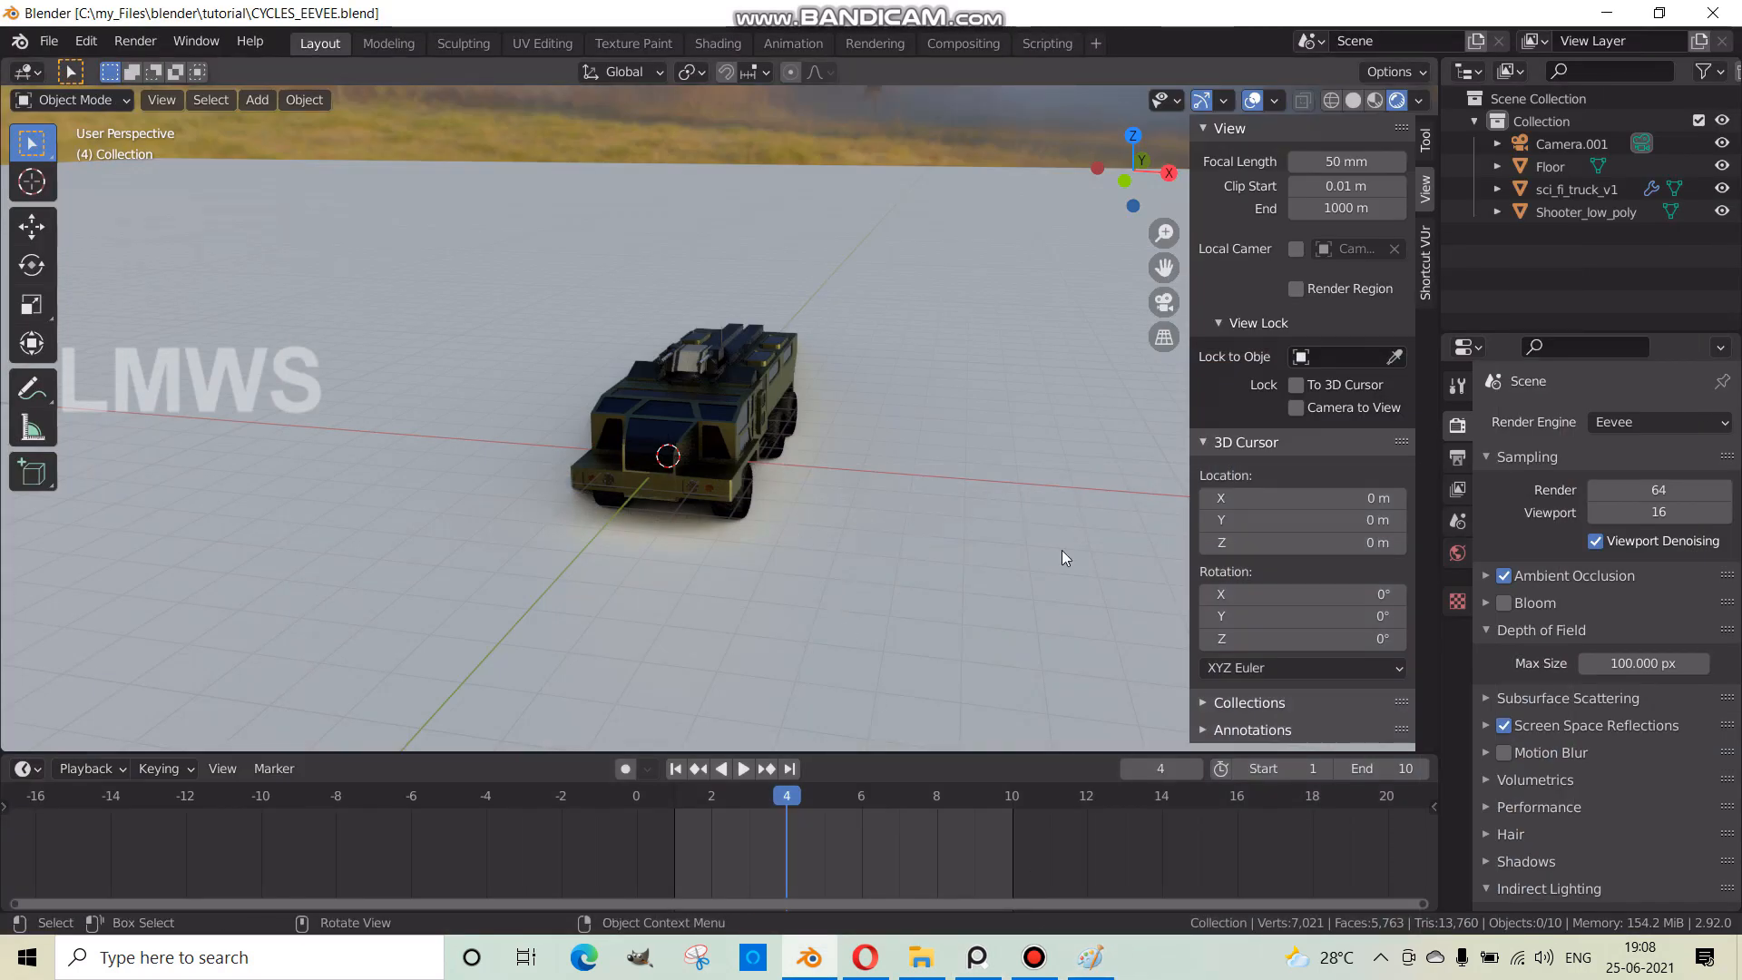
- Add a plane mesh and move it out to one side of the truck
scroll(720, 567, up, 3)
key(shift+a)
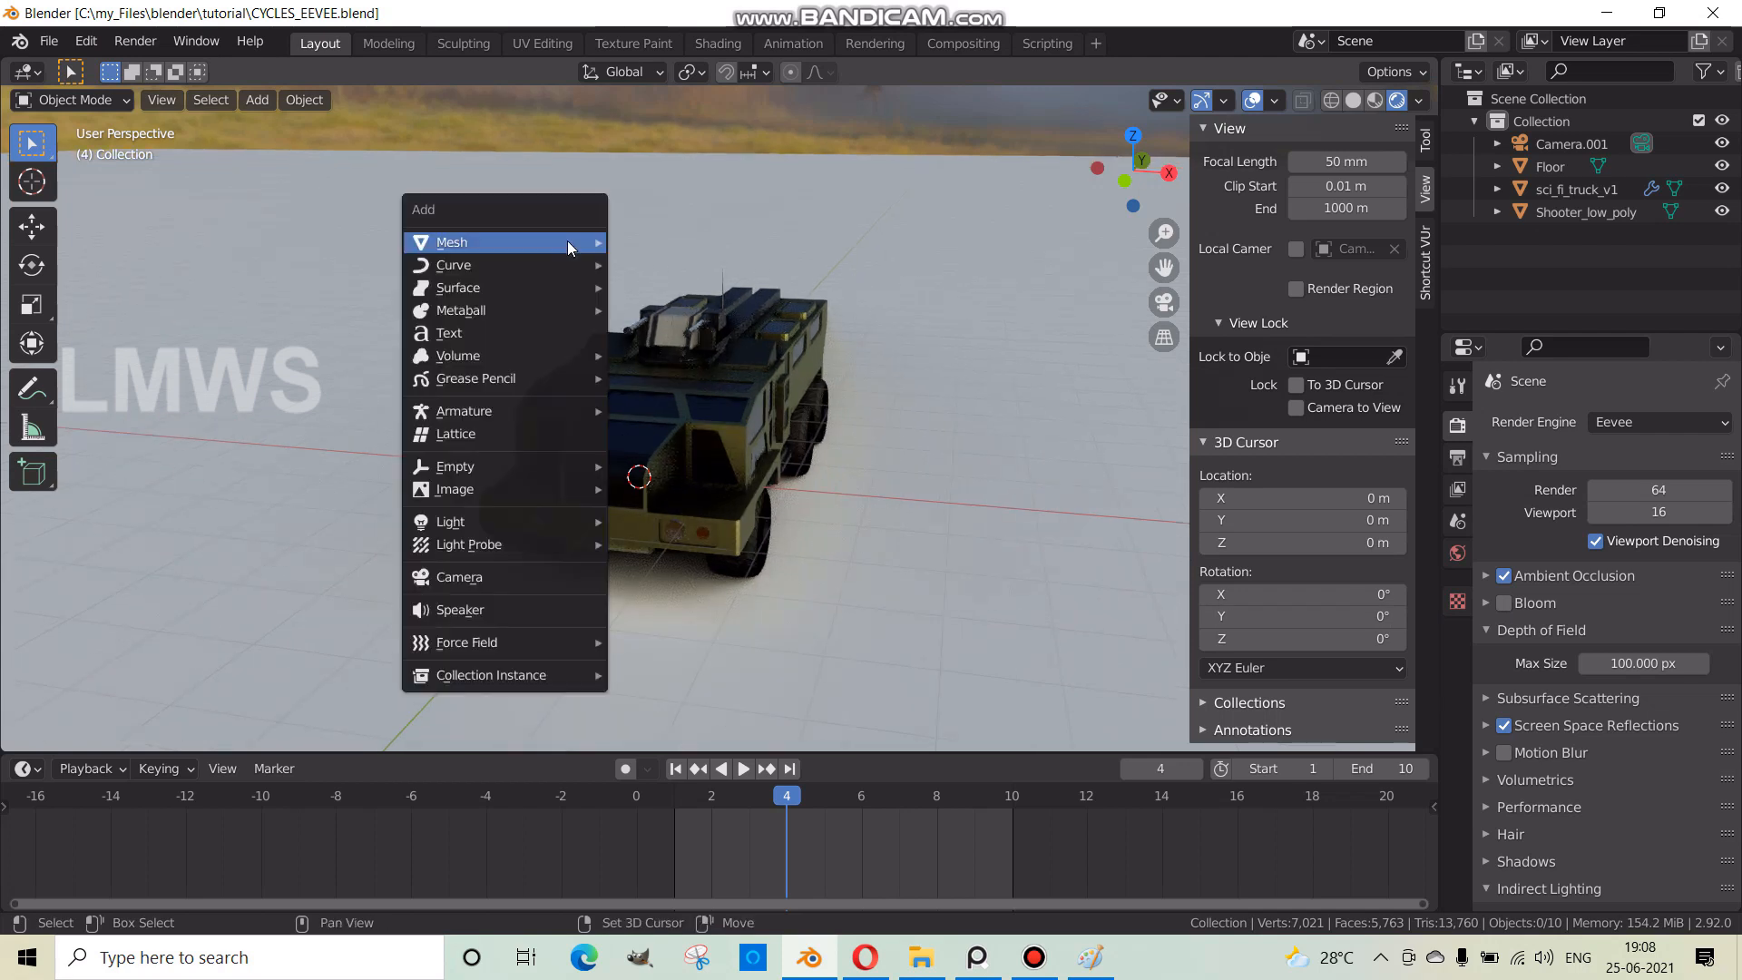
mouse_move(568, 241)
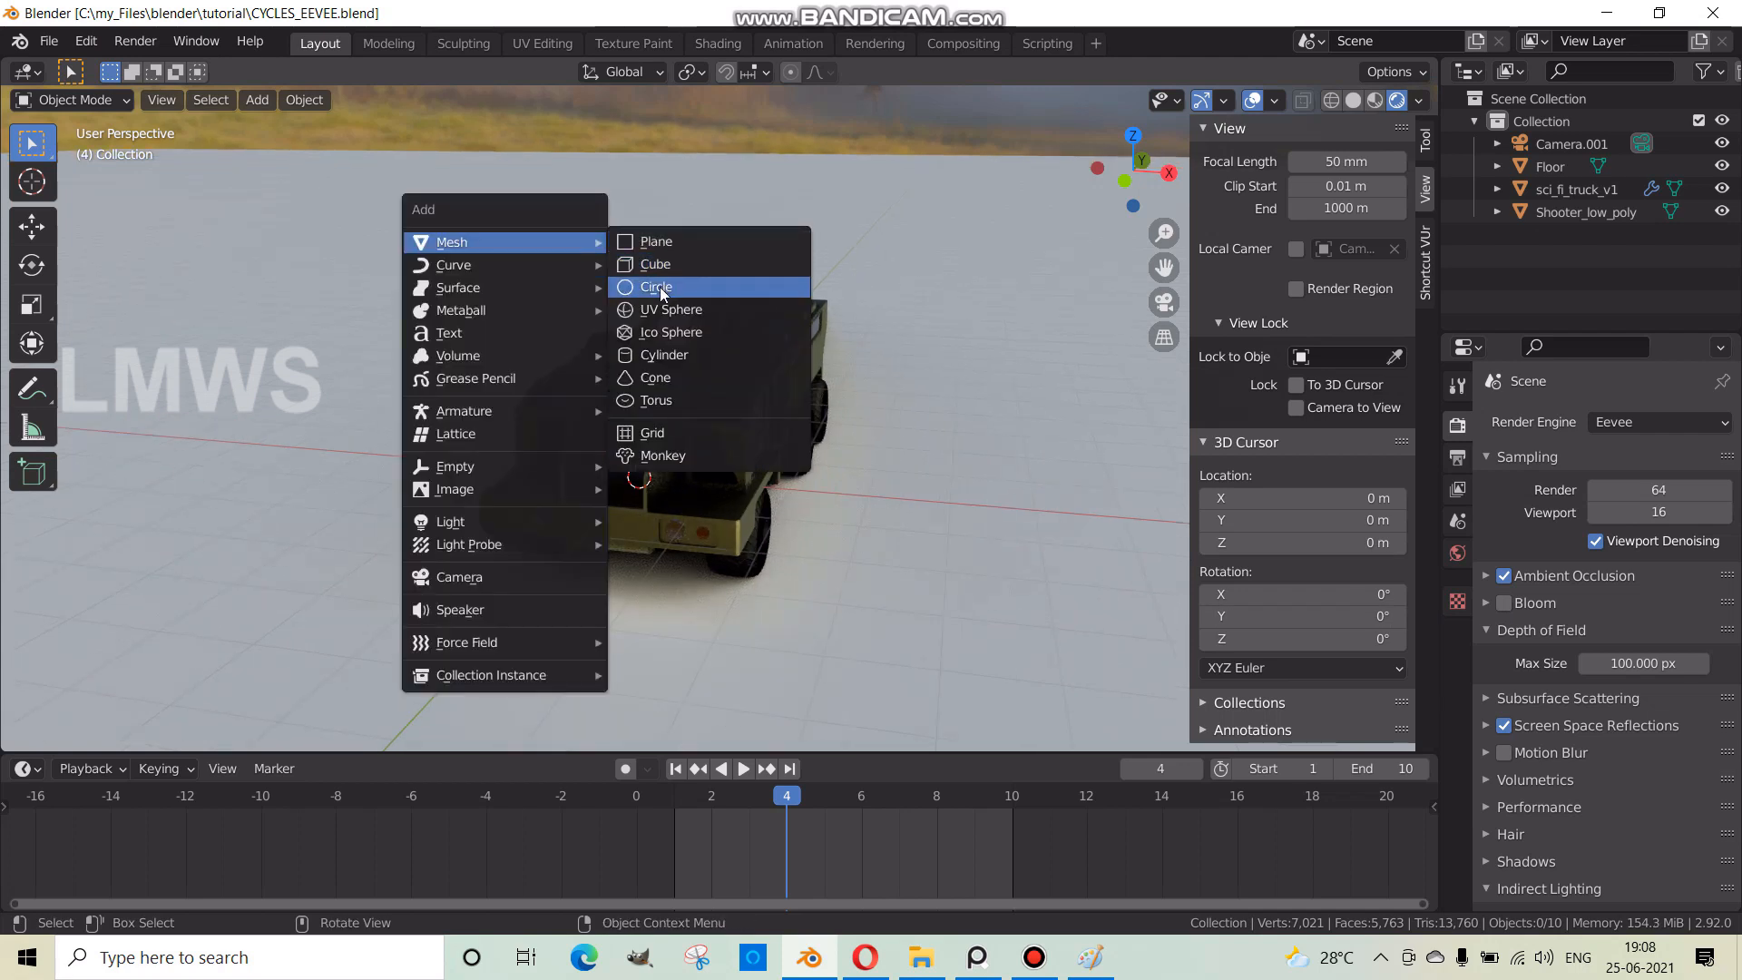
click(657, 244)
key(g)
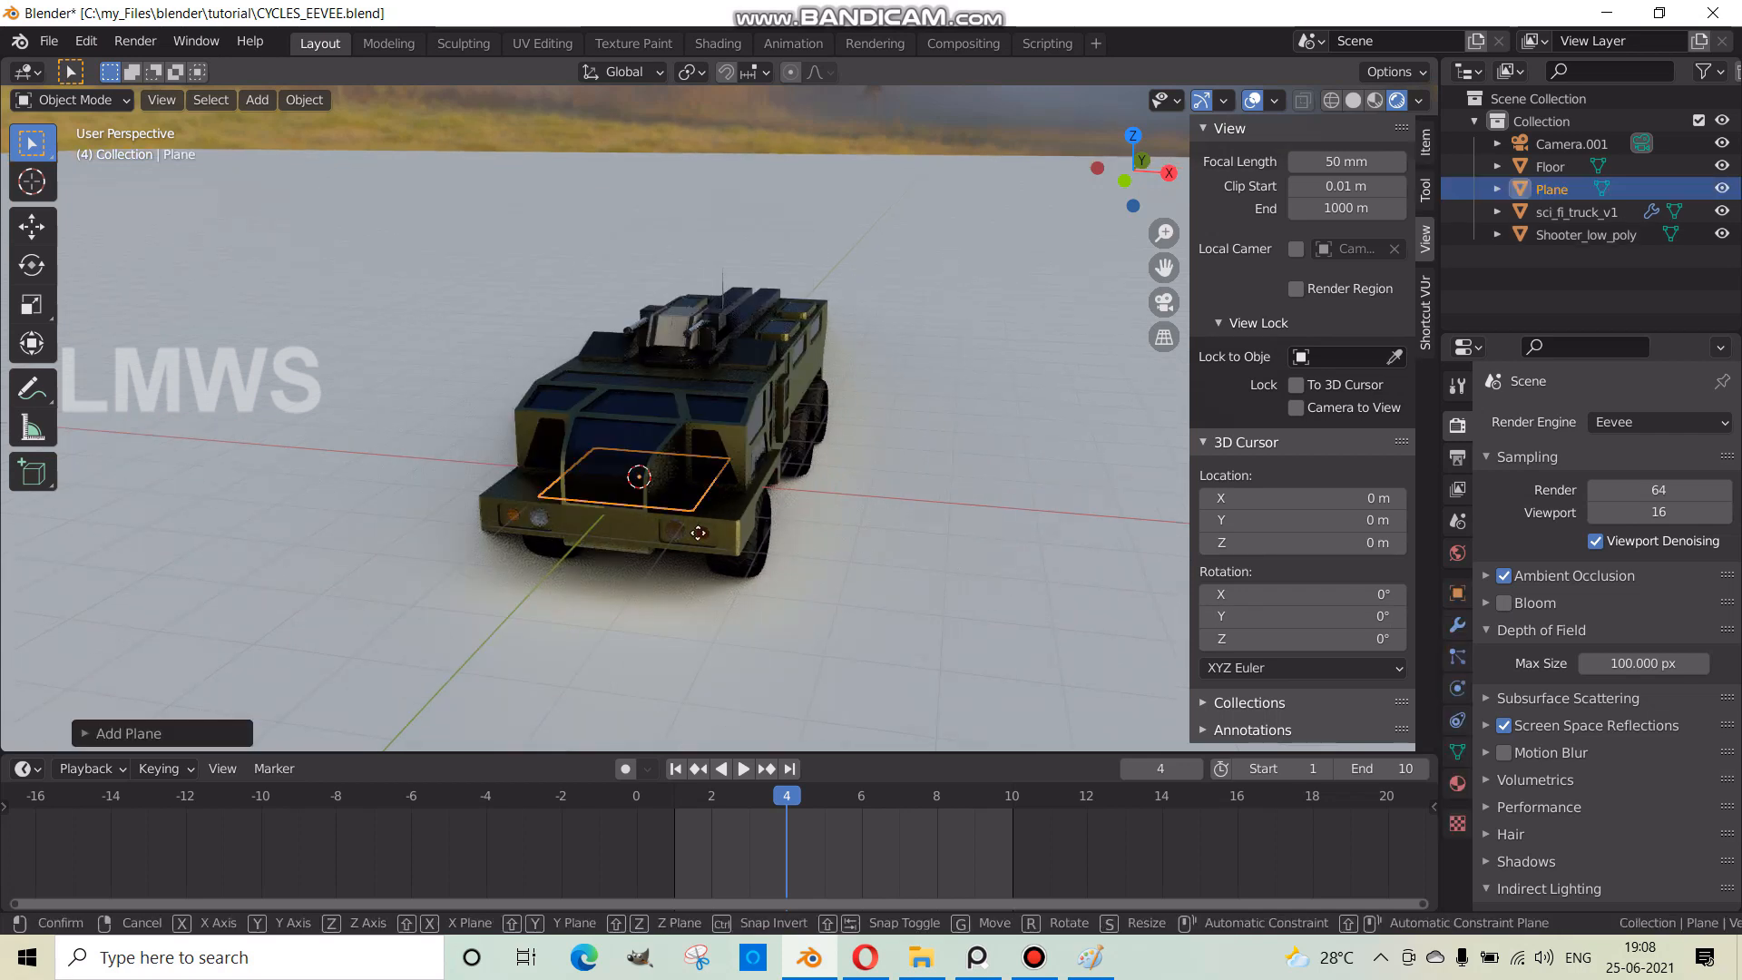
click(427, 522)
- Rotate the plane 90° about the Y axis to stand it up, and tilt it slightly about Y
text(r)
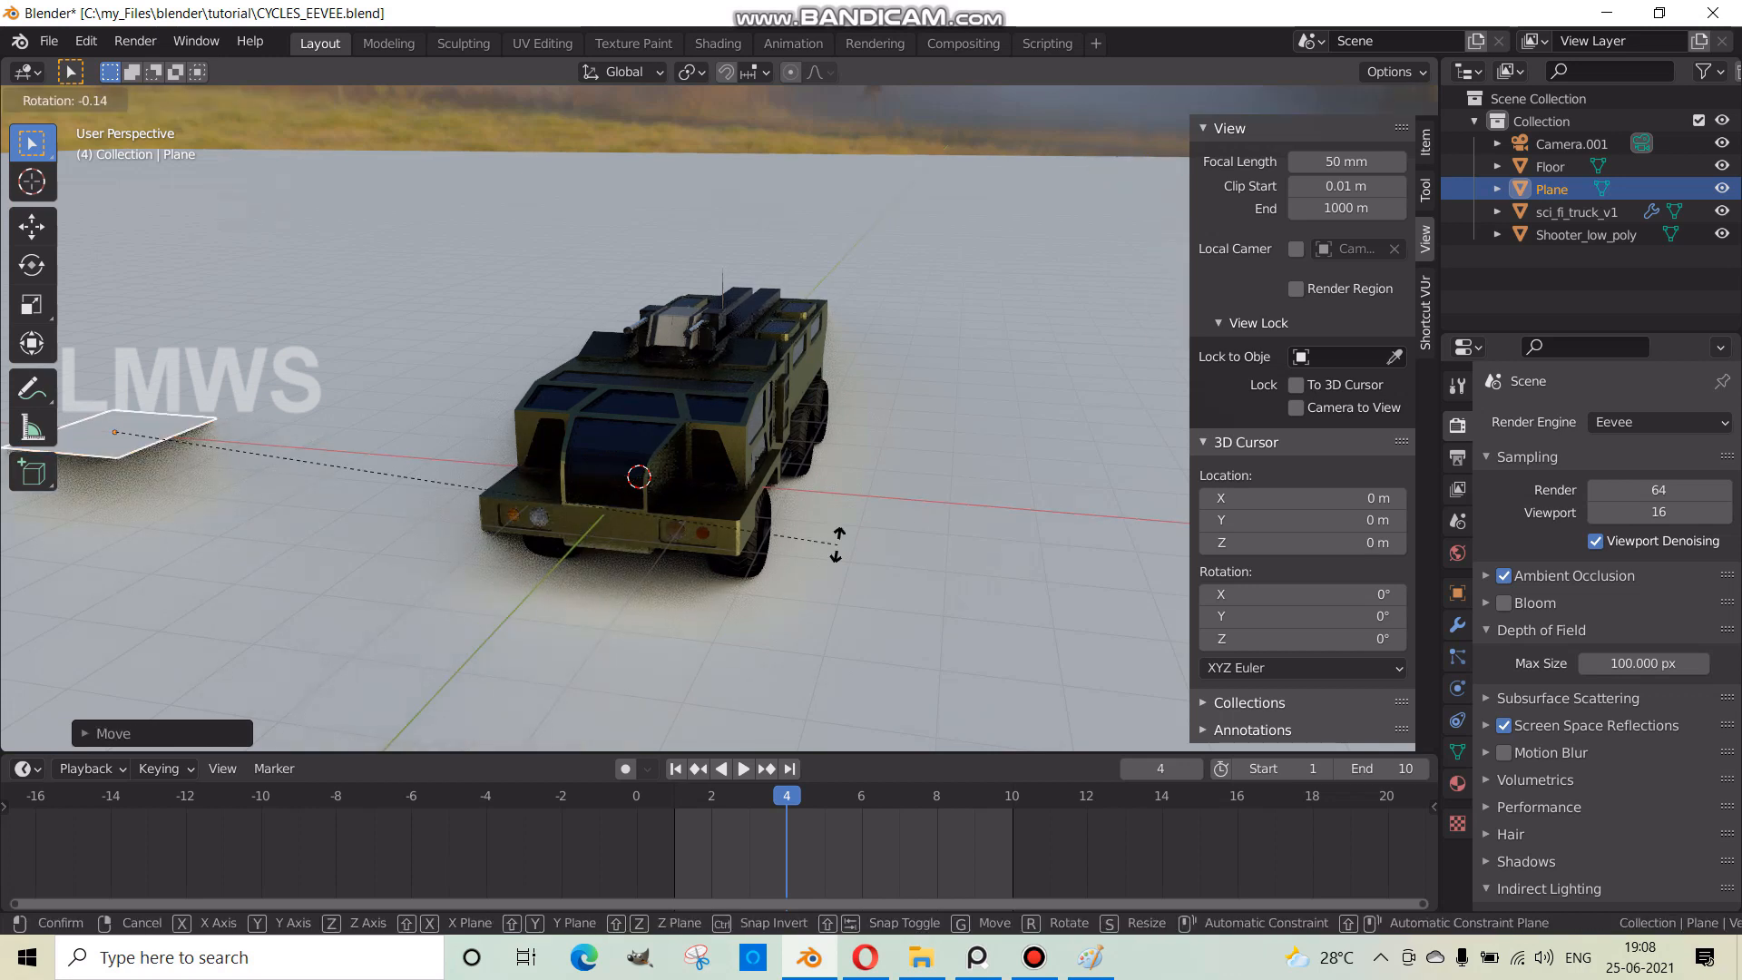
text(y90)
key(Return)
middle_drag(424, 537, 590, 581)
key(r)
key(y)
click(621, 684)
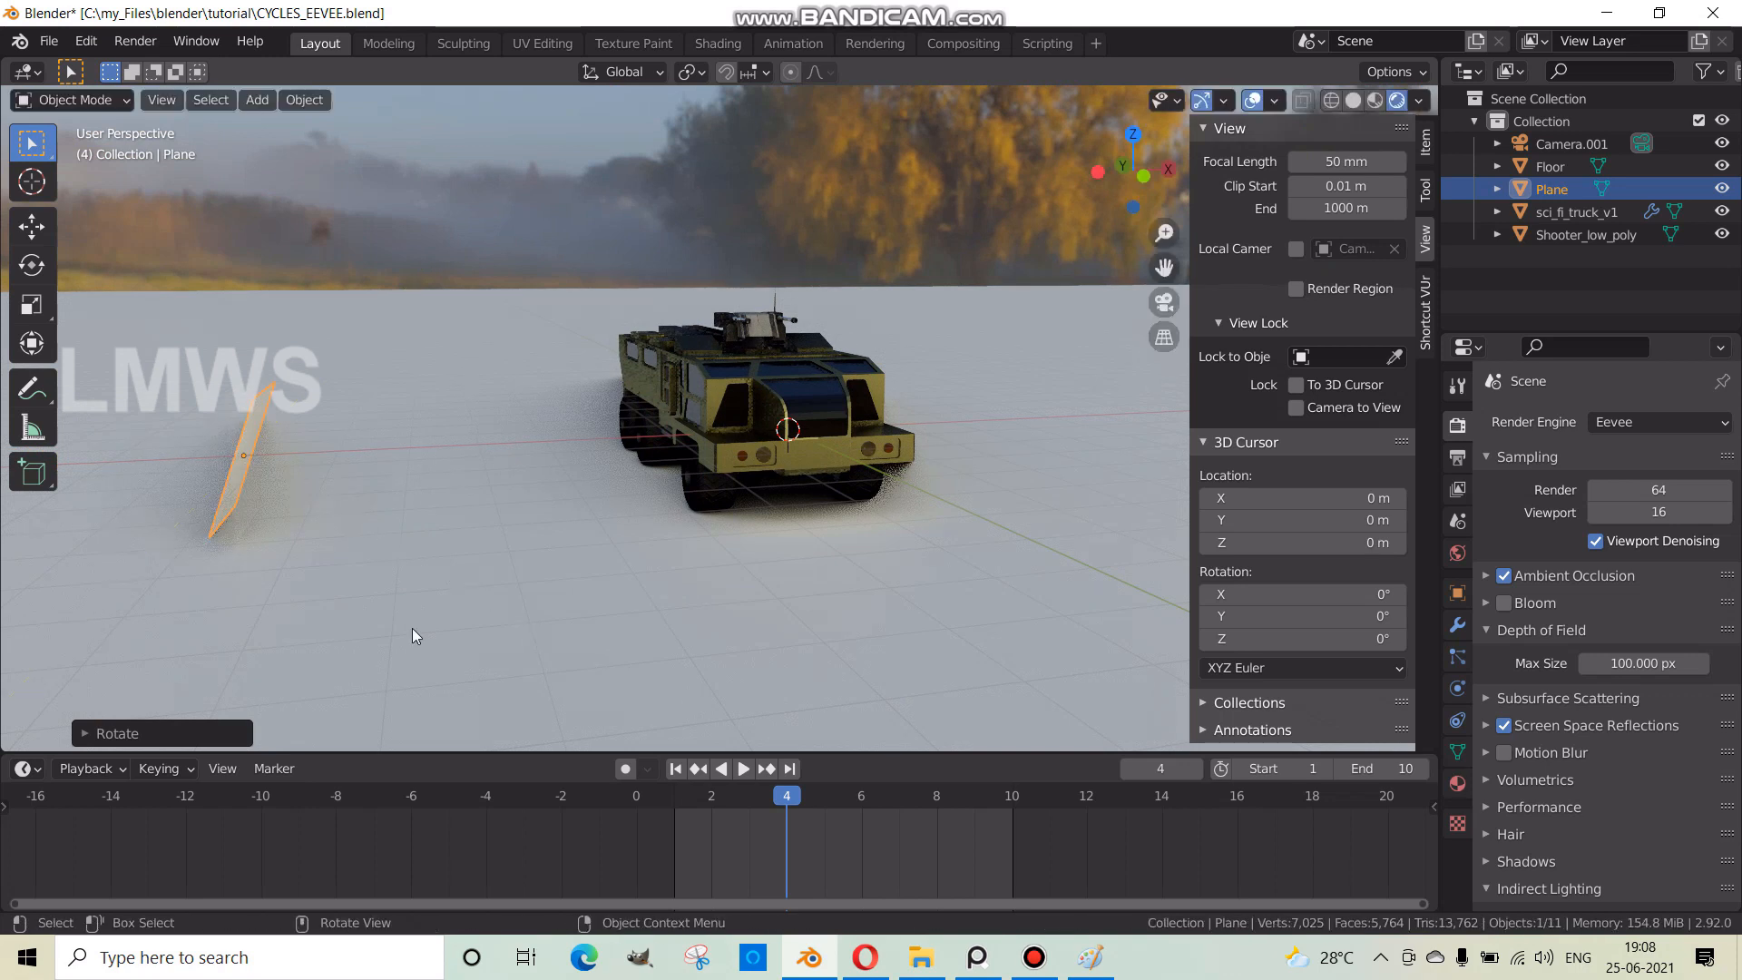
- Move the tilted plane closer to the truck and higher above the floor
key(g)
click(546, 491)
middle_drag(885, 607, 800, 614)
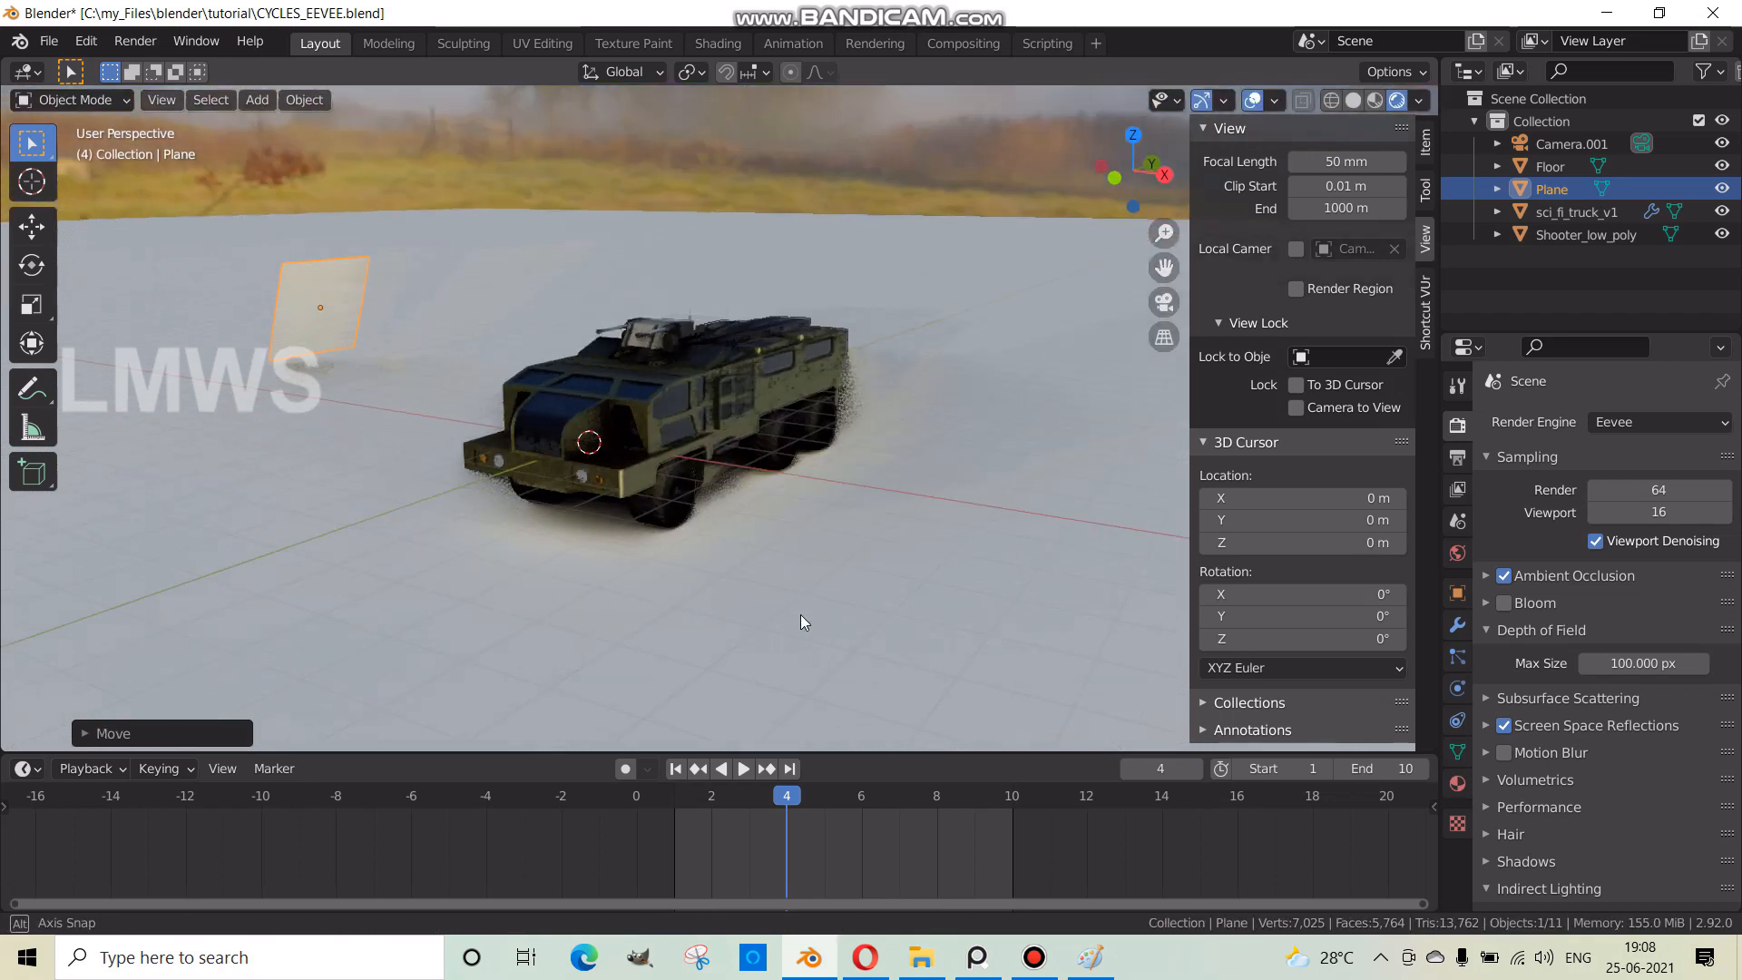
- Give the plane a new material with an Emission surface and a strength of 150
click(1457, 782)
click(1578, 518)
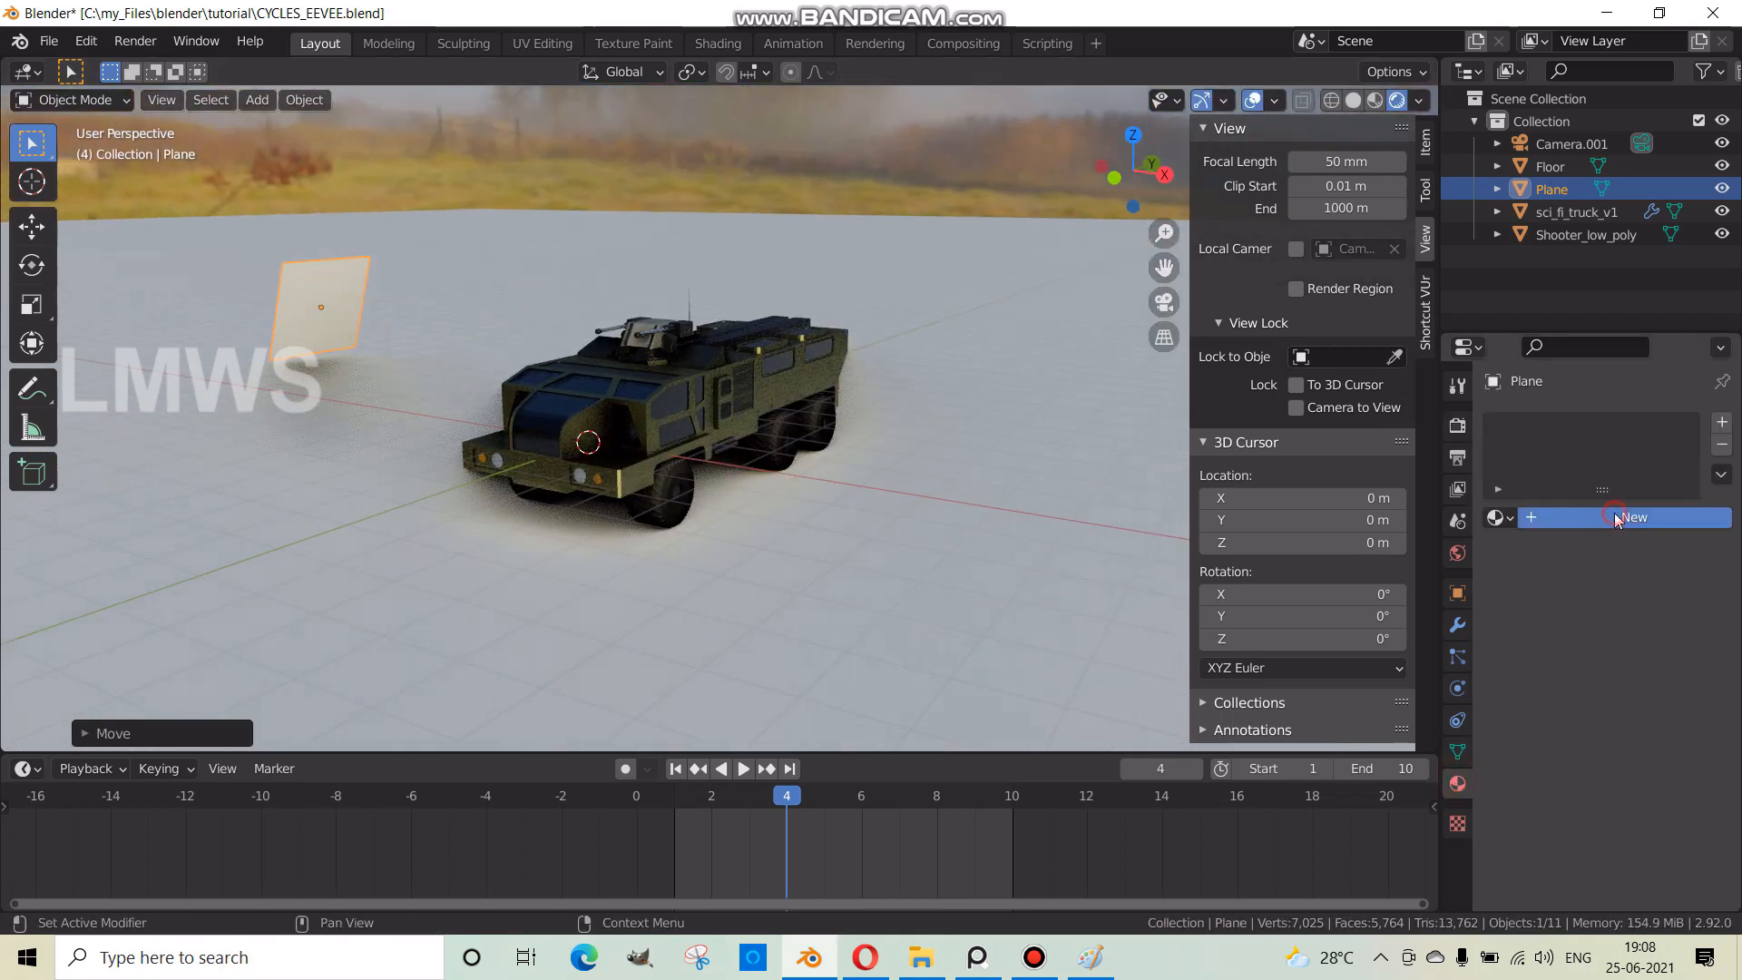
click(1624, 655)
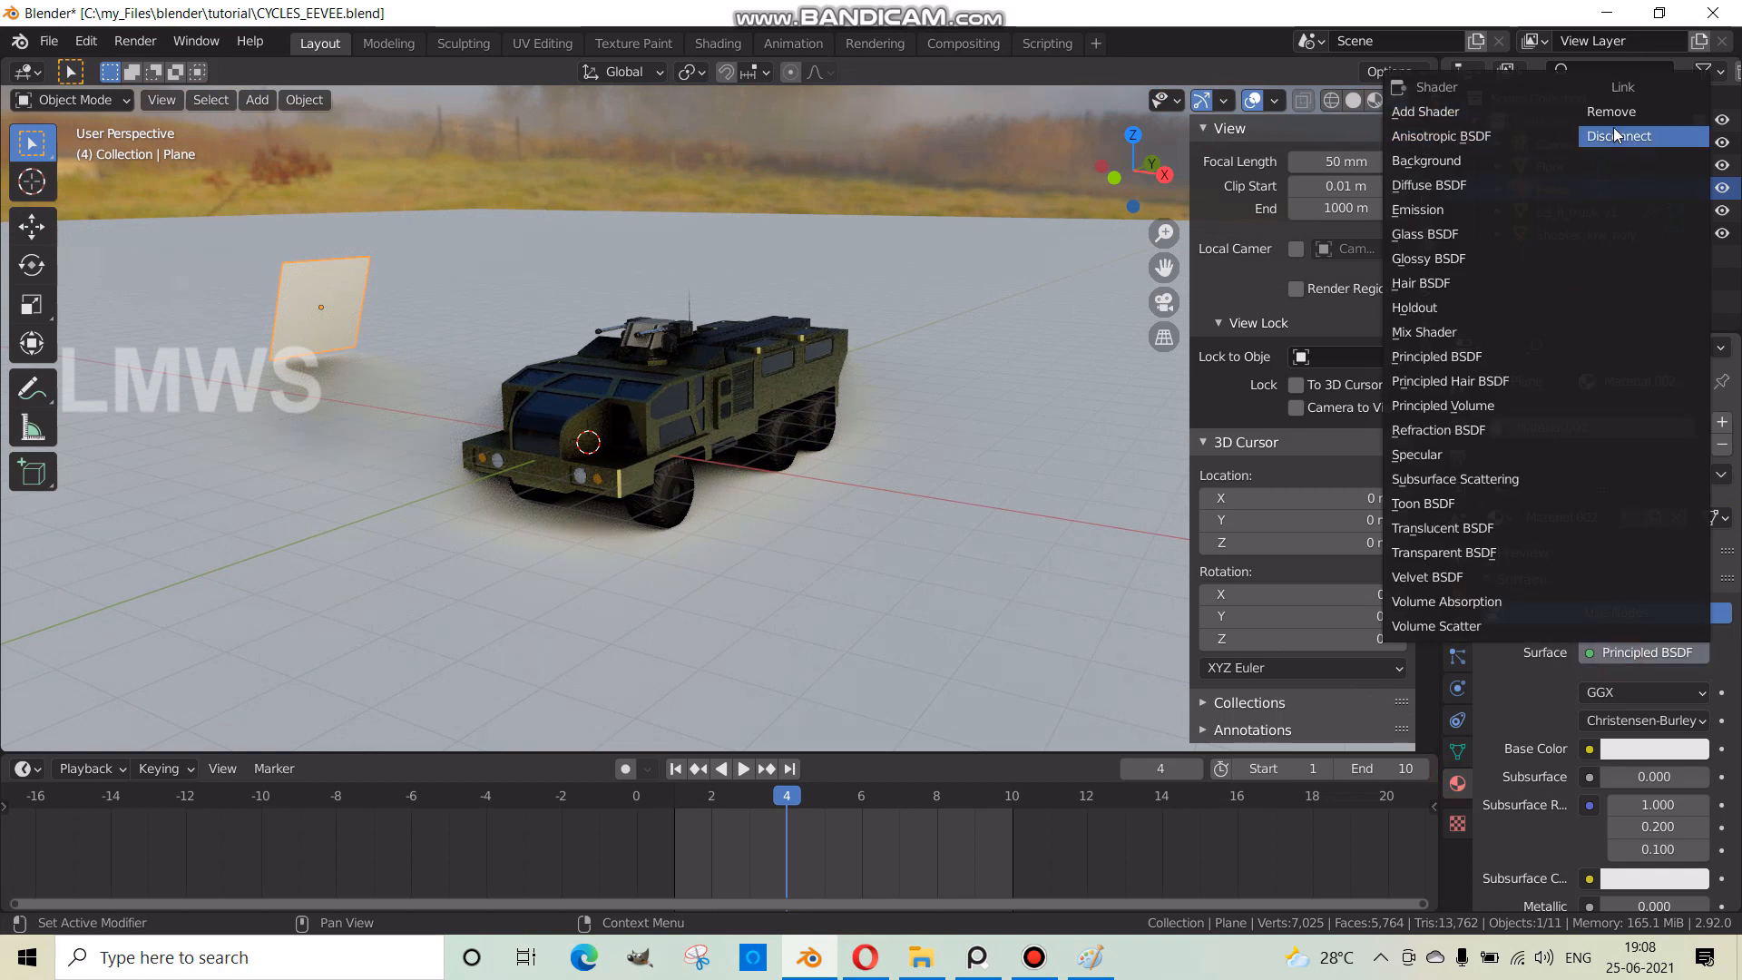
click(1424, 214)
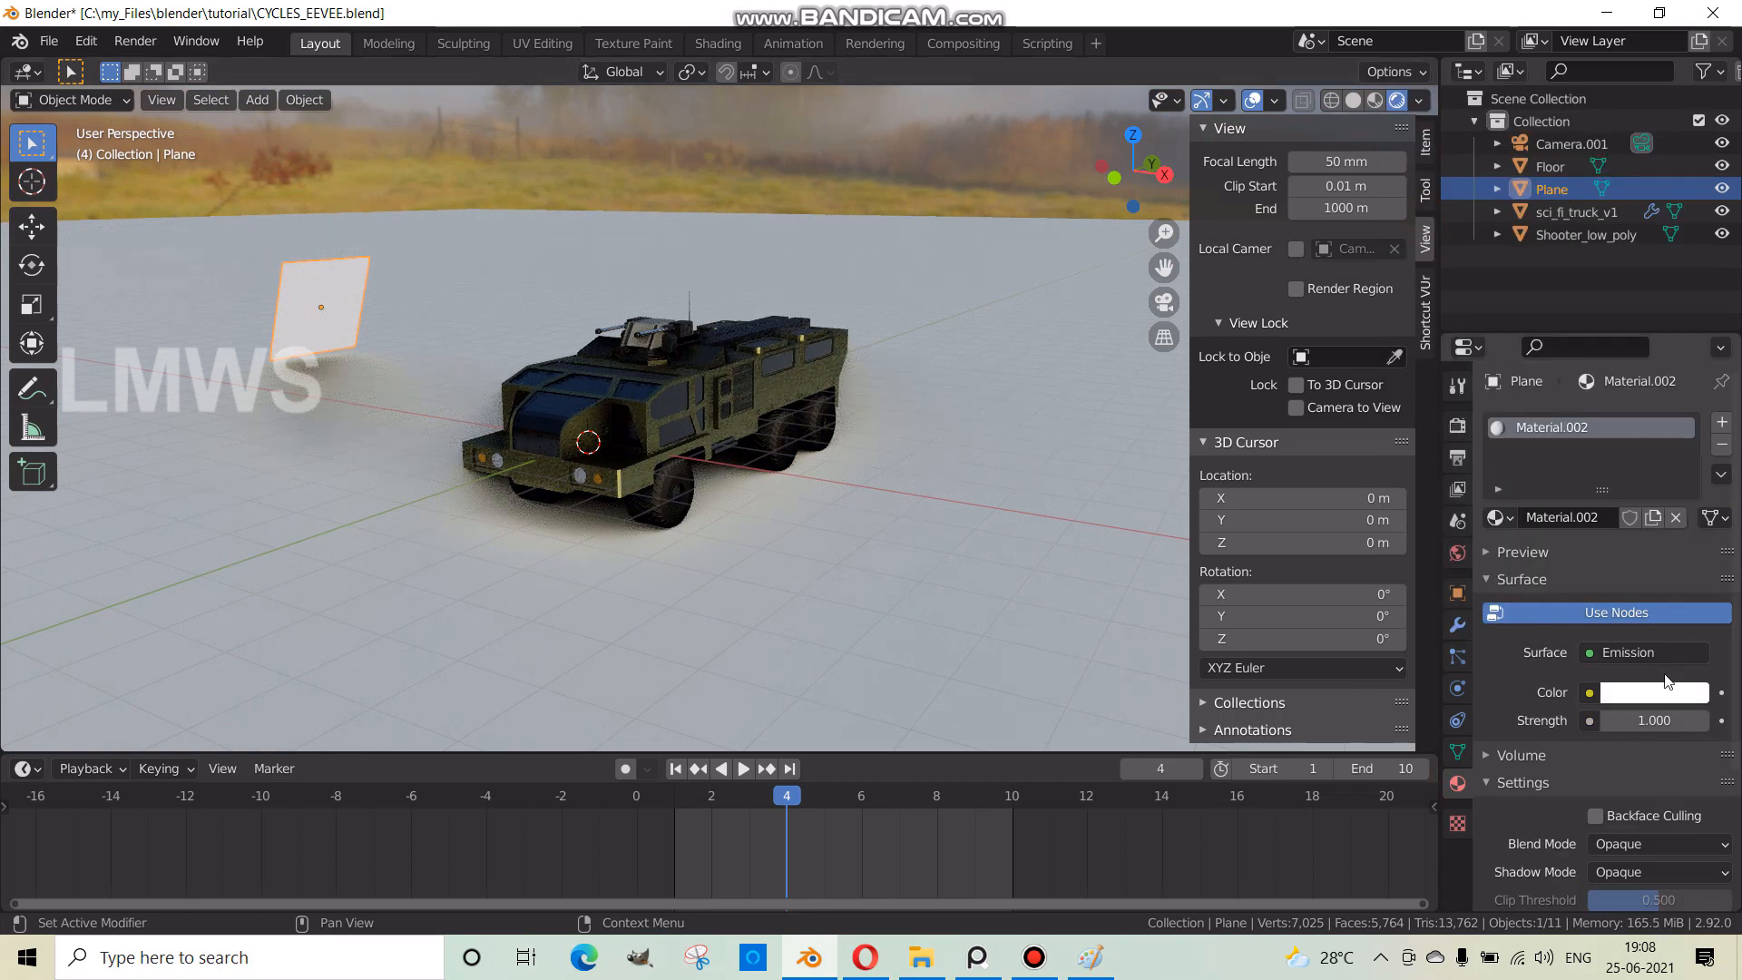
double_click(1645, 718)
text(150)
key(Return)
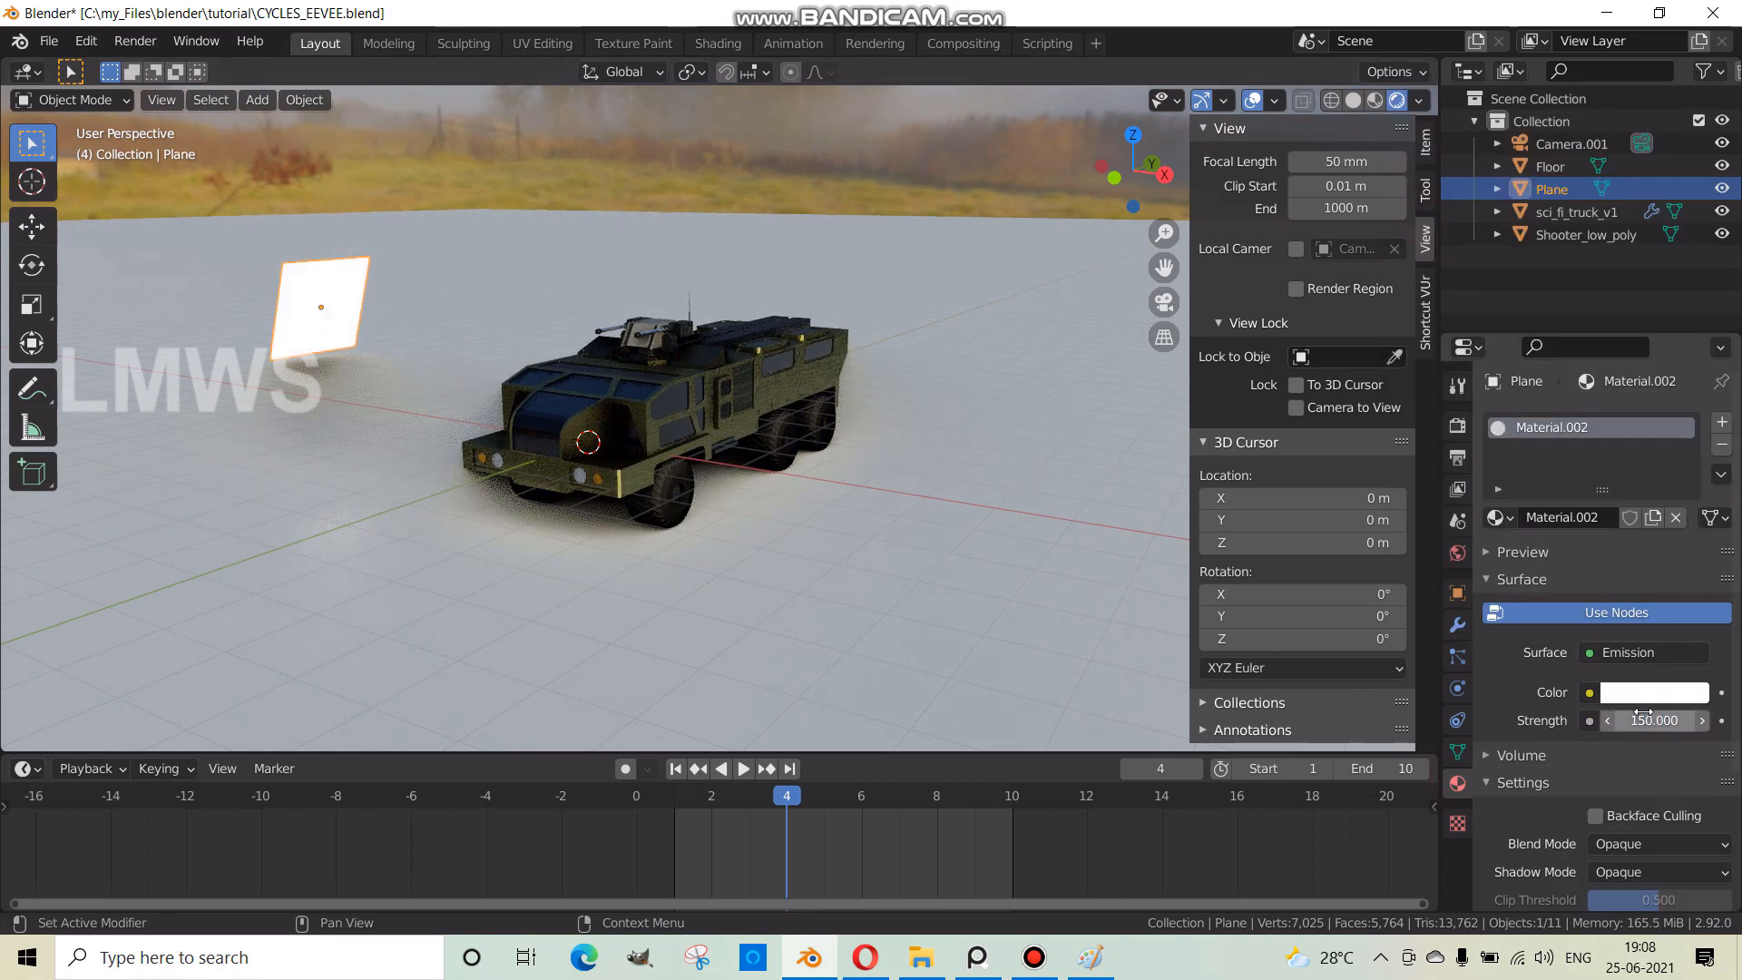
- Save the file and change the render engine to Cycles to compare the emissive plane's light on the truck
middle_drag(373, 340, 940, 472)
scroll(641, 465, up, 1)
key(ctrl+s)
click(1458, 425)
click(1637, 424)
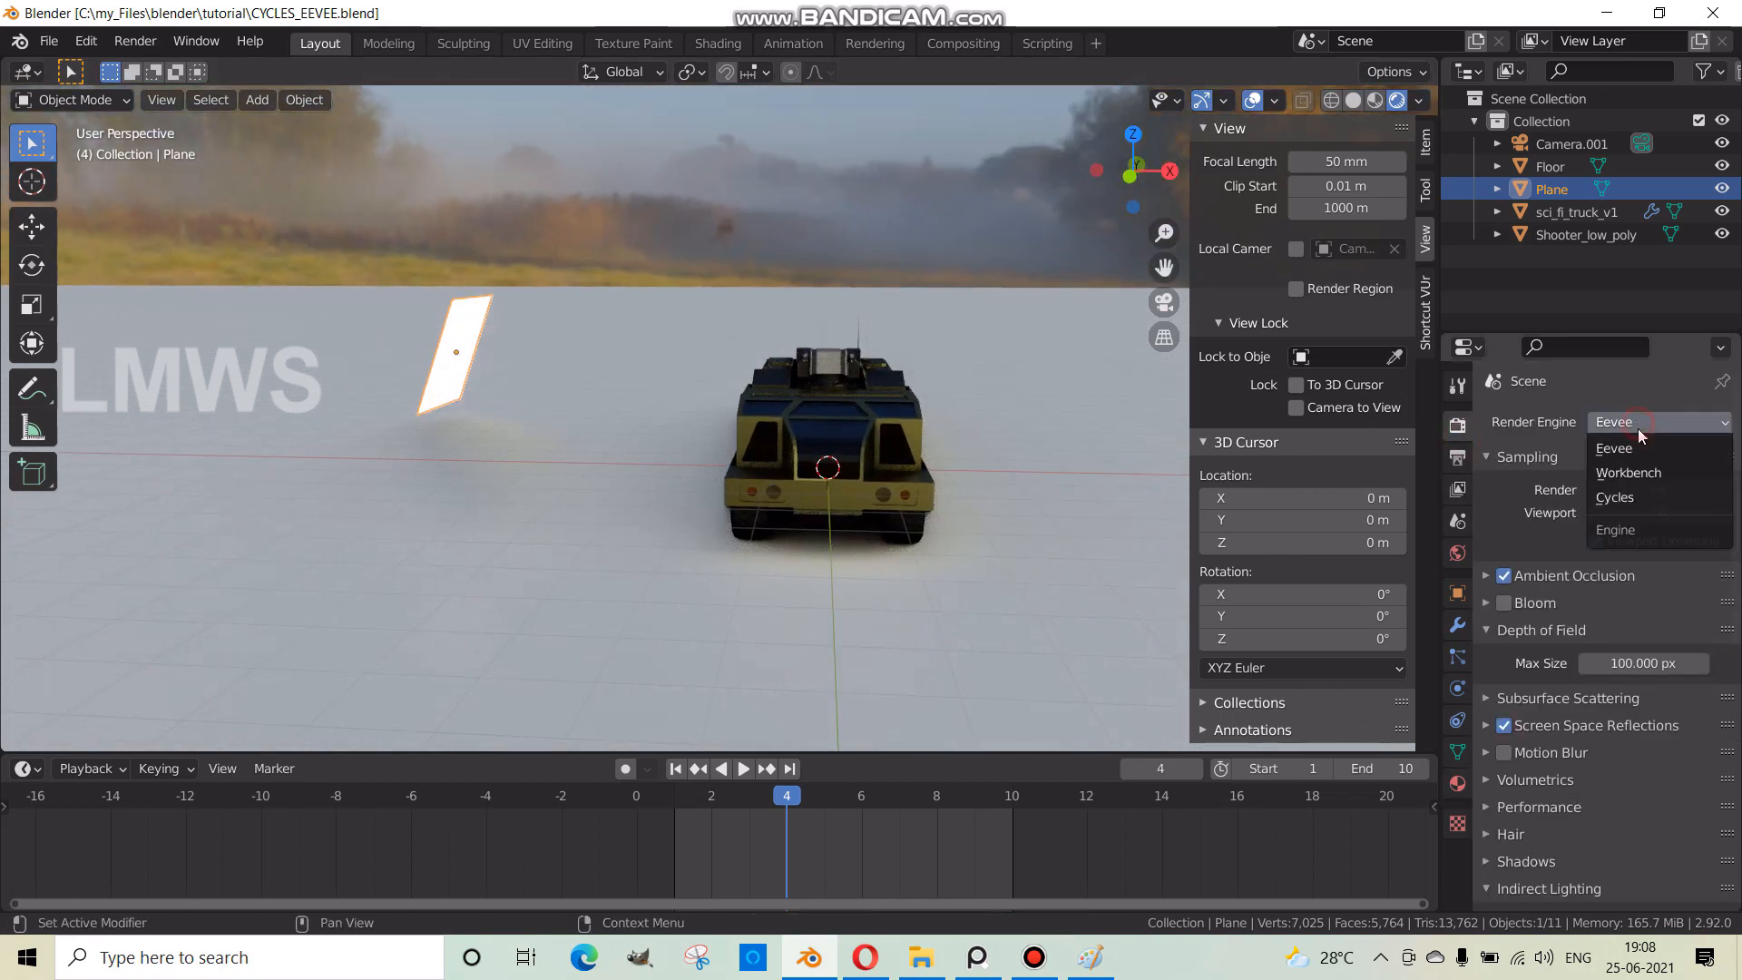
click(1628, 498)
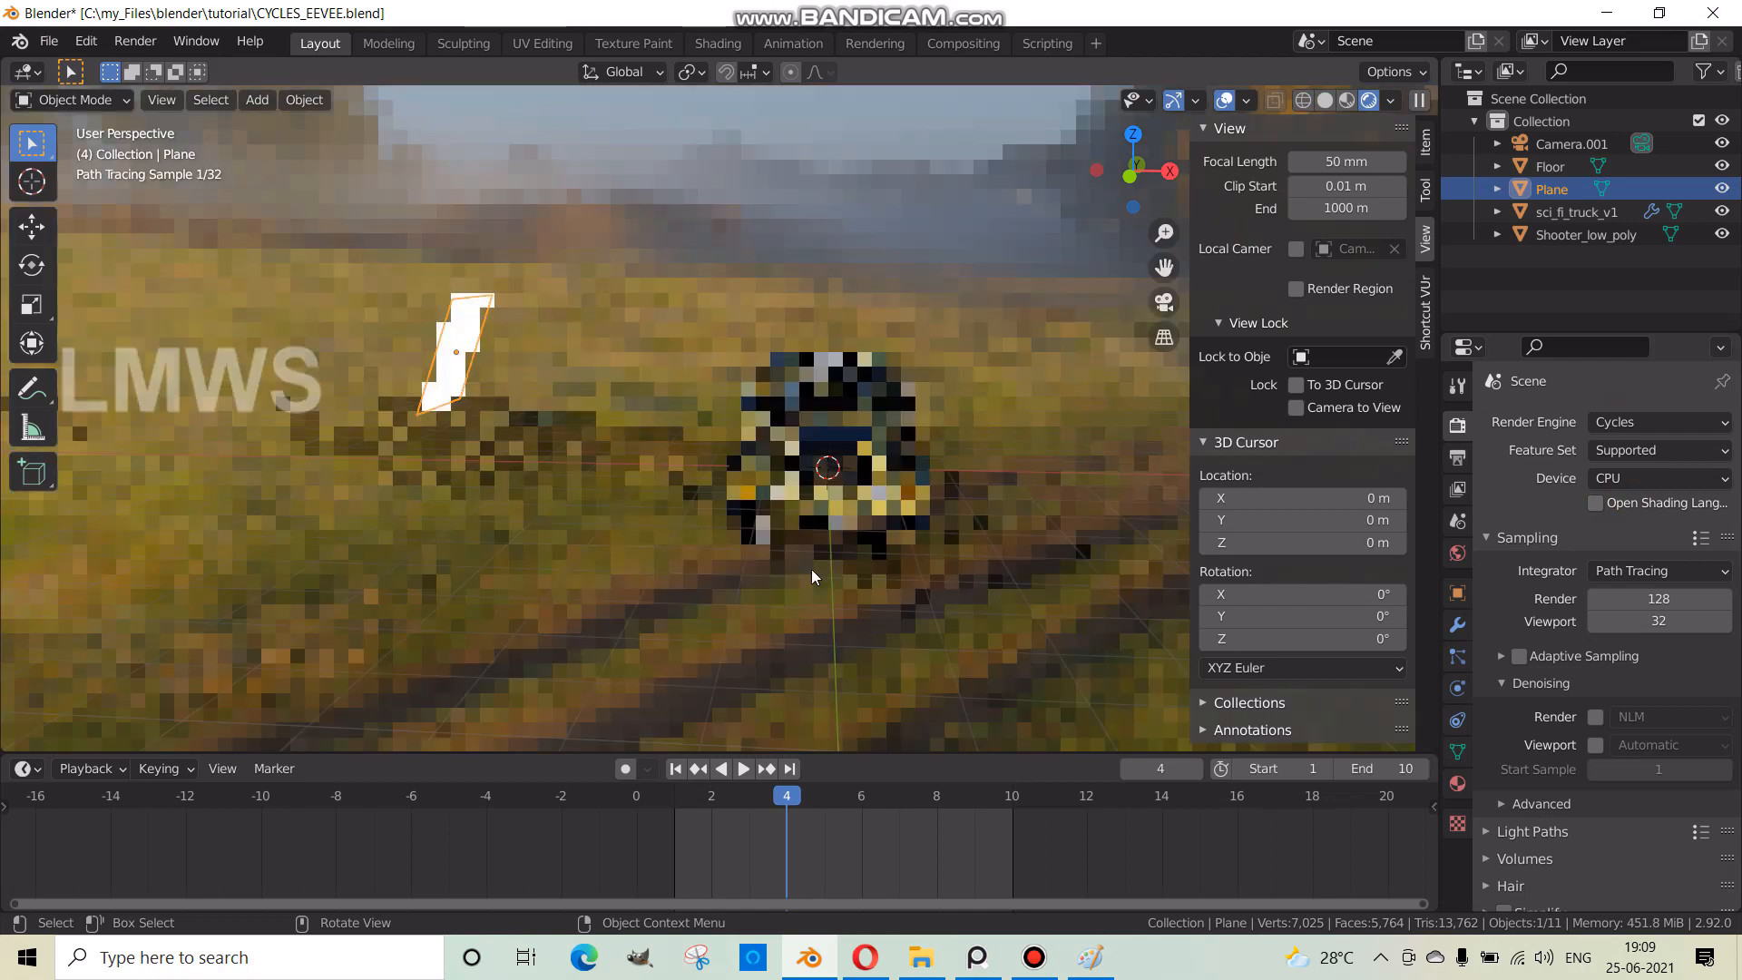
middle_drag(811, 568, 872, 582)
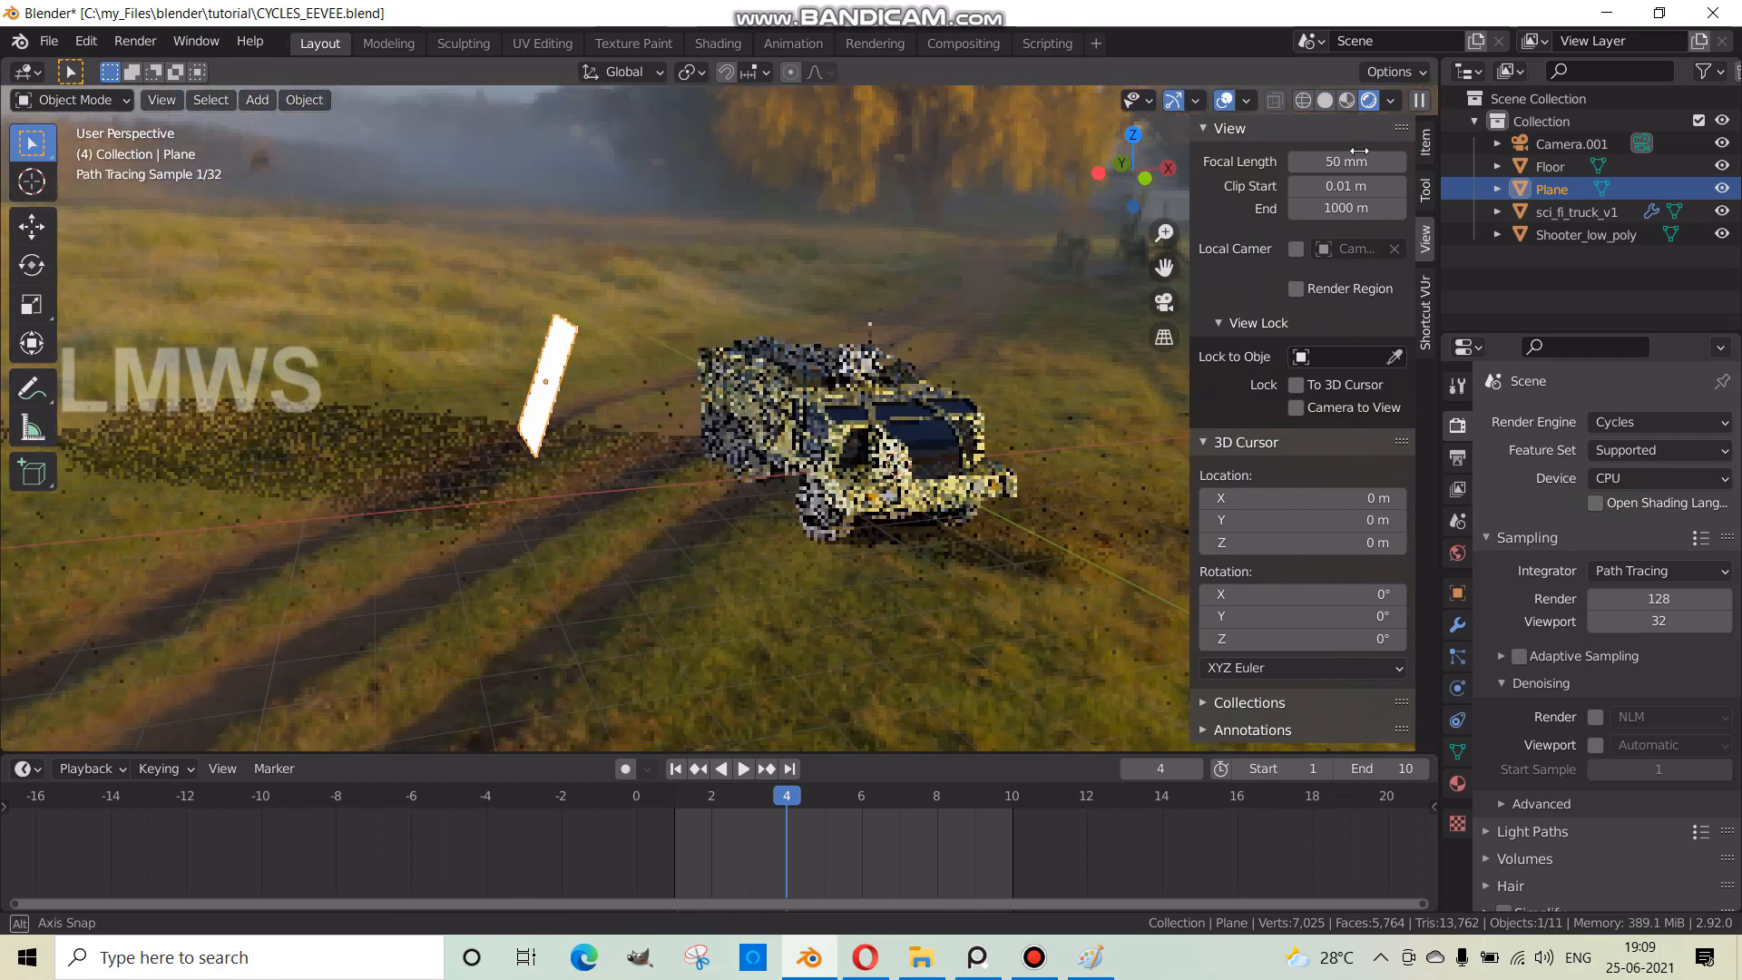
- Use solid shading and disconnect the spruit_sunrise_2k.hdr environment texture from the Background color in the World shader
click(1326, 99)
click(717, 42)
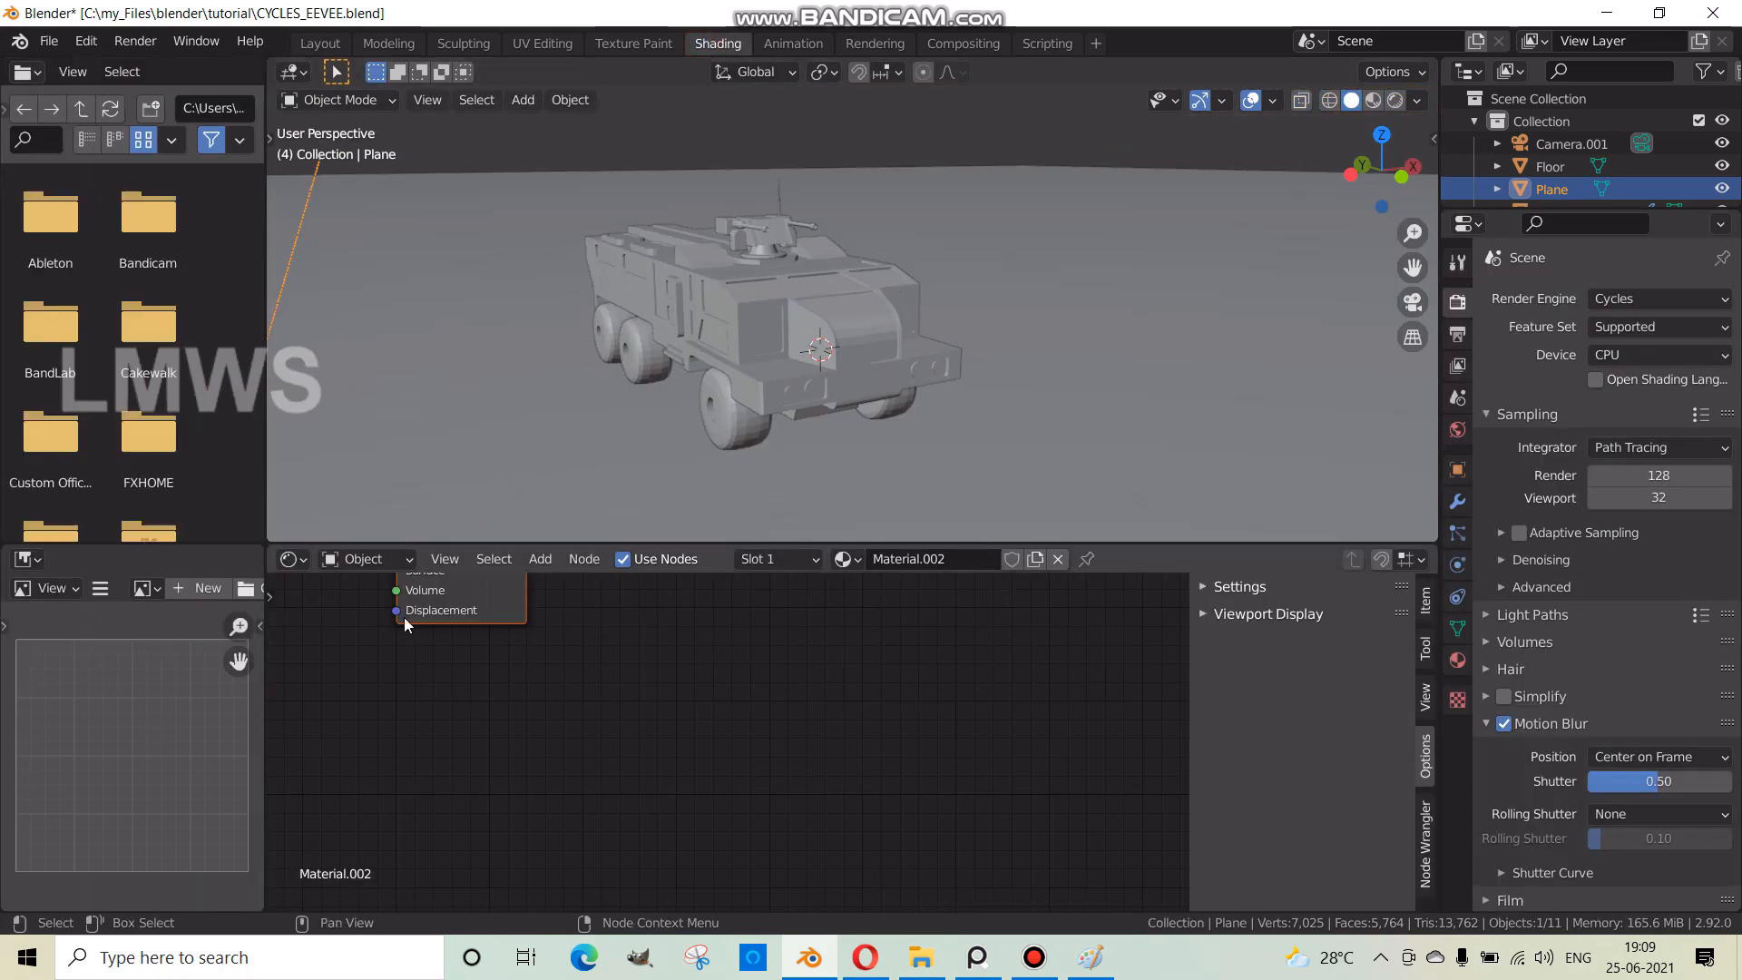
click(368, 559)
click(361, 610)
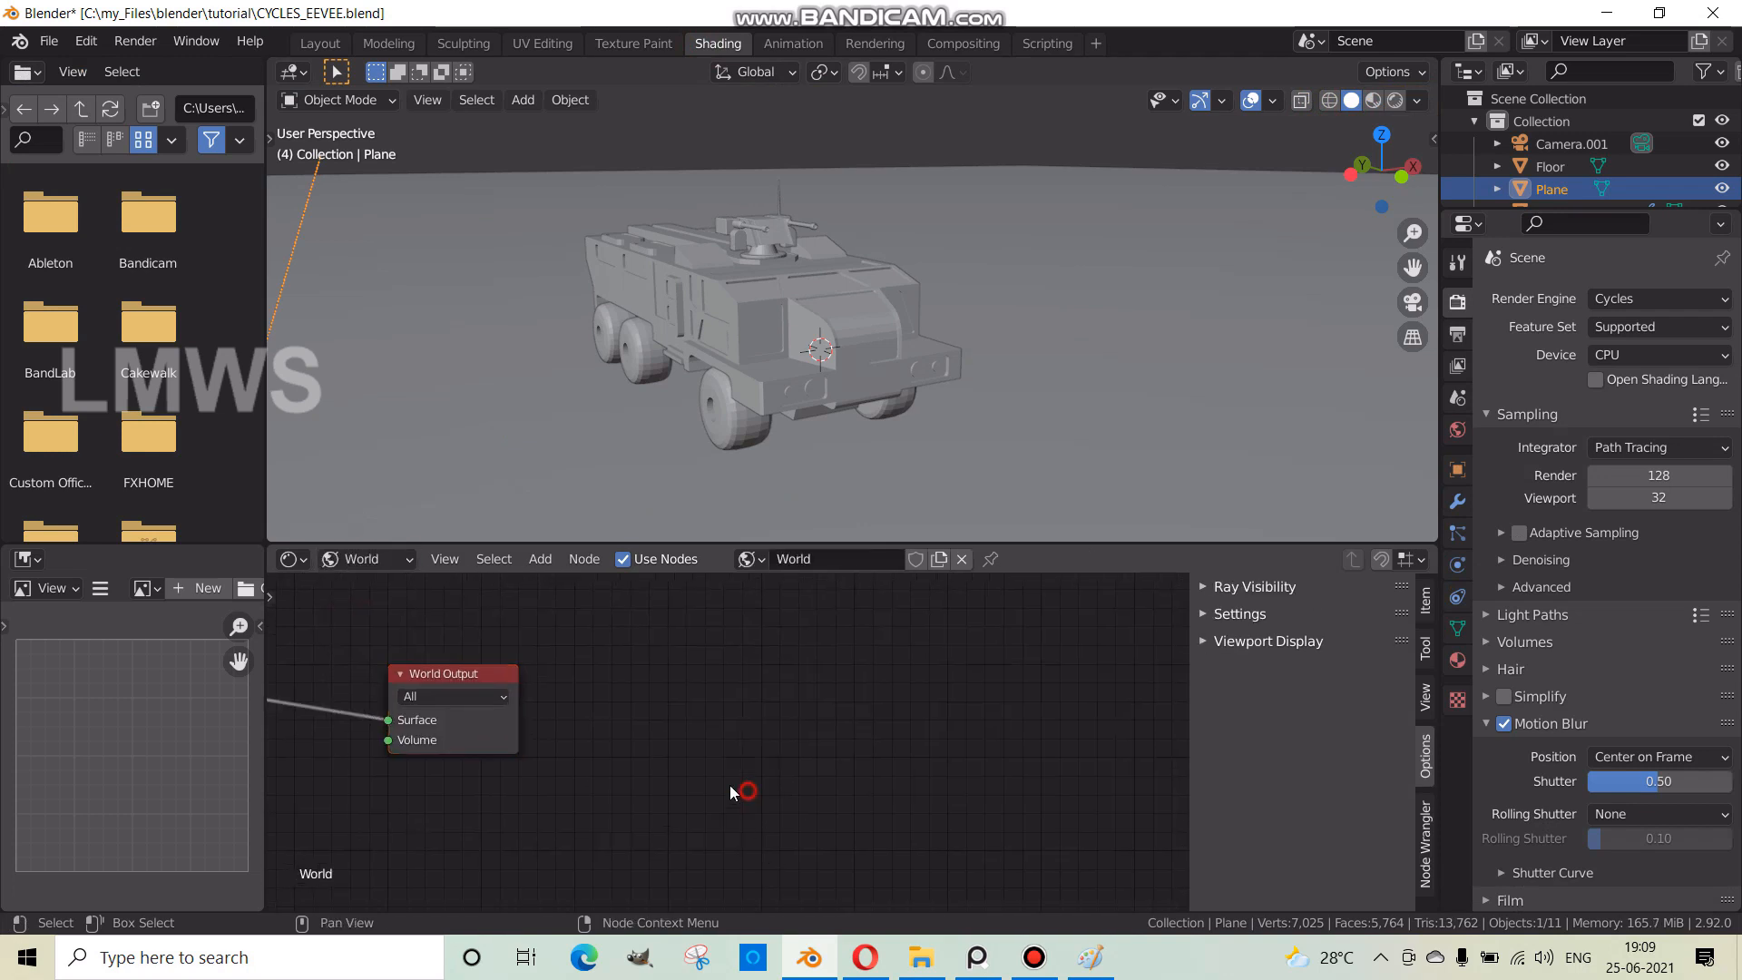
key(Home)
drag(779, 728, 786, 672)
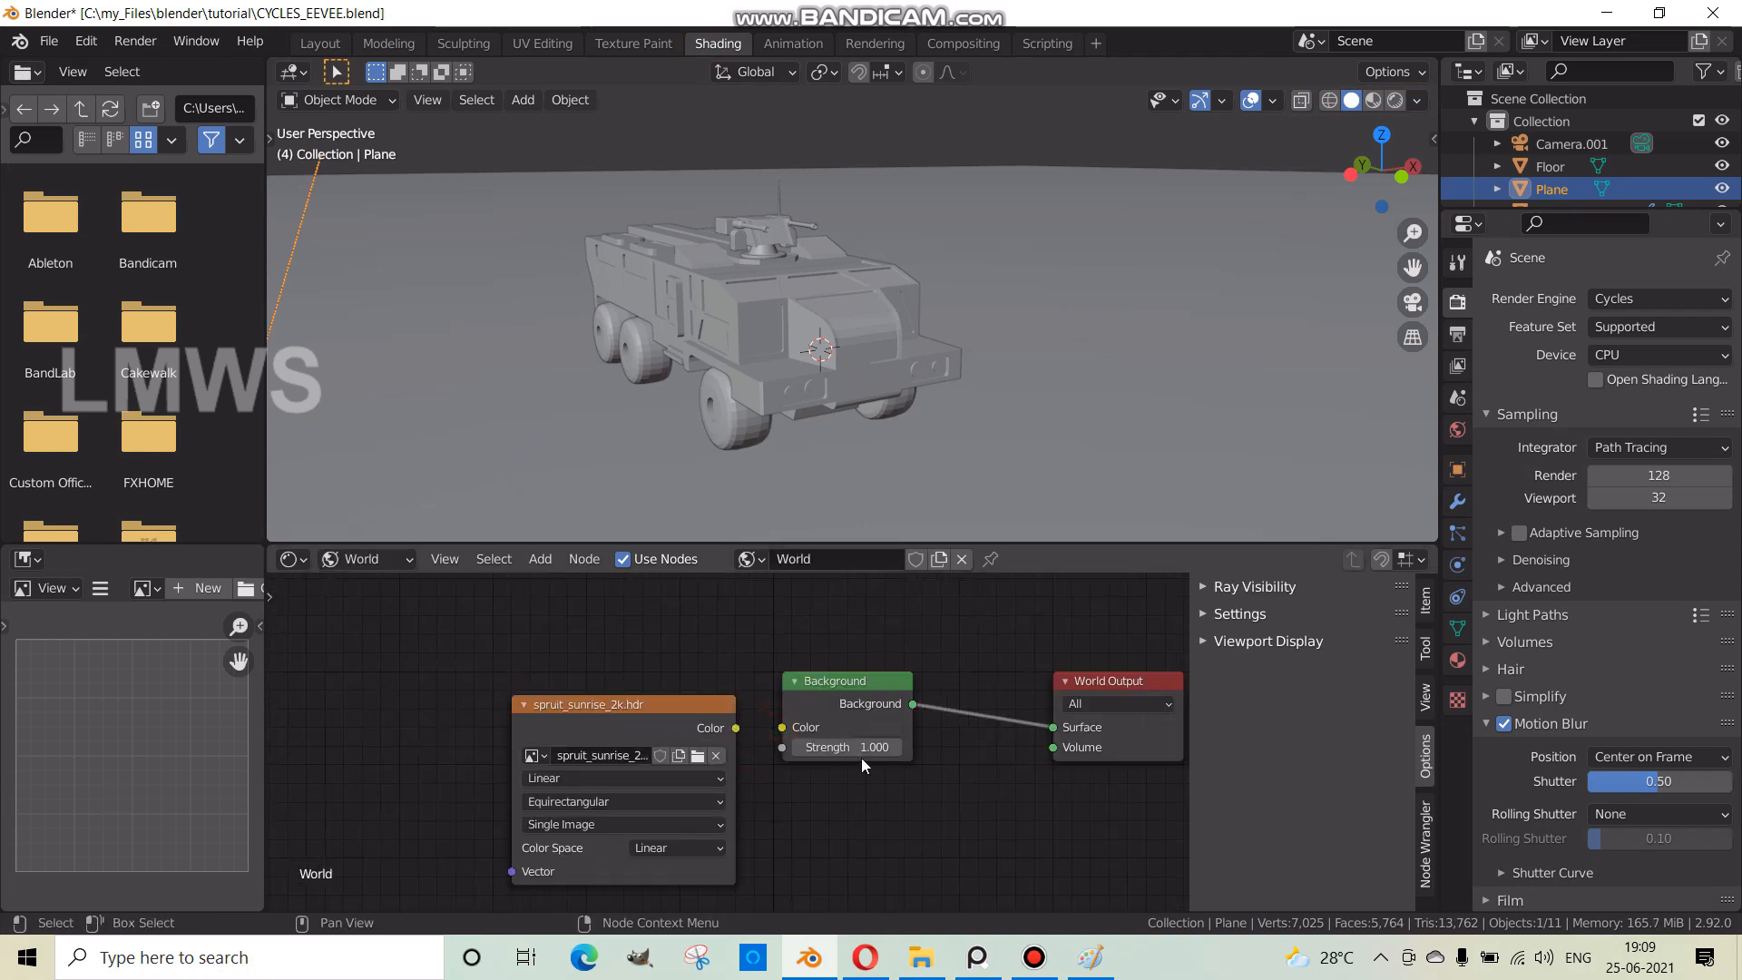
- Return to the Layout workspace and show the truck and emissive plane in rendered shading
click(319, 44)
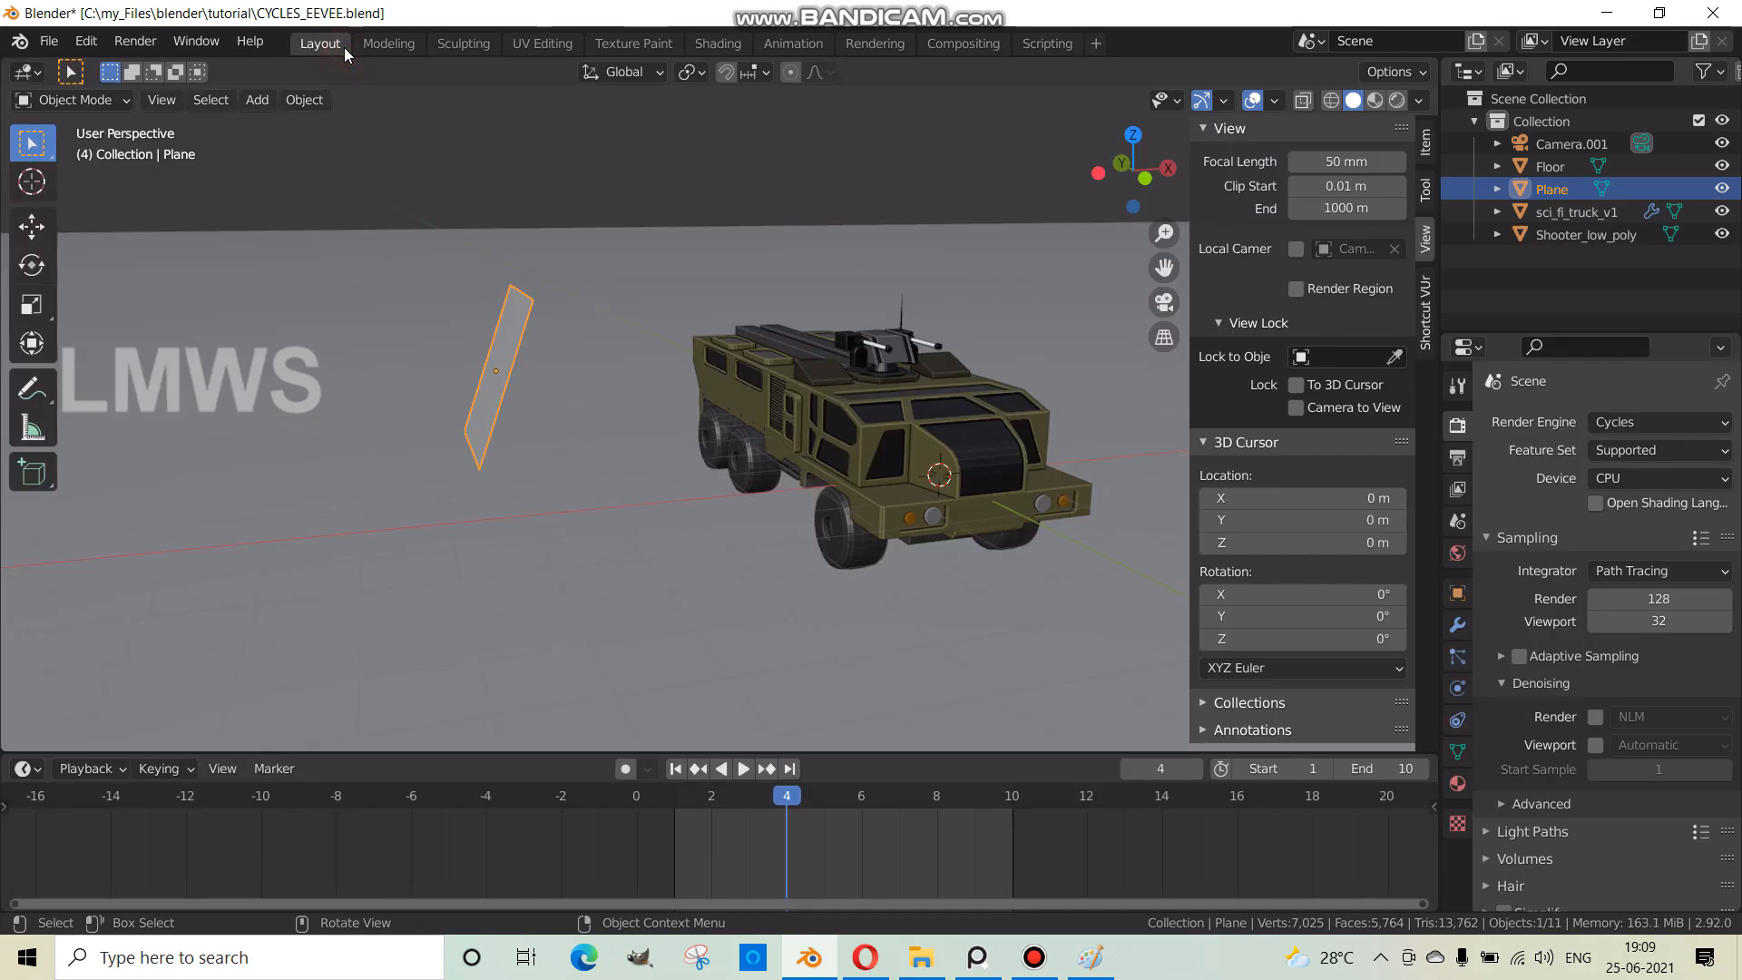
click(1396, 100)
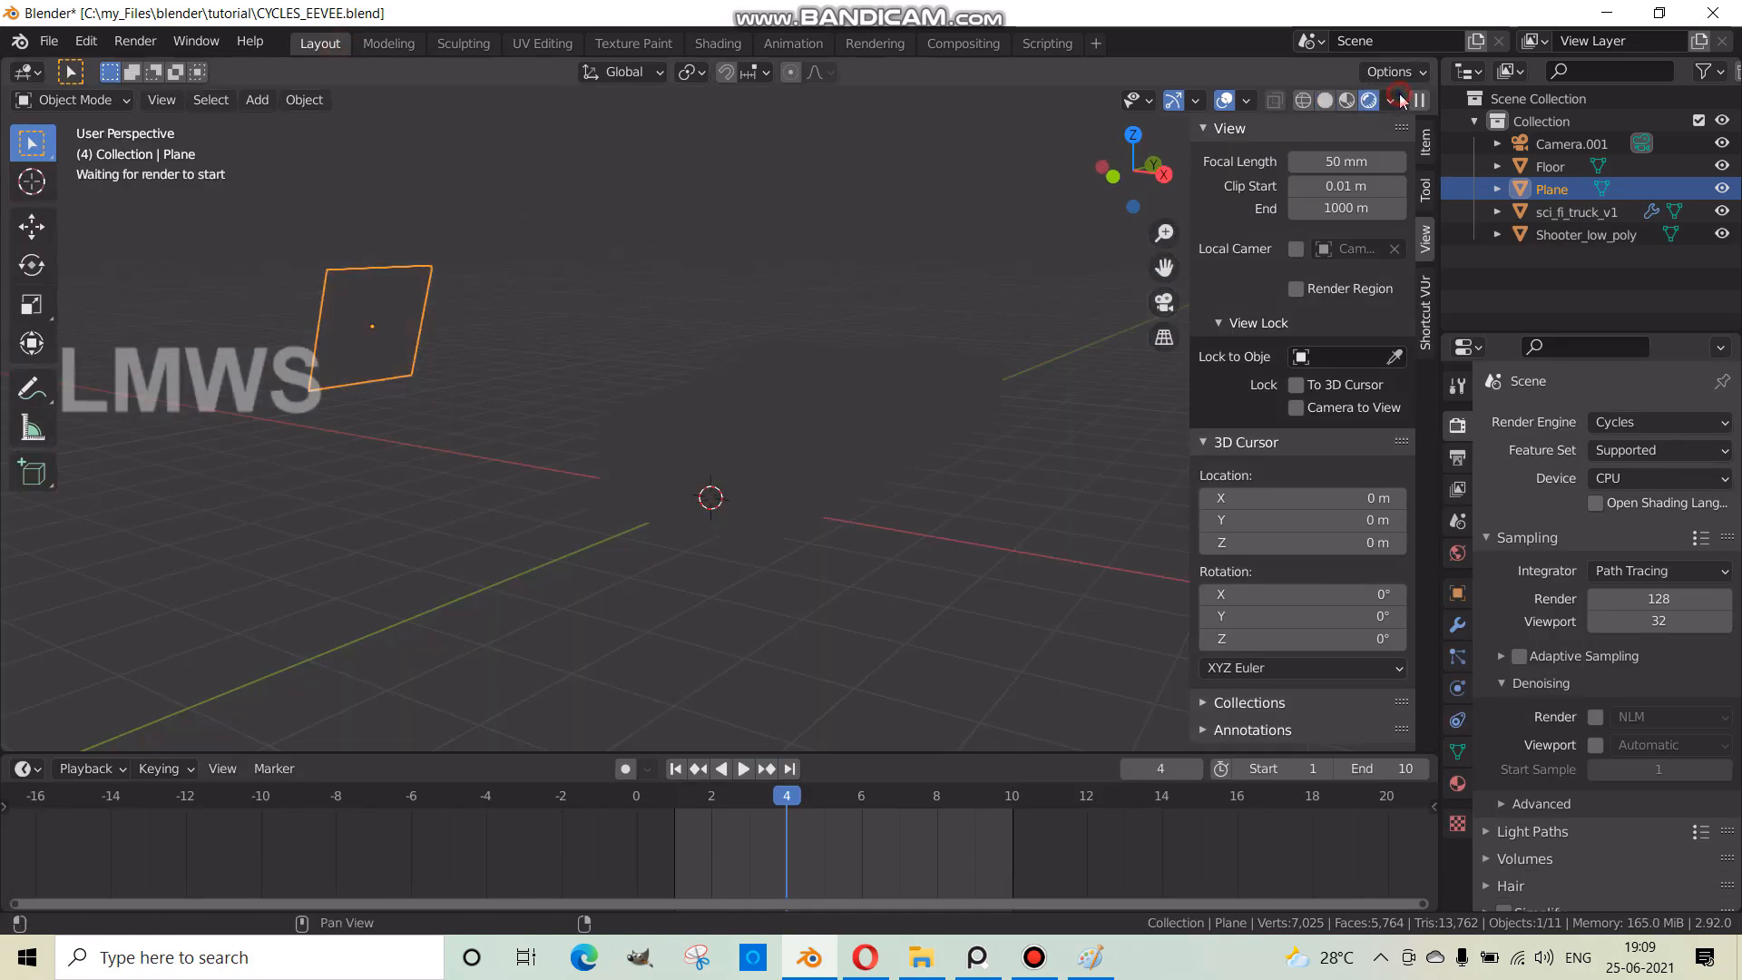
middle_drag(488, 530, 1456, 790)
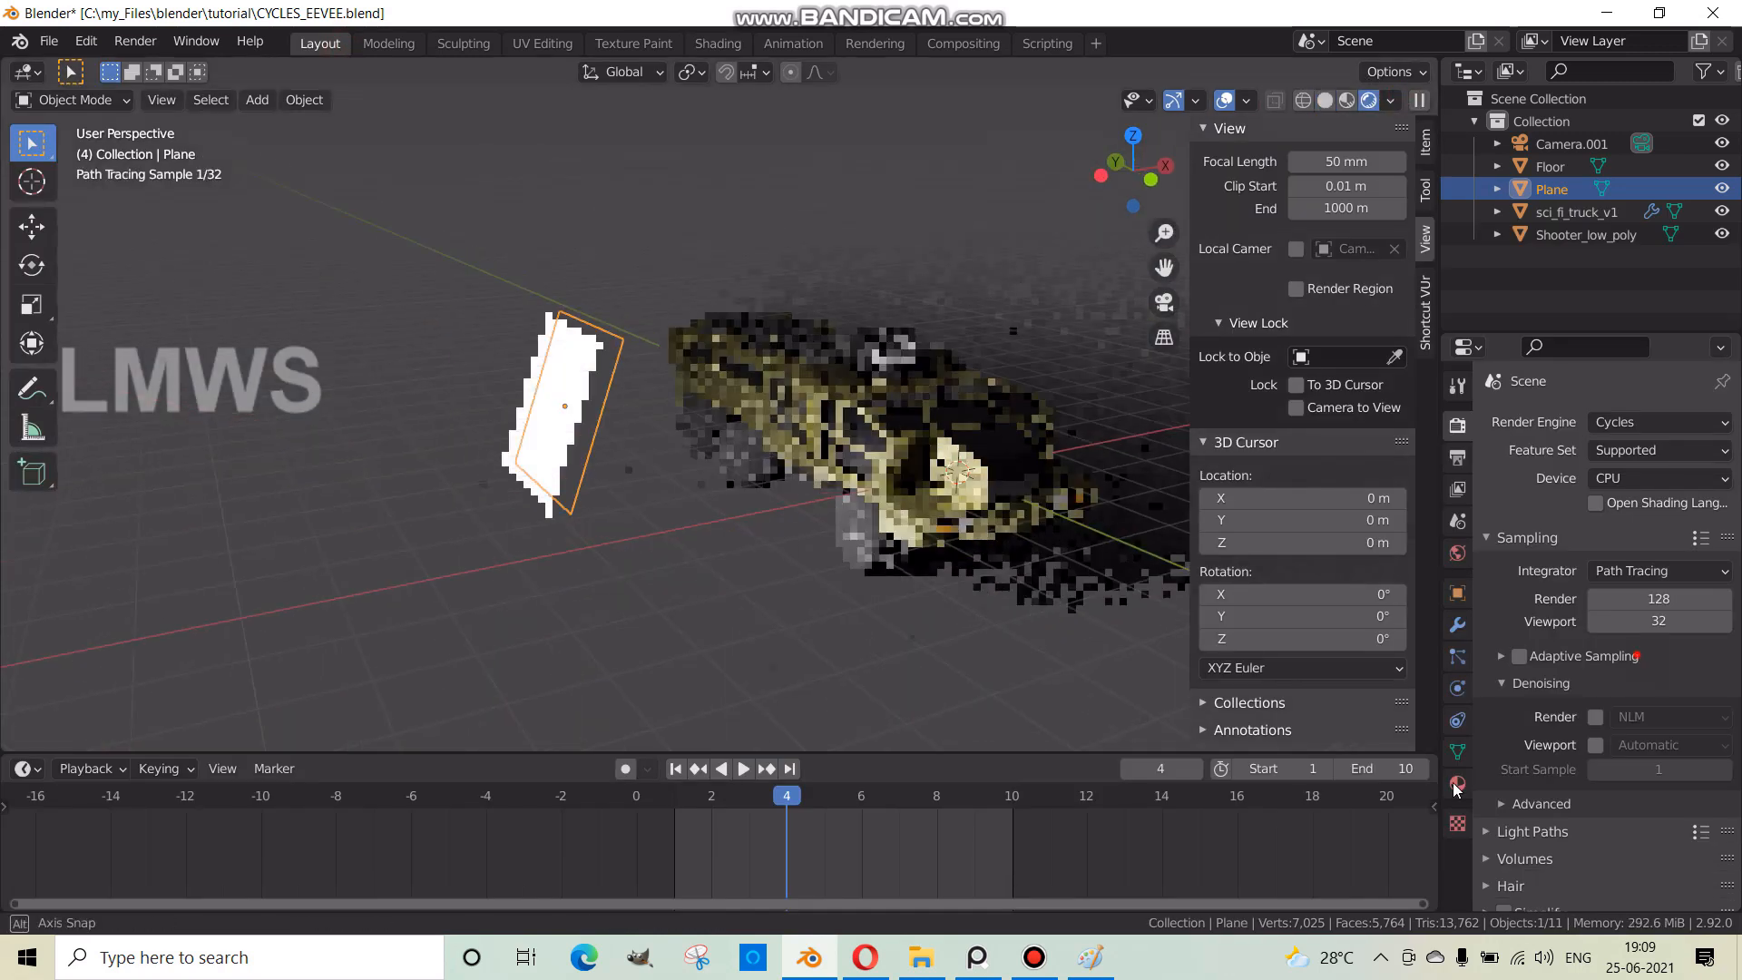
- Set the plane's emission strength to 0 for comparison, and restore it to 150
click(1457, 784)
click(1642, 659)
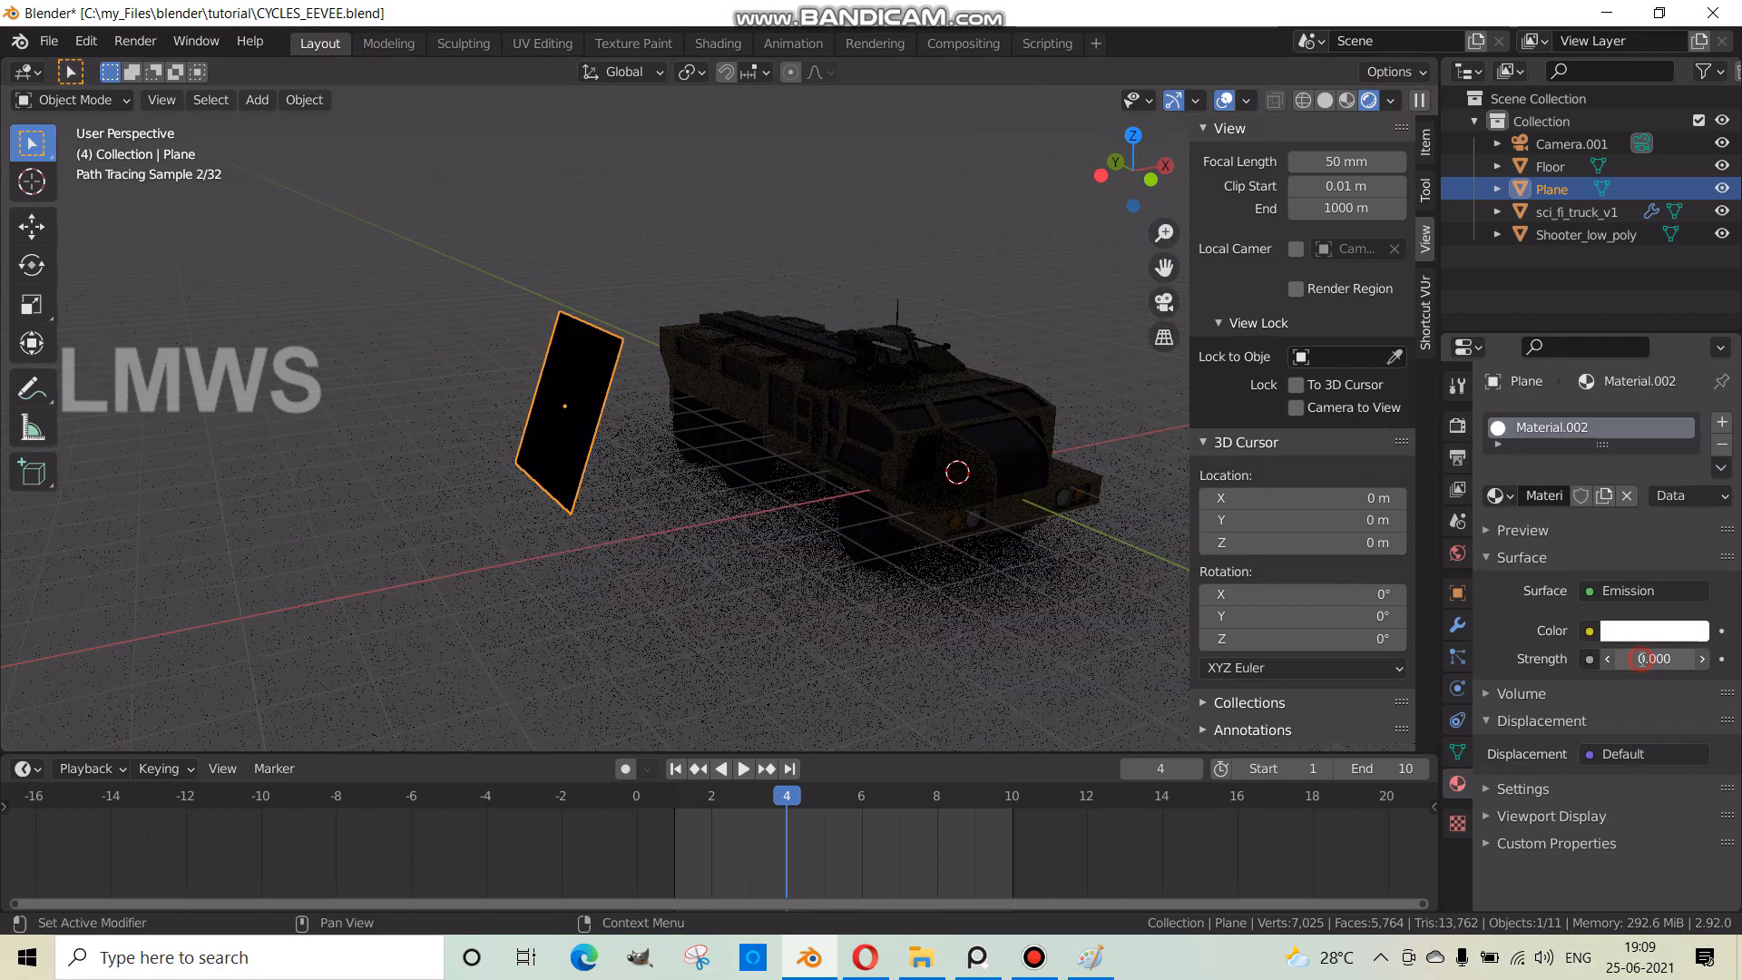
text(150)
key(Return)
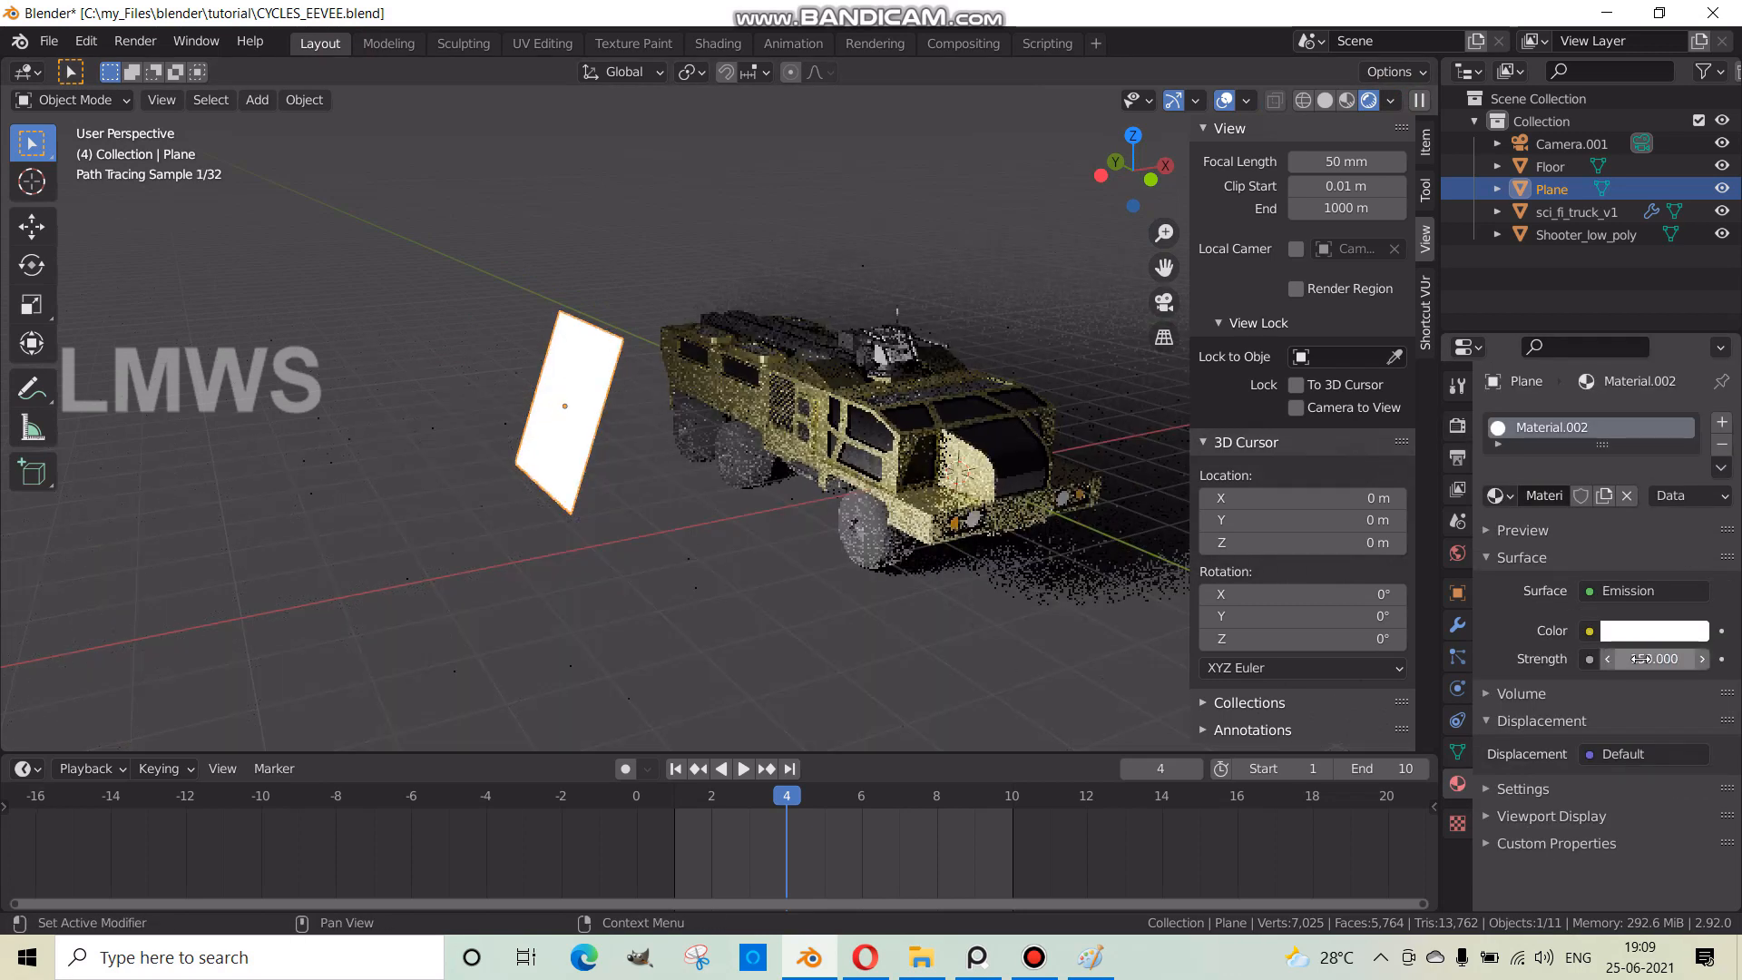
- Try an orange emission color on the plane, change it to pale pink, and view the lit truck from the front
click(1654, 630)
click(1579, 448)
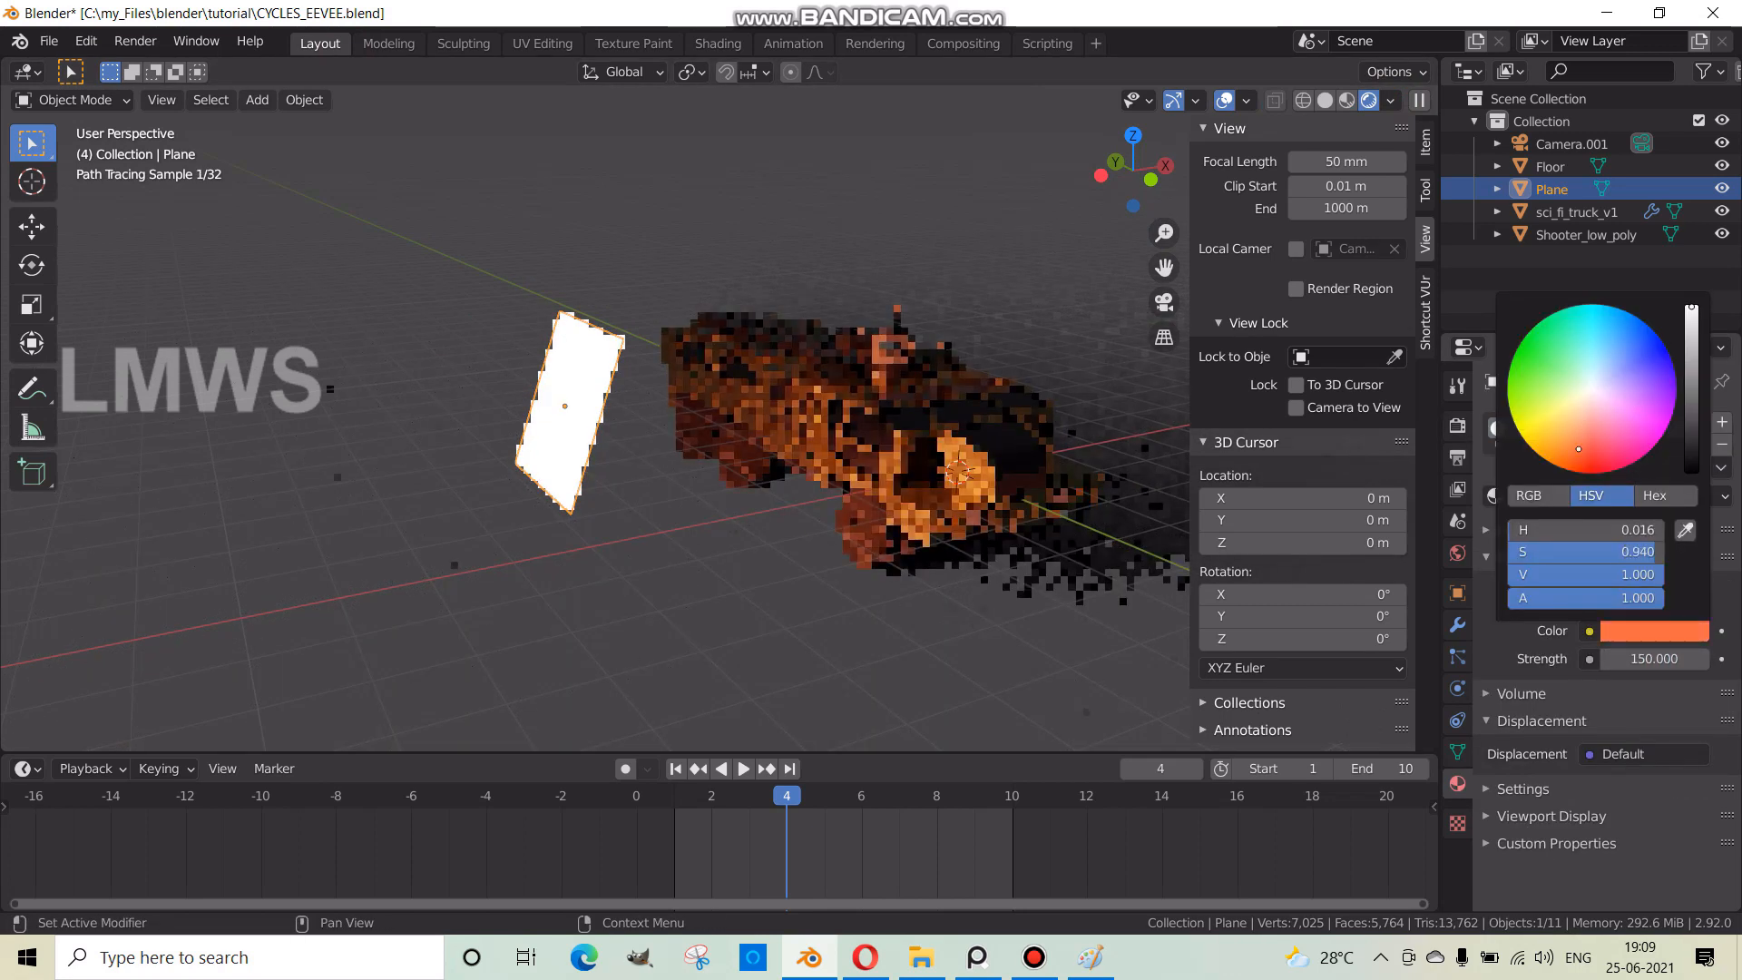
drag(1579, 449, 1593, 400)
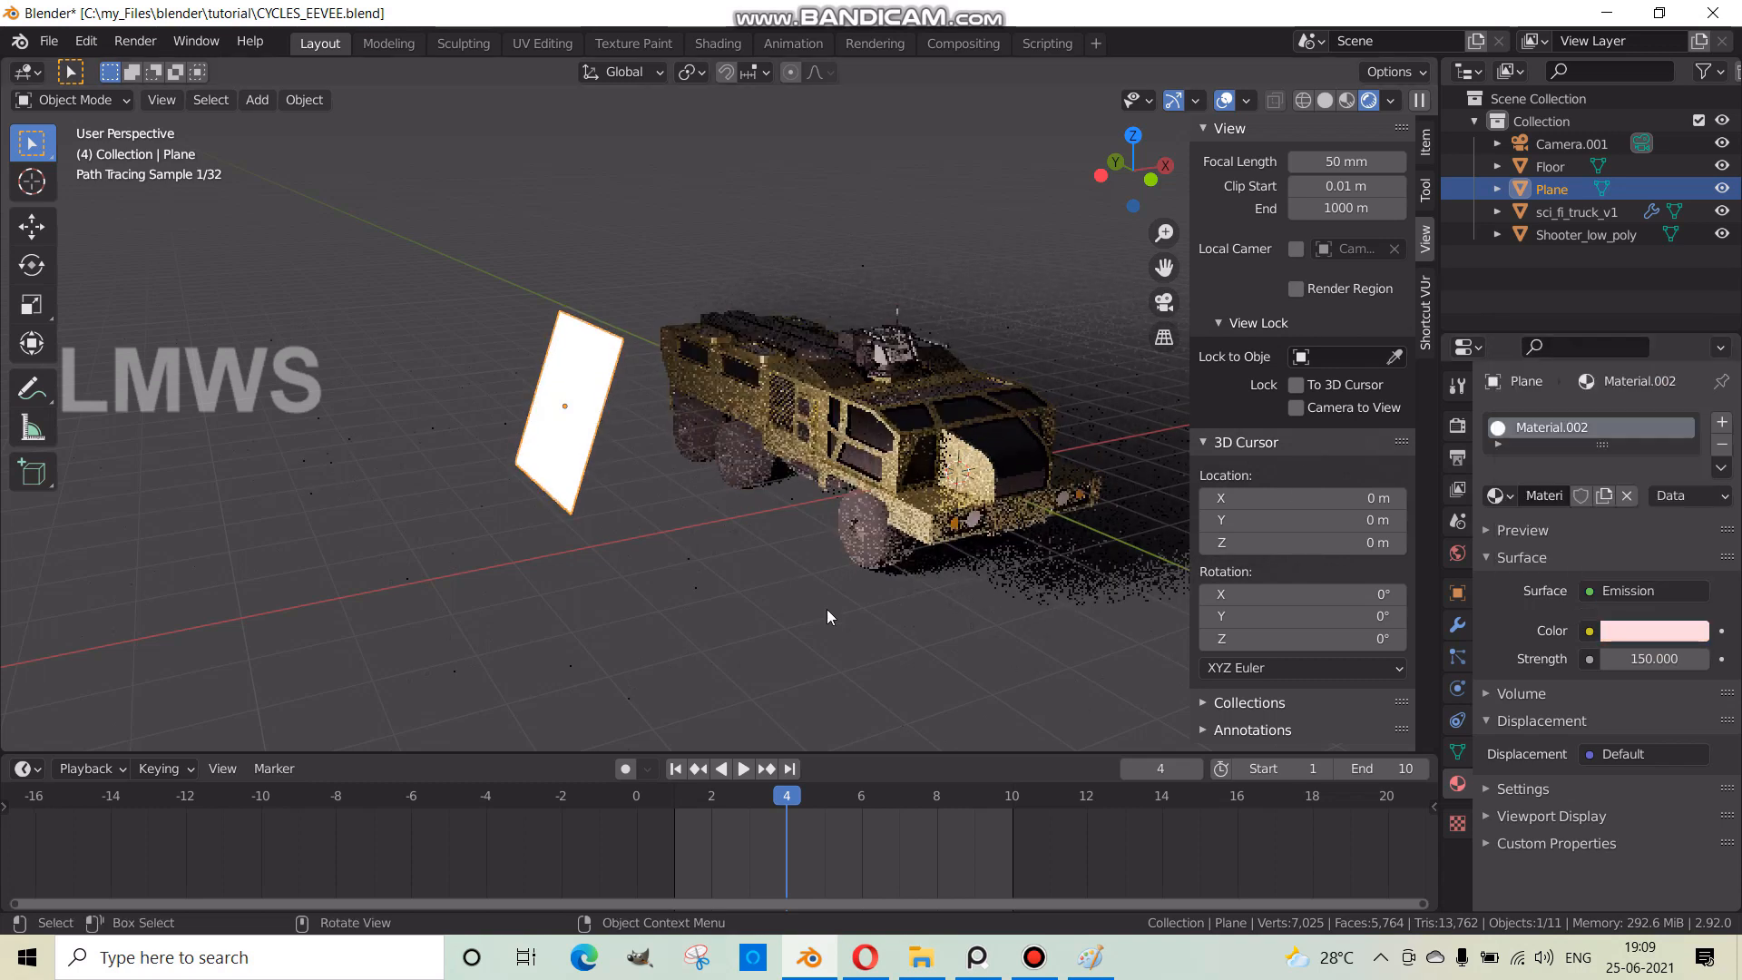
middle_drag(827, 617, 494, 525)
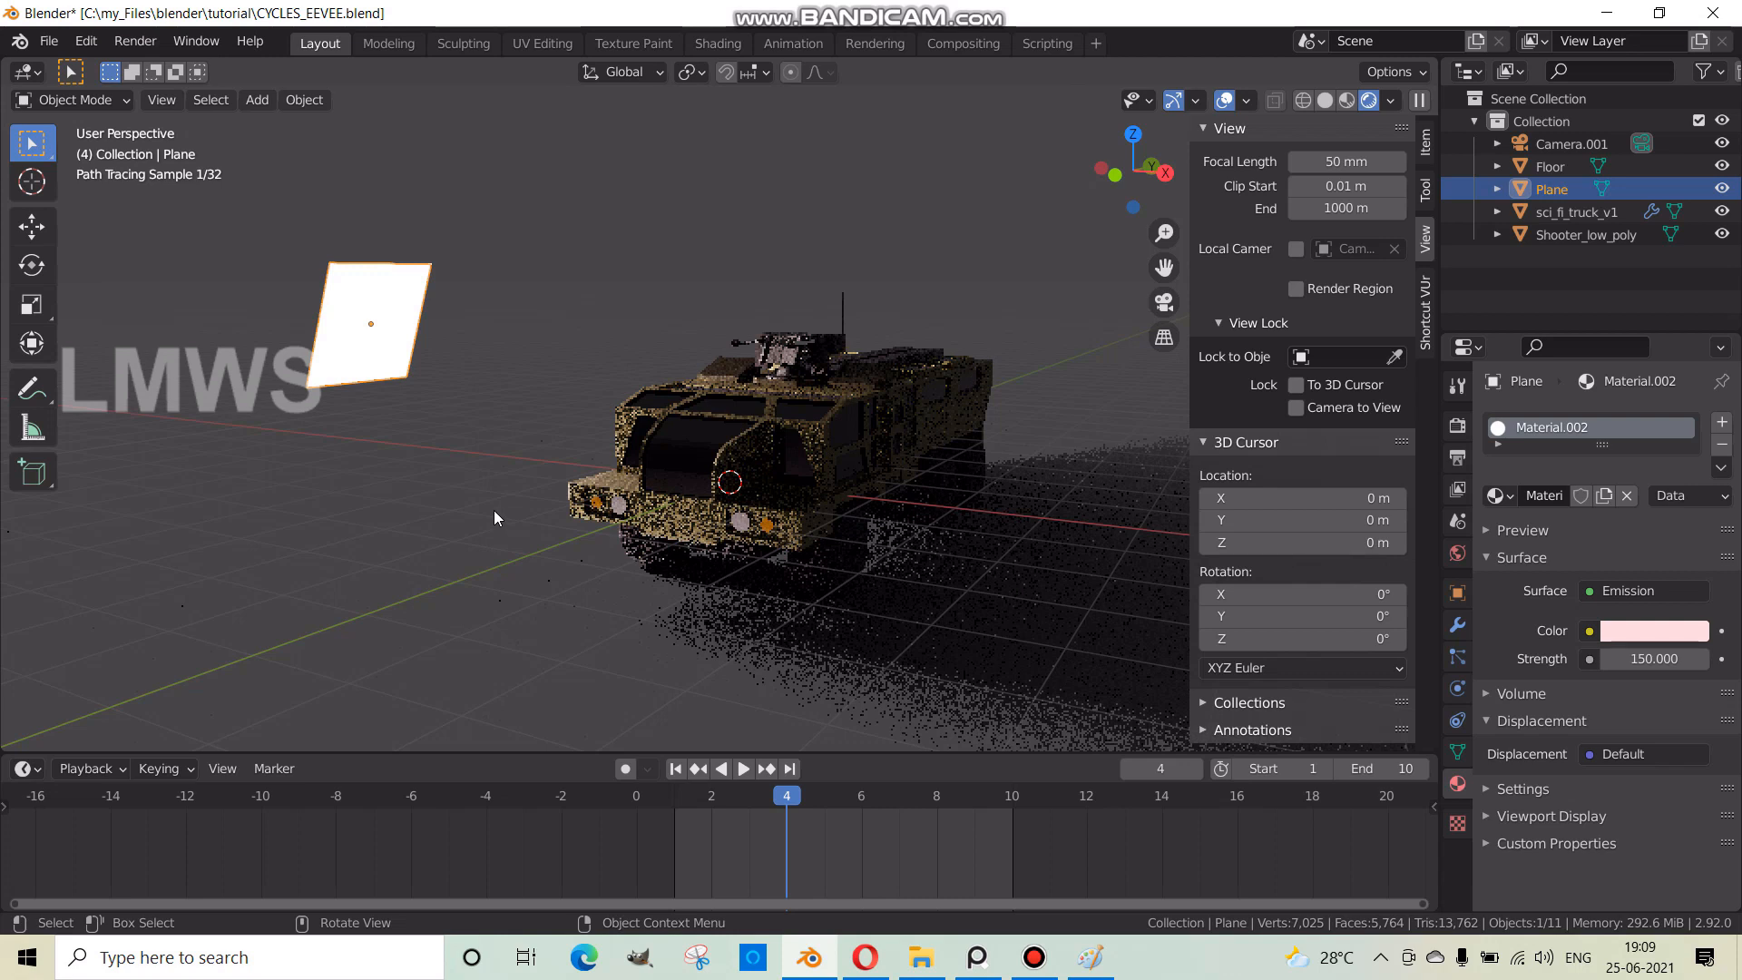
click(1035, 962)
middle_drag(678, 573, 738, 577)
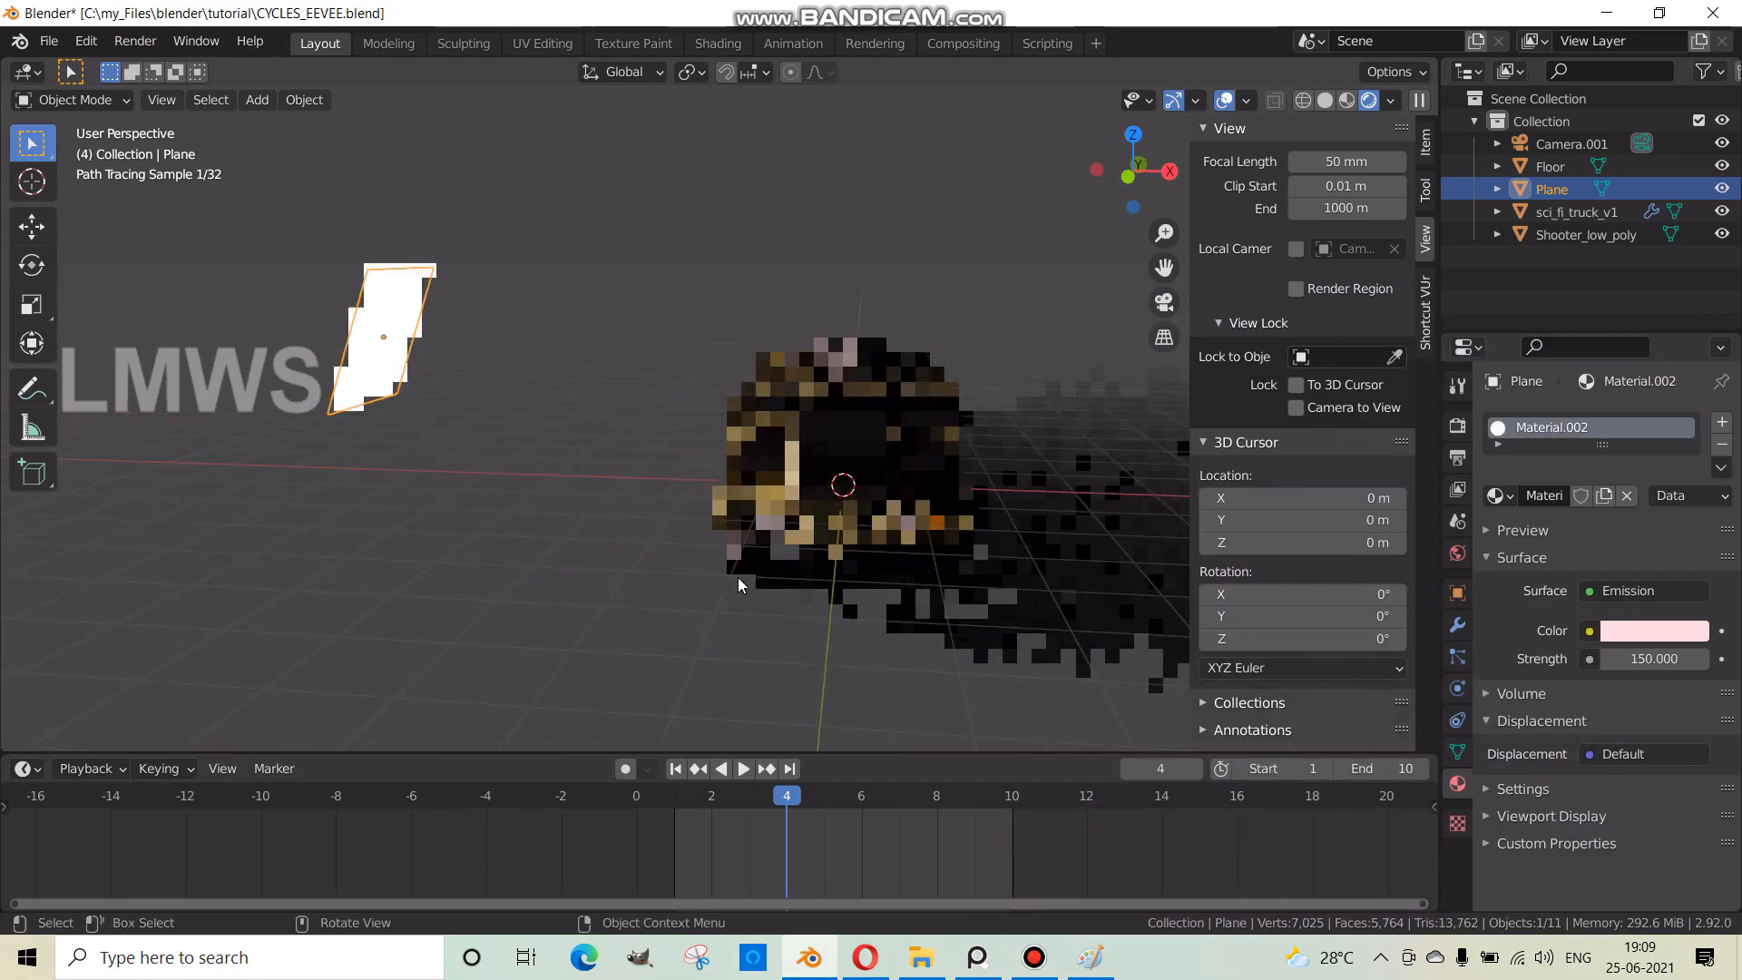
- Change the render engine to Eevee and view the truck beside the emissive plane from several angles
click(1457, 426)
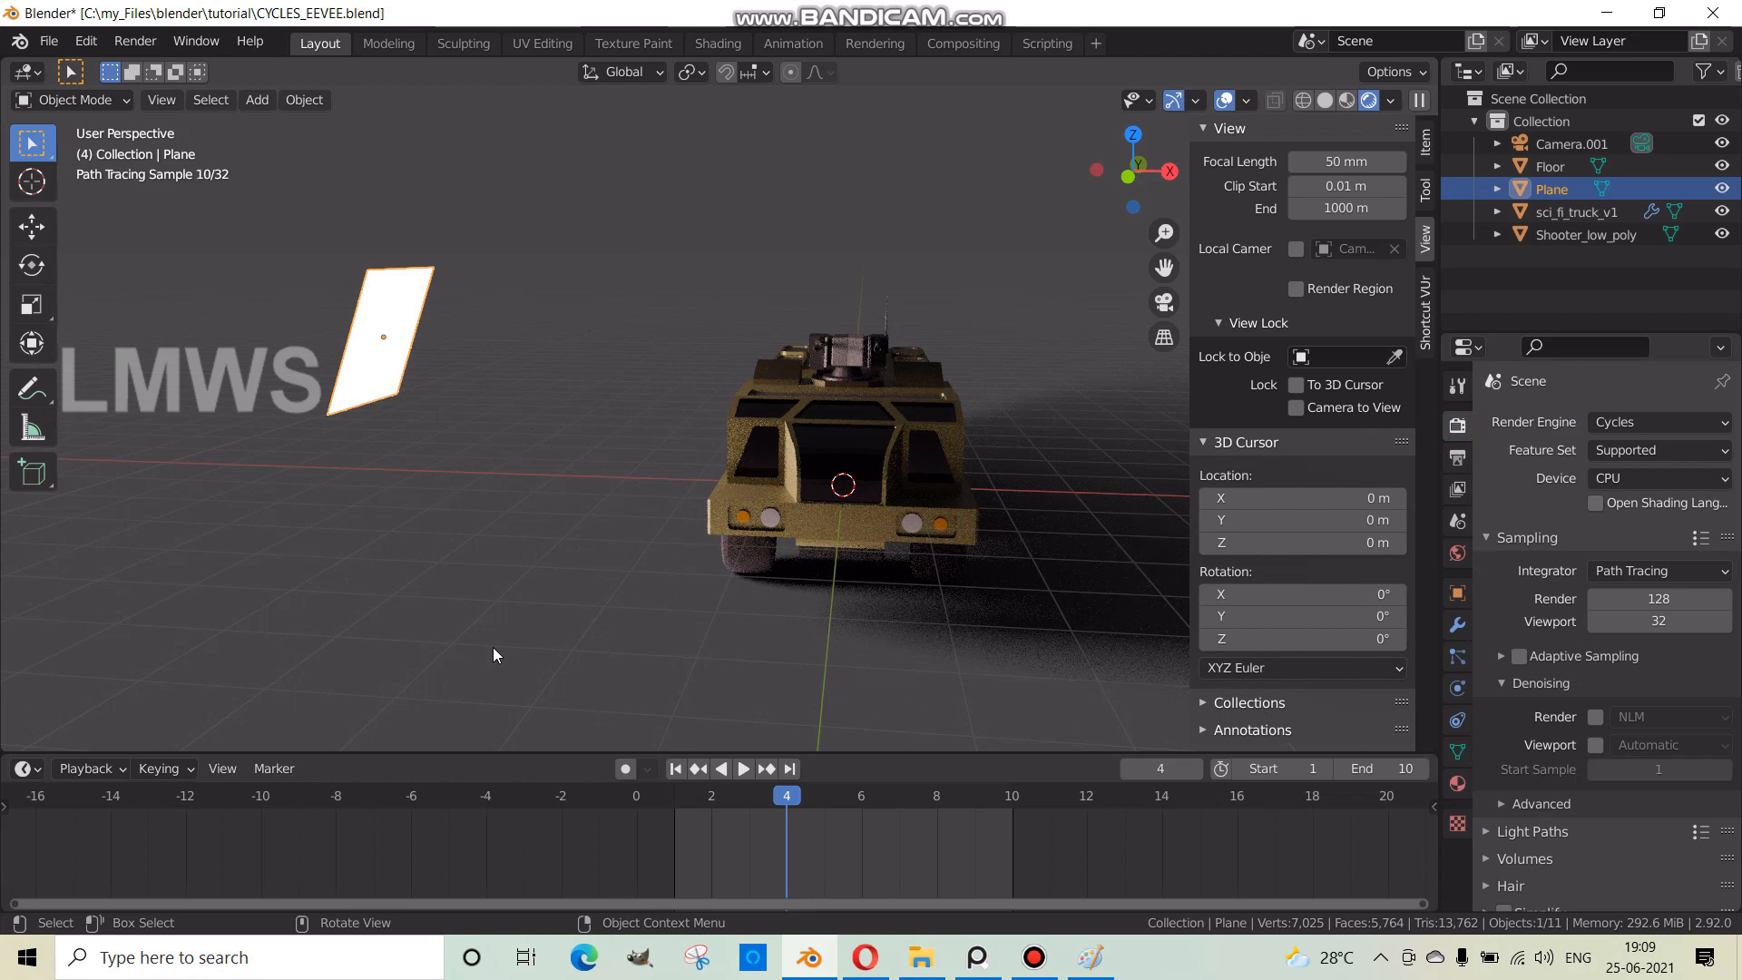
middle_drag(762, 602, 748, 608)
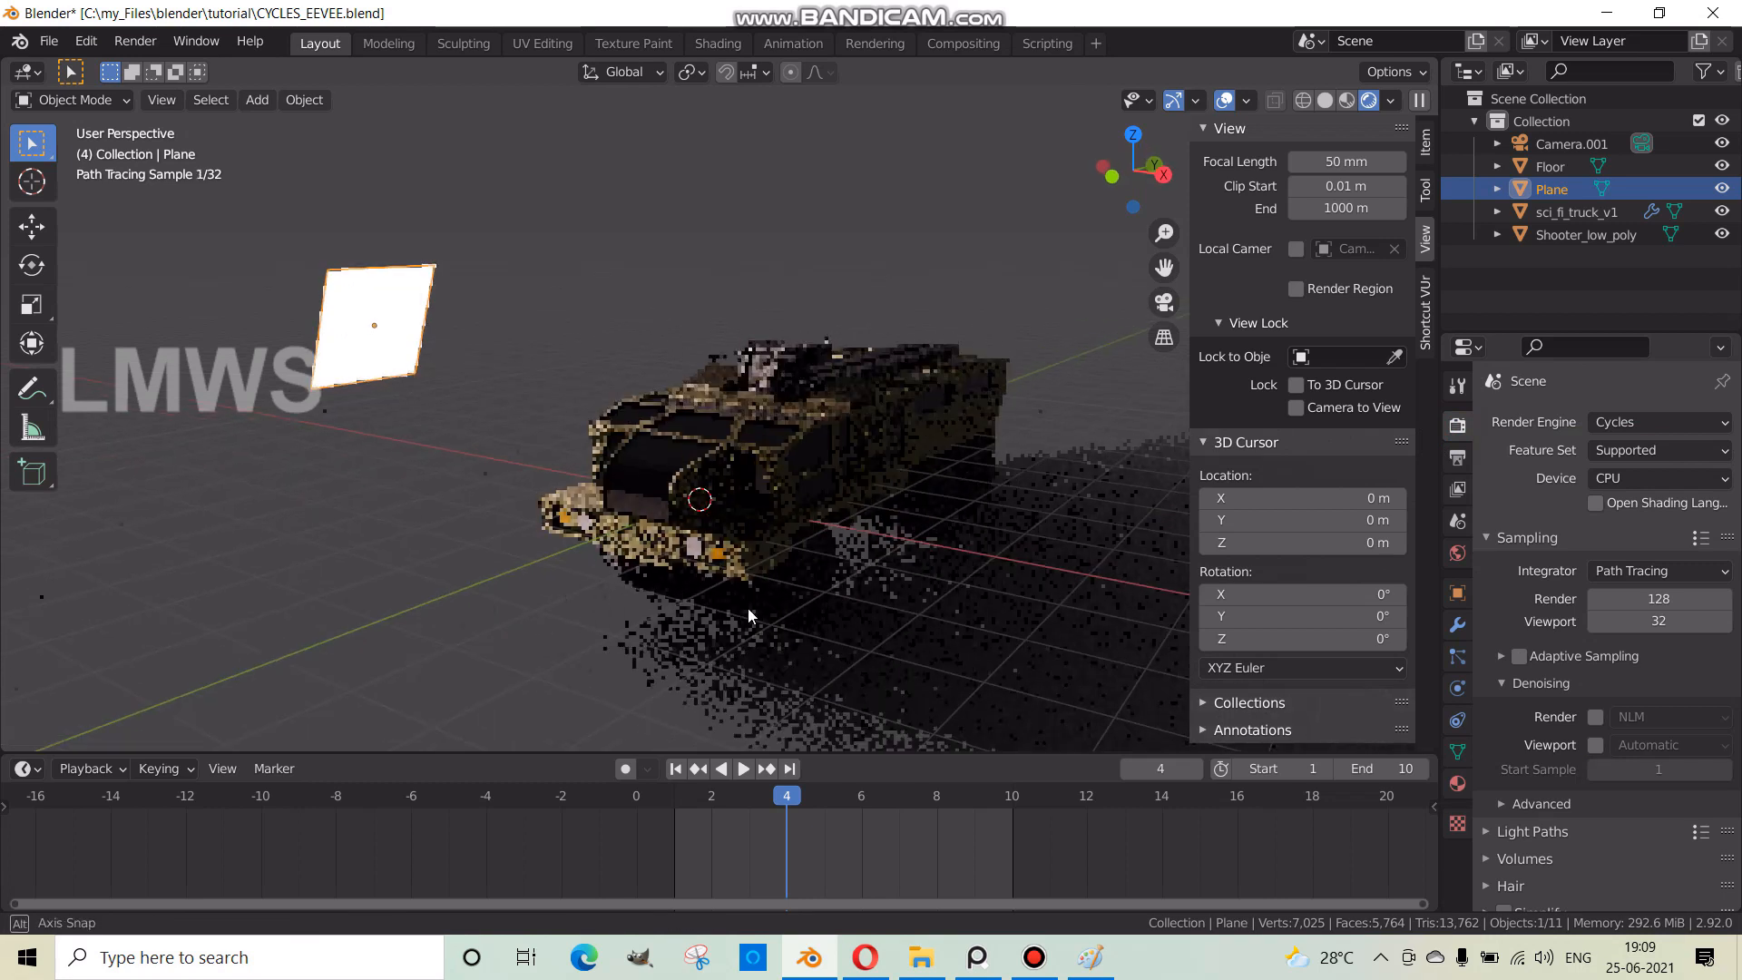
click(1615, 420)
click(1614, 448)
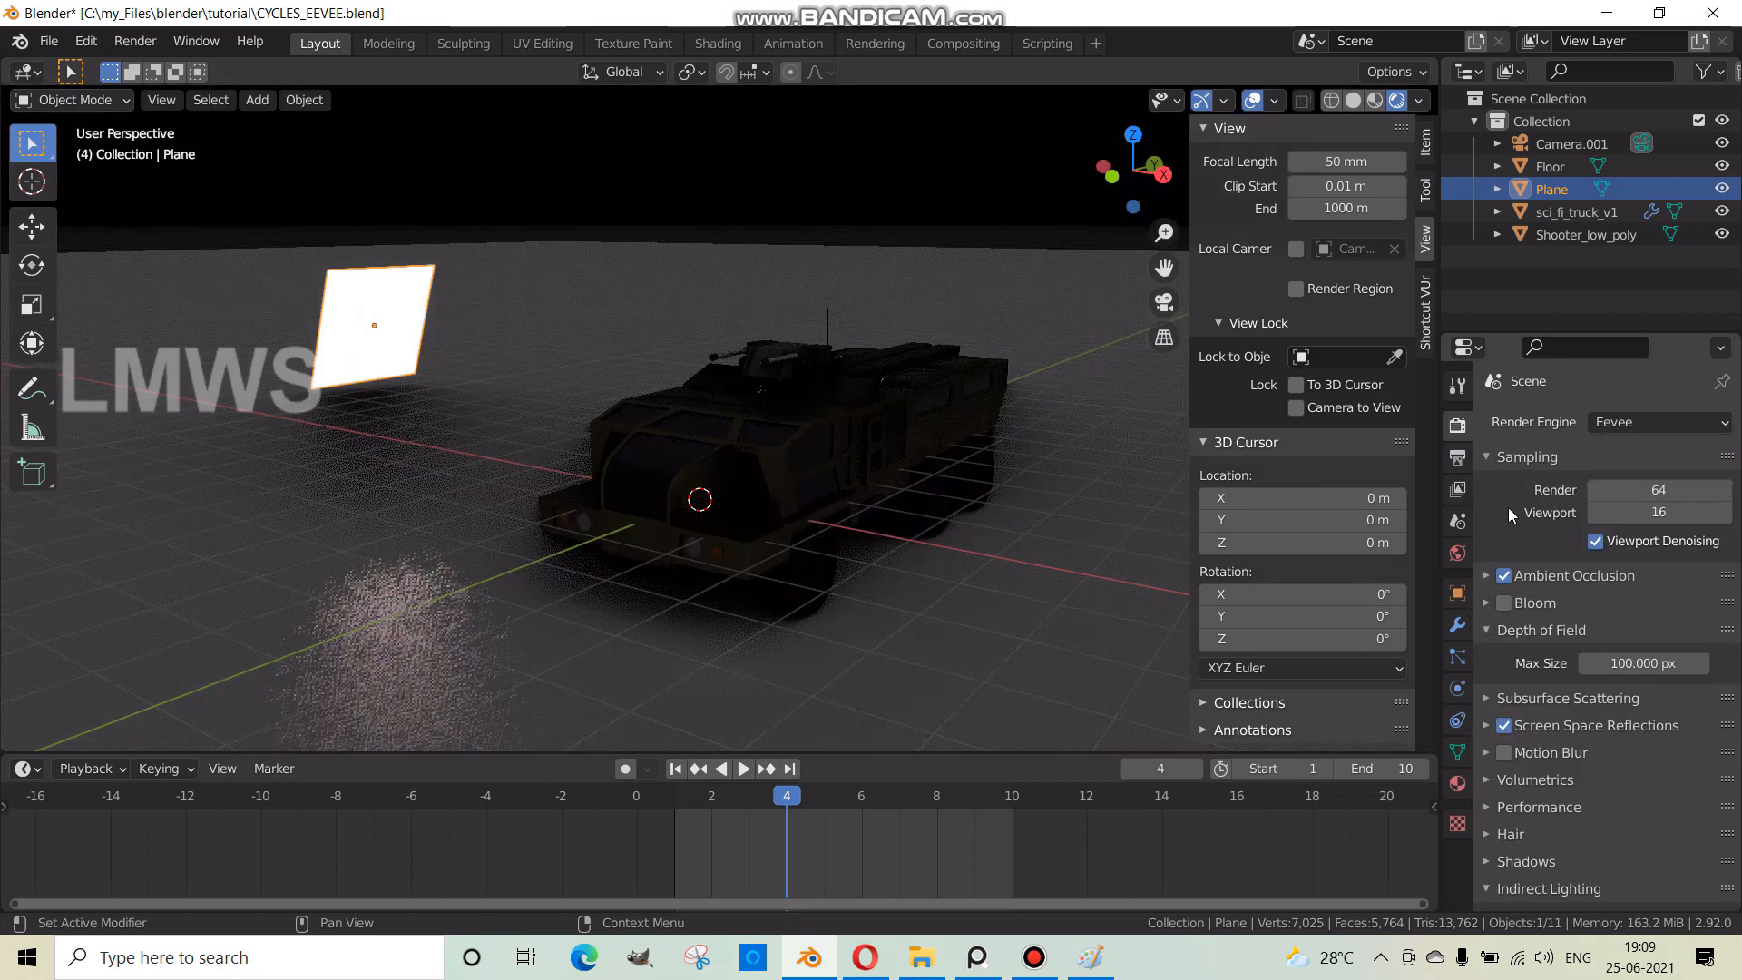
middle_drag(682, 592, 868, 597)
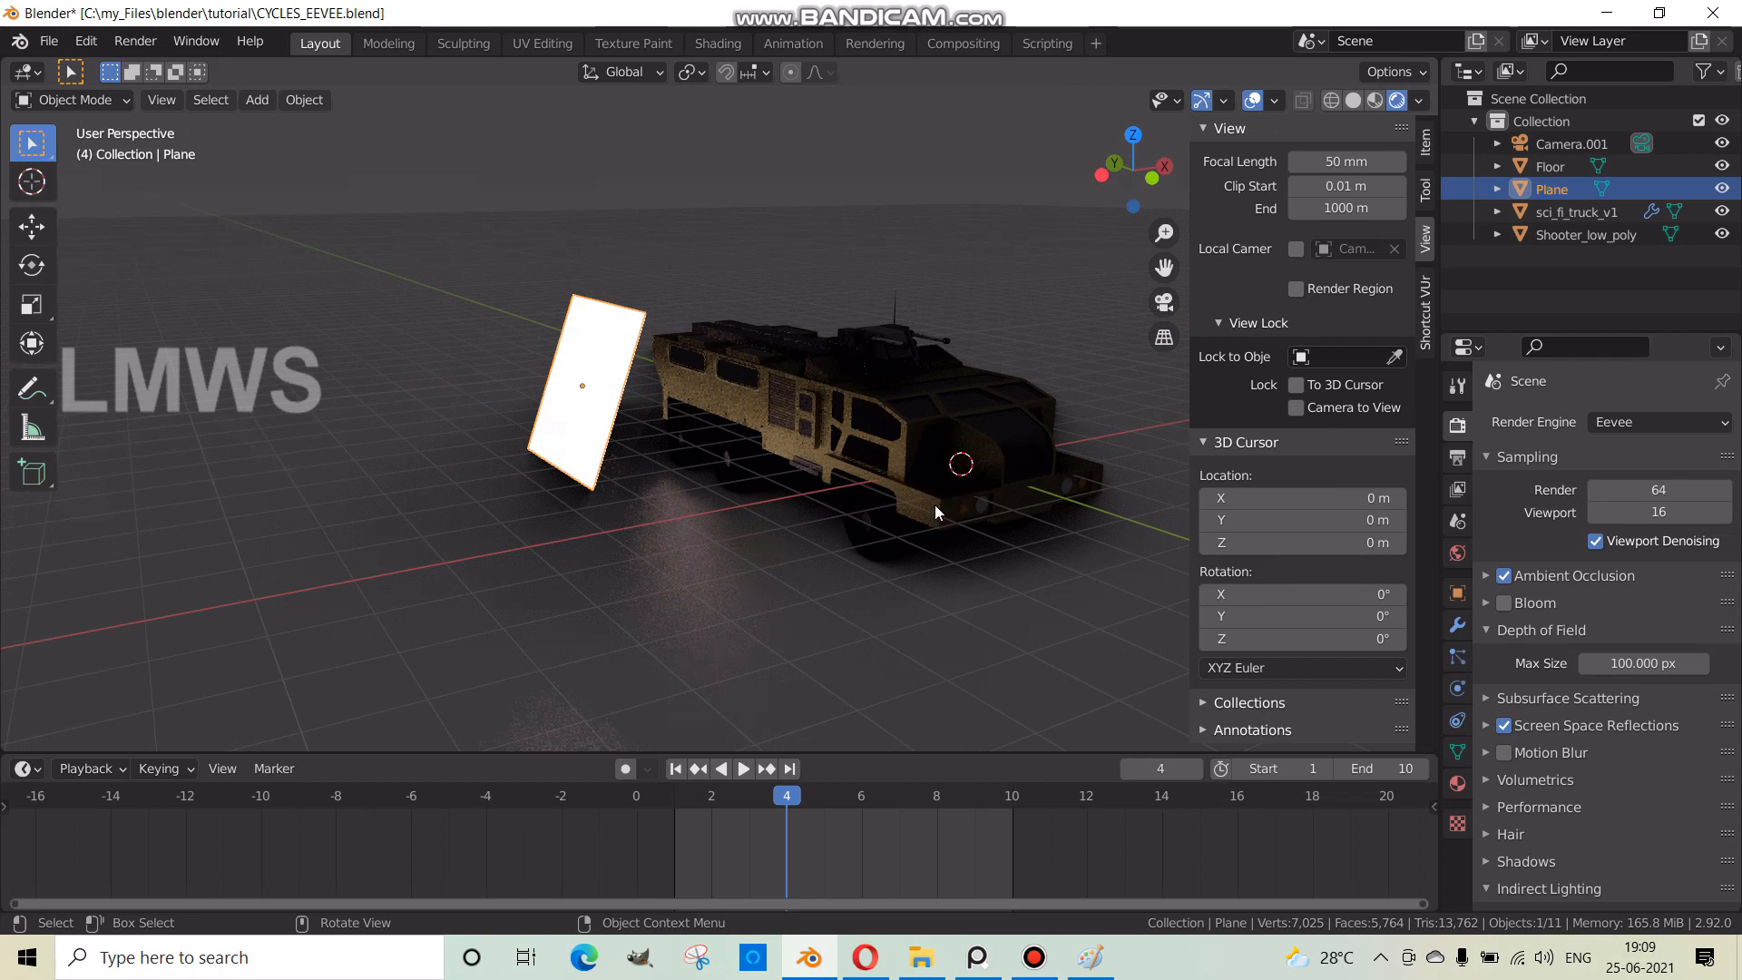
middle_drag(935, 505, 572, 498)
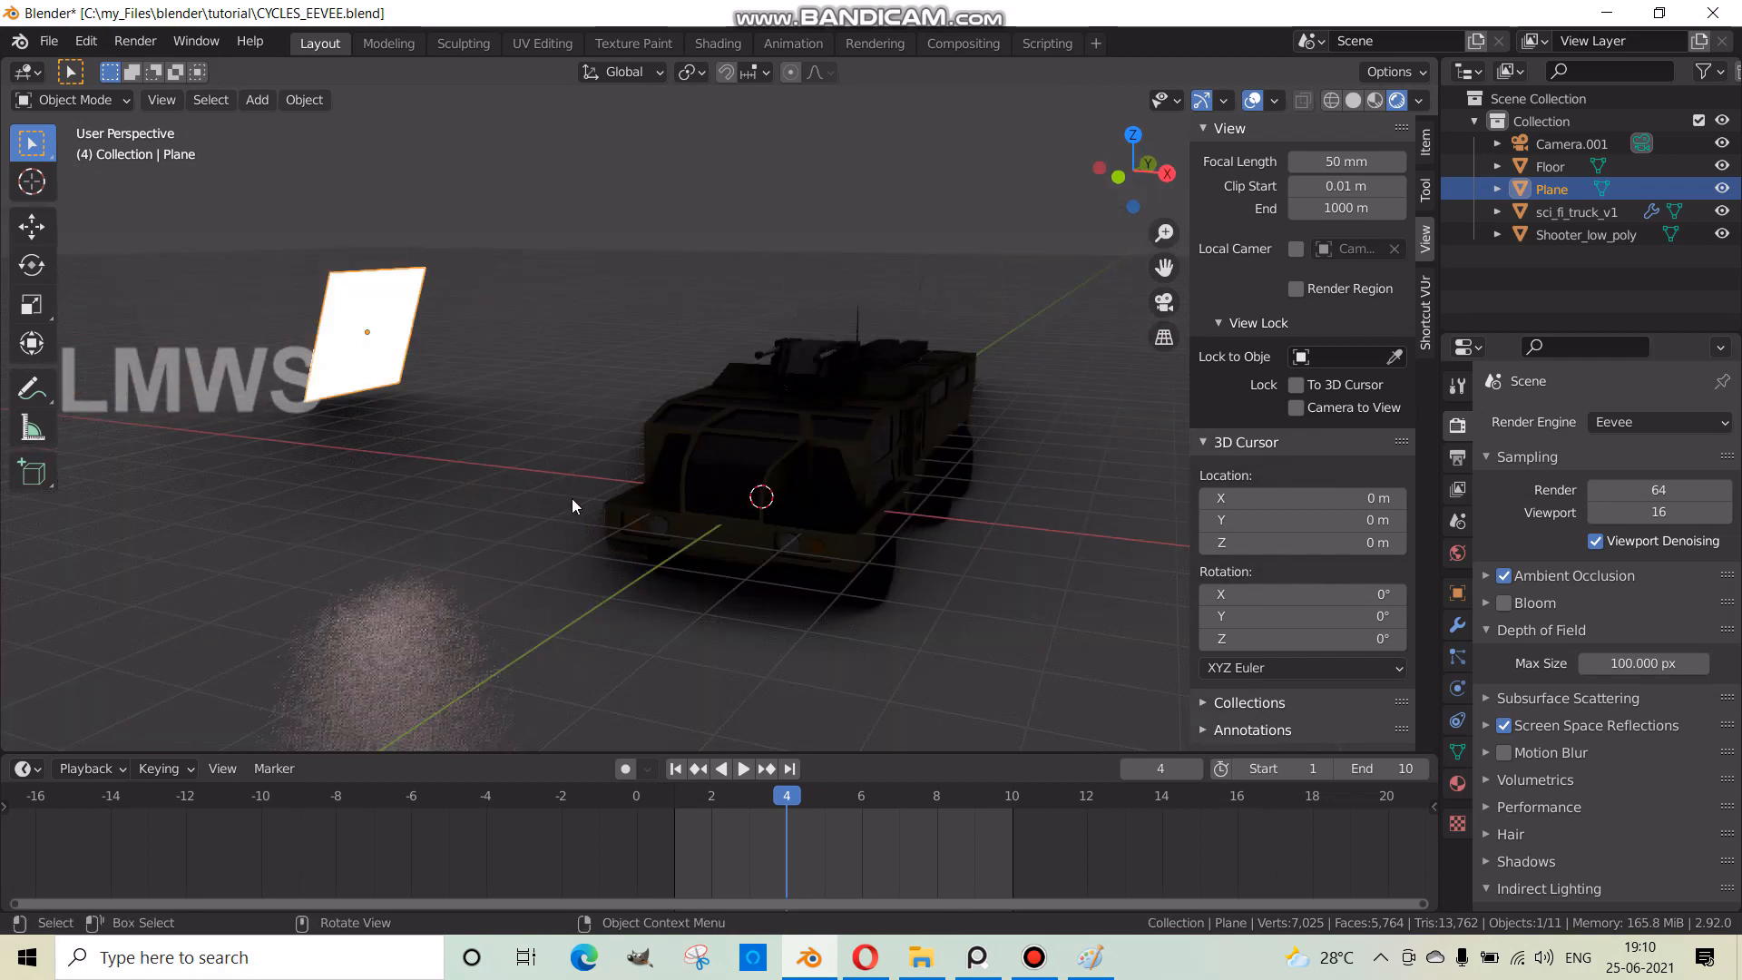
- Enable Bloom for the emissive plane's glow, turn it off for comparison, and enable it again
scroll(590, 478, down, 2)
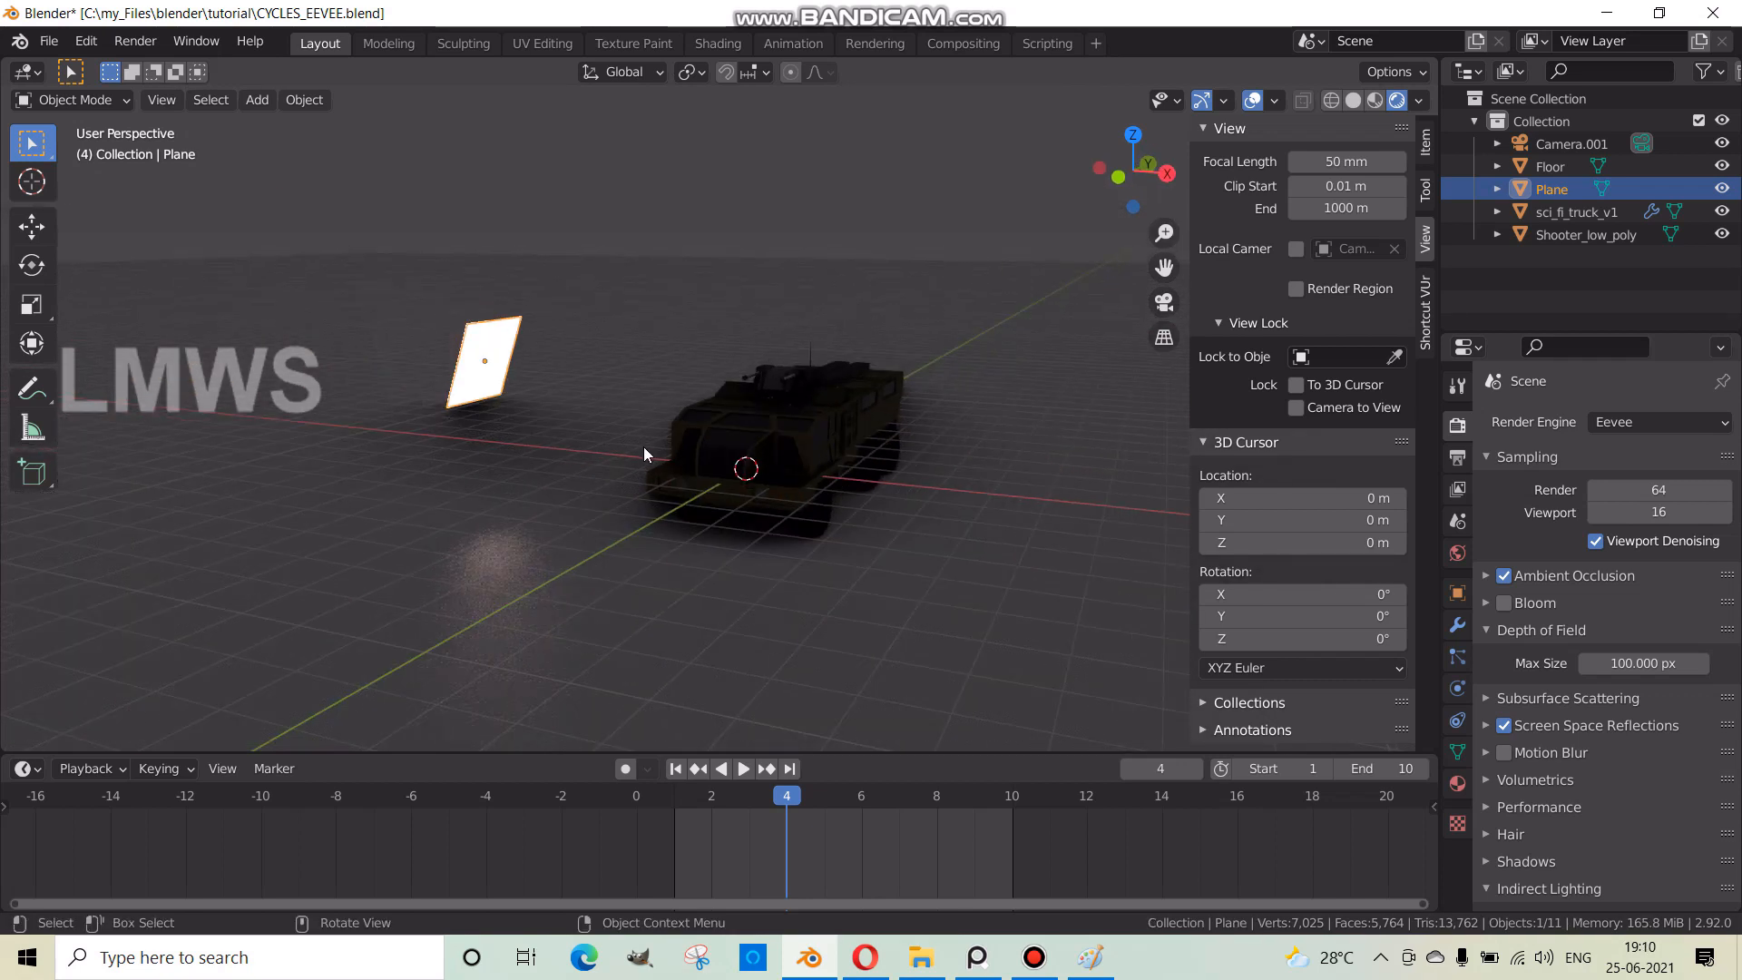
scroll(622, 439, up, 2)
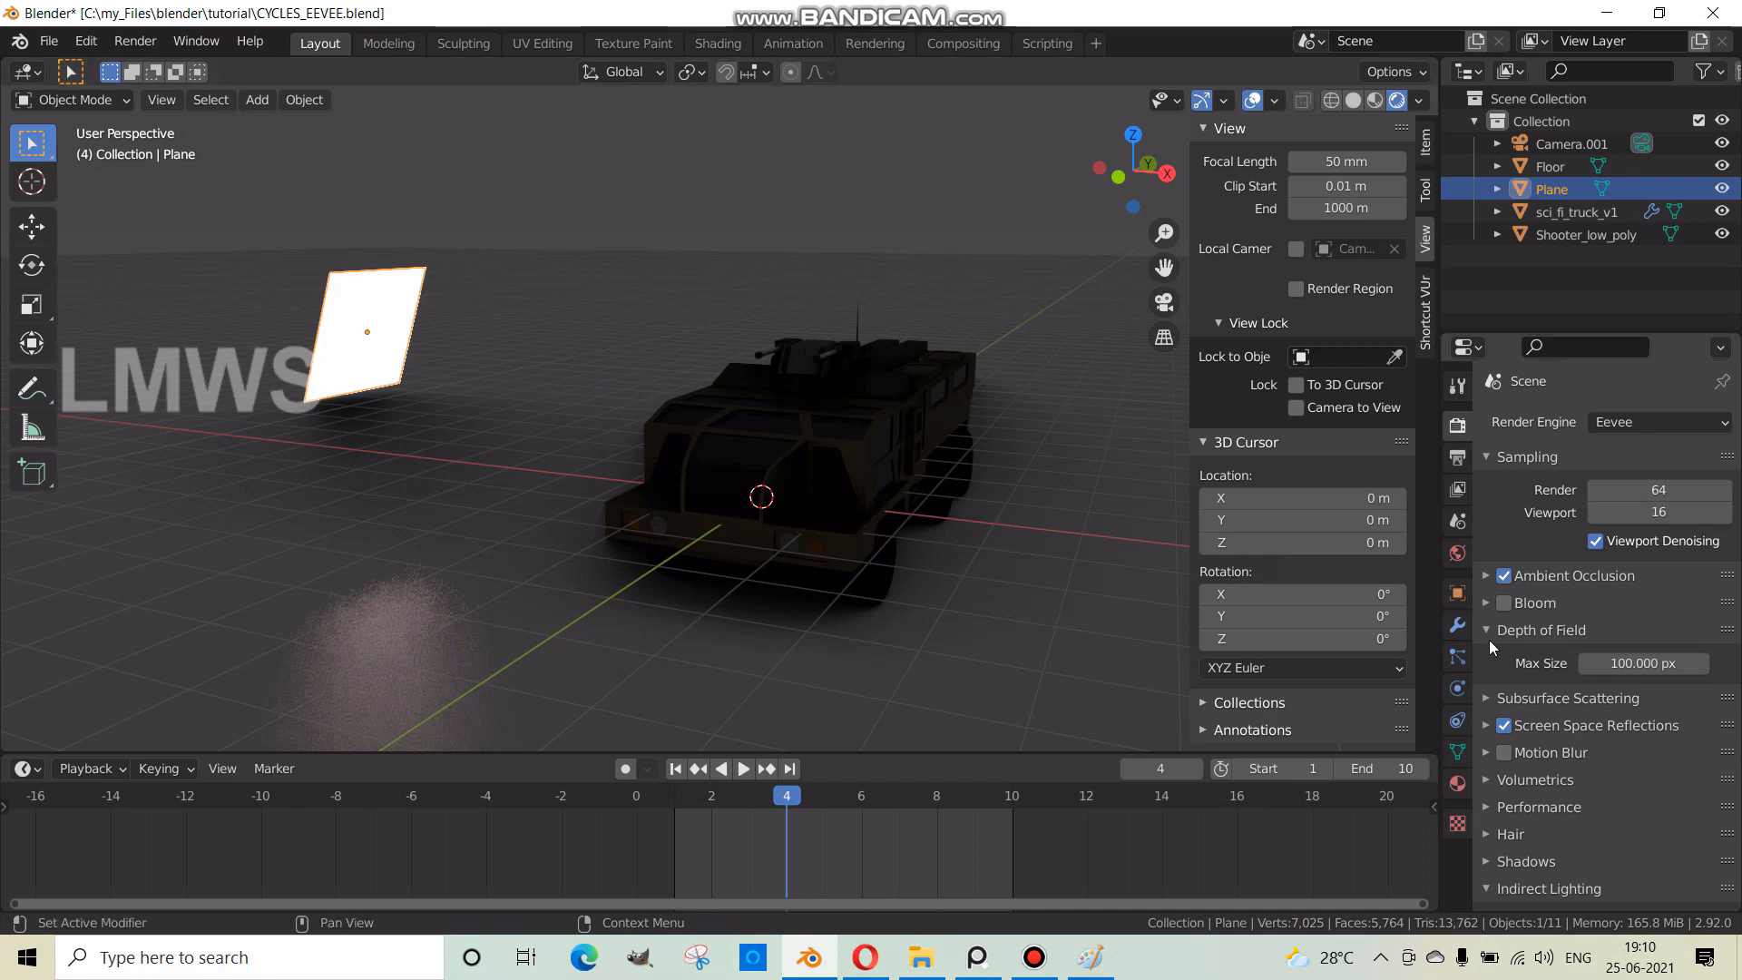
click(1505, 603)
scroll(411, 481, down, 1)
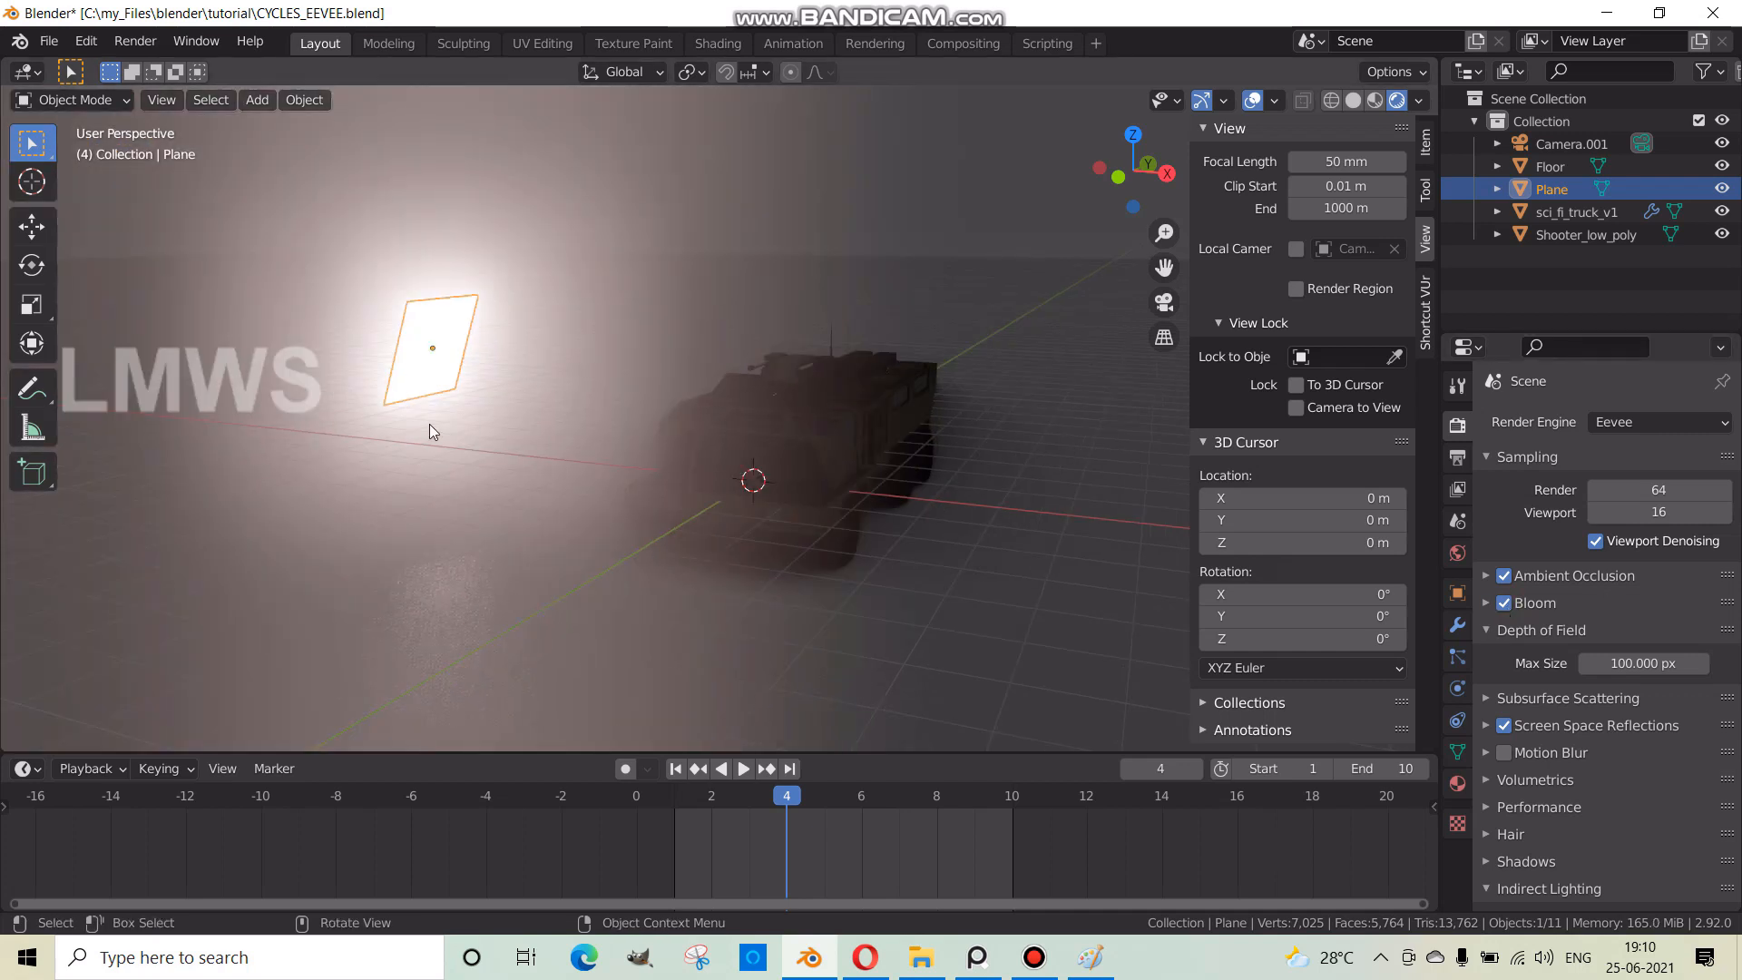
scroll(431, 428, up, 1)
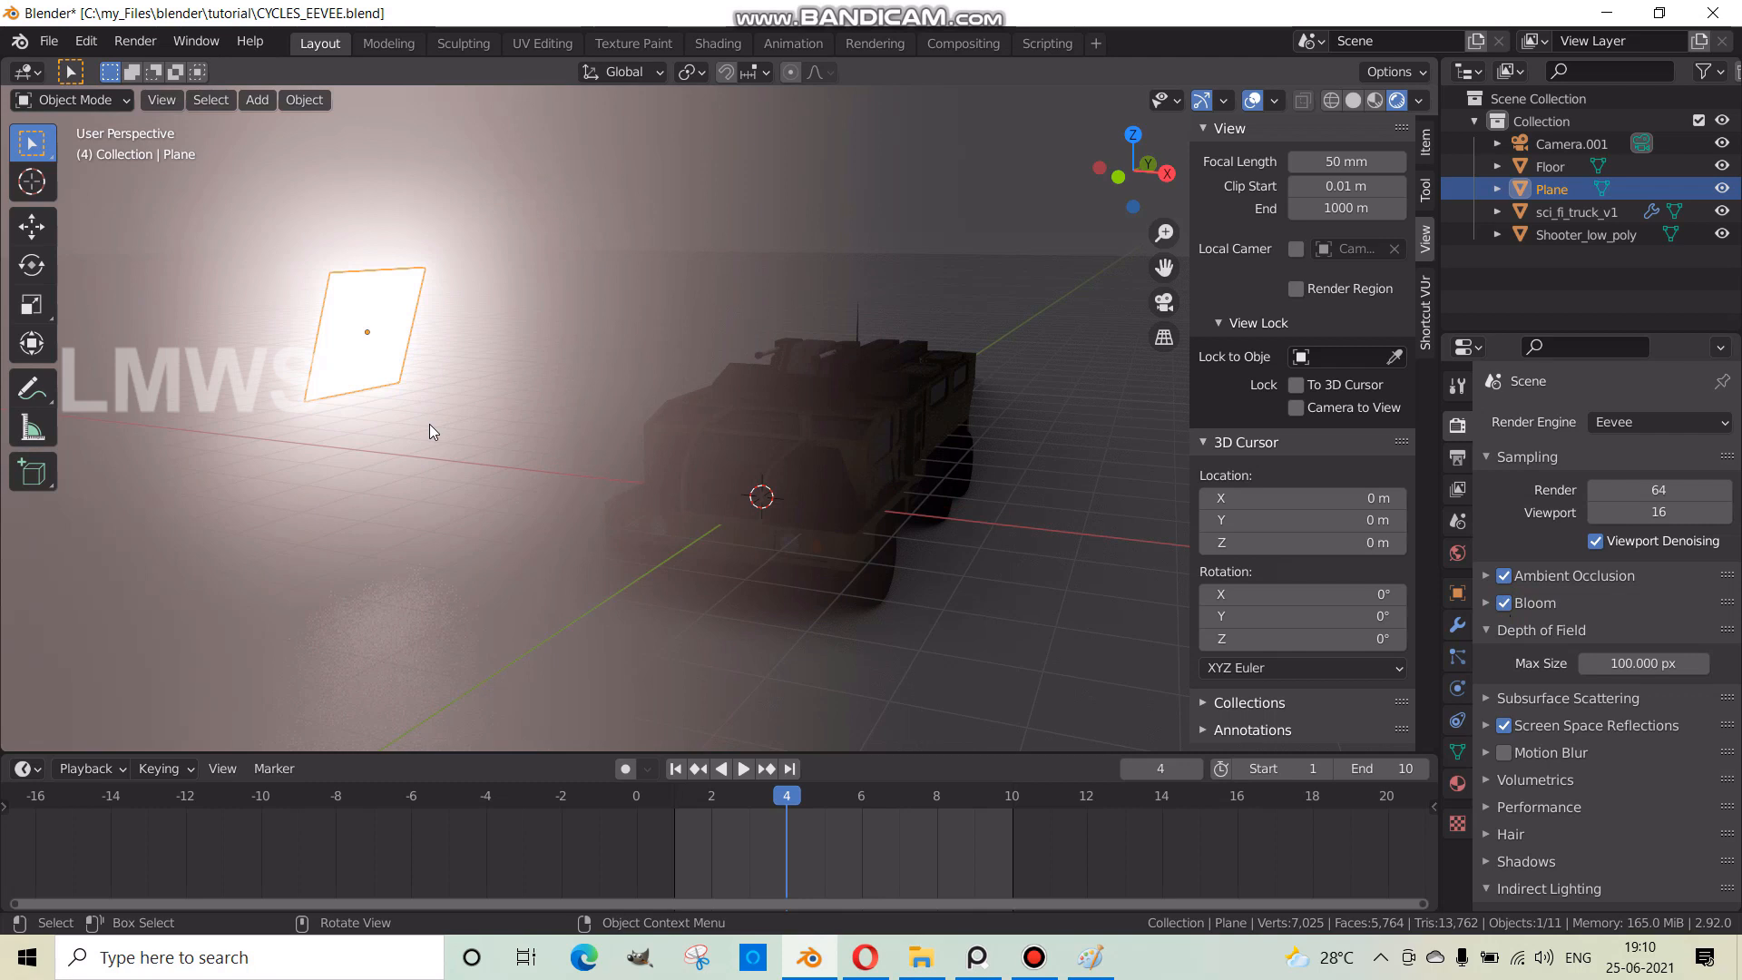
click(1504, 604)
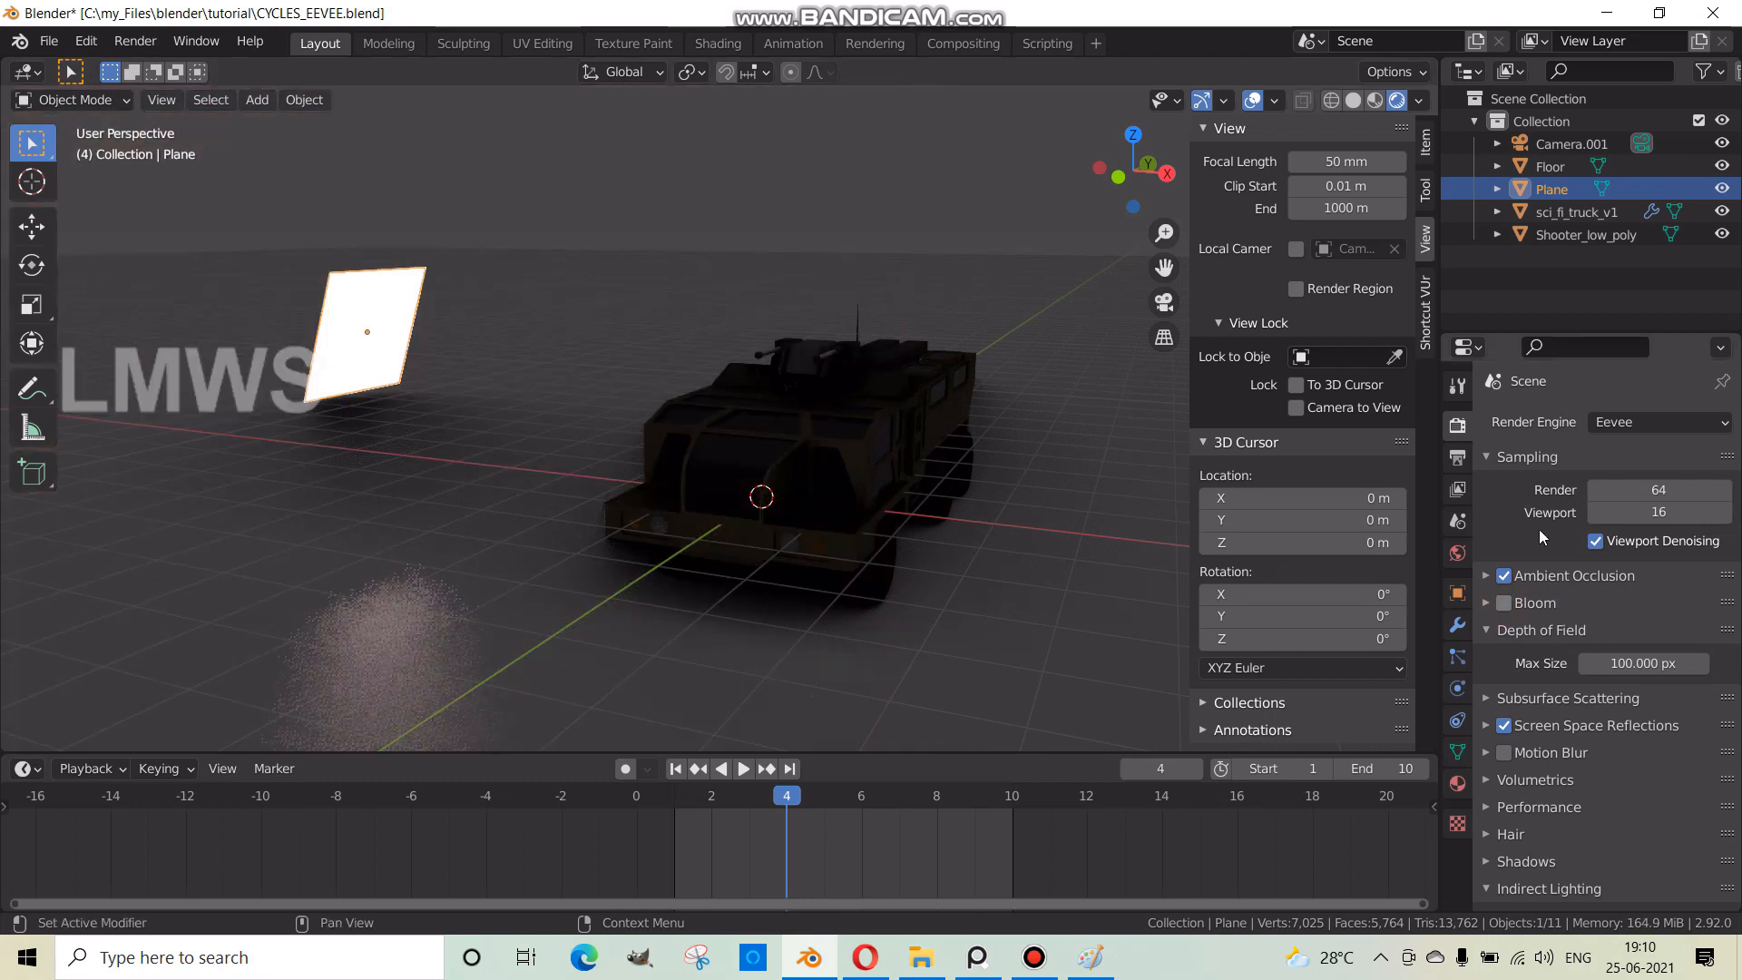
click(1638, 423)
click(1505, 603)
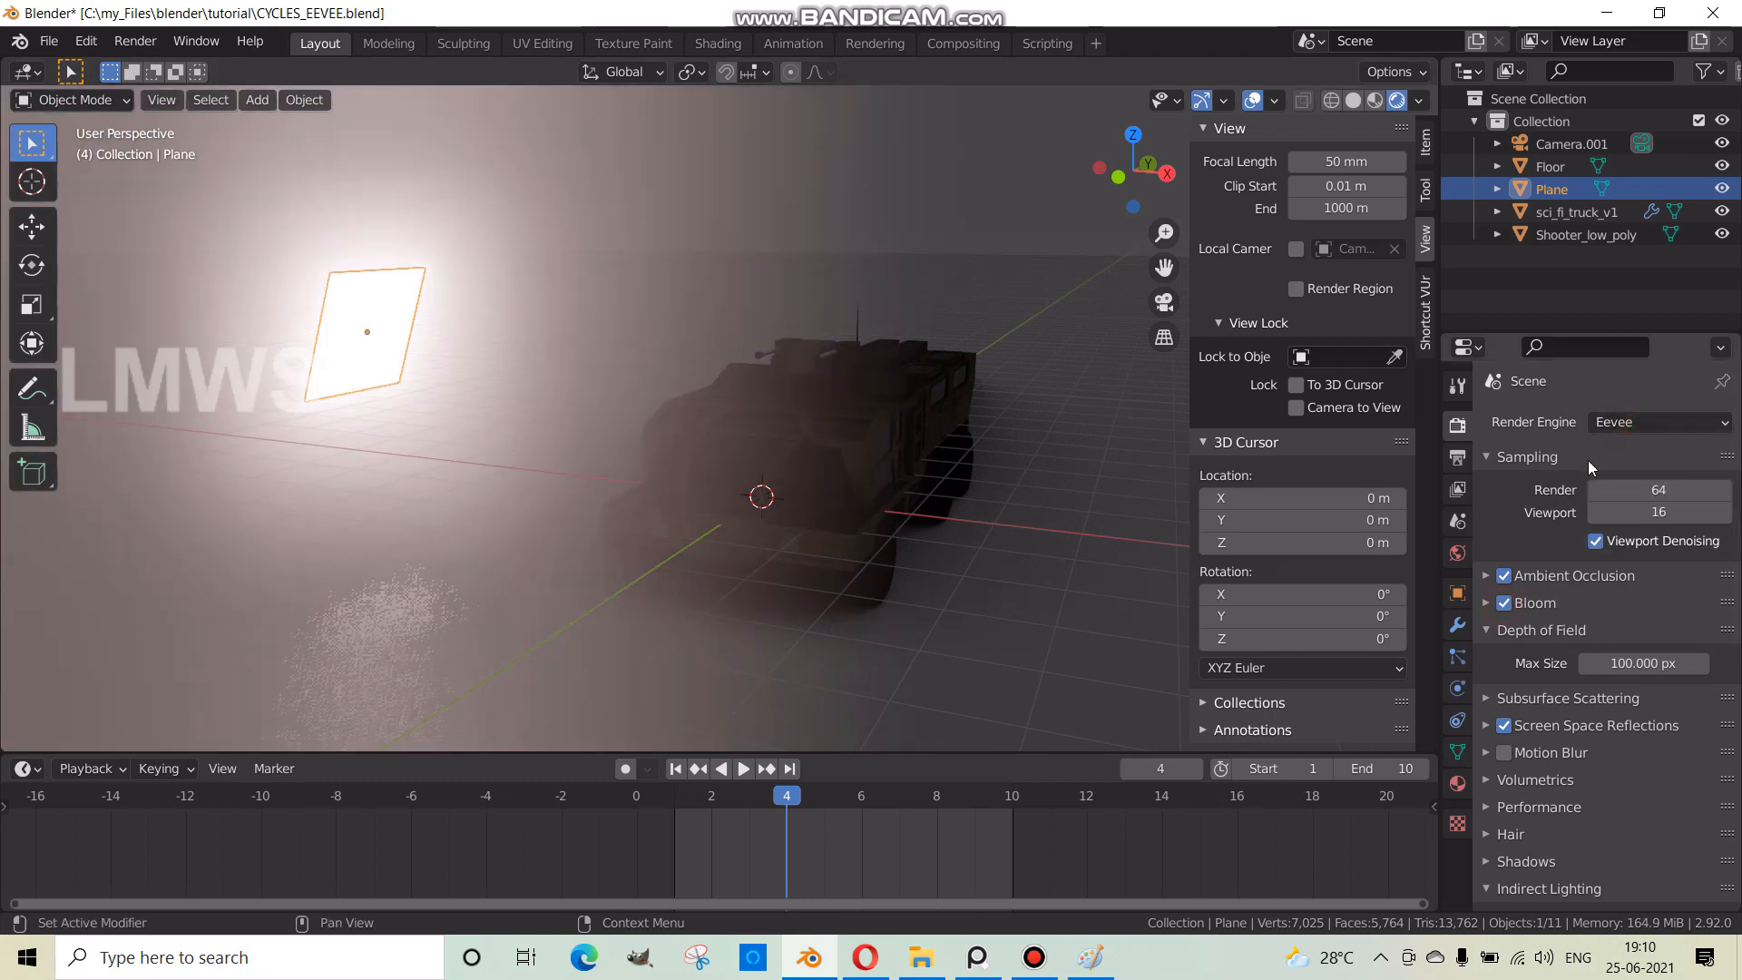
- Change the render engine to Cycles, save the file, and view the lit truck and plane from the front
click(1630, 424)
click(1618, 499)
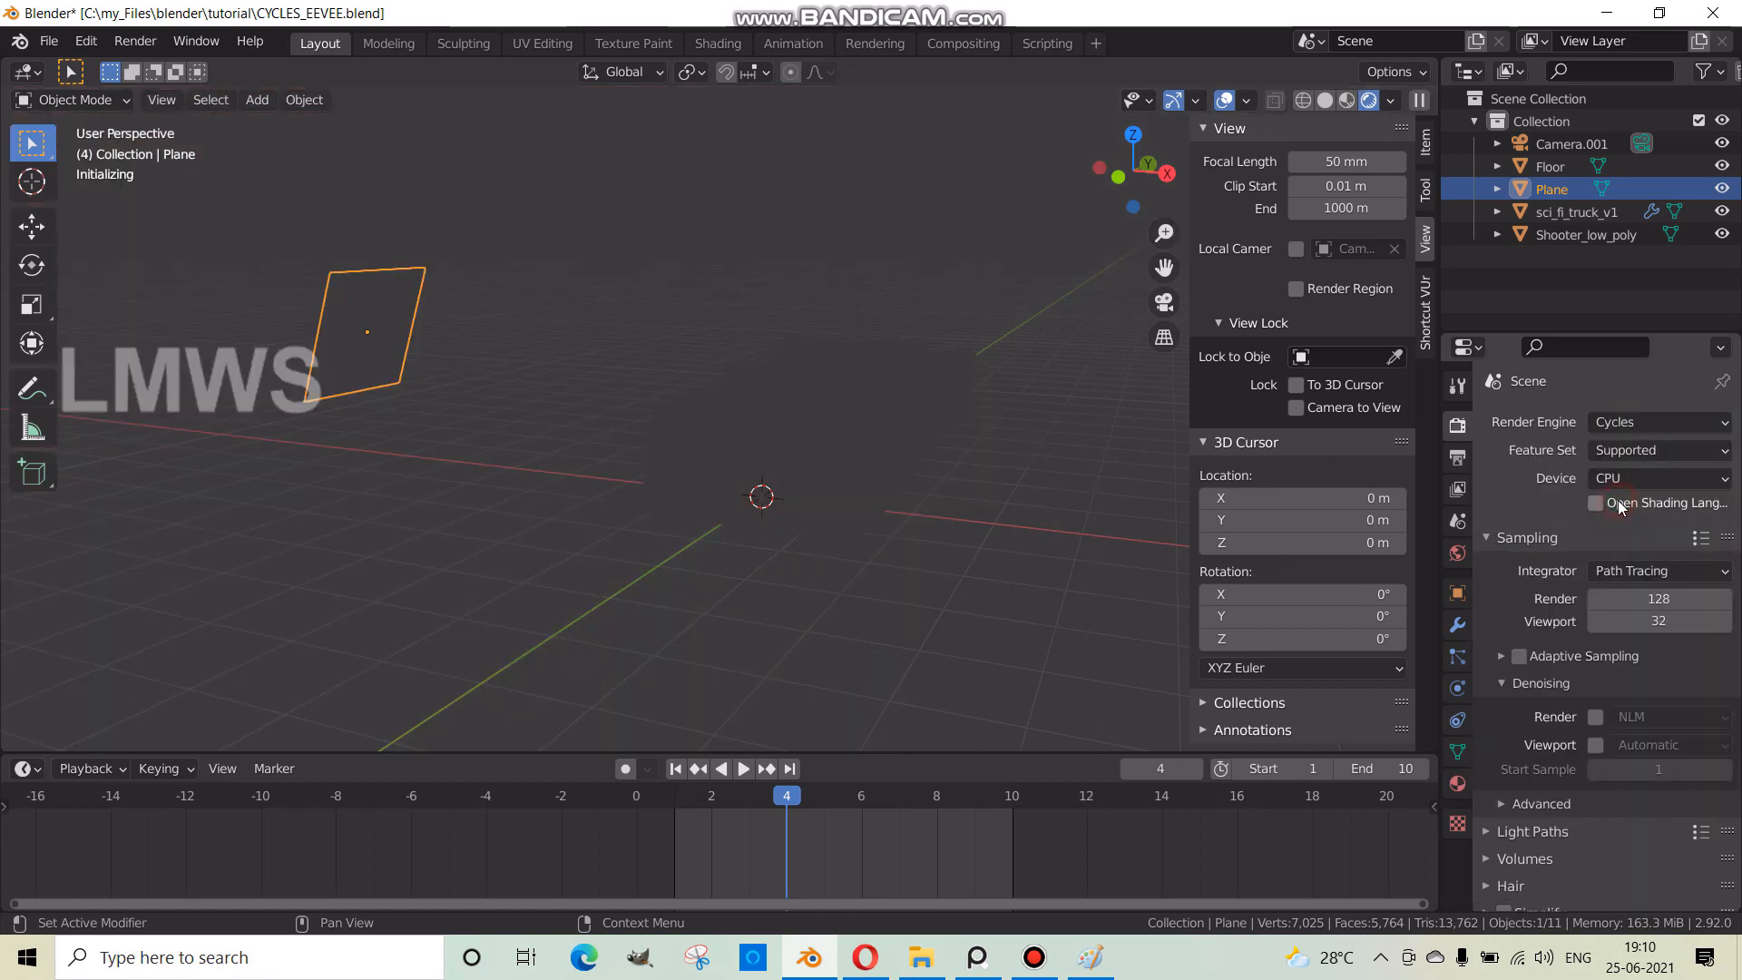
click(965, 46)
click(319, 46)
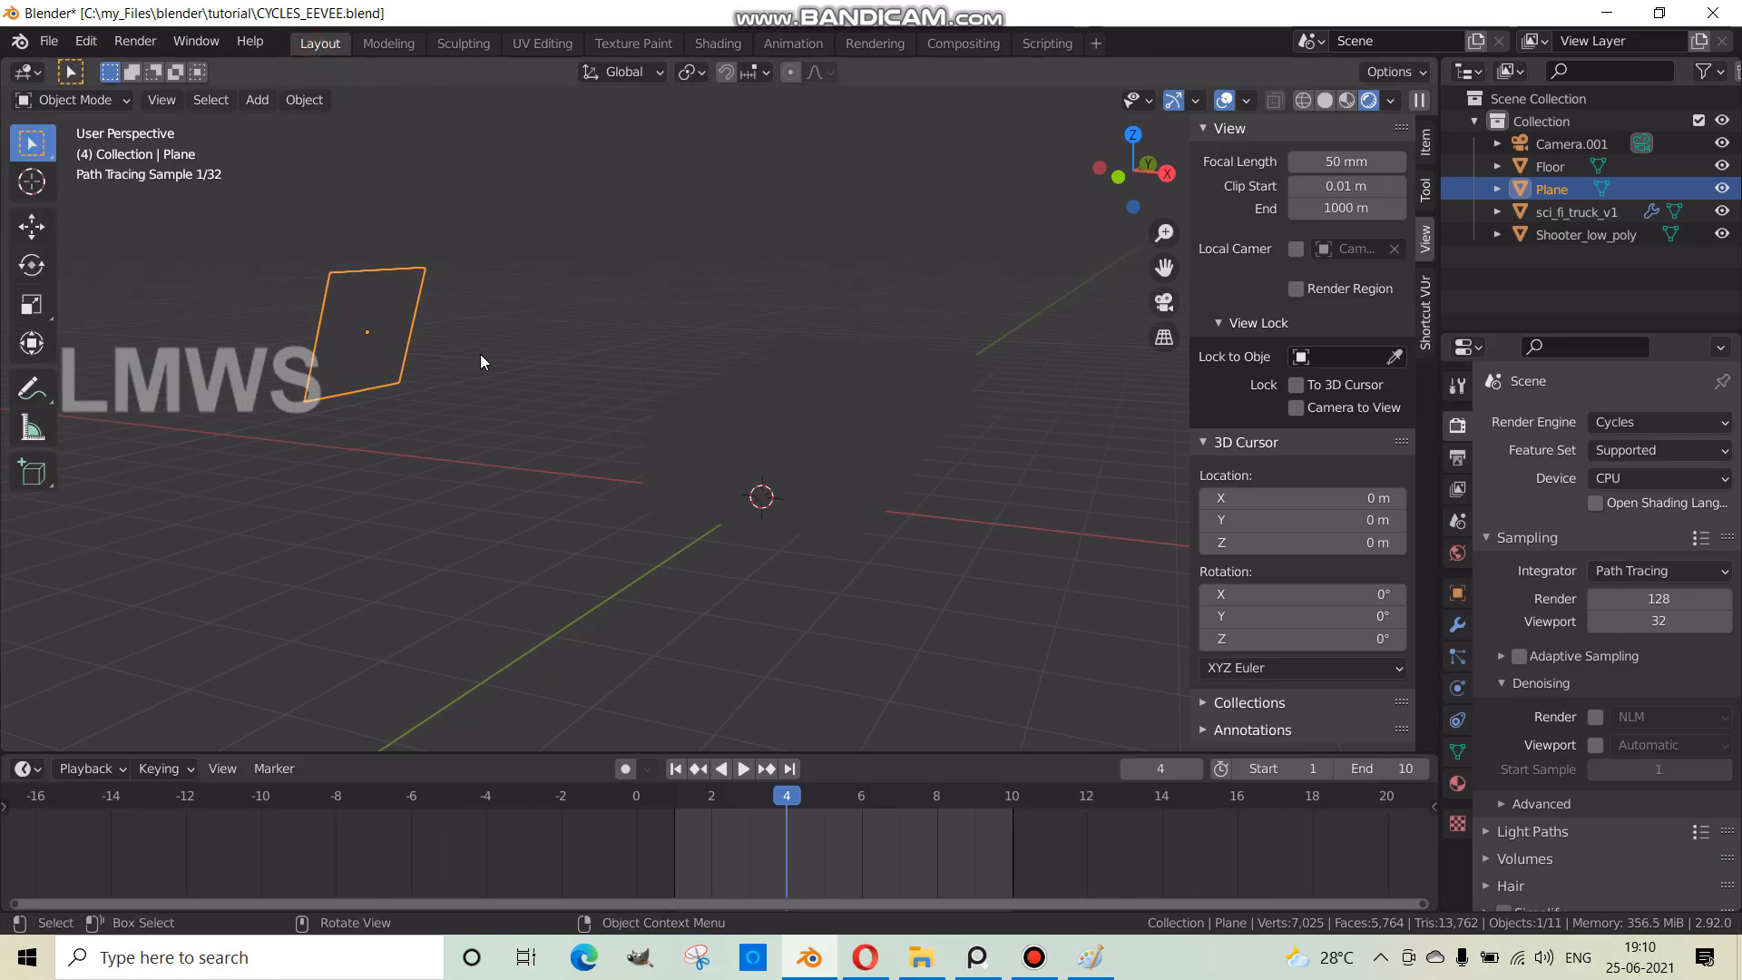
key(ctrl+s)
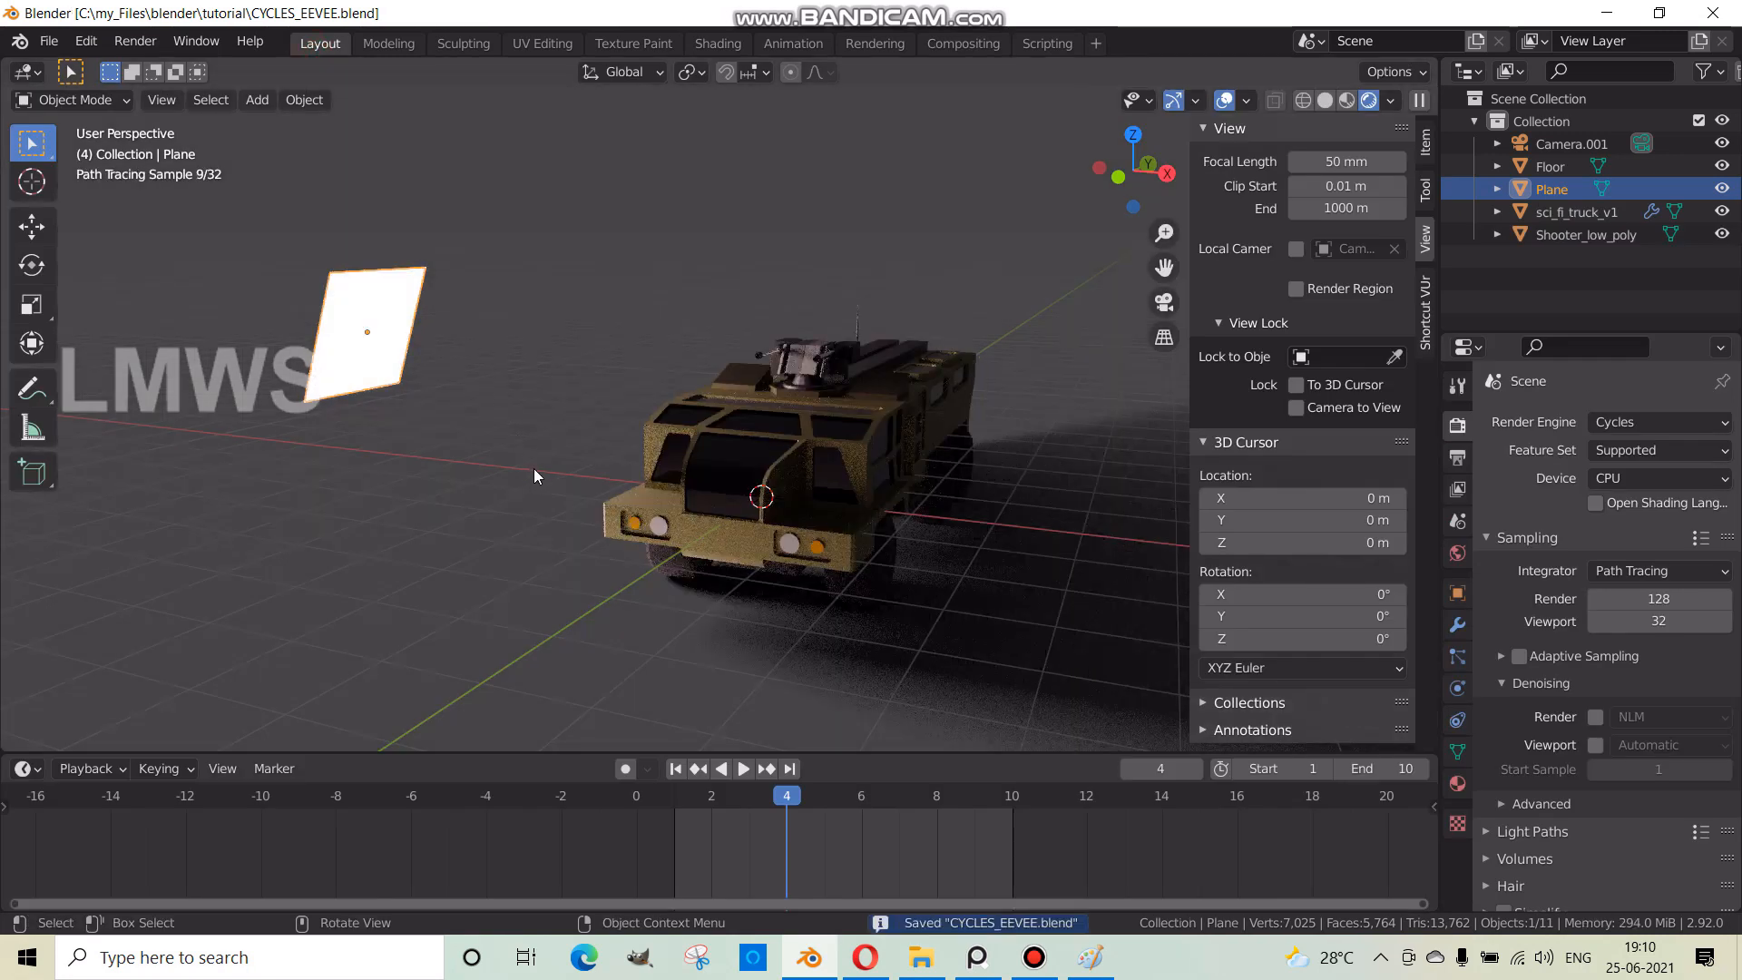
middle_drag(457, 521, 759, 516)
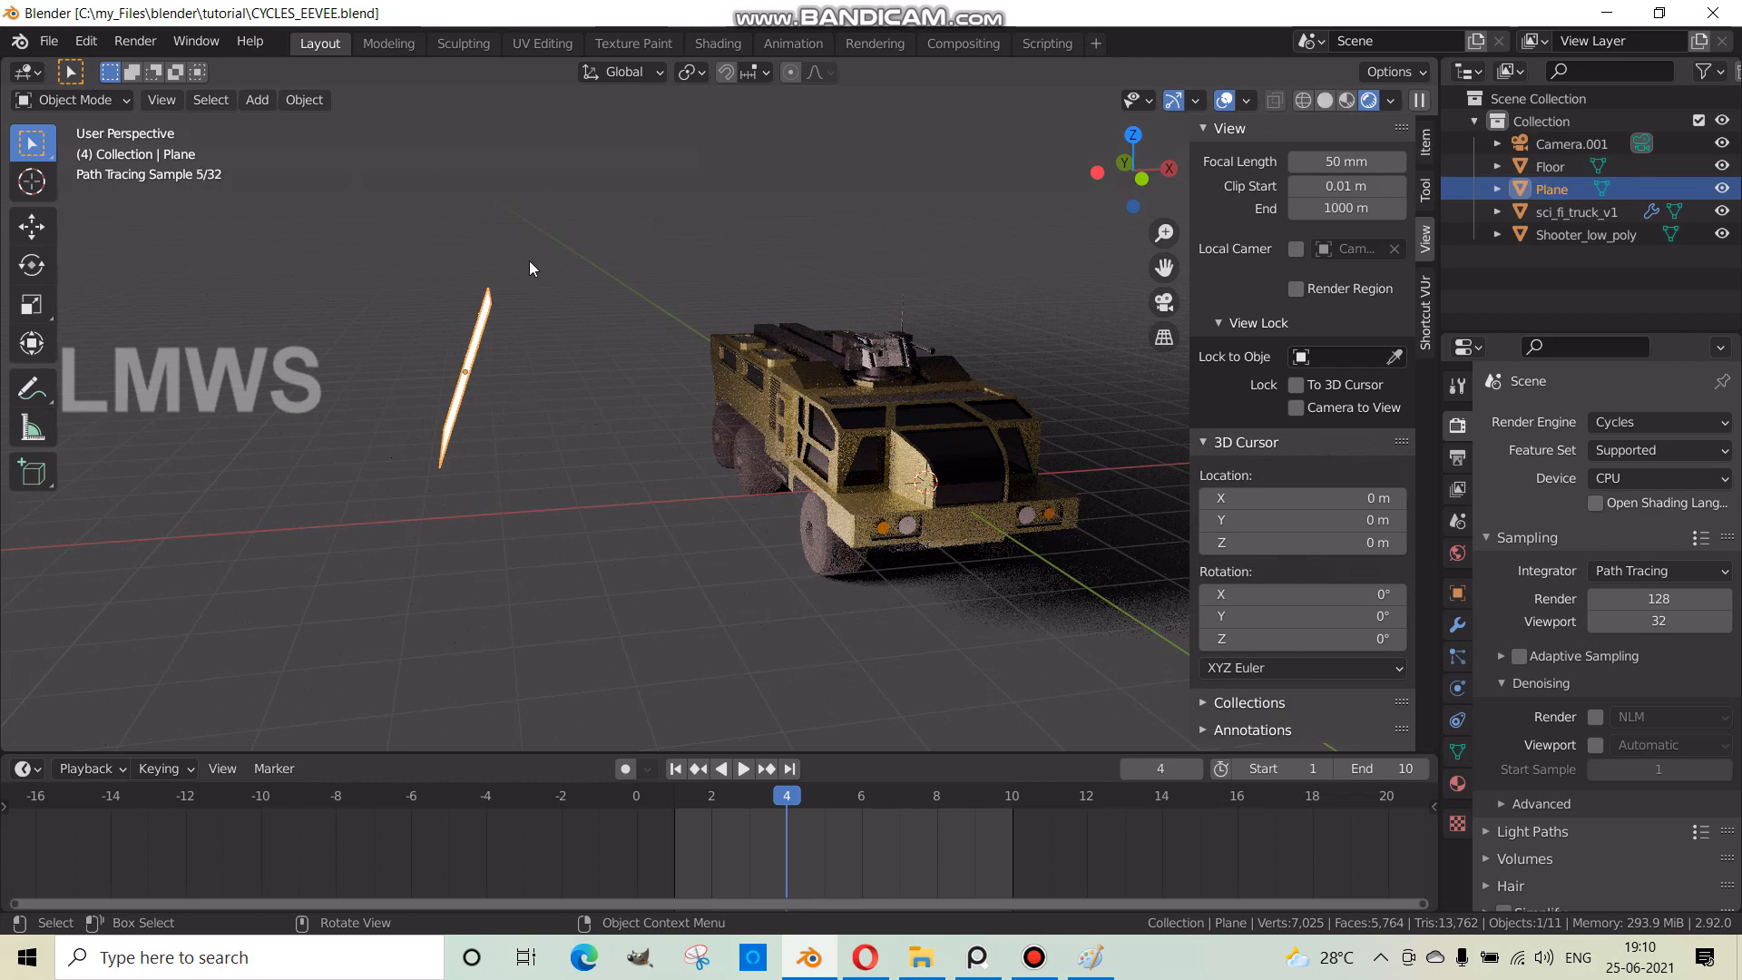
middle_drag(558, 390, 499, 444)
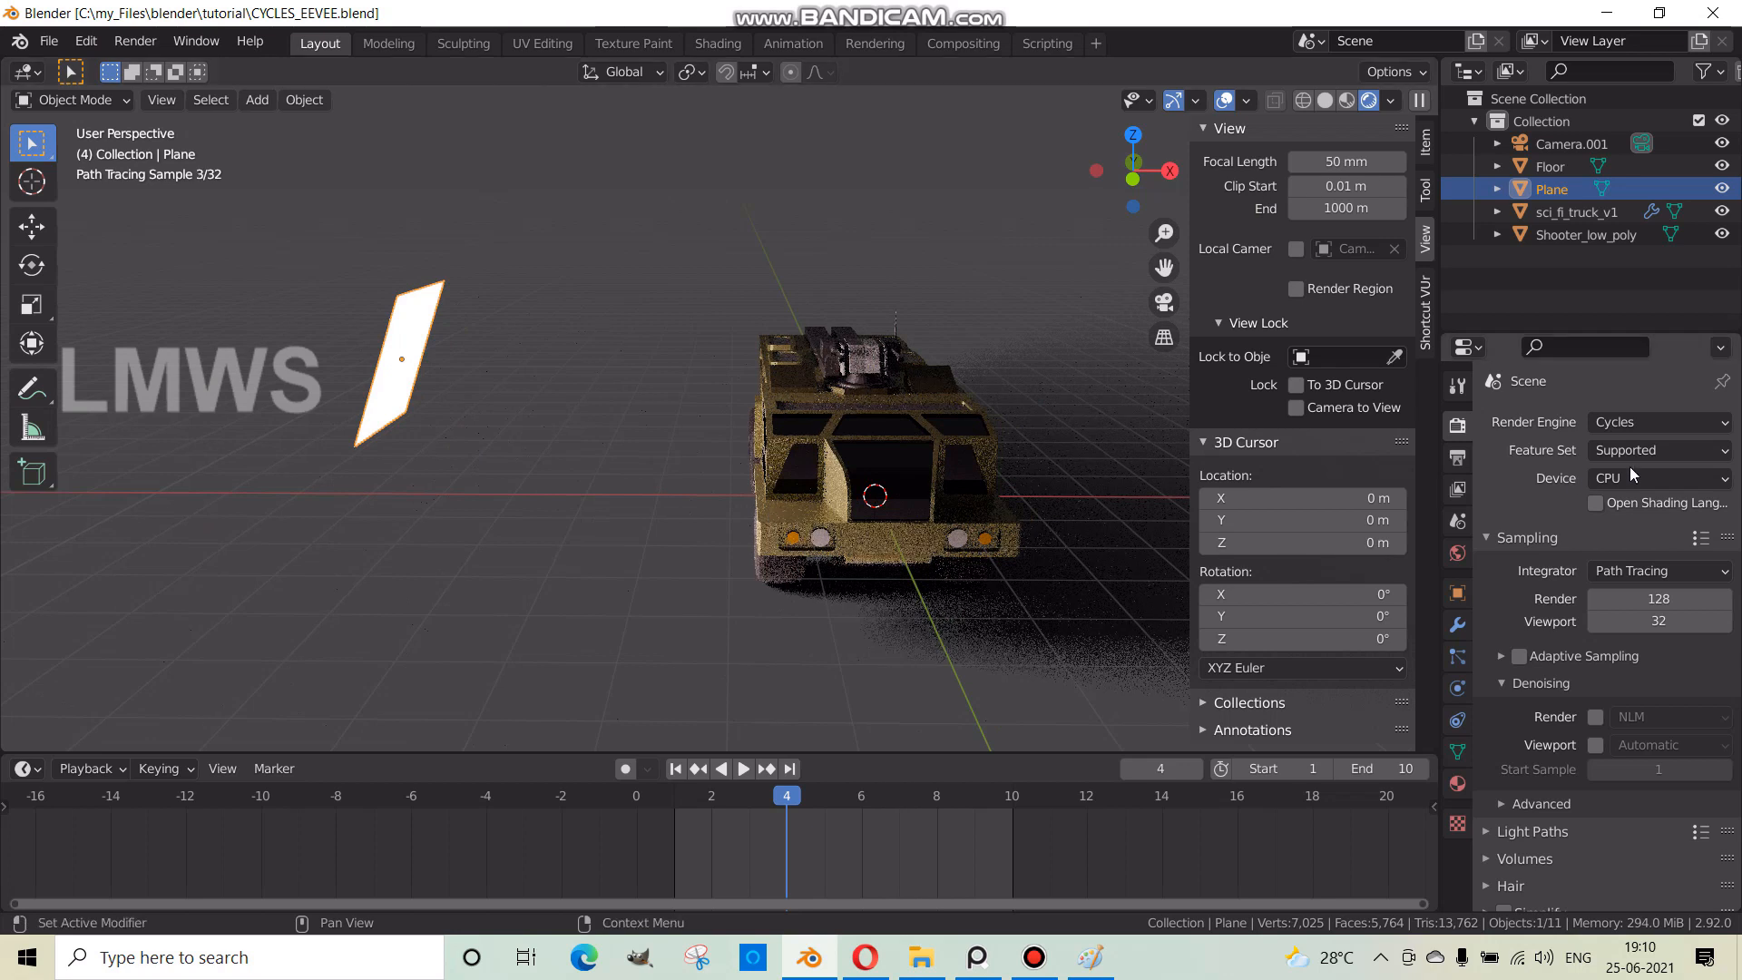
- Change the render engine from Cycles back to Eevee
click(1639, 425)
click(1637, 424)
click(1638, 424)
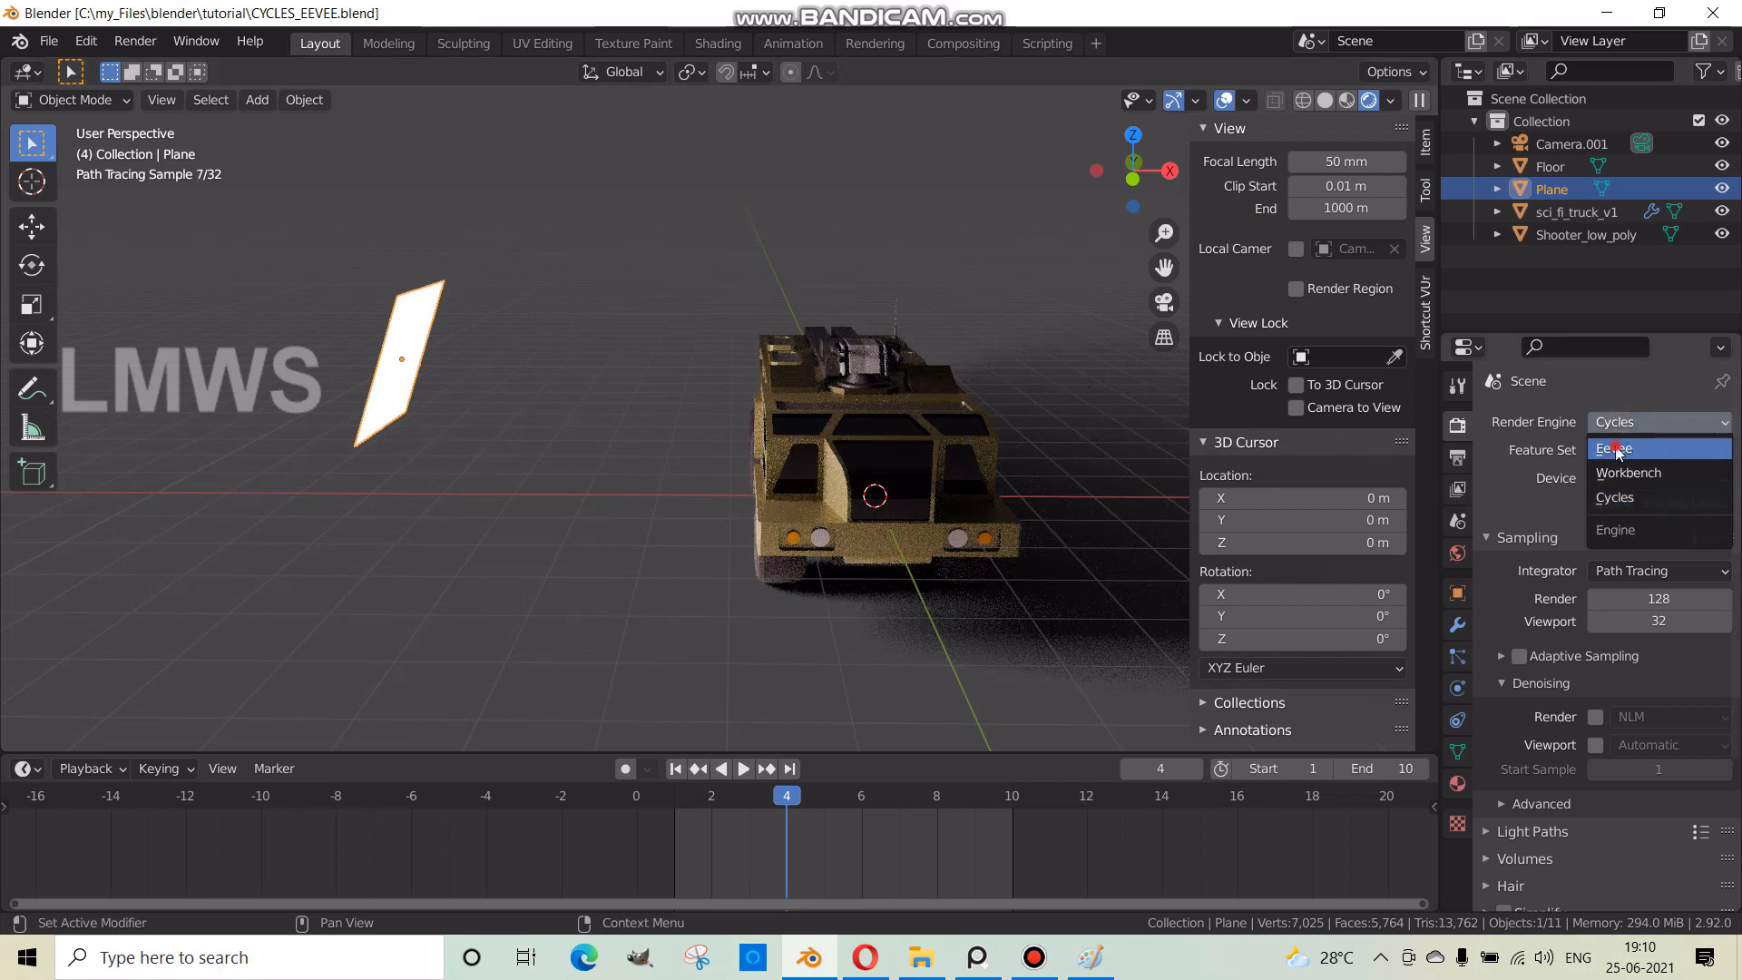
click(1617, 451)
- Delete the emissive plane and save the file
key(x)
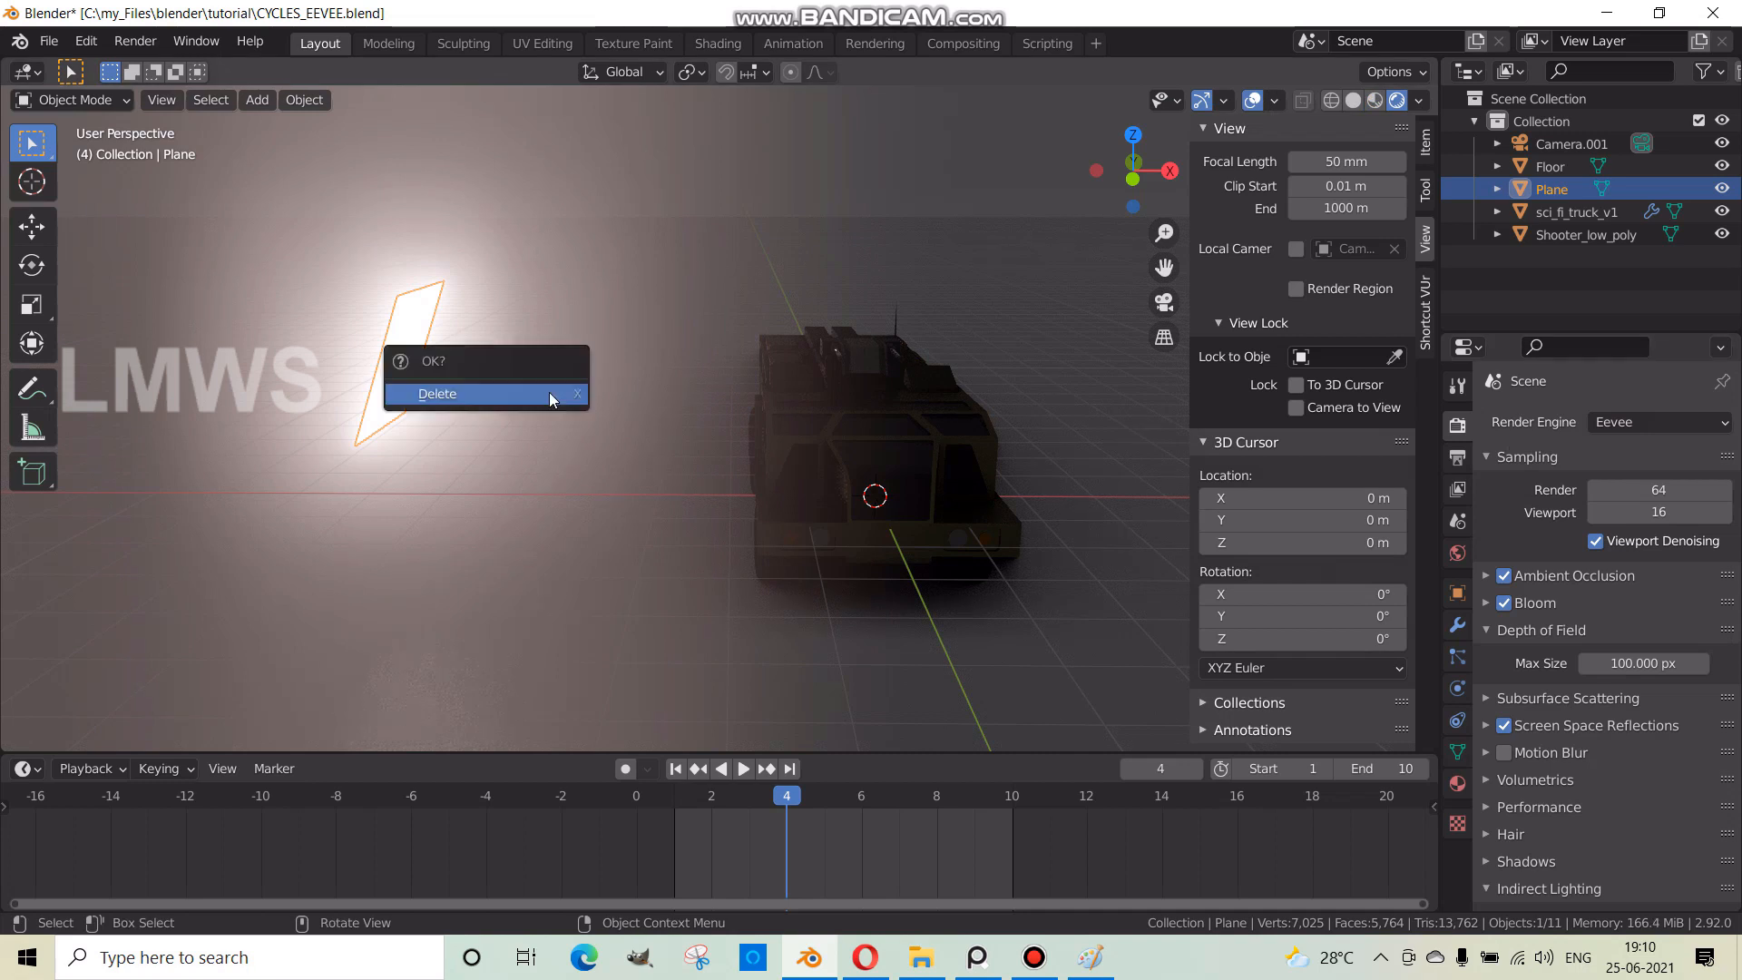
click(562, 399)
middle_drag(666, 611, 623, 611)
key(ctrl+s)
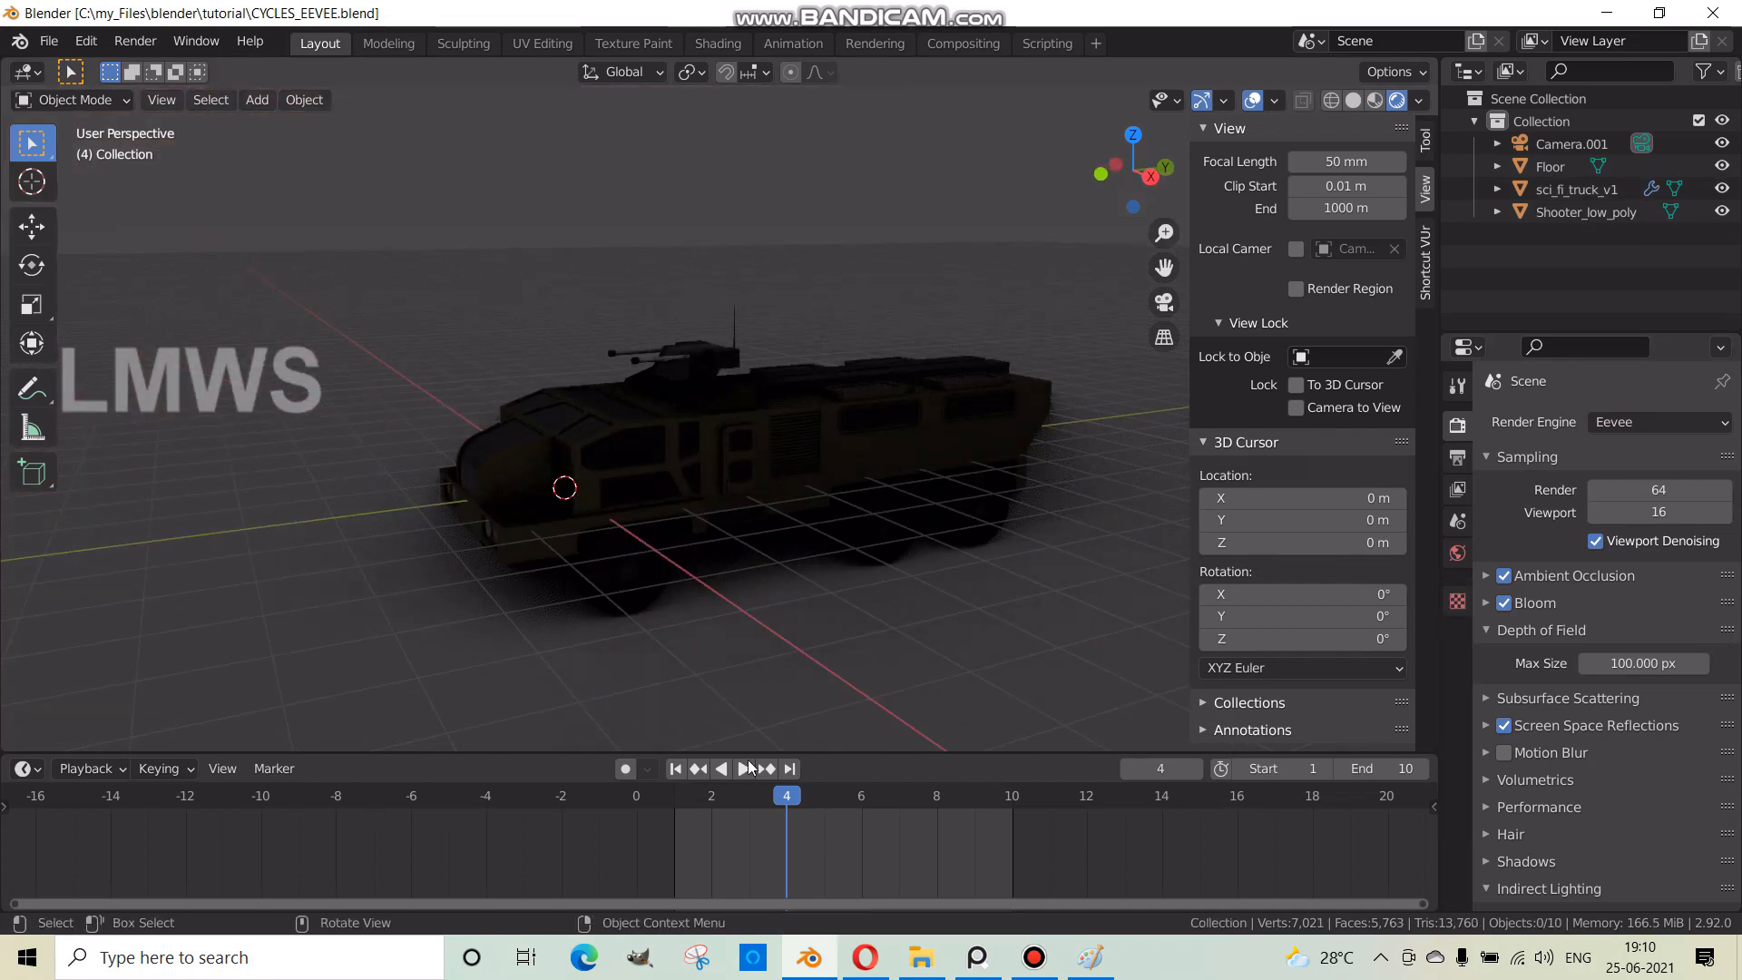
- Connect the spruit_sunrise_2k.hdr color output to the world Background color, and view the truck from several angles in the Layout workspace
click(962, 43)
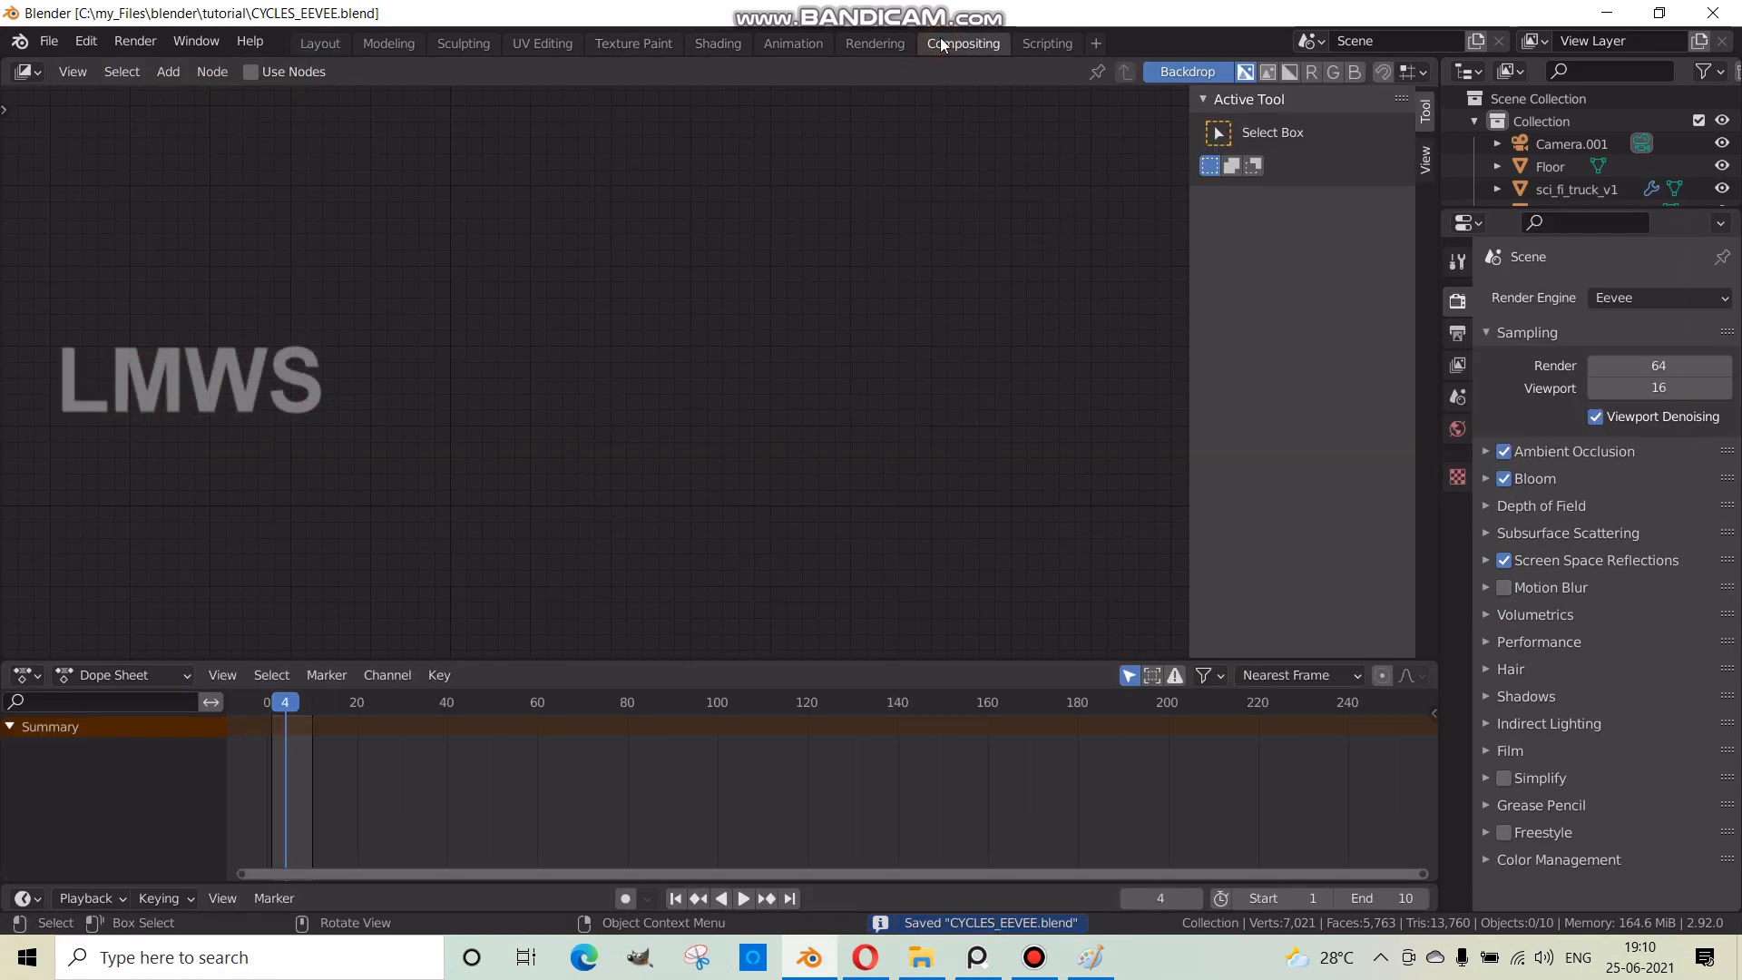
click(719, 43)
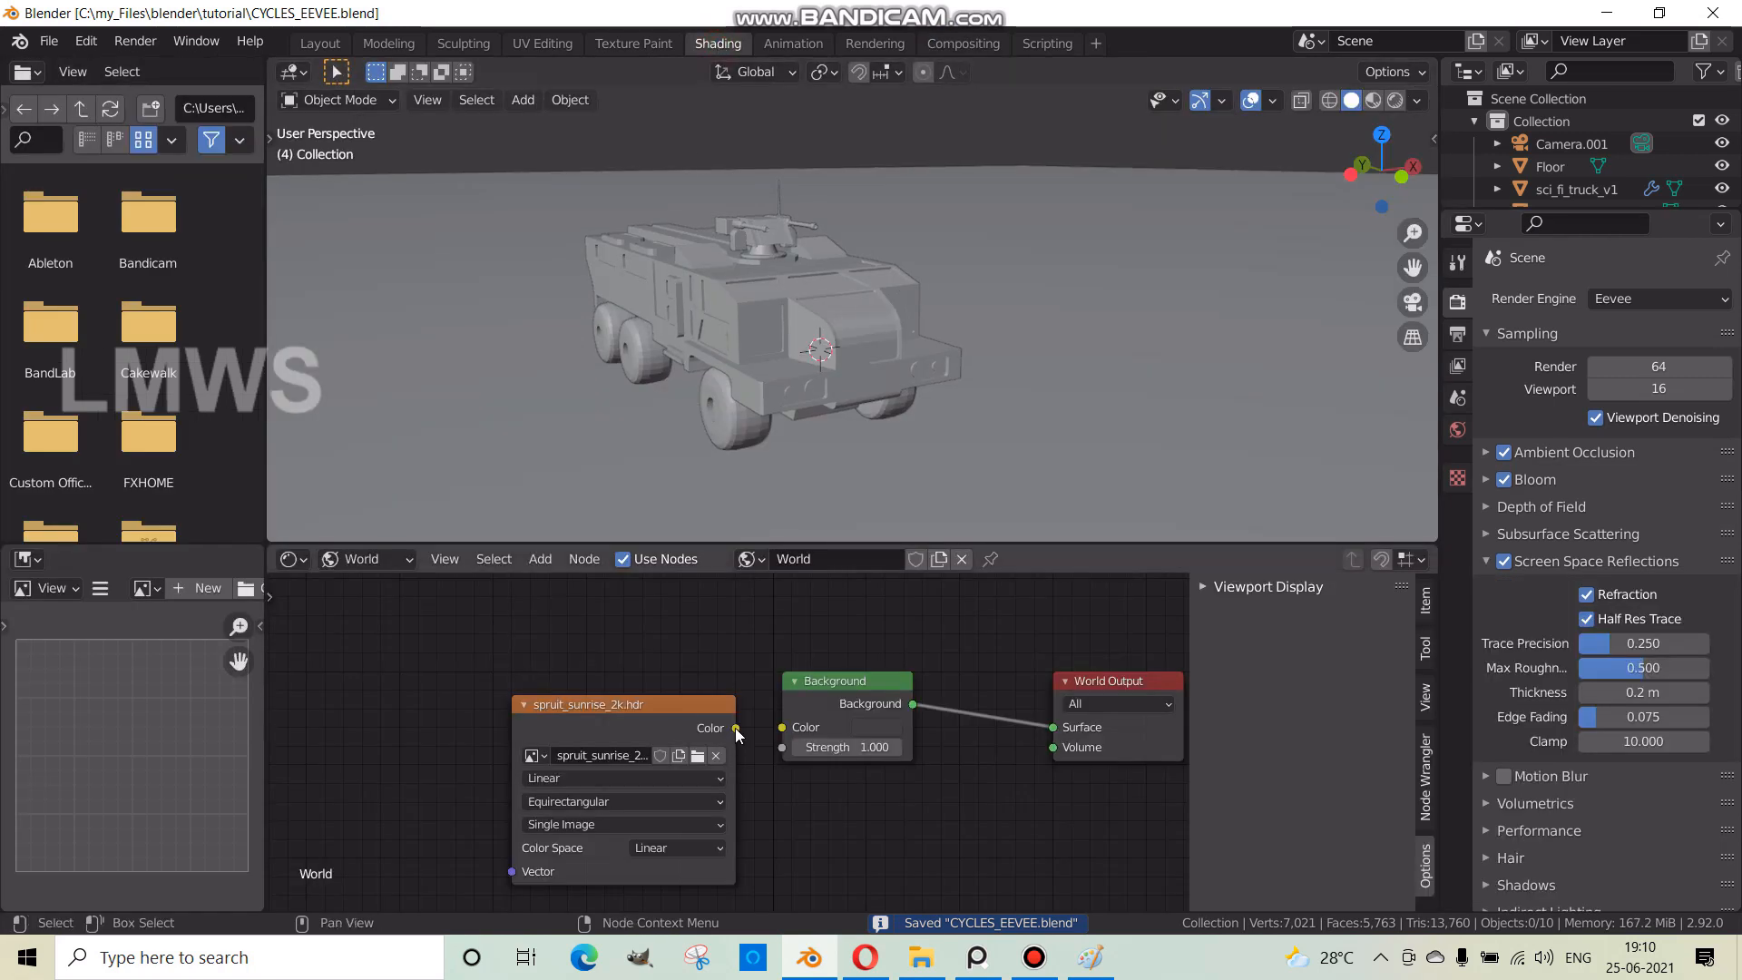
drag(736, 727, 781, 727)
click(317, 43)
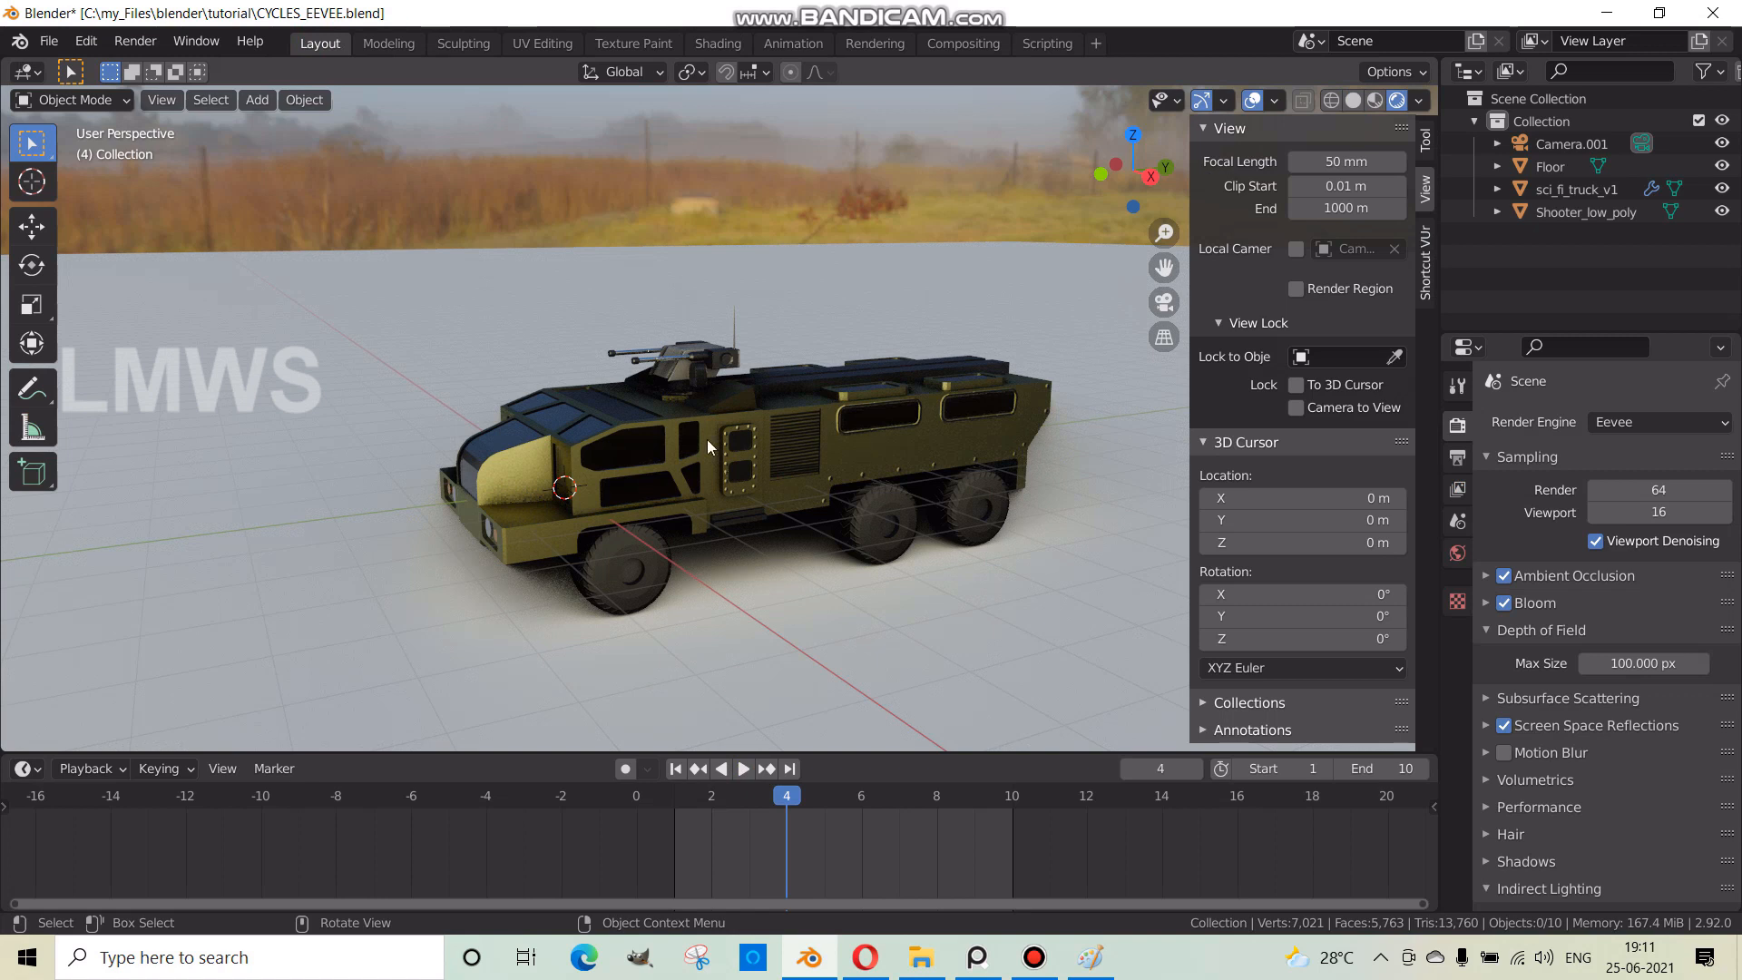
middle_drag(656, 558, 1134, 576)
middle_drag(944, 489, 992, 292)
middle_drag(794, 492, 532, 499)
scroll(439, 510, up, 3)
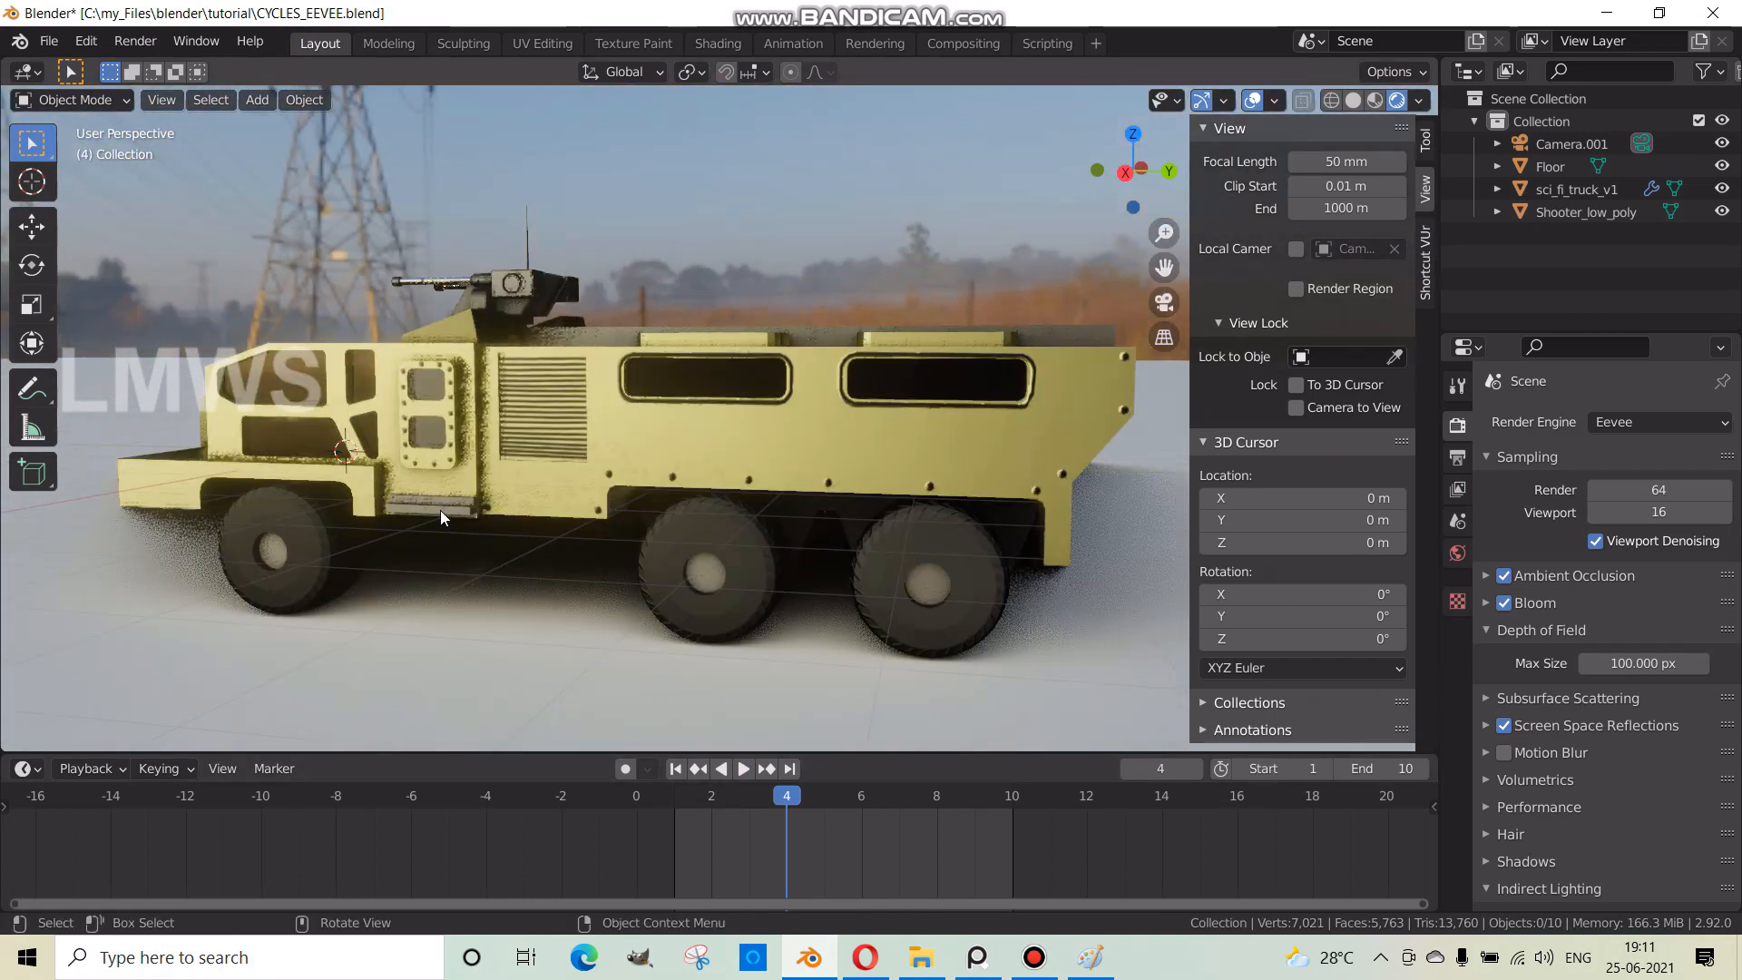
scroll(439, 510, down, 5)
middle_drag(612, 539, 645, 539)
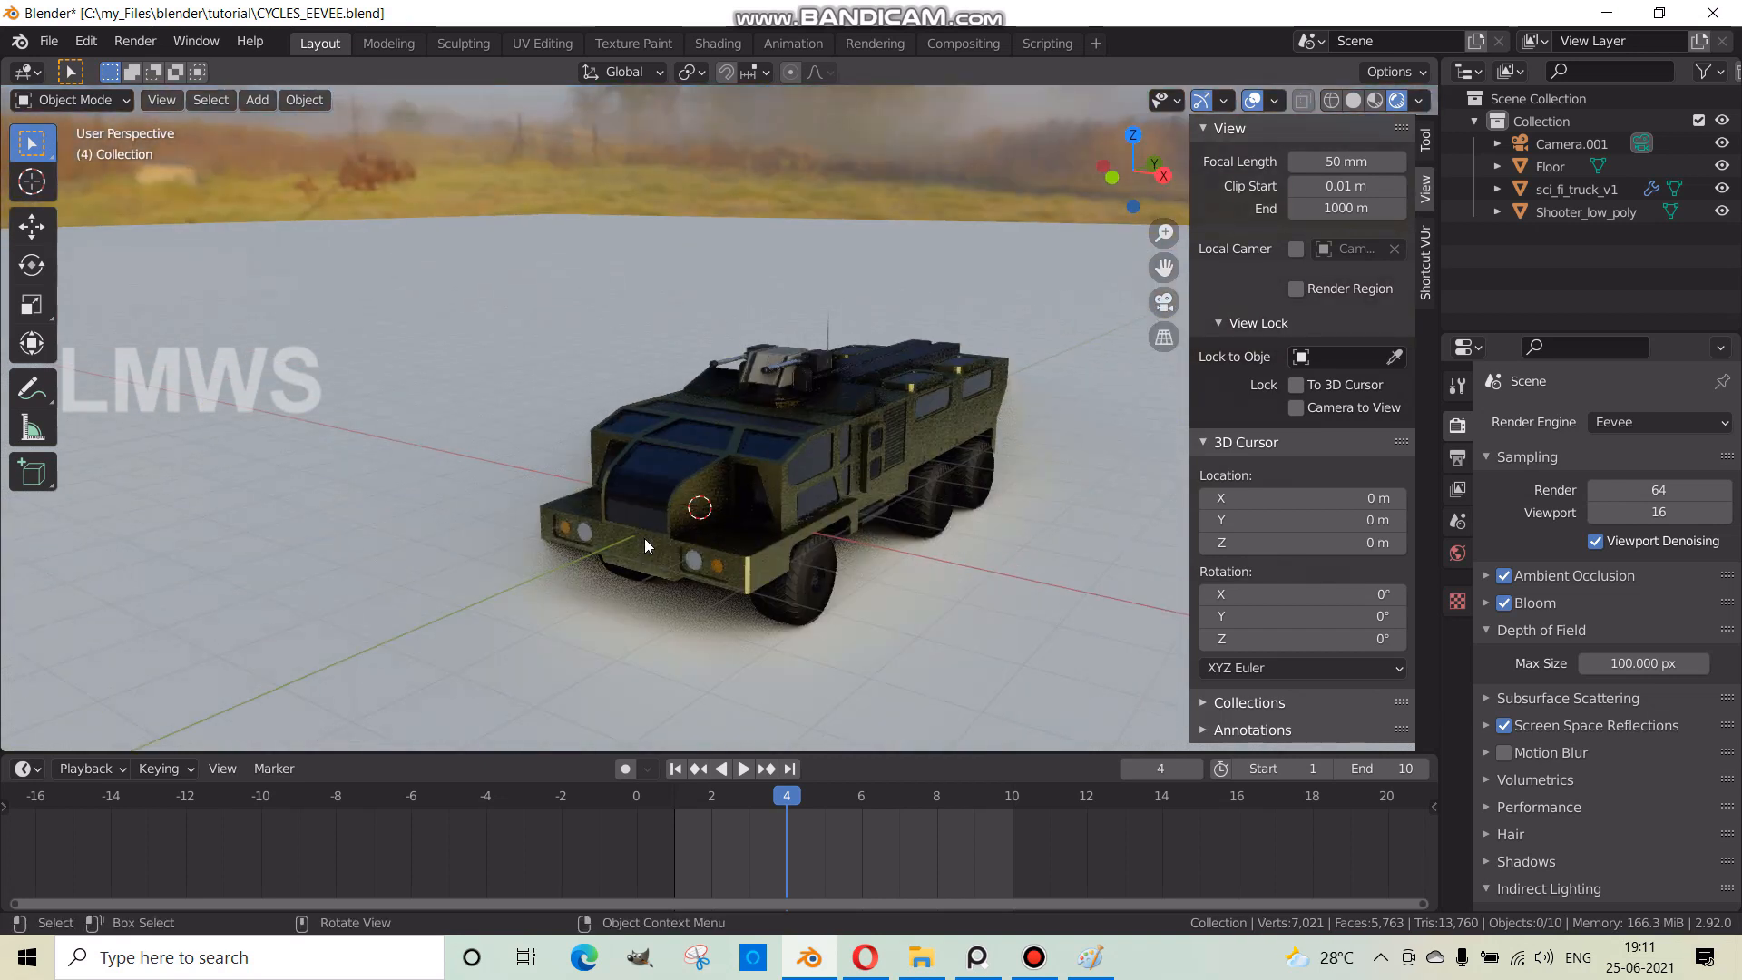
- Change the render engine to Cycles, and turn viewport denoising on and off again to compare the truck
click(1651, 422)
click(1617, 505)
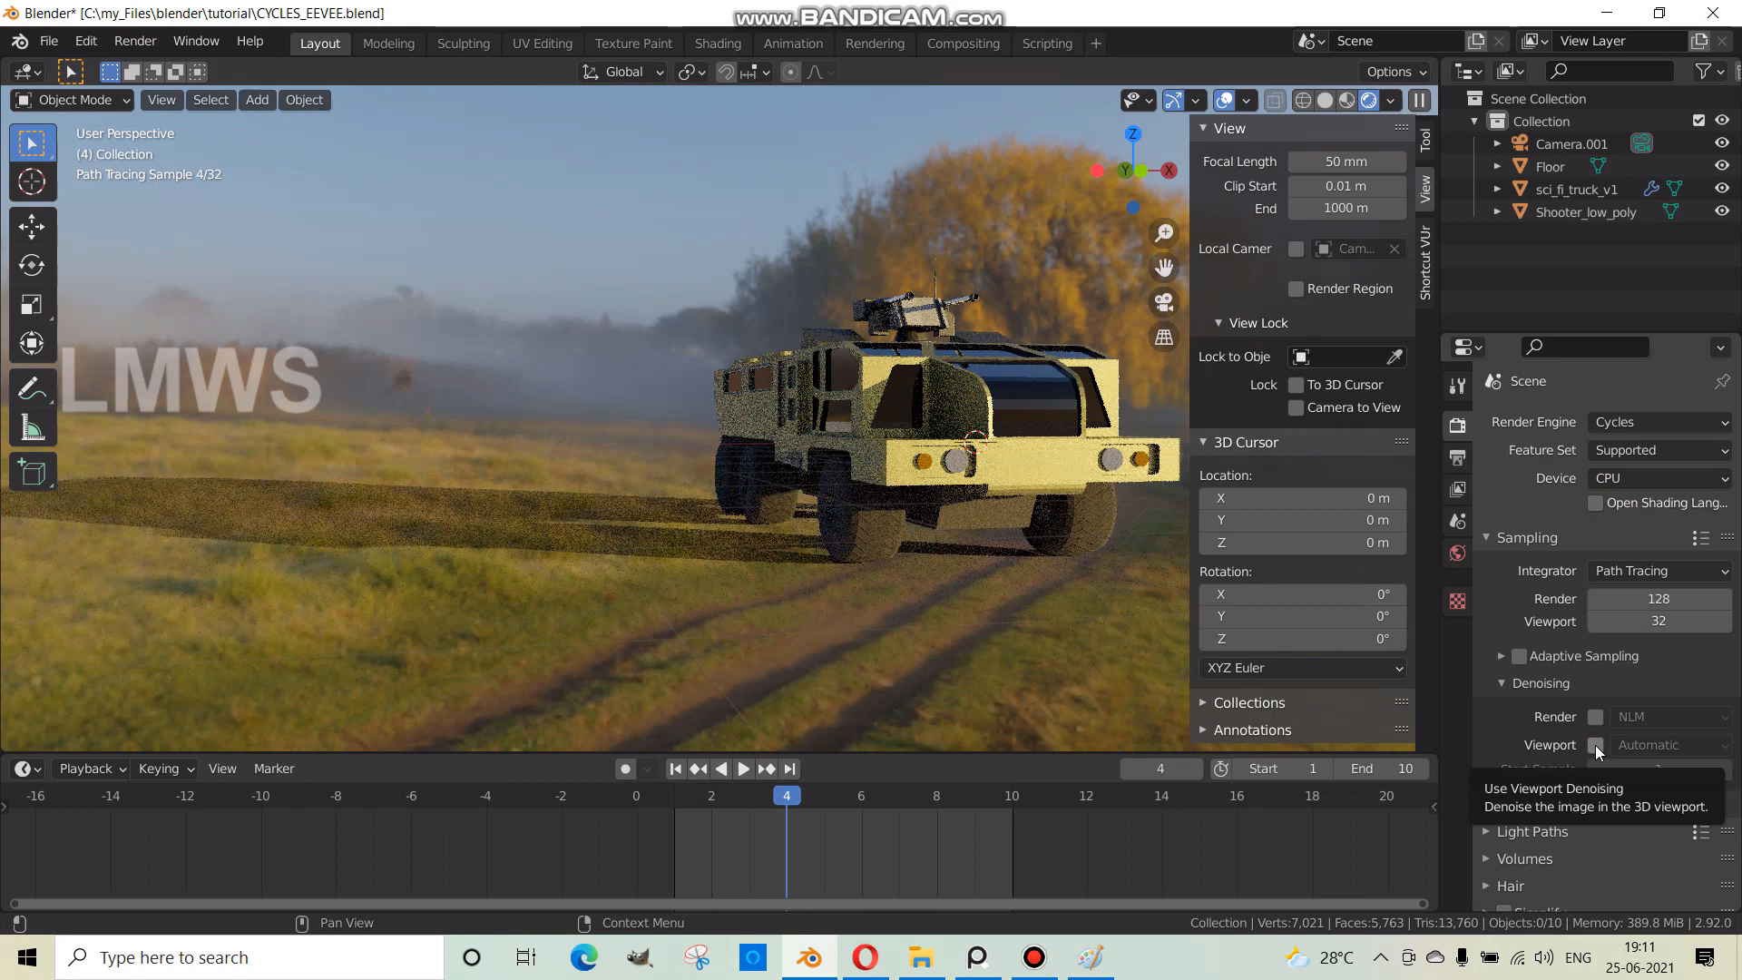
click(1595, 744)
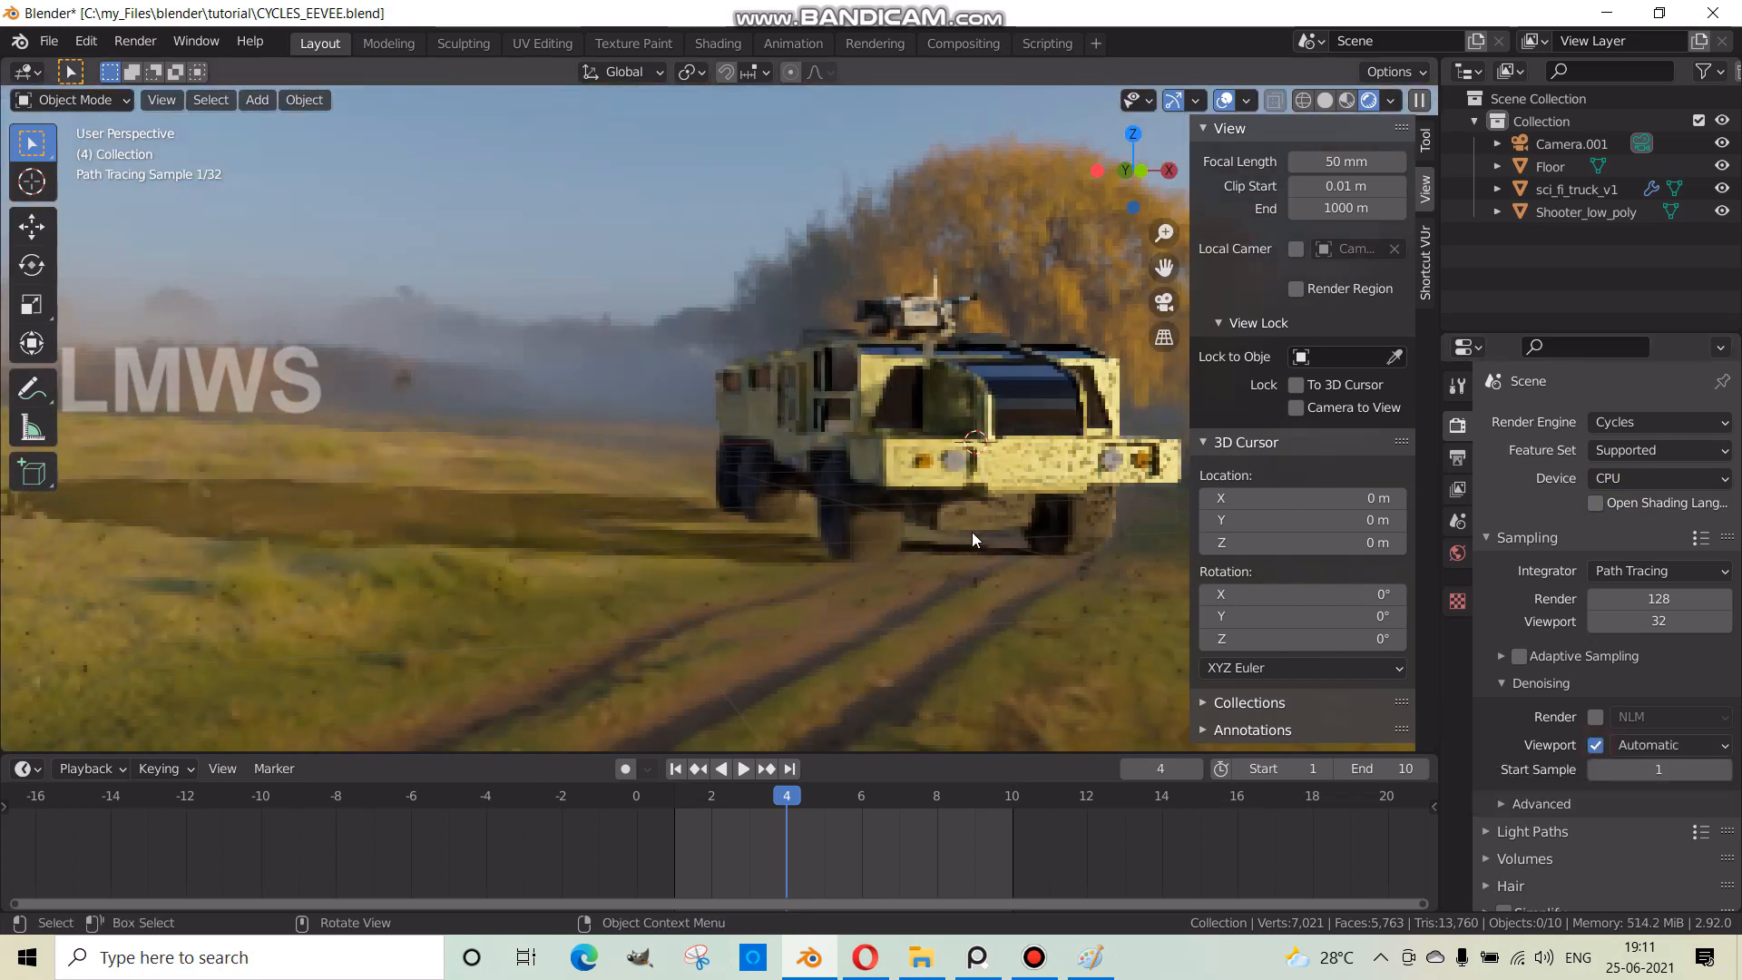
middle_drag(995, 515, 900, 603)
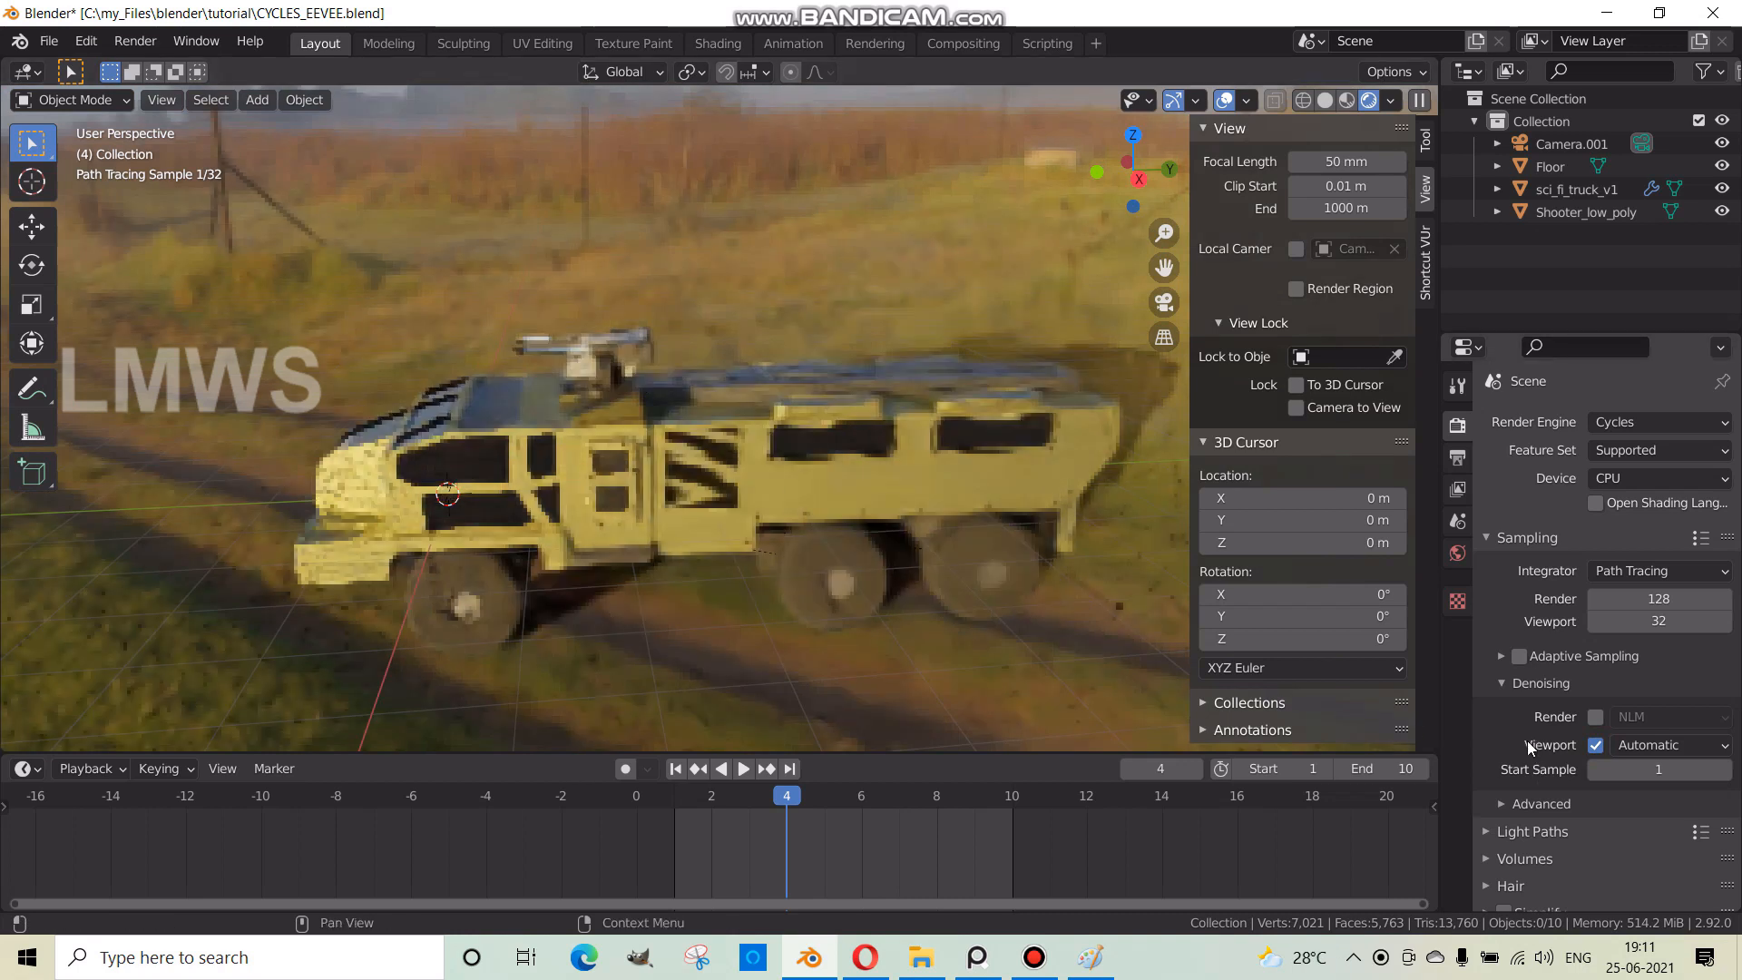
click(1596, 744)
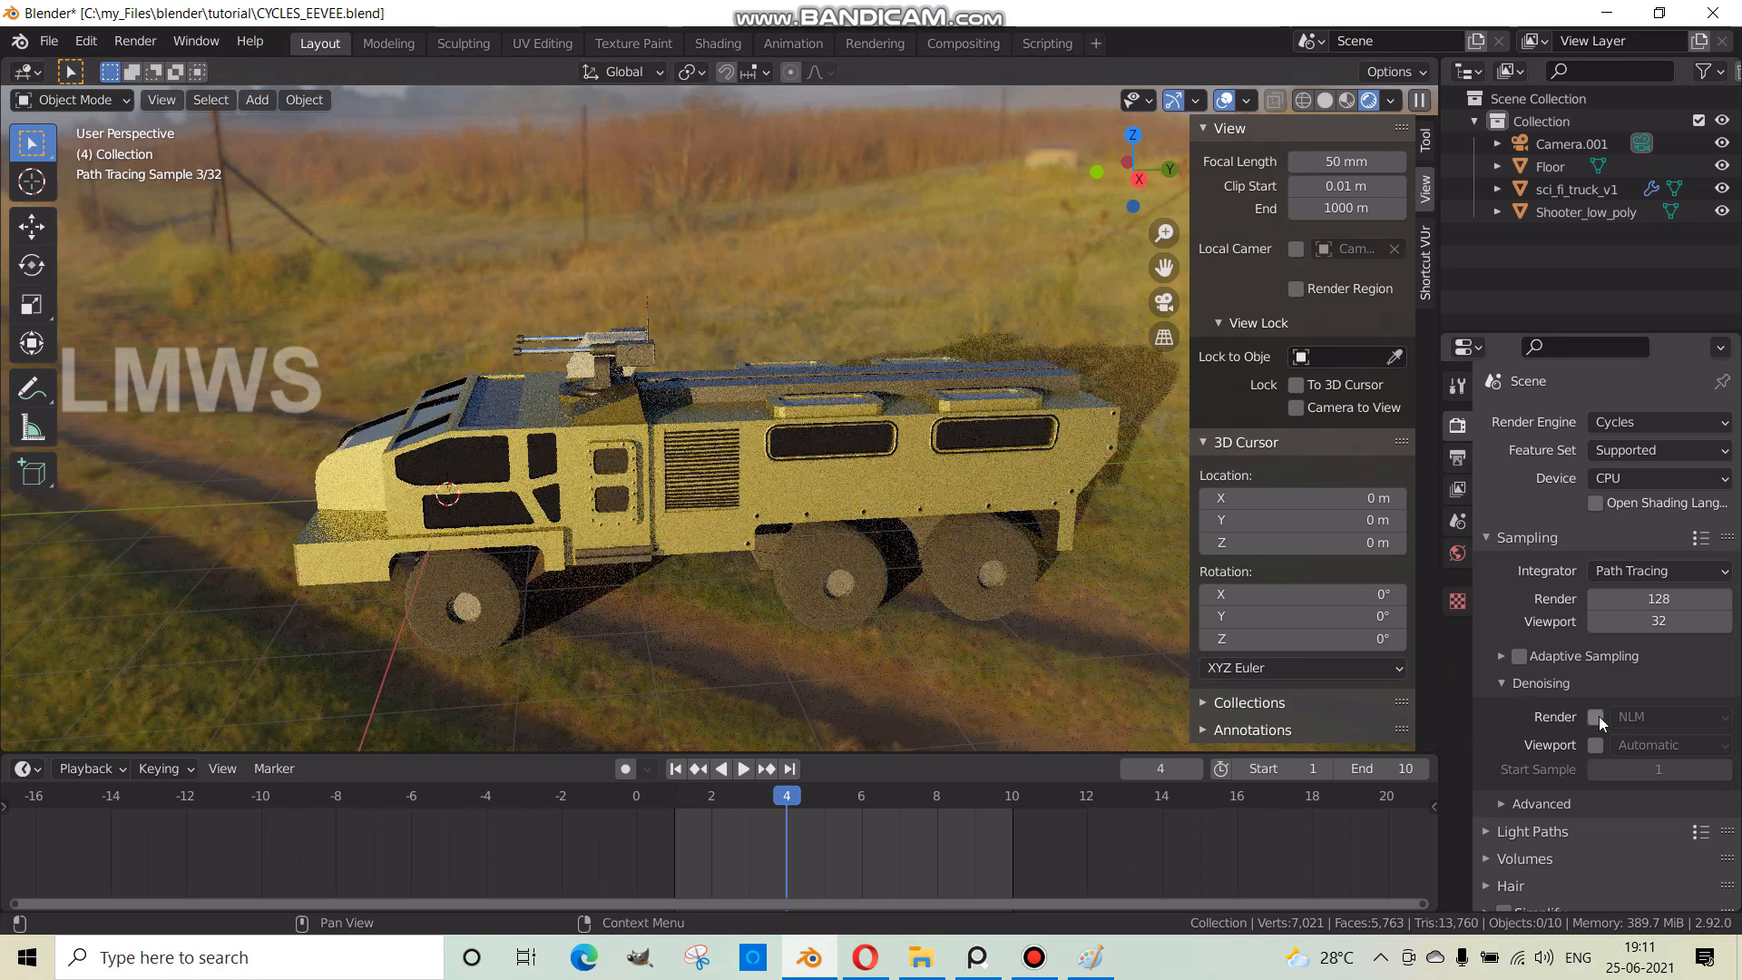
- Try NLM render denoising while viewing the truck from the front, and turn it off again
middle_drag(889, 517, 579, 531)
scroll(579, 526, down, 3)
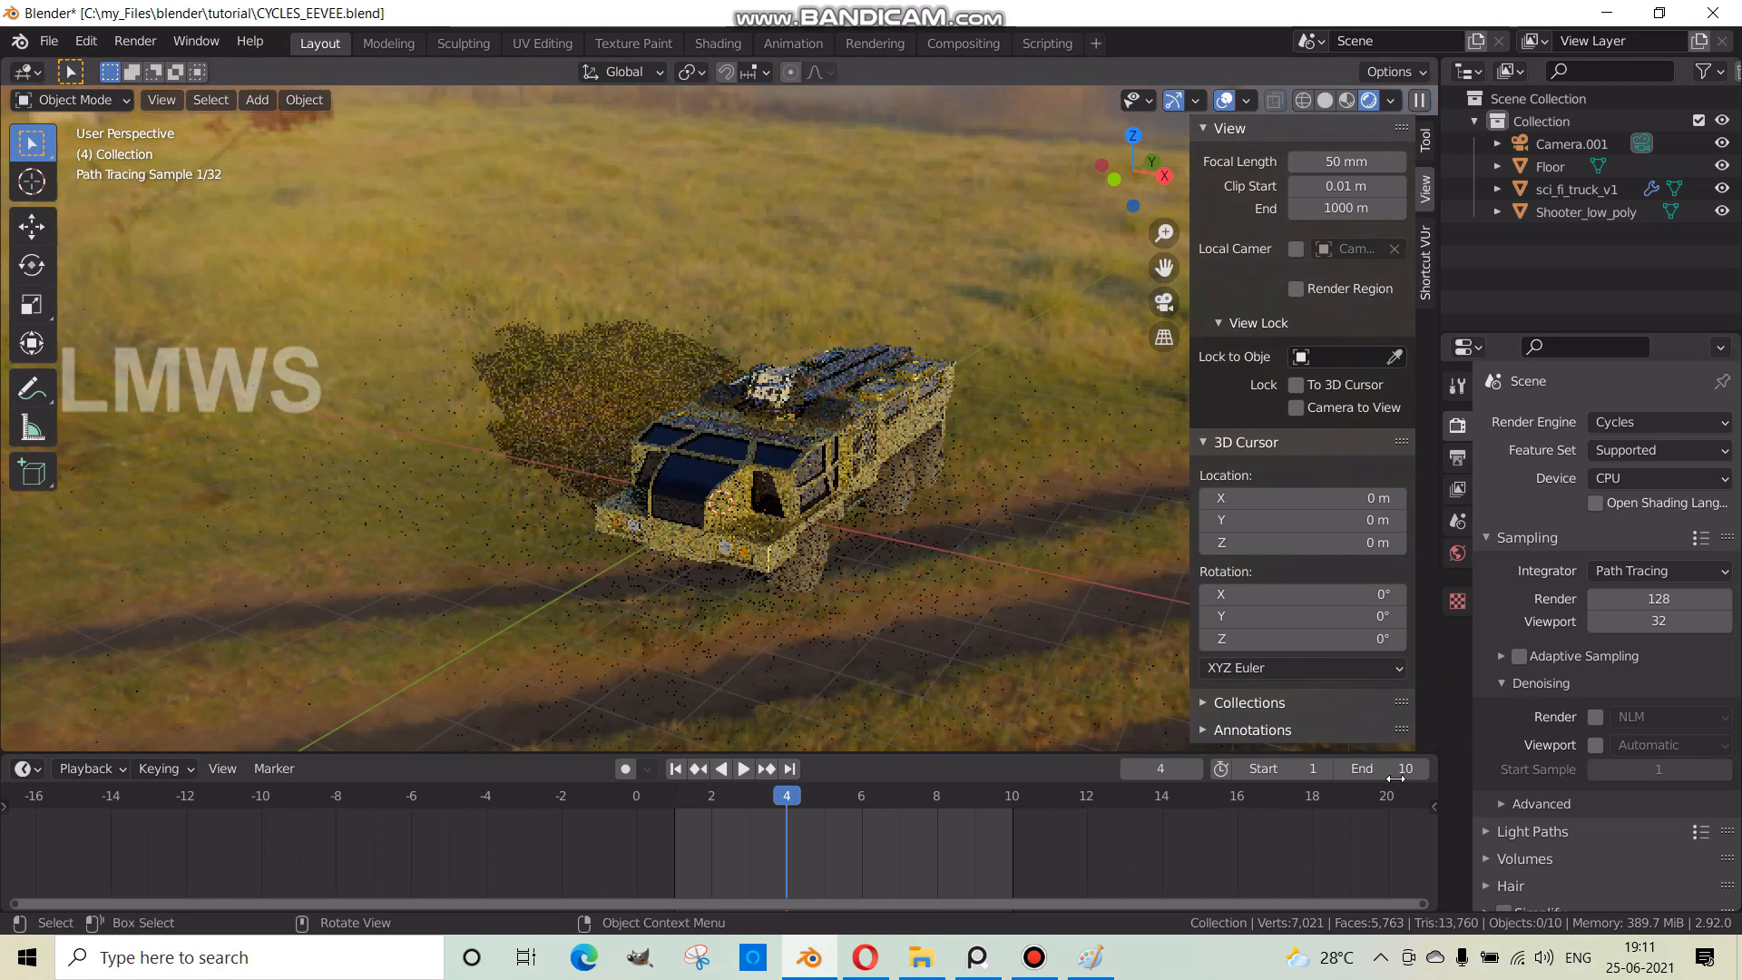
click(1597, 716)
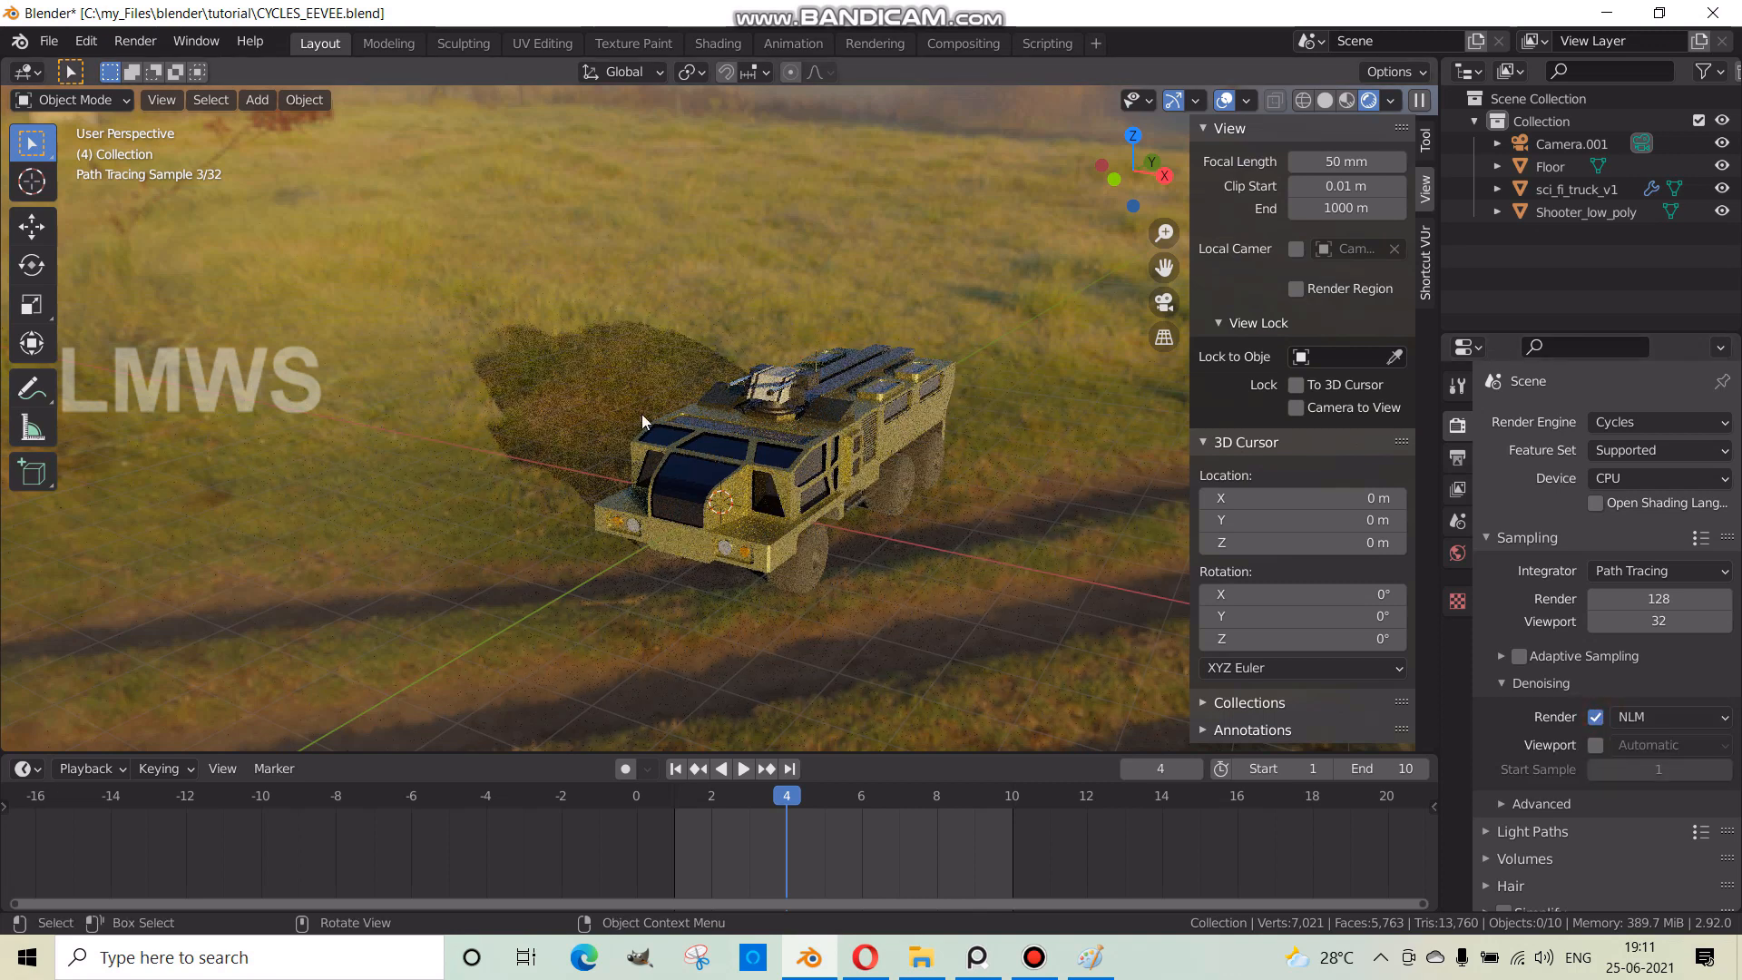
click(1596, 716)
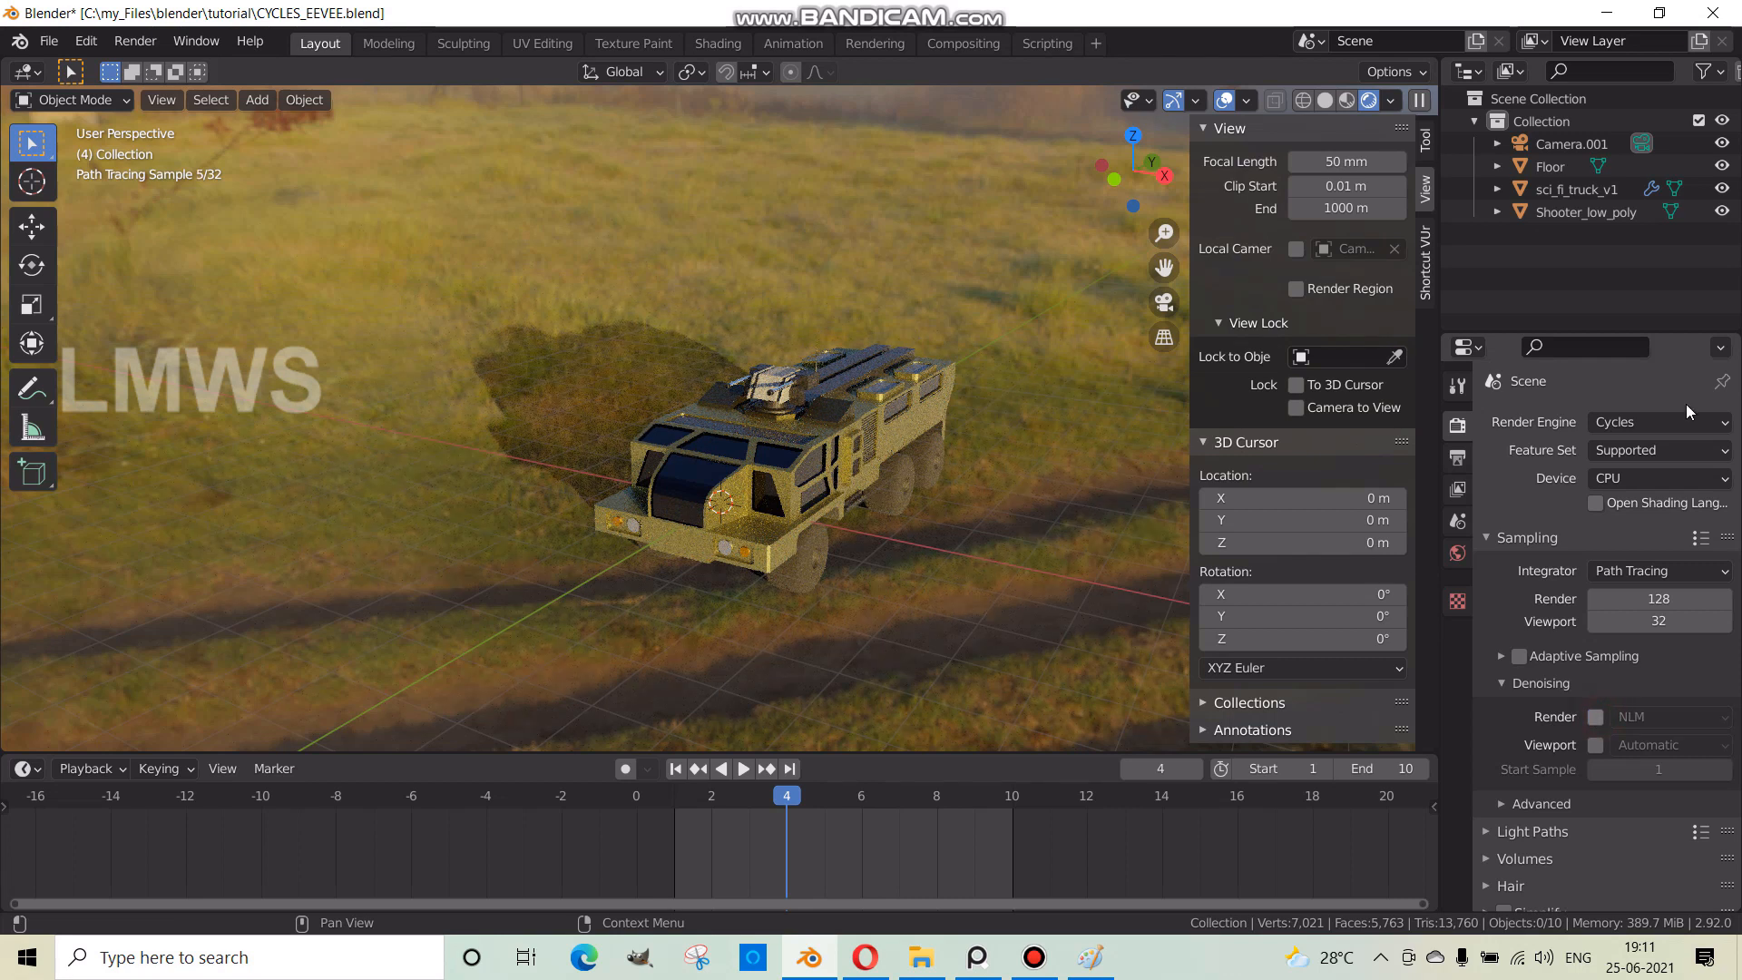
- Change the render engine to Eevee and view the truck from the side
click(1677, 419)
click(1616, 448)
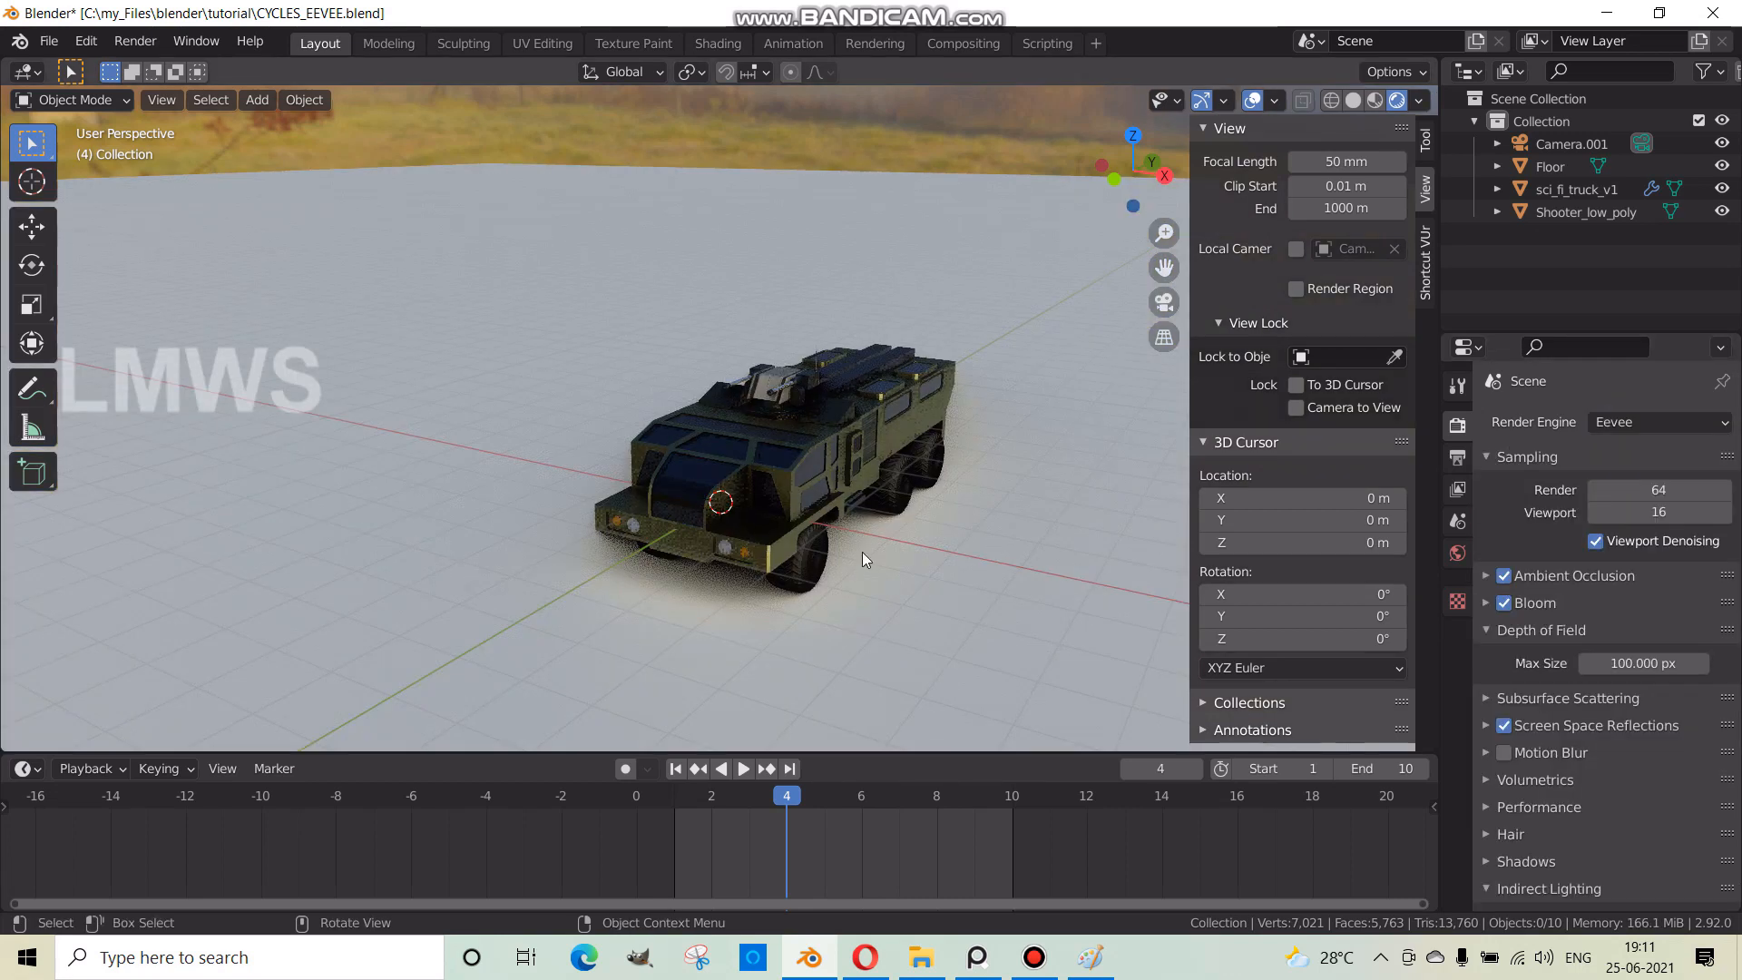
middle_drag(460, 562, 813, 574)
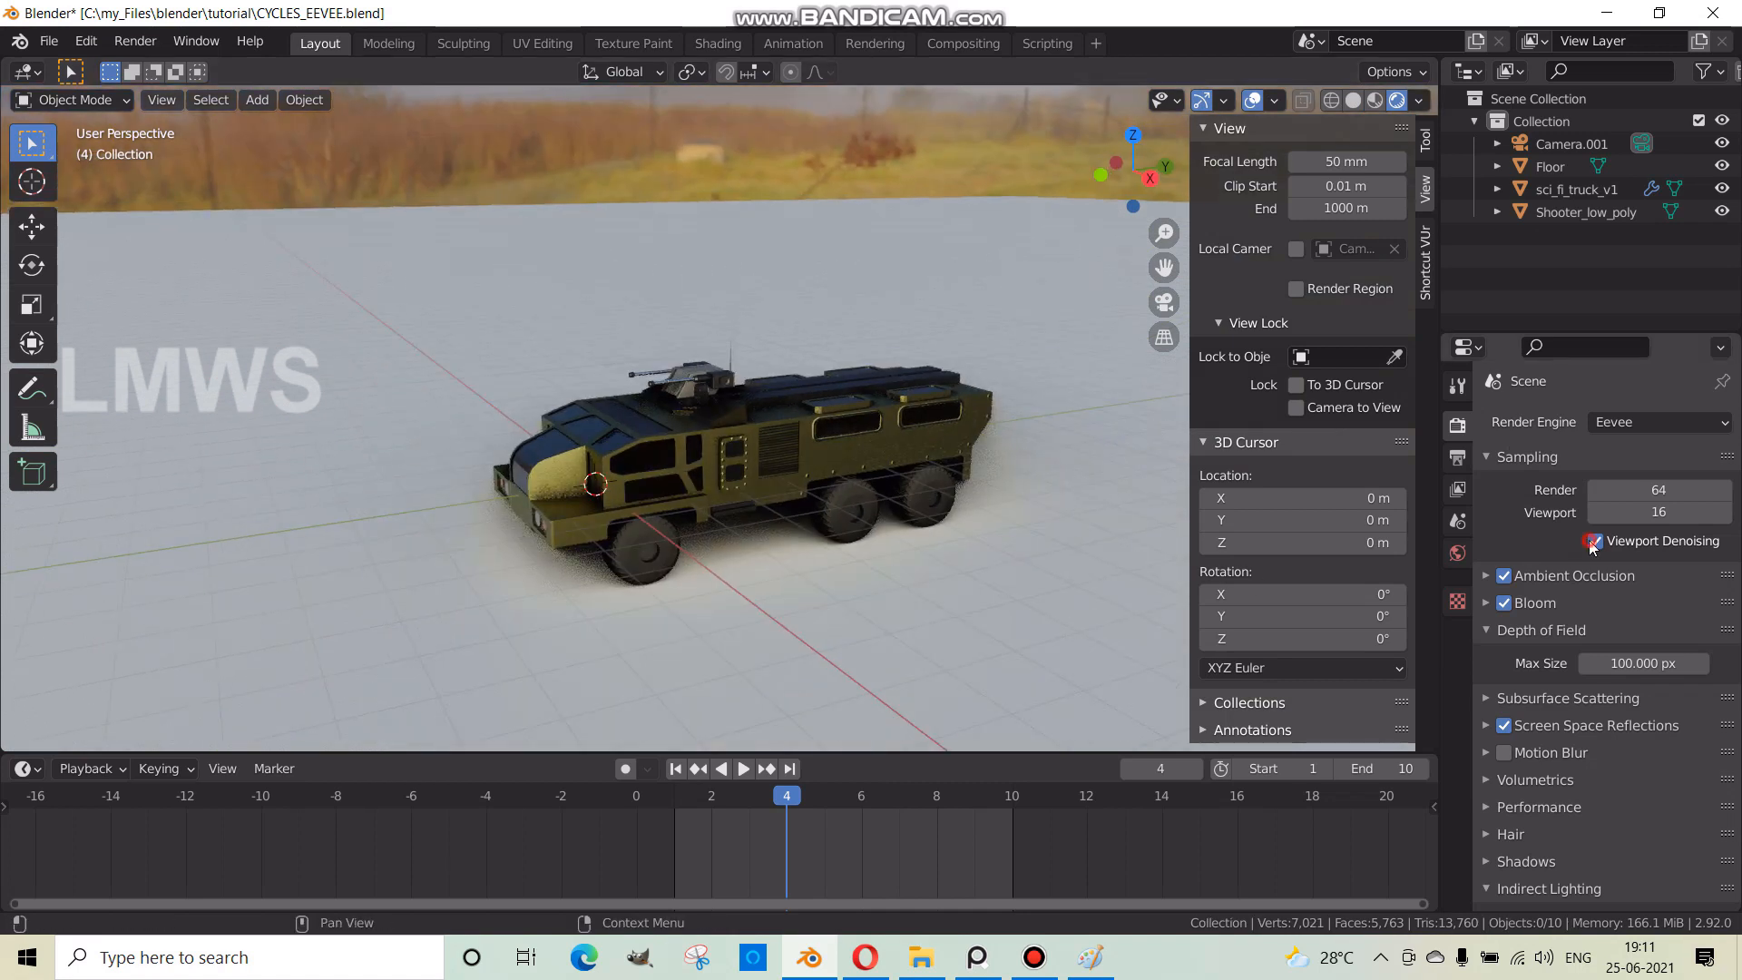
- Compare the truck with viewport denoising off and back on, and save the file
scroll(847, 580, up, 2)
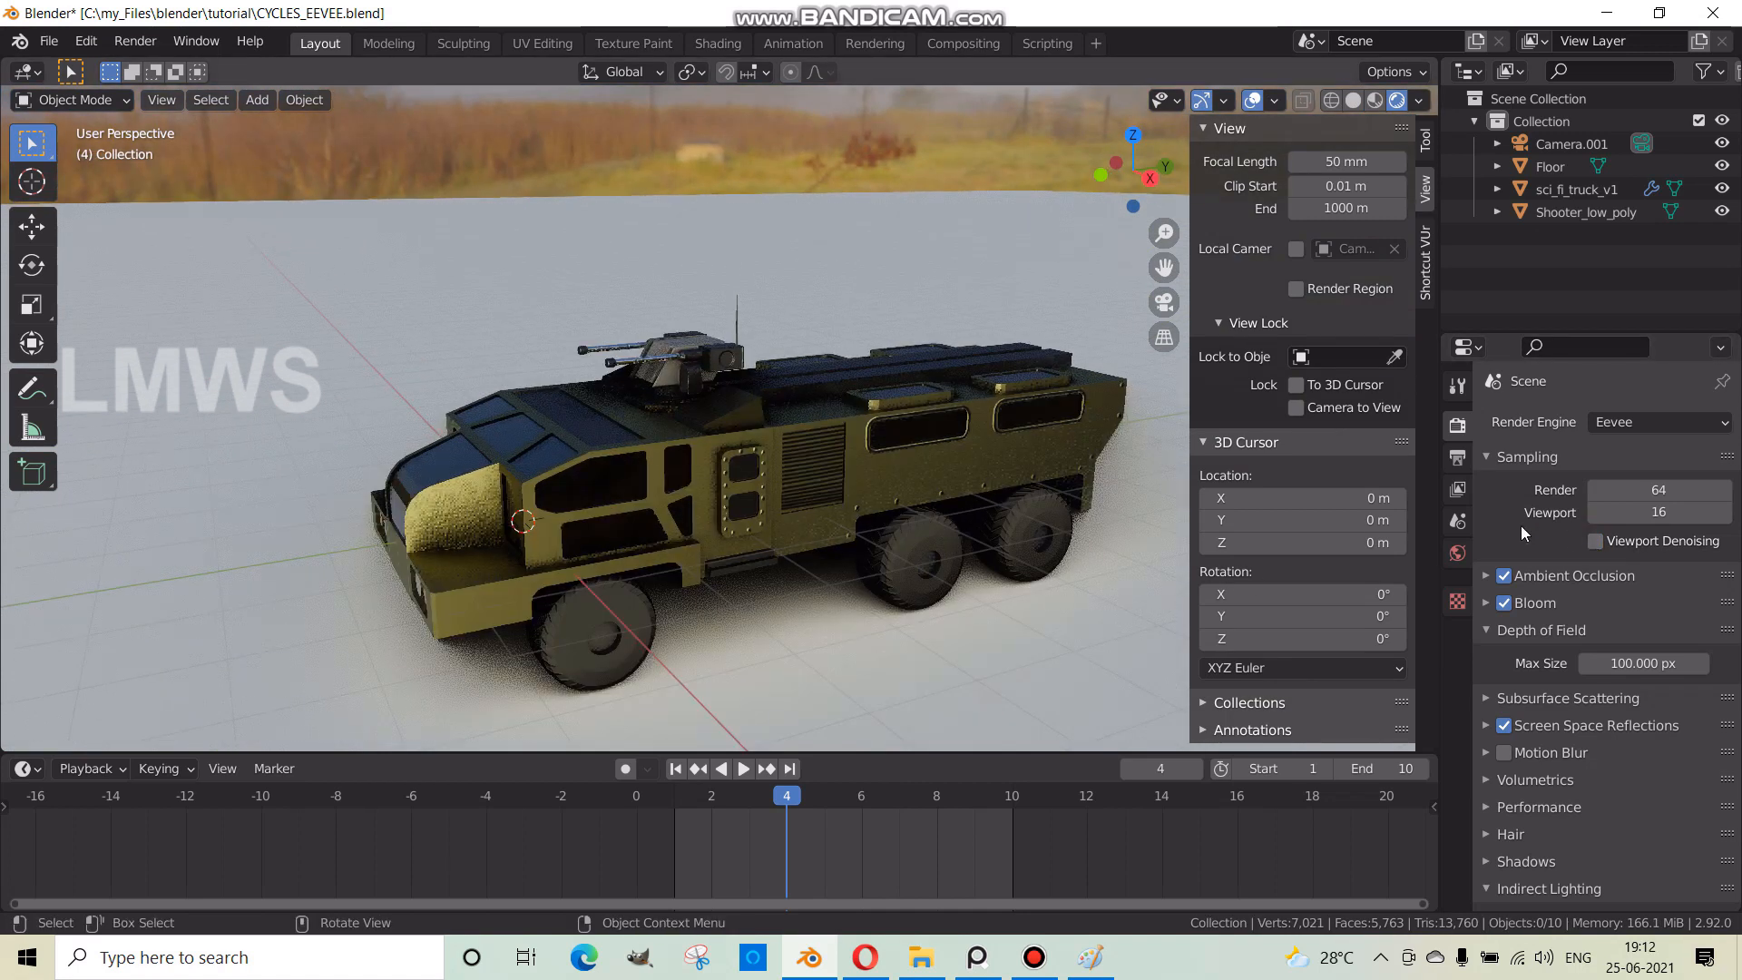
middle_drag(695, 553, 846, 596)
click(1595, 542)
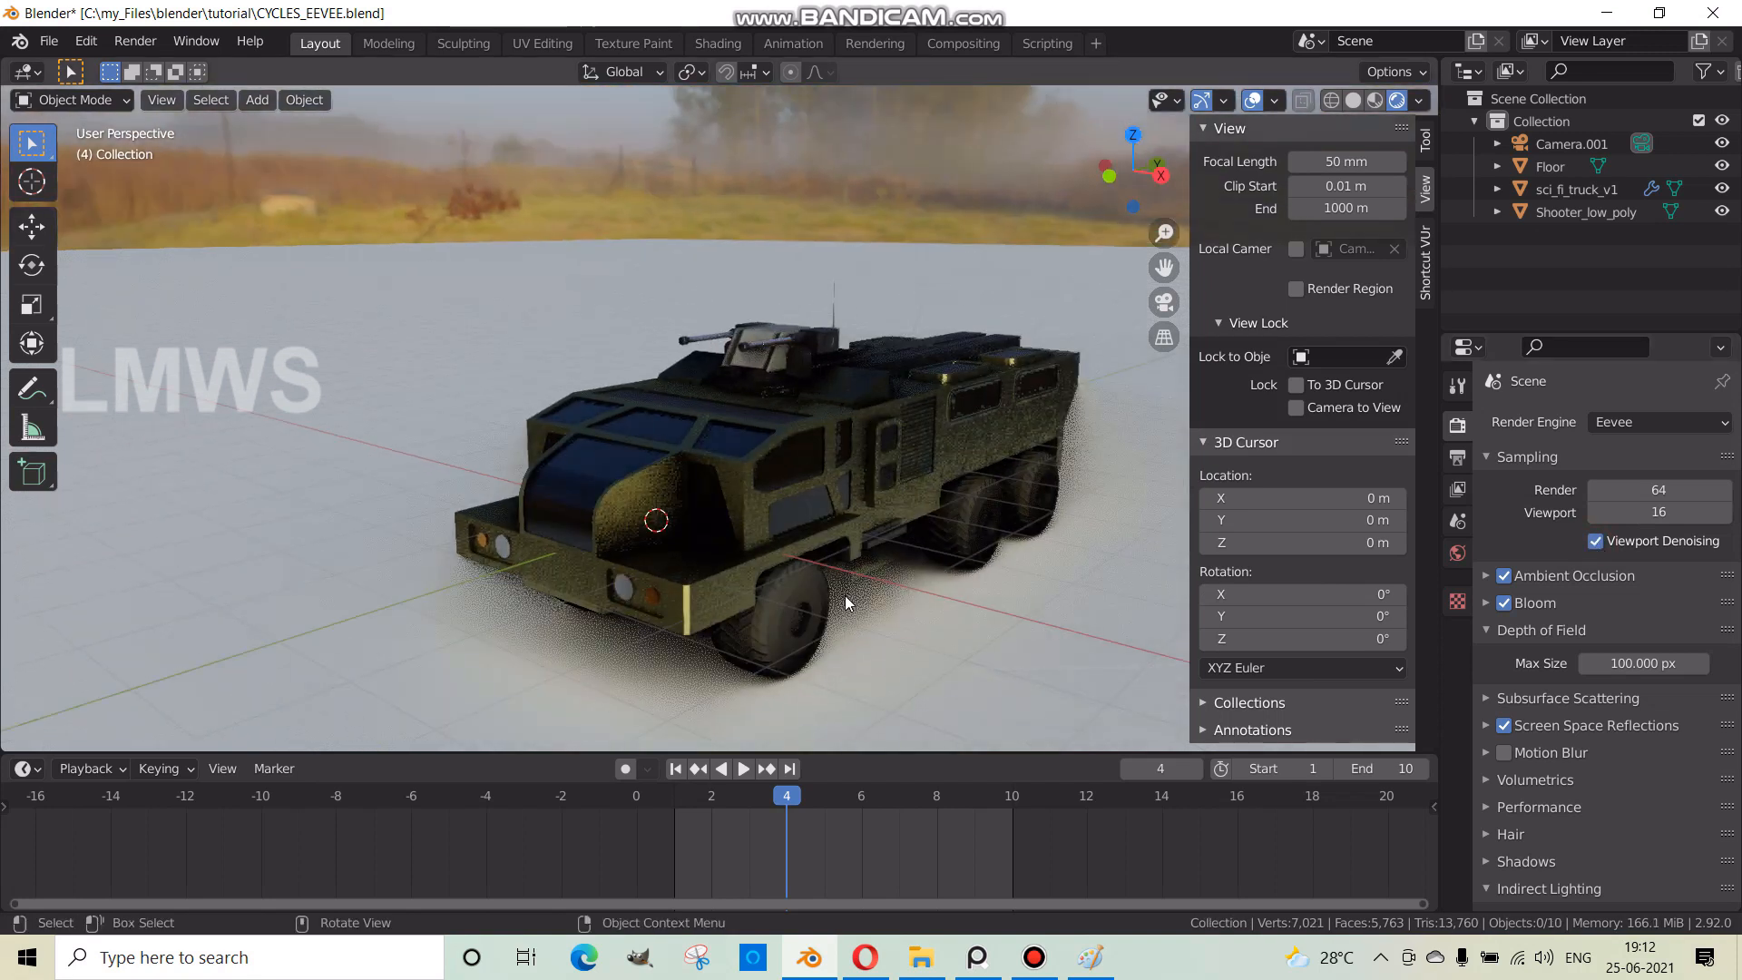
key(ctrl+s)
right_click(1595, 539)
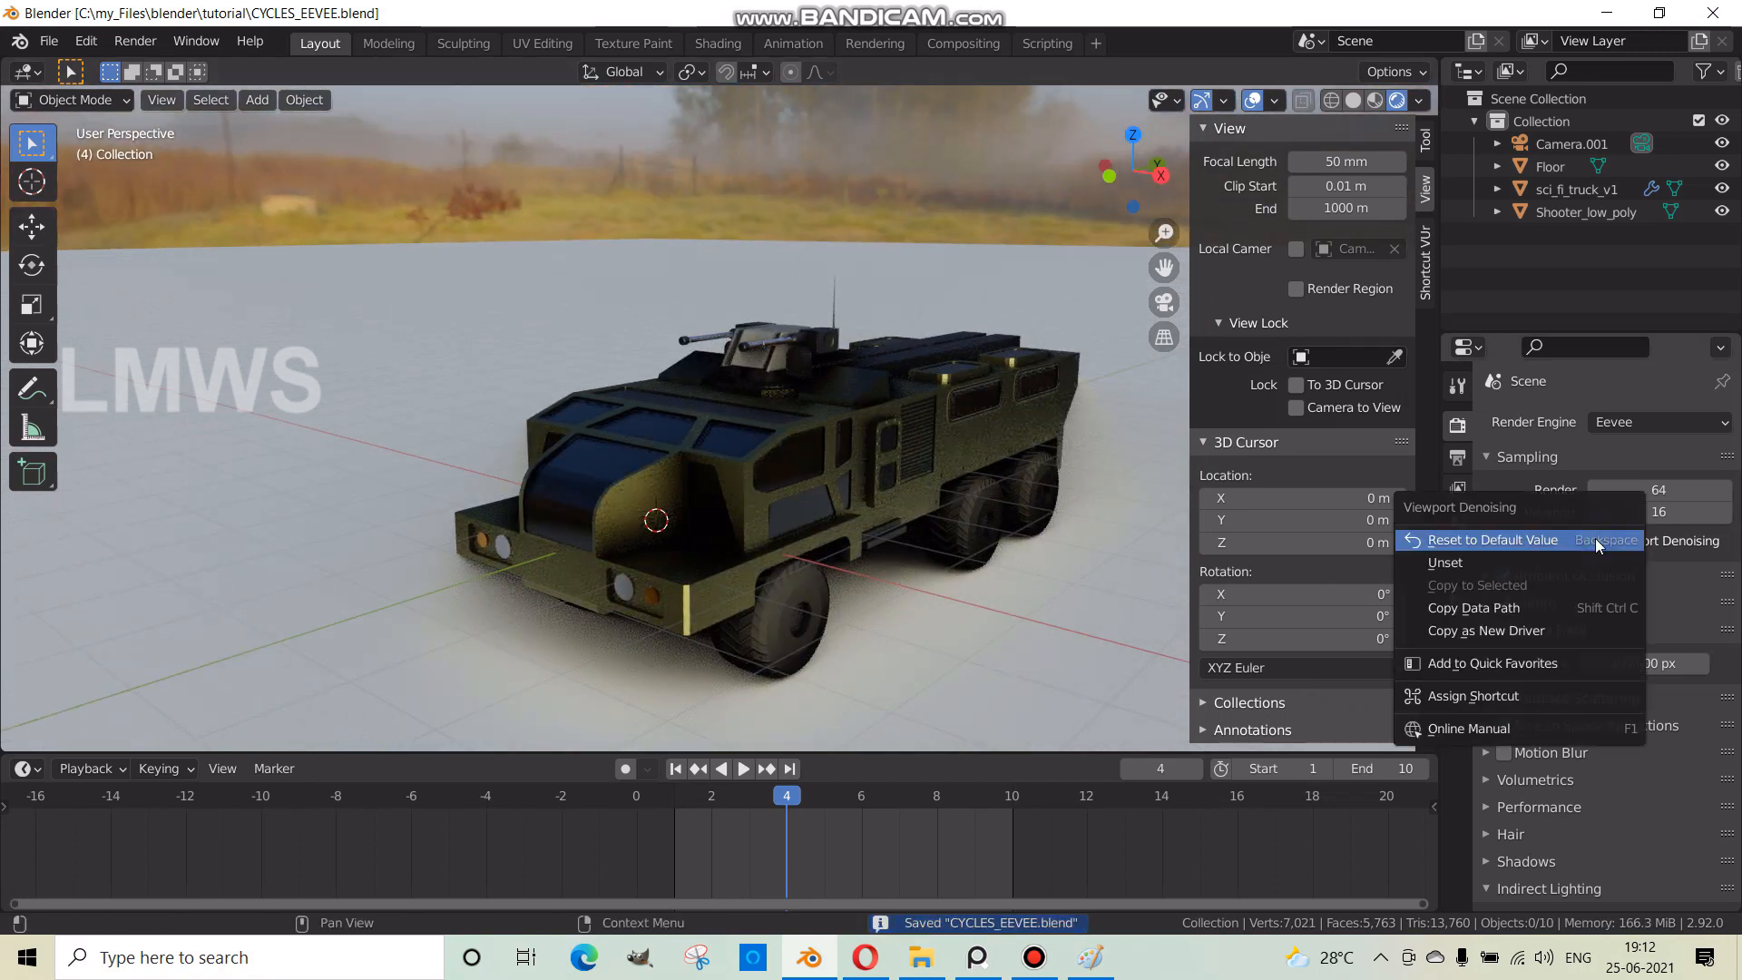
scroll(927, 464, down, 1)
right_click(1512, 574)
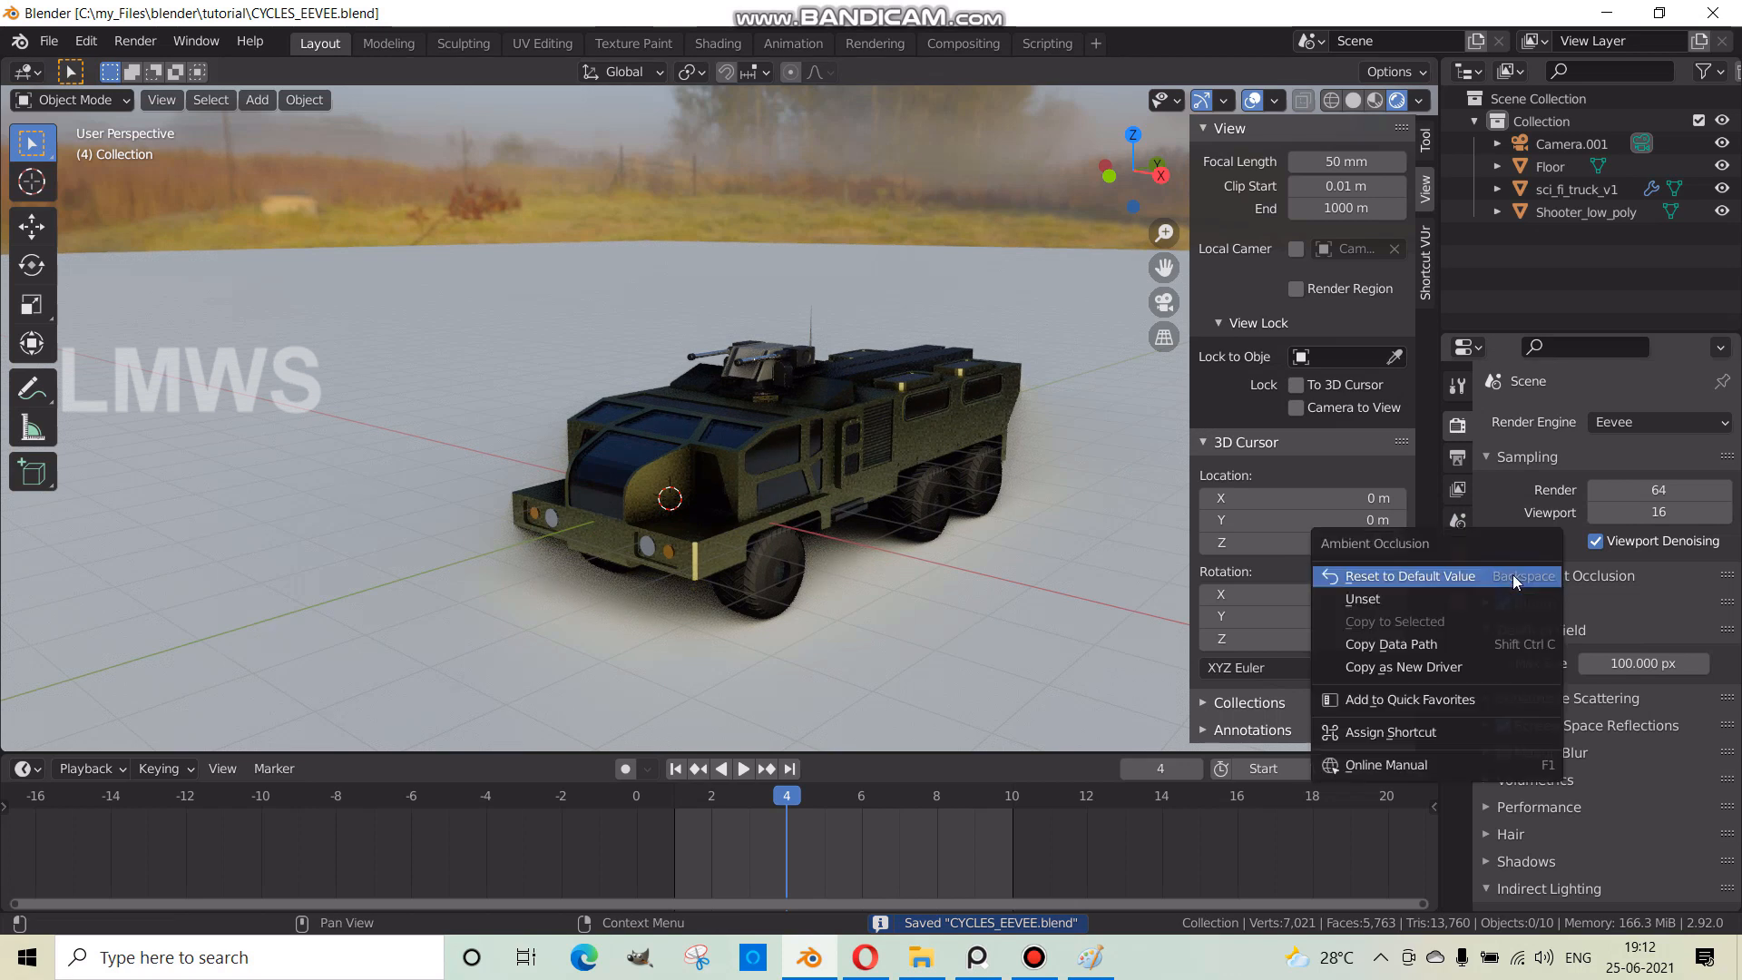
- Expand the Ambient Occlusion settings, view the truck from its other side, and save the file
click(1575, 581)
right_click(1599, 606)
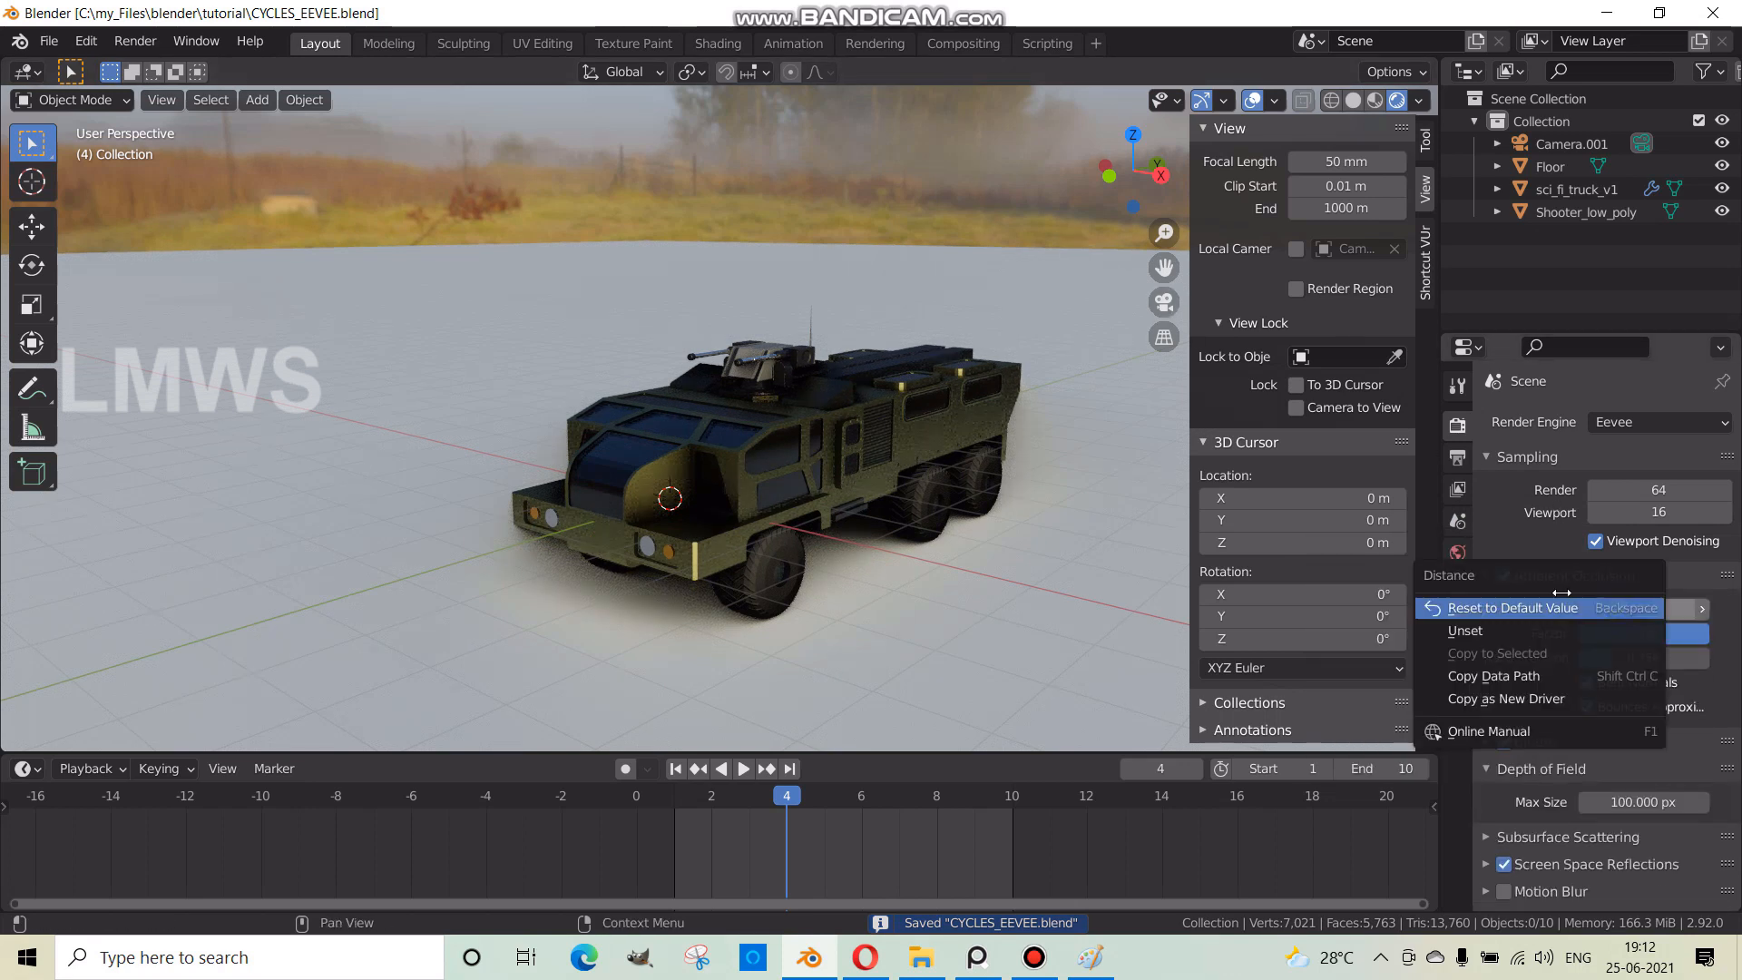
scroll(830, 479, up, 2)
scroll(831, 473, down, 2)
middle_drag(766, 501, 842, 492)
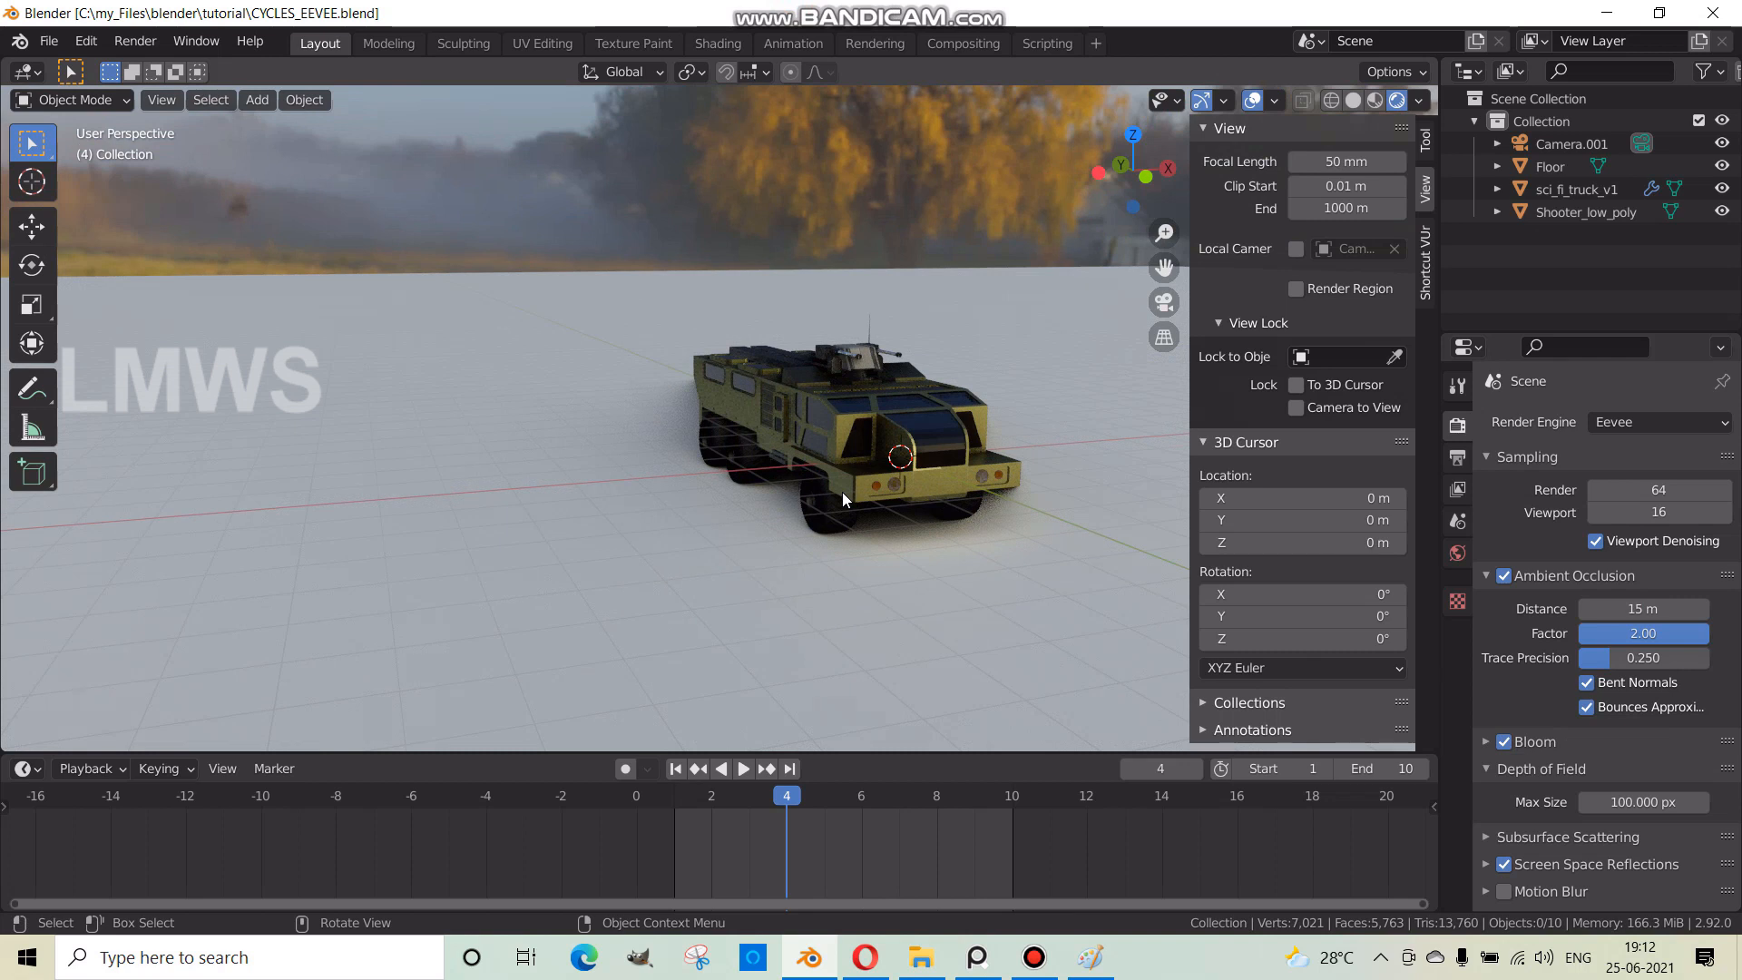
middle_drag(900, 510, 820, 547)
key(ctrl+s)
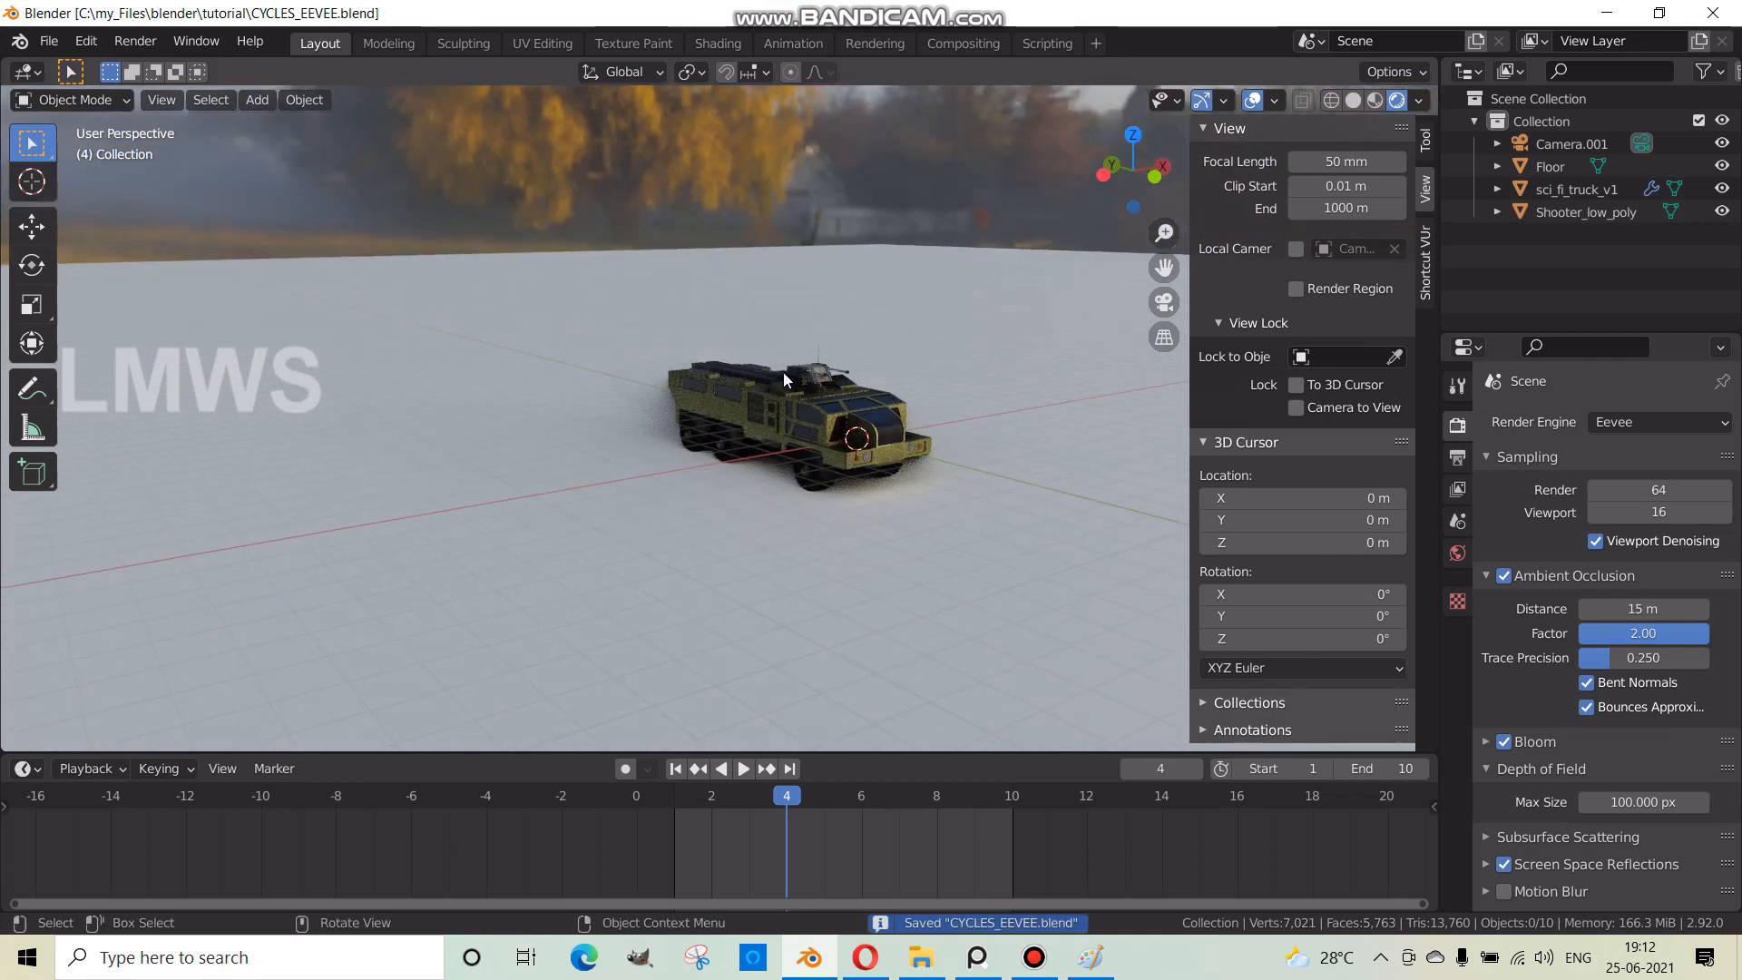
- Add a cube mesh and move it along Y to the middle of the truck as seen from above
key(shift+a)
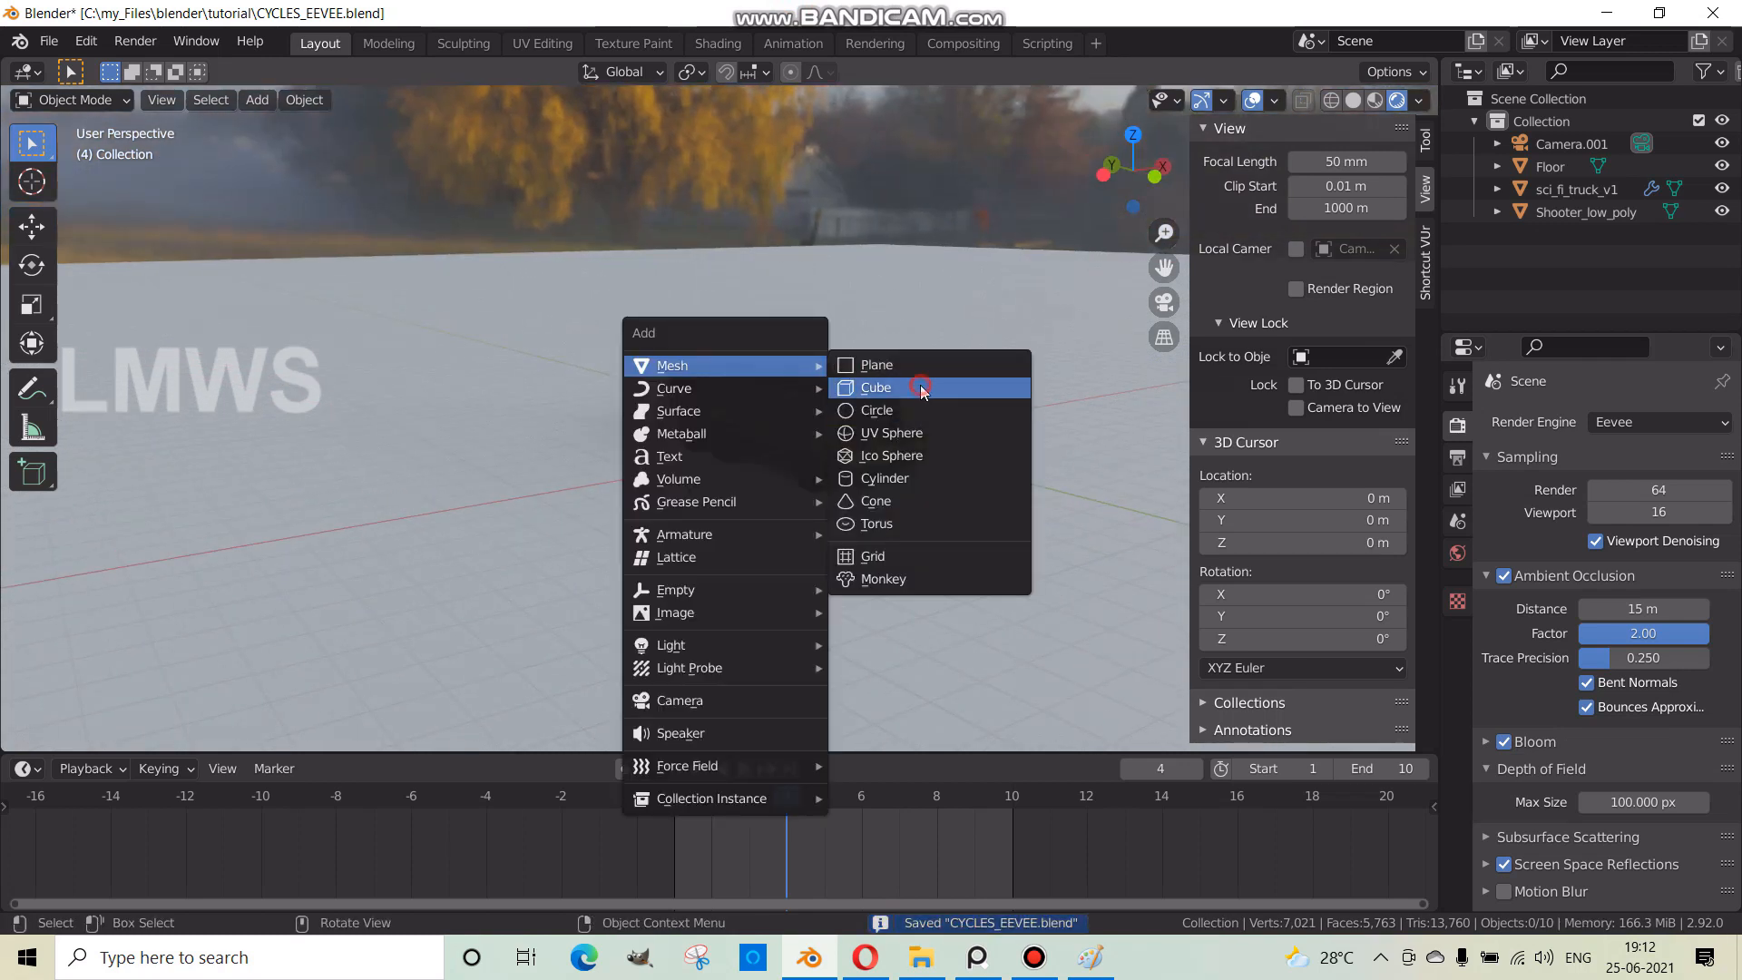
click(920, 386)
middle_drag(885, 470, 801, 506)
key(Tab)
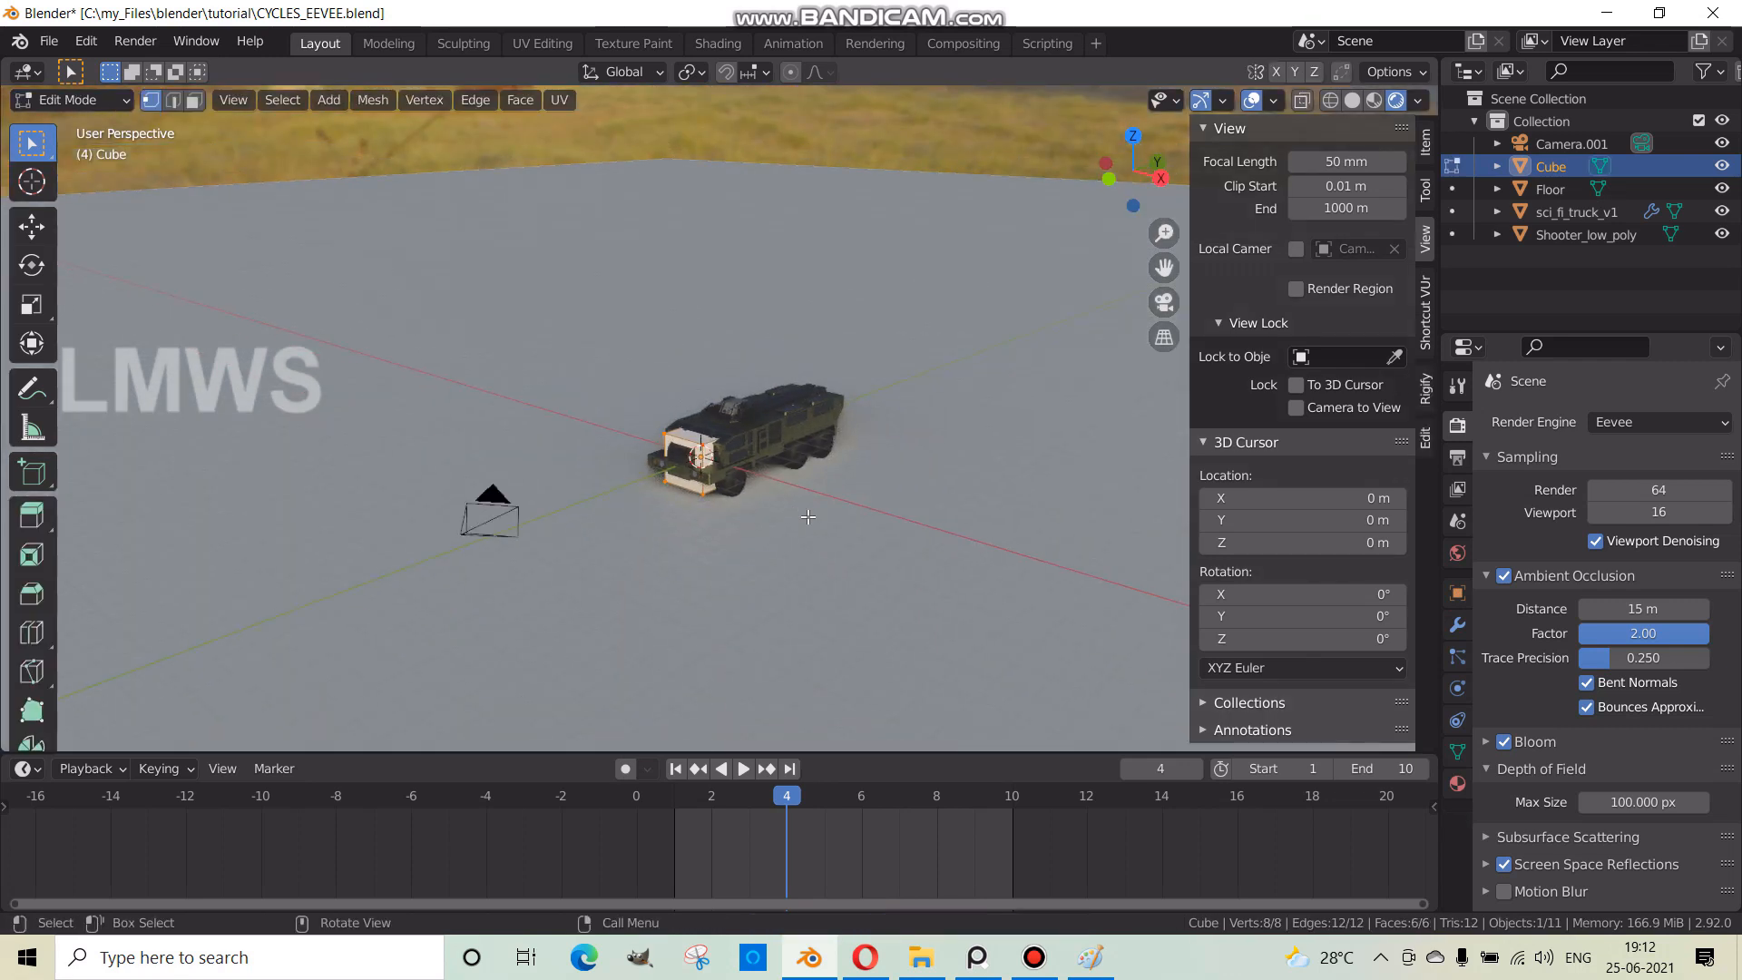
key(KP_7)
scroll(830, 561, up, 1)
key(Tab)
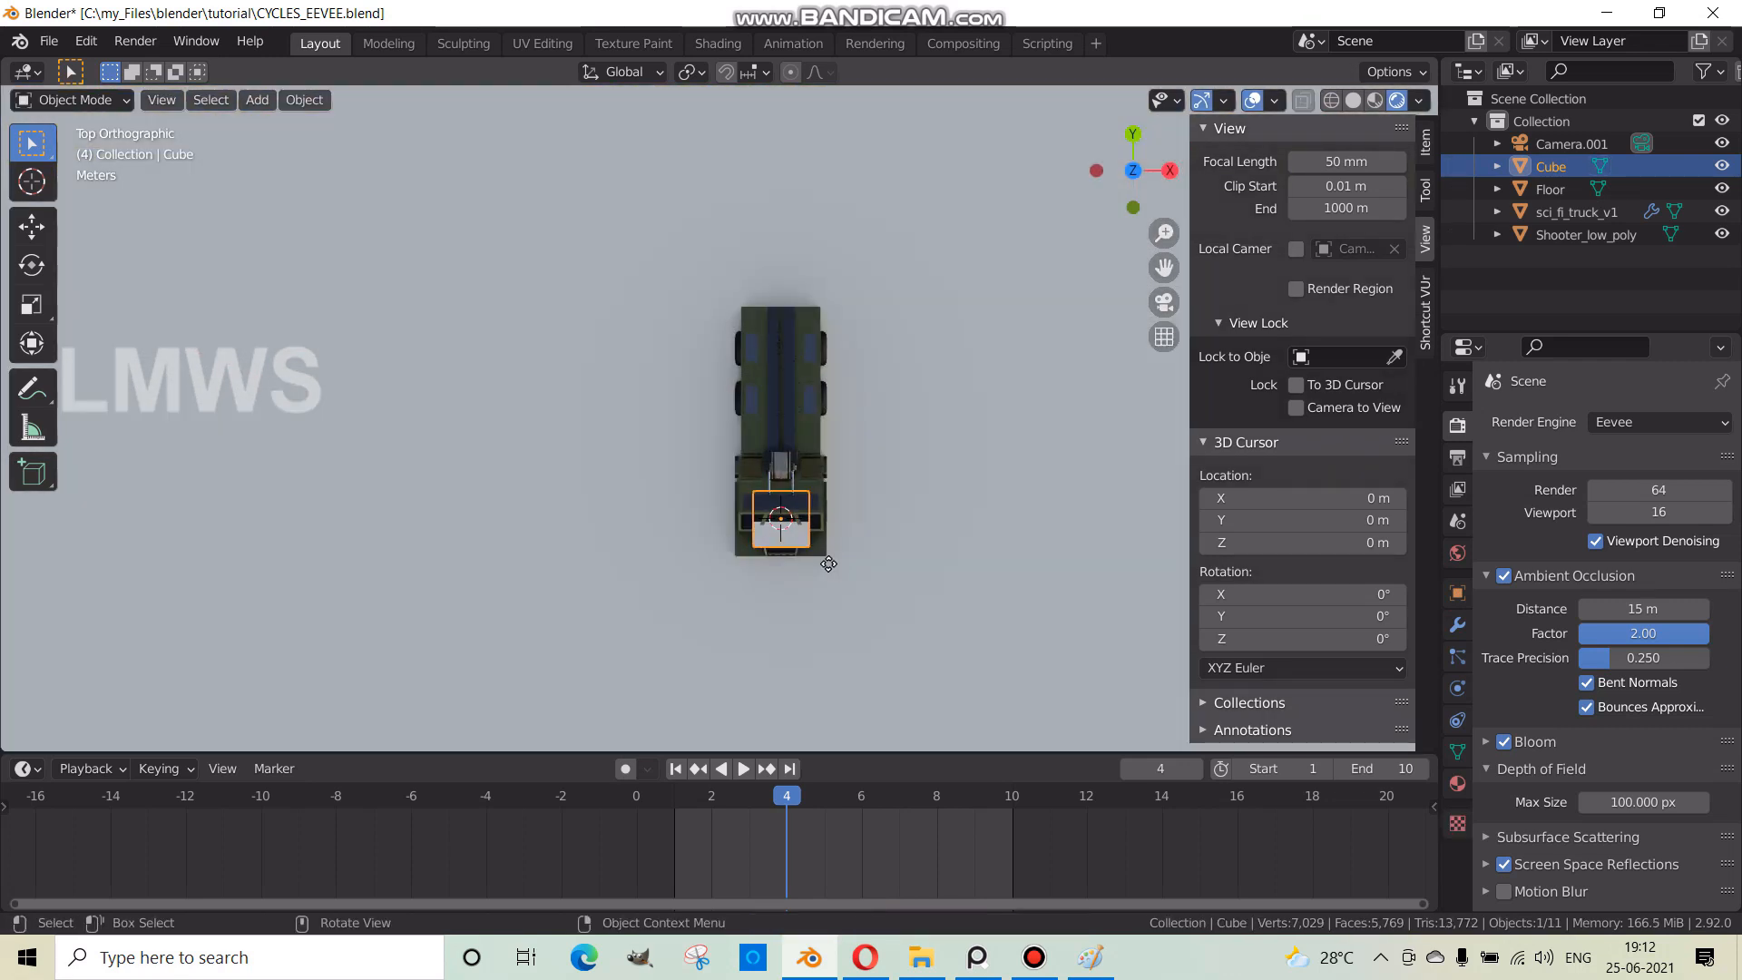
key(g)
key(y)
click(871, 423)
- Scale the cube's mesh along X, Y and Z until it encloses the whole truck
key(Tab)
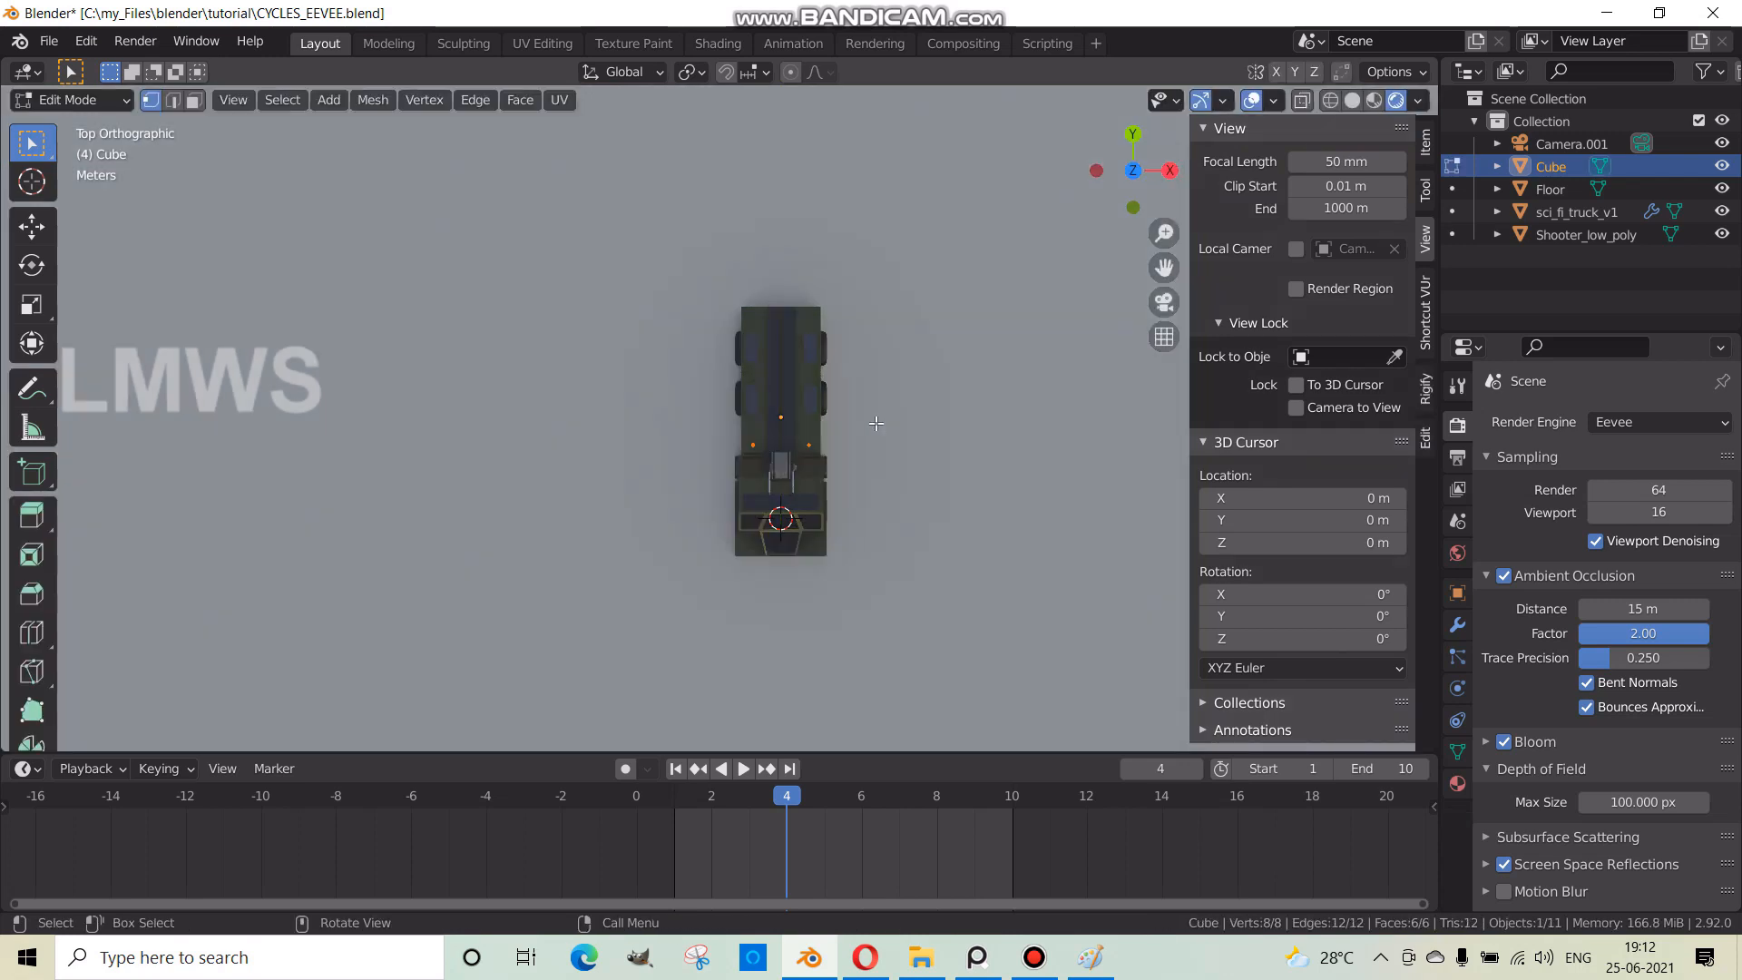
key(s)
key(x)
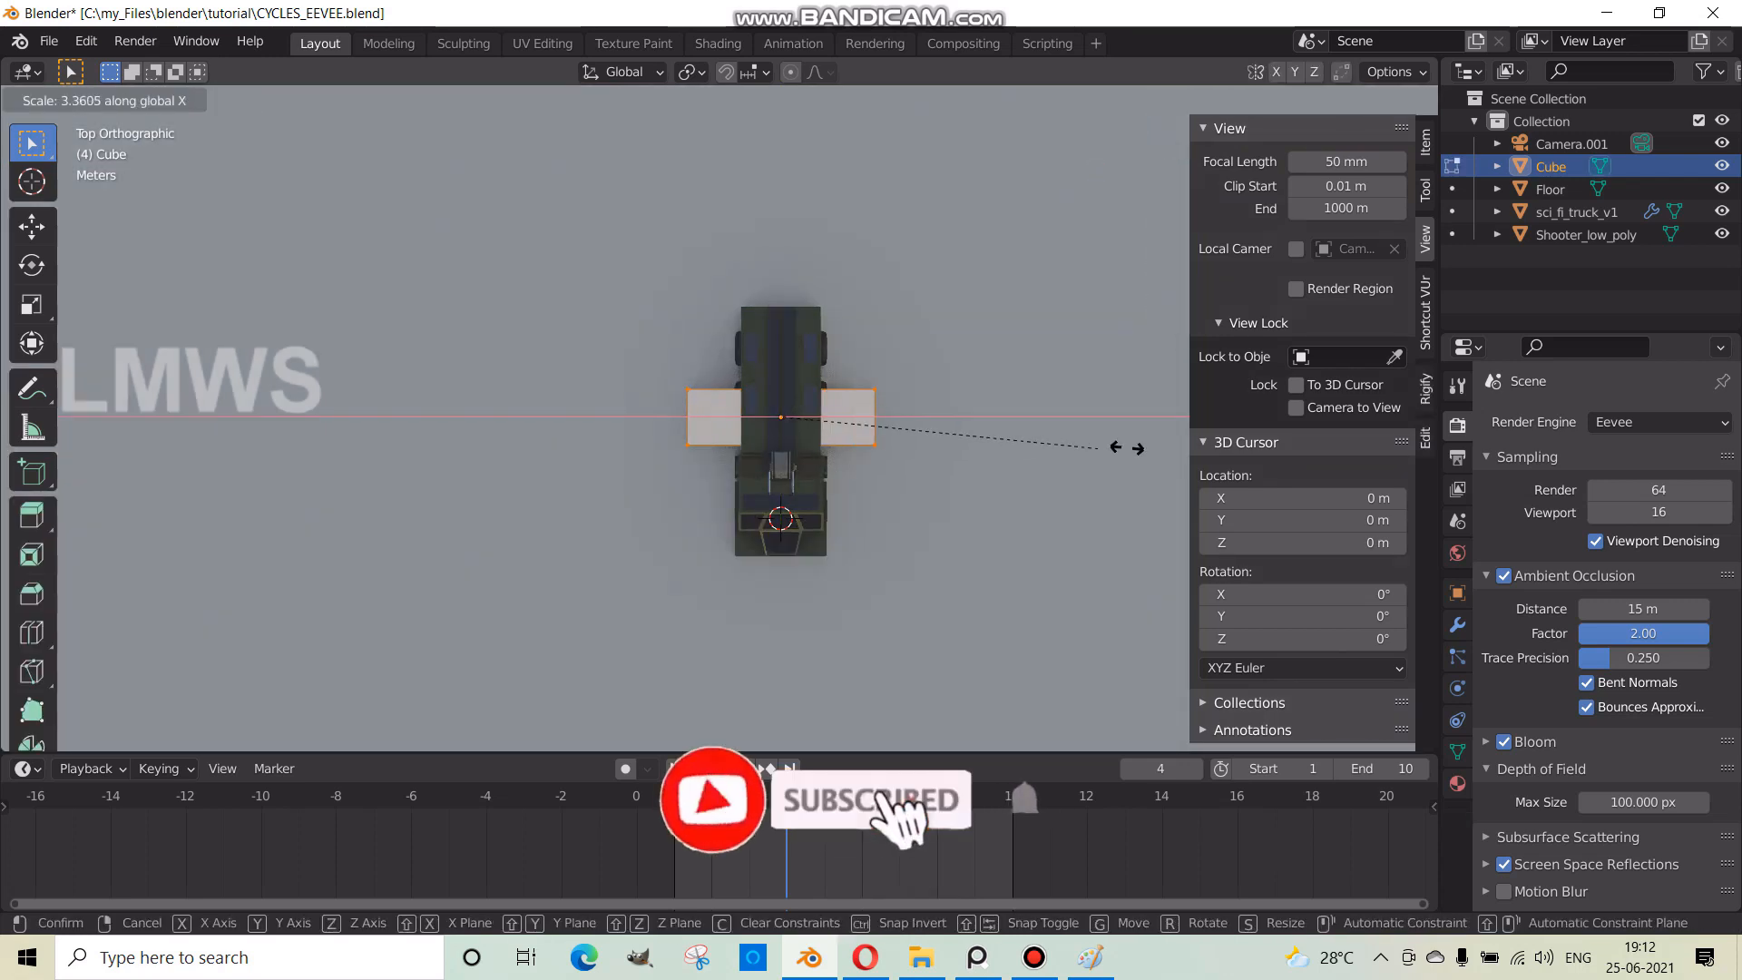
click(1134, 449)
key(s)
key(y)
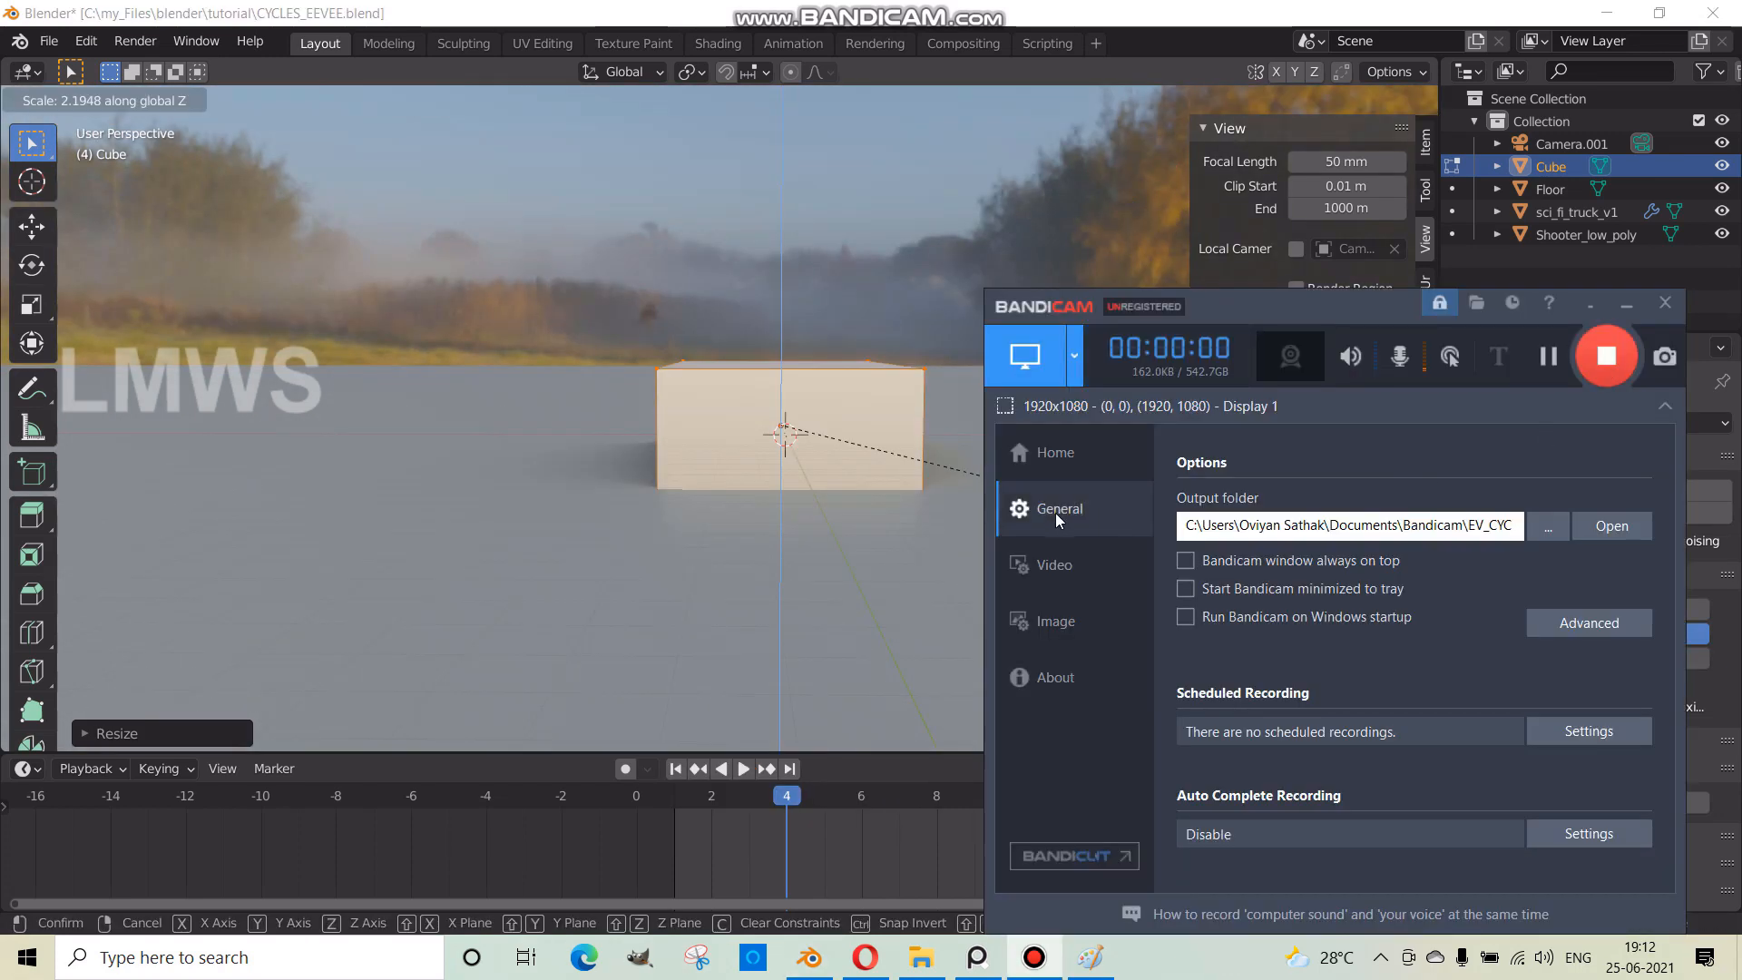
click(1033, 6)
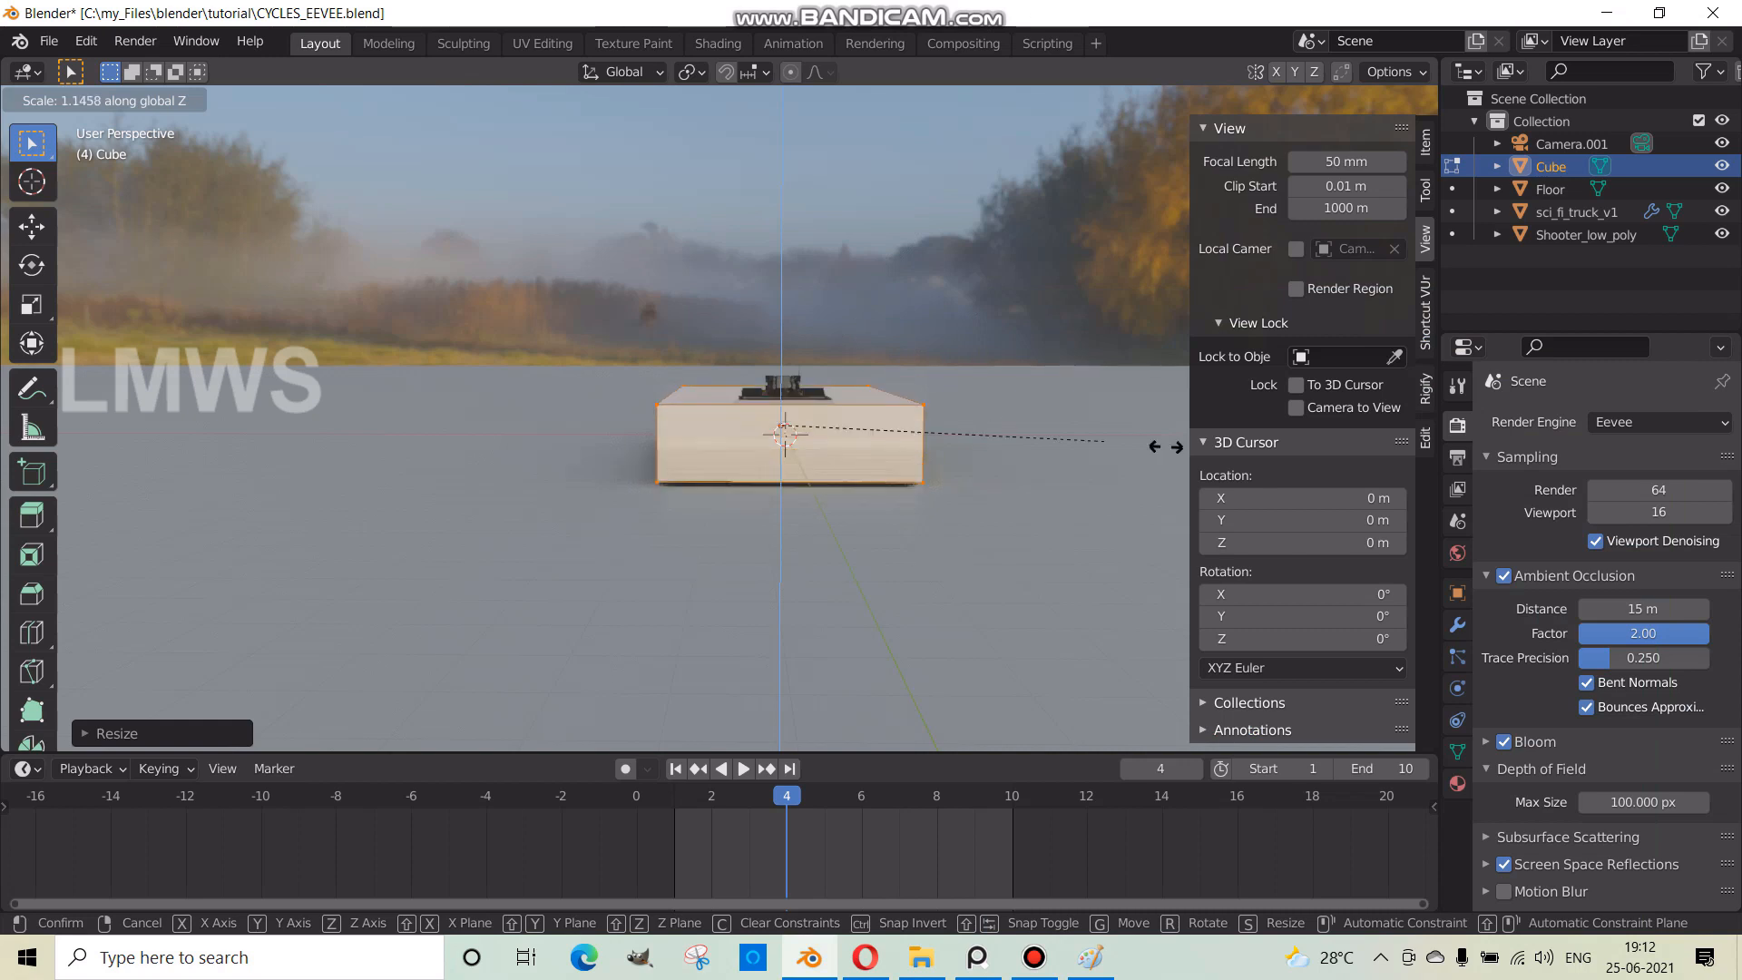
click(313, 610)
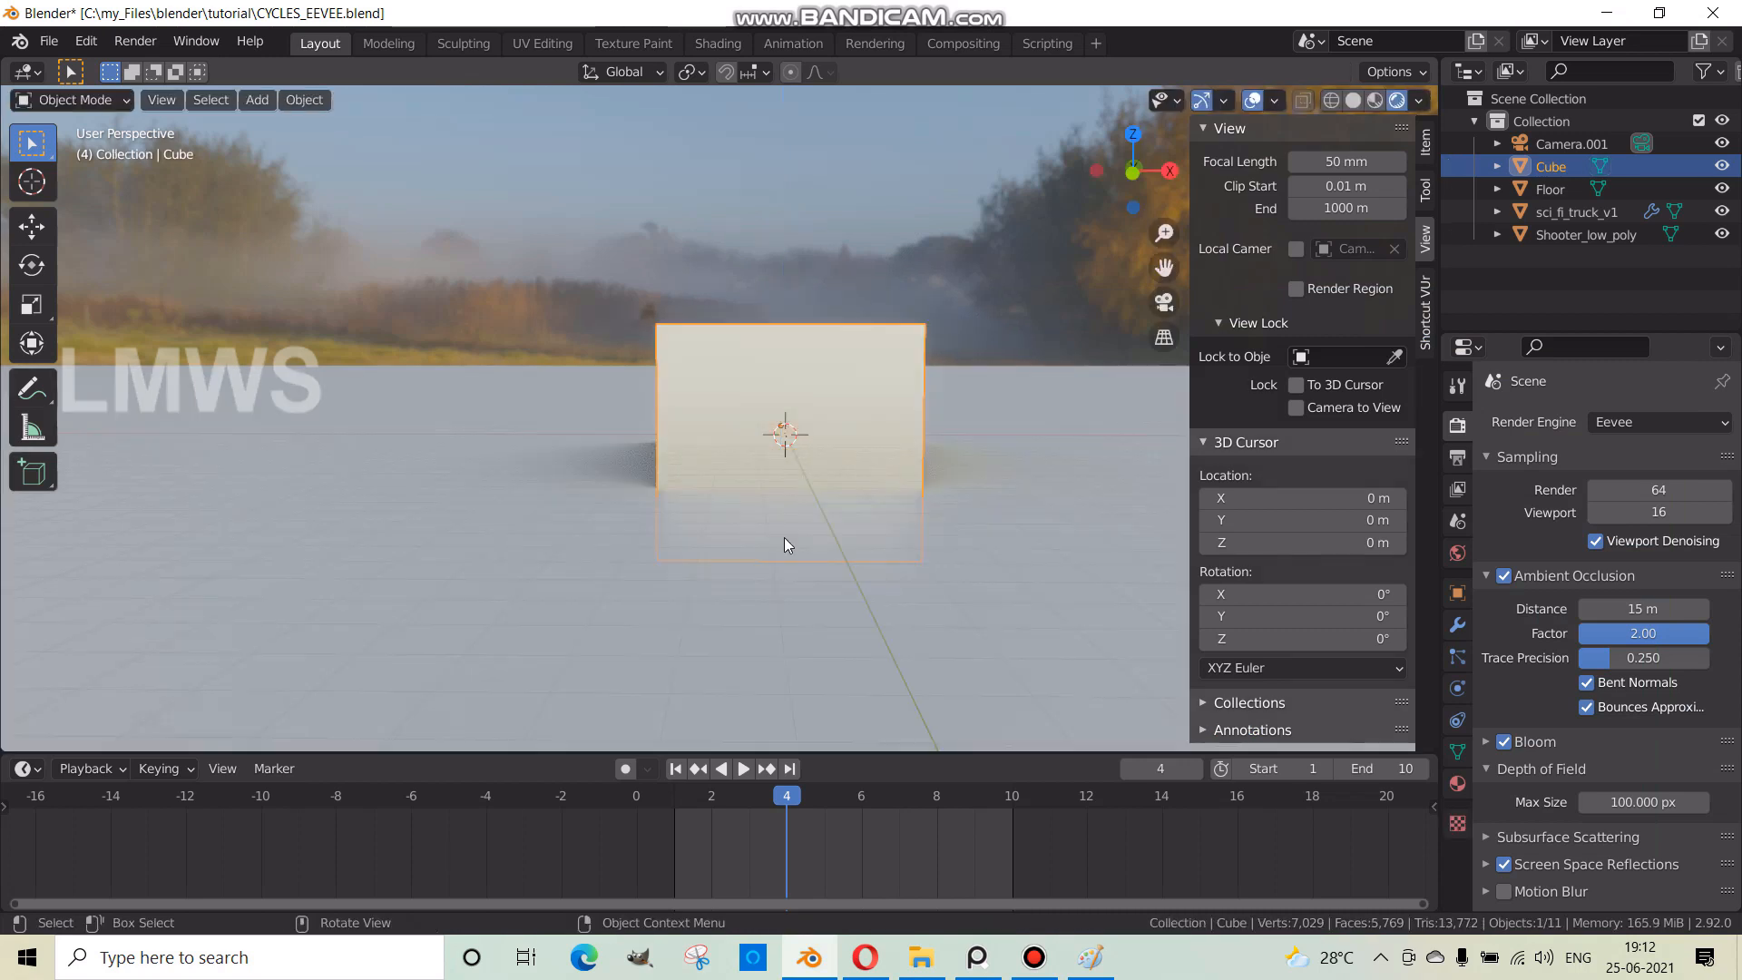
- Raise the enclosing cube about 2.1 m along Z and save the file
middle_drag(784, 538, 813, 494)
key(g)
key(z)
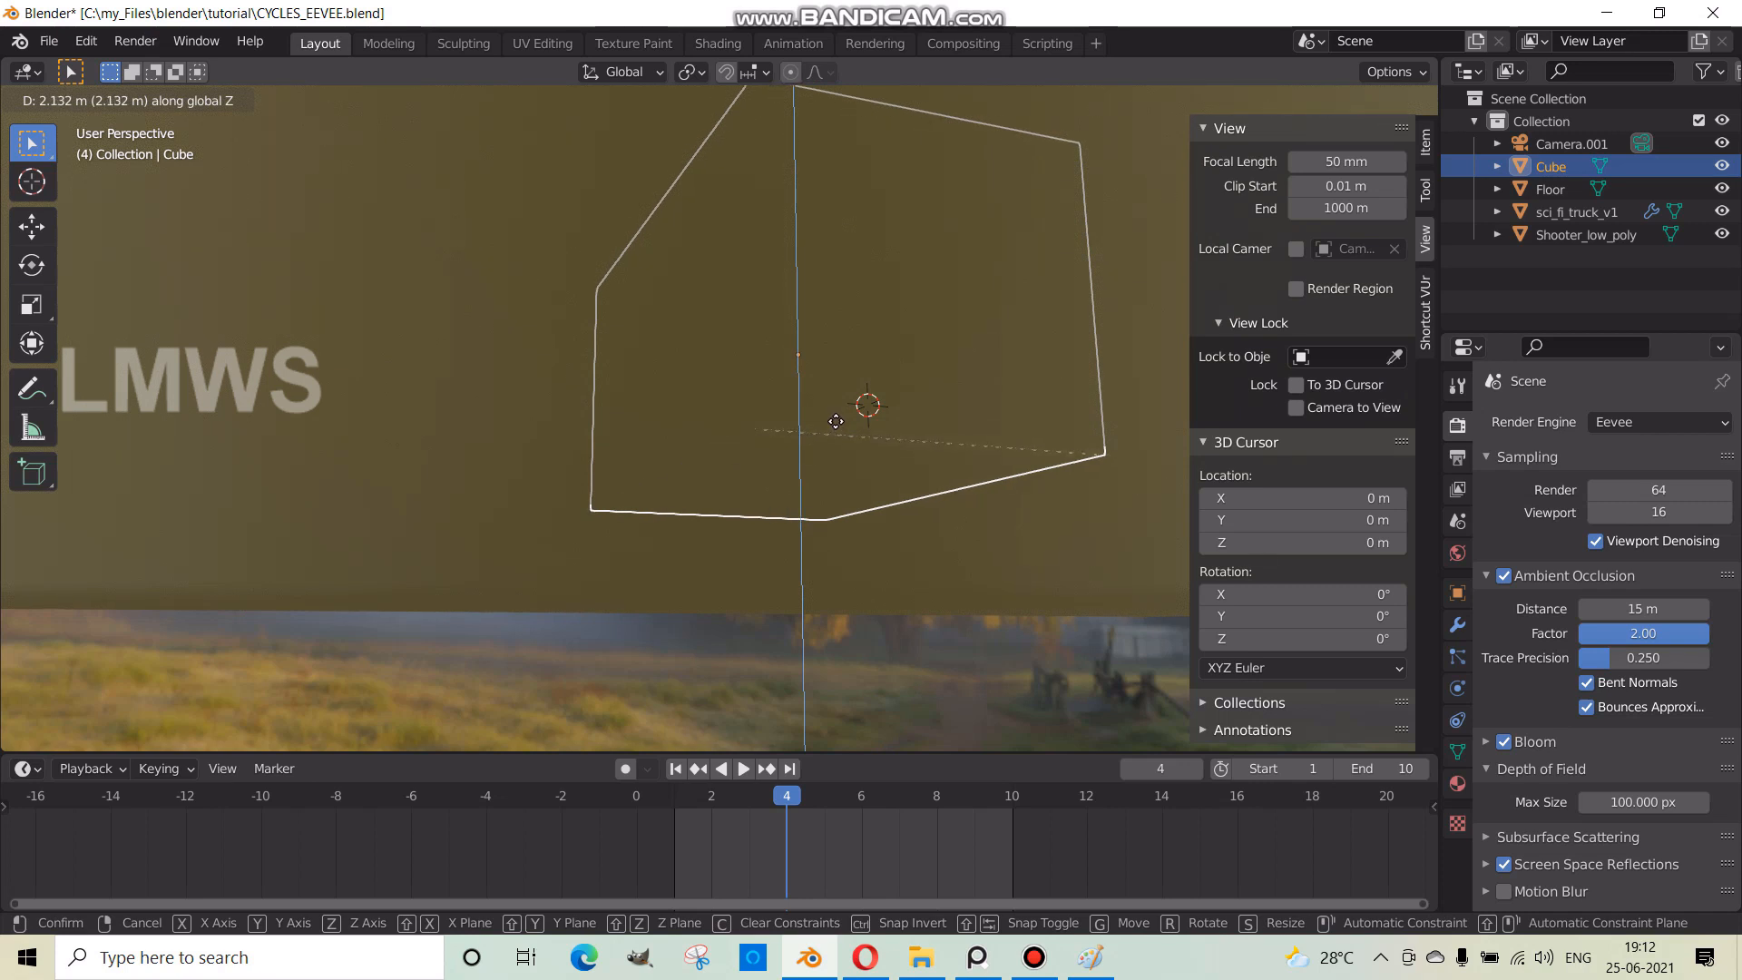
click(835, 421)
middle_drag(873, 564, 660, 572)
key(ctrl+s)
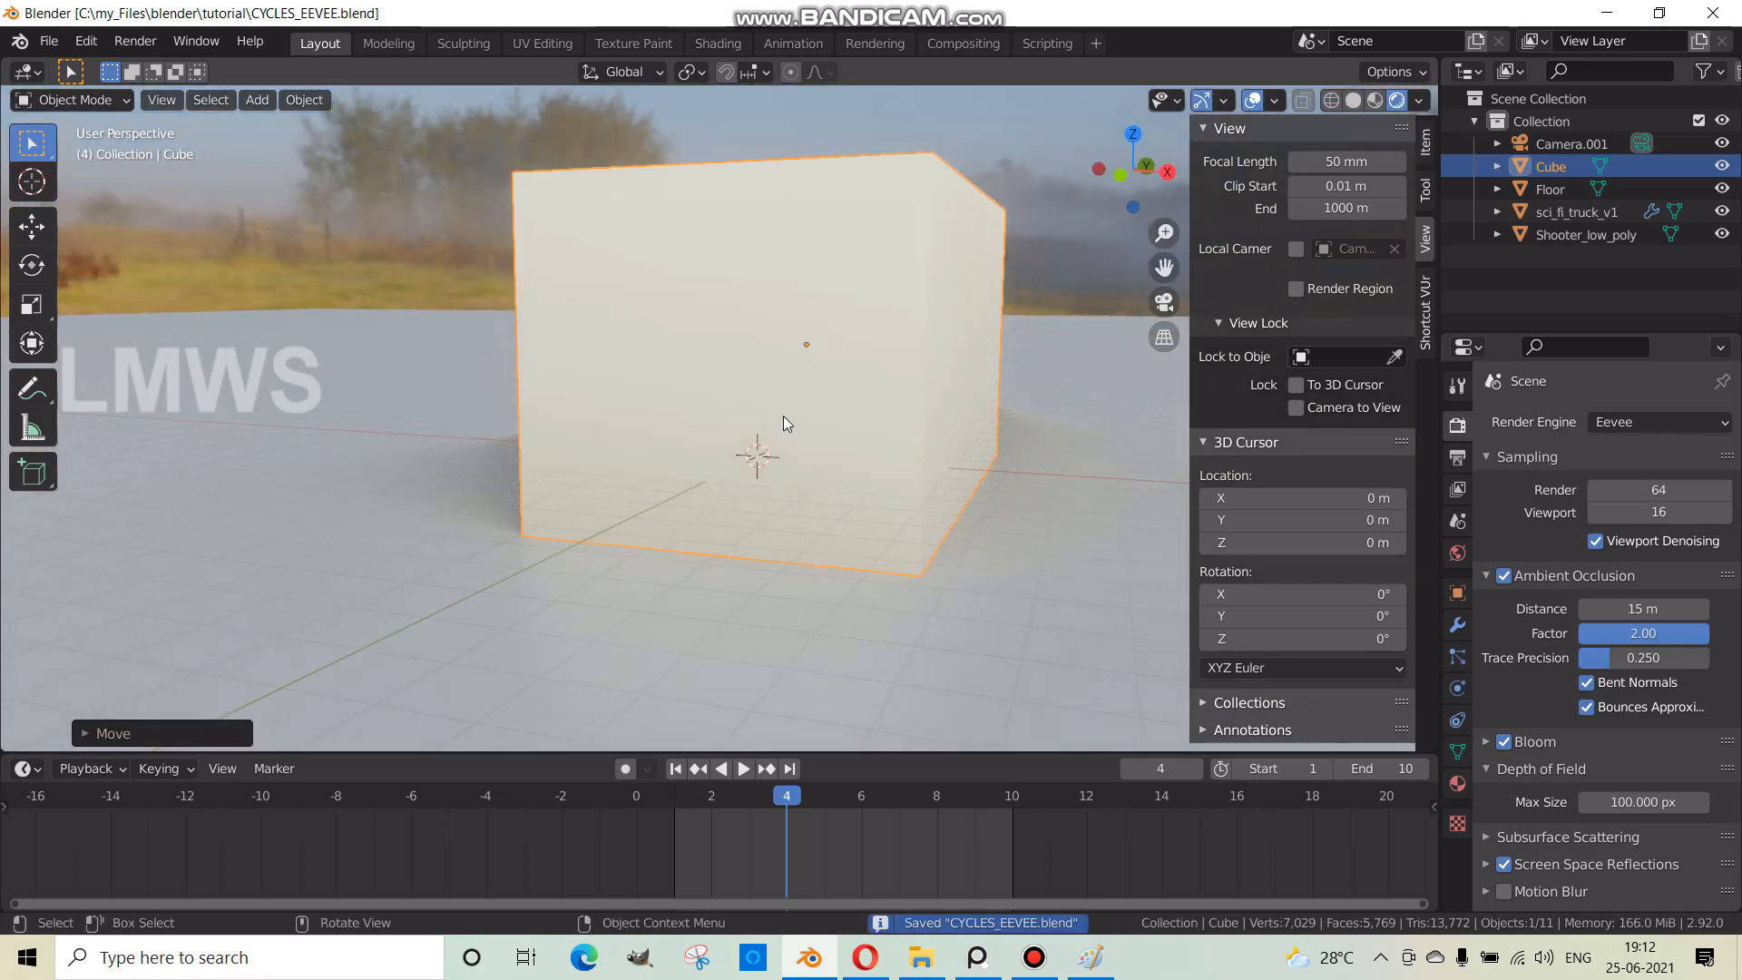
- Switch to the Shading workspace and show its viewport in rendered shading with the cube in view
scroll(789, 454, down, 2)
click(1458, 783)
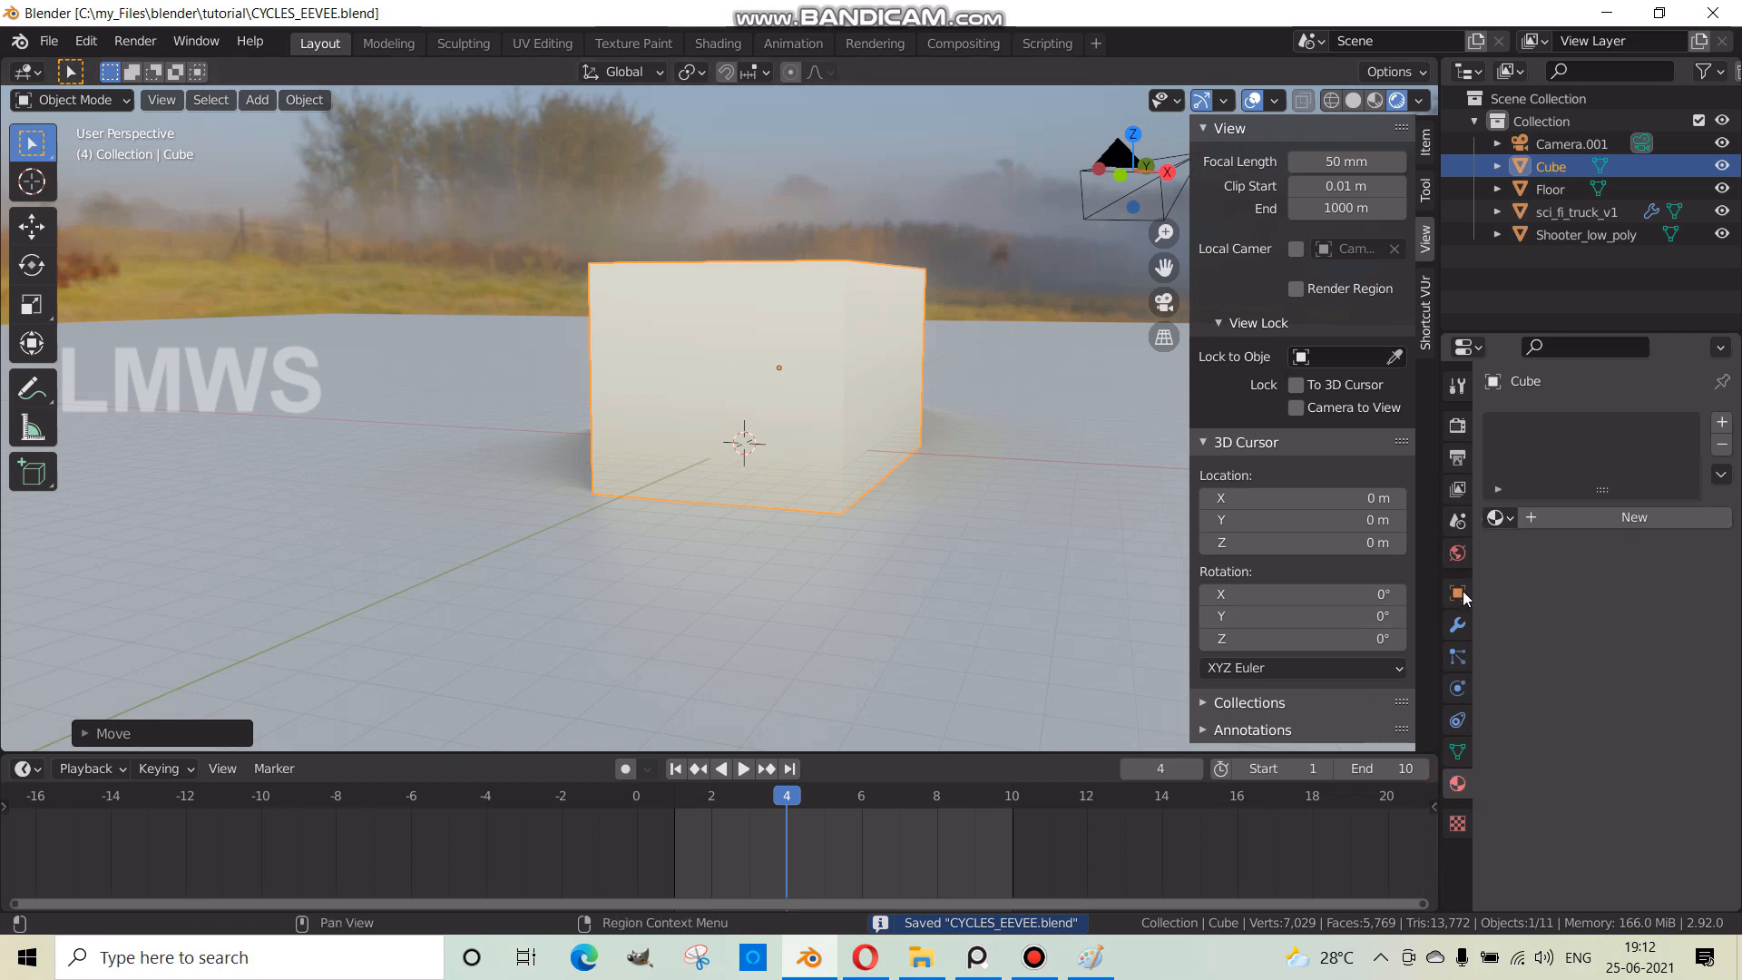
click(717, 44)
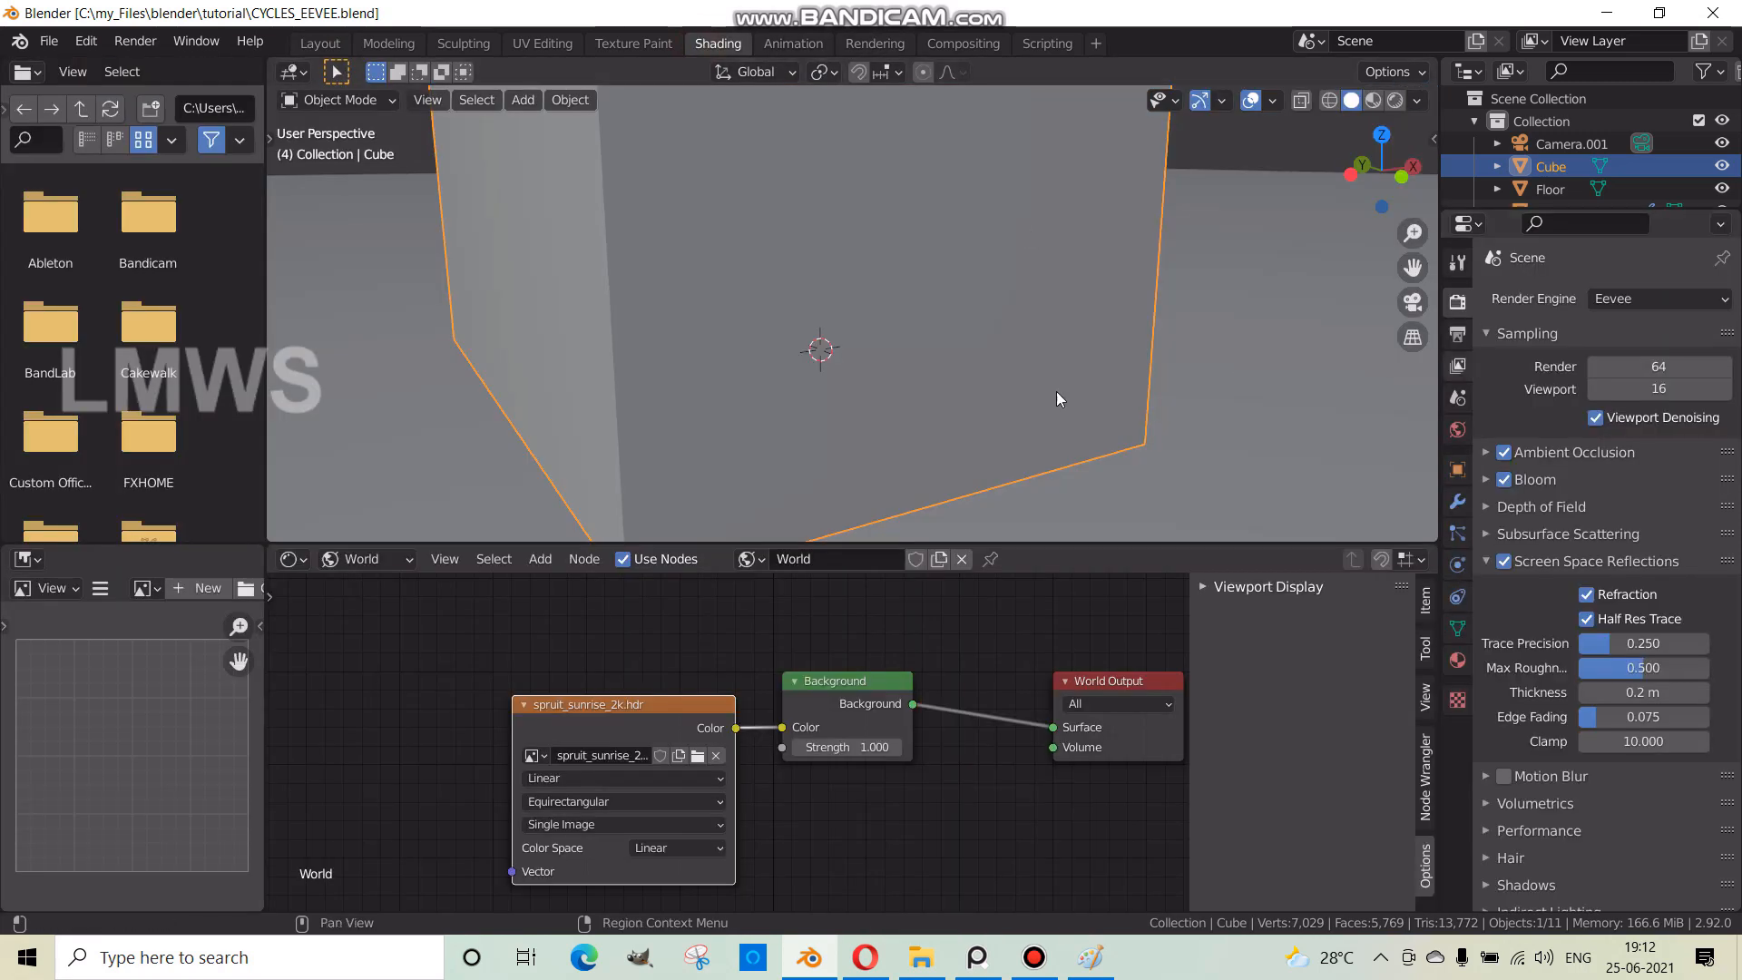
scroll(1057, 390, down, 3)
click(1394, 100)
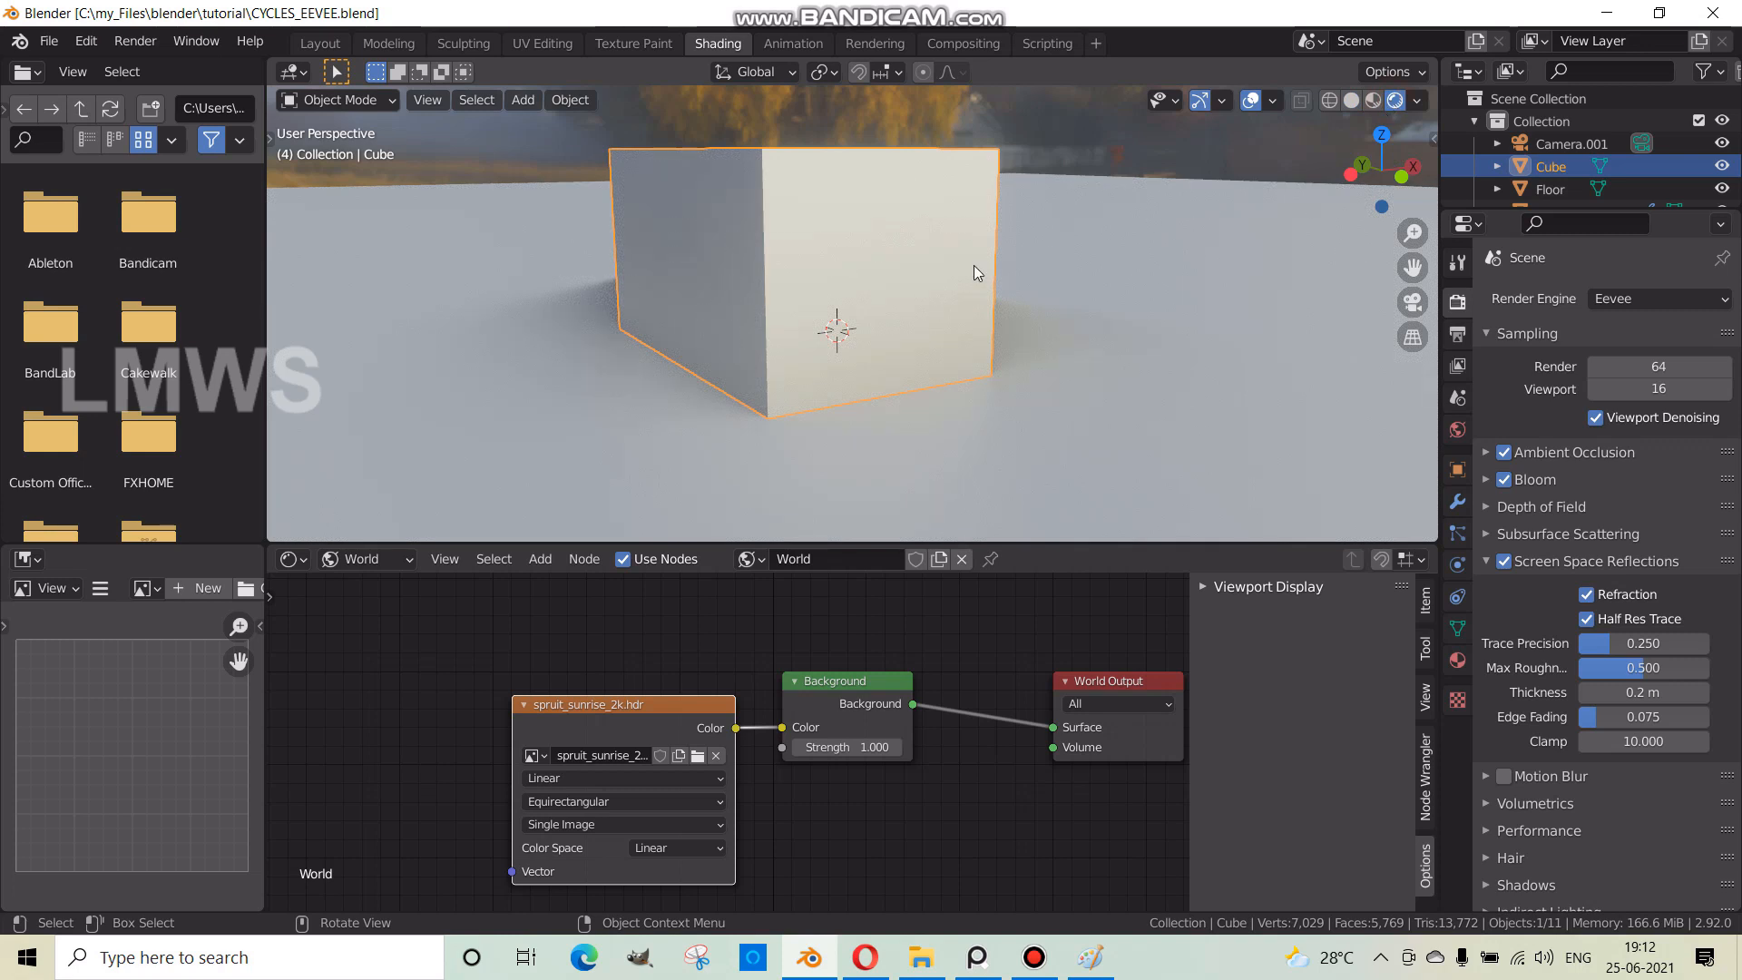
- Change the shader editor from World to Object and create a new material for the cube
click(935, 676)
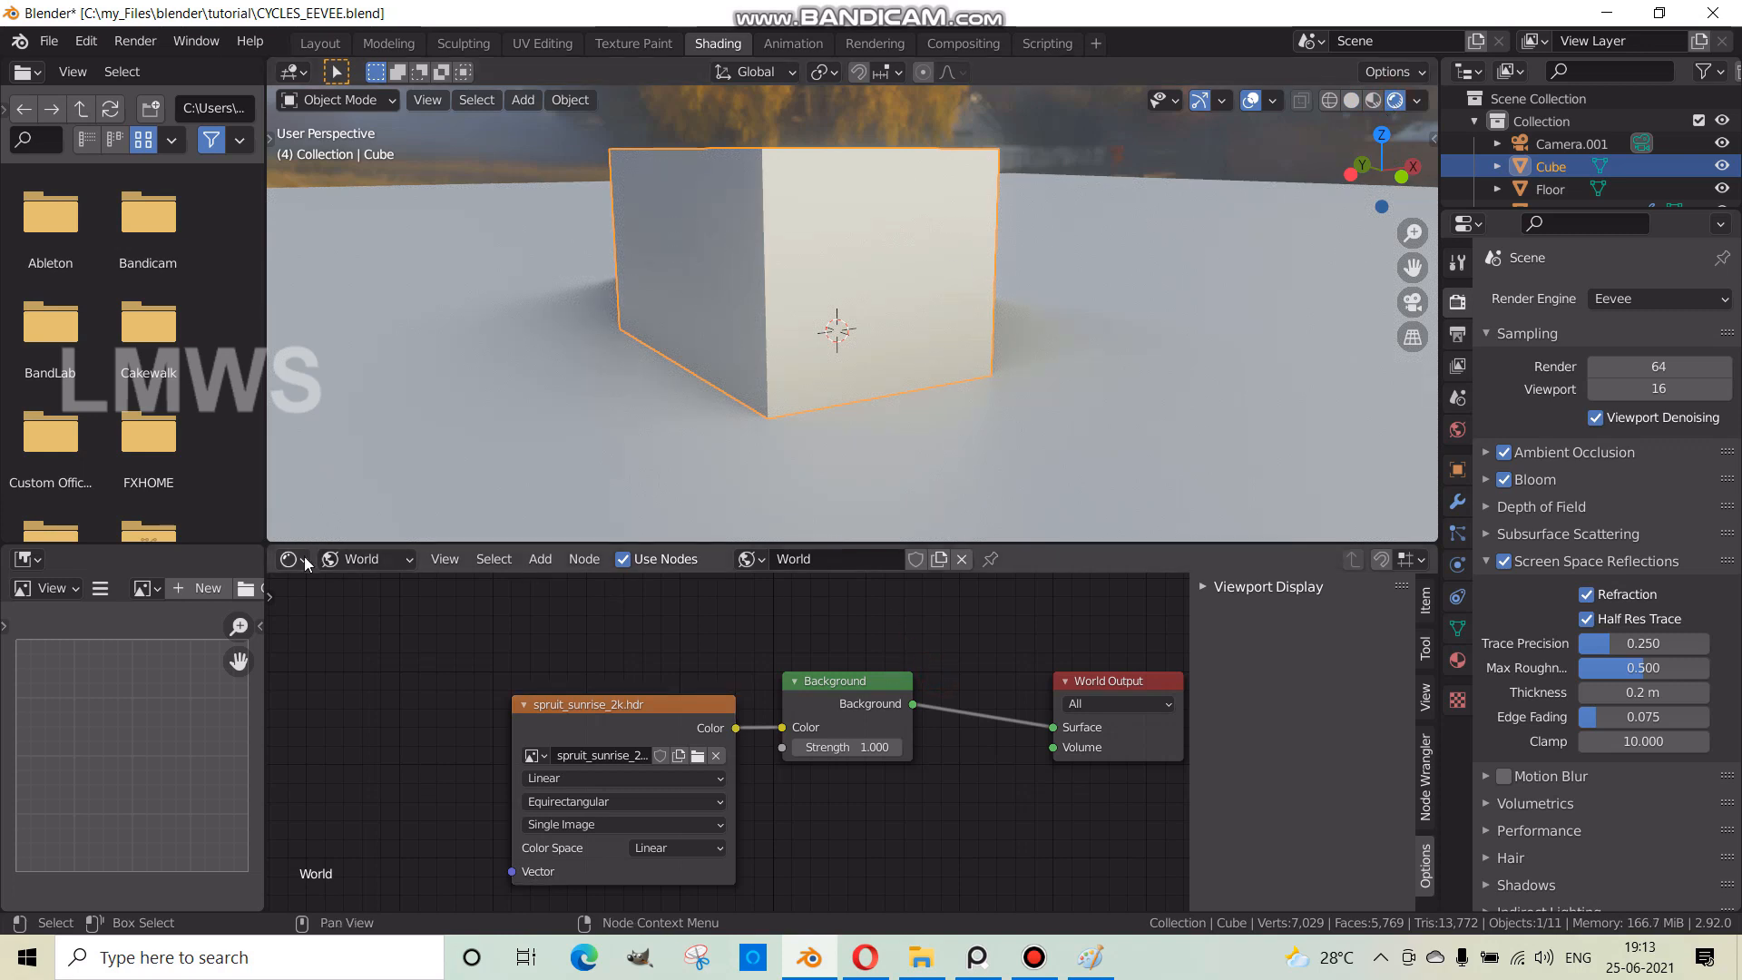
click(363, 559)
click(363, 559)
click(368, 583)
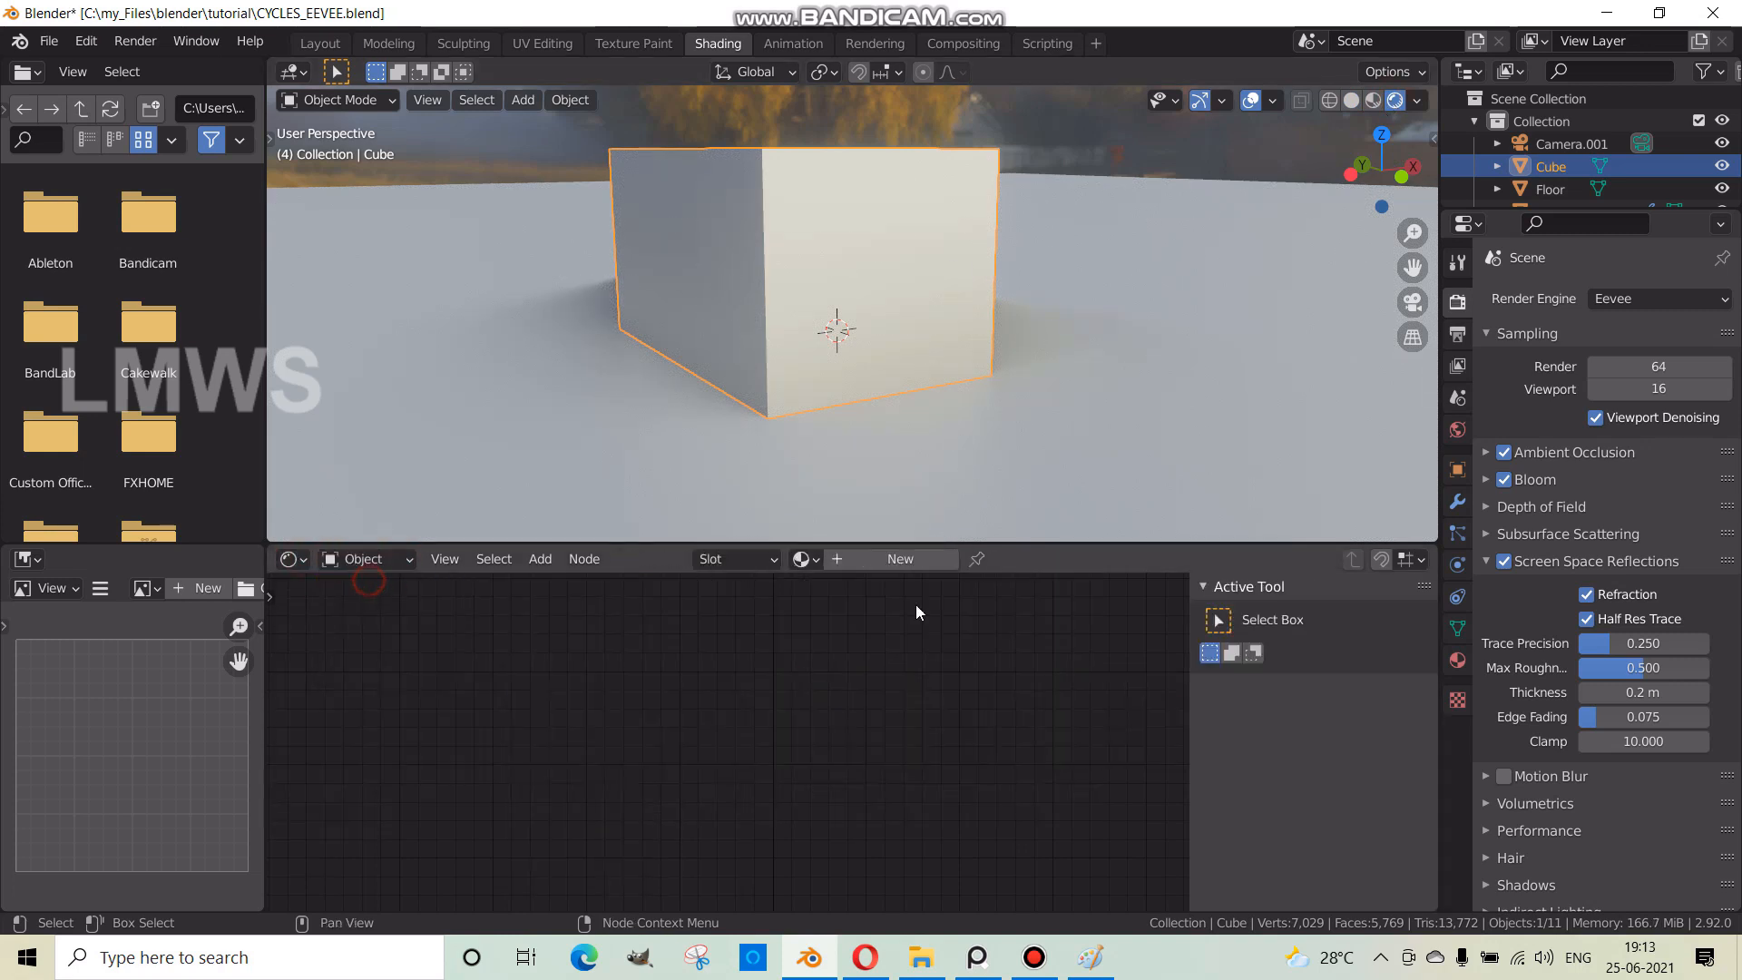
click(891, 560)
- Replace the cube material's default shader with a Principled Volume node connected to the Volume input of the Material Output
drag(914, 679, 585, 680)
key(x)
key(shift+a)
click(612, 659)
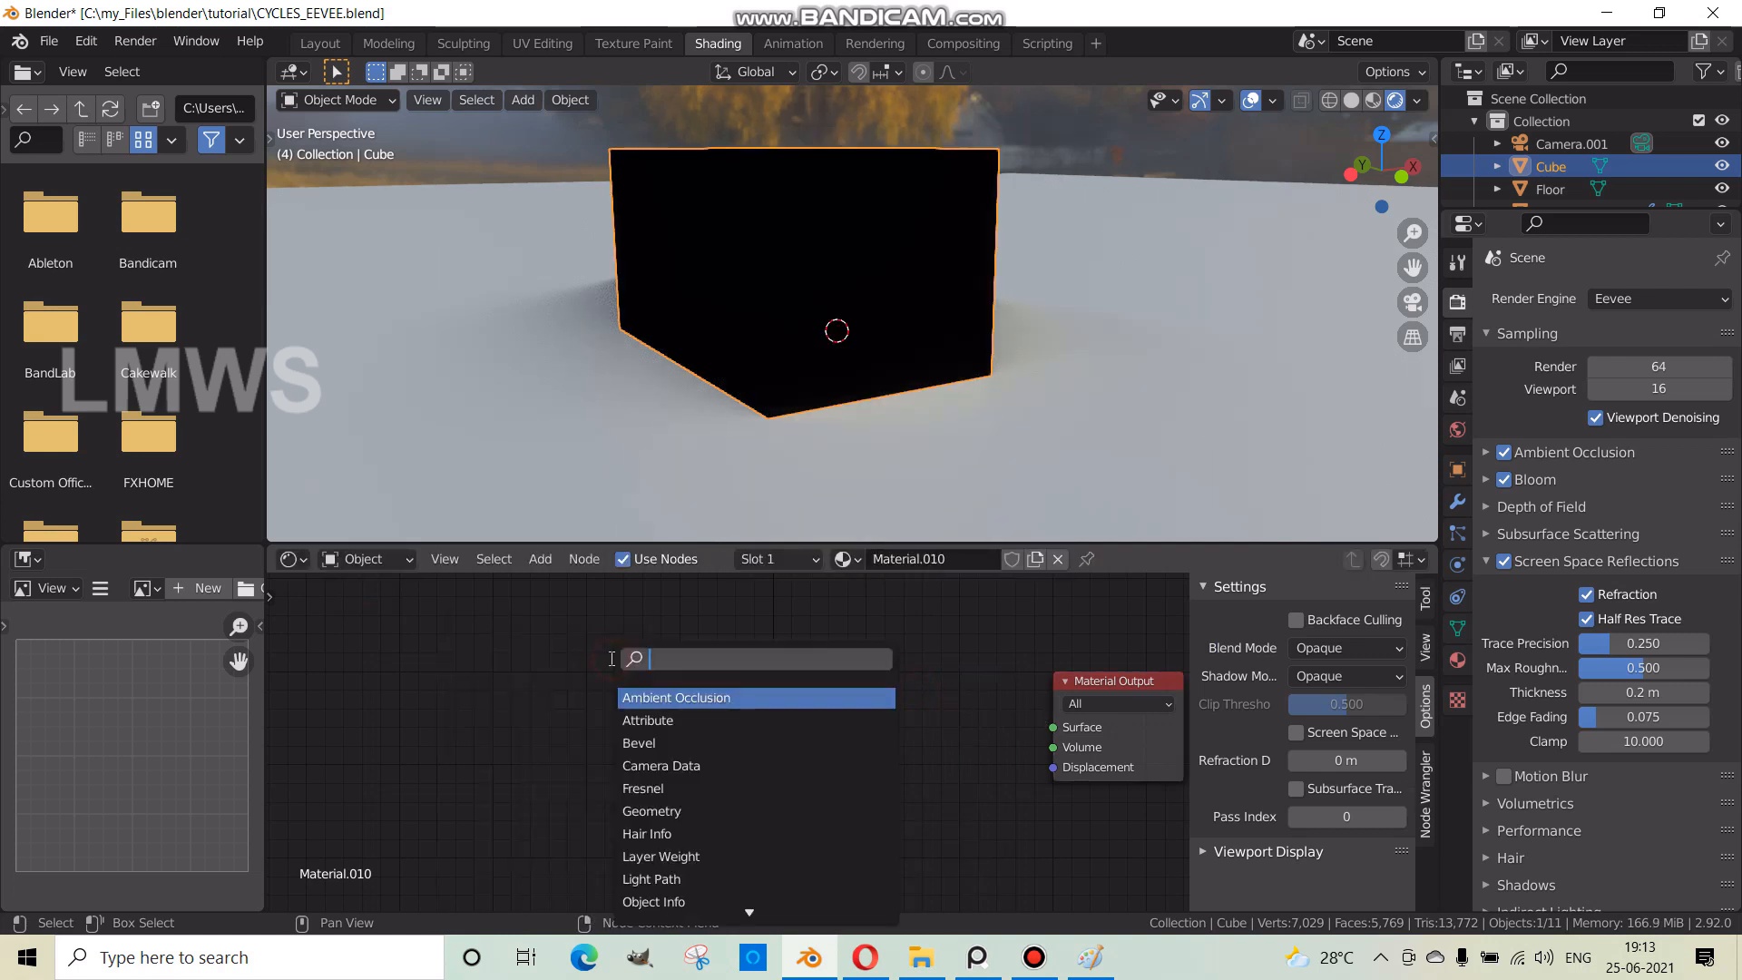
text(princ)
key(Down)
key(Return)
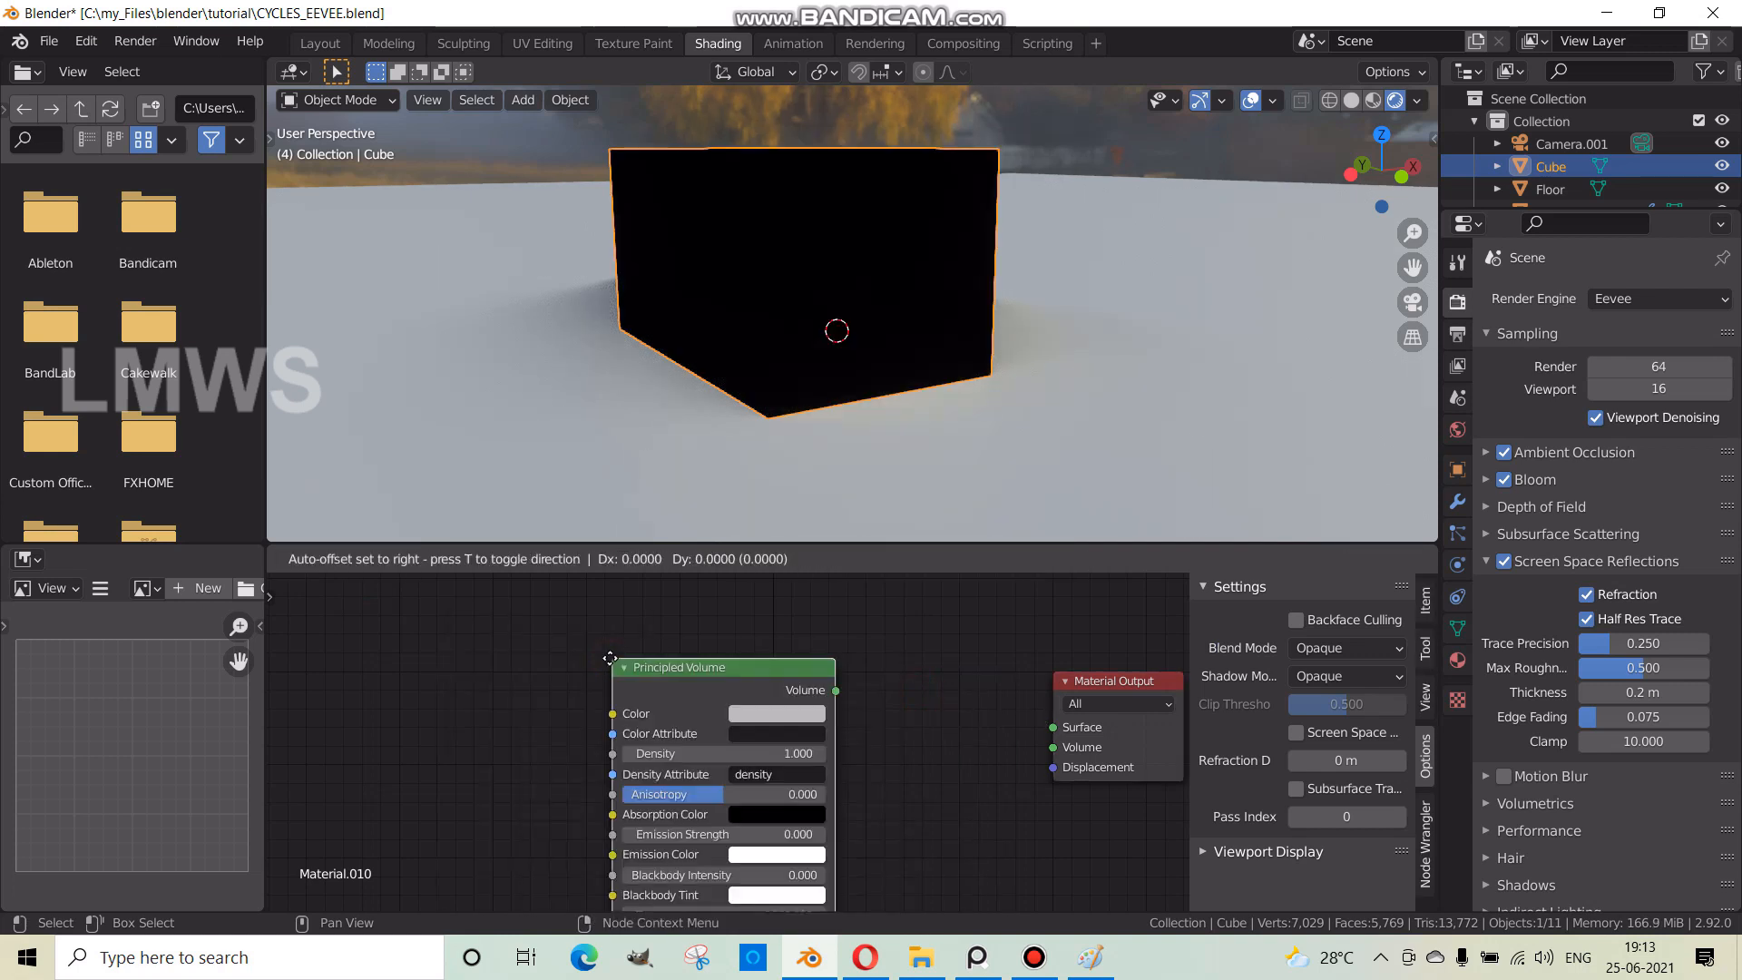
click(760, 666)
drag(752, 668, 1052, 747)
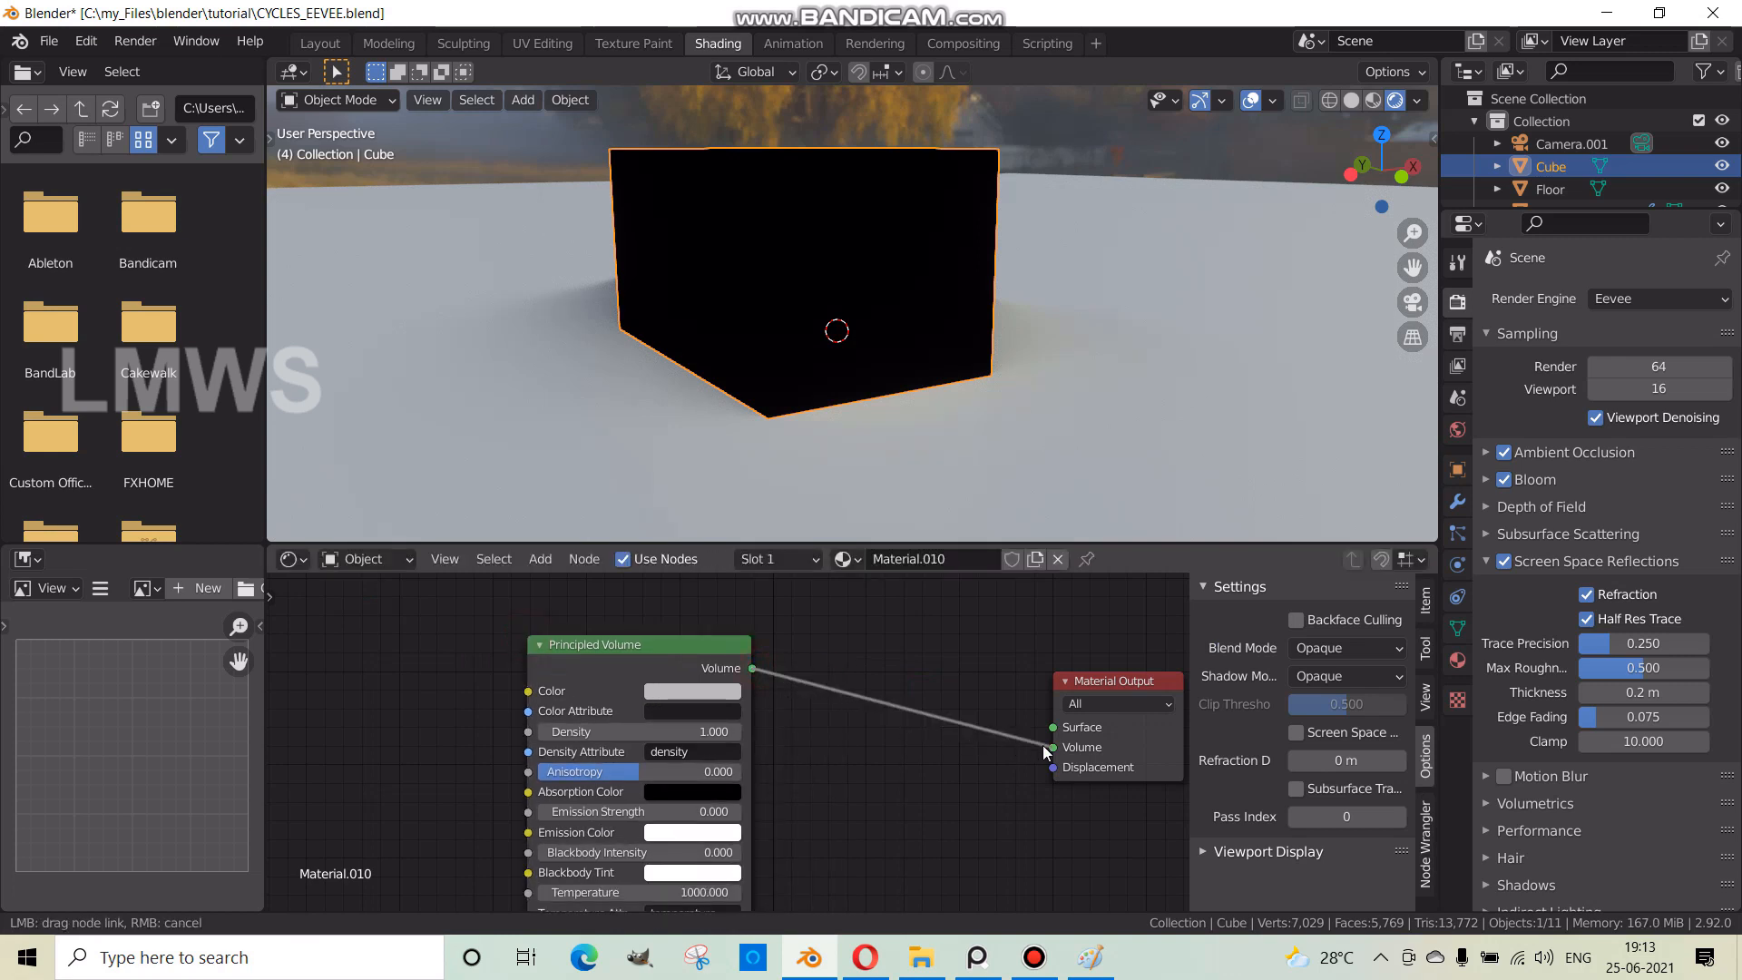
key(shift+a)
click(865, 612)
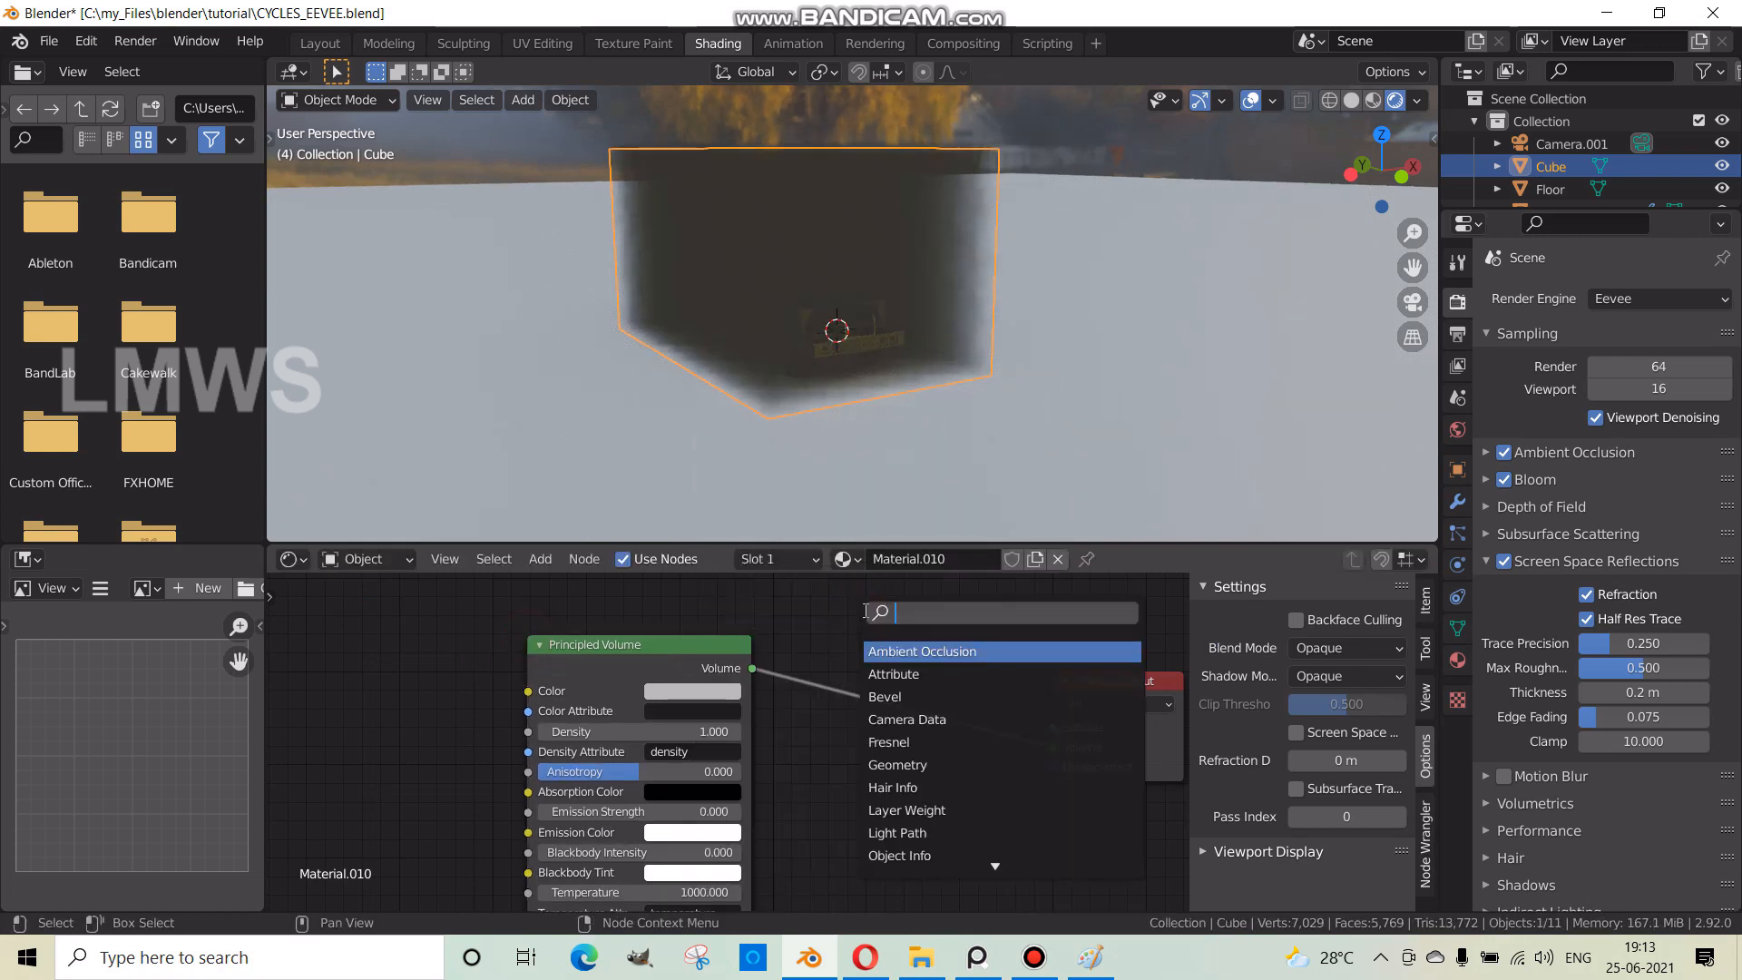
click(829, 611)
- Set the Principled Volume color to white and its density to 0.150
click(706, 710)
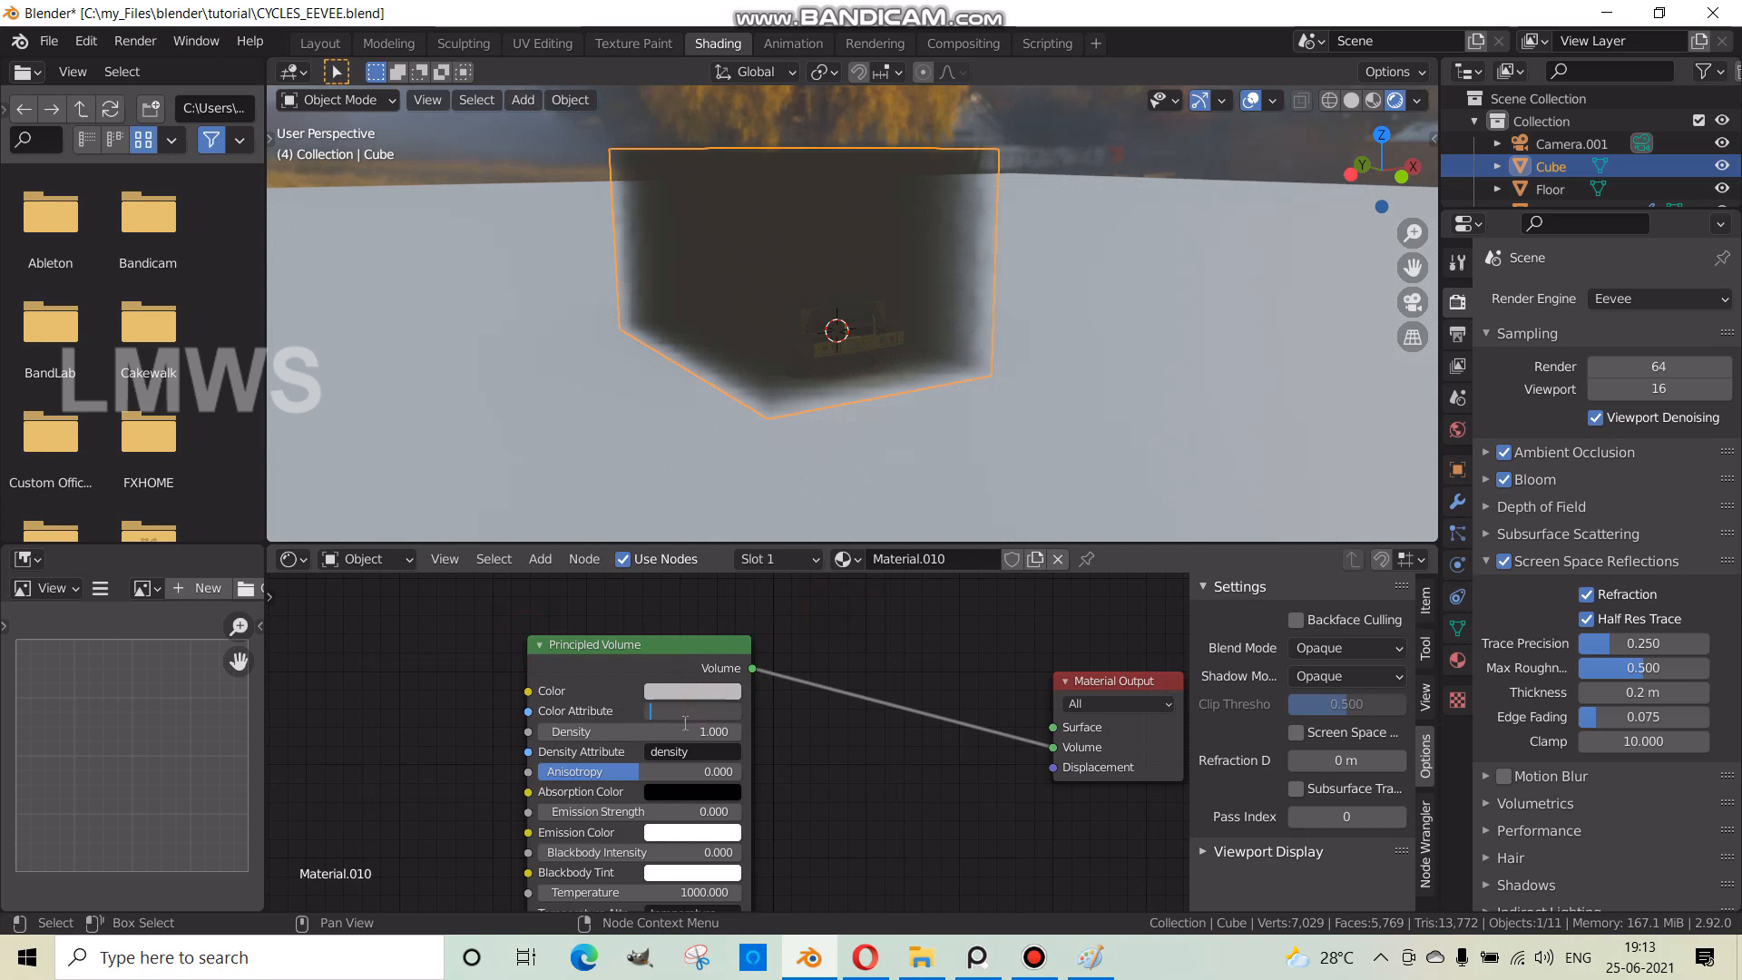
click(693, 691)
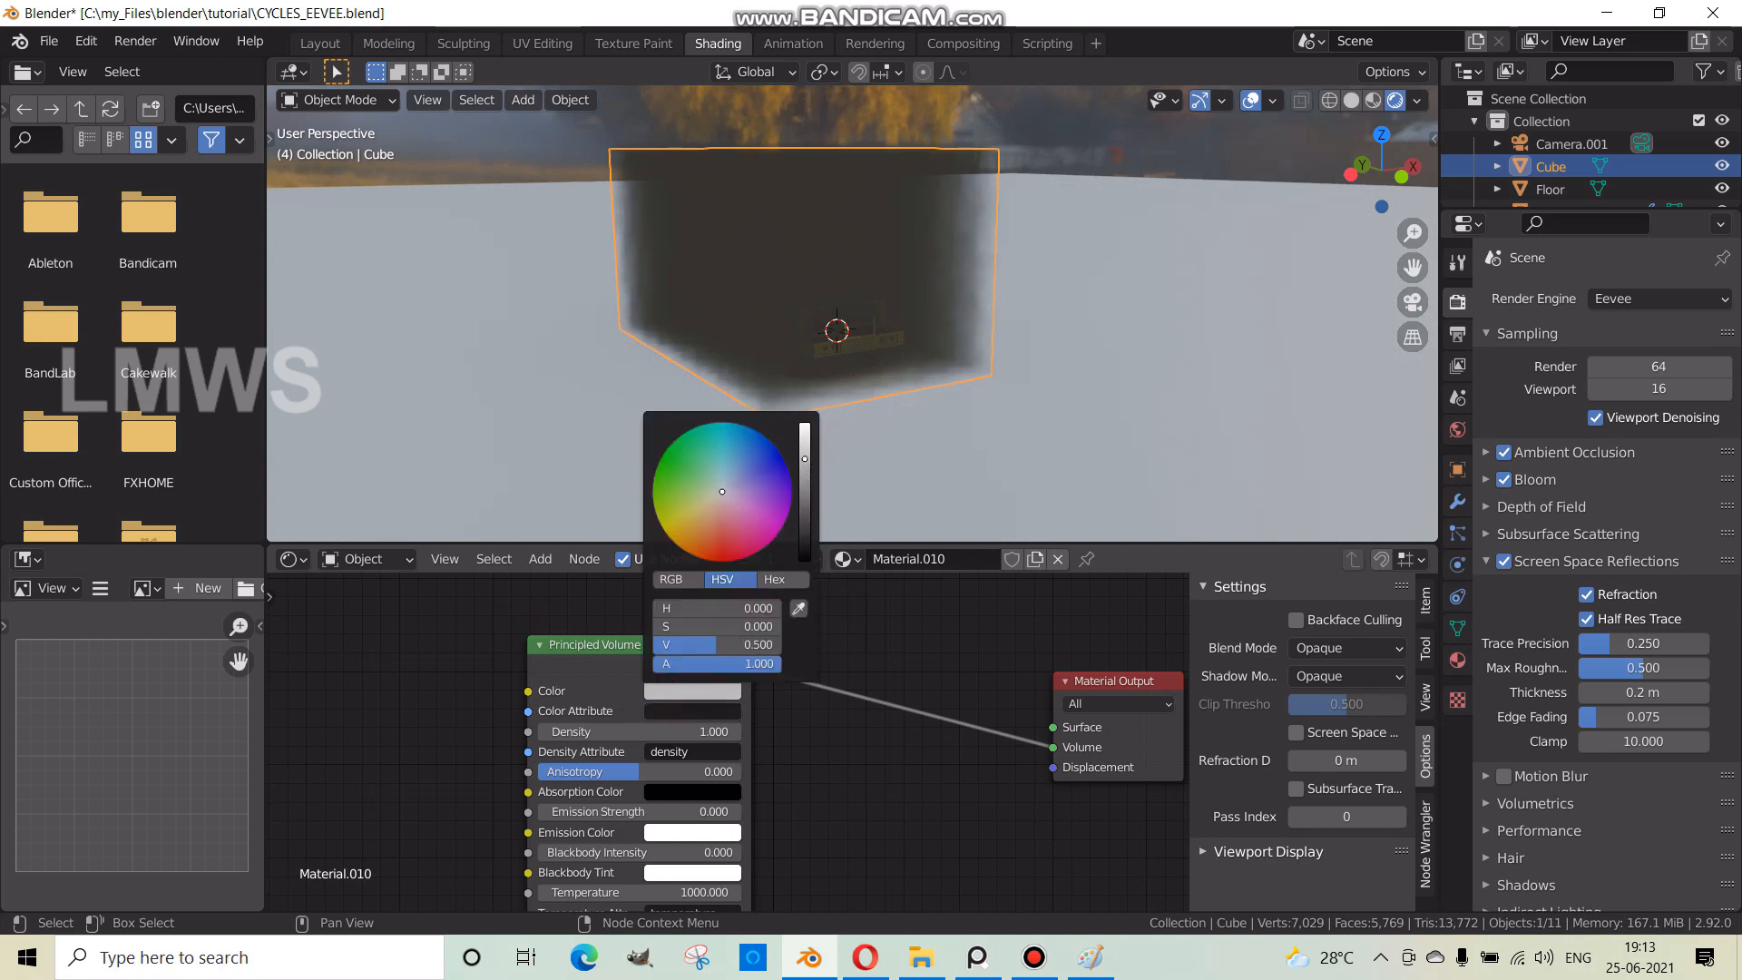
click(624, 726)
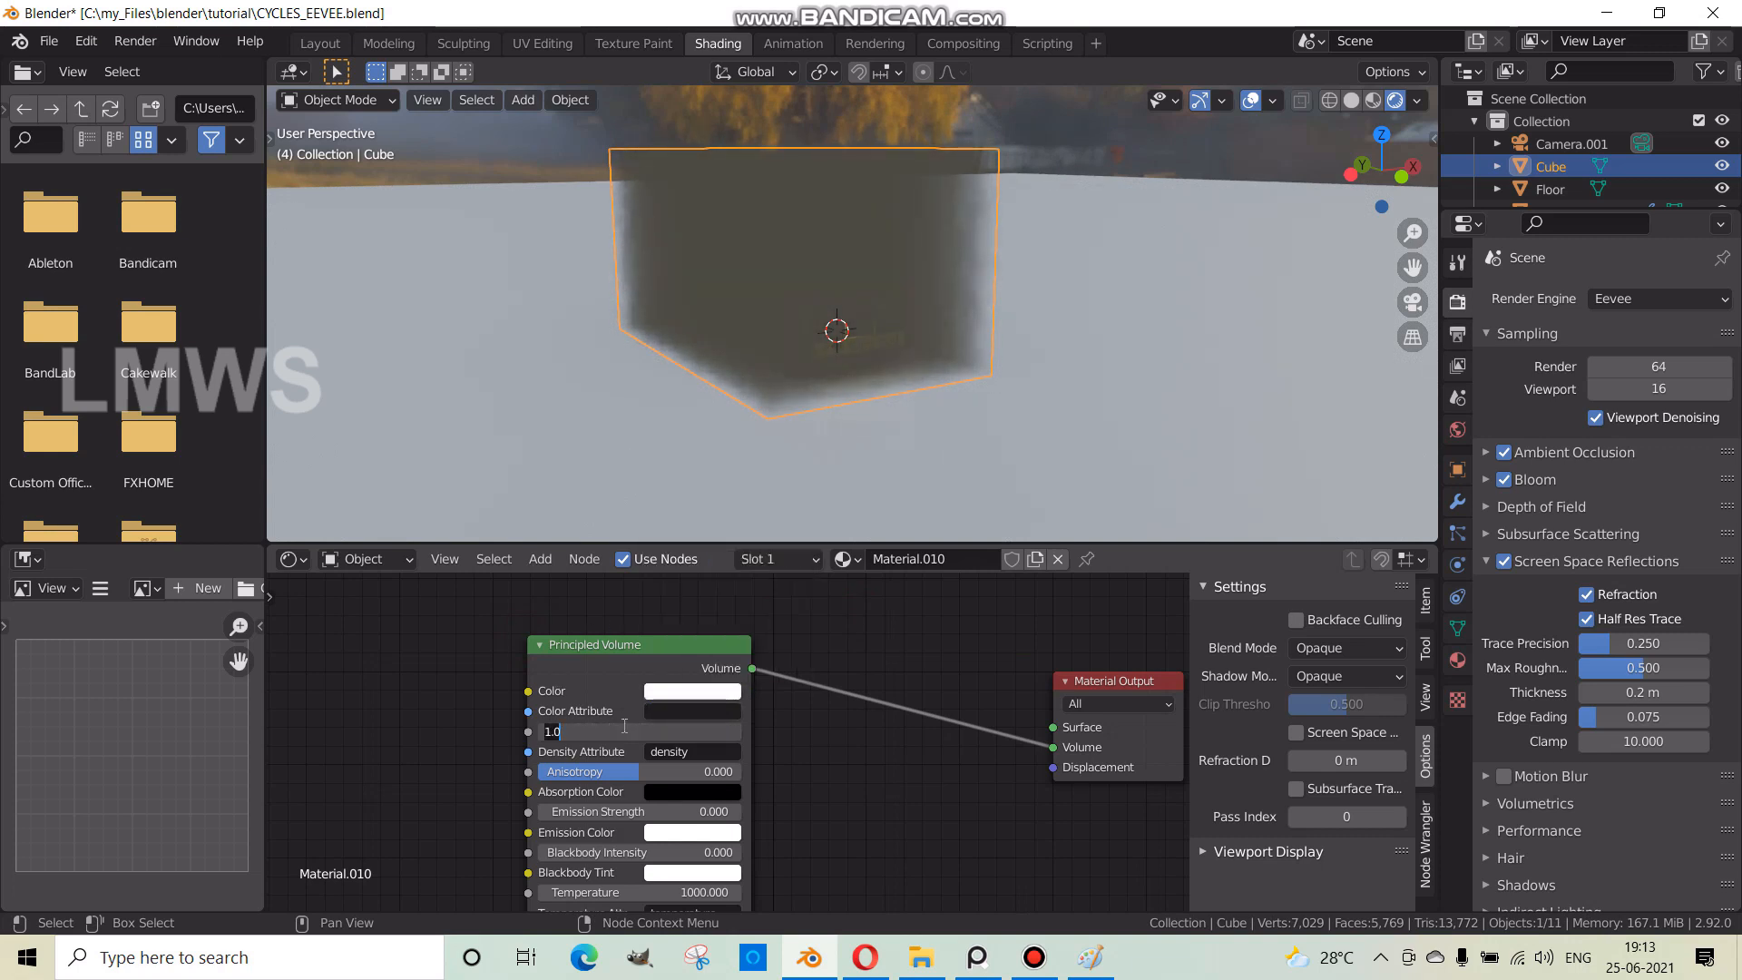
key(Return)
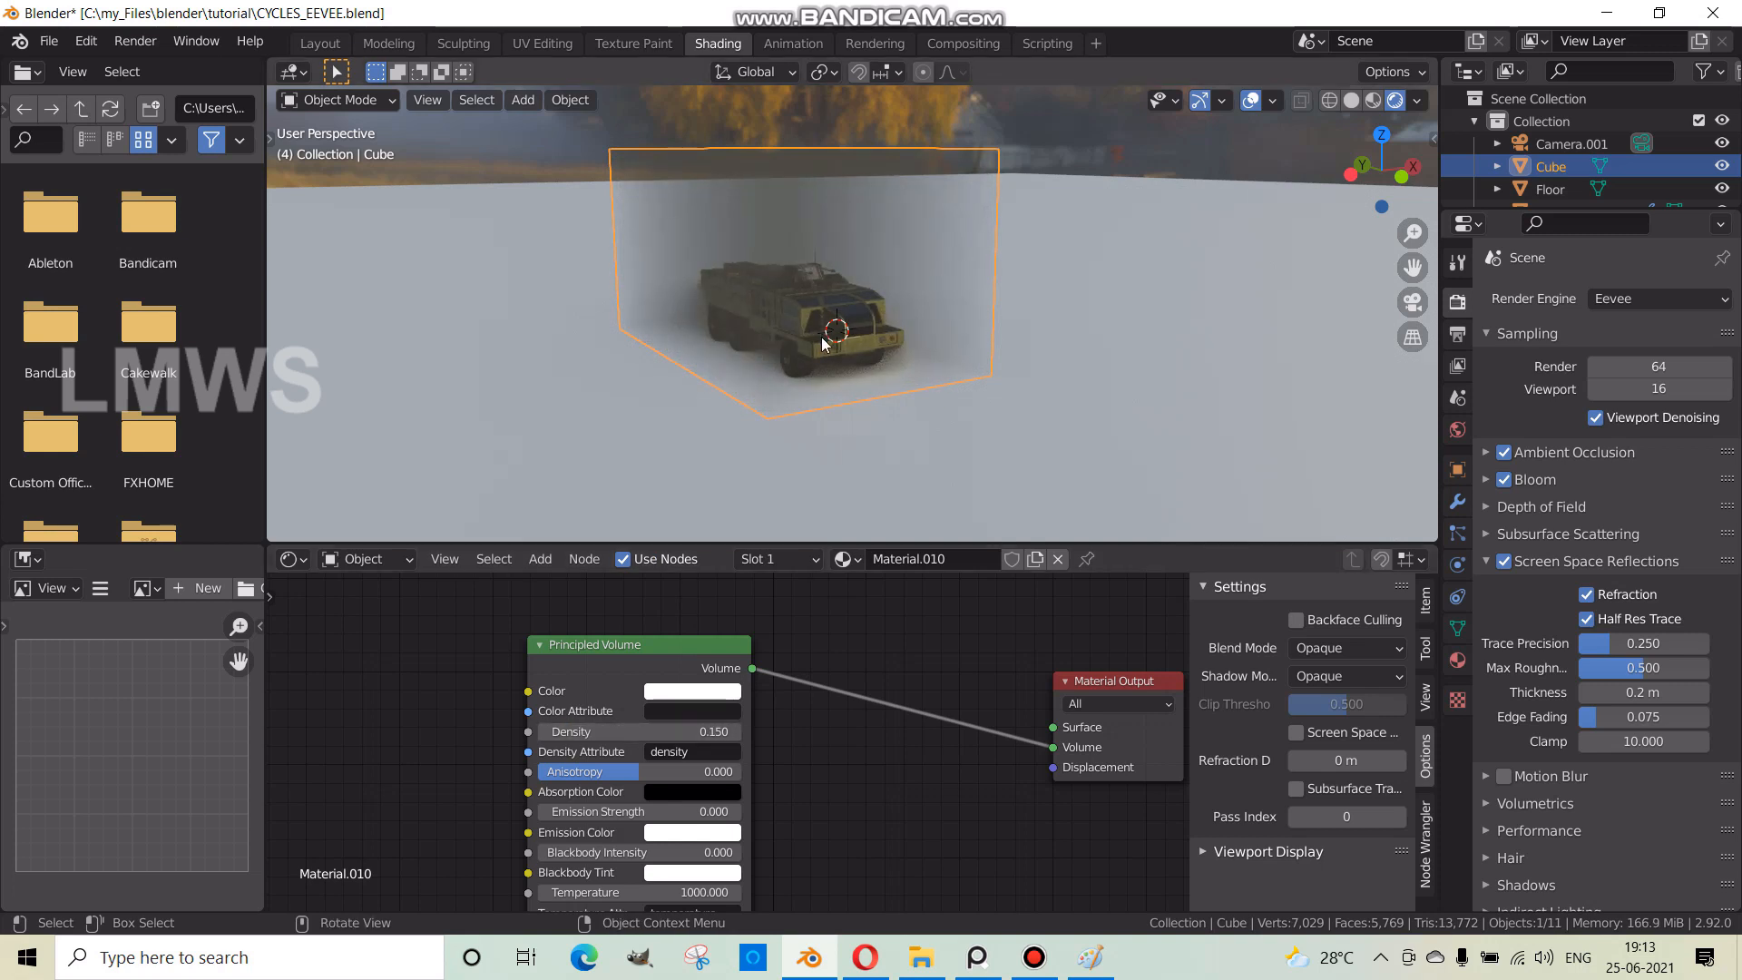
- Set the Principled Volume's absorption color to white, with HSV value 1.000
scroll(830, 376, up, 3)
alt+drag(832, 385, 849, 392)
middle_drag(747, 427, 926, 417)
scroll(844, 465, up, 2)
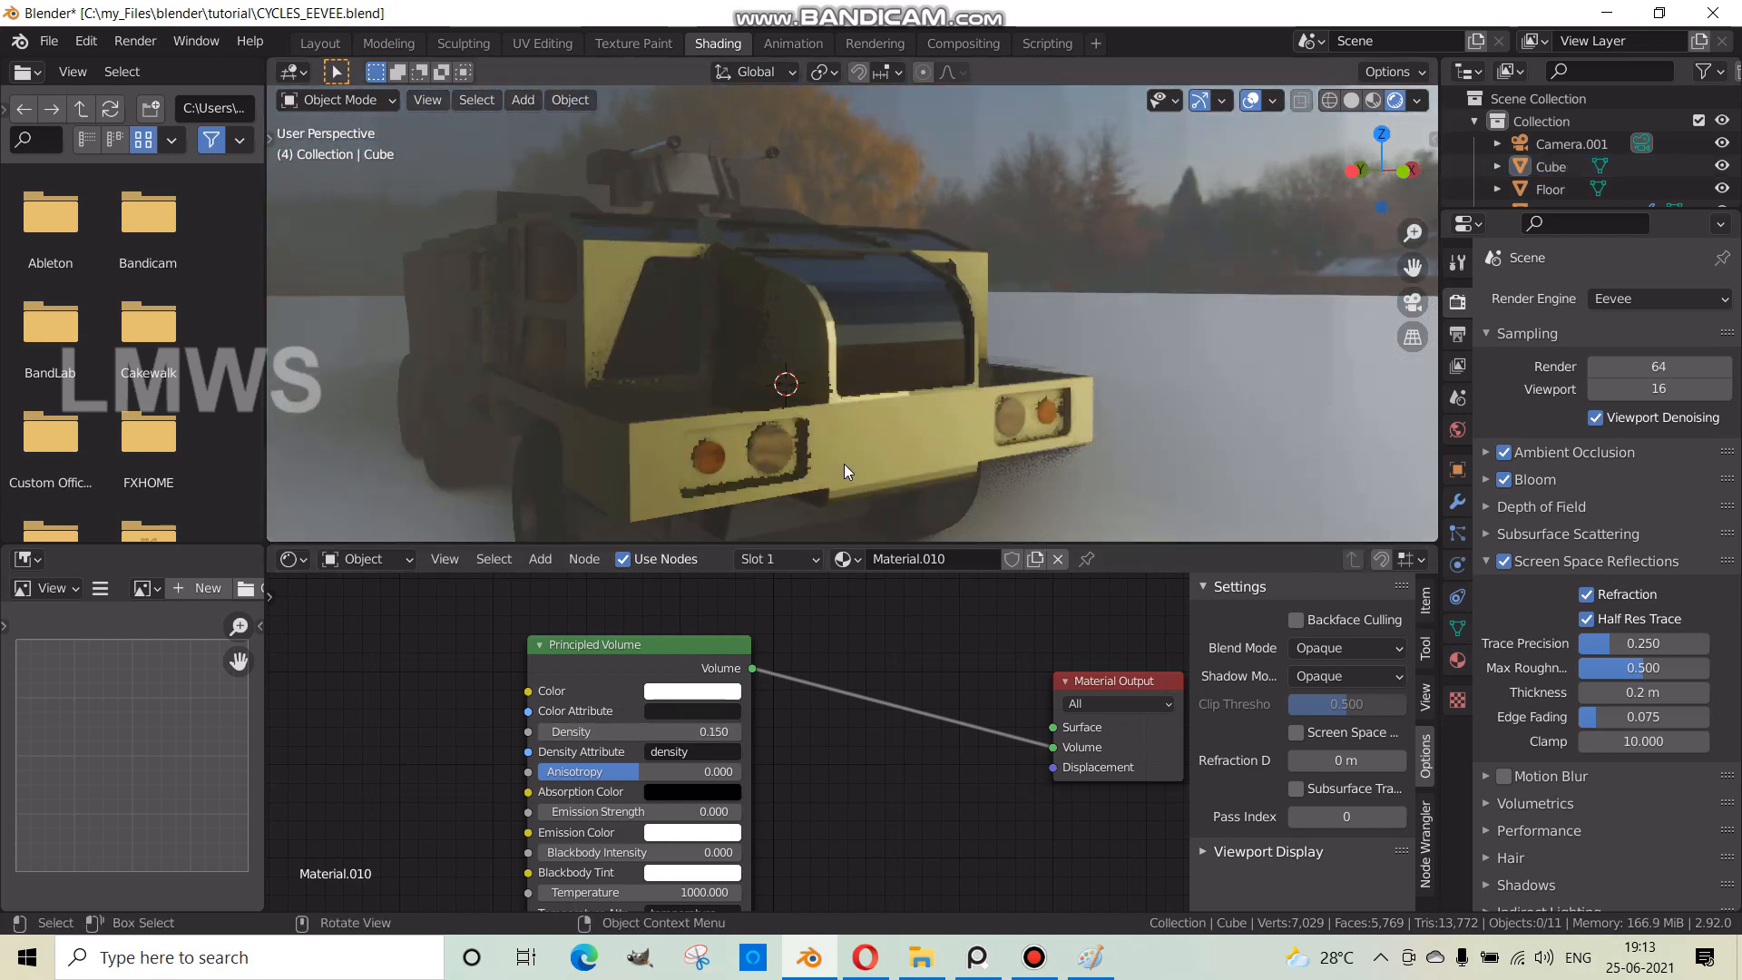
scroll(804, 748, down, 1)
middle_drag(669, 689, 686, 767)
click(687, 767)
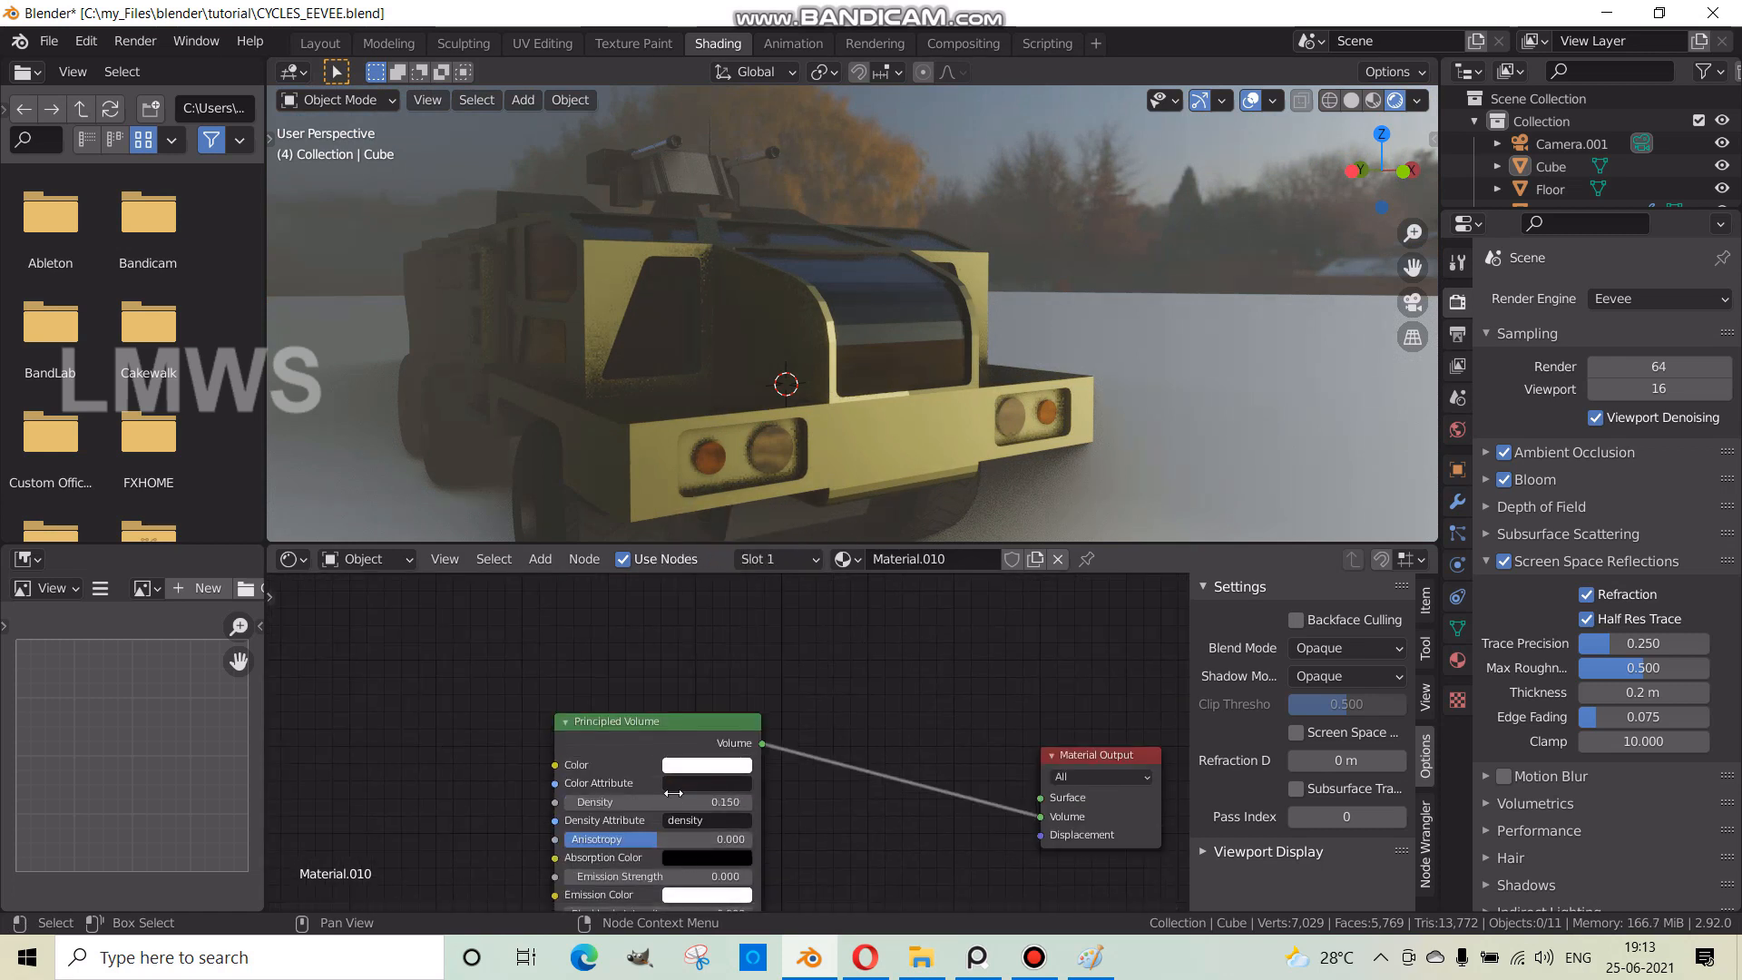
click(706, 858)
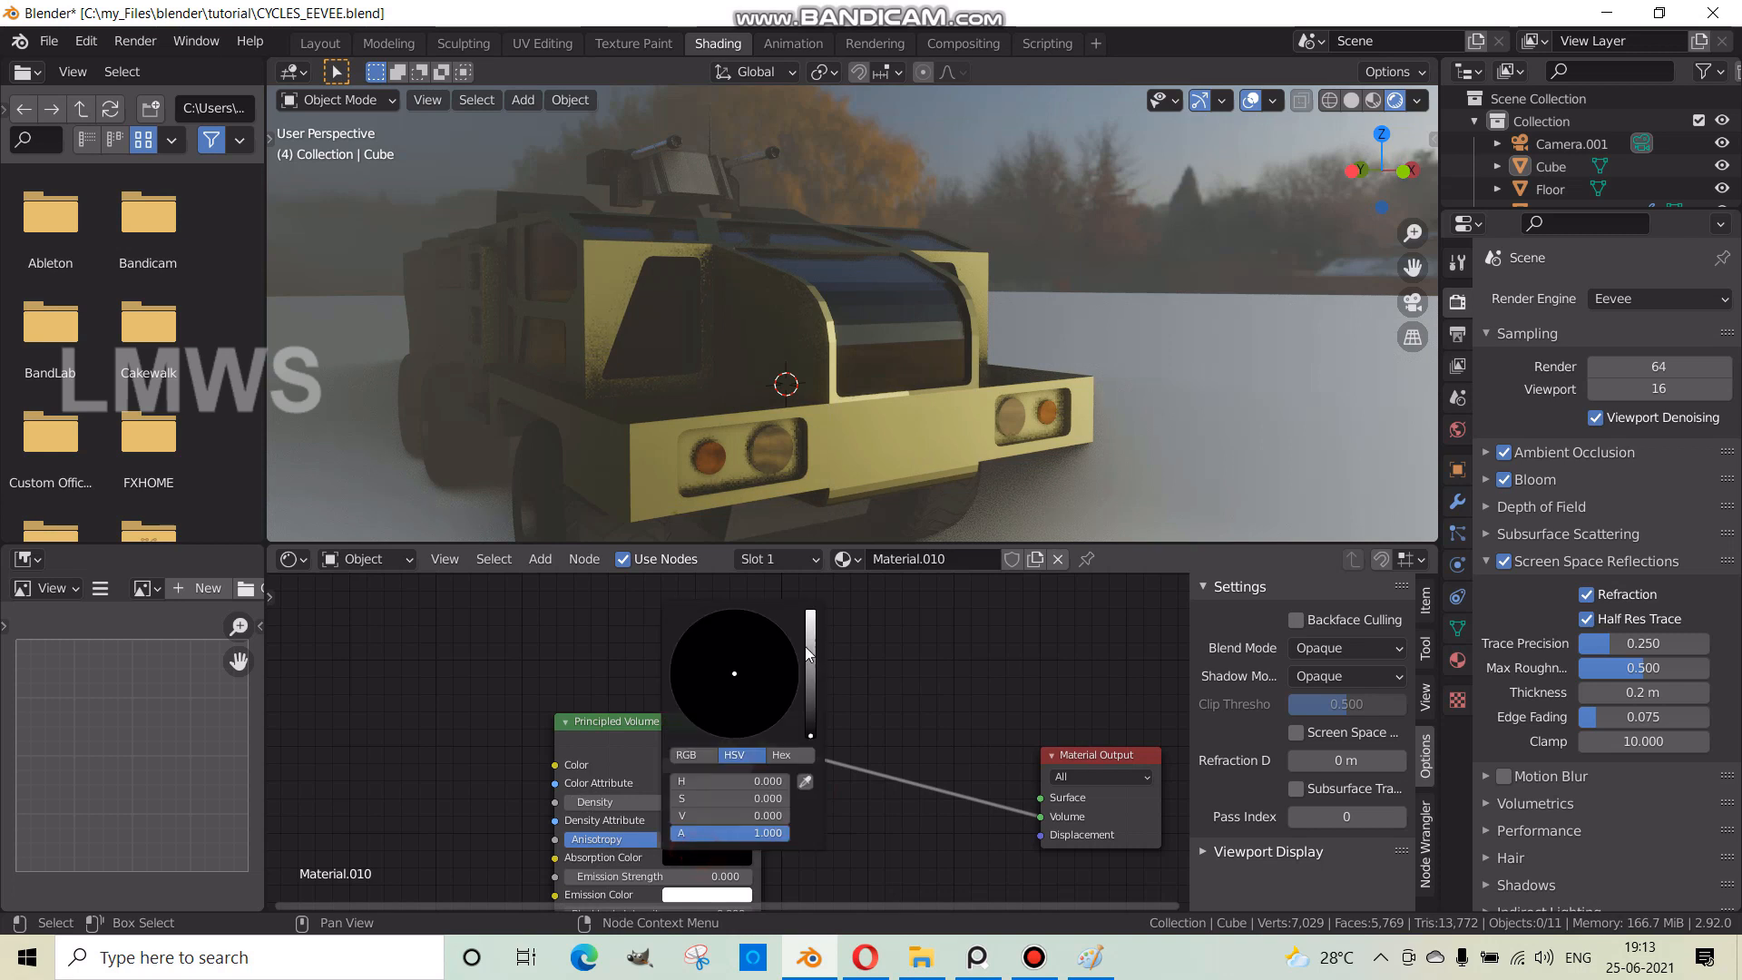
drag(810, 735, 810, 612)
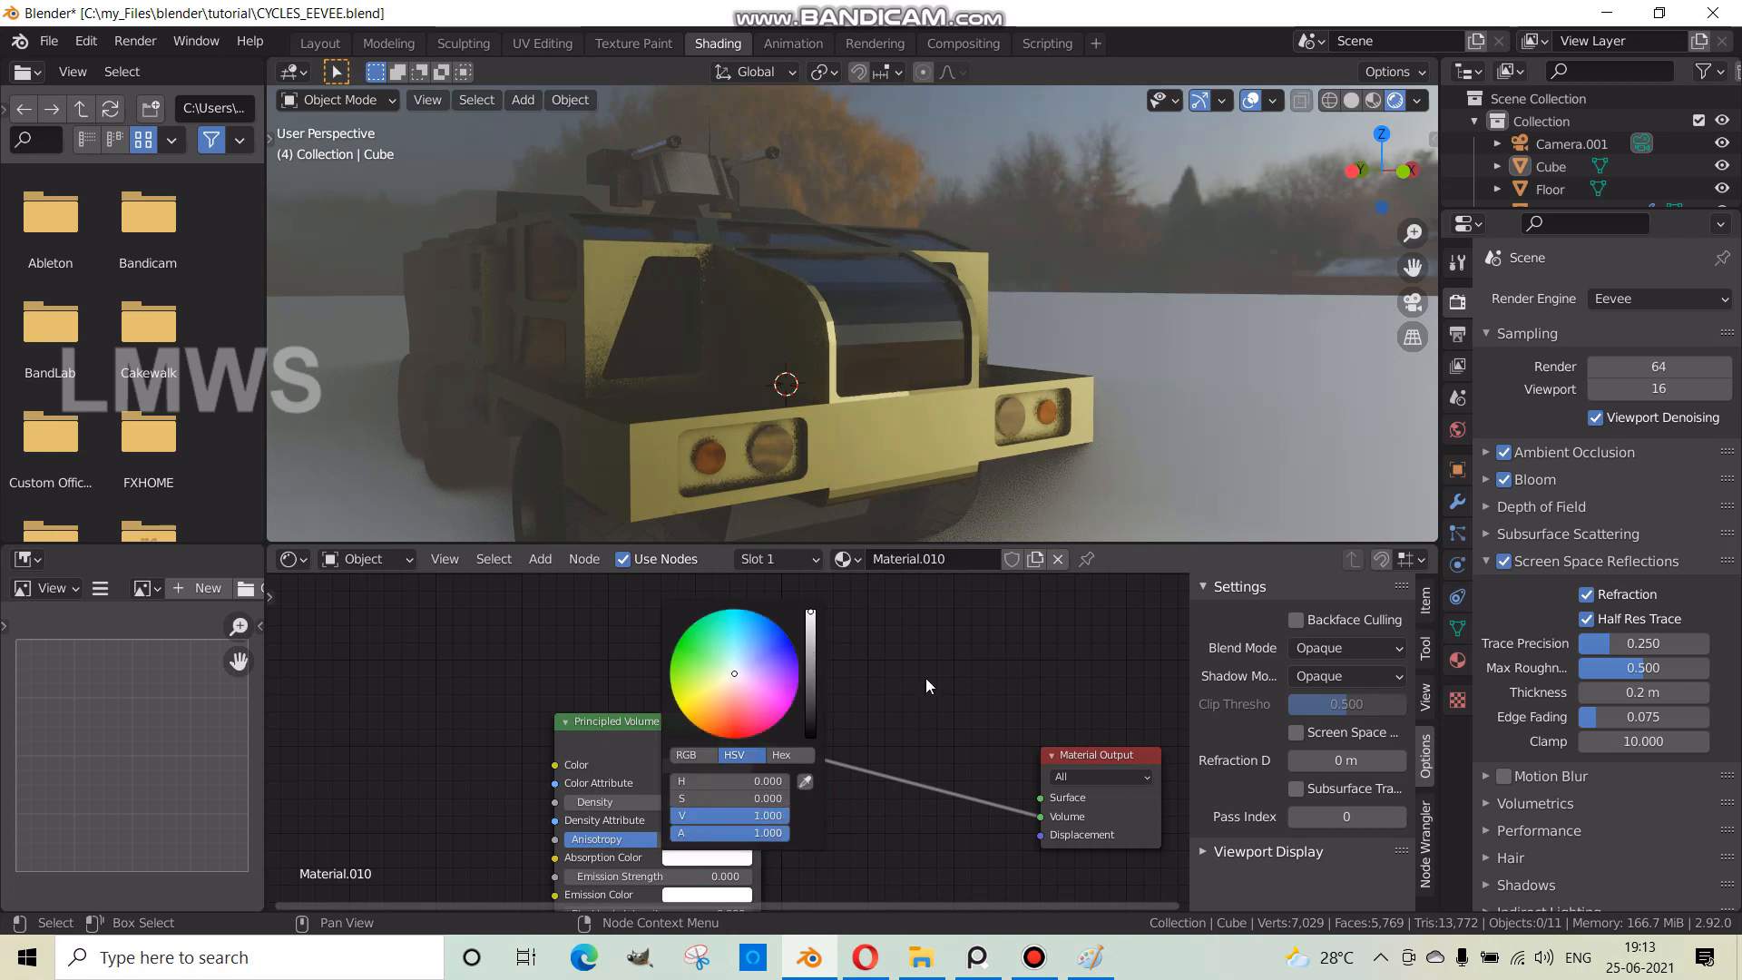
- Examine the truck inside the volume from several distances and angles, and save the file
scroll(1030, 388, down, 4)
middle_drag(1031, 388, 906, 466)
scroll(766, 413, up, 2)
key(ctrl+s)
scroll(781, 433, down, 4)
scroll(909, 478, up, 4)
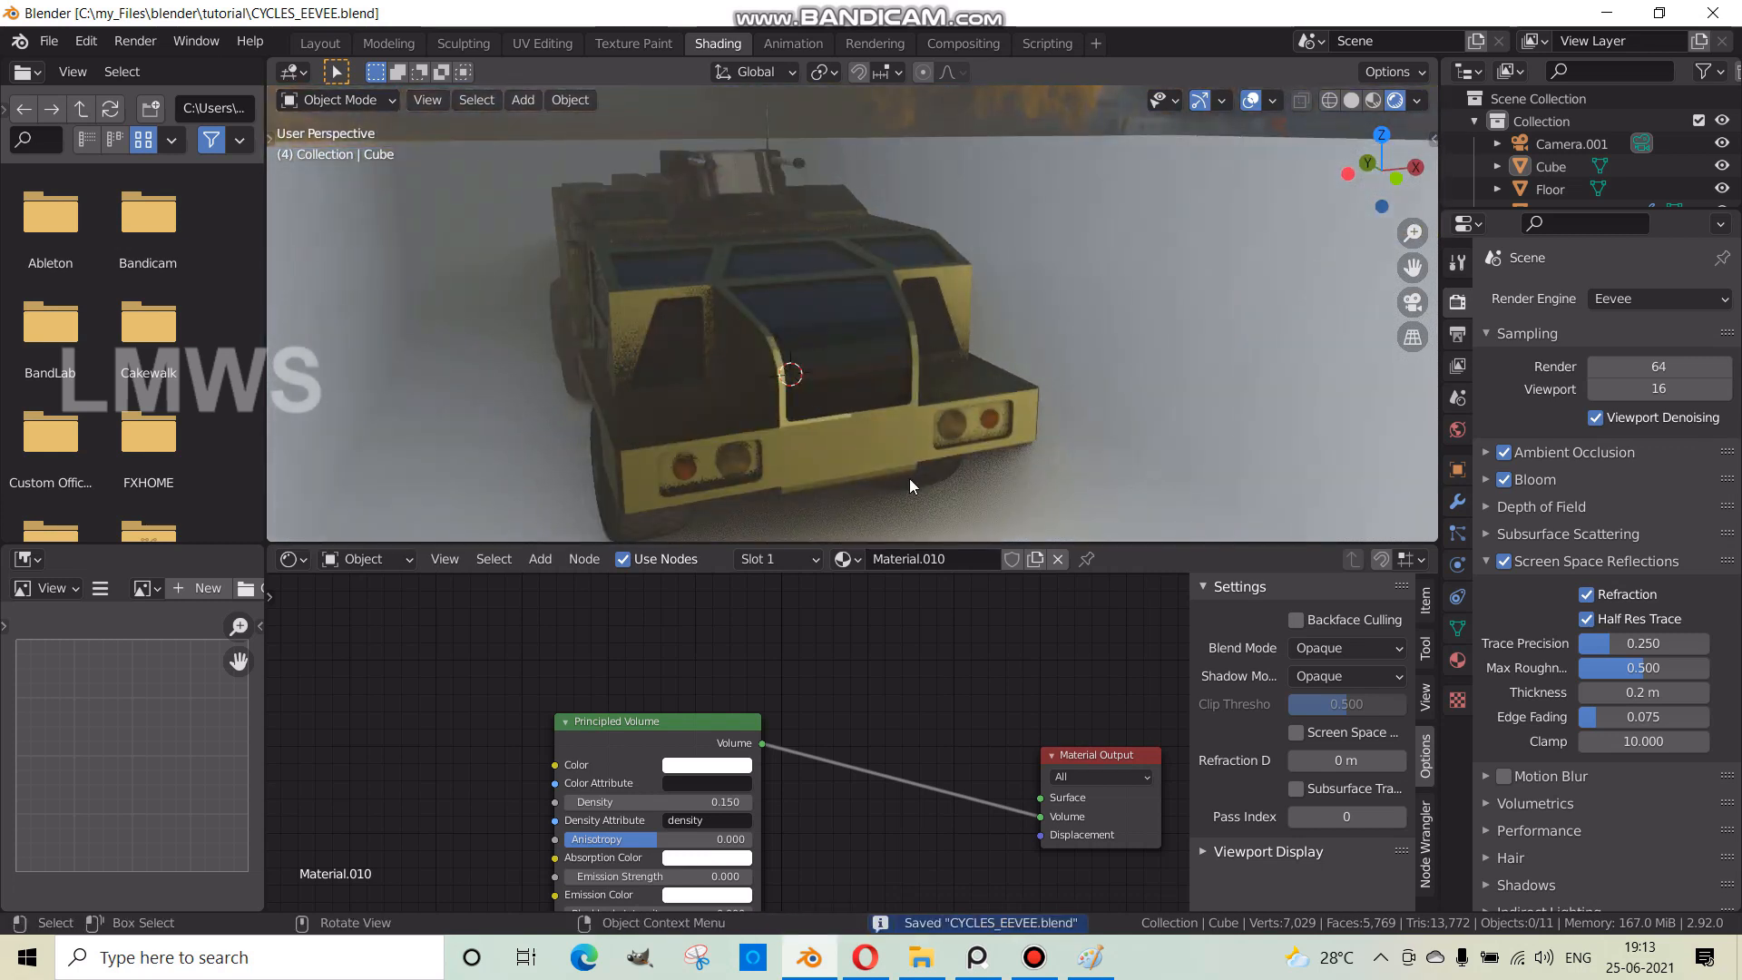
scroll(909, 477, down, 3)
scroll(835, 473, up, 4)
middle_drag(750, 425, 800, 475)
scroll(835, 473, down, 5)
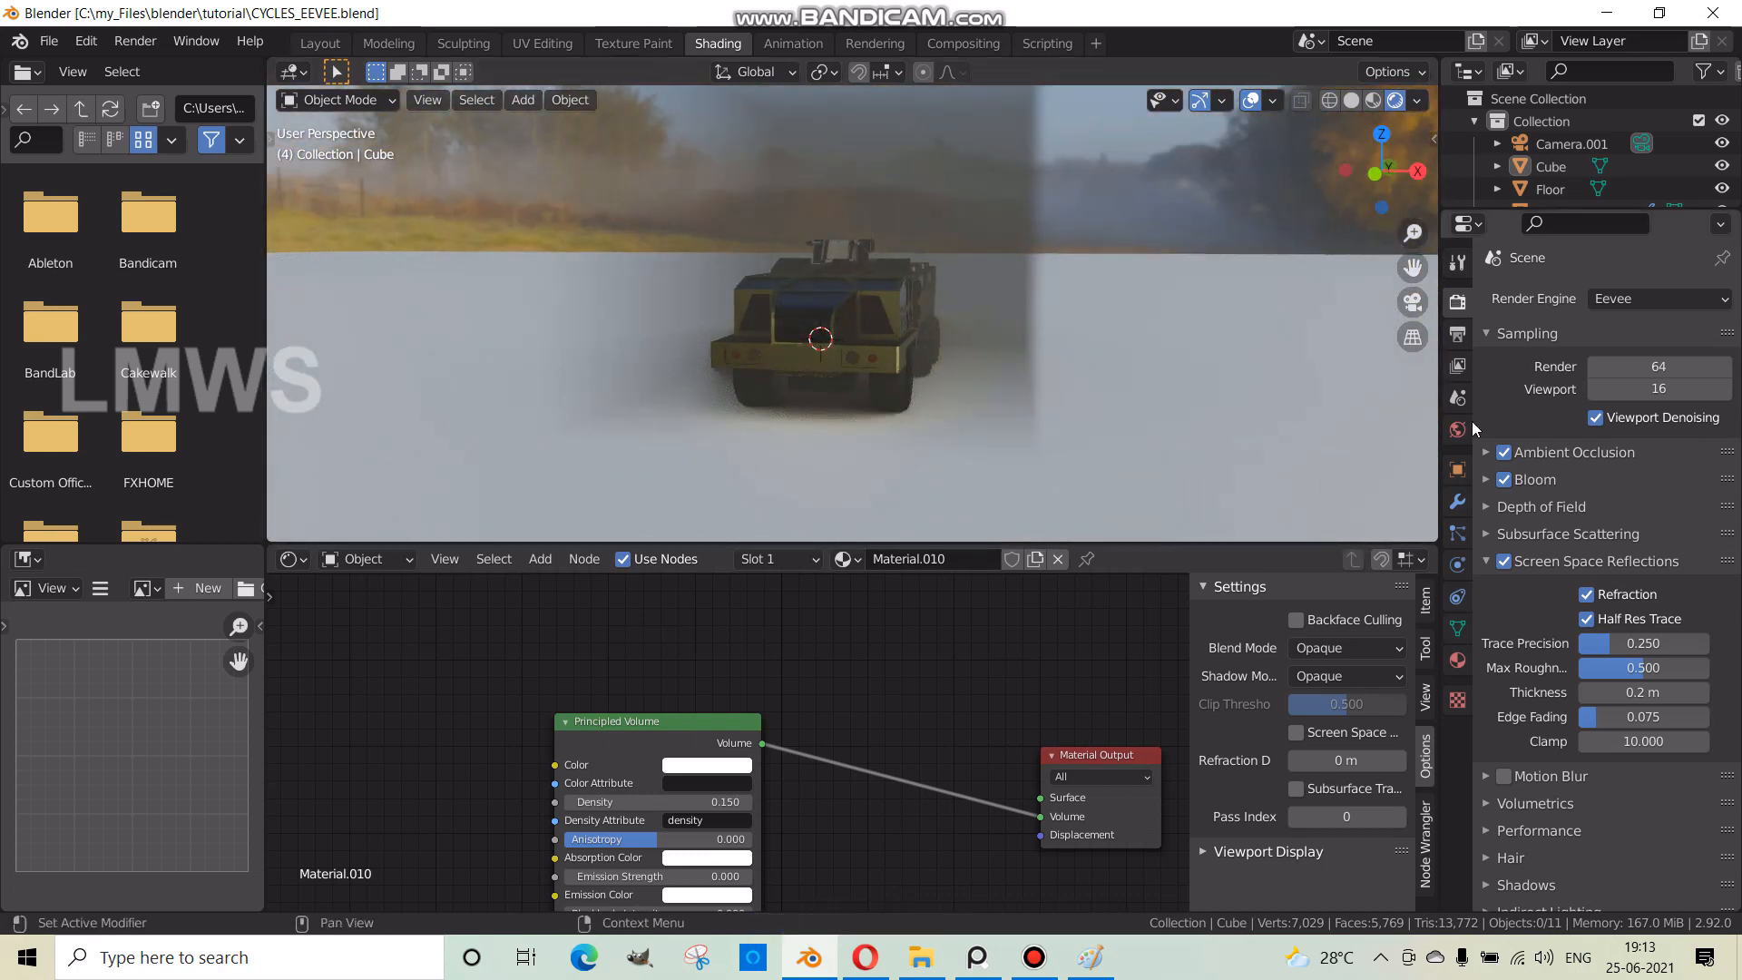
- Select the volume cube and enable Volumetric Shadows in Eevee's Volumetrics settings
click(1005, 191)
scroll(1542, 796, down, 2)
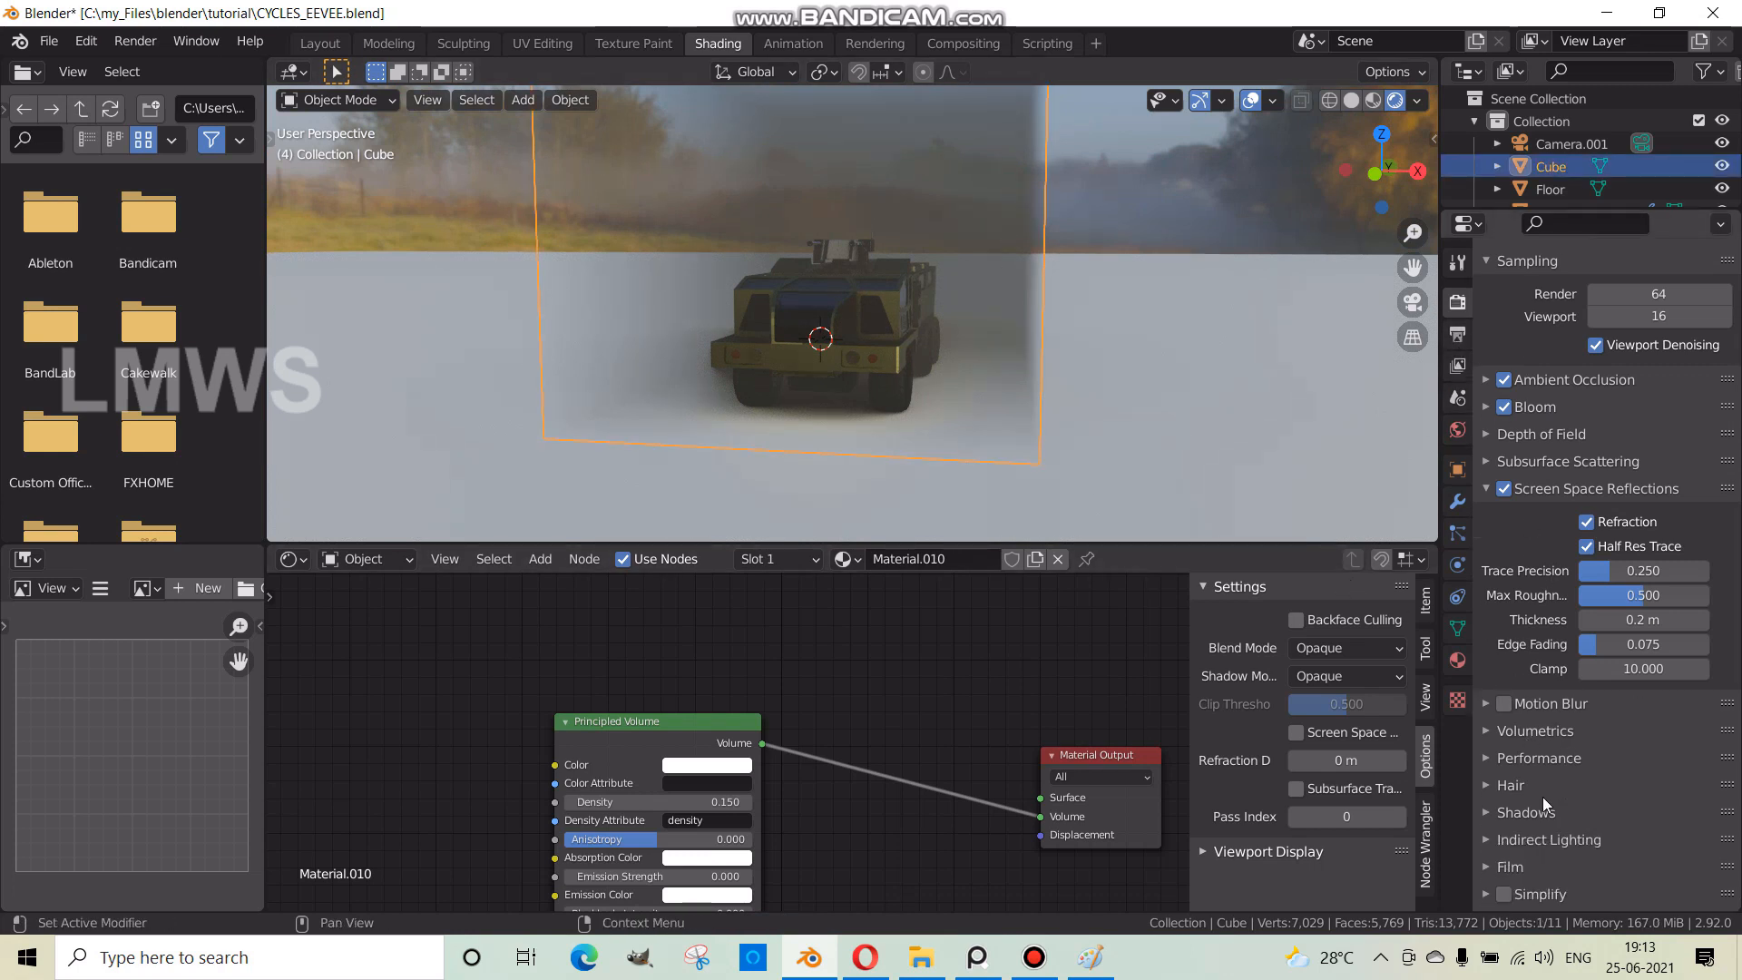
click(1543, 732)
scroll(1614, 771, down, 3)
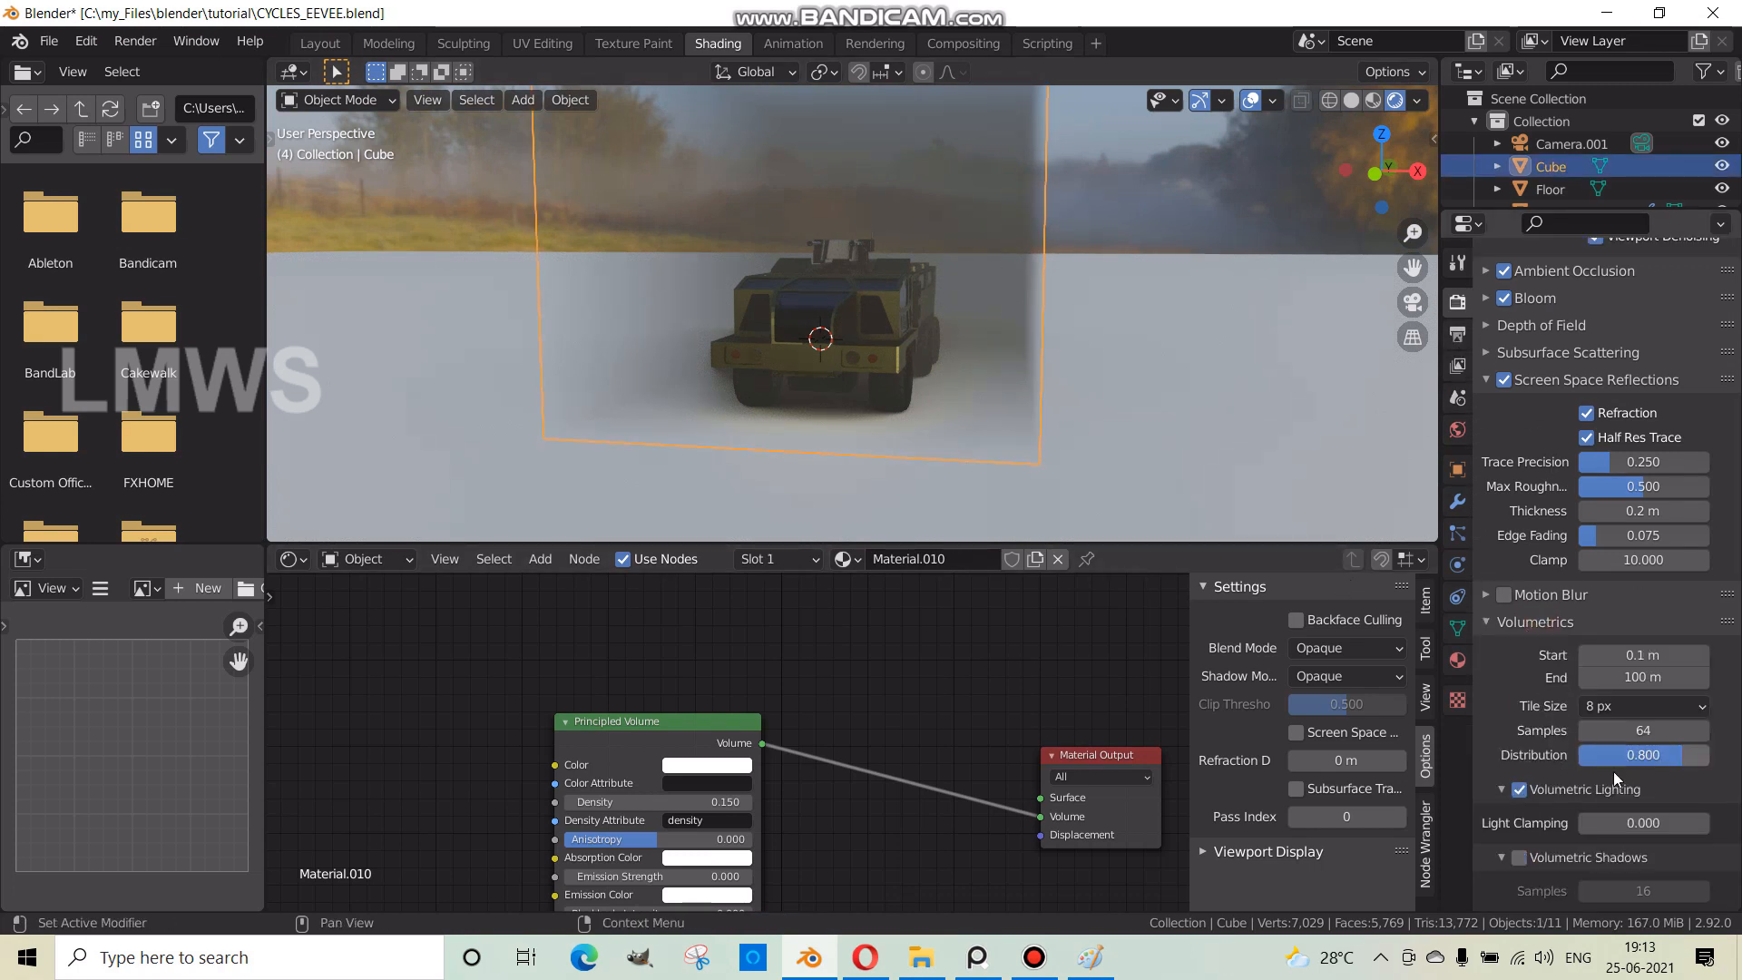
click(1520, 858)
- Add a point light and raise it along Z above the front of the truck
middle_drag(893, 374, 906, 317)
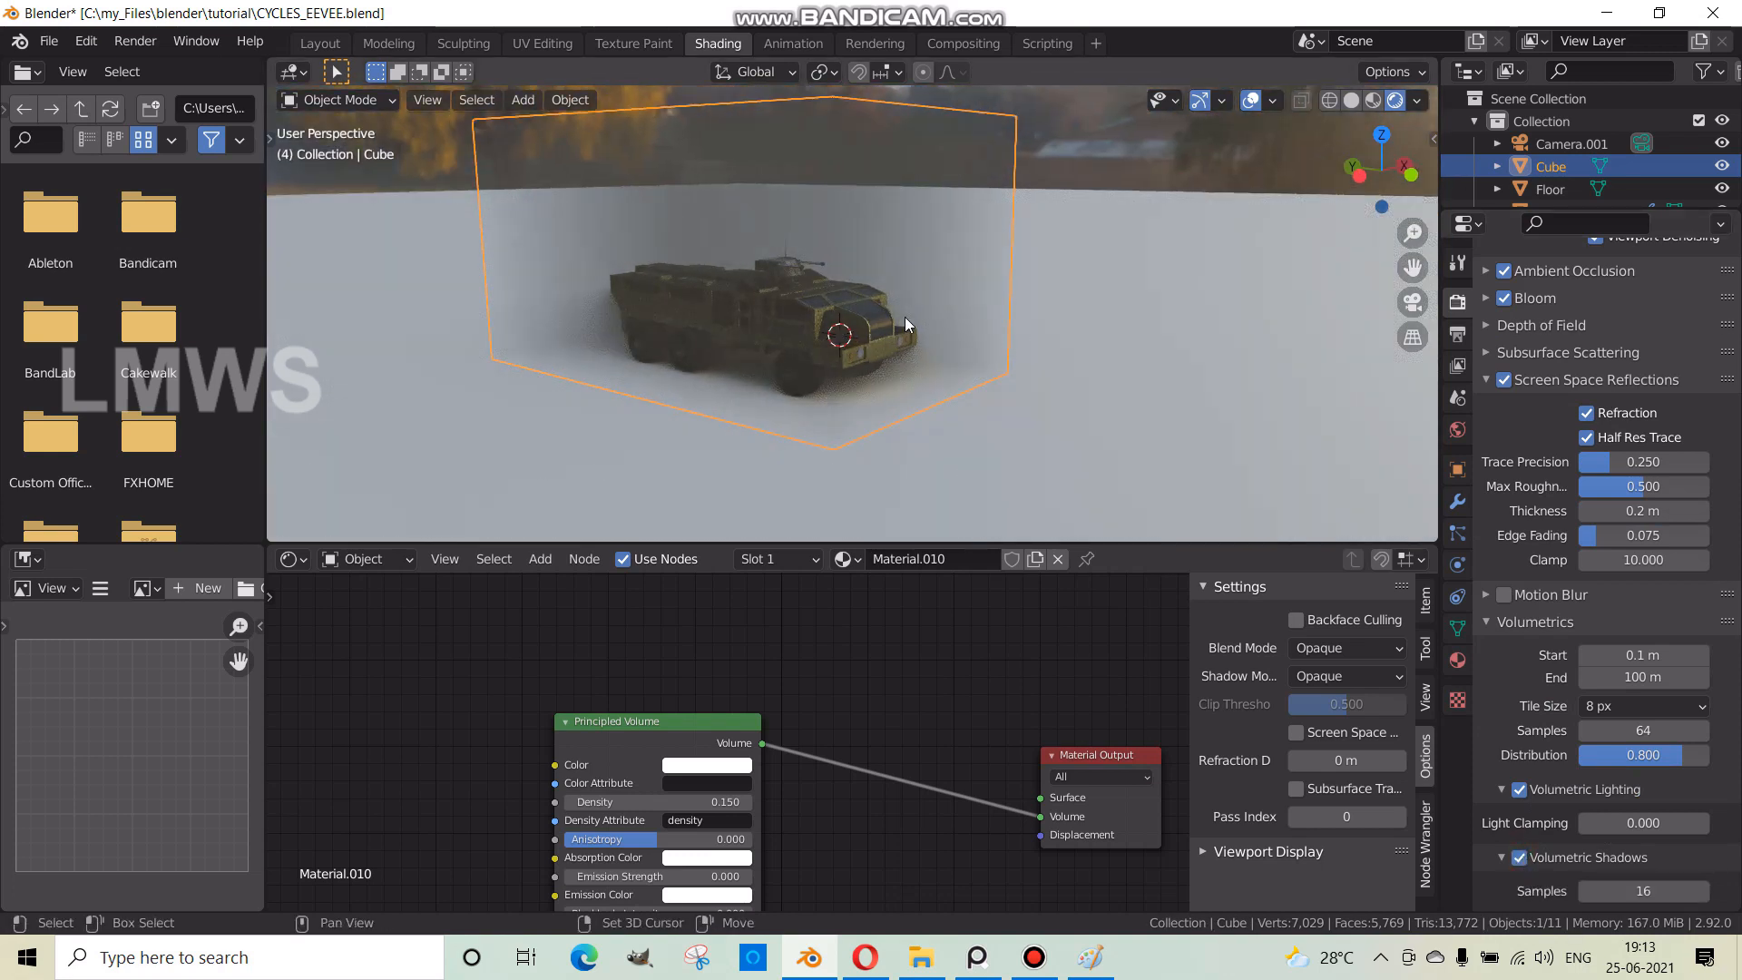
key(shift+a)
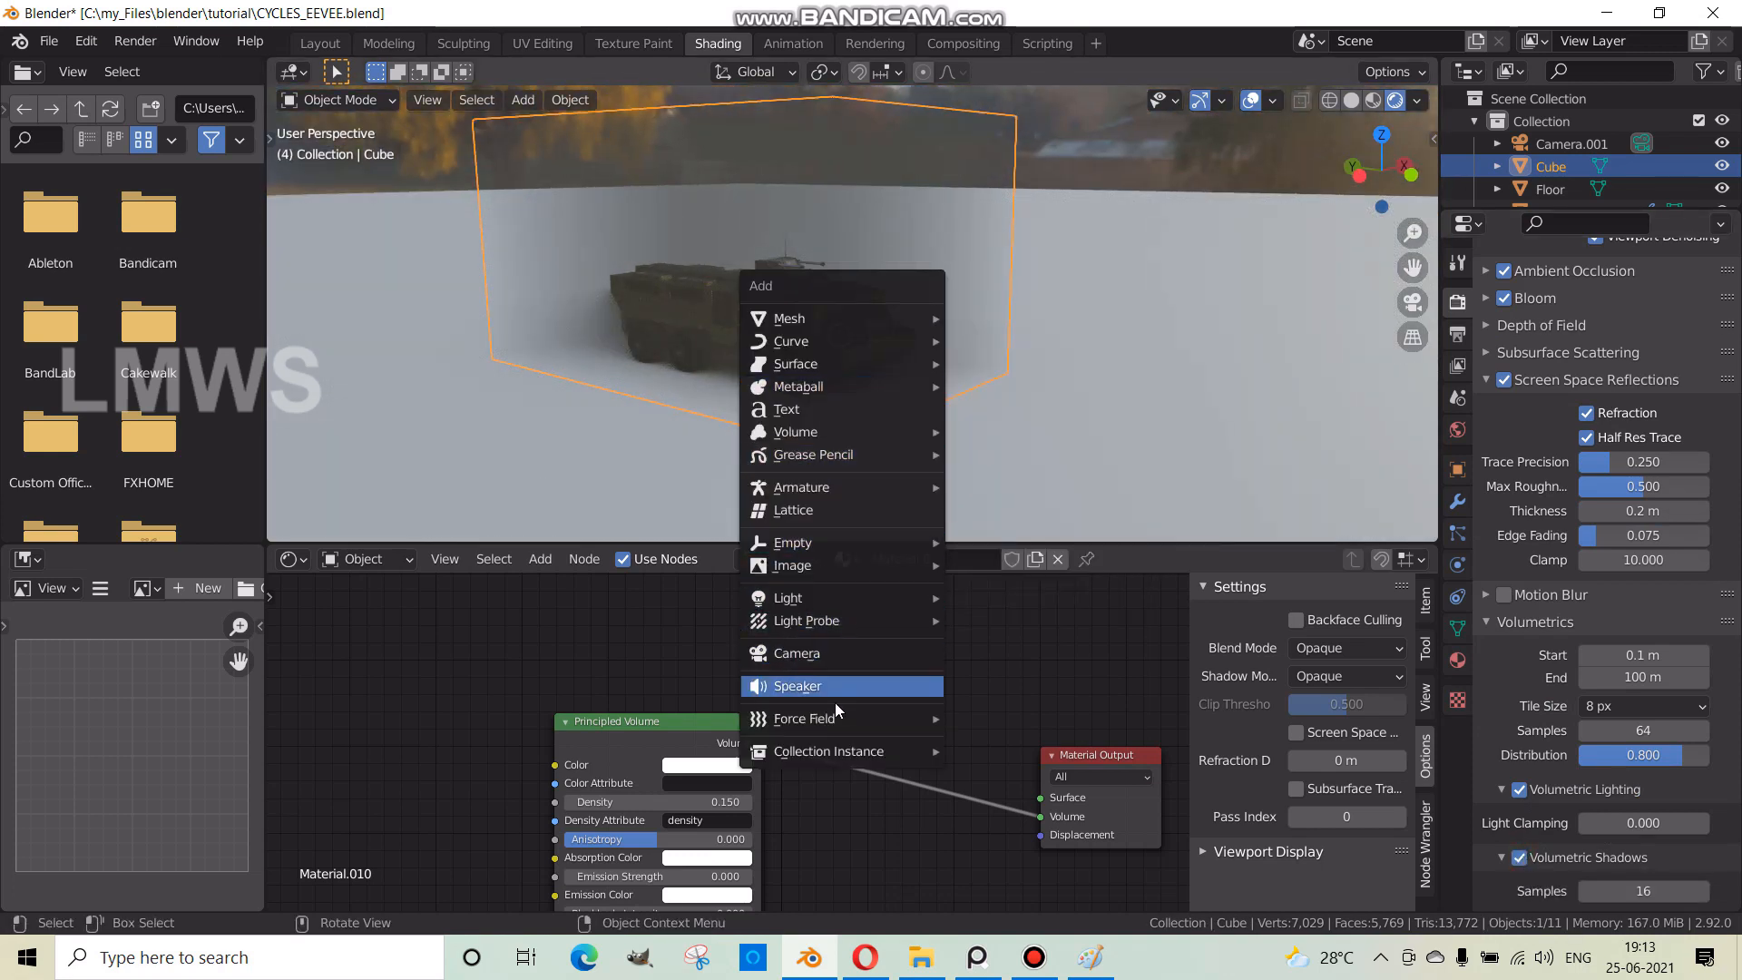
click(992, 598)
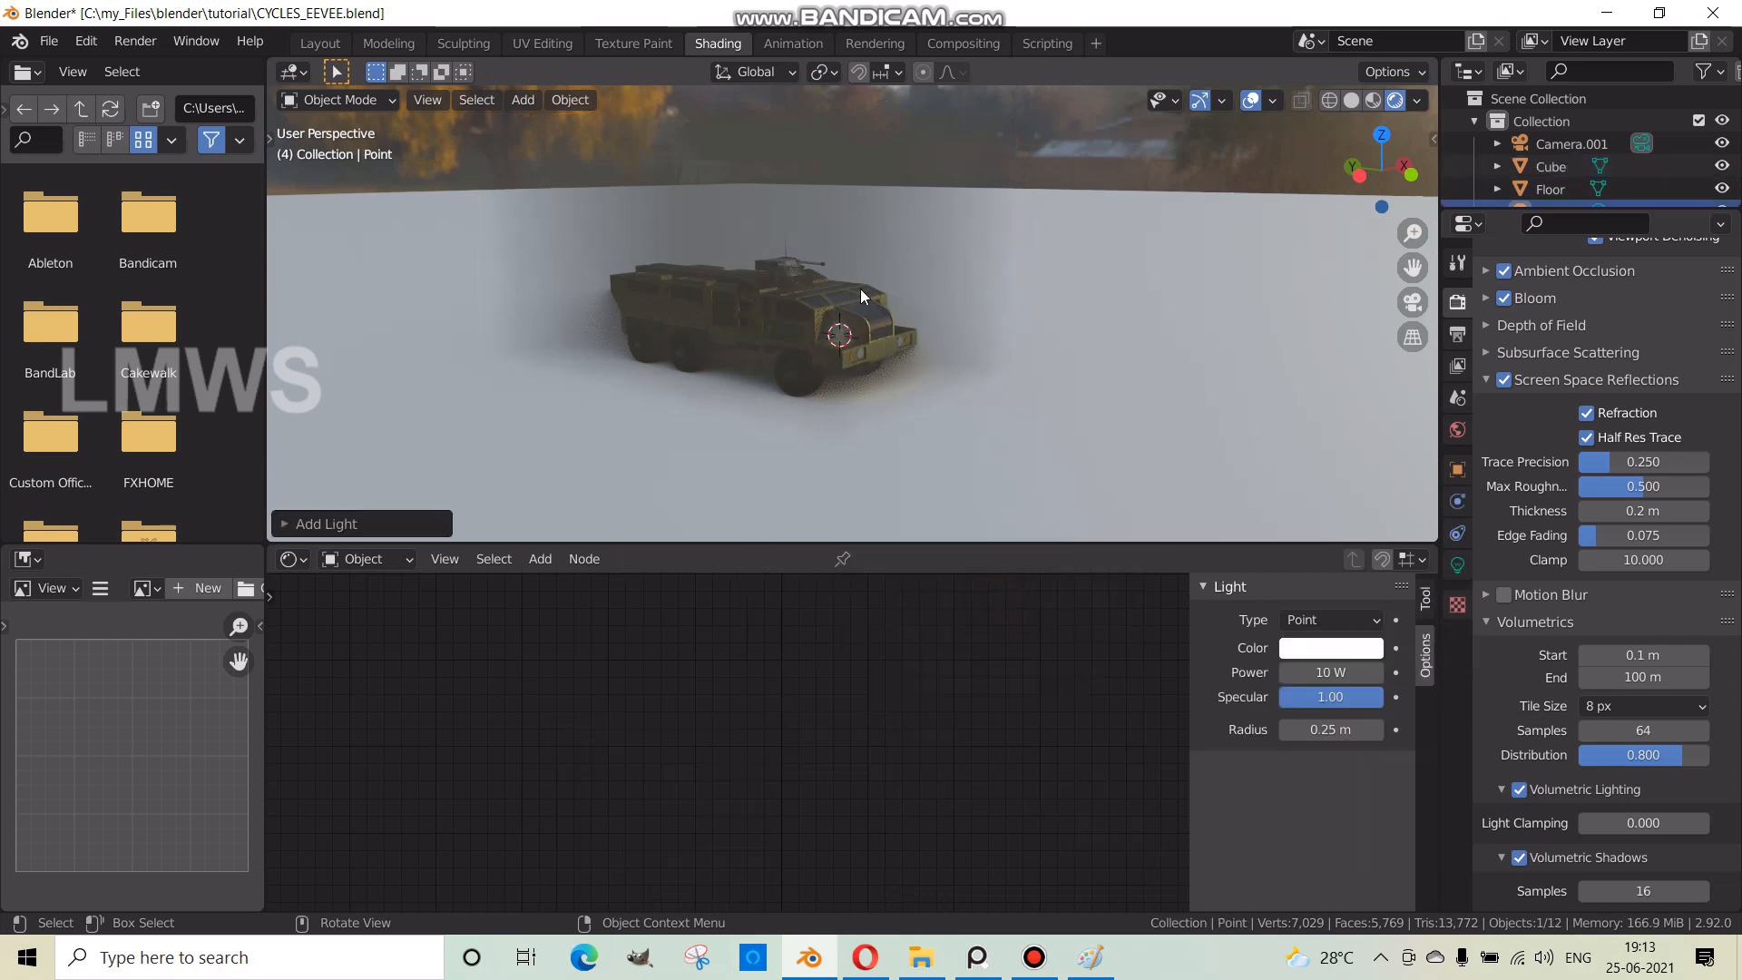
key(g)
key(z)
click(894, 215)
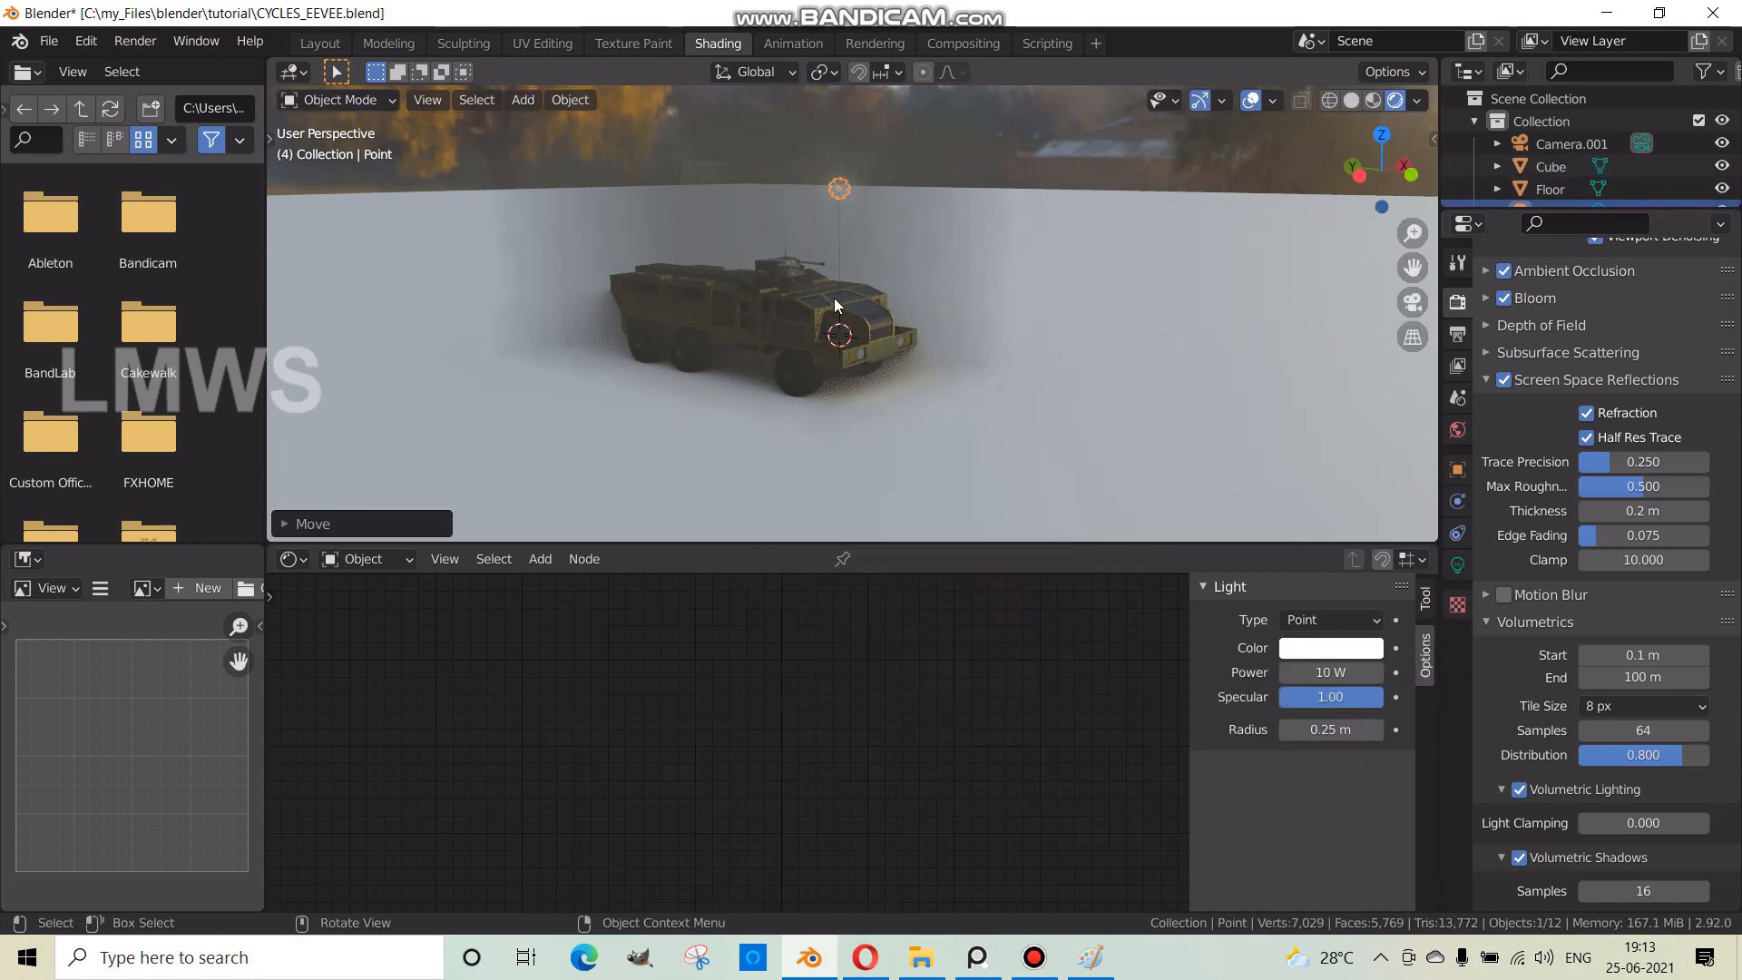
- Set the point light's power to 500 W and view the truck from the front
middle_drag(837, 300, 813, 281)
scroll(813, 283, up, 2)
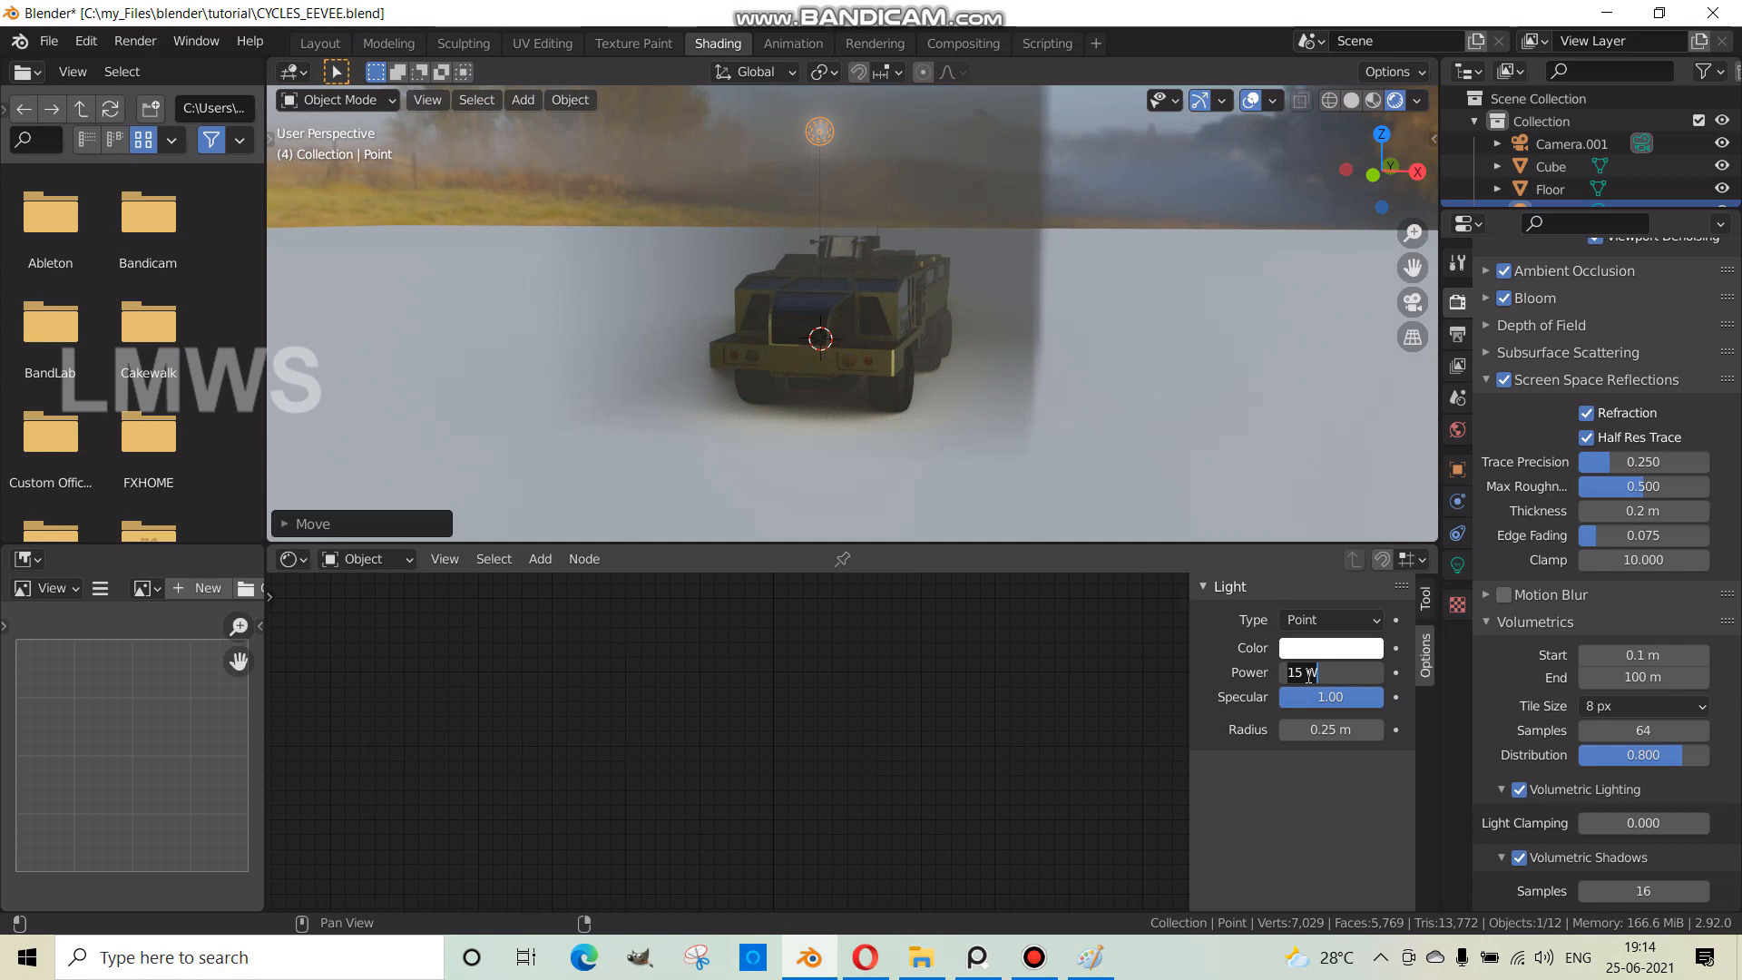
key(Return)
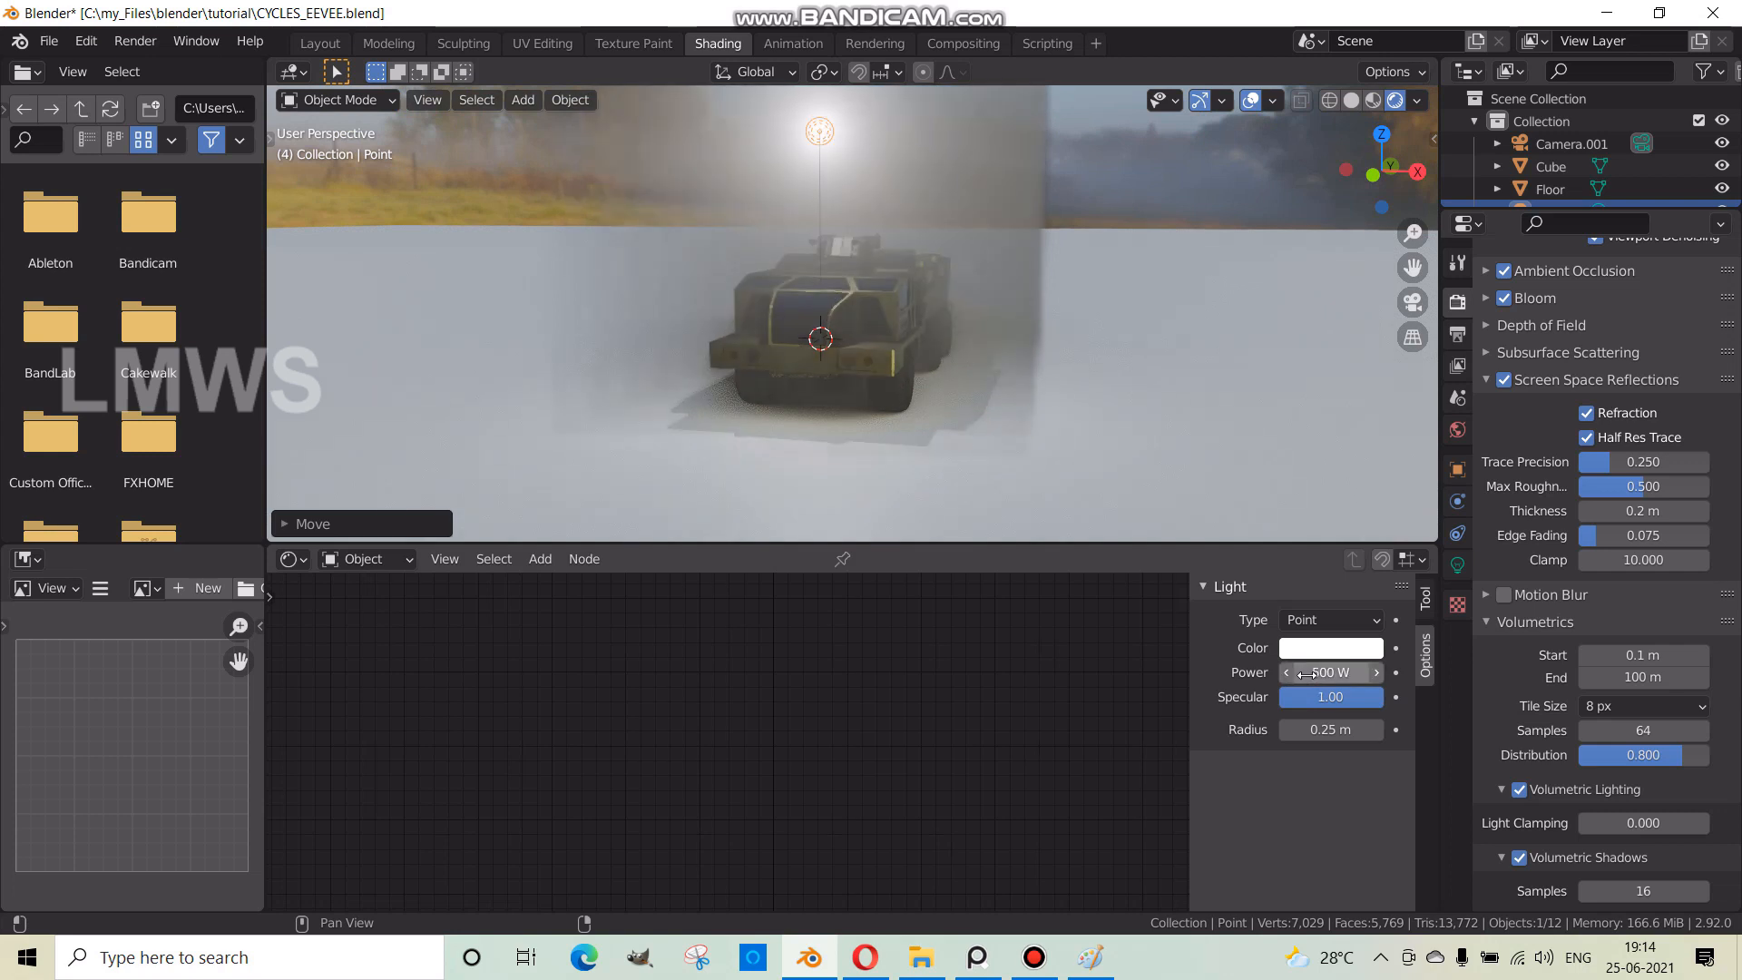
scroll(856, 324, down, 2)
middle_drag(856, 324, 875, 320)
scroll(875, 319, up, 2)
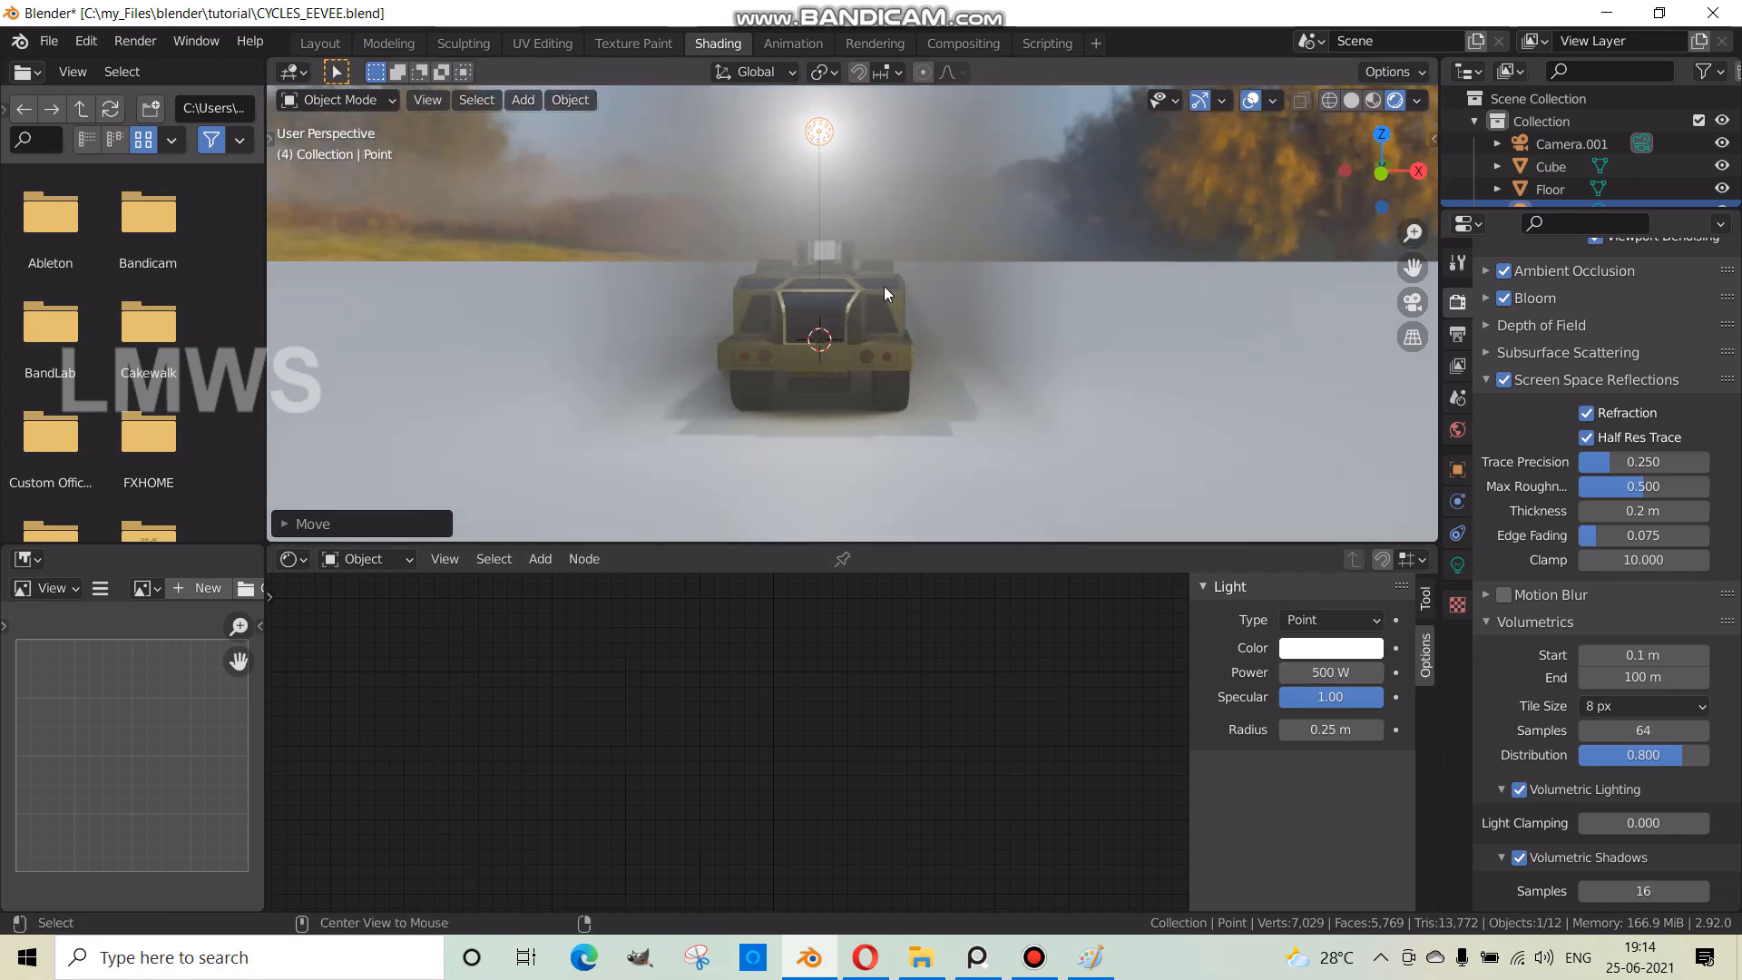
- Lower the point light by about 2.3 m along the Z axis, toward the top of the truck
click(821, 132)
click(821, 132)
click(821, 133)
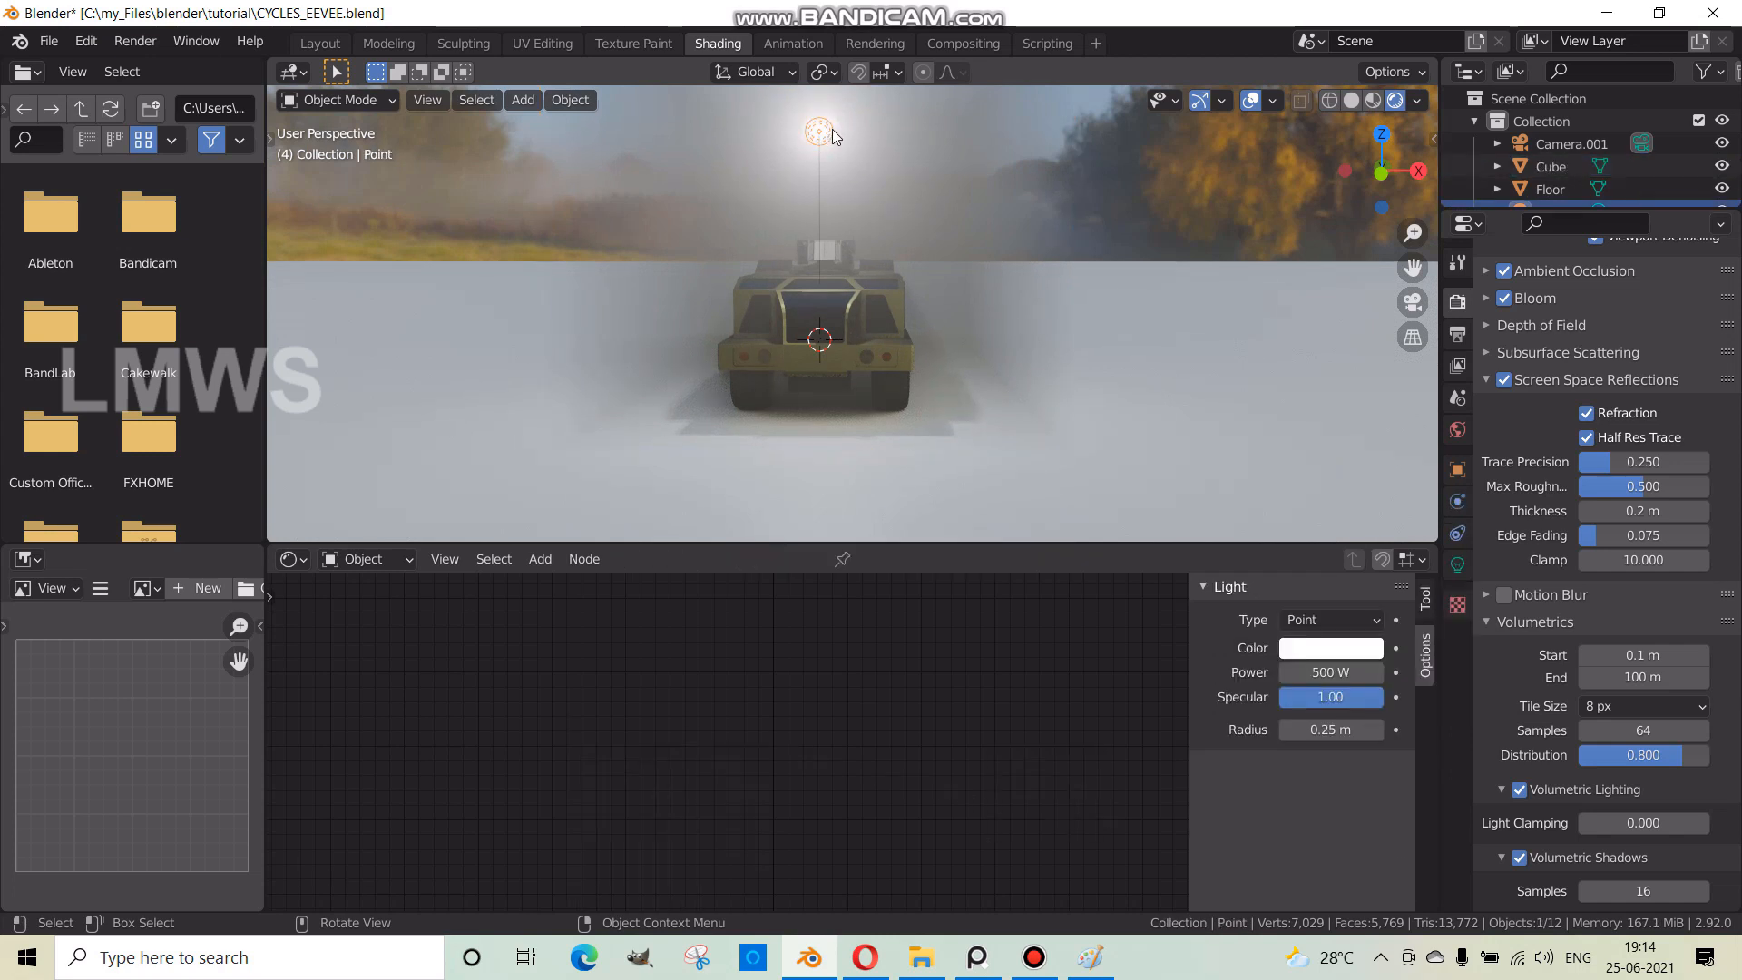
key(g)
key(z)
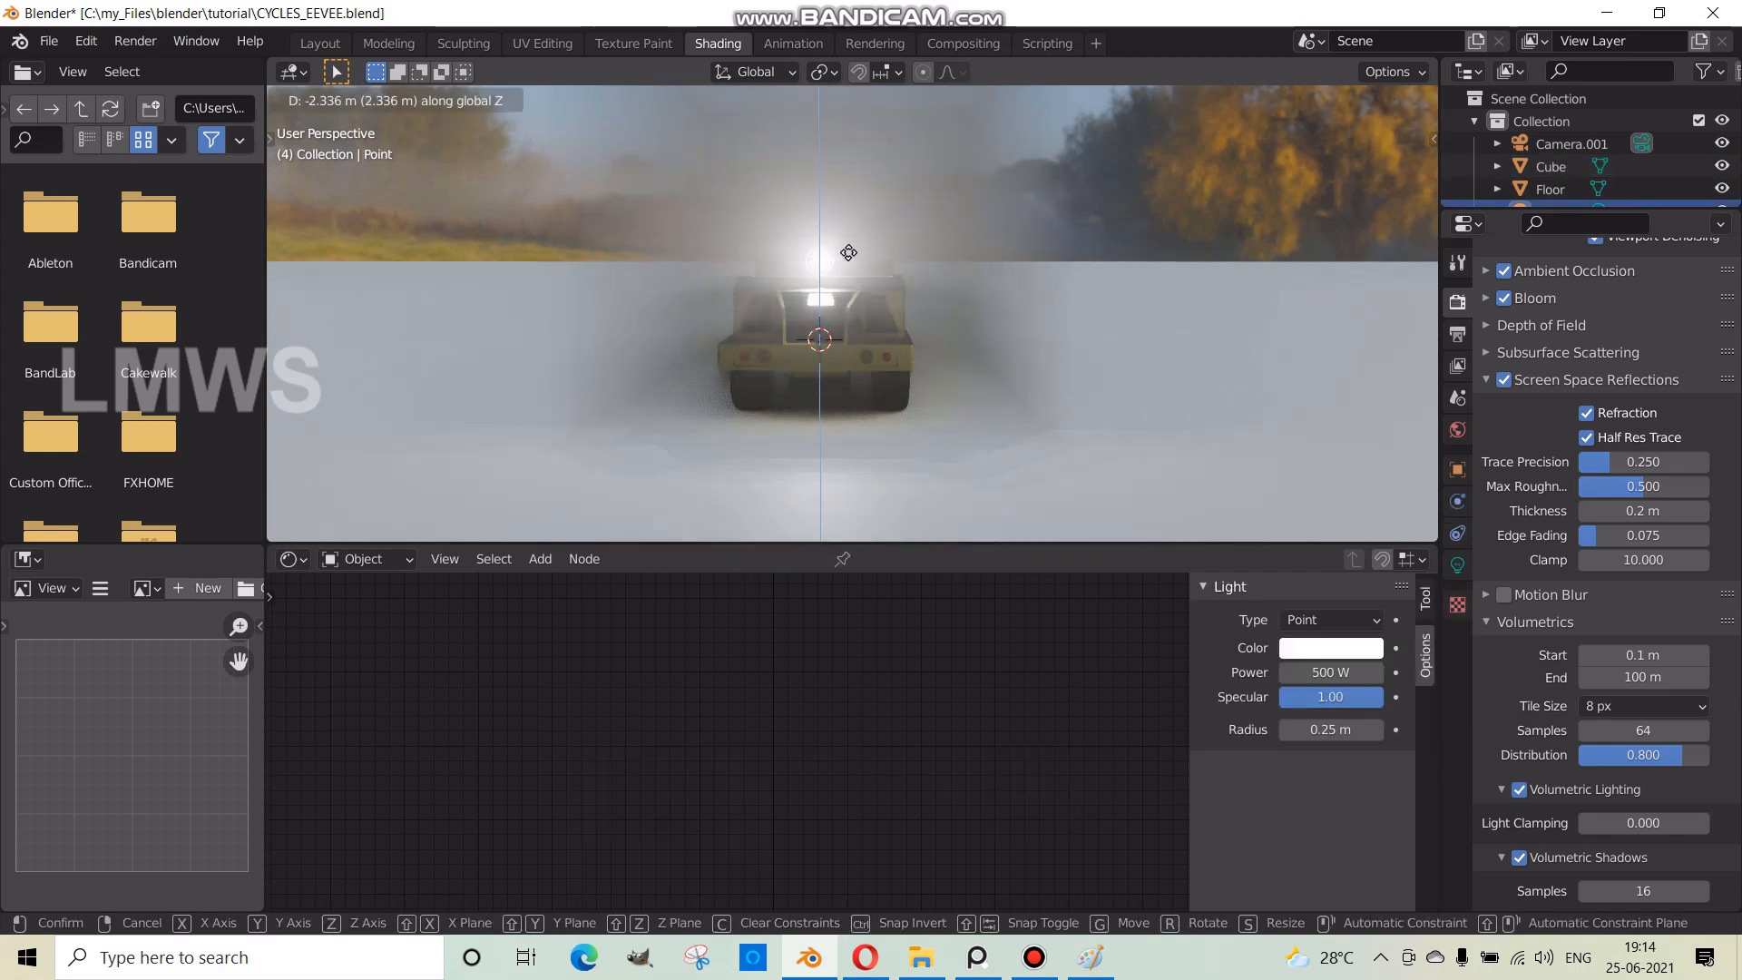
click(846, 265)
- Move the point light sideways along X to beside the truck, and raise it about 2.2 m along Z
key(g)
key(y)
key(y)
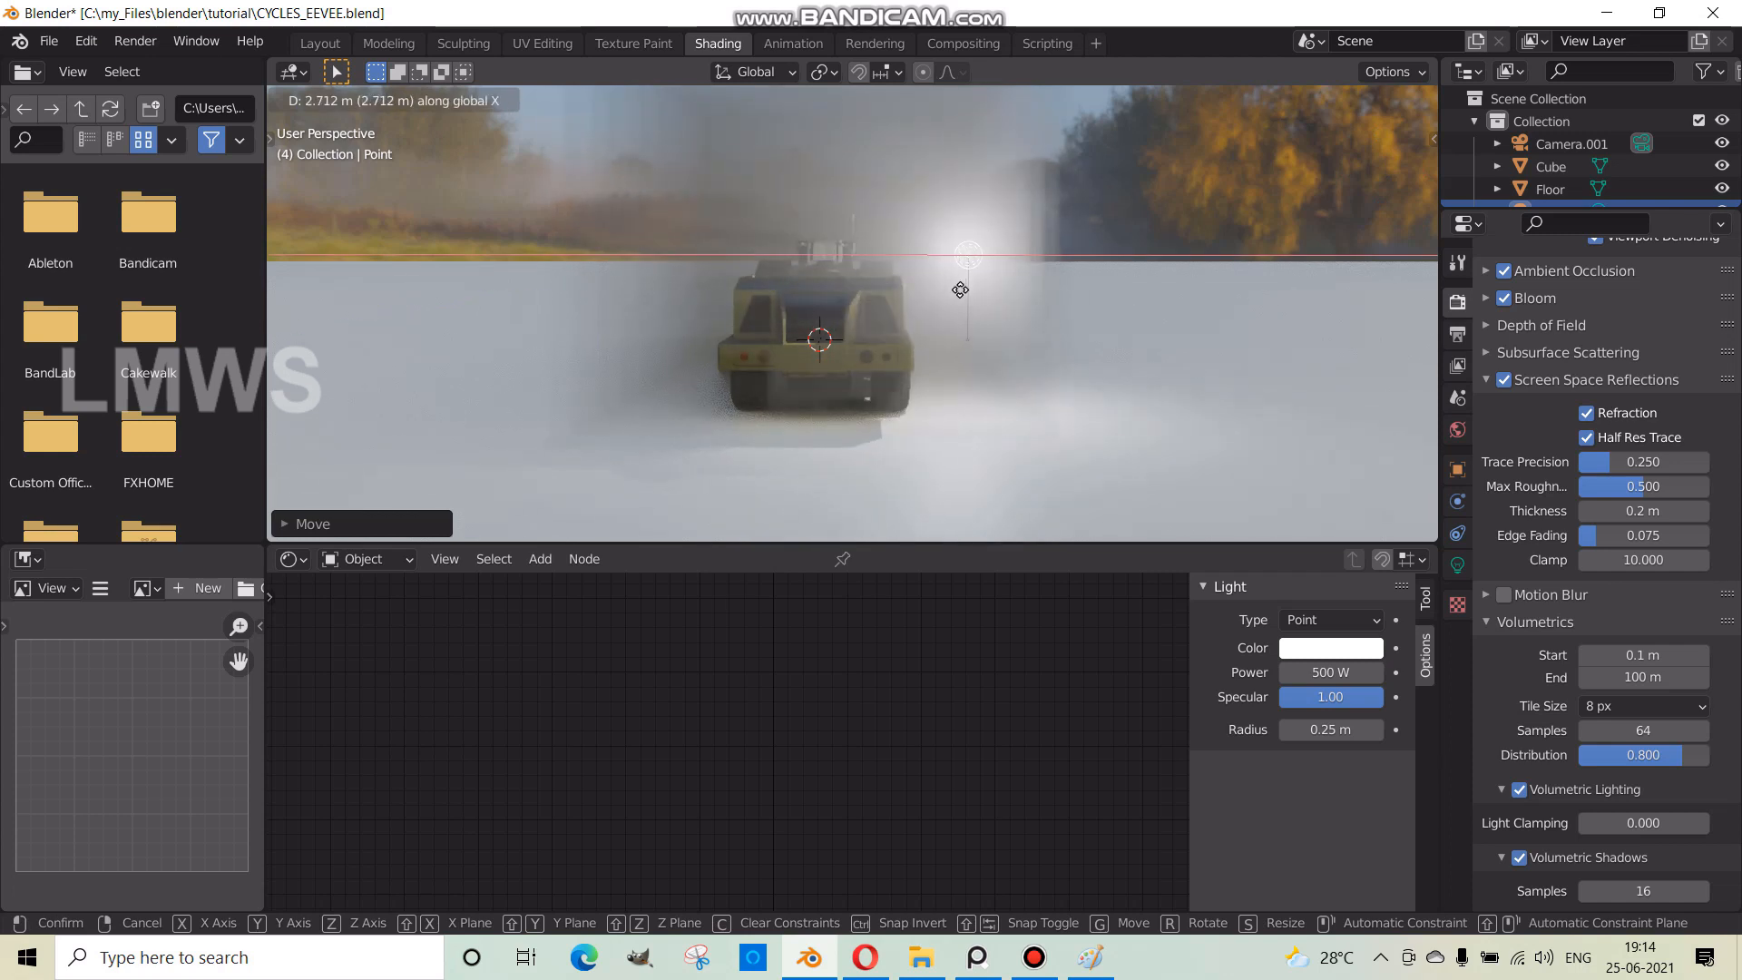
click(946, 289)
key(g)
key(z)
click(976, 161)
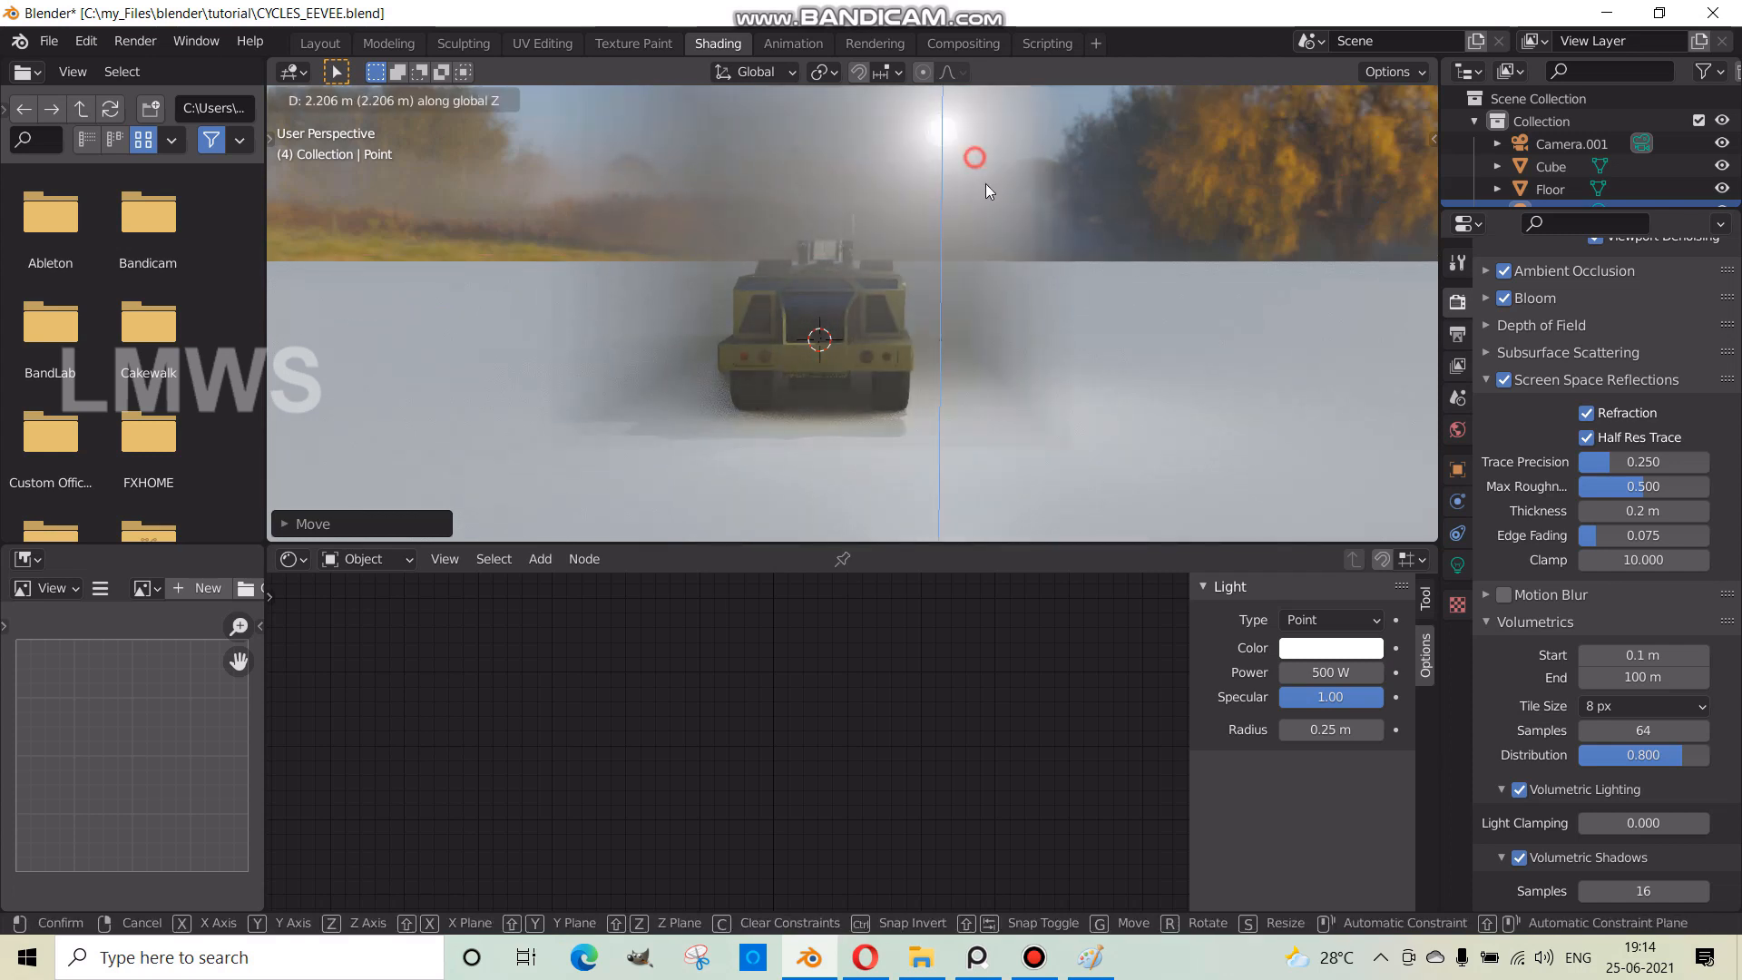
- Deselect the light and set the Volumetrics End distance to 1500 m
shift+middle_drag(1012, 239, 982, 401)
scroll(1027, 311, up, 2)
click(1027, 311)
scroll(1028, 309, down, 1)
scroll(1614, 764, down, 3)
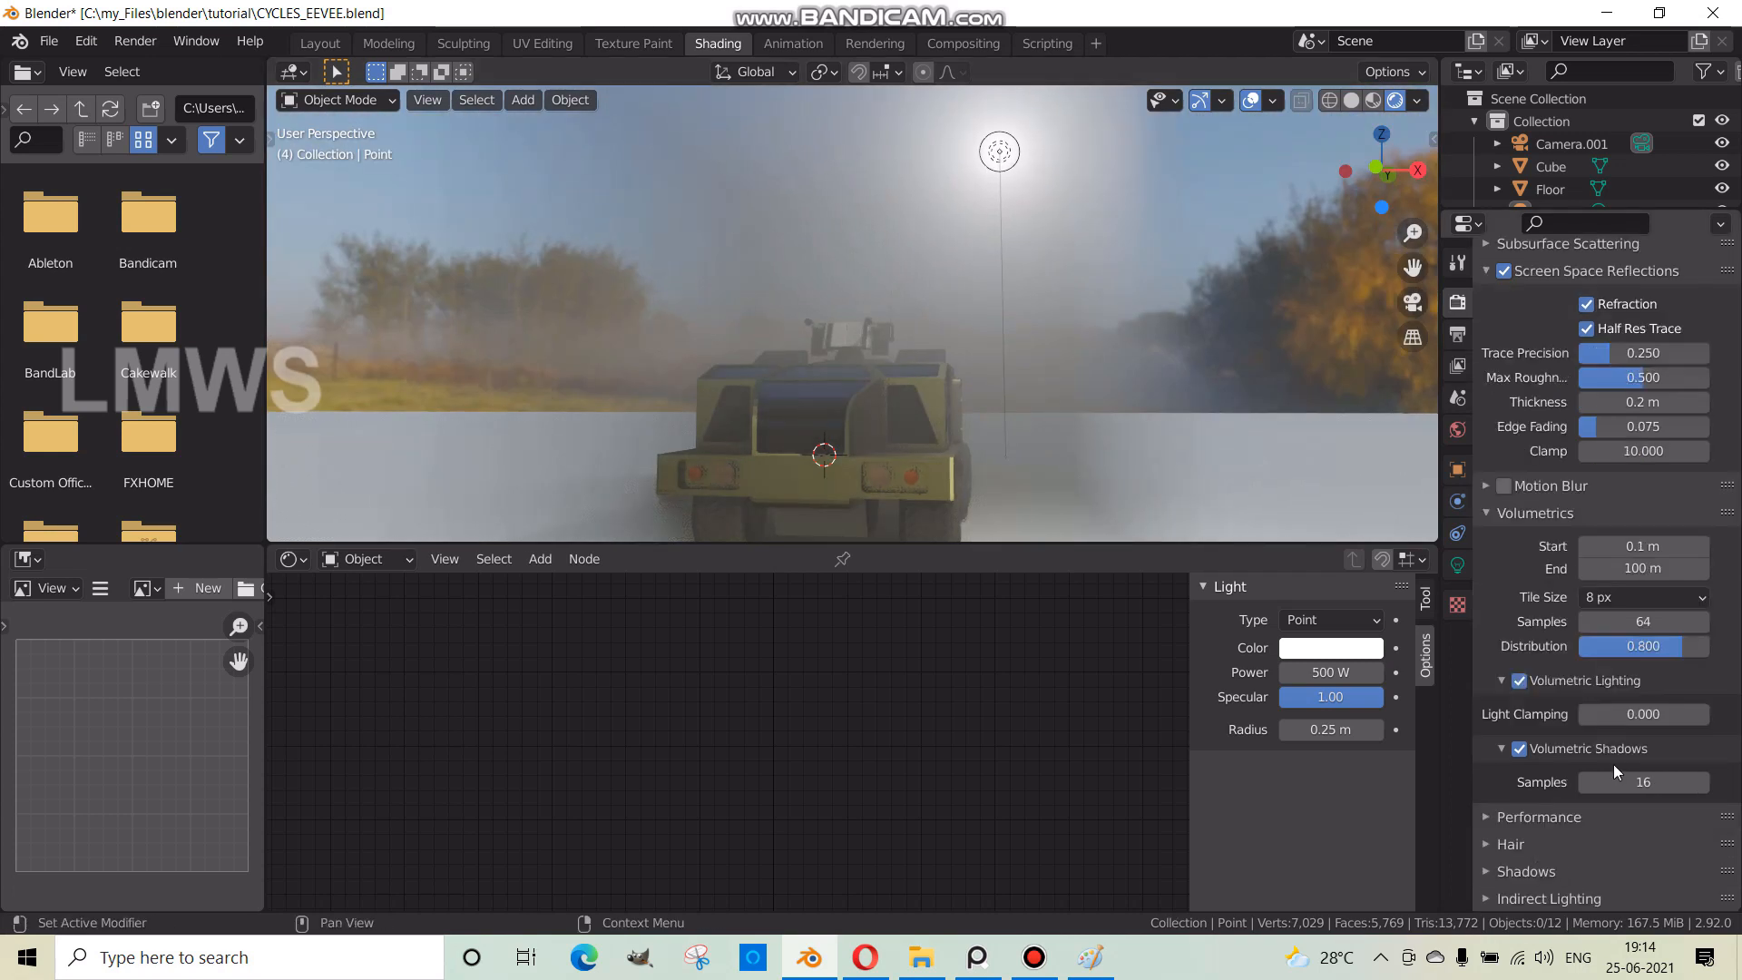
middle_drag(944, 461, 792, 323)
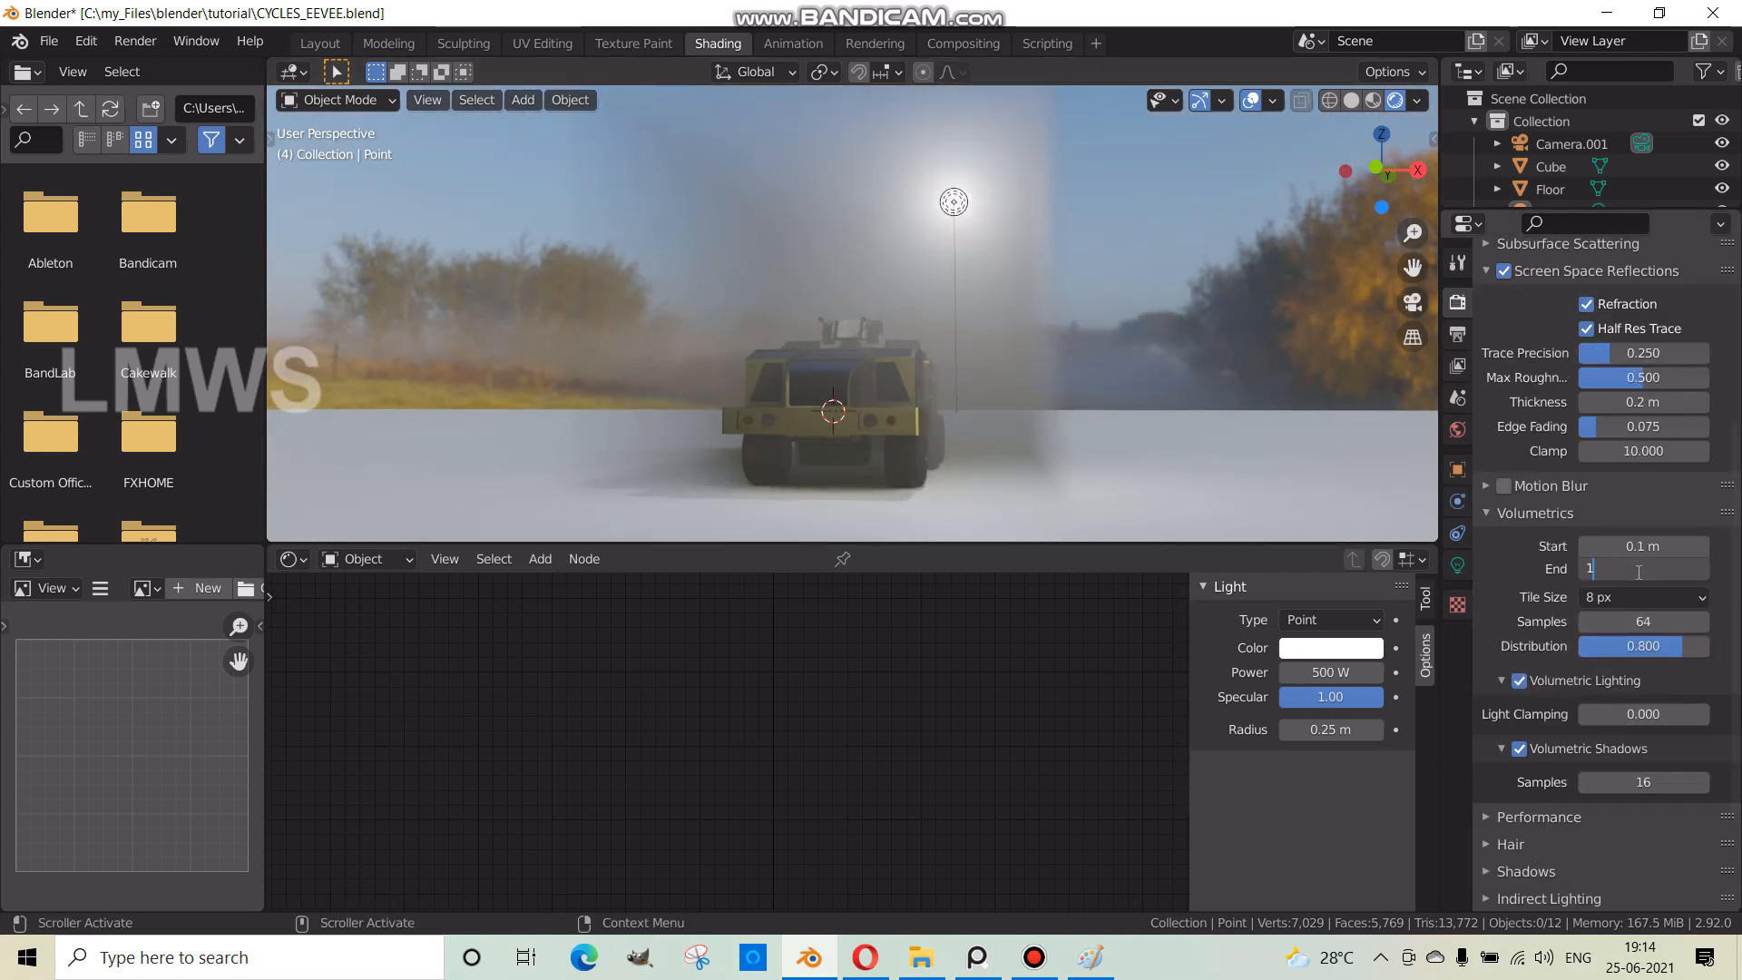
key(Return)
scroll(777, 482, up, 2)
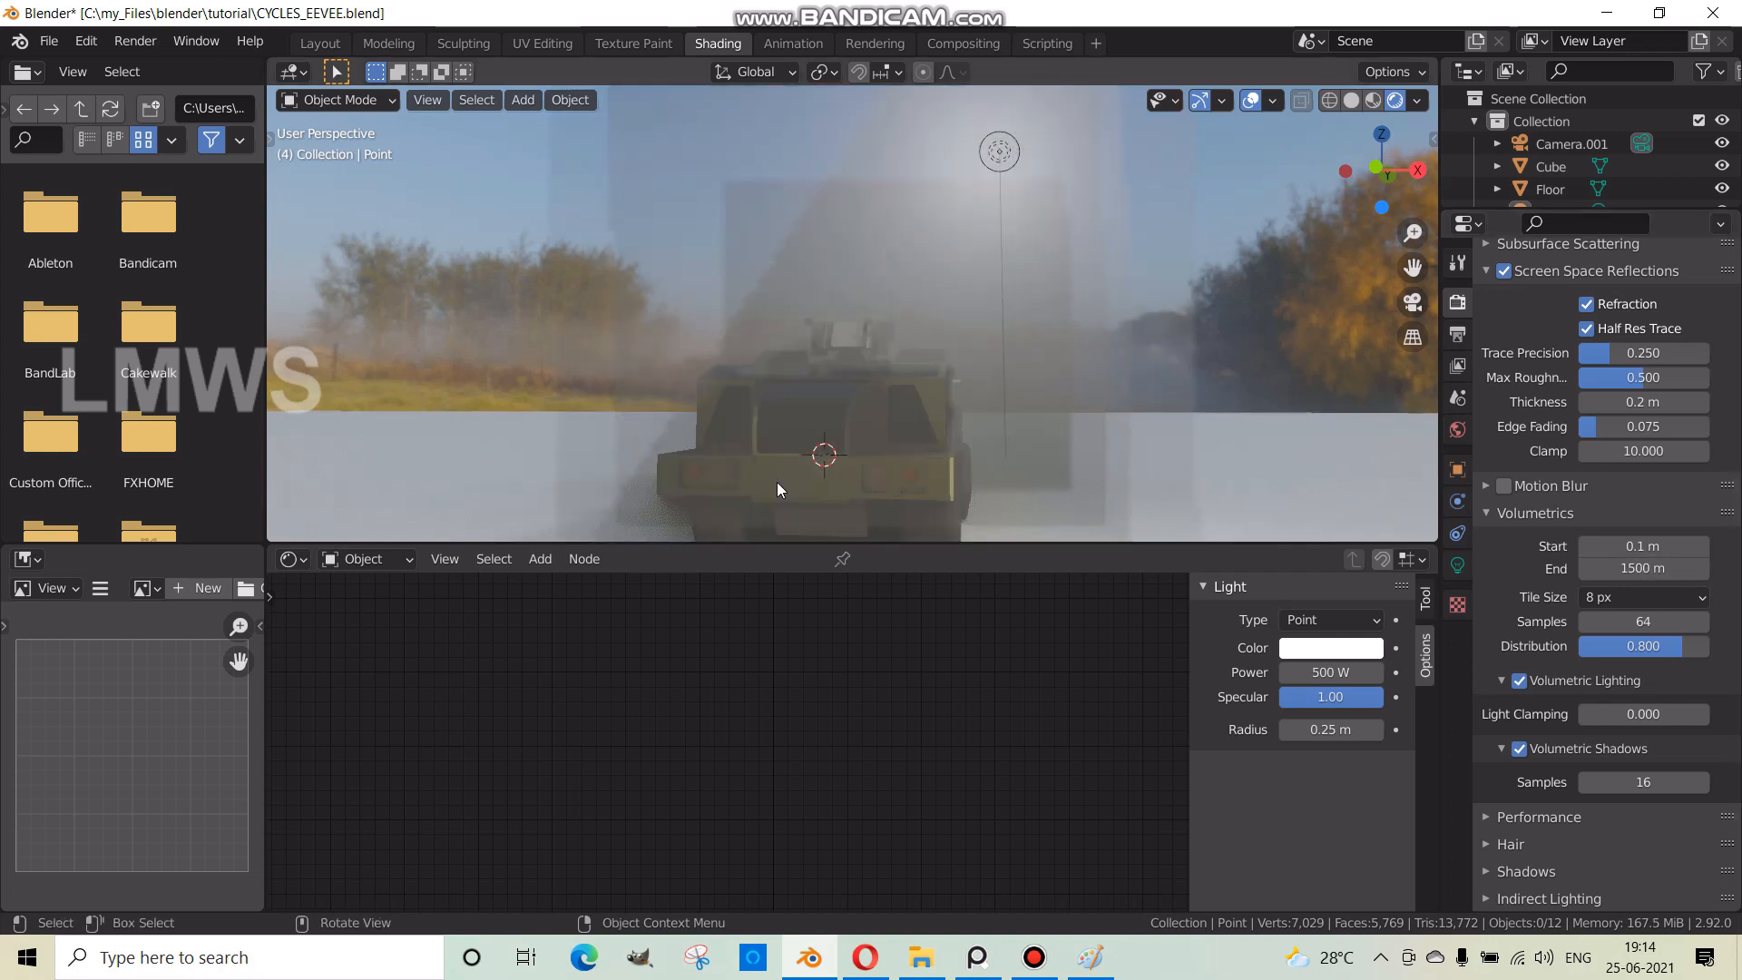
- Try a Volumetrics tile size of 4 px, and return it to 8 px
click(1625, 595)
click(1604, 647)
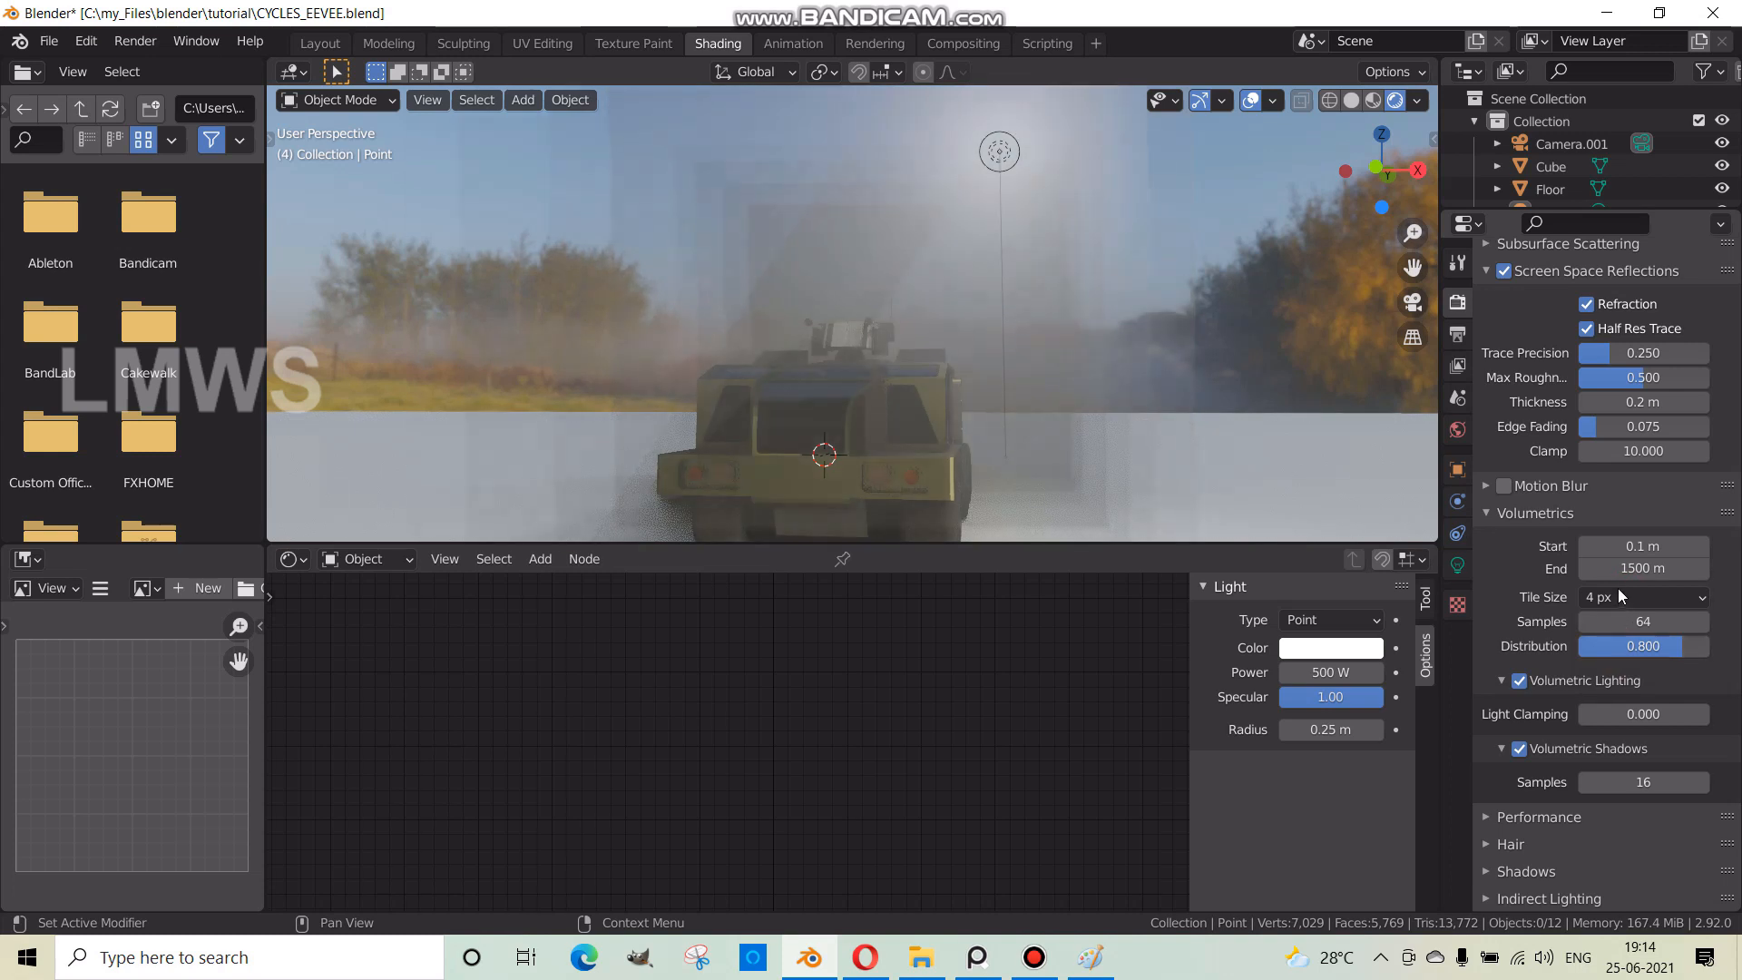
click(1618, 588)
click(1611, 673)
- Save the file and select the volume cube around the truck to bring up its material nodes
middle_drag(916, 535, 908, 392)
key(ctrl+s)
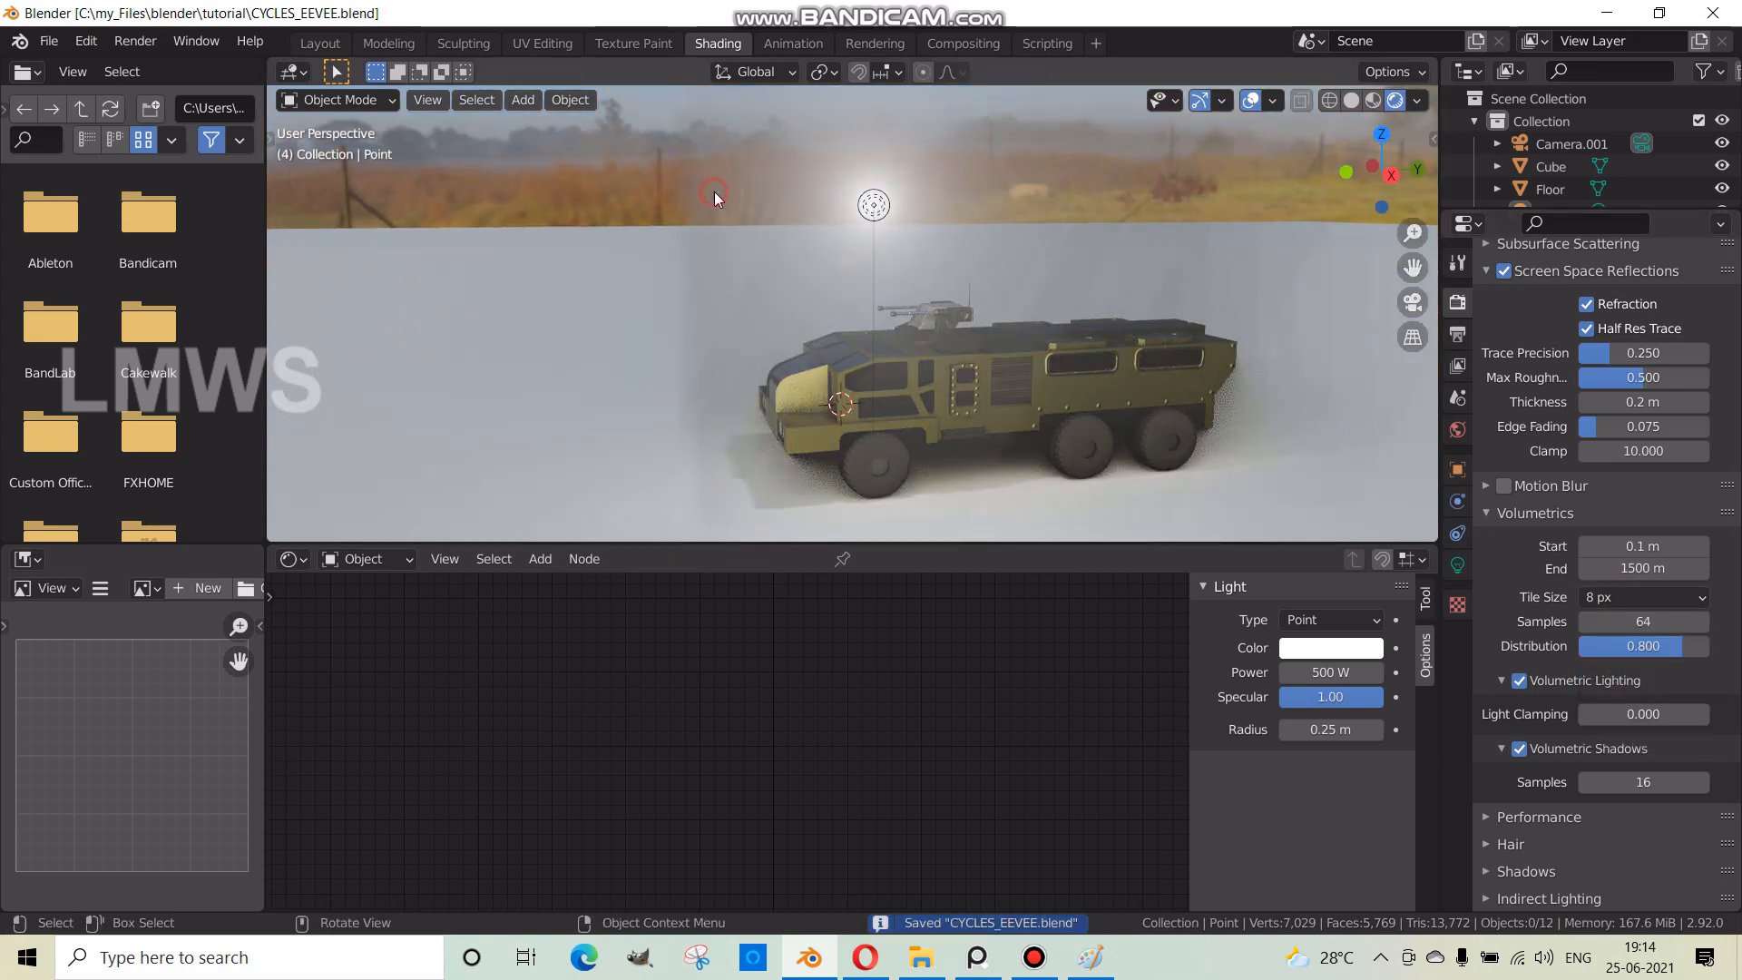
click(714, 192)
middle_drag(854, 700, 867, 752)
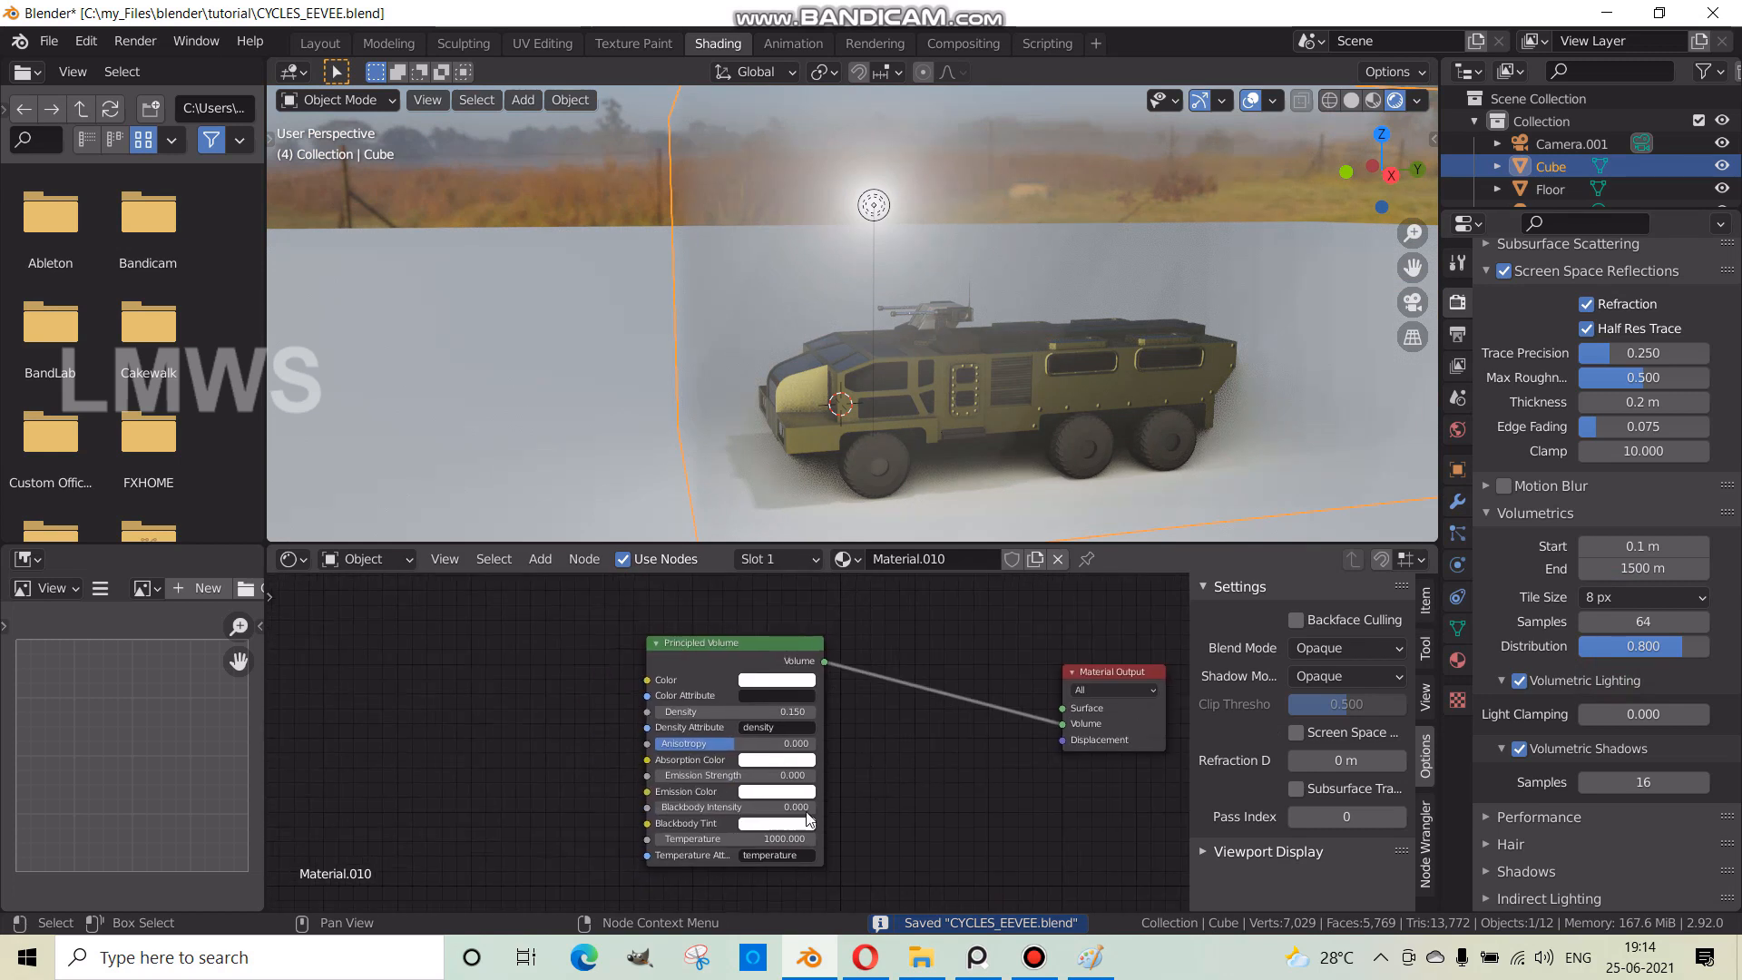
key(ctrl+s)
- Add a Noise Texture node before the Principled Volume node in the cube's material
key(shift+a)
click(562, 641)
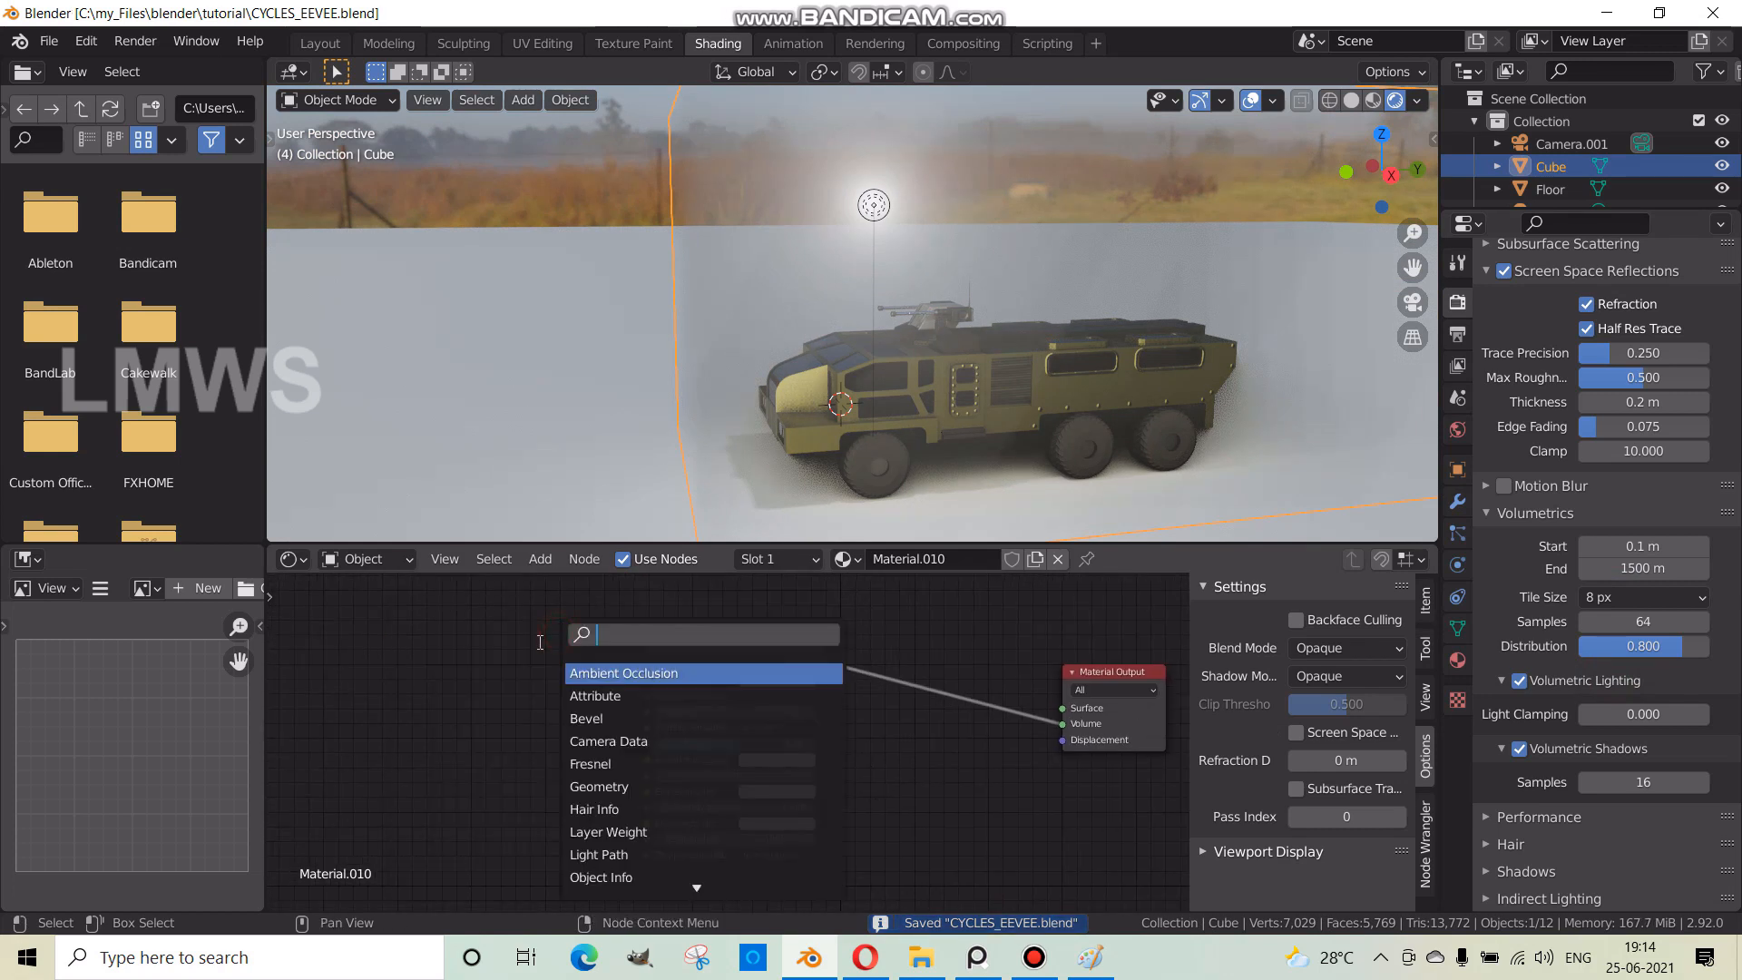
text(nor)
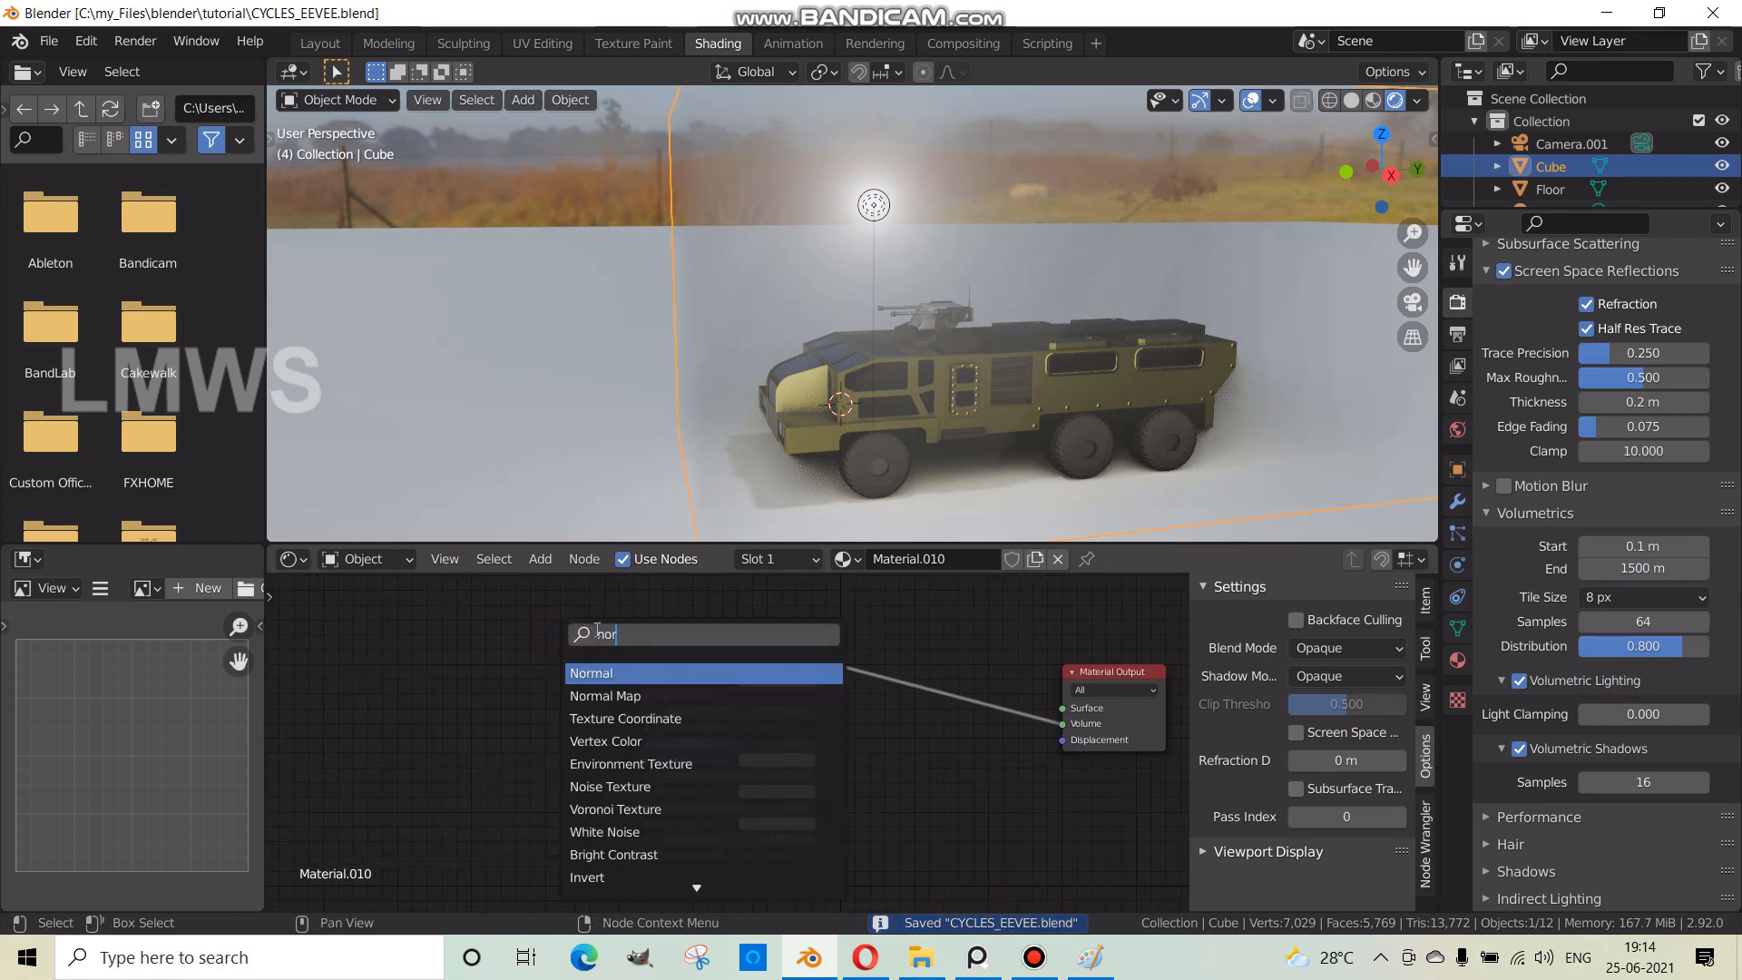
key(BackSpace)
text(ise)
key(Return)
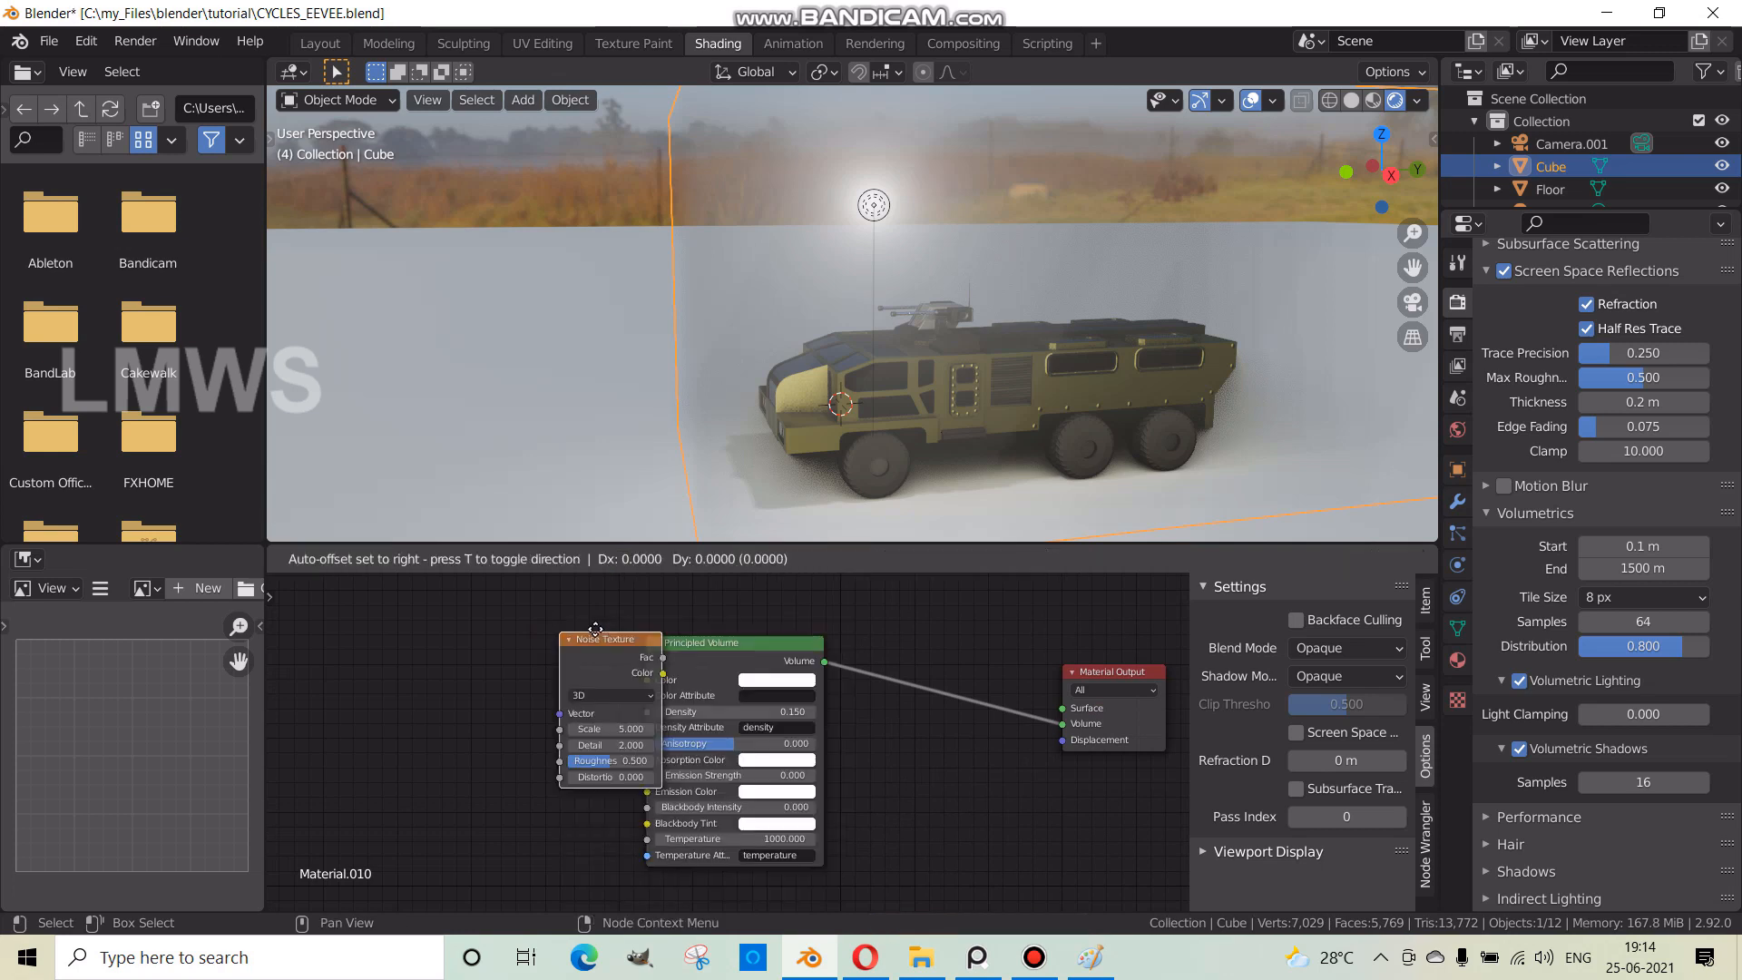
click(364, 660)
- Add a ColorRamp node and link the Noise Texture's Color through it into the Principled Volume's Color
key(shift+a)
click(464, 626)
text(colo)
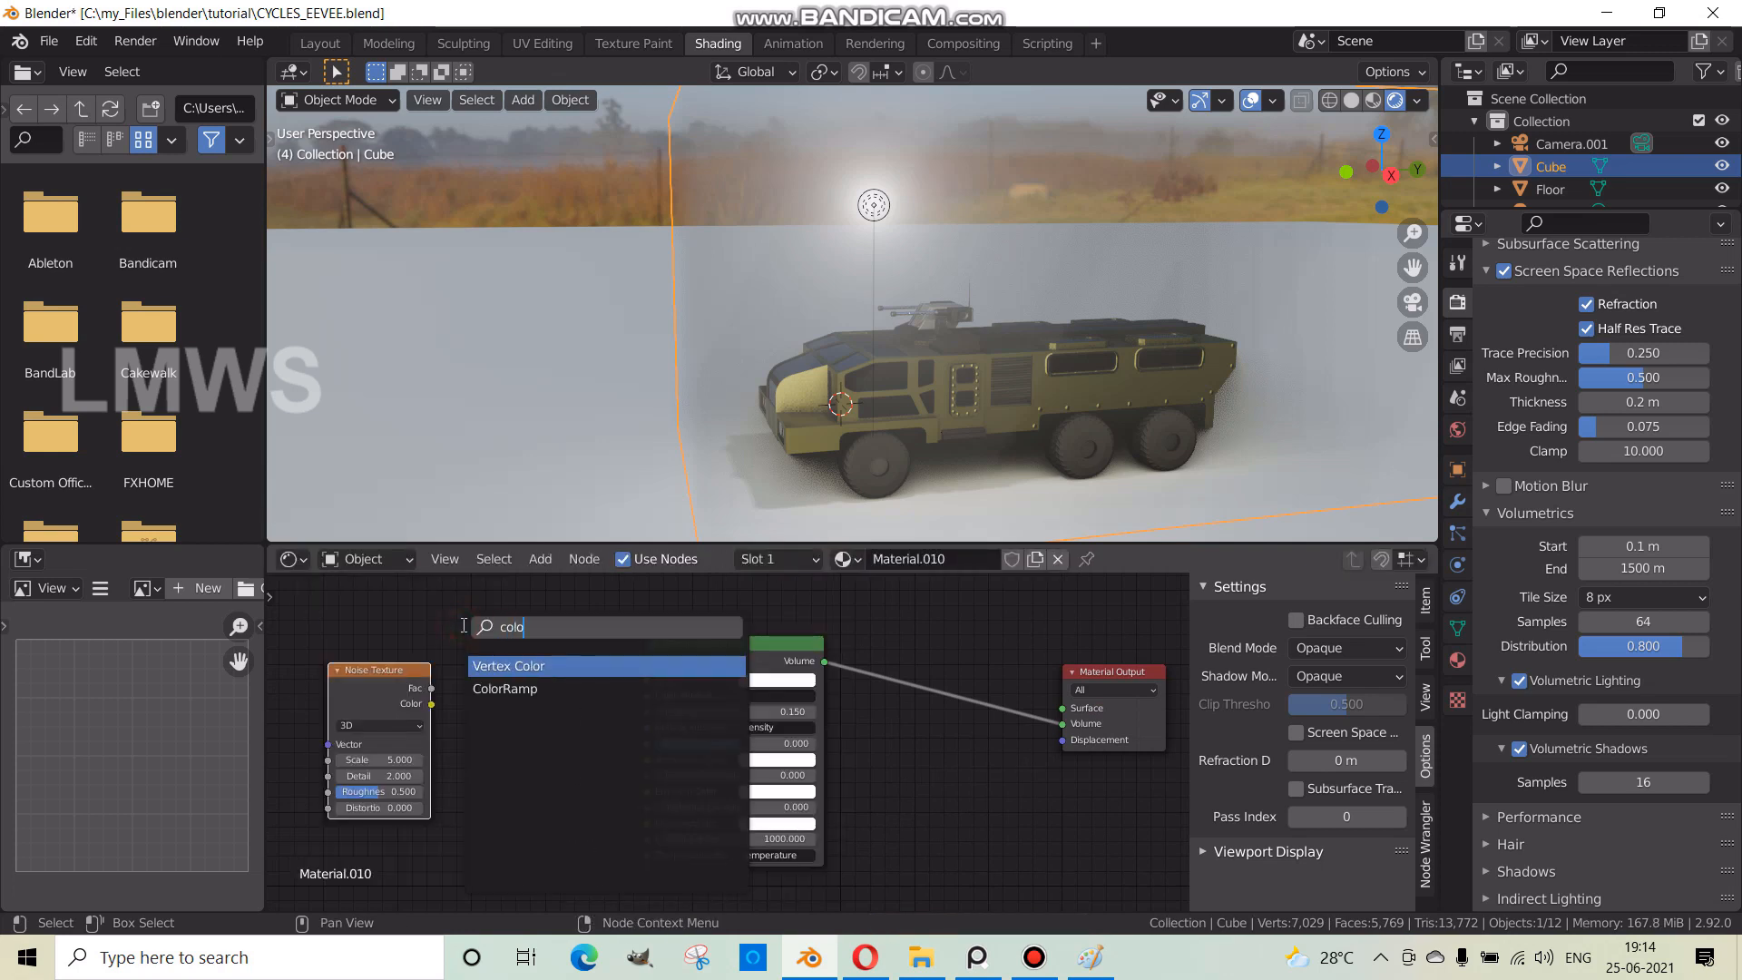
key(Return)
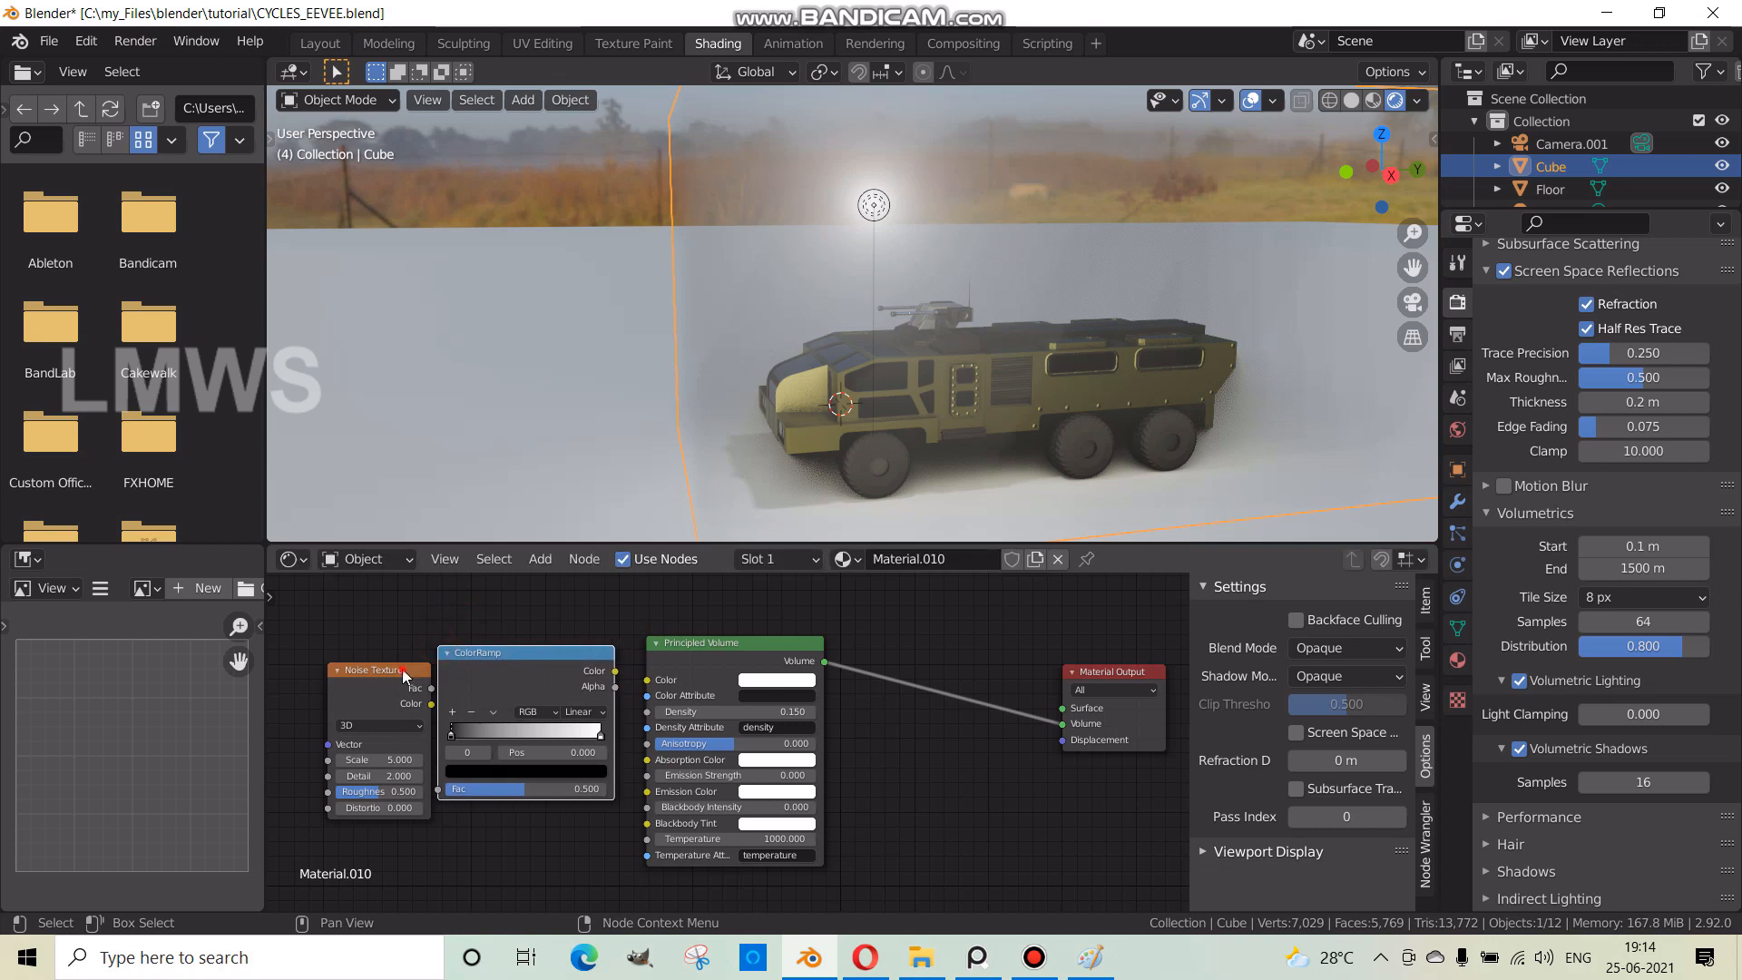
click(399, 715)
drag(356, 706, 437, 788)
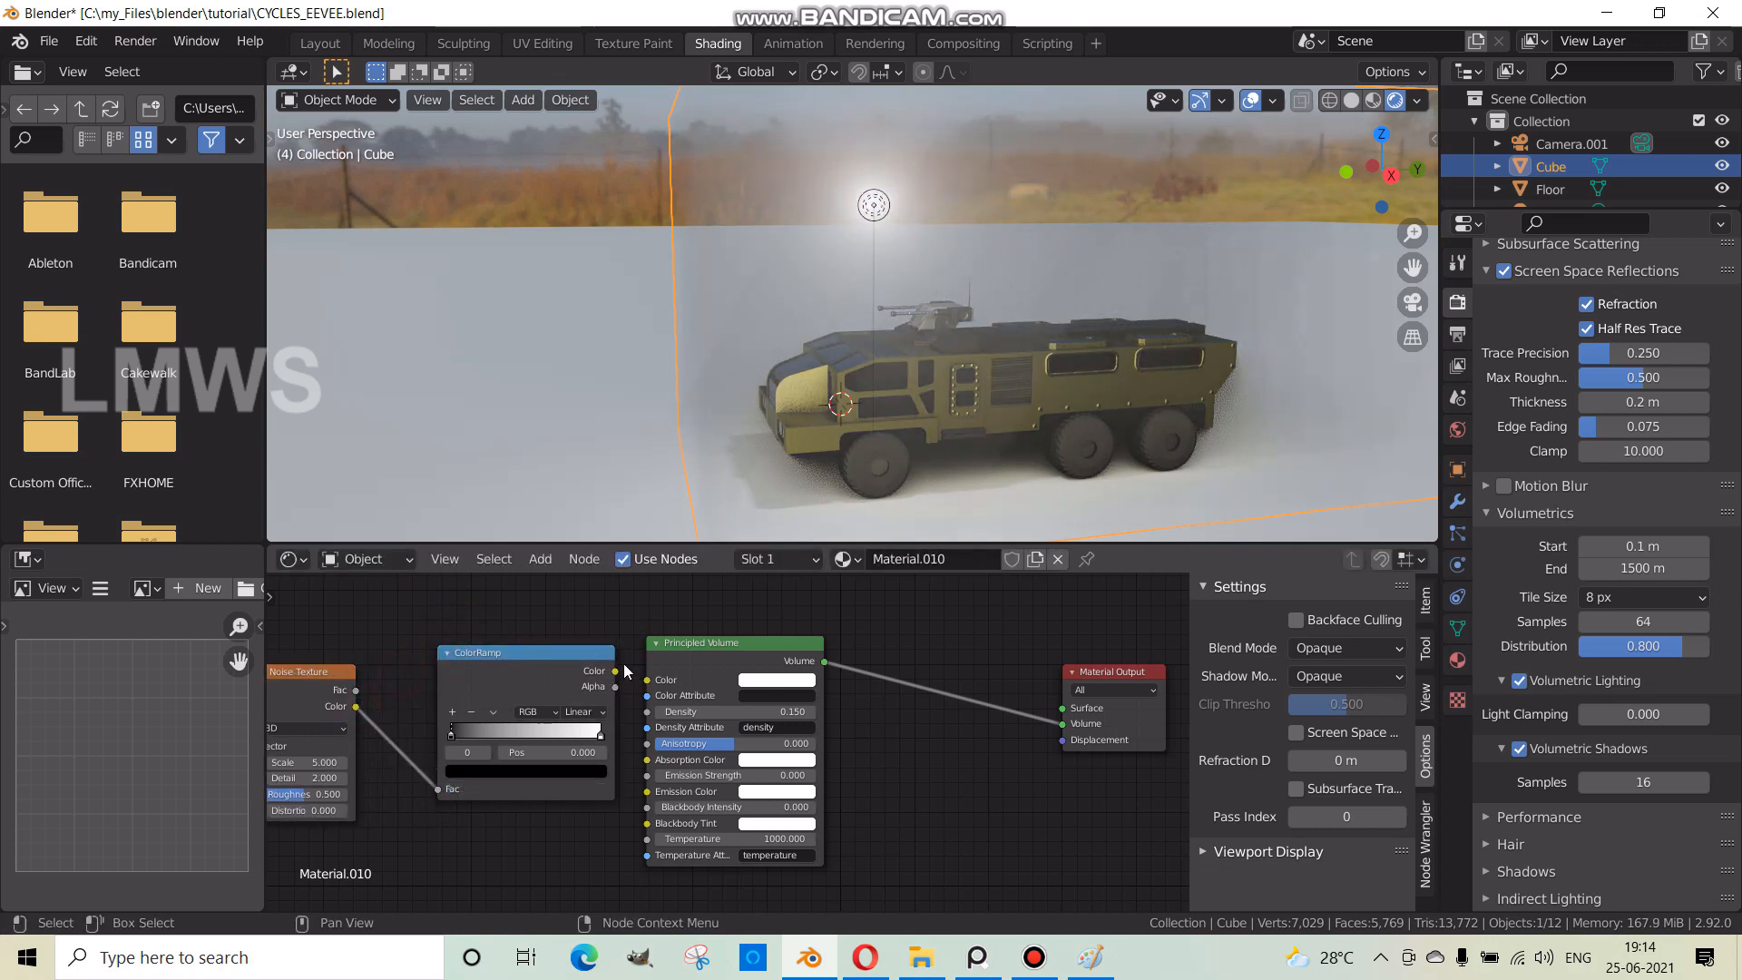
drag(615, 671, 647, 680)
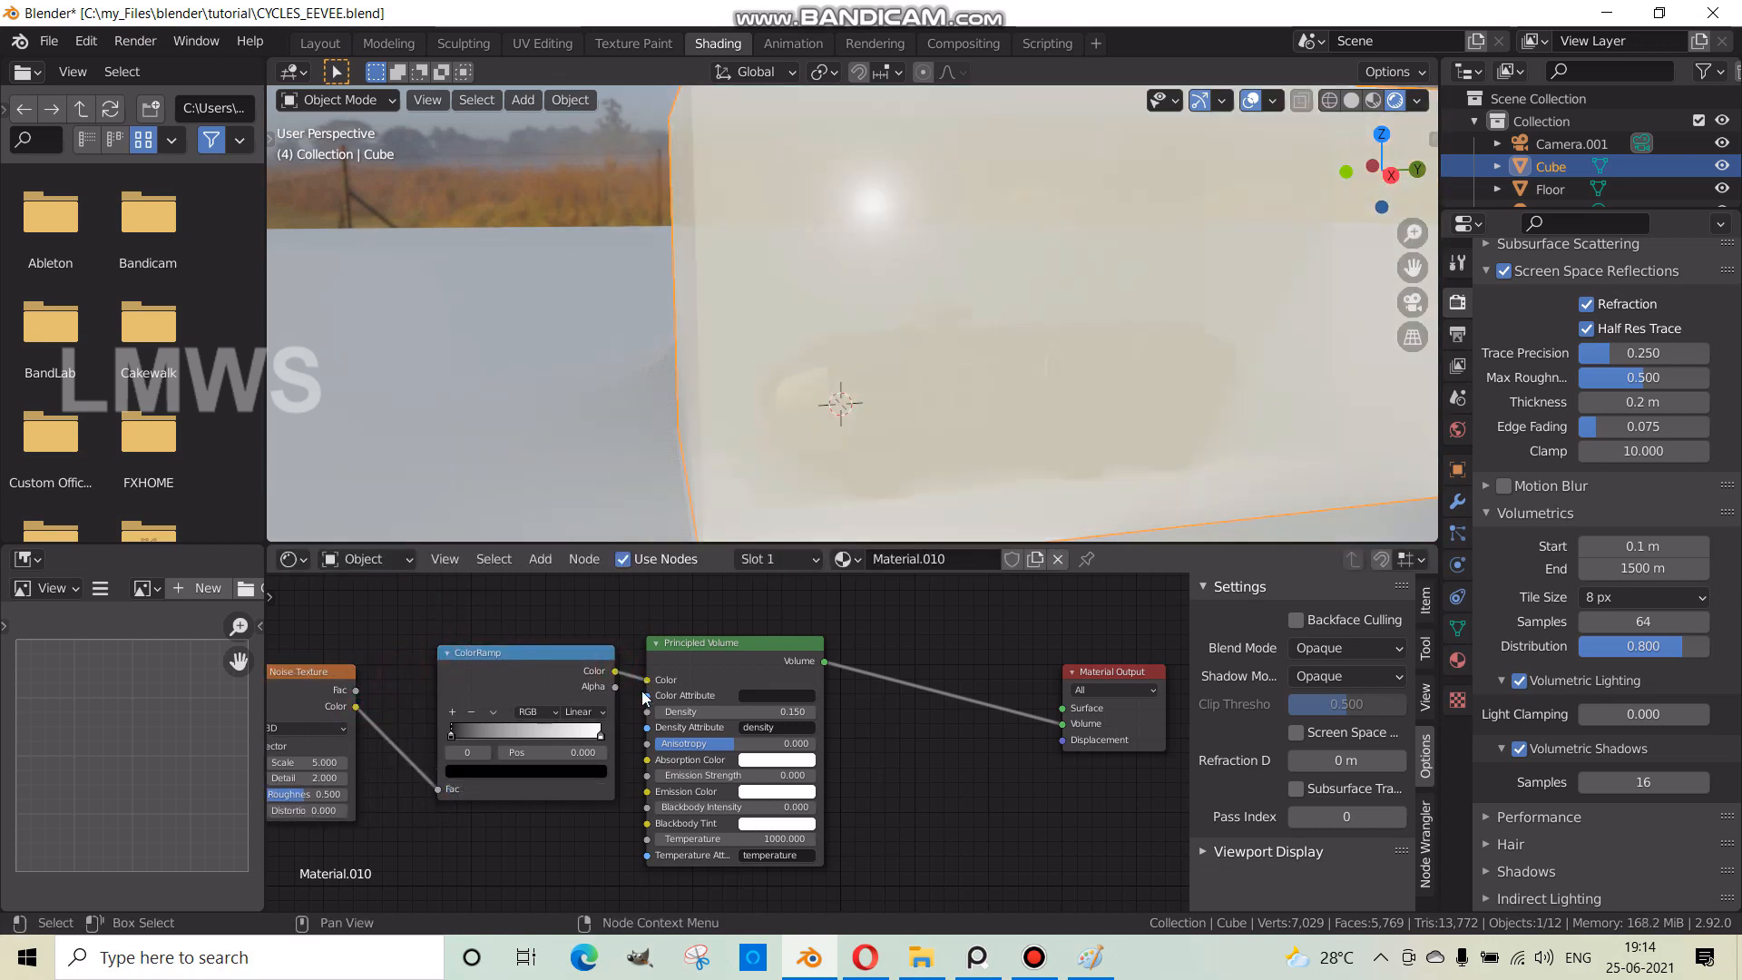
- Set the Noise Texture's scale to 3500 and inspect the volume from the truck's front
middle_drag(817, 410, 937, 413)
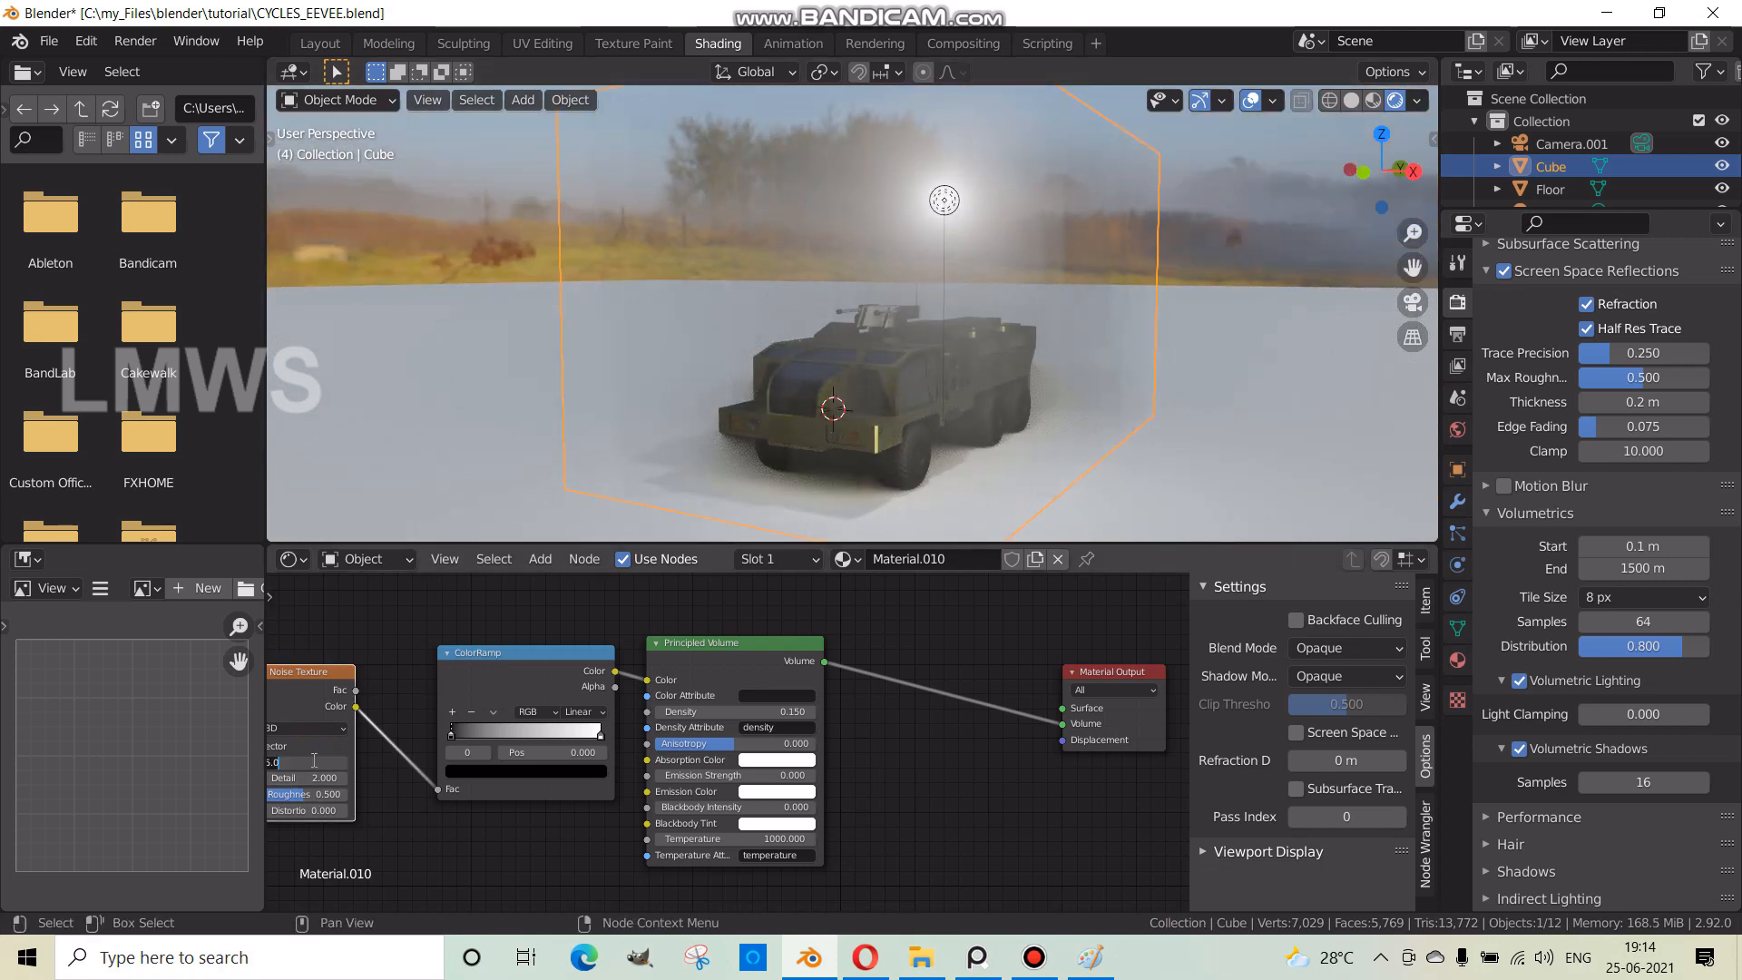
key(Return)
middle_drag(713, 325, 910, 384)
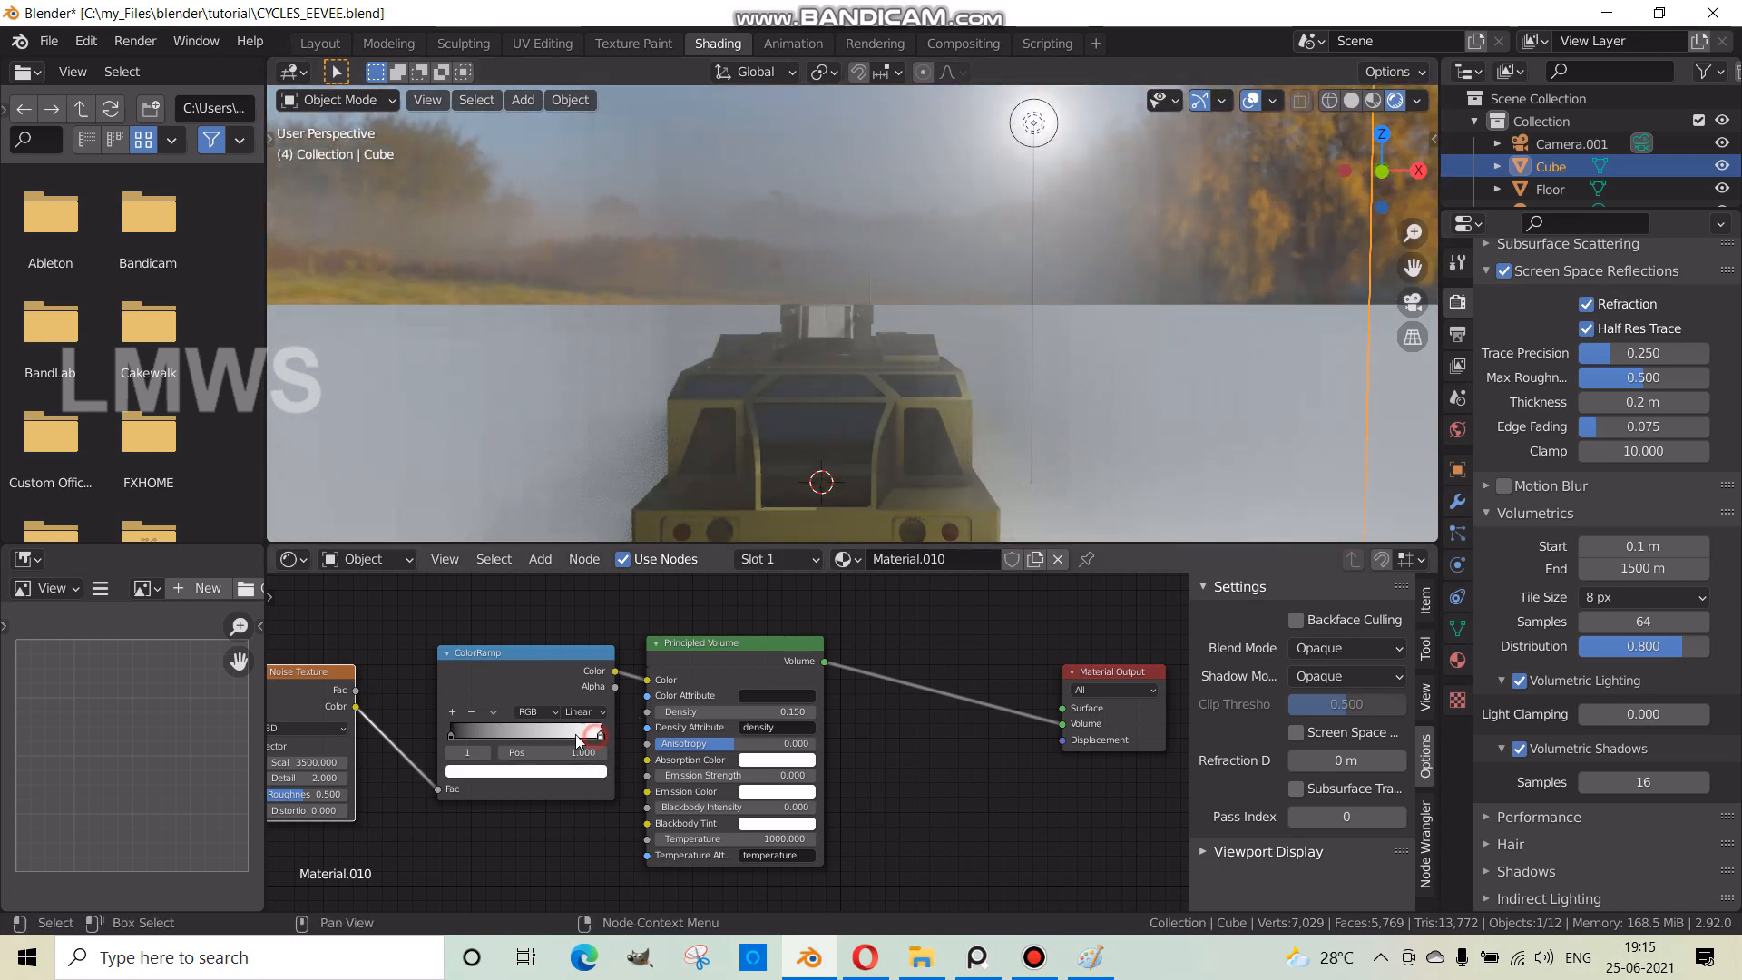
- Move the ColorRamp's white stop to position 0.178 and inspect the volume around the truck
drag(577, 740, 498, 732)
scroll(766, 381, down, 3)
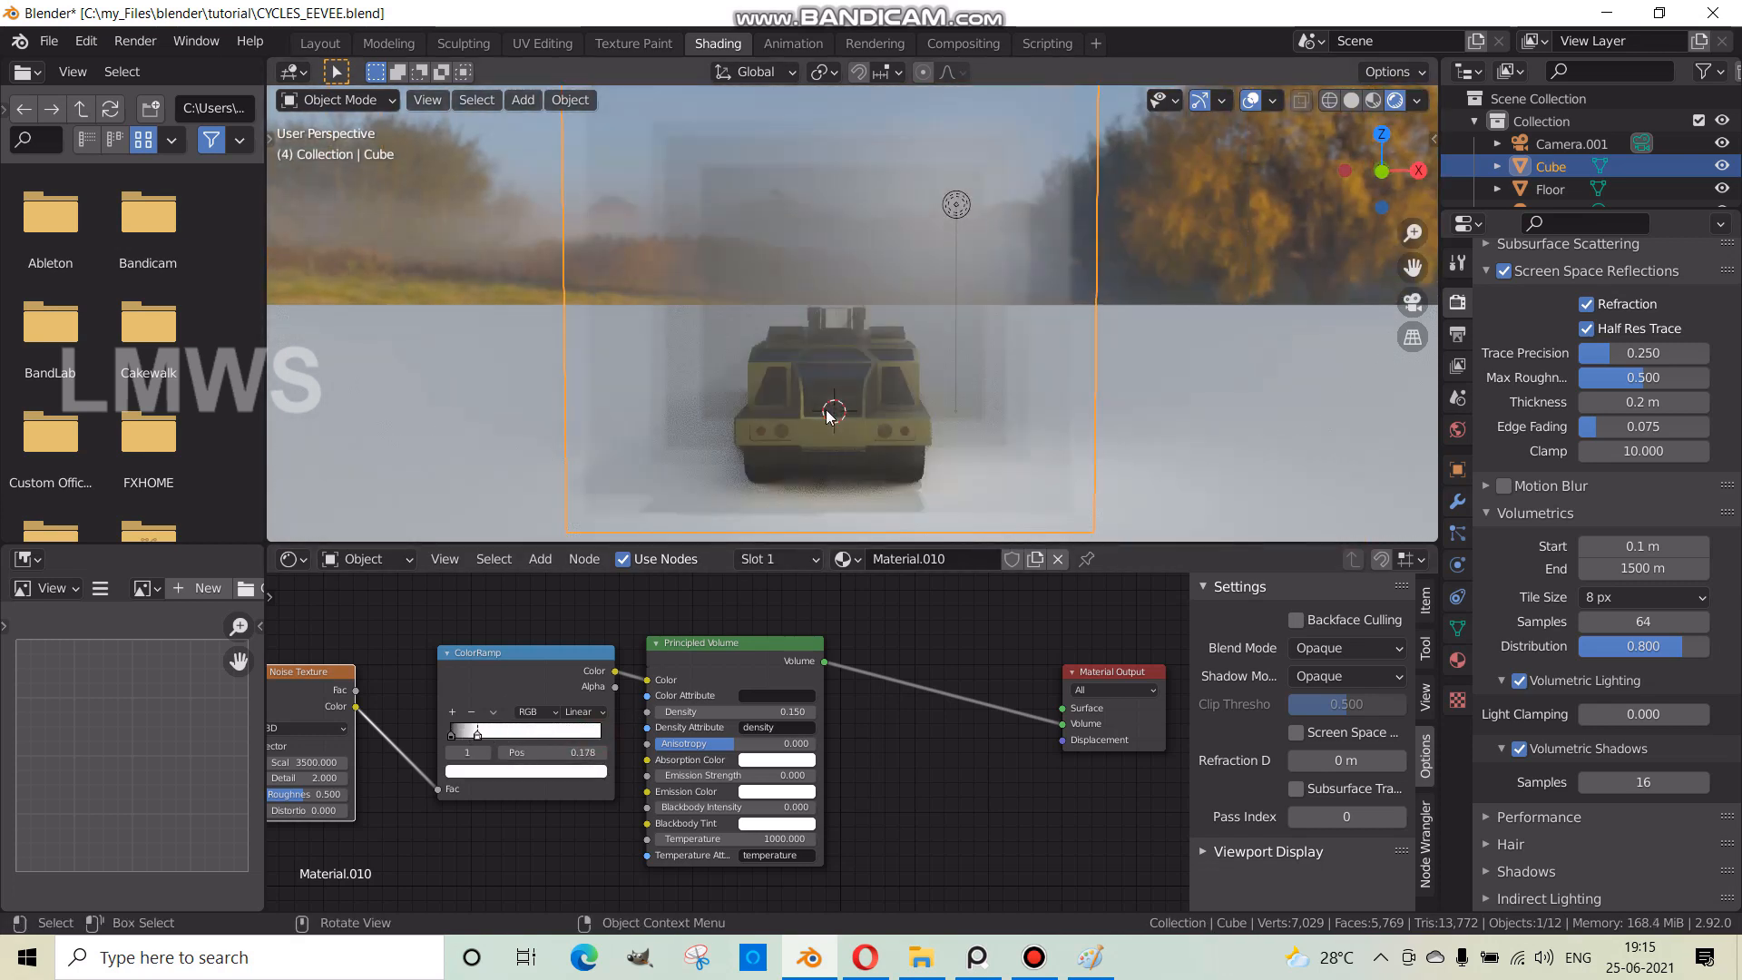
middle_drag(830, 416, 755, 405)
middle_drag(381, 700, 584, 677)
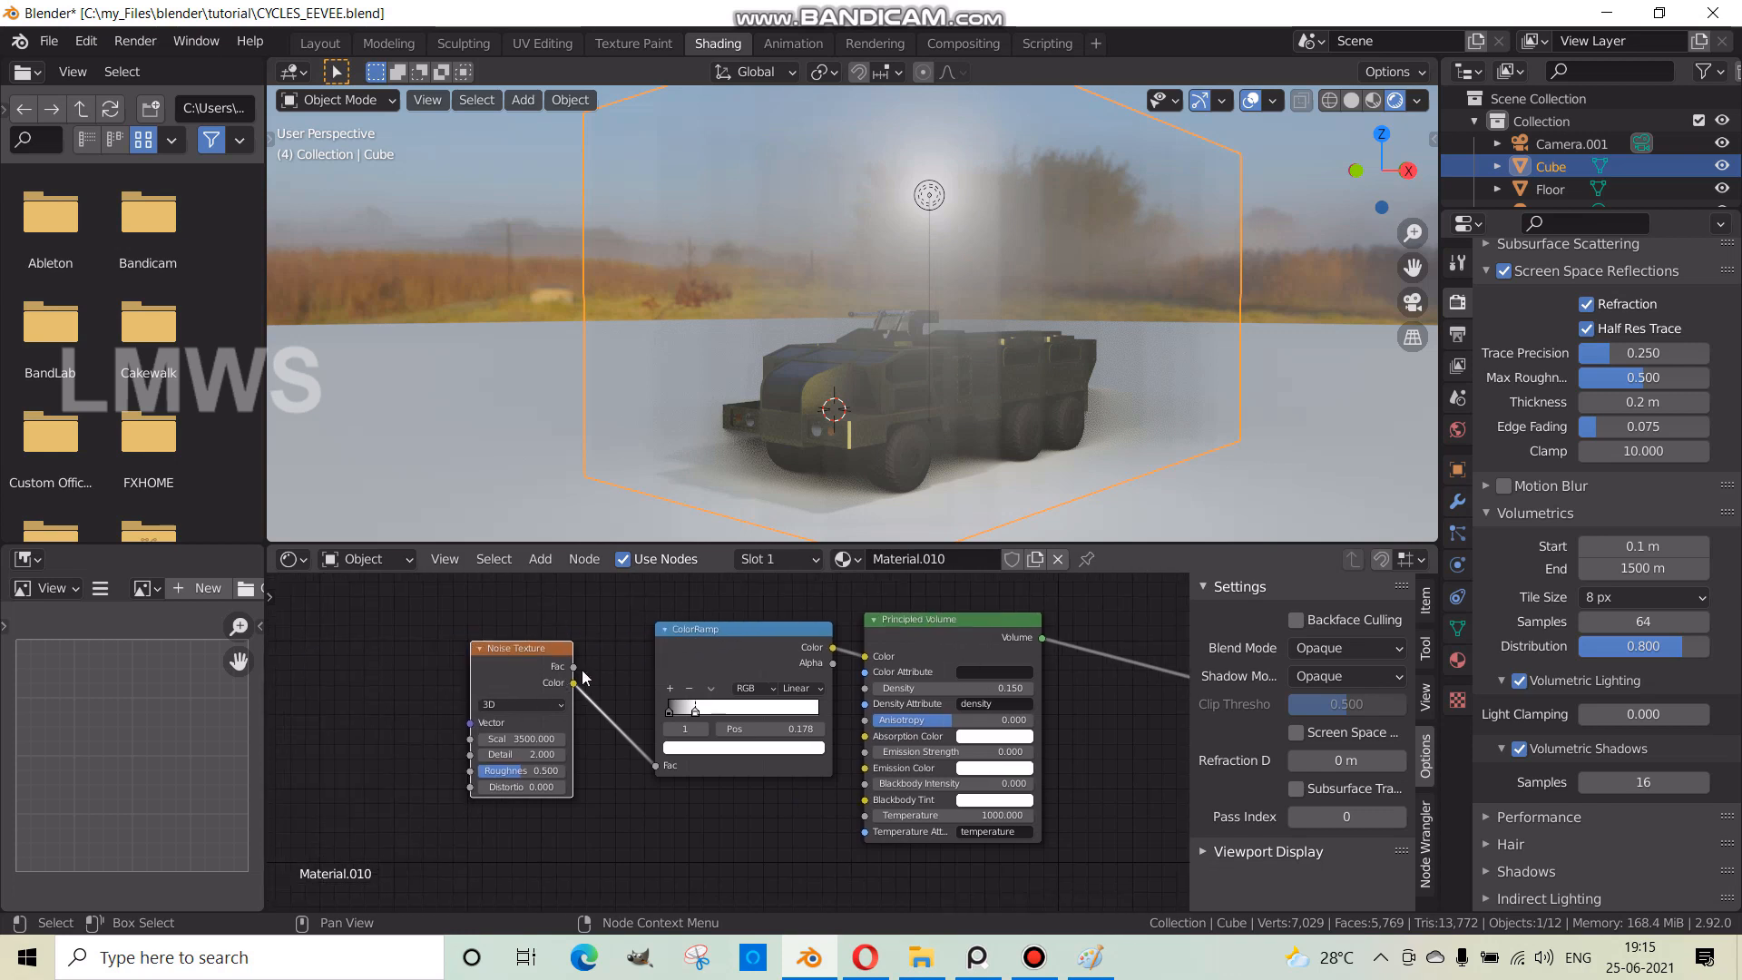
scroll(731, 666, down, 1)
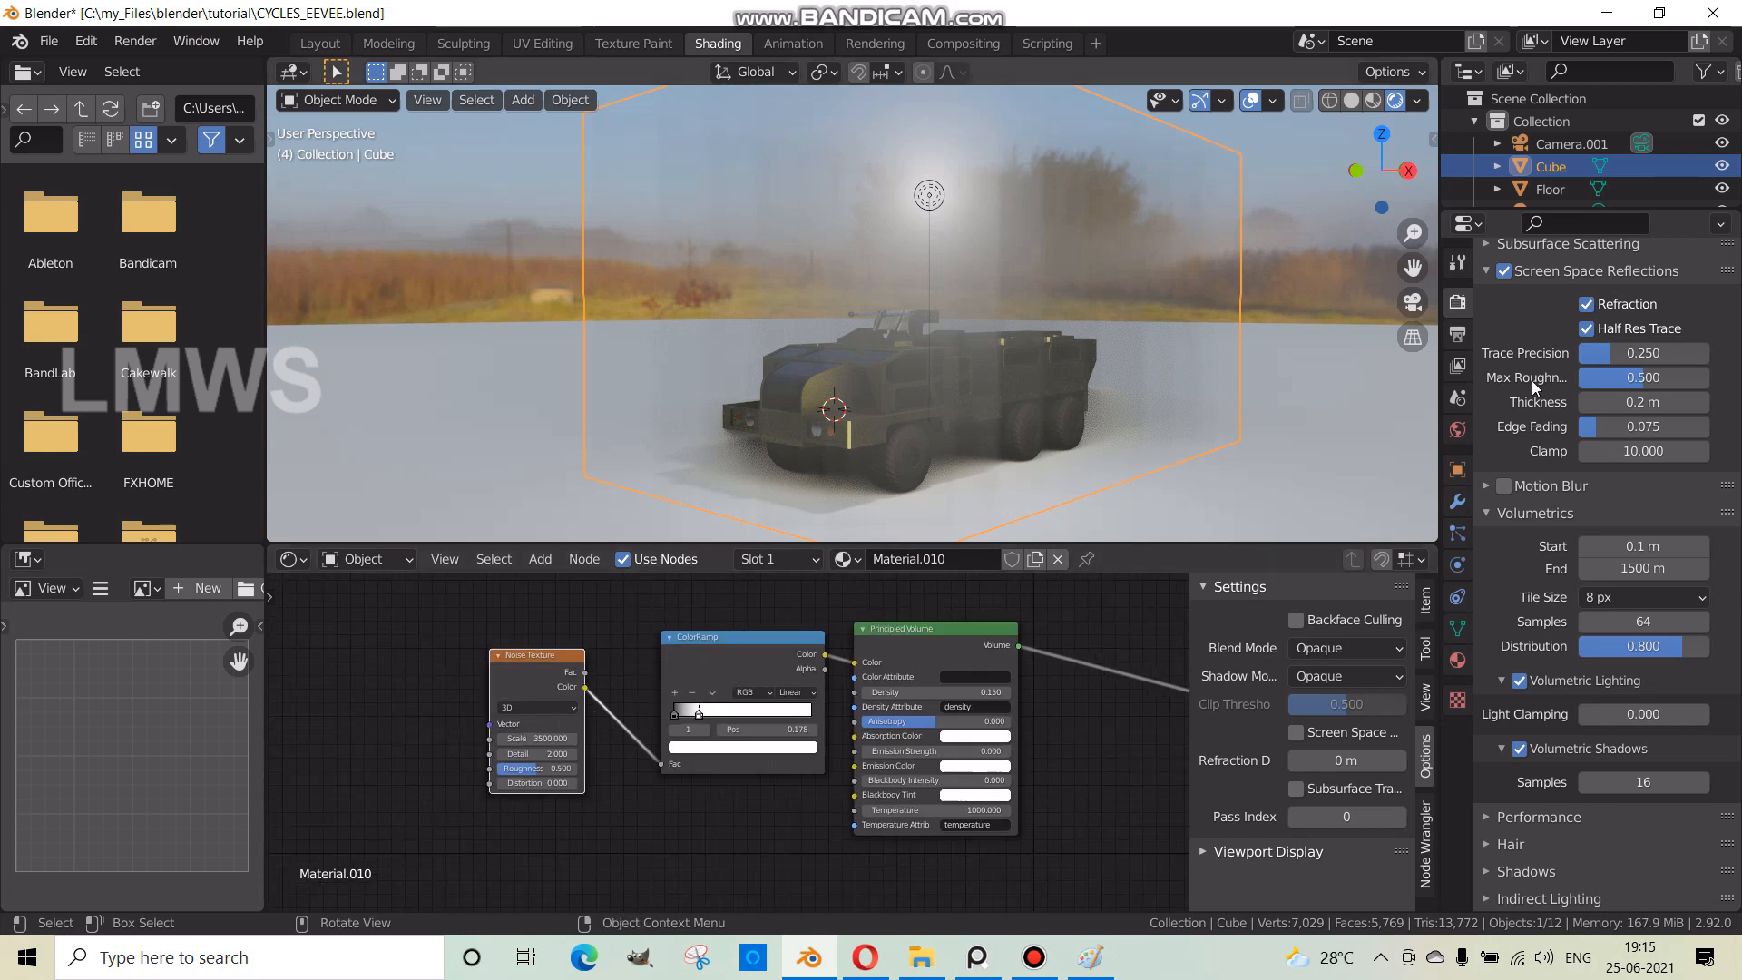
- Switch the render engine to Cycles in the Layout workspace, and deselect the volume cube
scroll(1524, 372, up, 8)
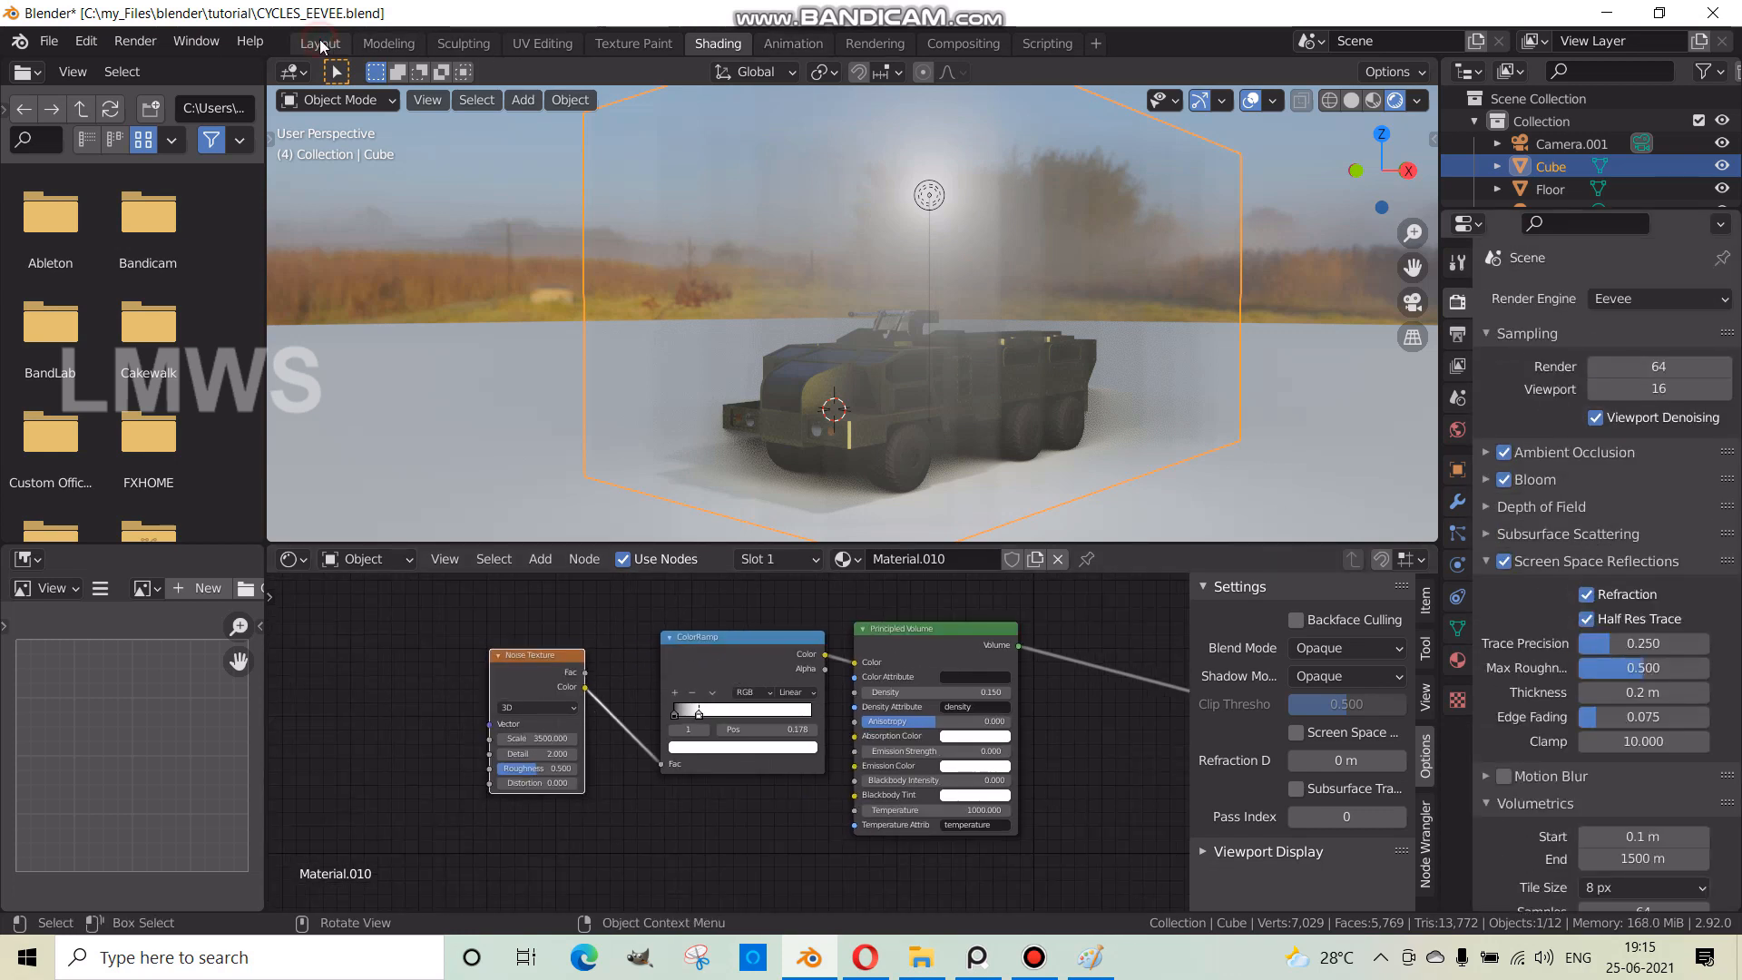
click(320, 44)
click(1455, 427)
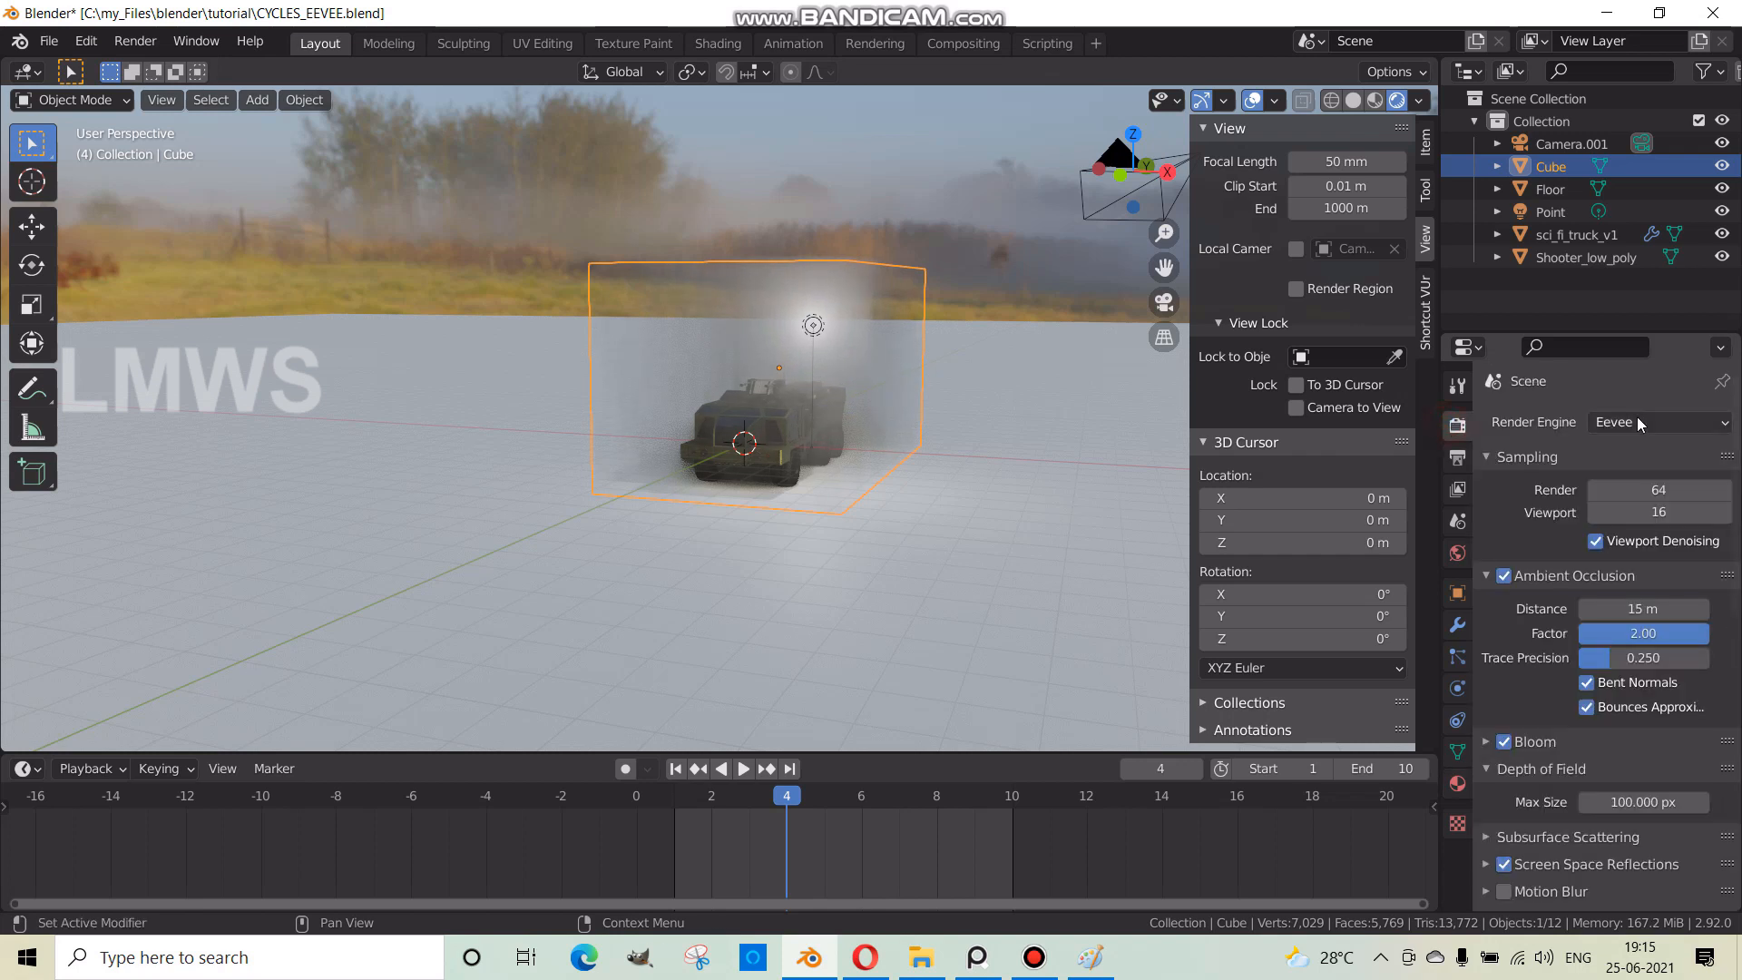
click(1637, 418)
click(1625, 499)
scroll(825, 438, up, 4)
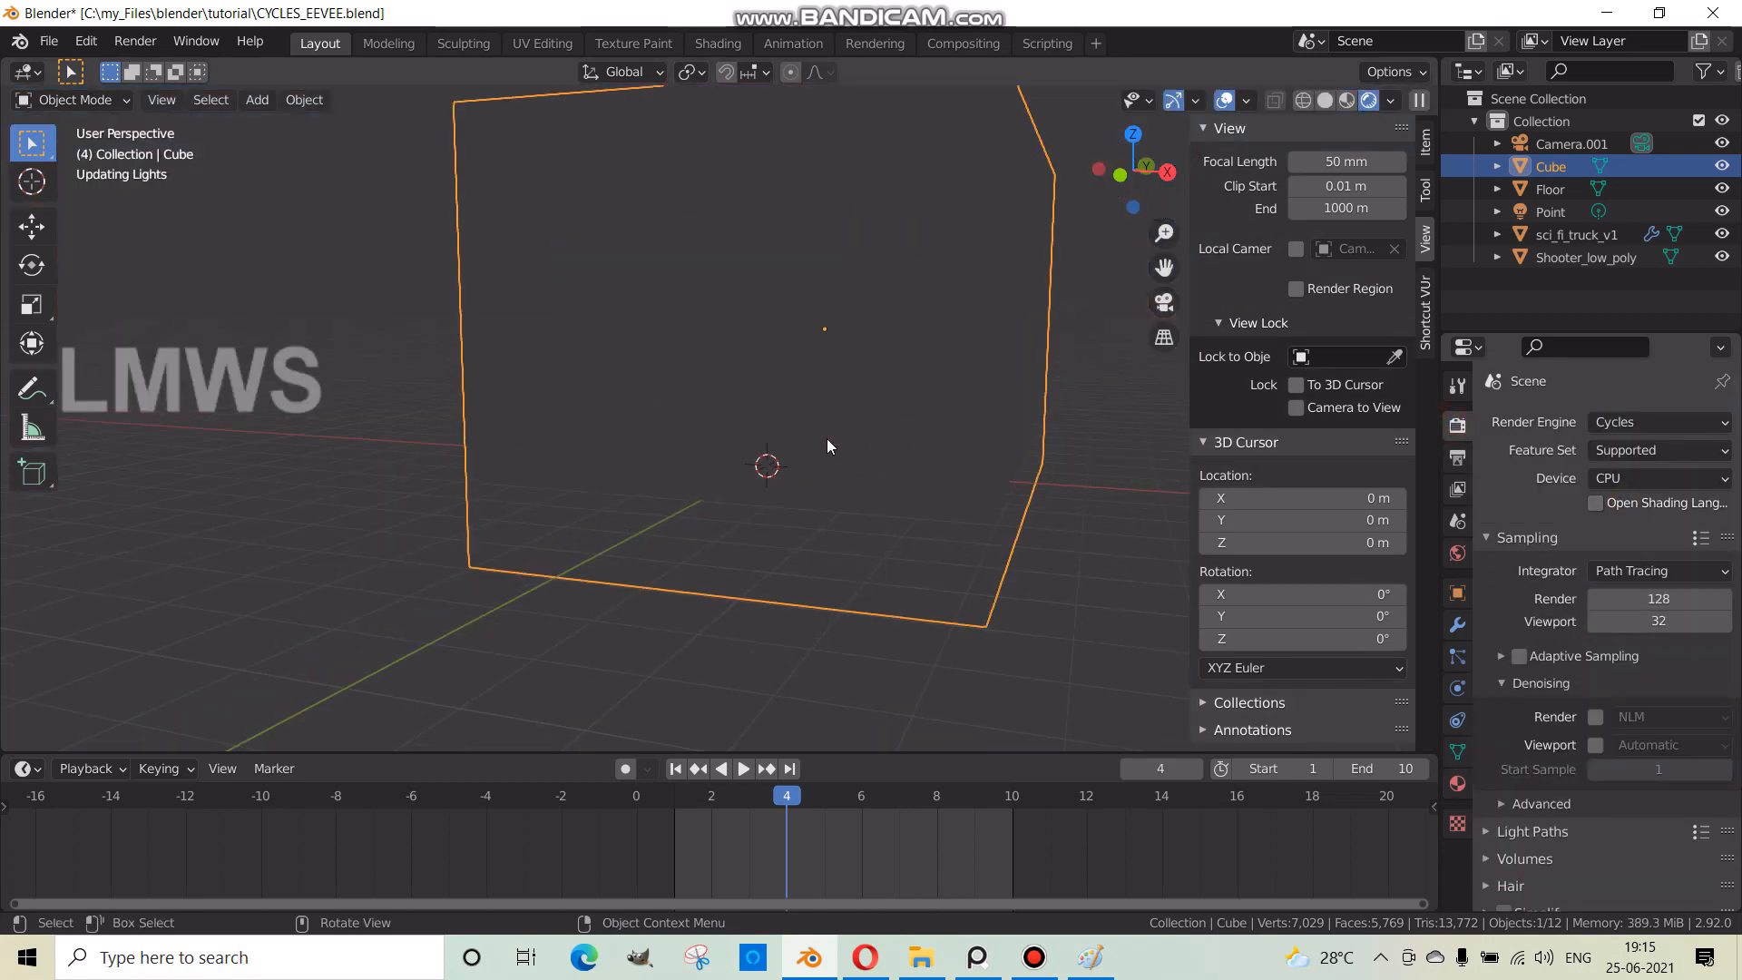
scroll(826, 439, down, 1)
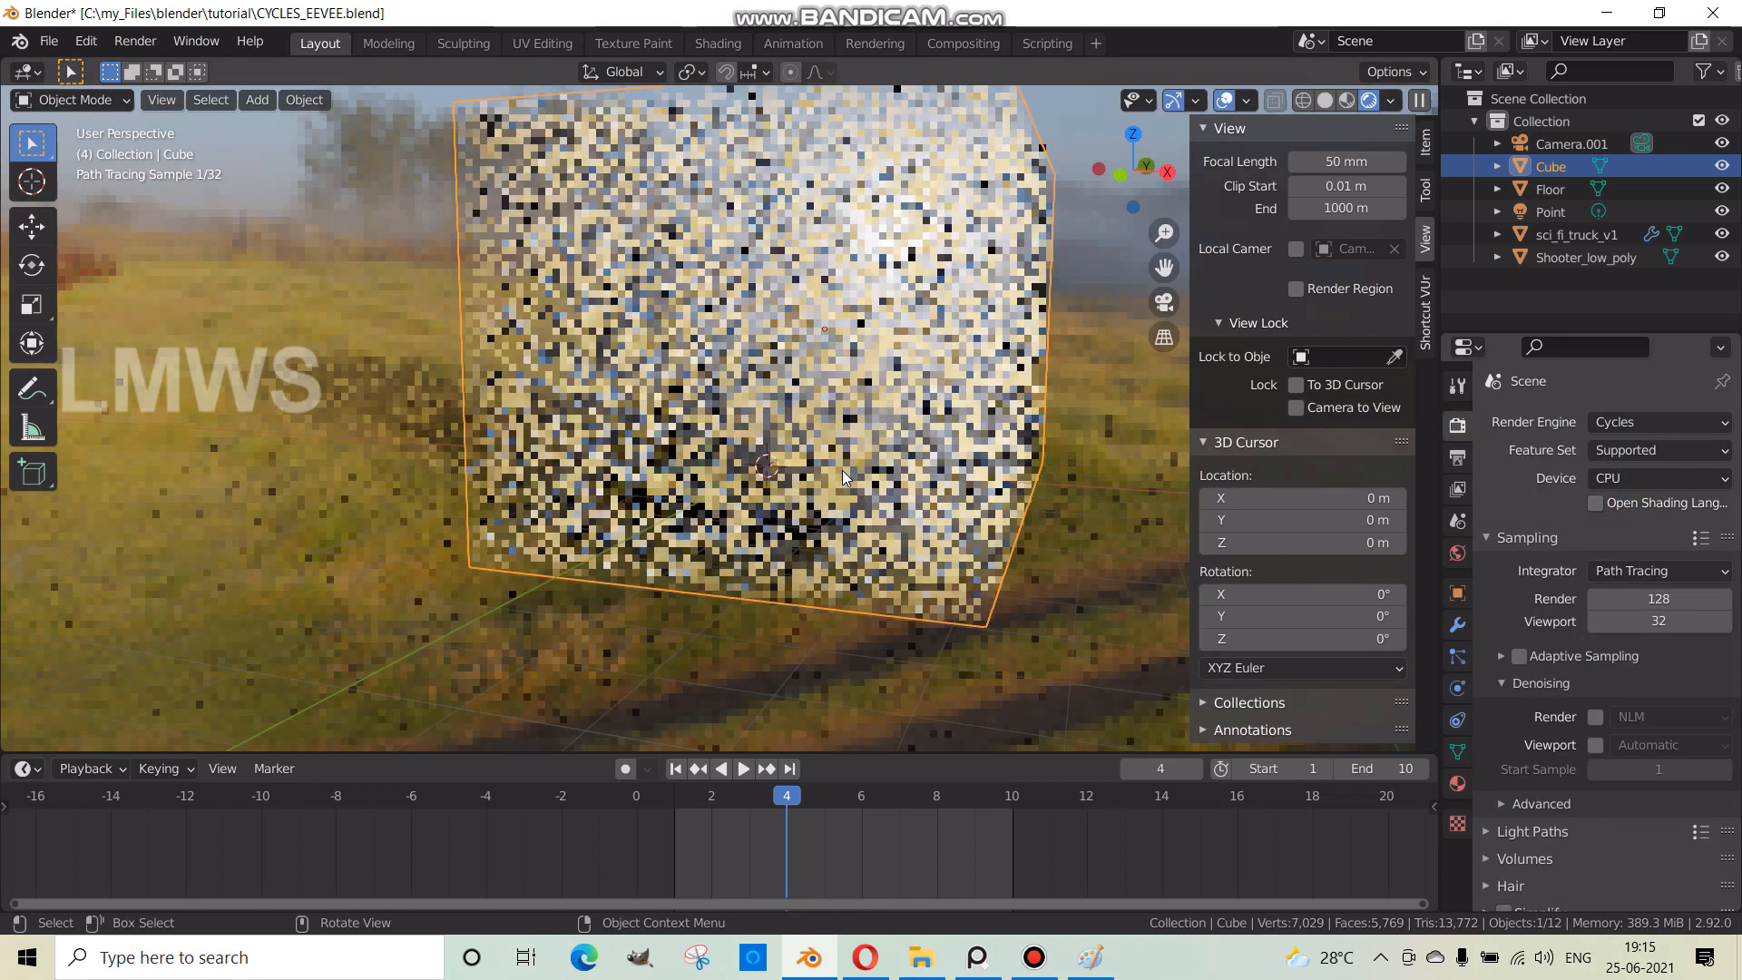
key(alt+a)
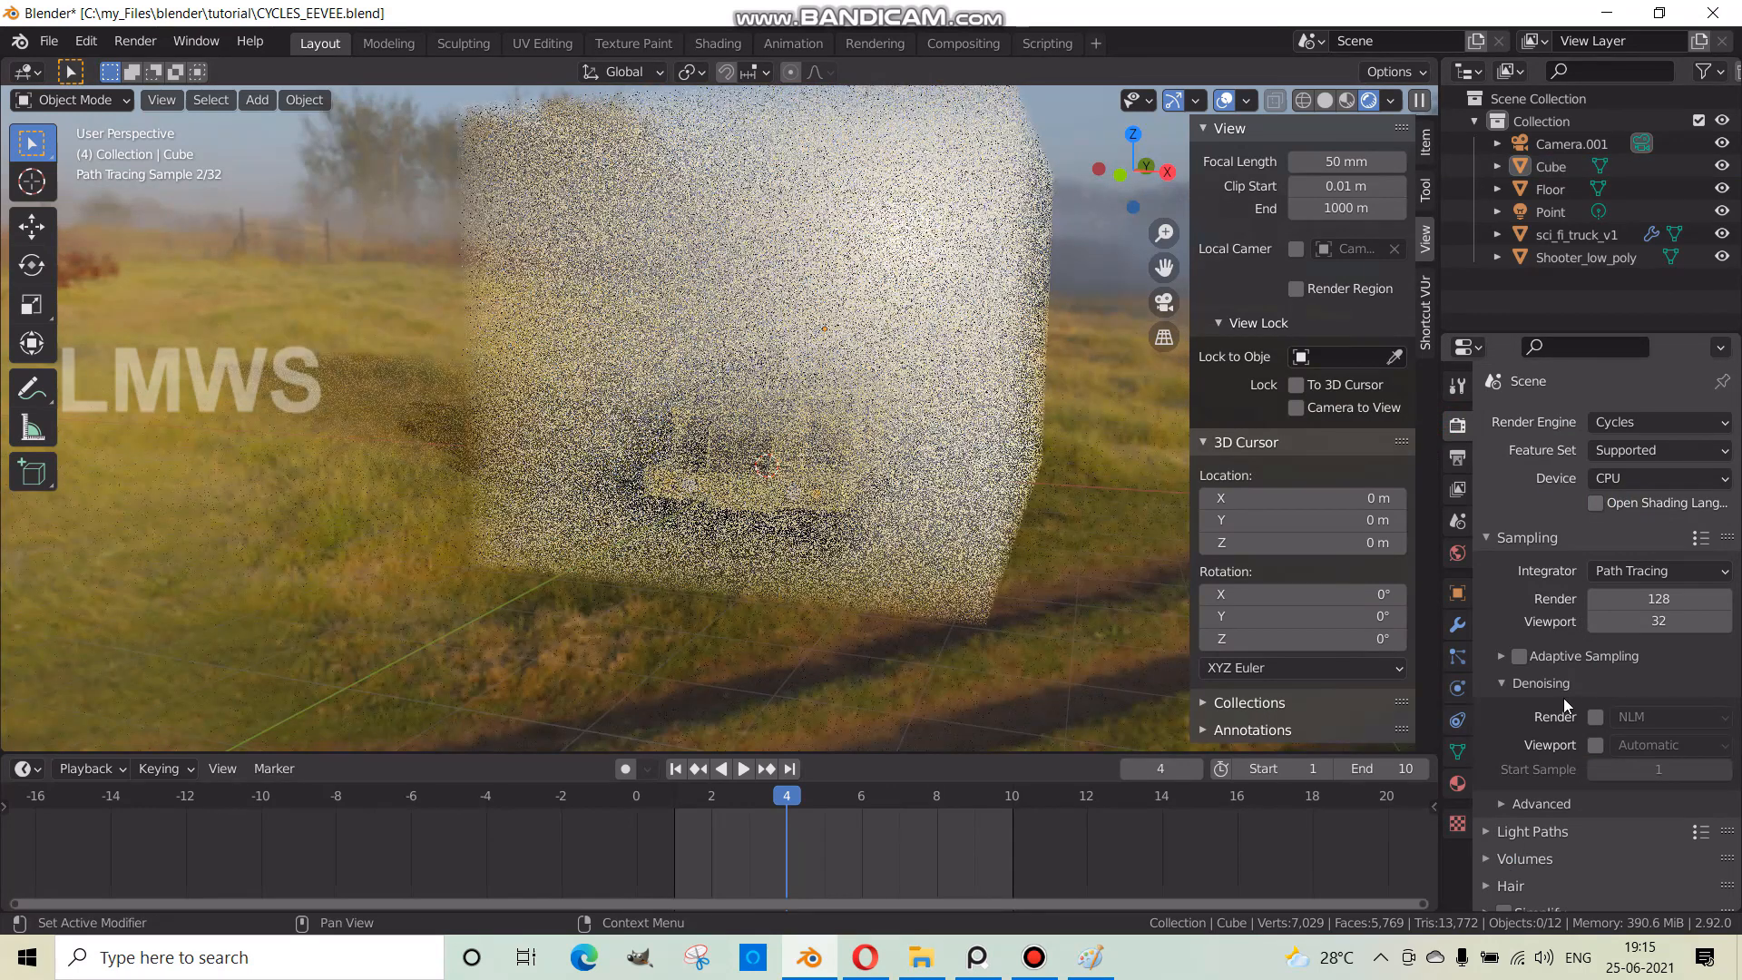
- In the Shading workspace, select the volume cube and delete the ColorRamp and Noise Texture nodes from its material
click(718, 43)
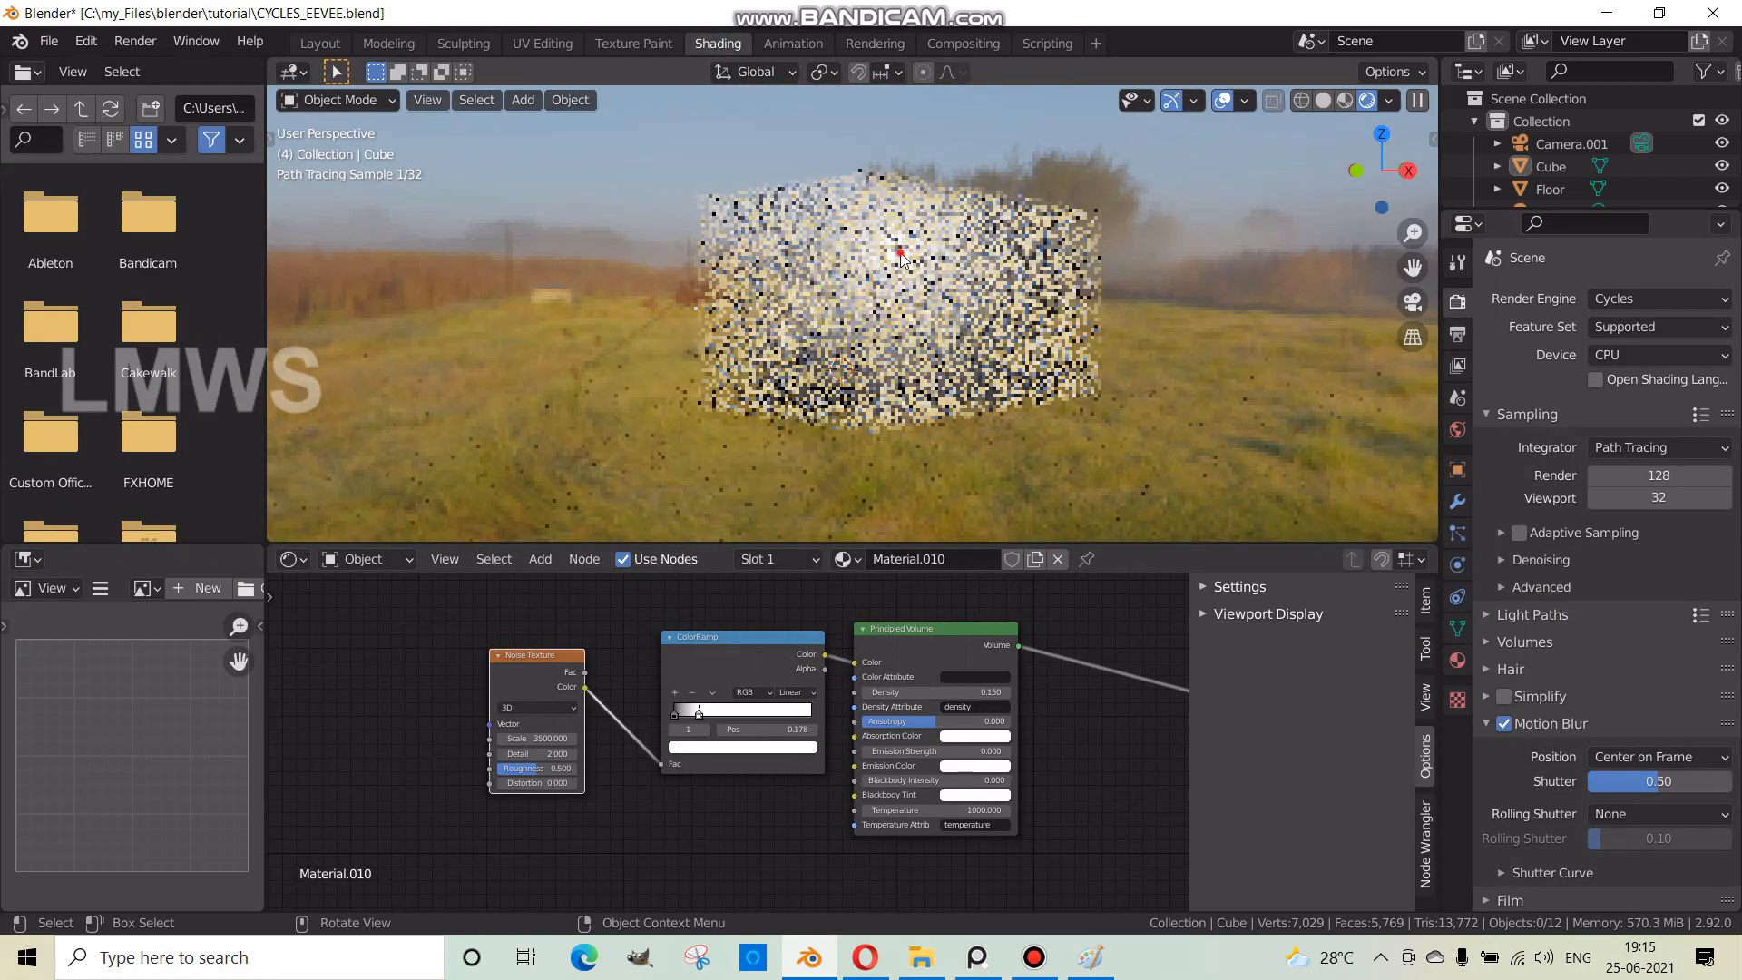
click(813, 354)
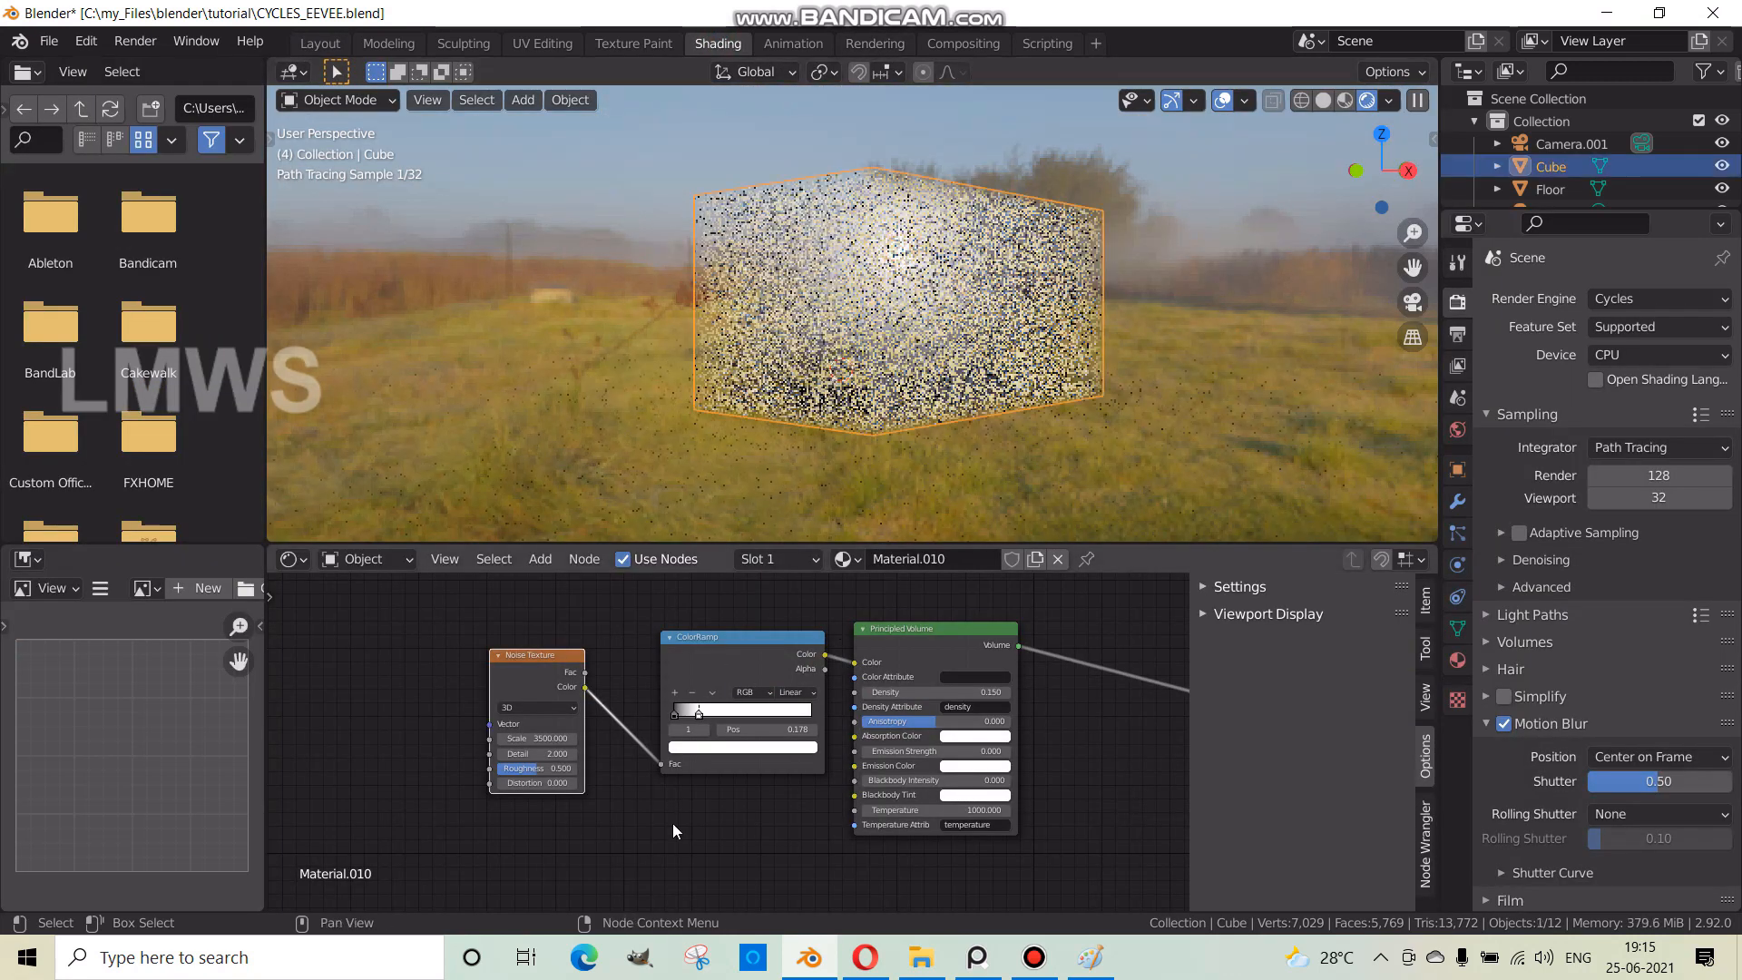
drag(717, 844, 514, 694)
drag(751, 642, 526, 683)
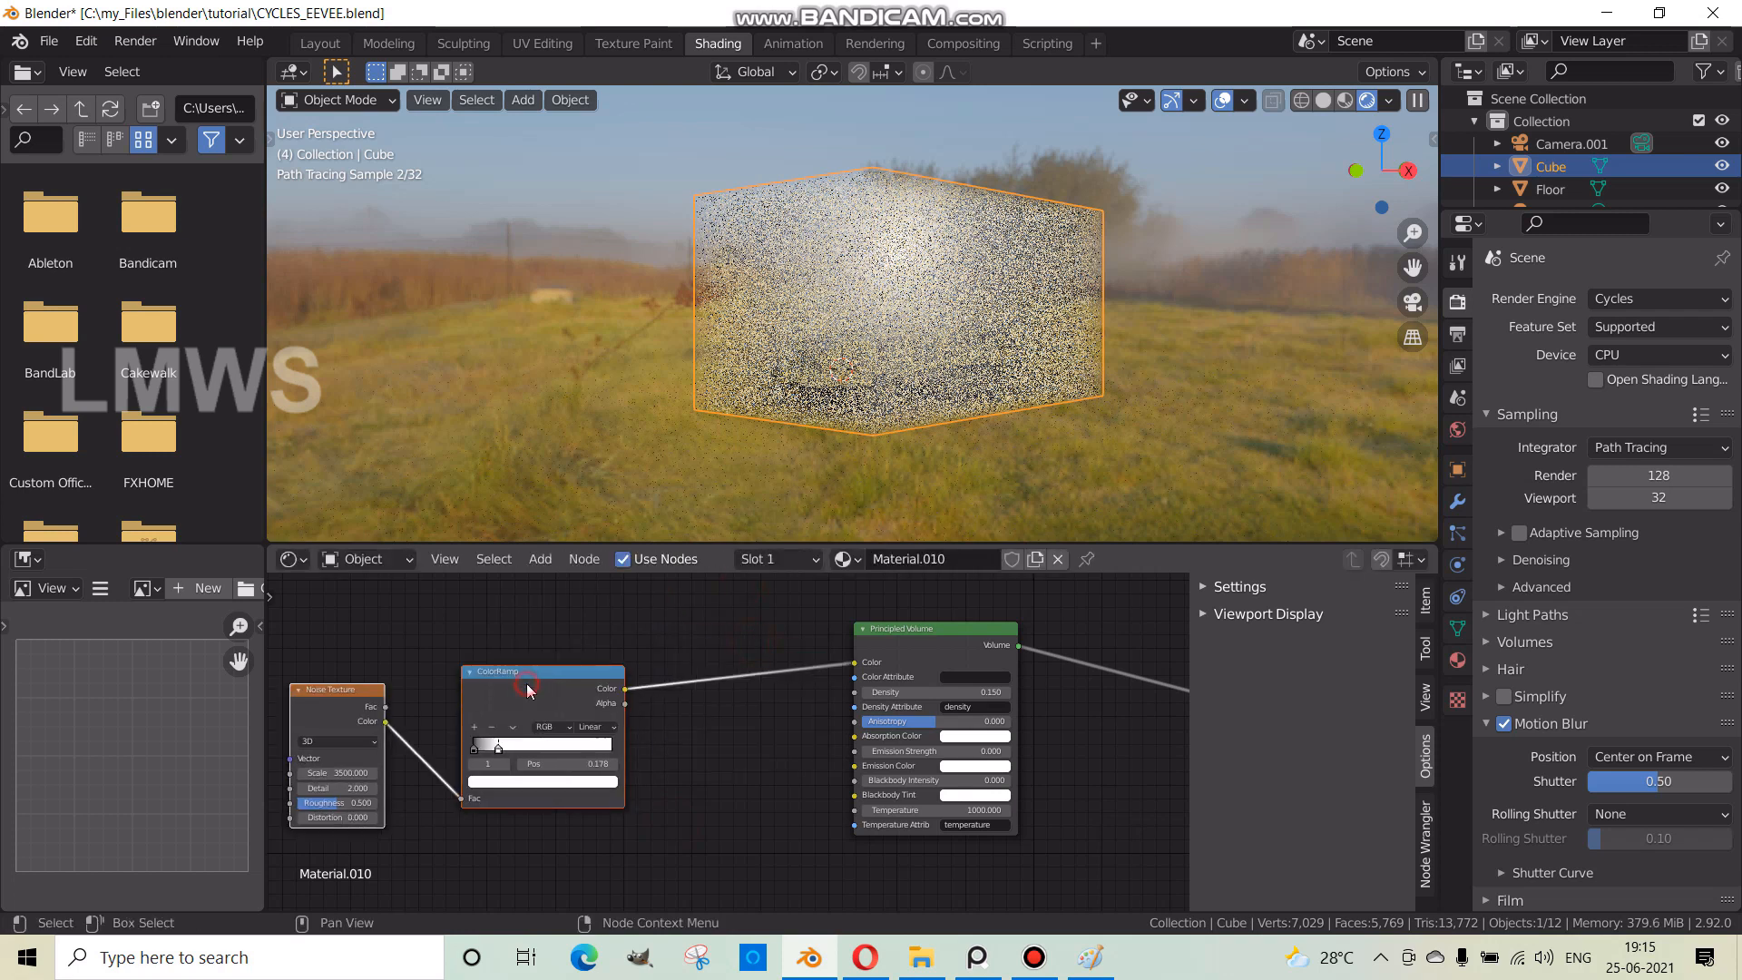
click(526, 683)
key(x)
click(374, 691)
key(x)
- Add an Attribute node and a Volume Scatter node to the volume cube's material
key(shift+a)
click(577, 650)
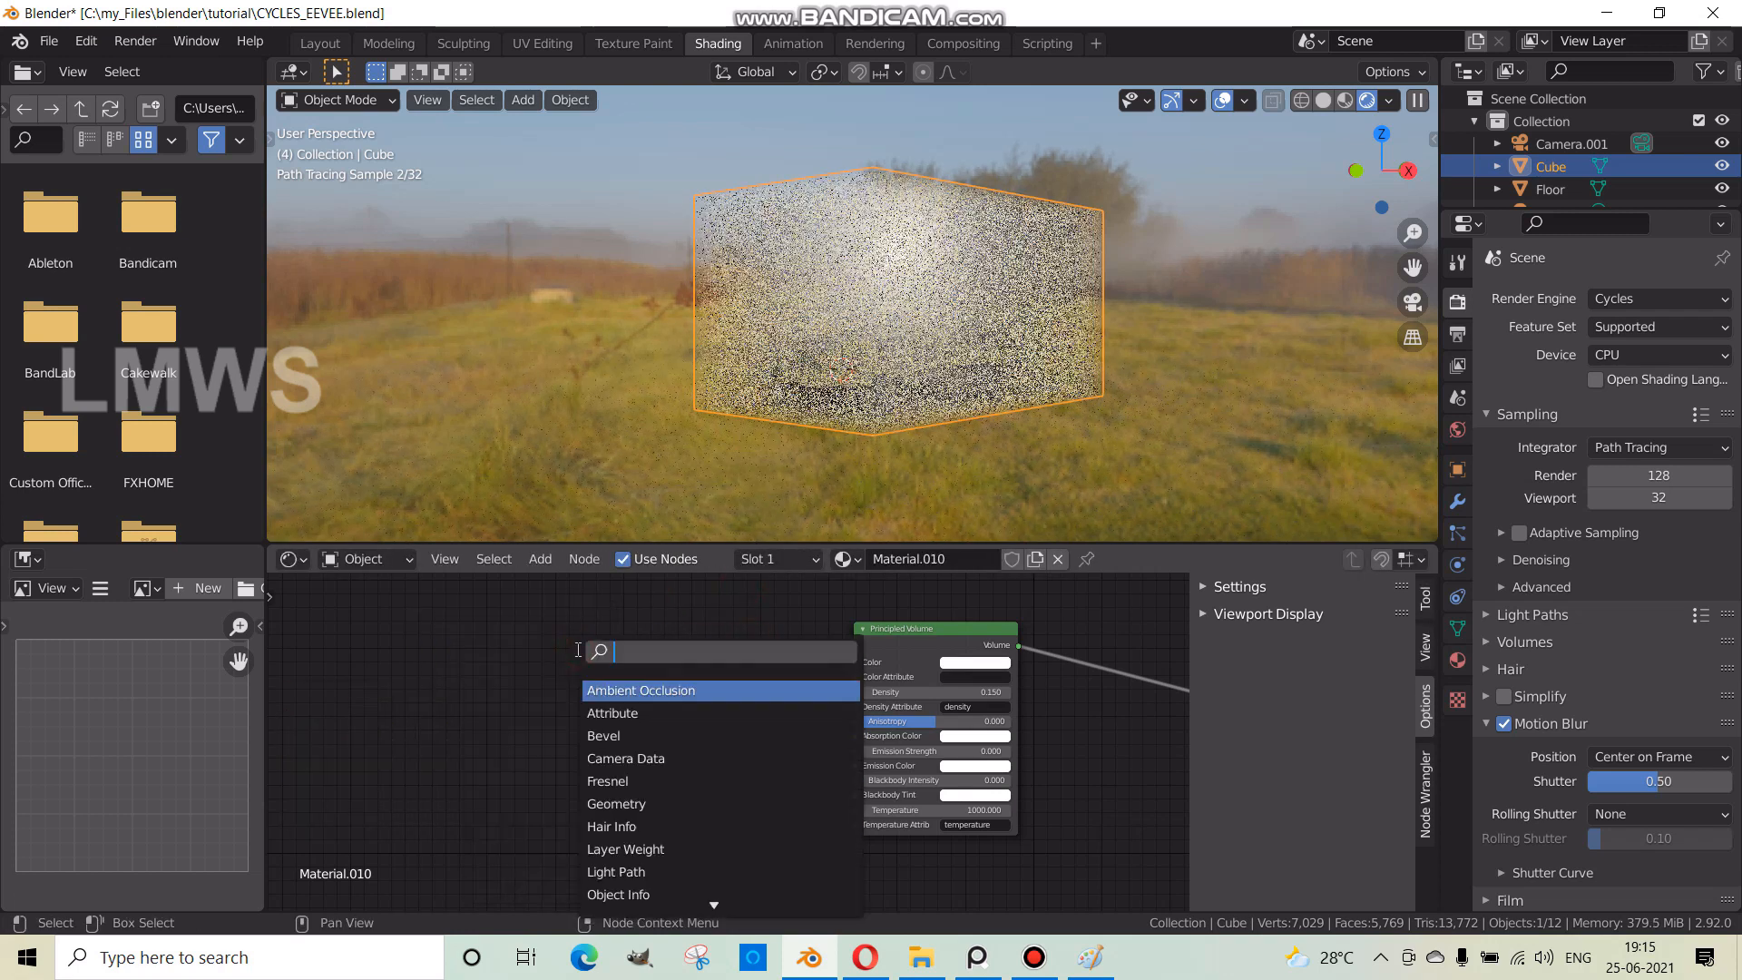
text(attr)
key(Return)
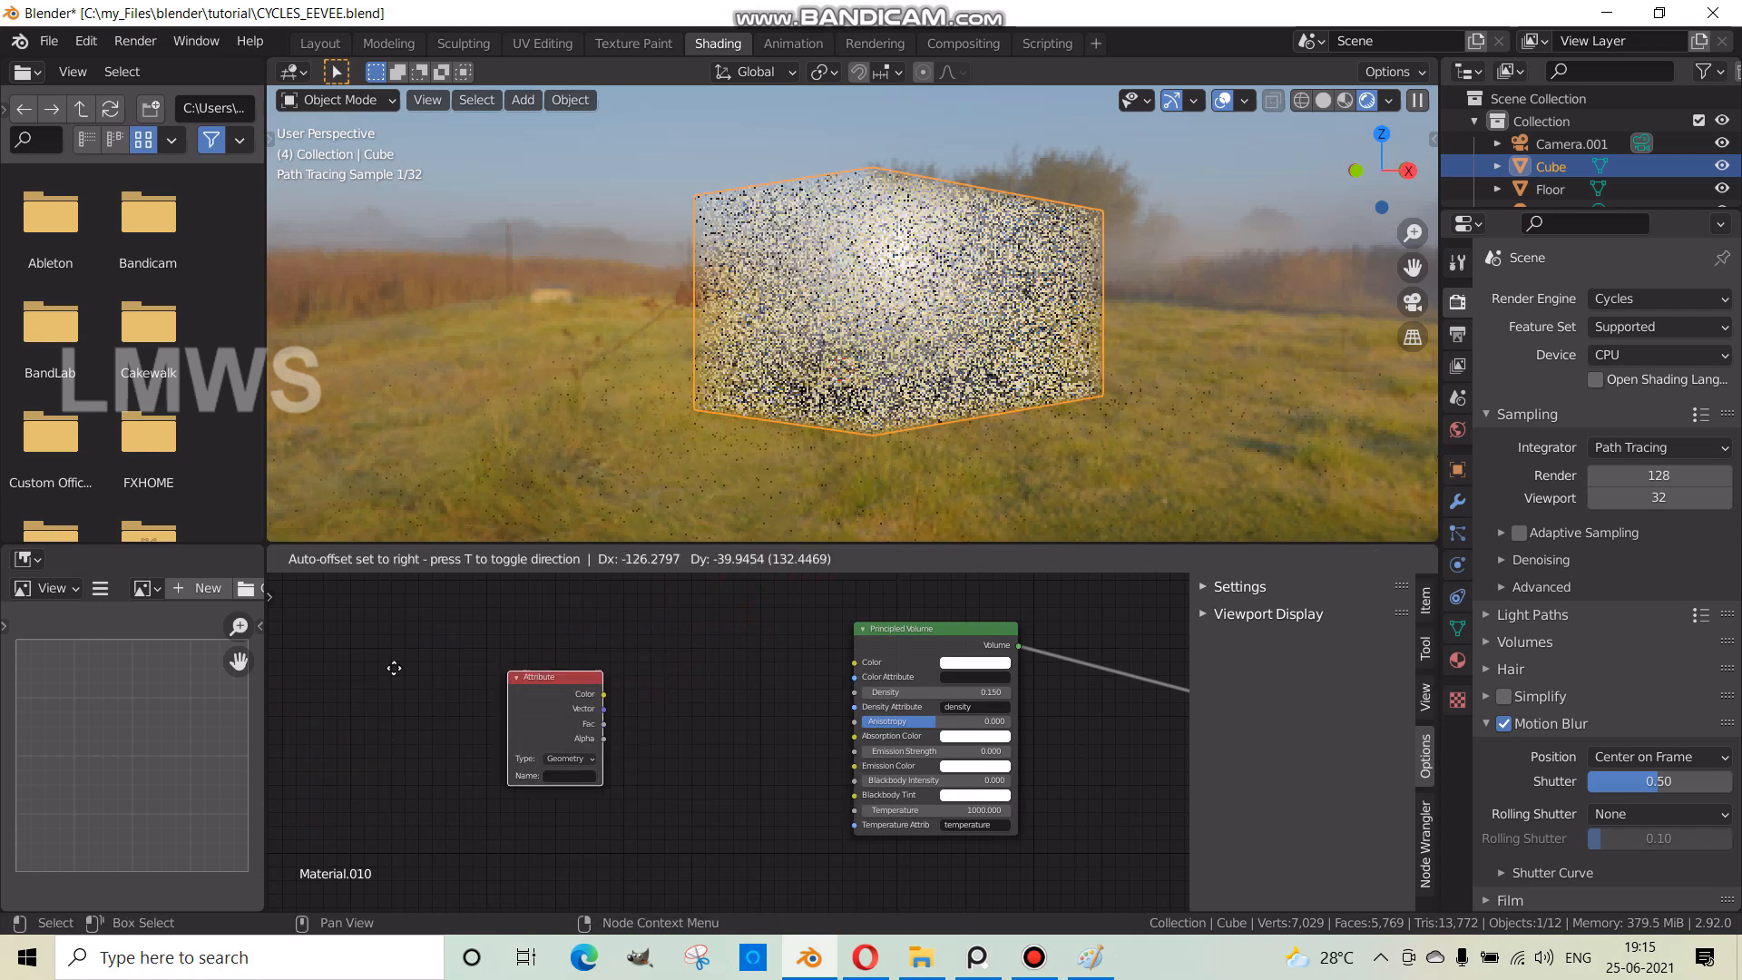
click(394, 668)
key(shift+a)
click(614, 651)
text(vol)
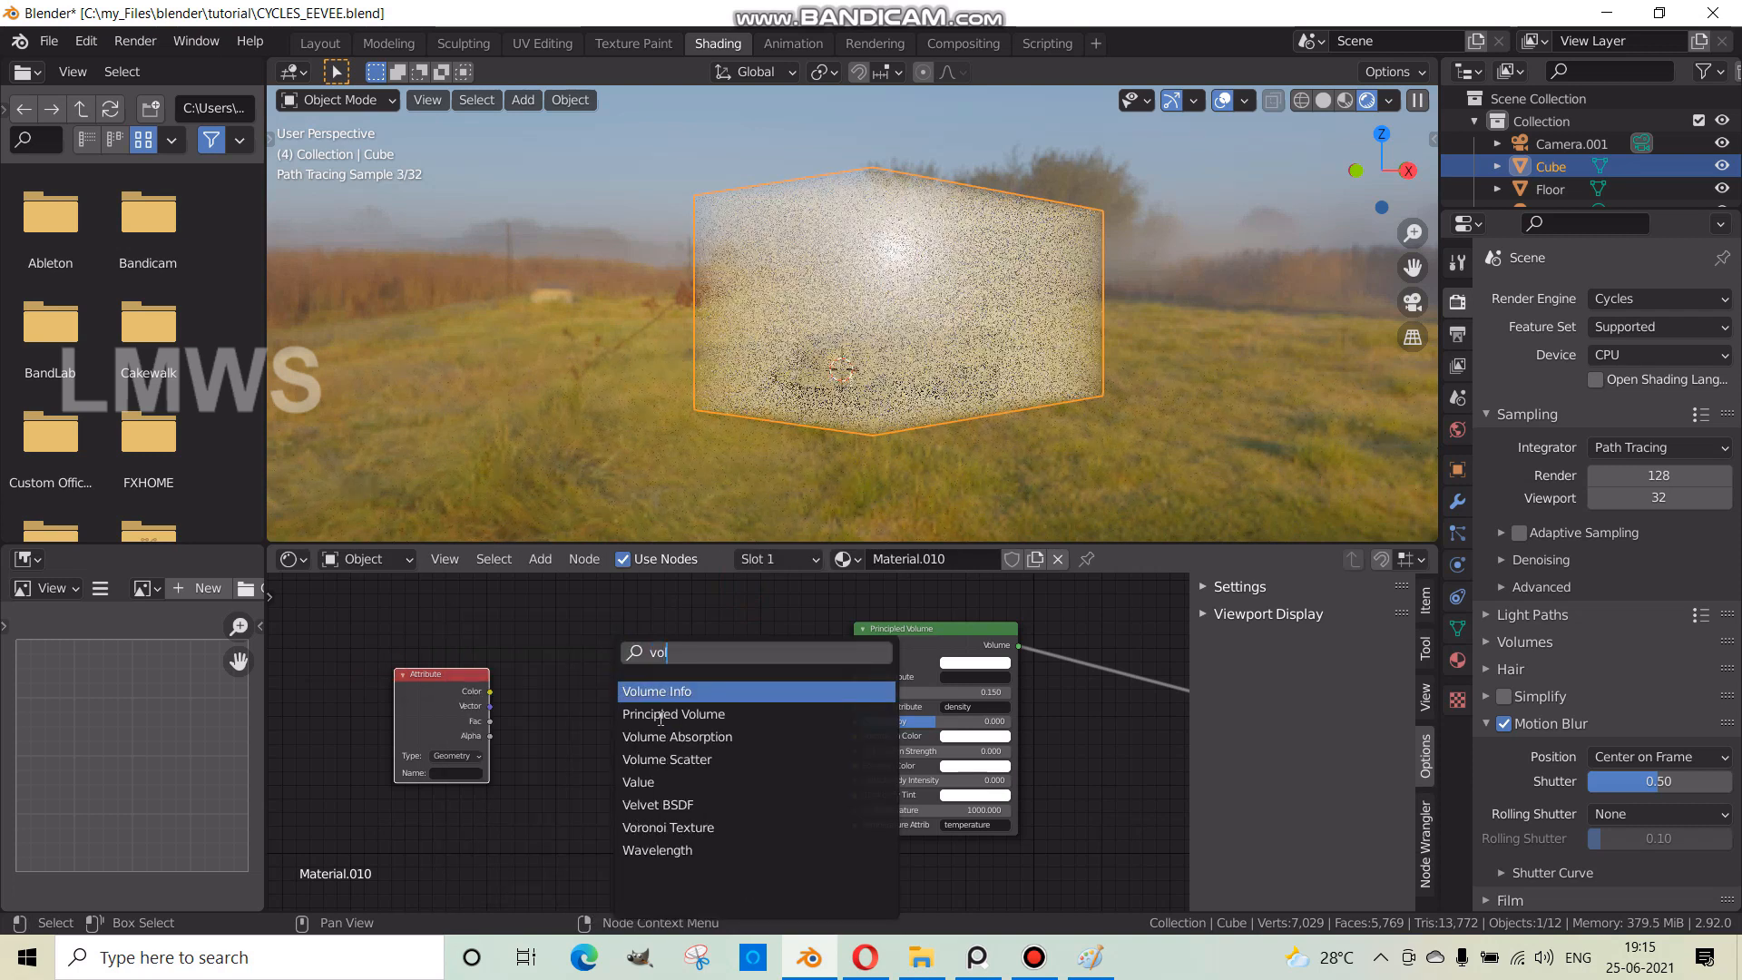
click(667, 760)
click(626, 798)
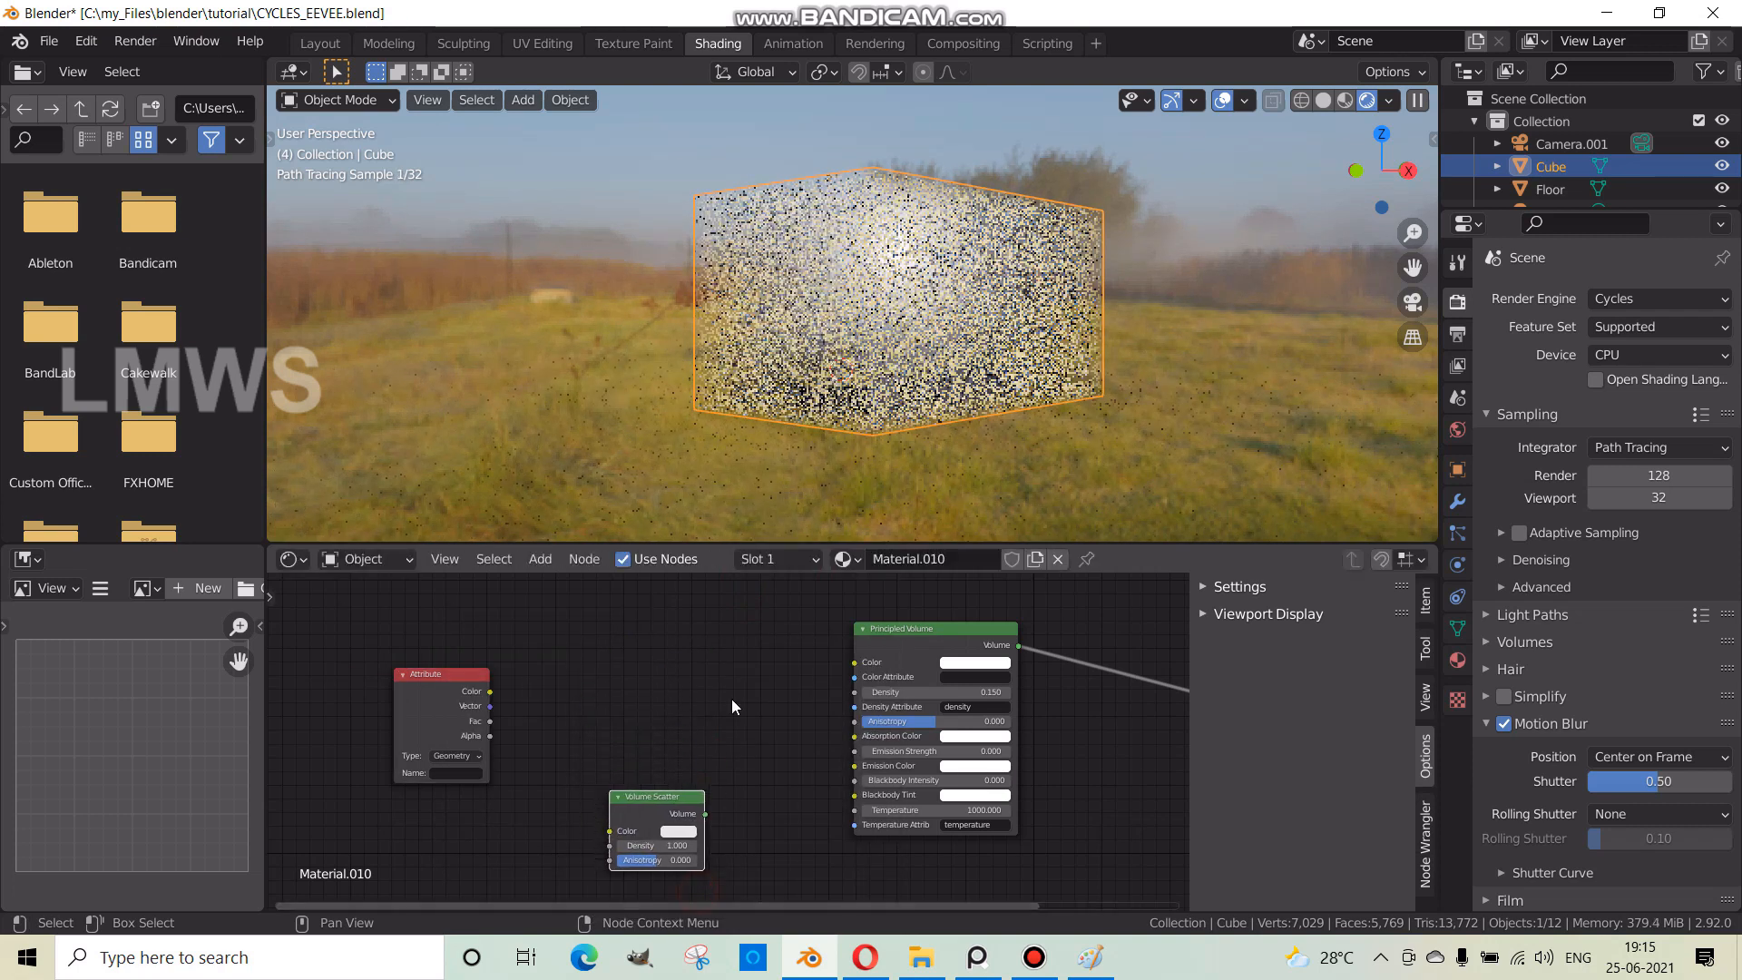
- Place the Volume Scatter node below Principled Volume and combine both volumes through an Add Shader feeding the Material Output
scroll(699, 728, down, 3)
middle_drag(708, 731, 590, 692)
drag(549, 747, 733, 796)
key(shift+a)
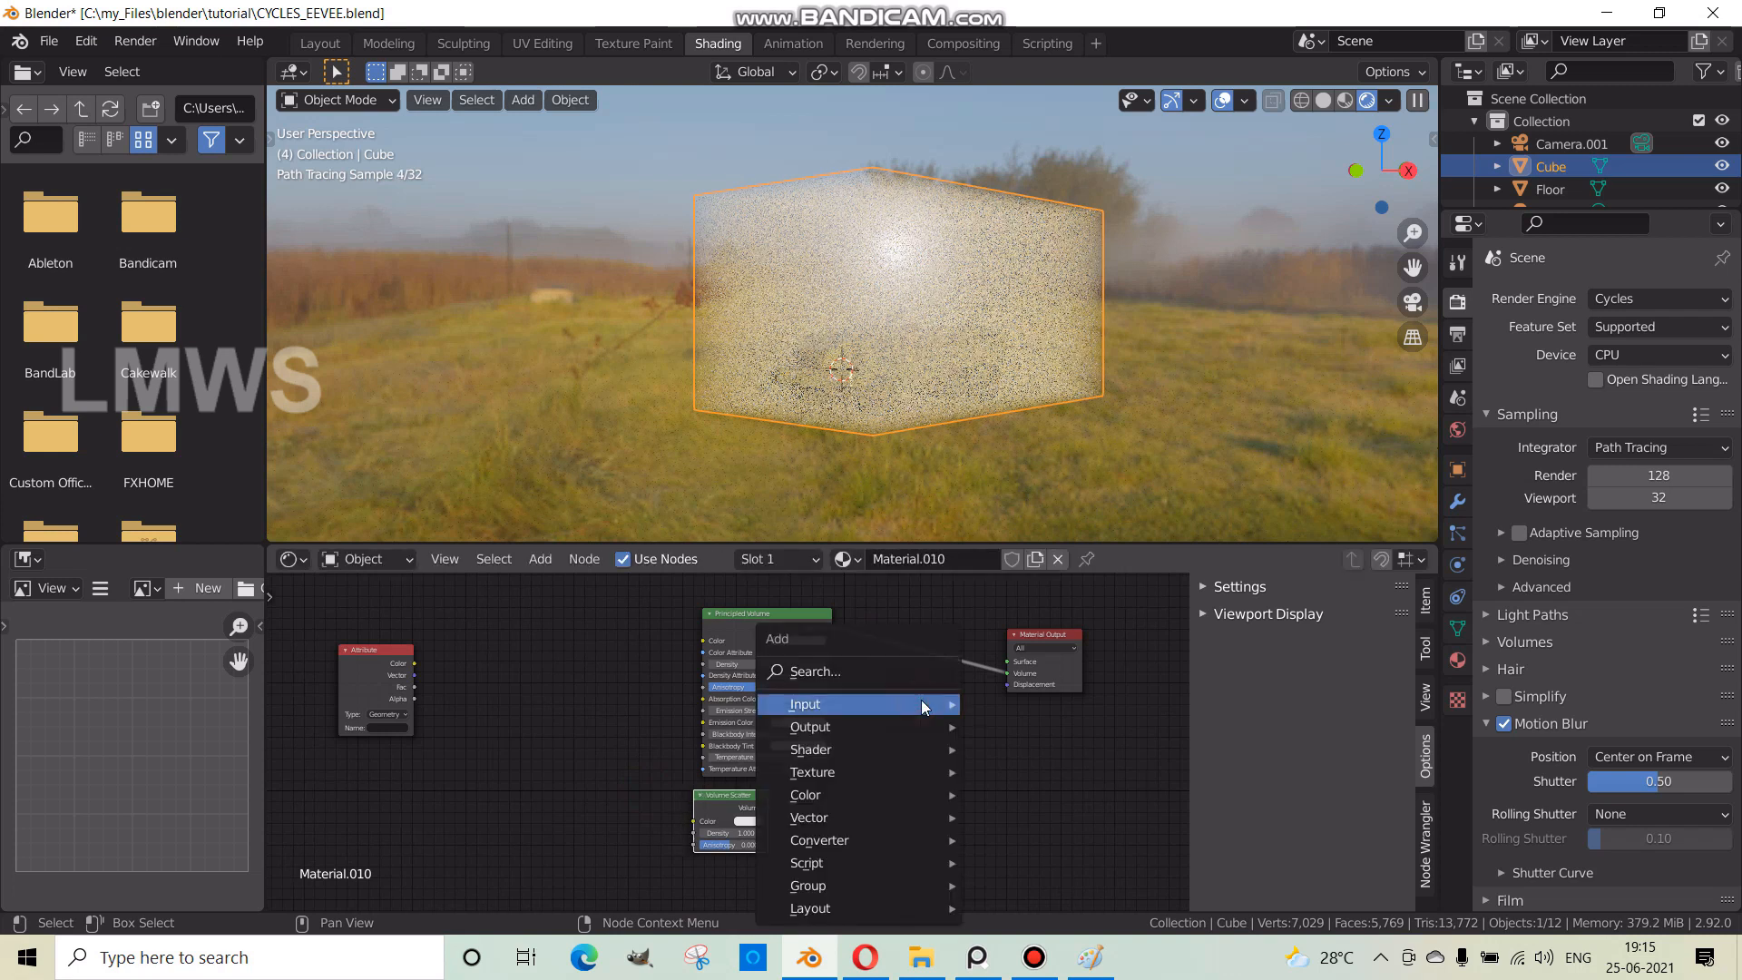
click(871, 671)
text(add)
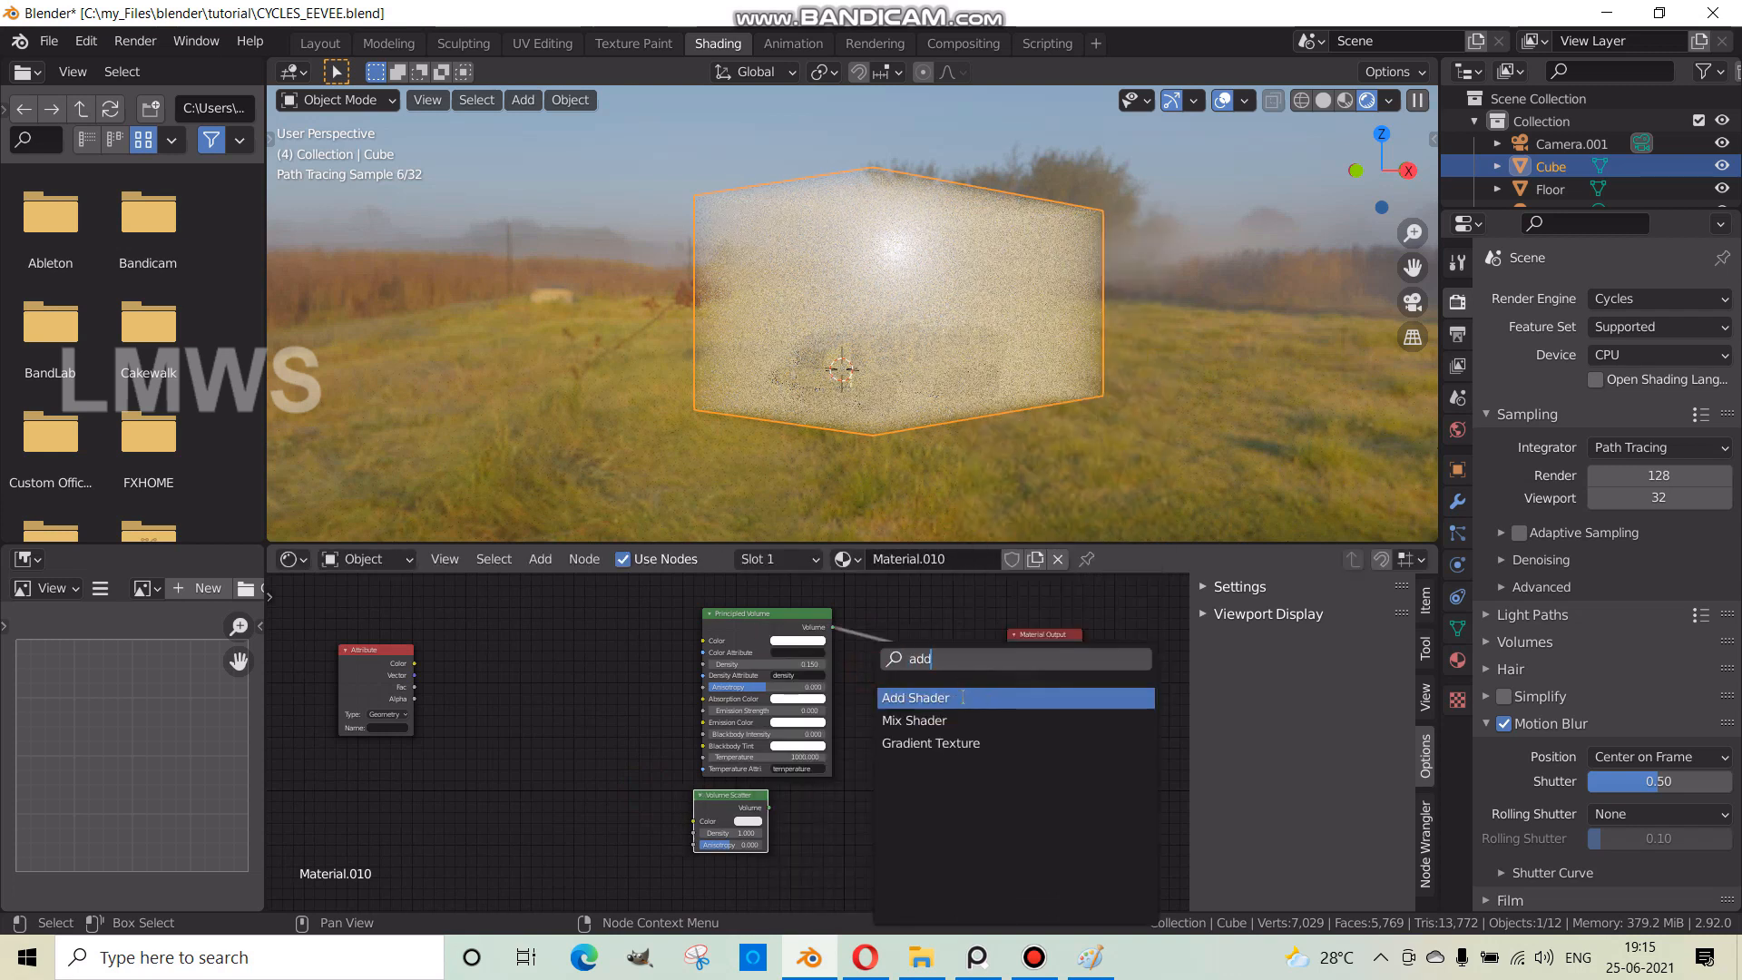
click(963, 697)
click(944, 676)
click(765, 805)
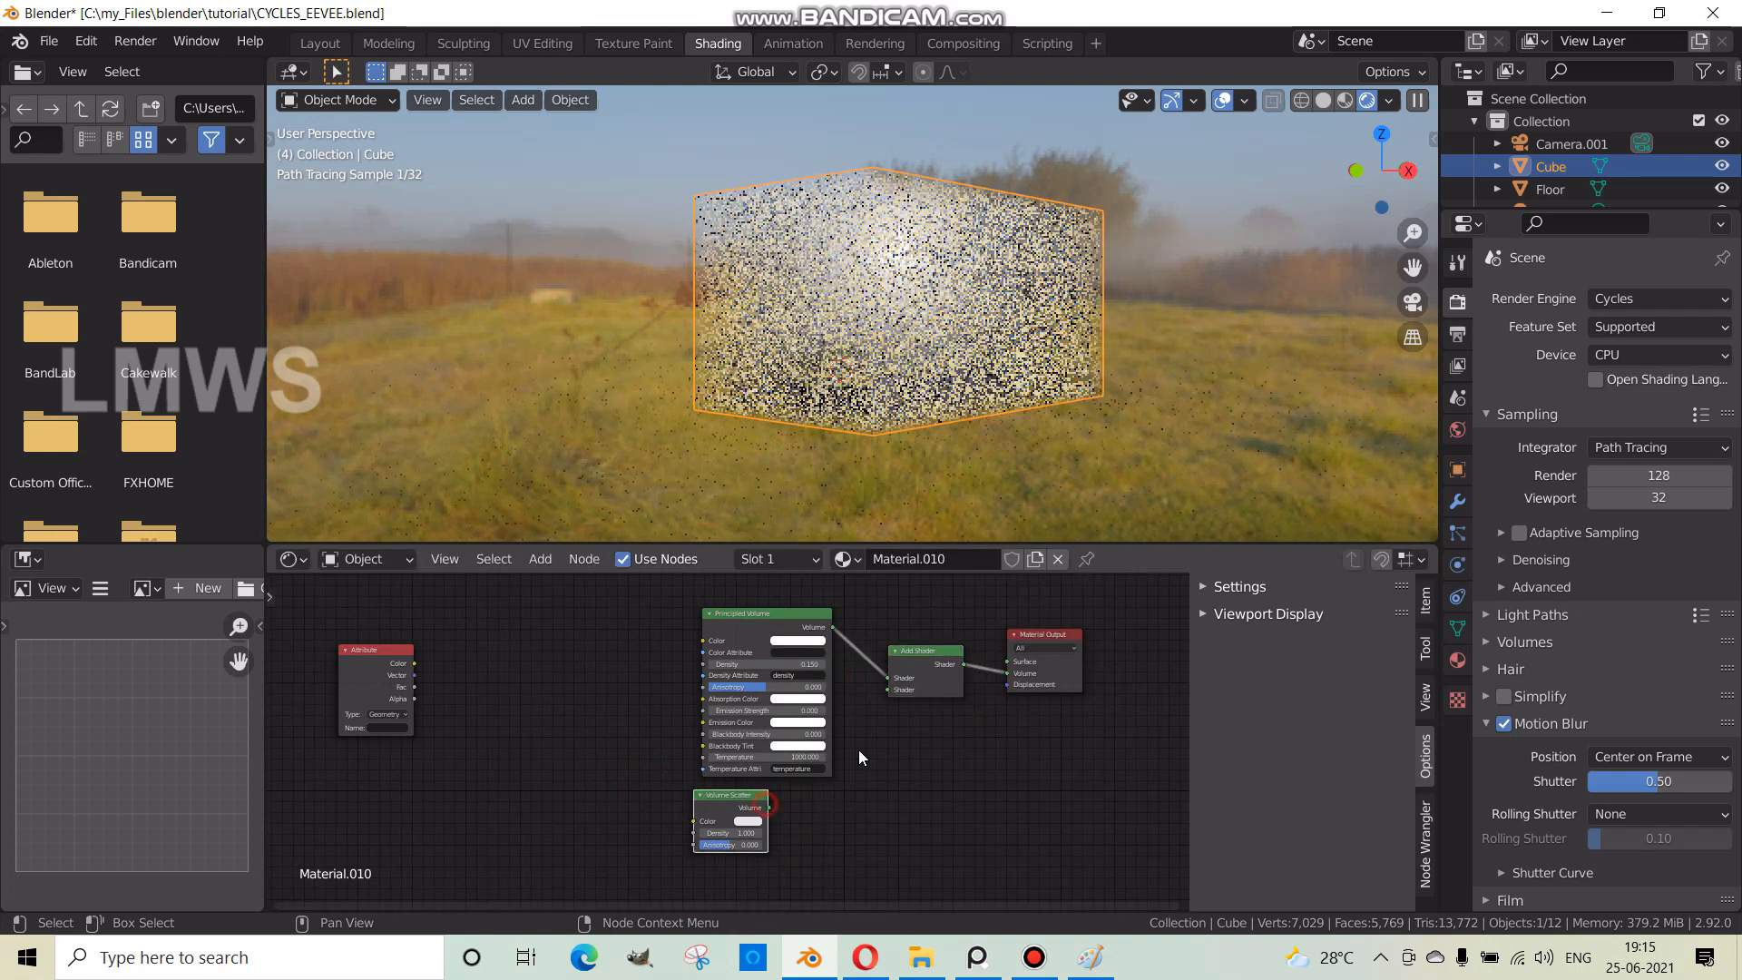
drag(768, 806, 890, 689)
- Move the Principled Volume node clear, swap the two Add Shader inputs, and inspect the volume from the truck's front
drag(786, 620, 737, 607)
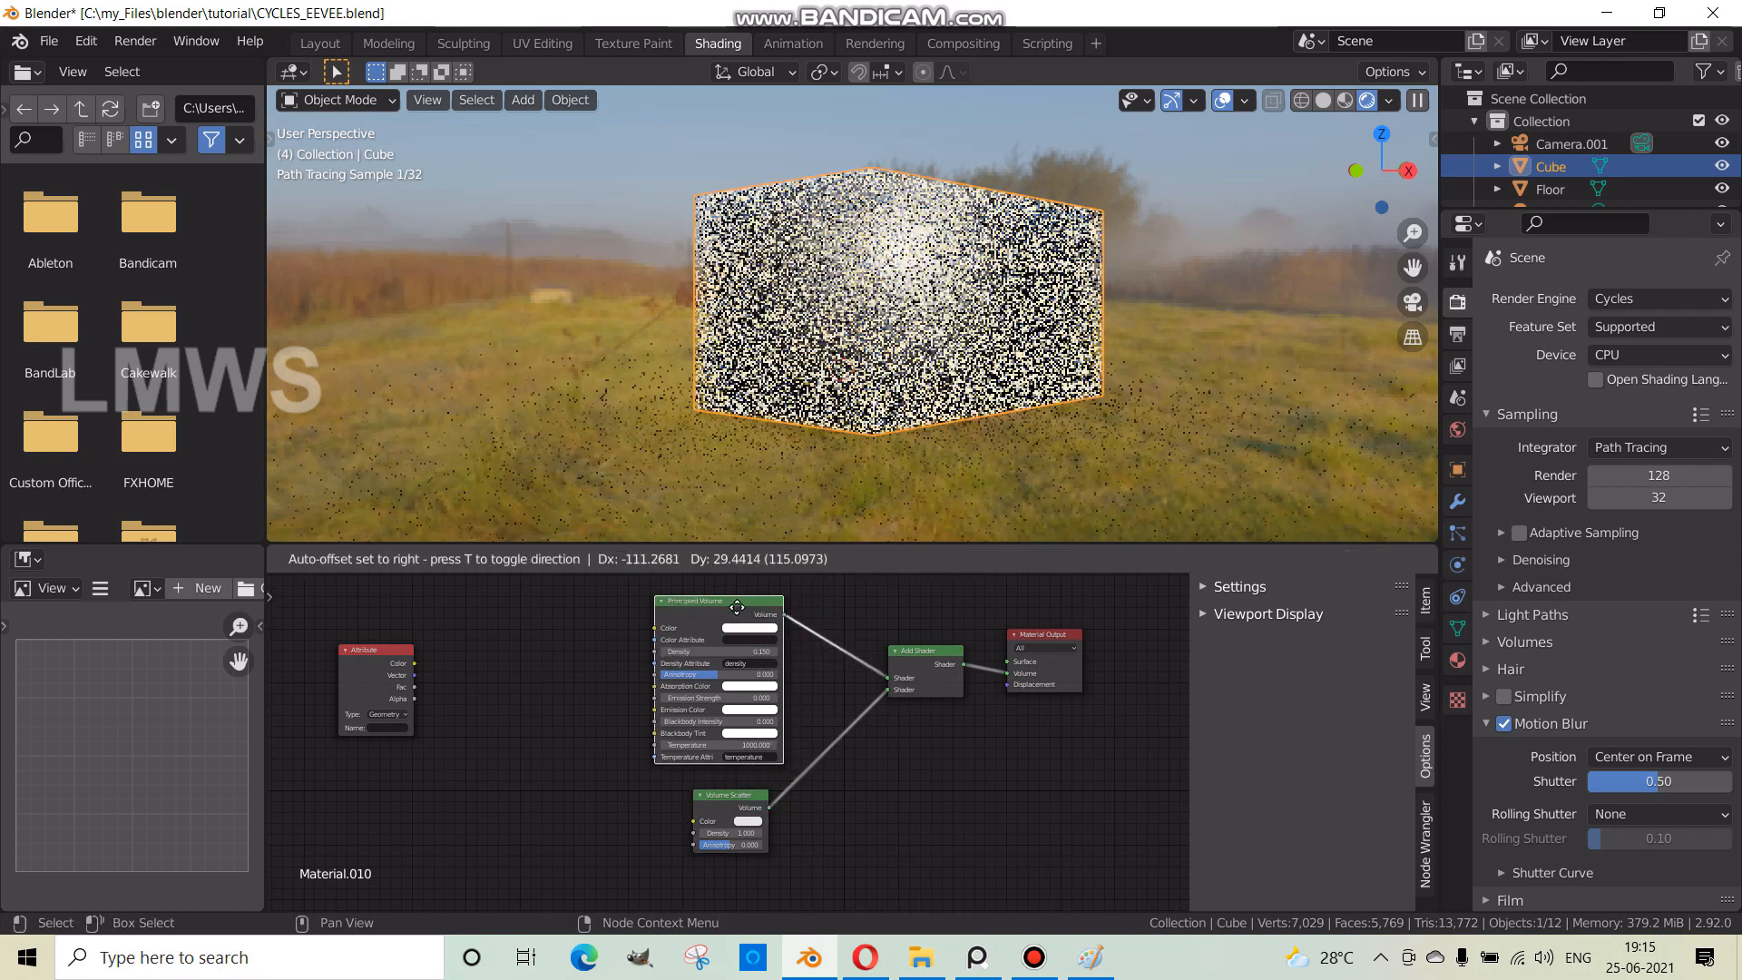
scroll(840, 716, up, 2)
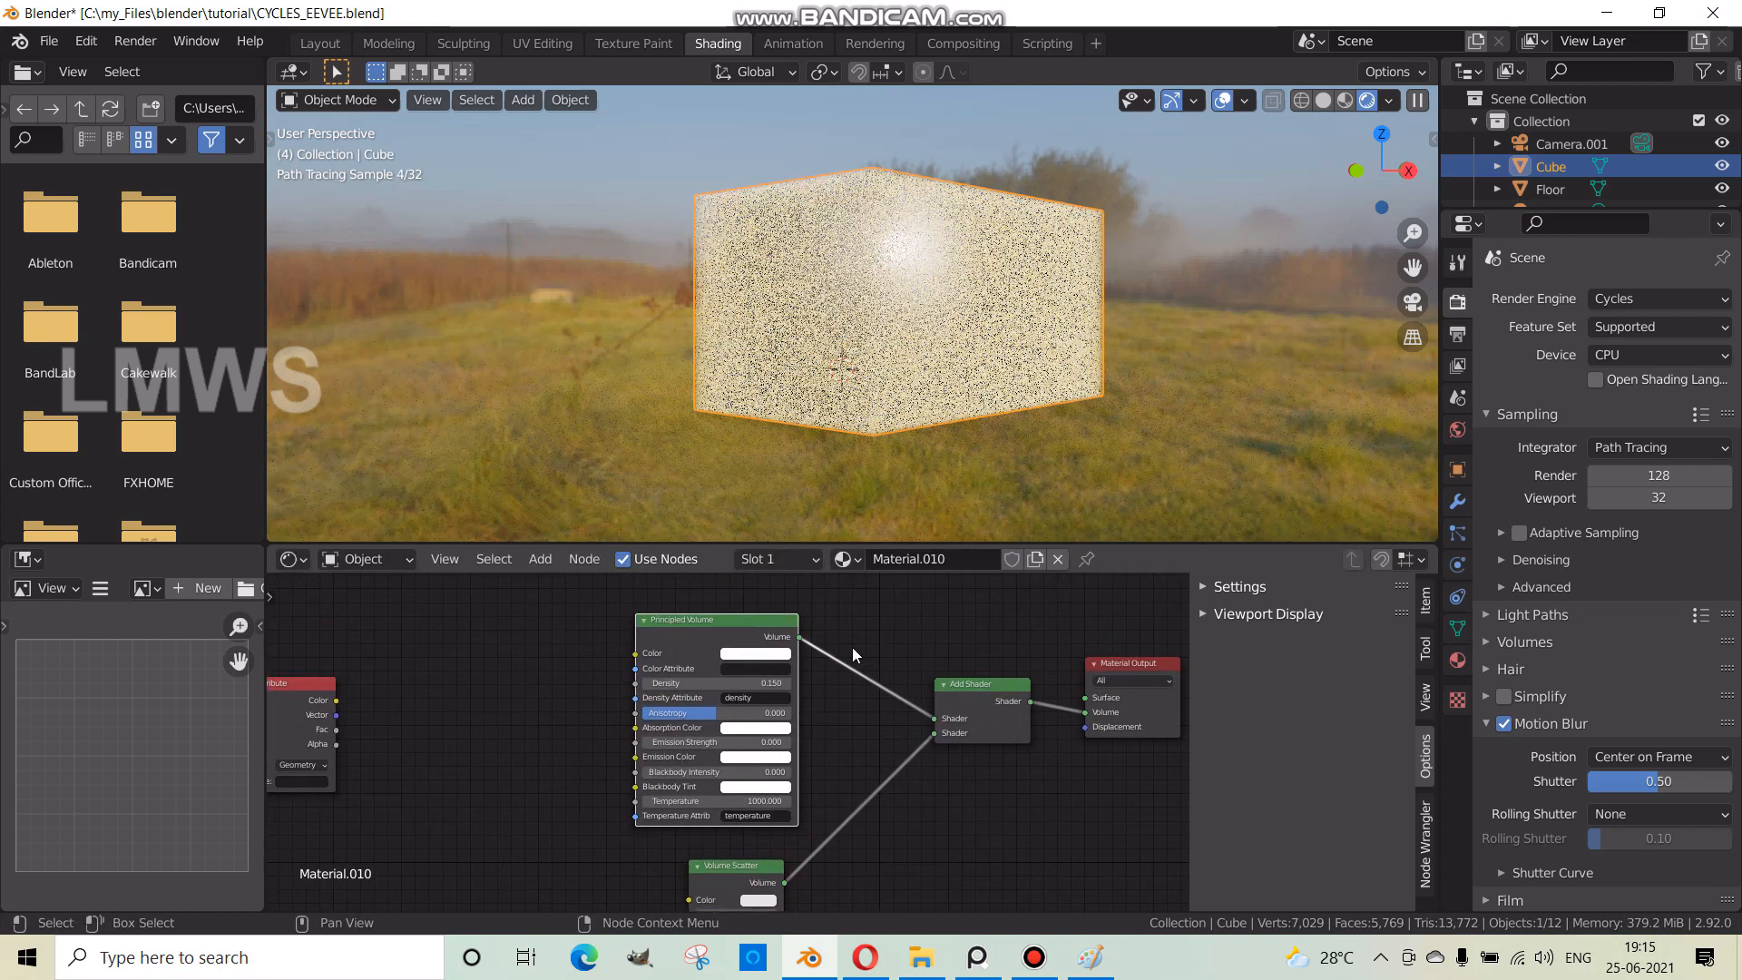
drag(935, 718, 936, 732)
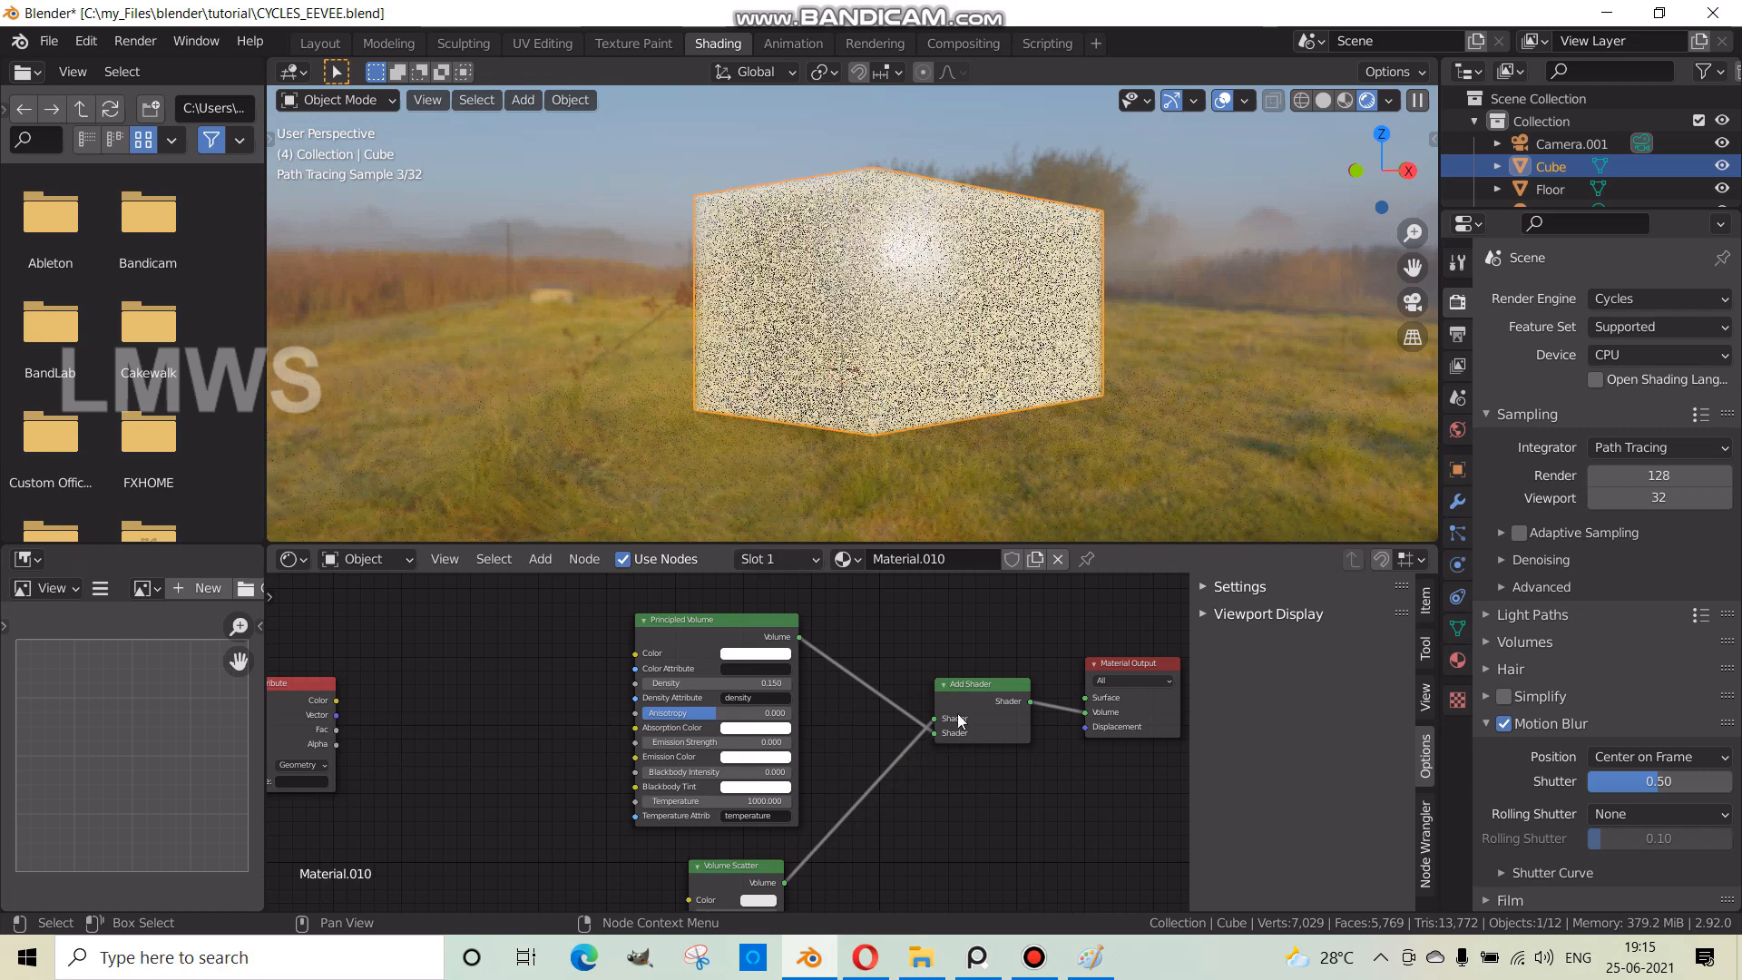
scroll(963, 255, up, 2)
scroll(963, 255, up, 2)
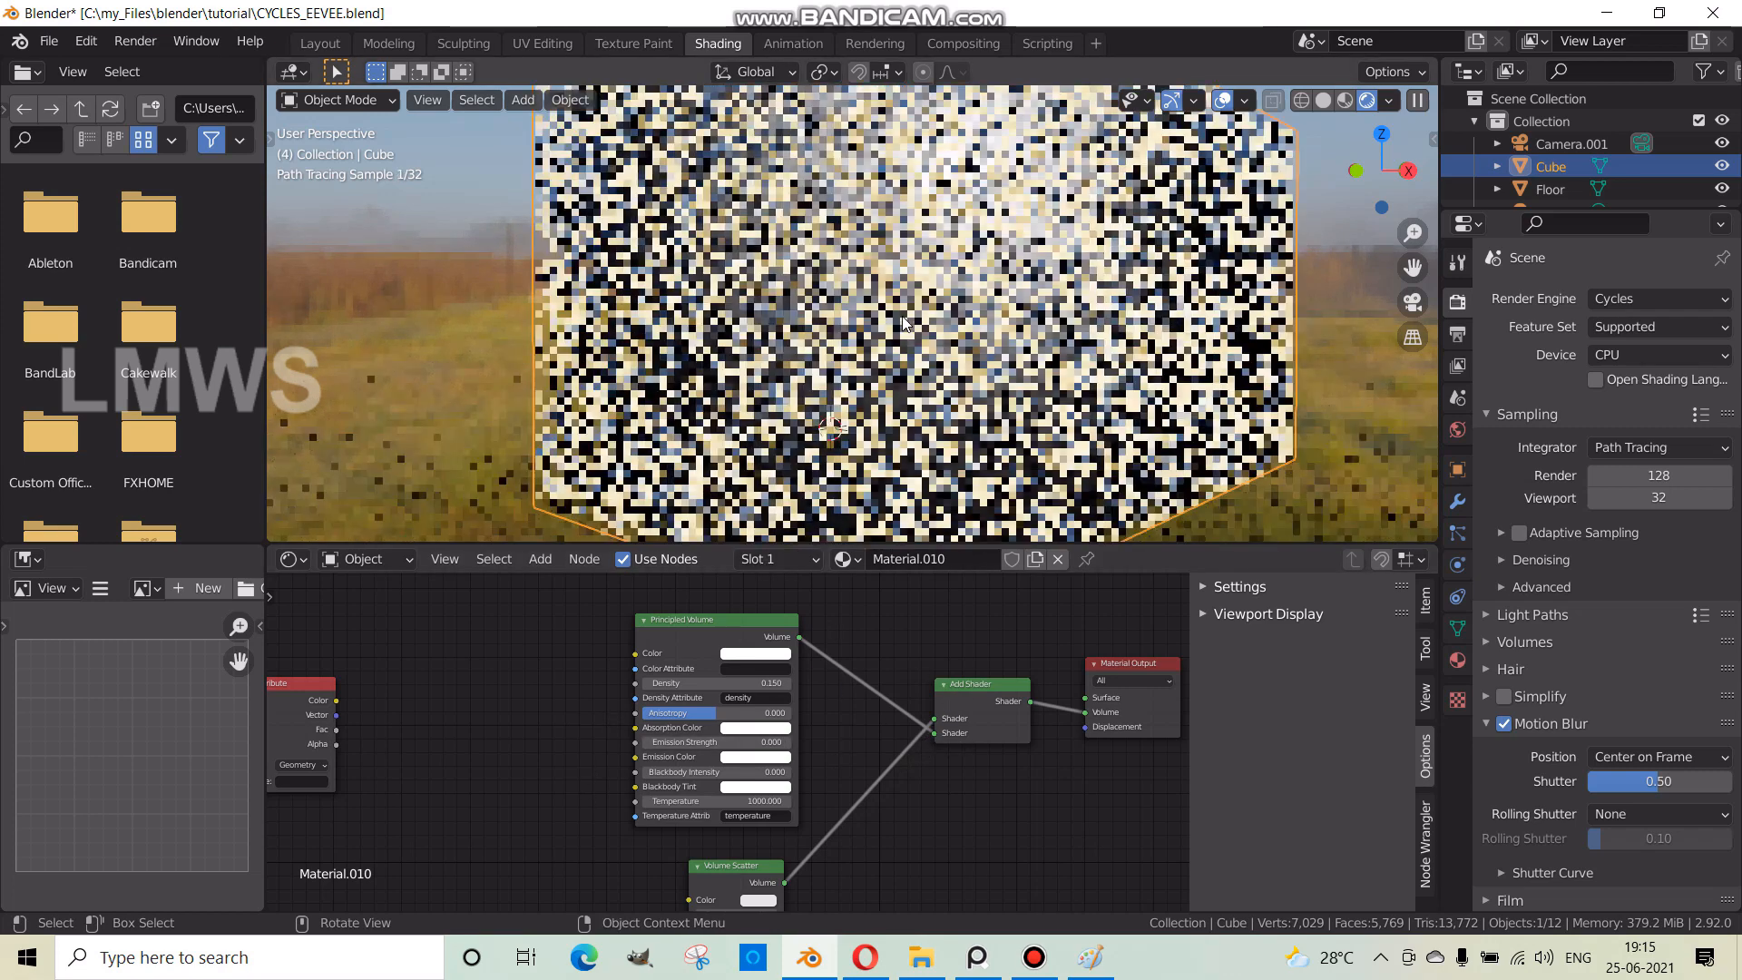
middle_drag(964, 255, 1078, 258)
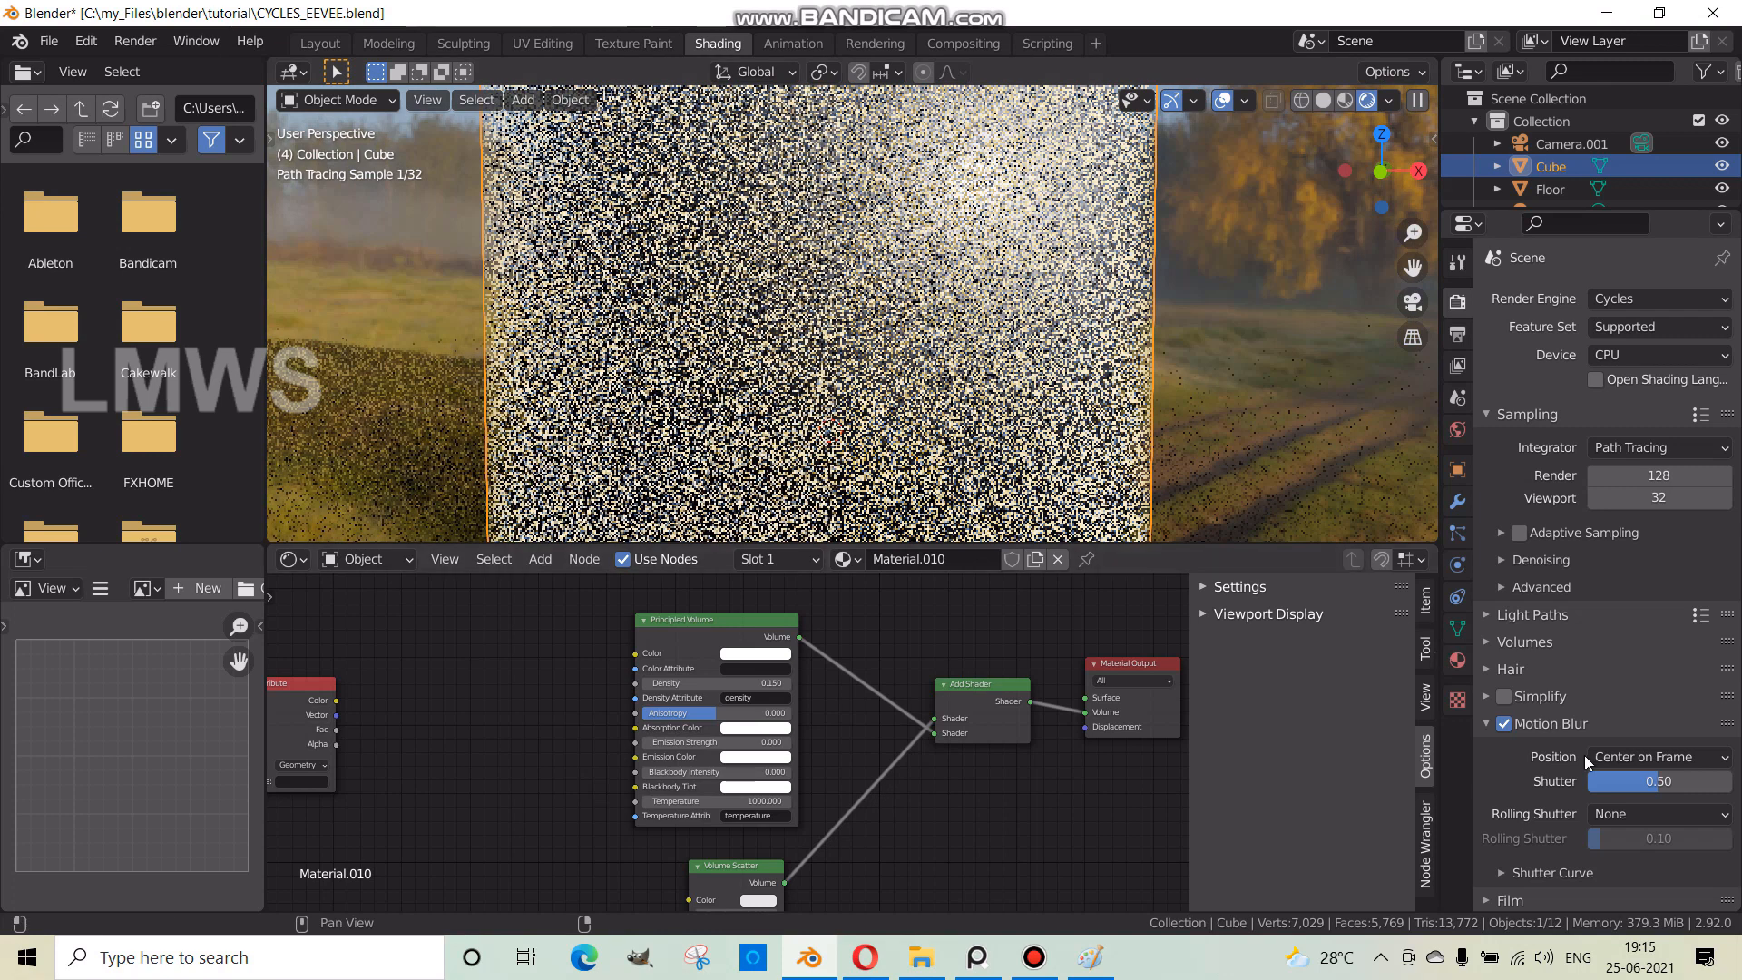
click(1488, 723)
scroll(885, 699, down, 1)
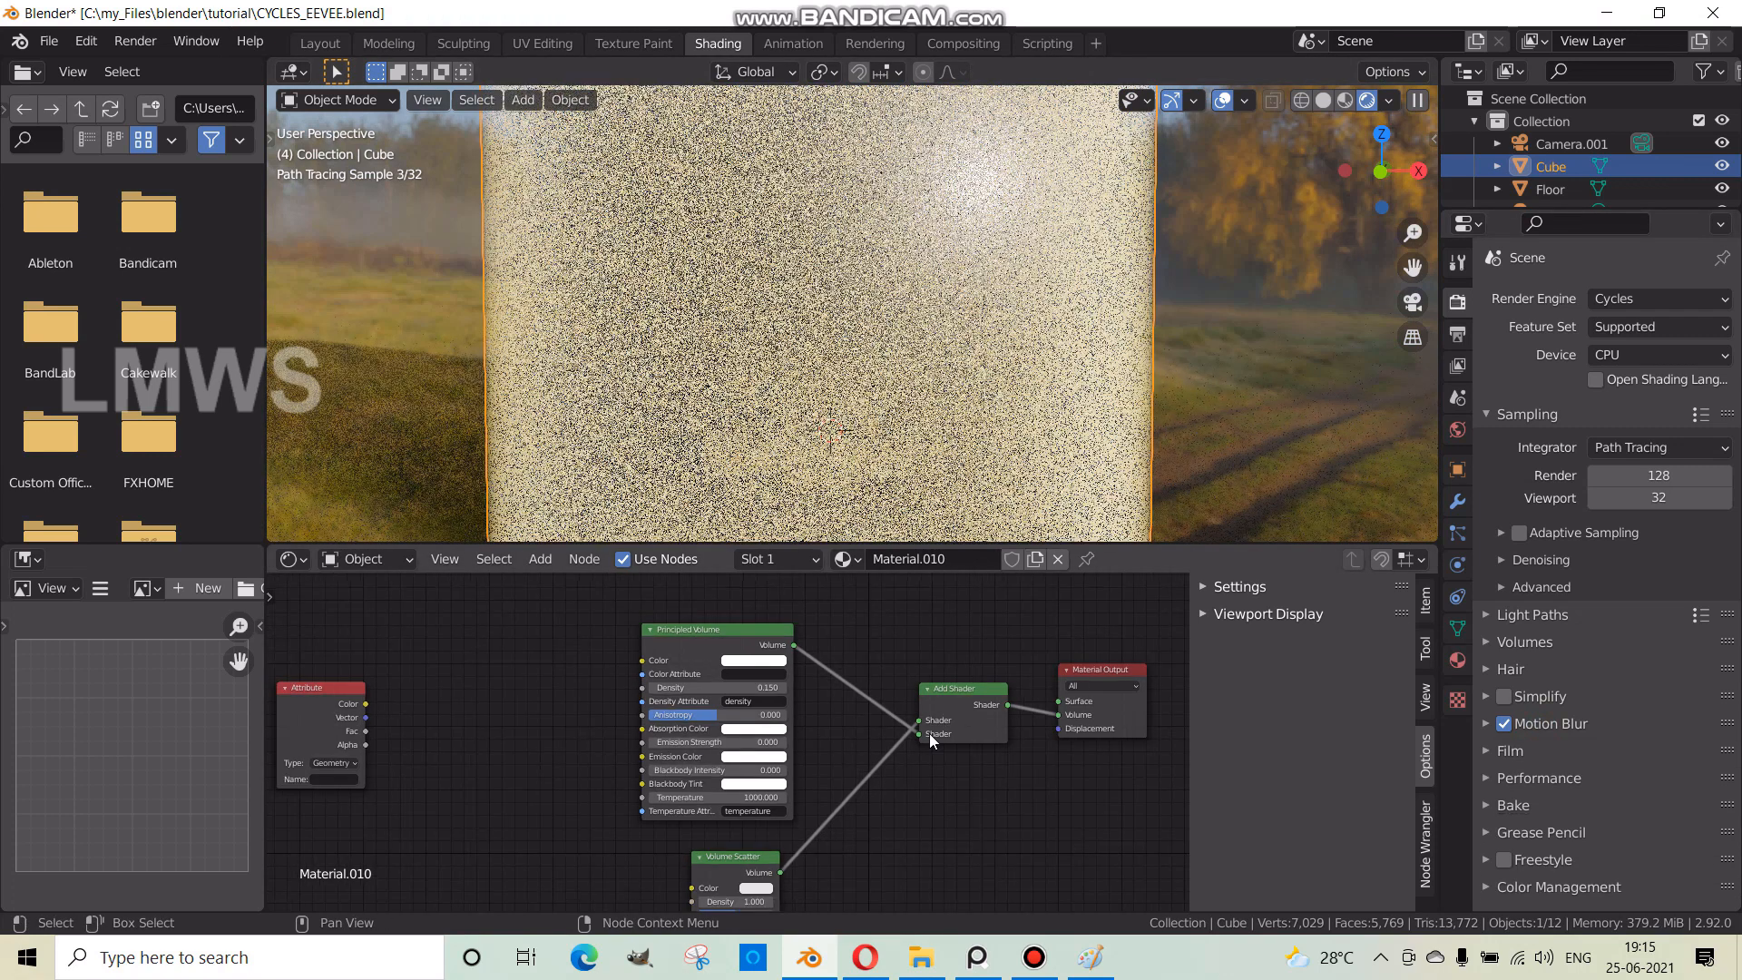
- Reconnect Principled Volume directly to the Material Output's Volume input and delete the Add Shader, Volume Scatter and Attribute nodes
drag(939, 731, 1058, 716)
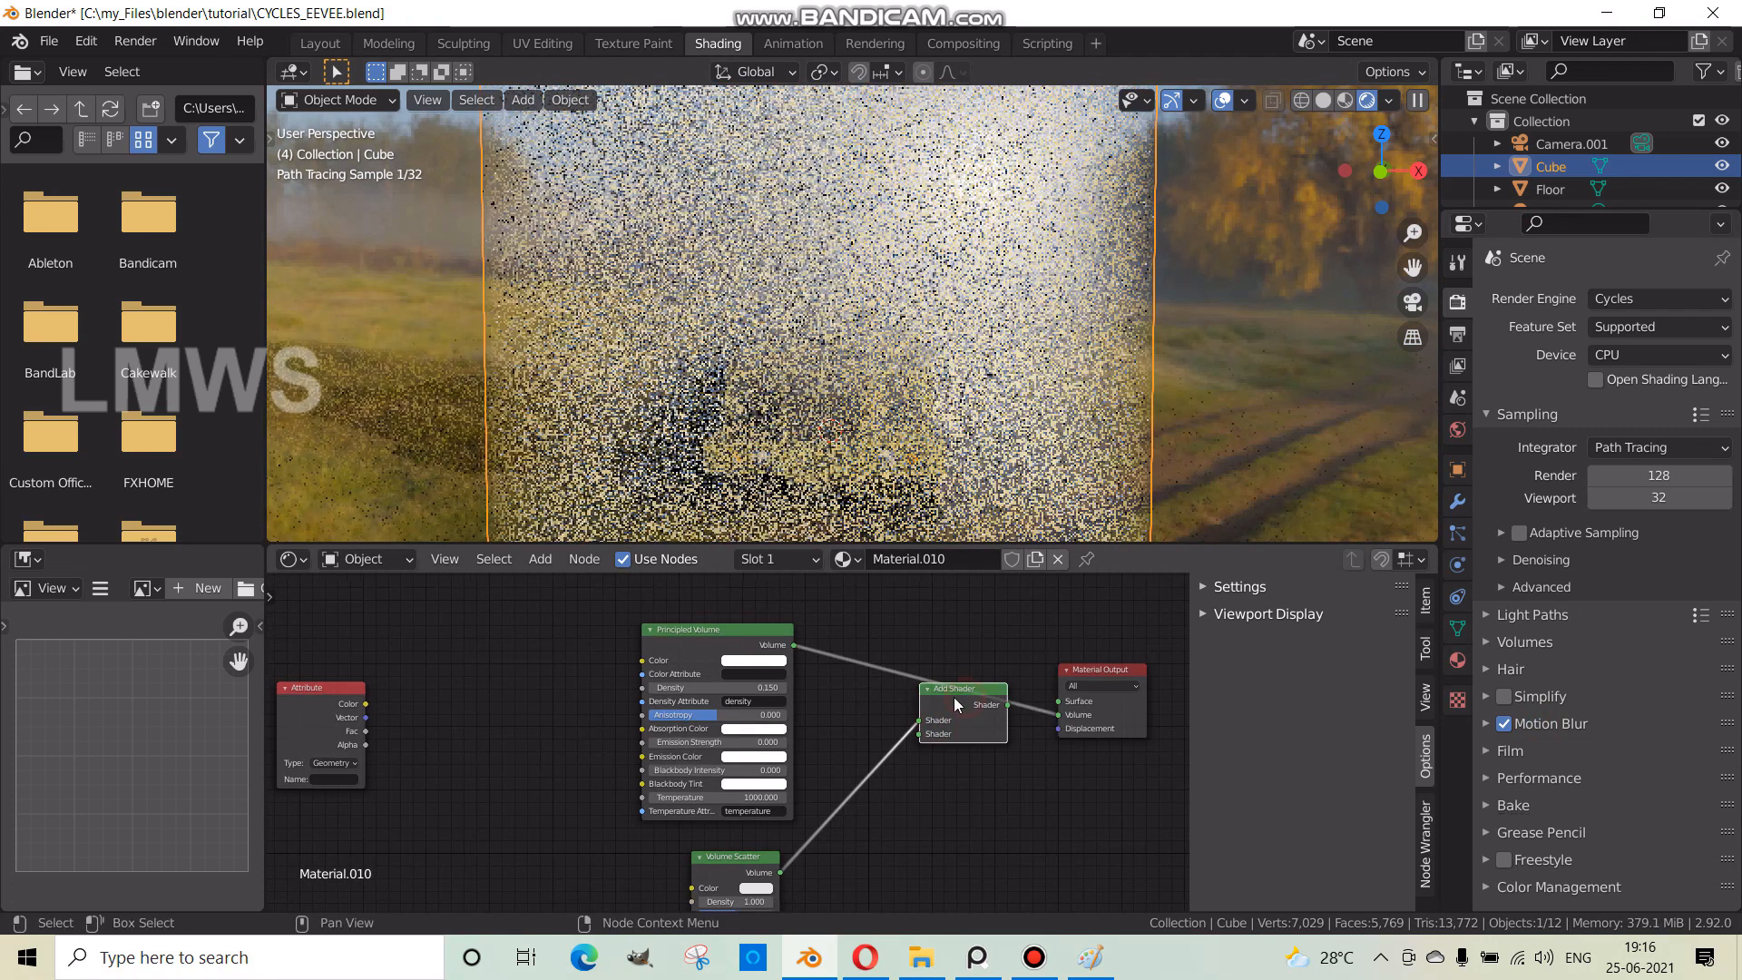
scroll(931, 717, down, 1)
key(x)
click(736, 849)
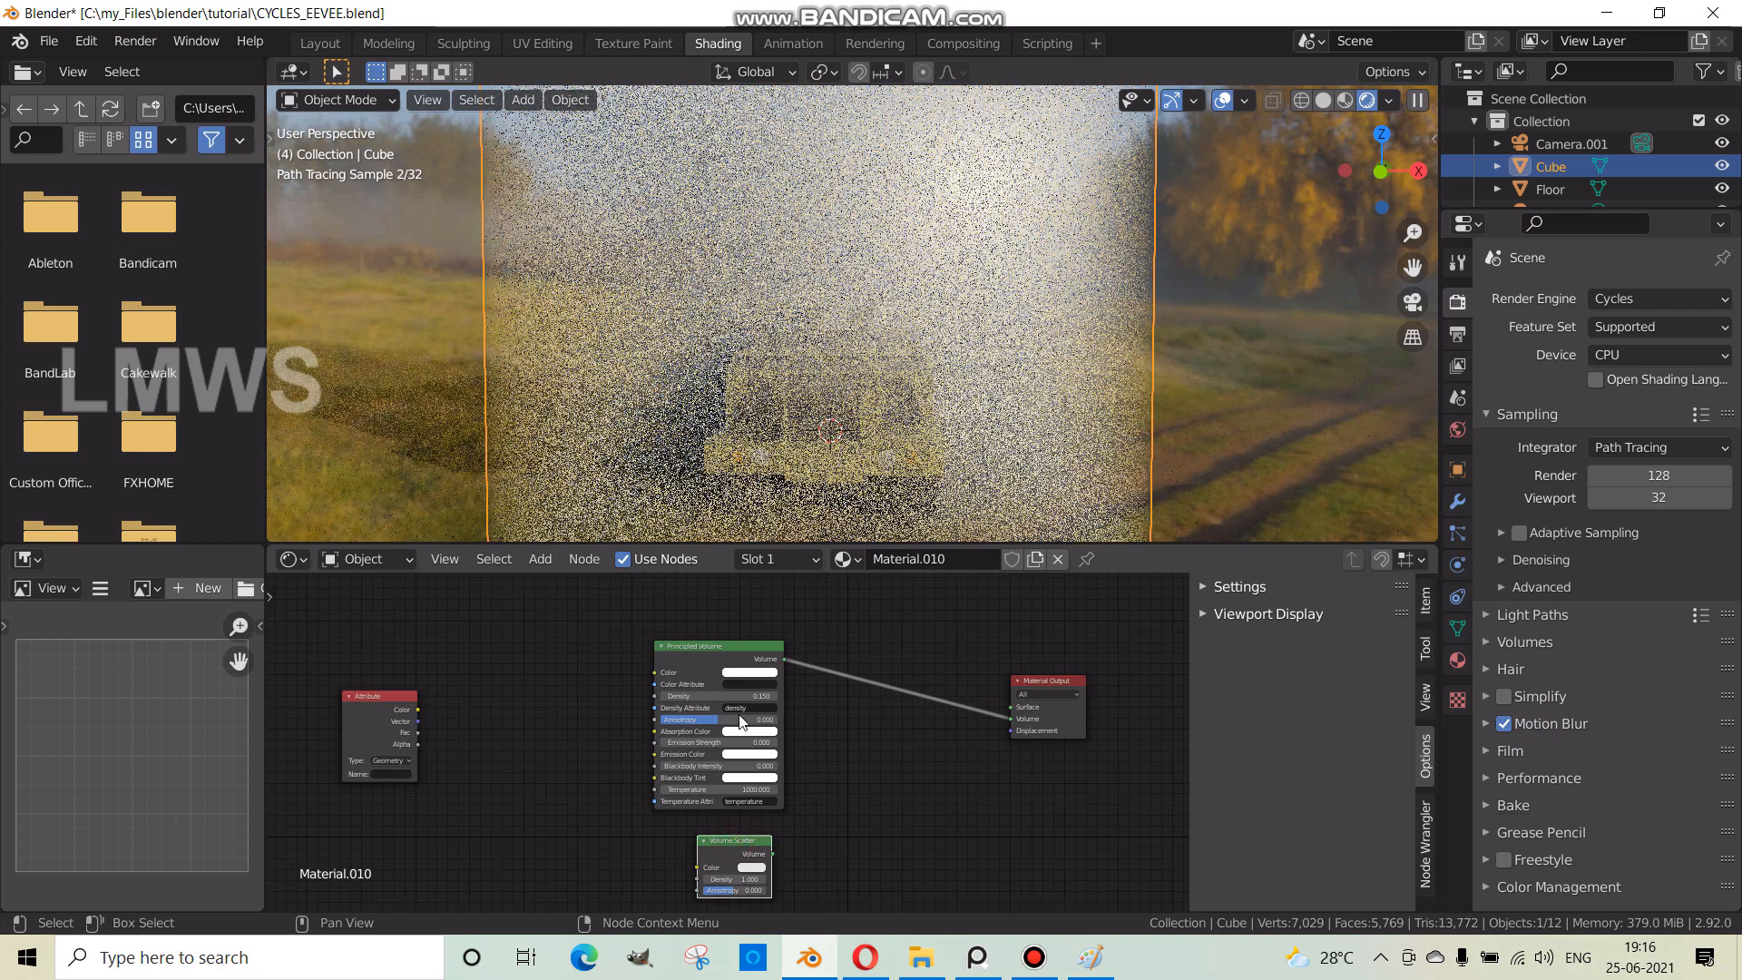
key(x)
click(378, 710)
key(x)
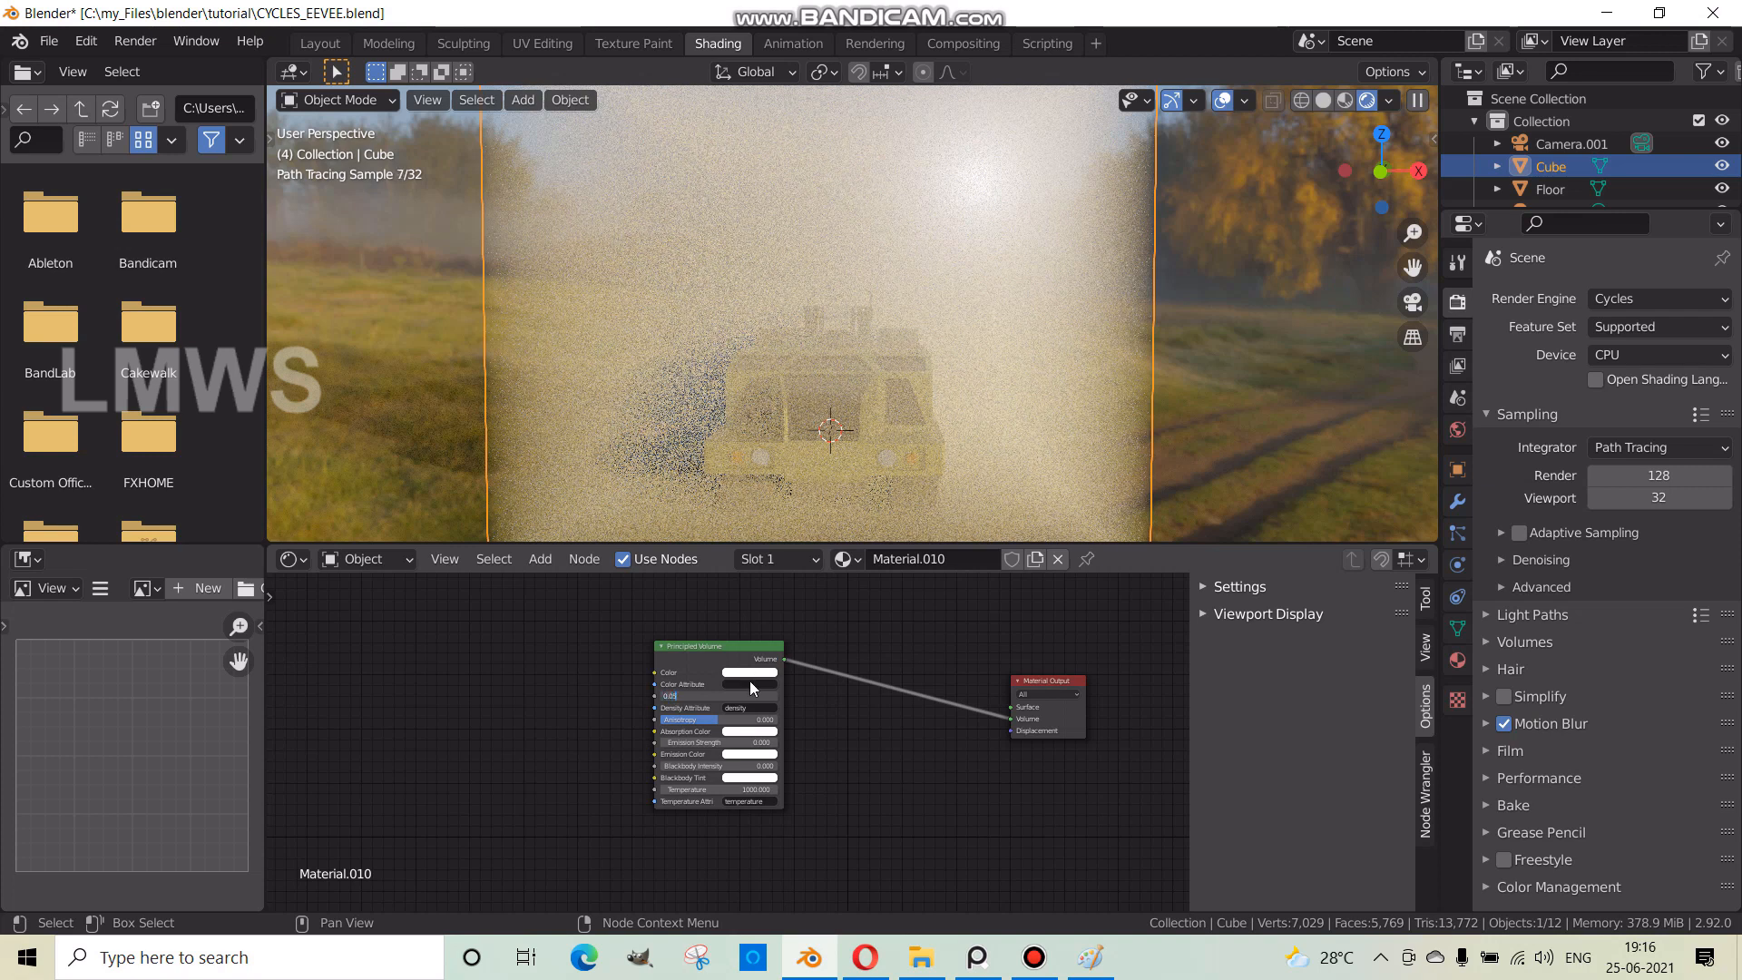
- Set the Principled Volume's density to 0.05 and enable viewport denoising in the Layout workspace
key(Return)
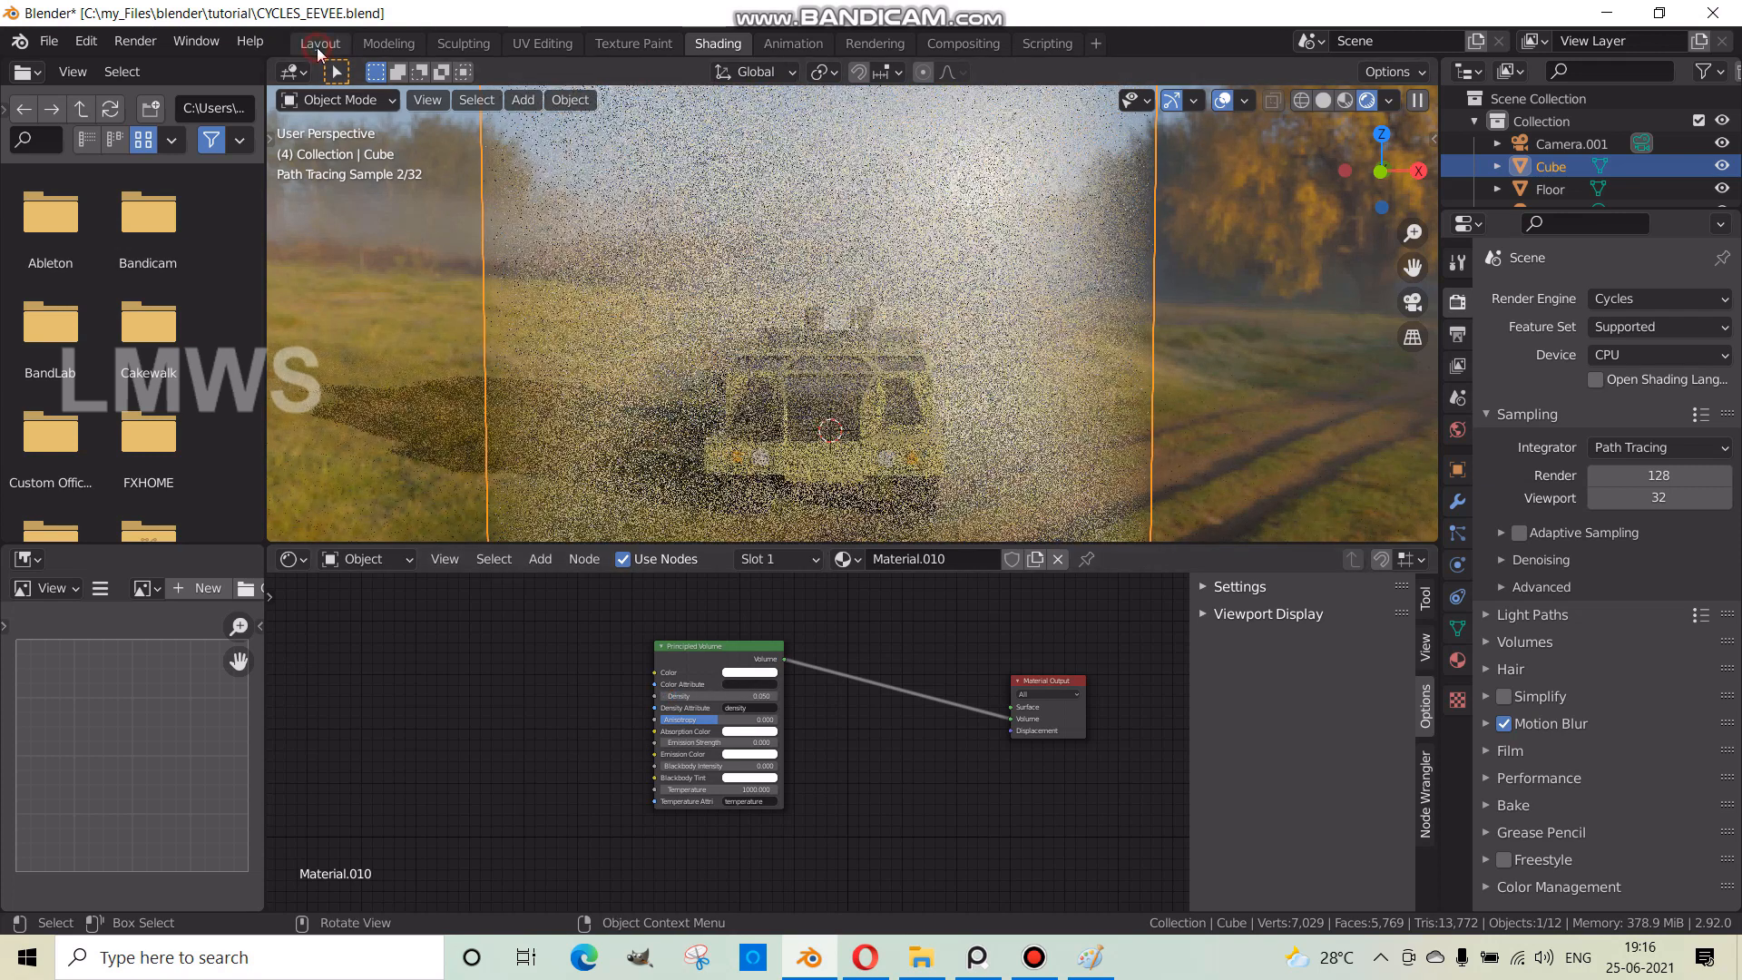
click(319, 45)
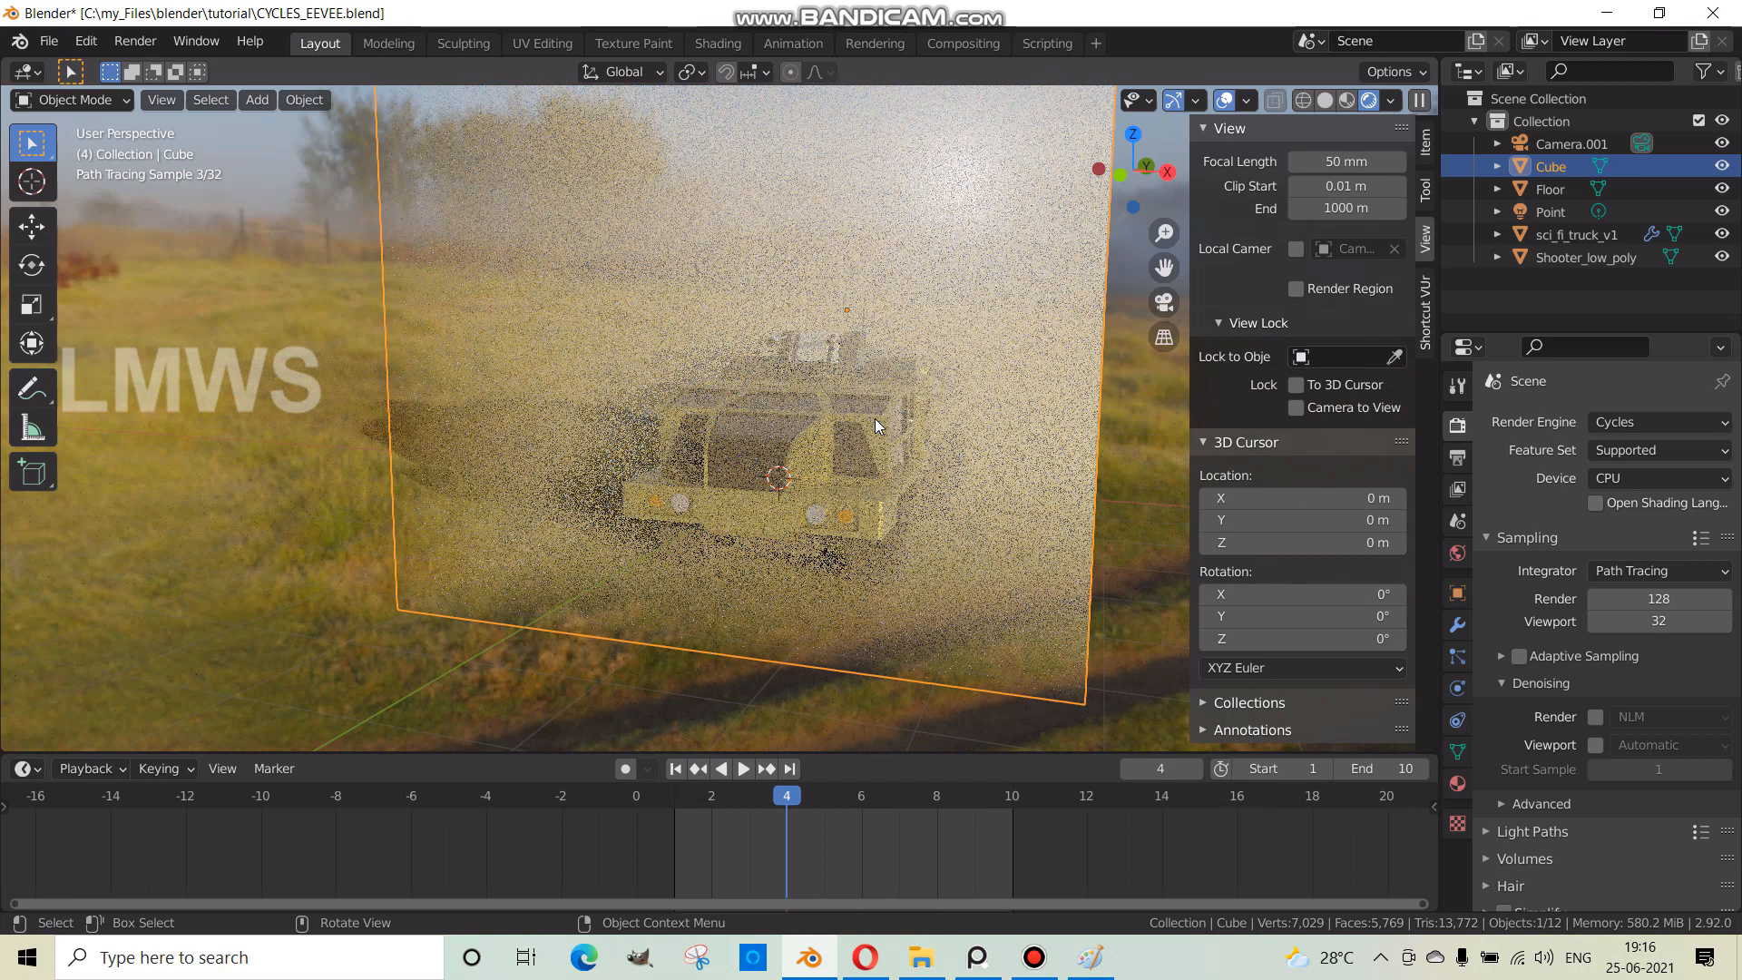
click(1595, 745)
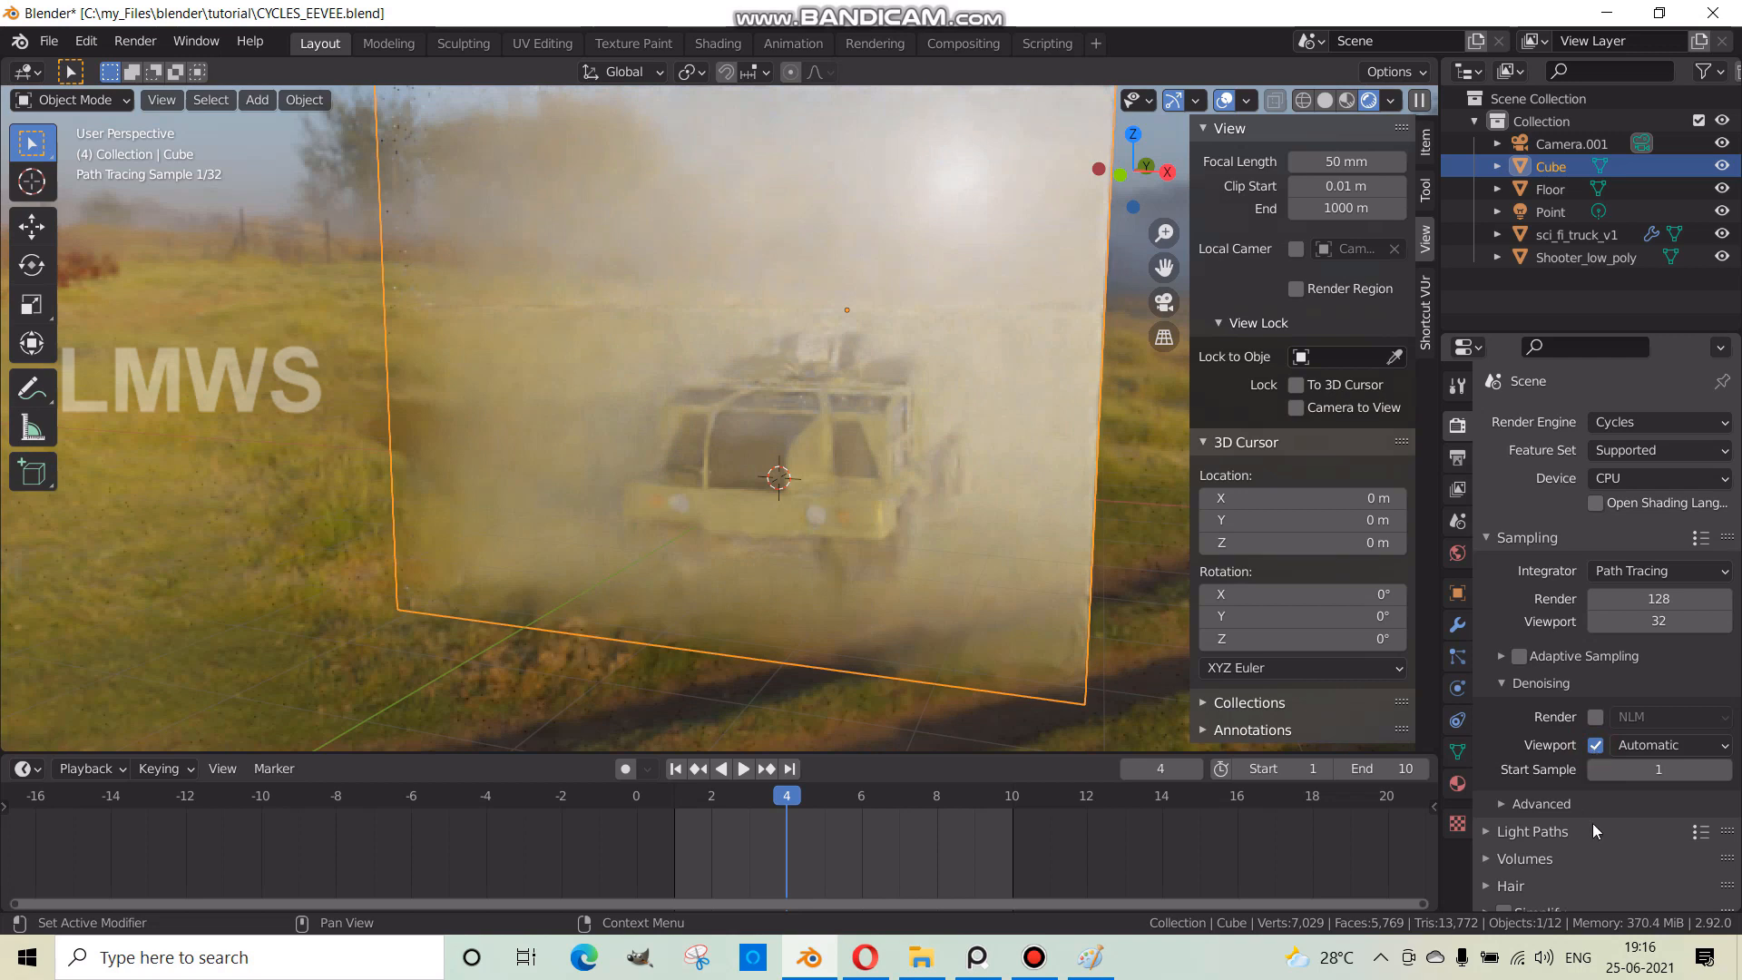
- Switch to the PureRef reference board, compare the two house renders, and return to Blender
click(997, 958)
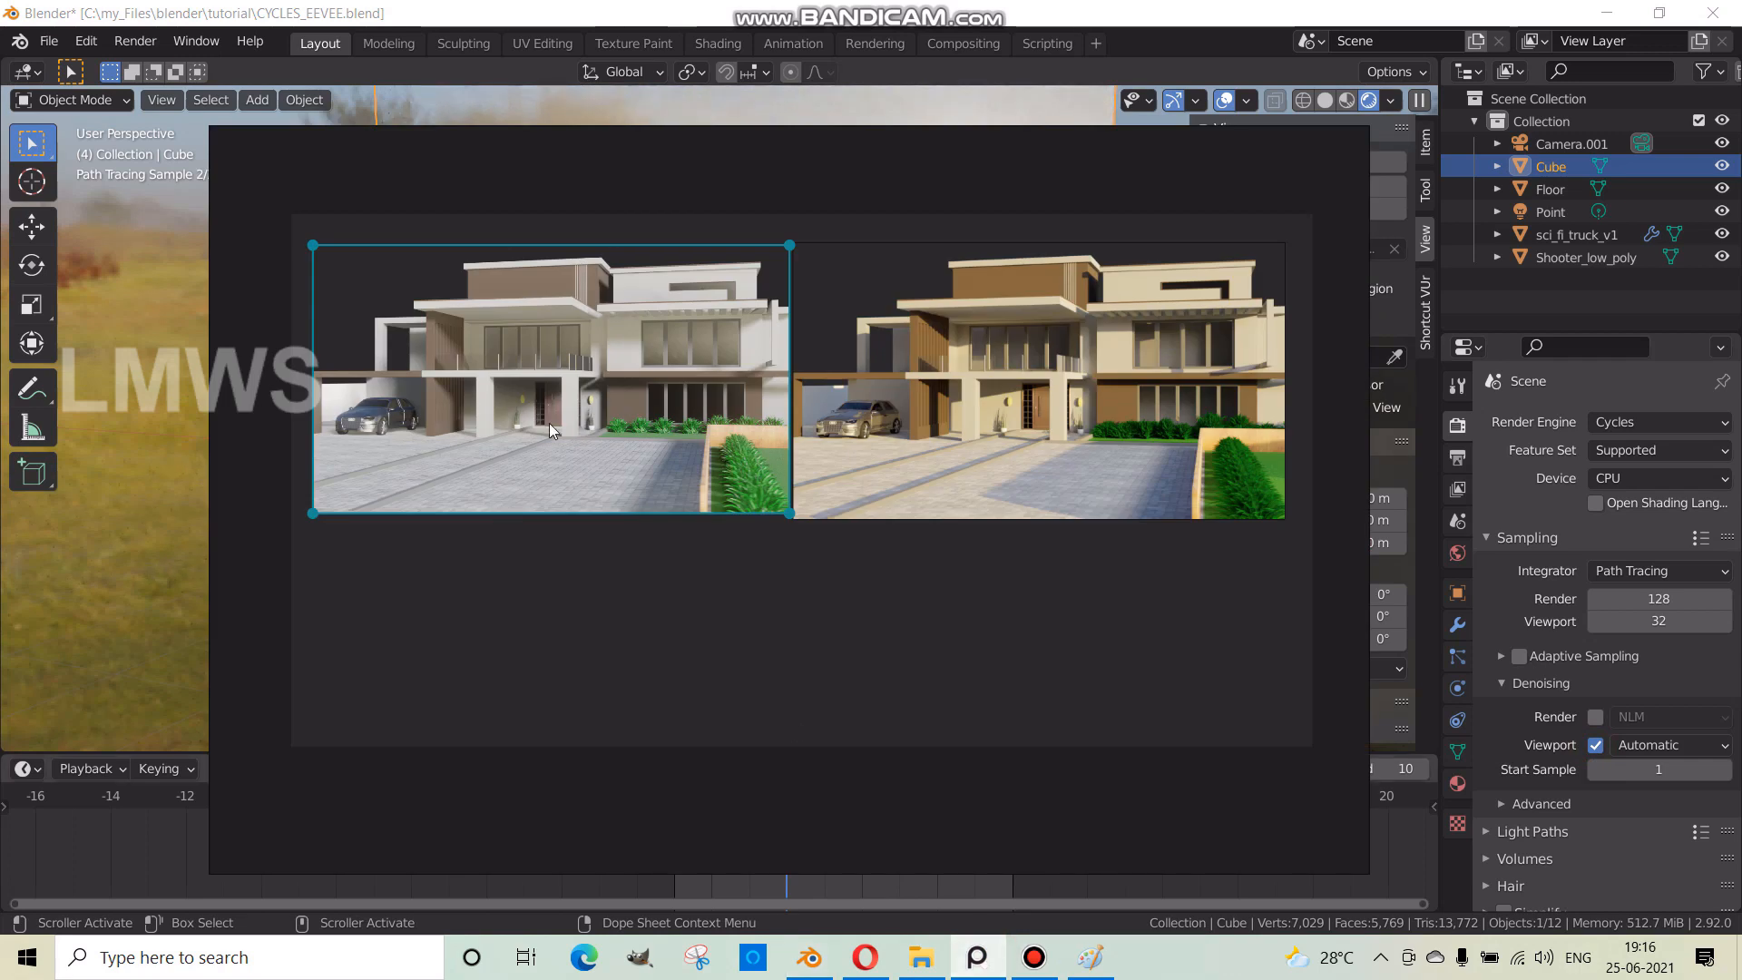
click(955, 413)
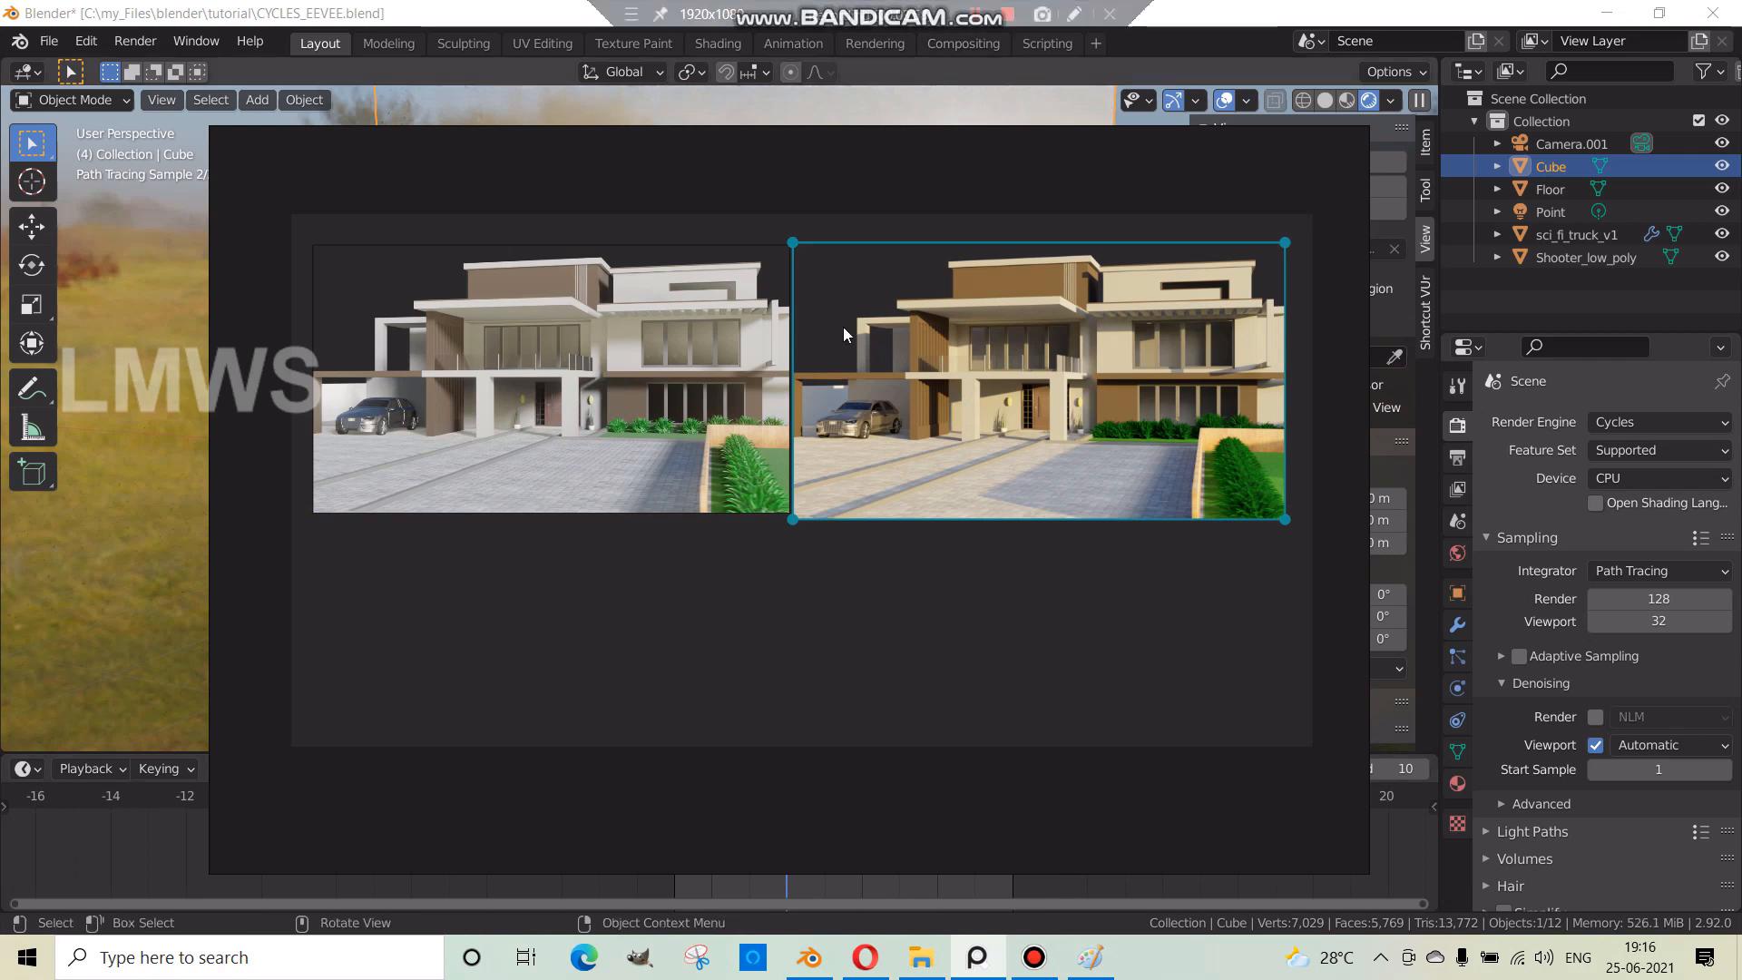
click(838, 5)
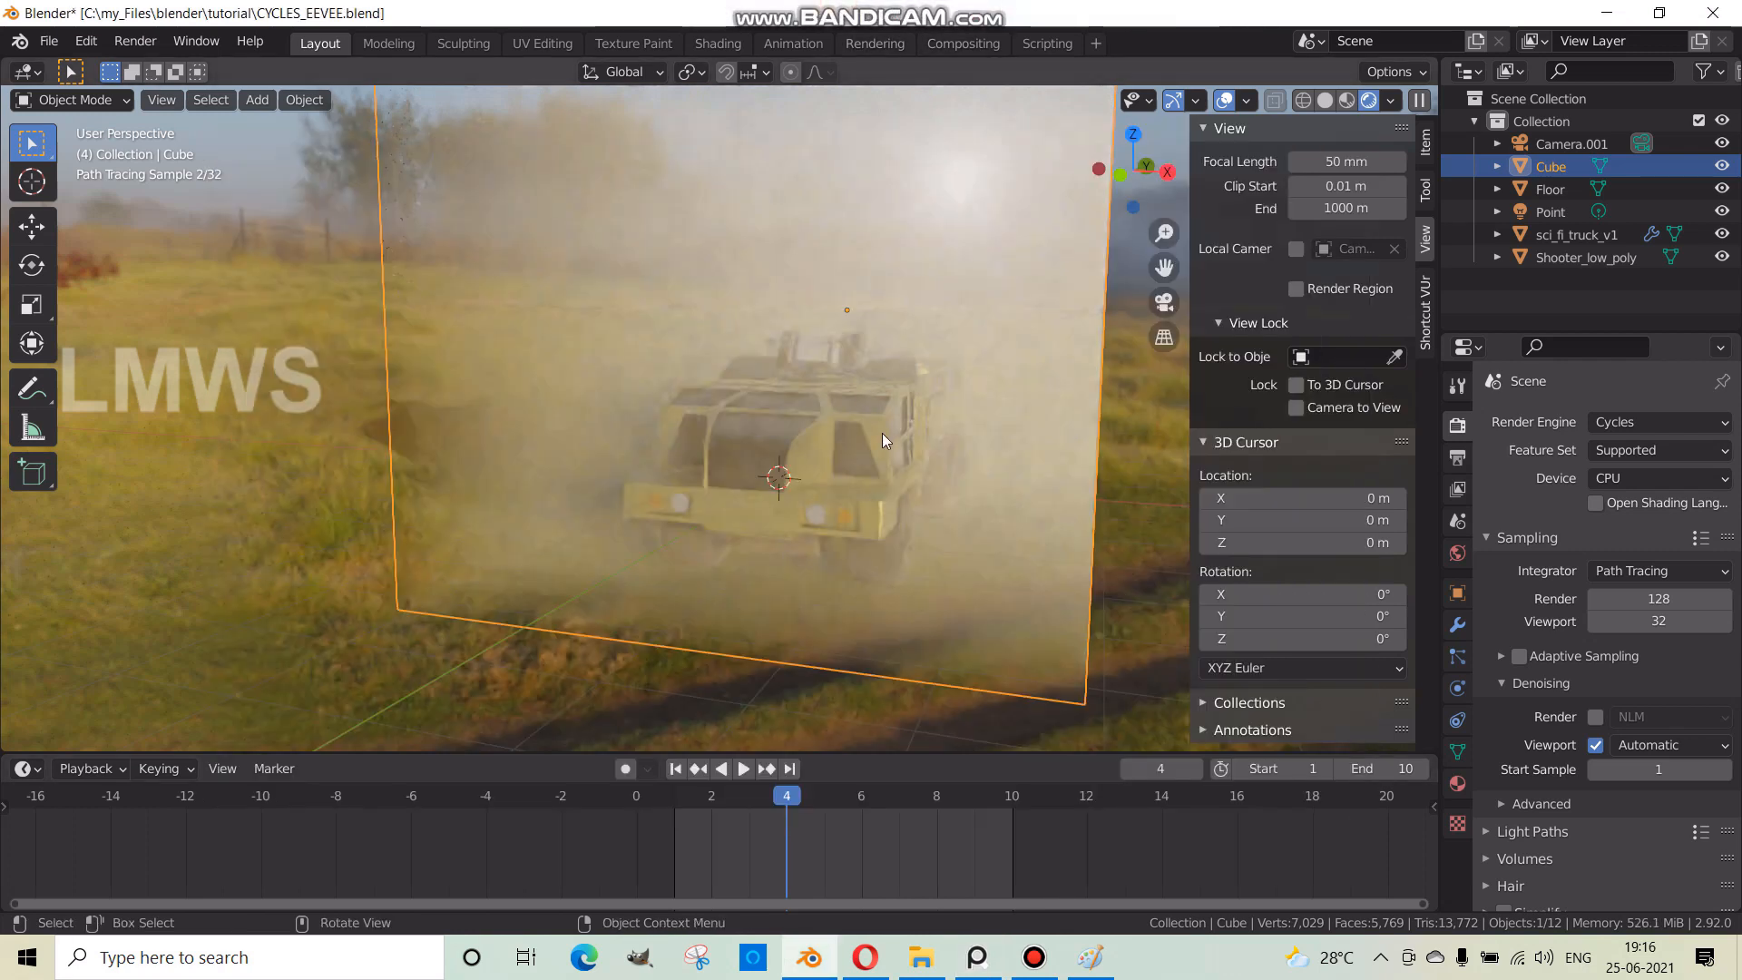
click(1034, 958)
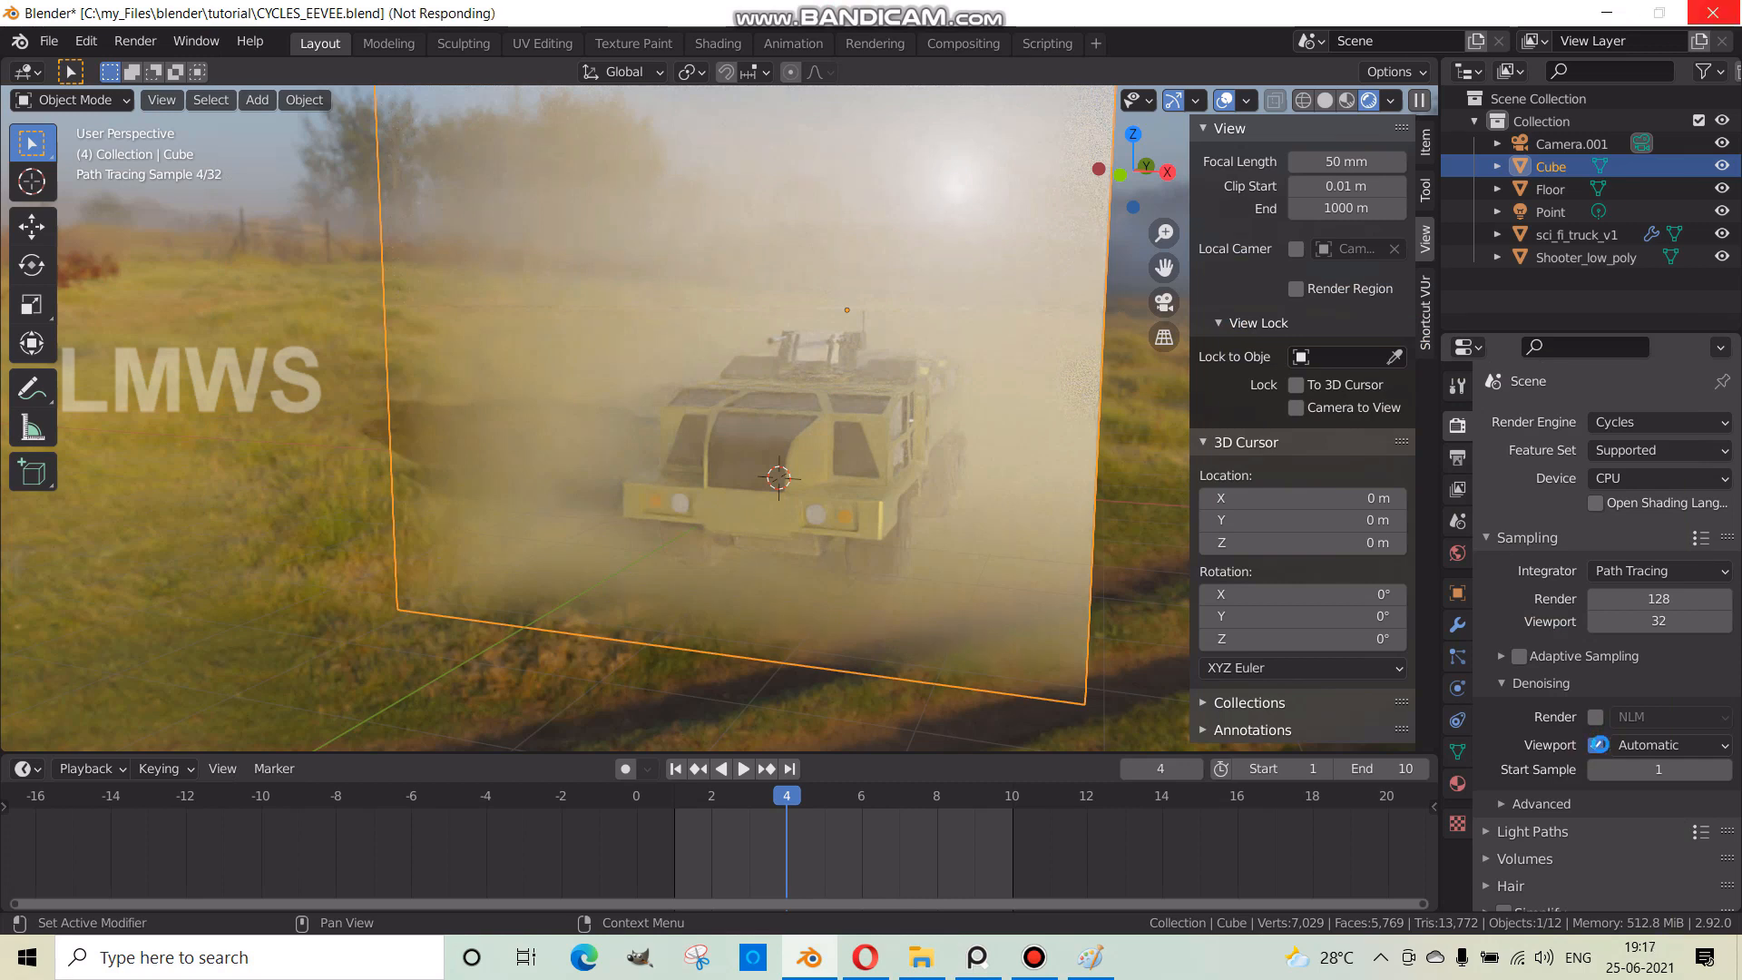
- Turn off viewport denoising and delete the volume cube in solid viewport shading
click(1595, 744)
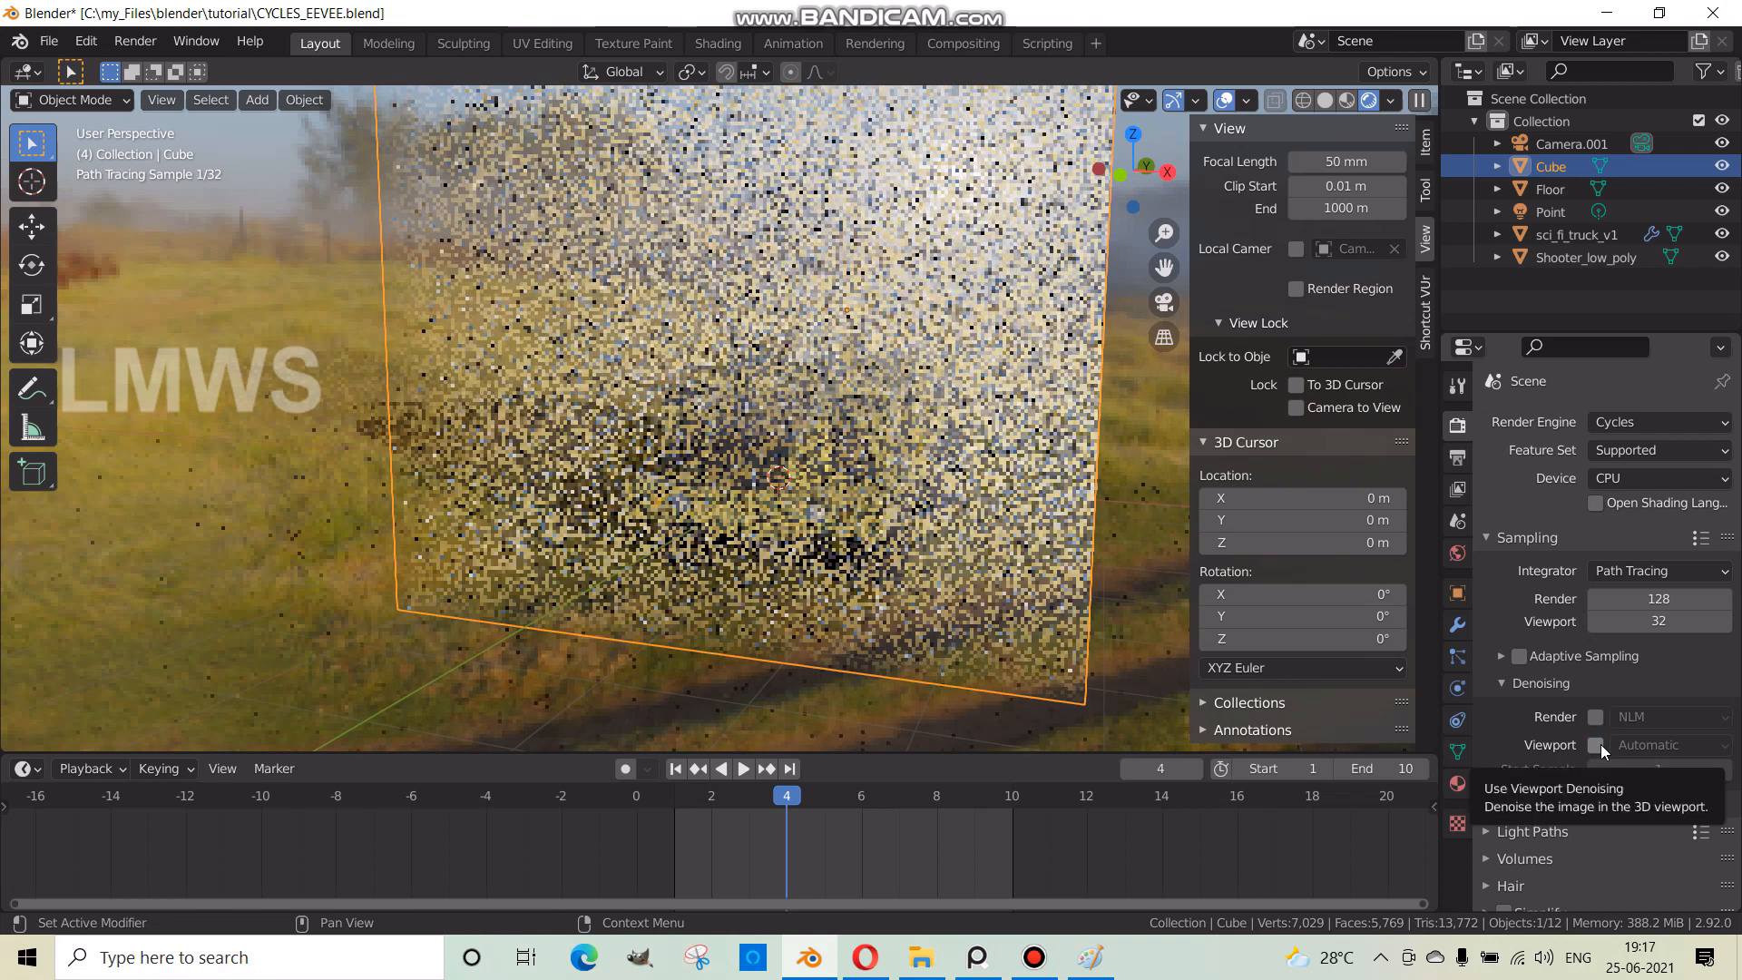
click(1323, 102)
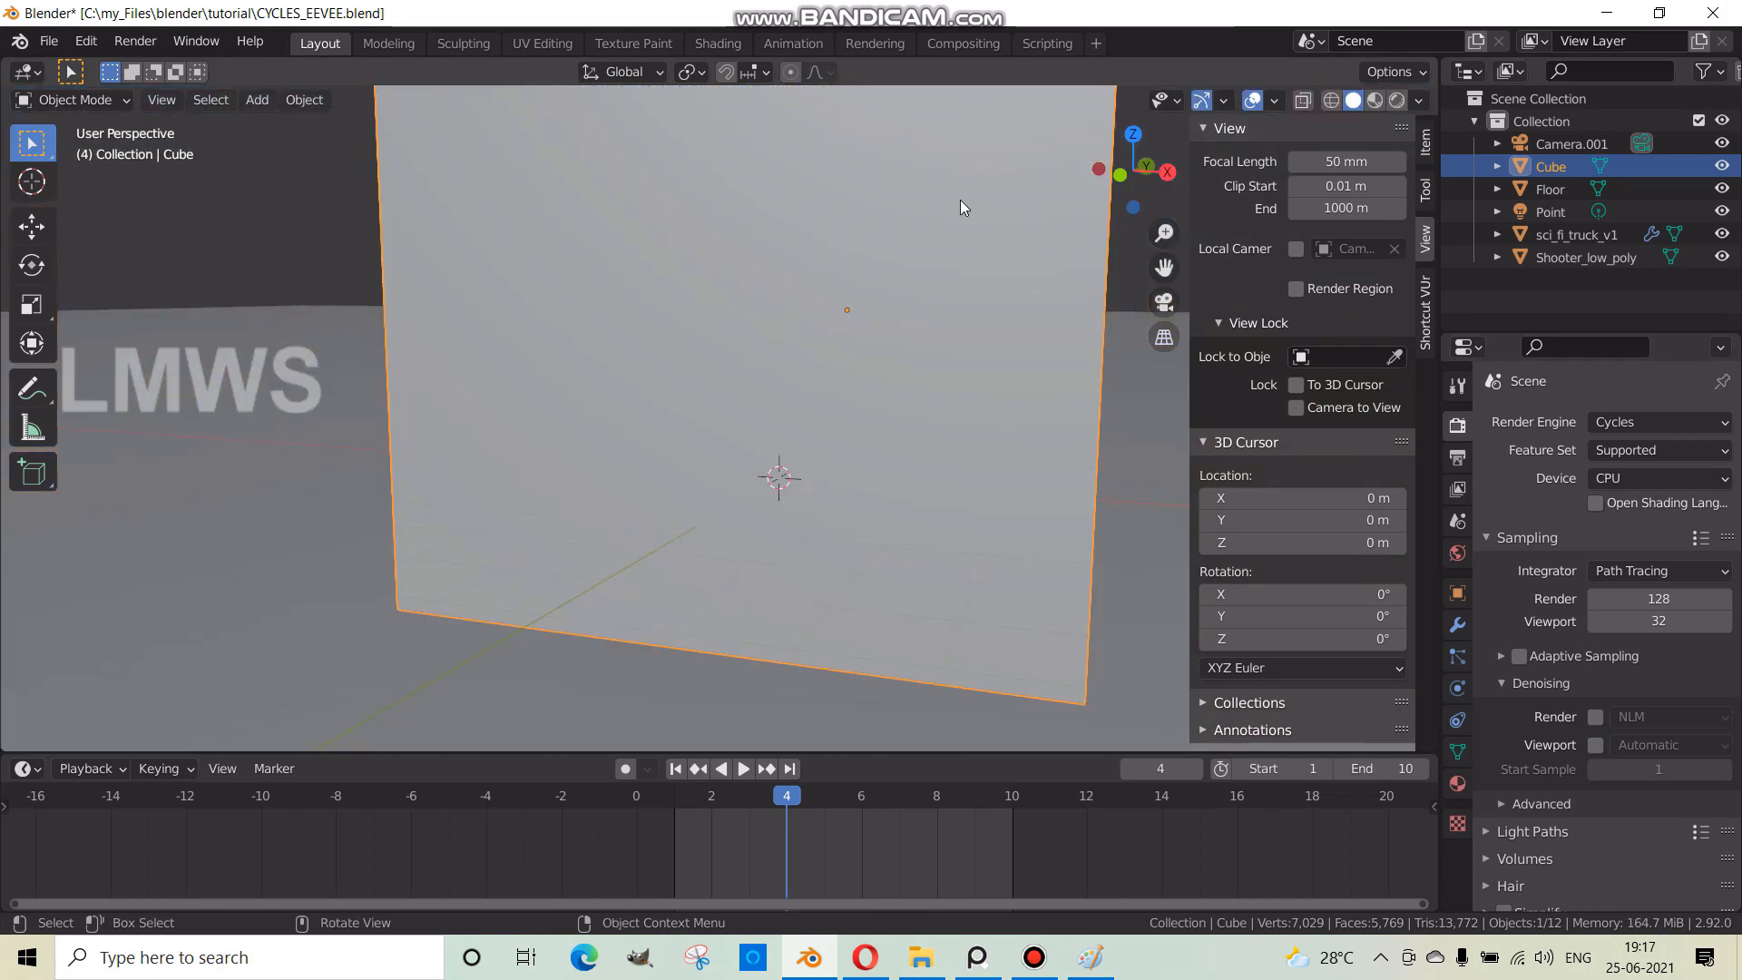
key(x)
click(960, 208)
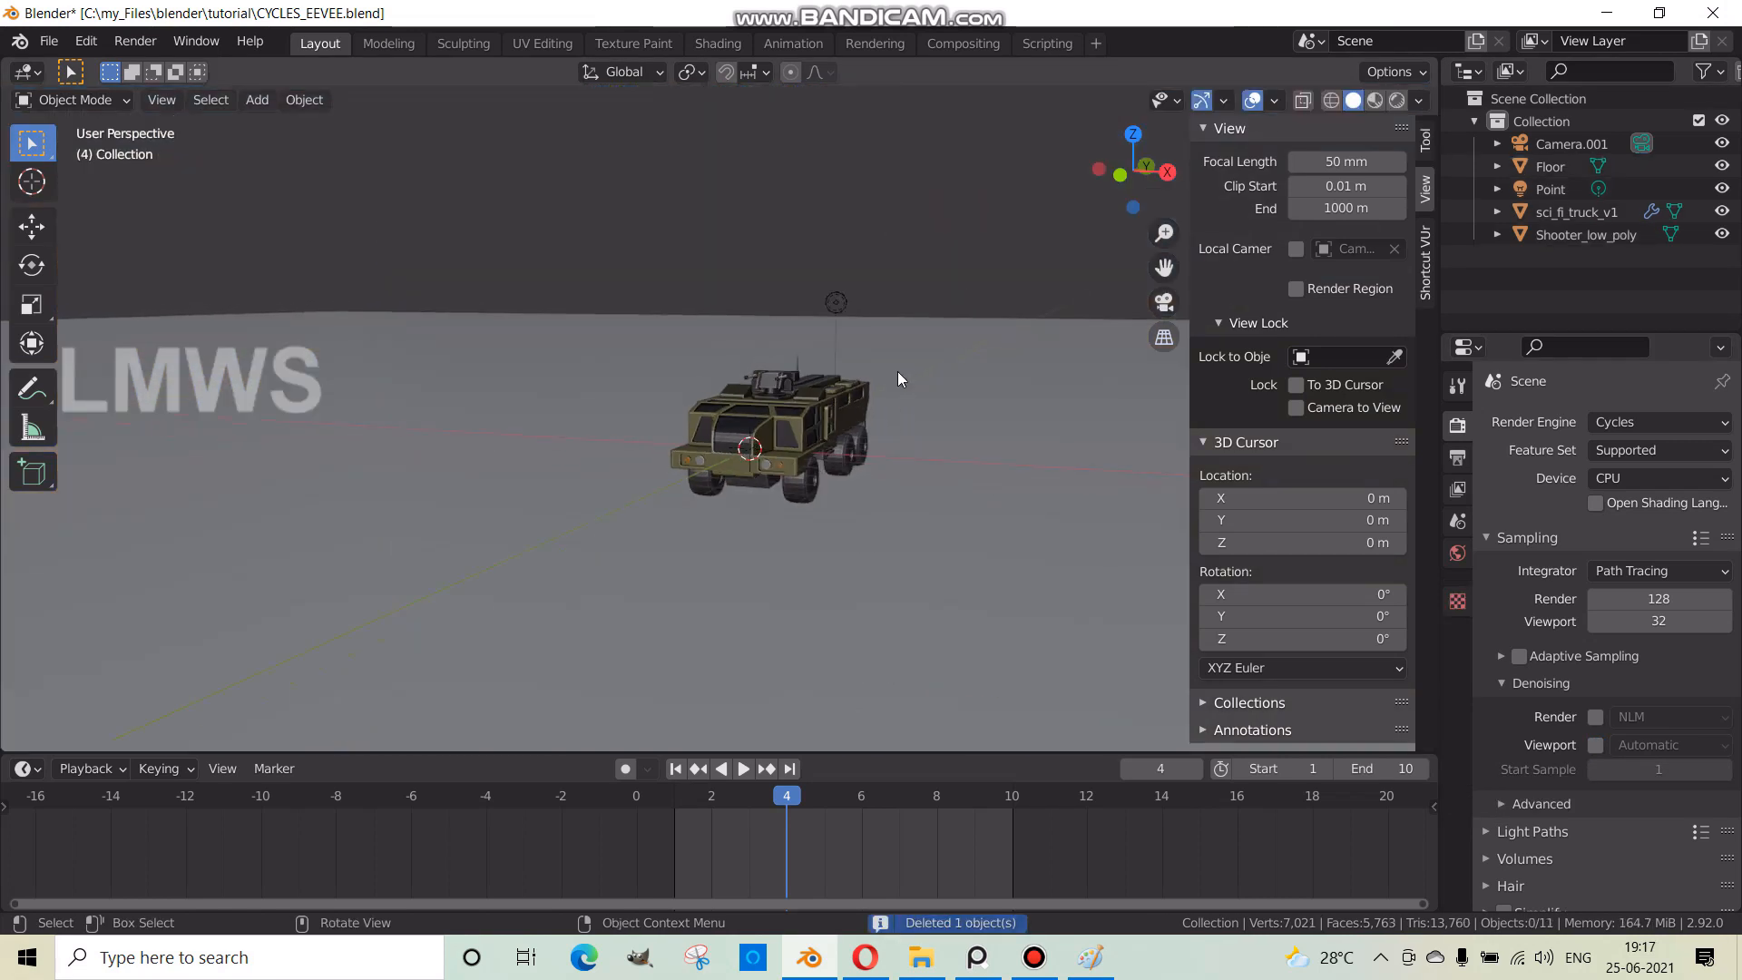
- Switch the render engine to Eevee, enable Motion Blur and expand its settings
click(1642, 422)
click(1624, 445)
scroll(1513, 613, down, 5)
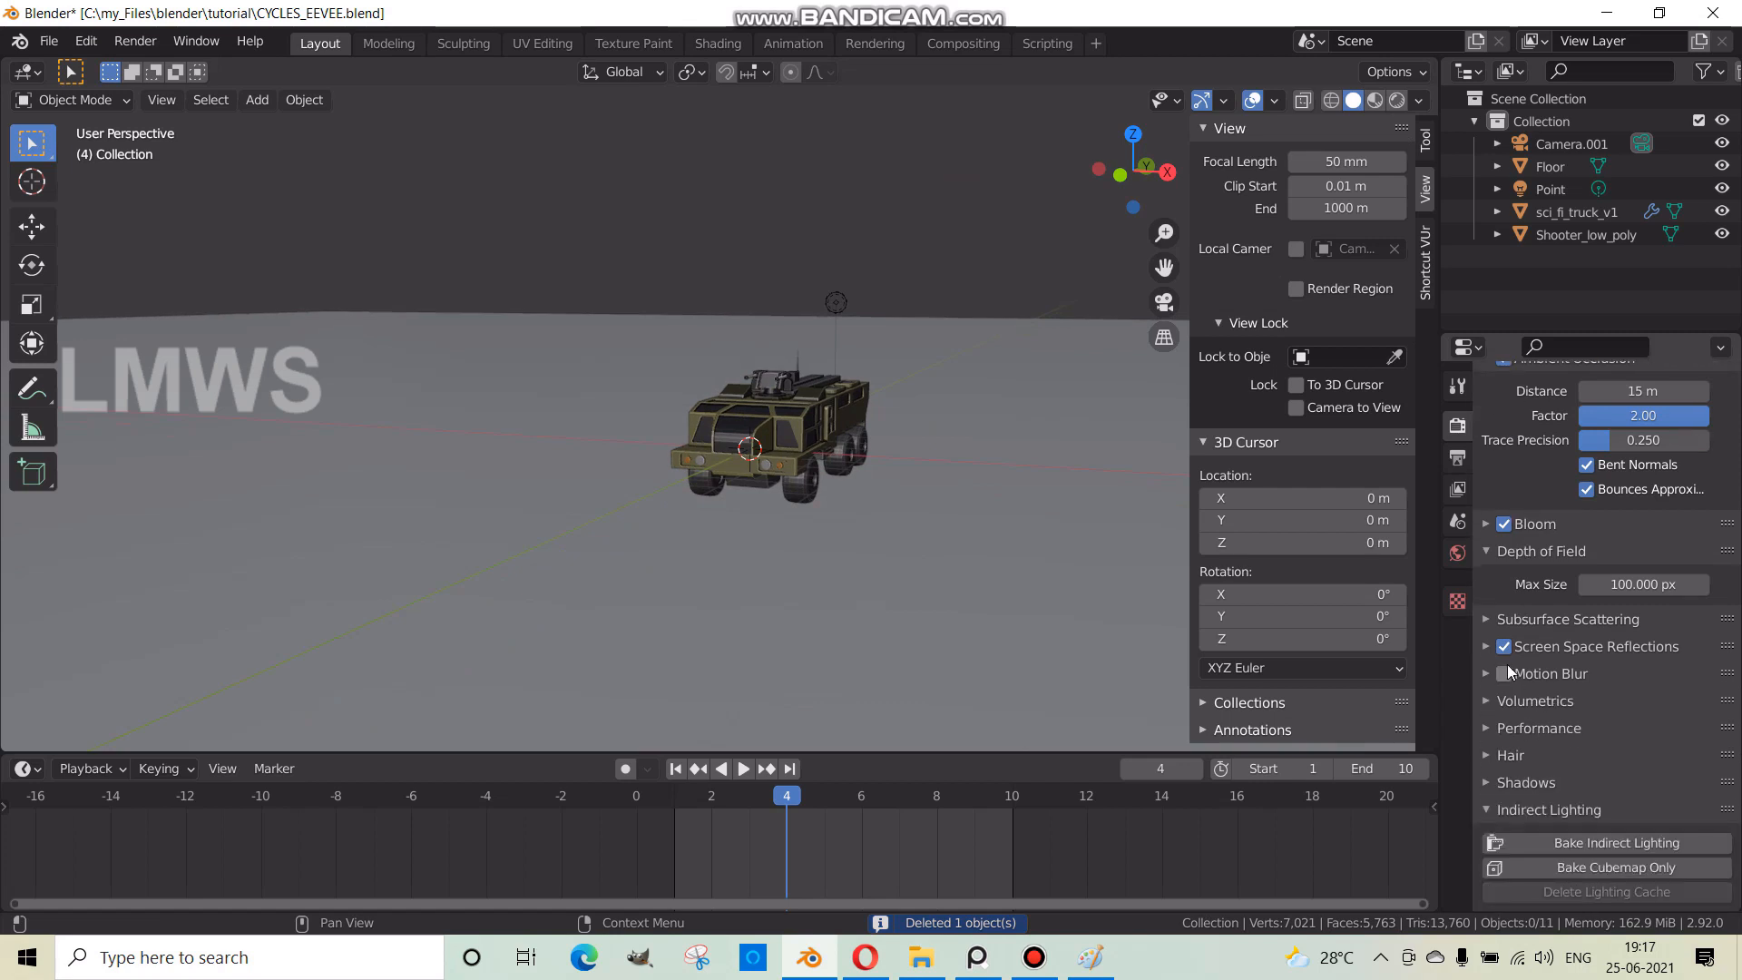
click(1504, 673)
click(1542, 675)
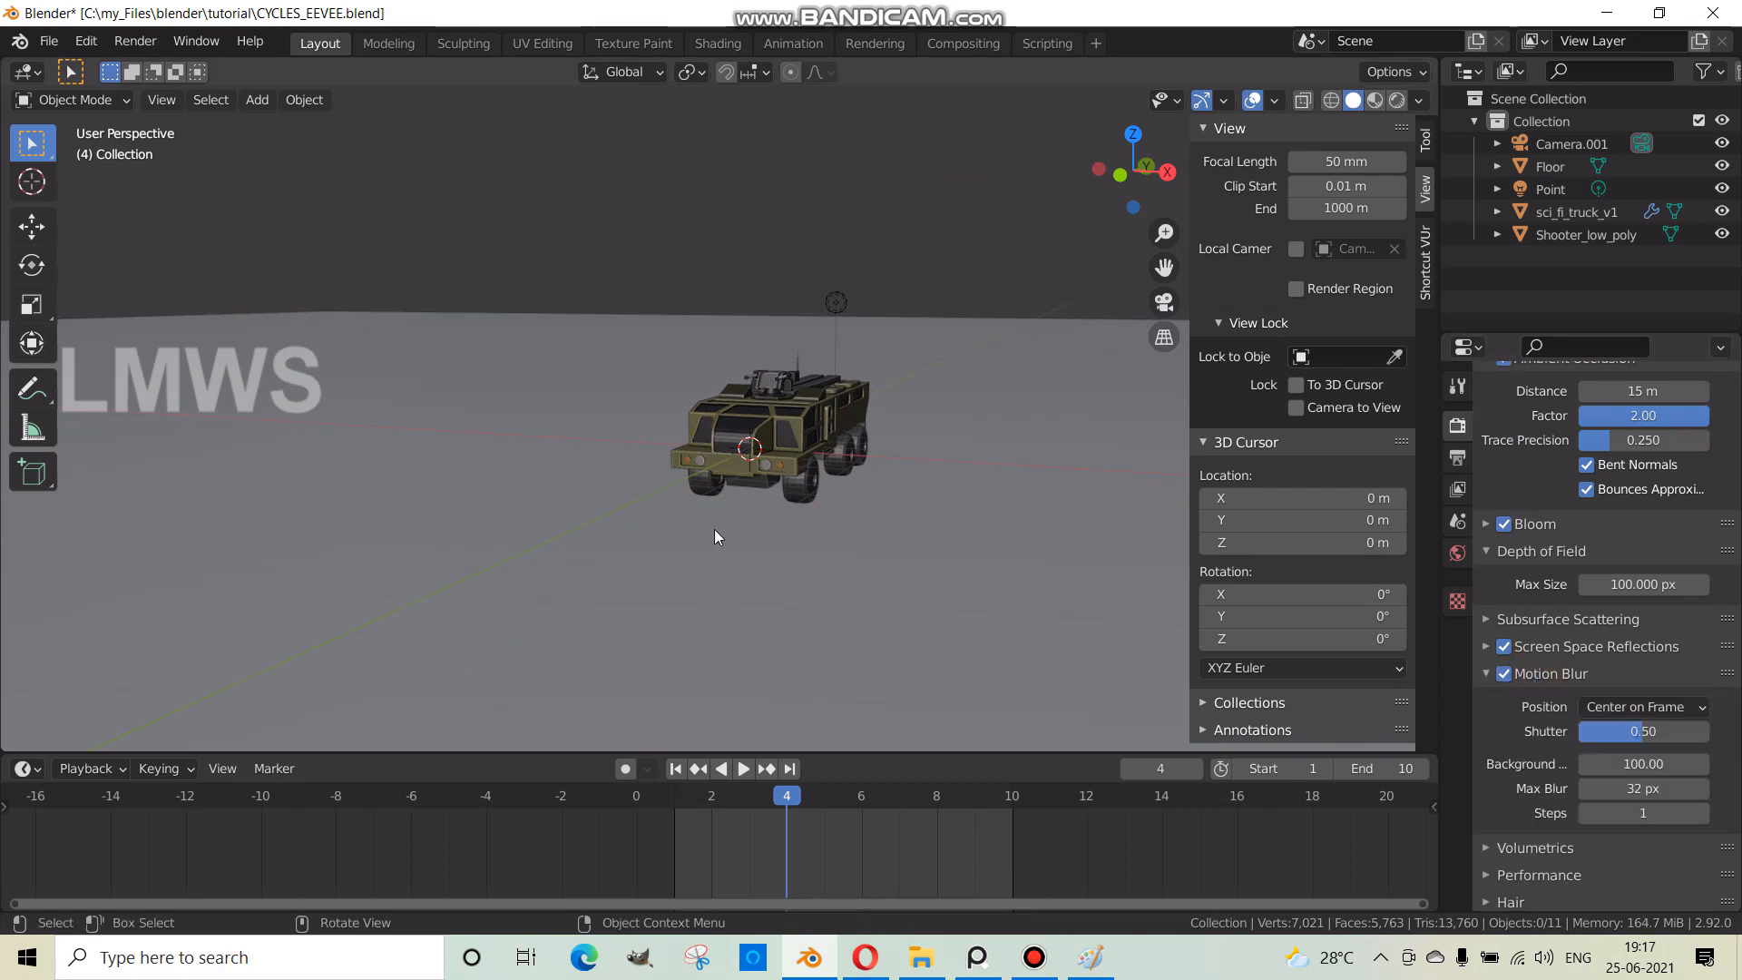
- Parent the Shooter_low_poly turret to sci_fi_truck_v1 using Object (Keep Transform)
click(861, 474)
middle_drag(858, 476, 771, 492)
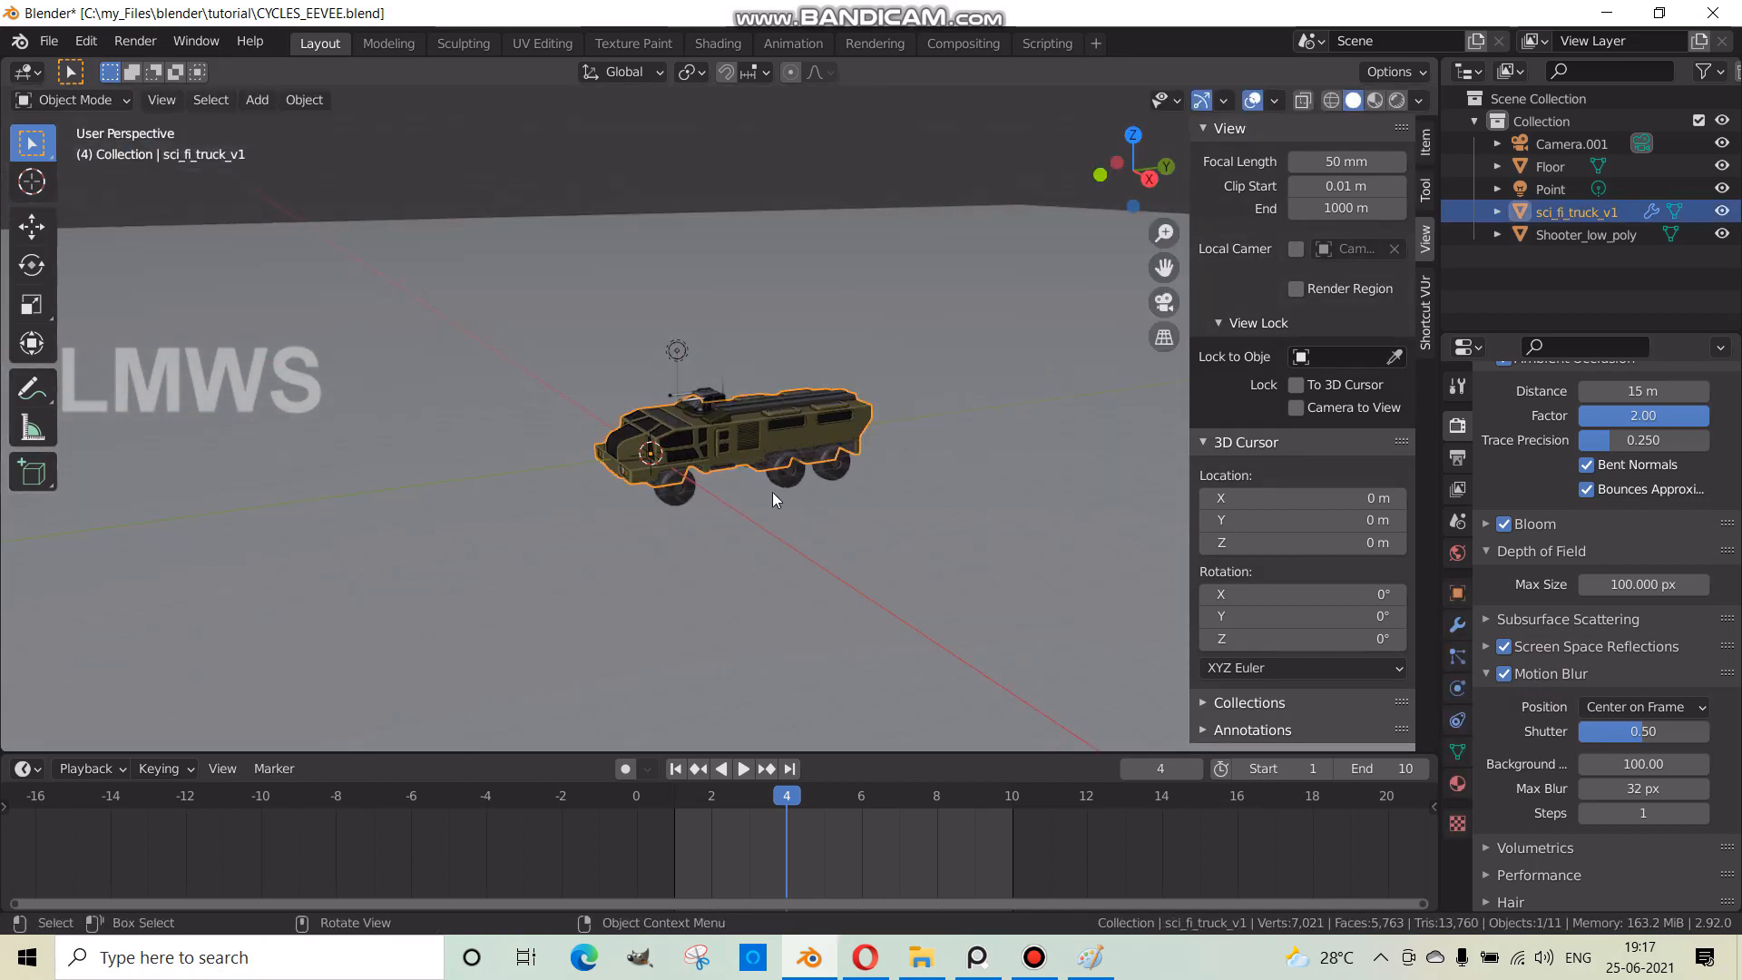
click(744, 428)
shift+click(743, 422)
key(ctrl+p)
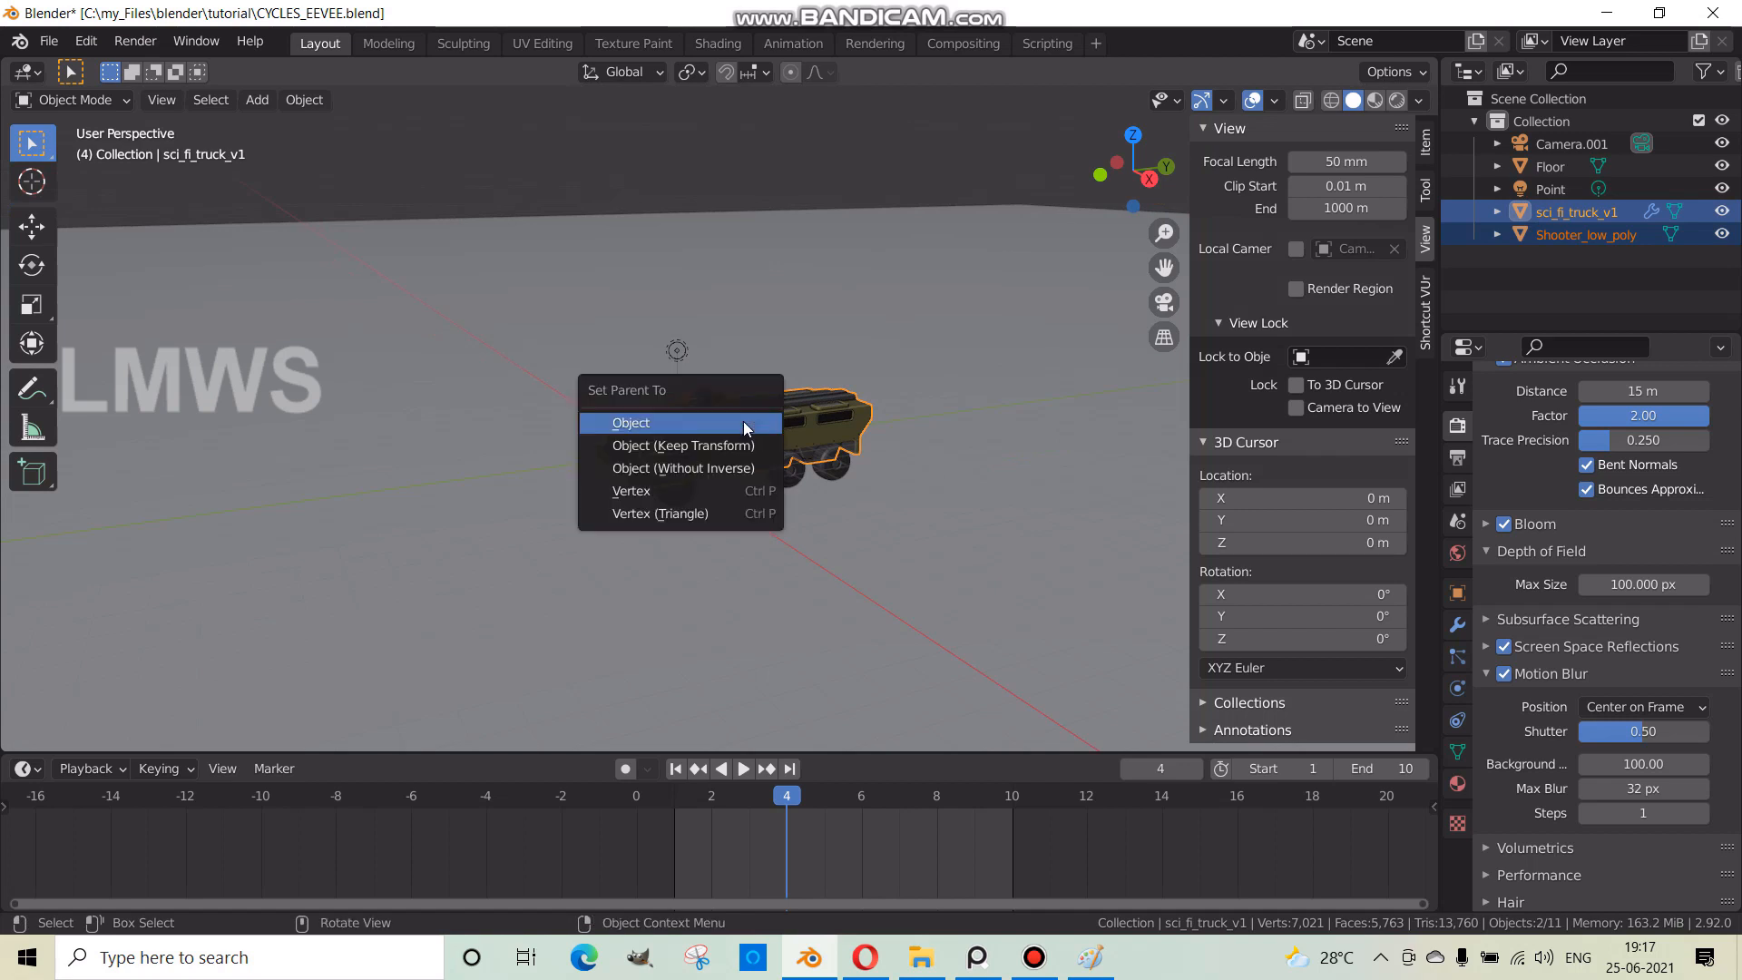
click(720, 453)
middle_drag(720, 456, 713, 476)
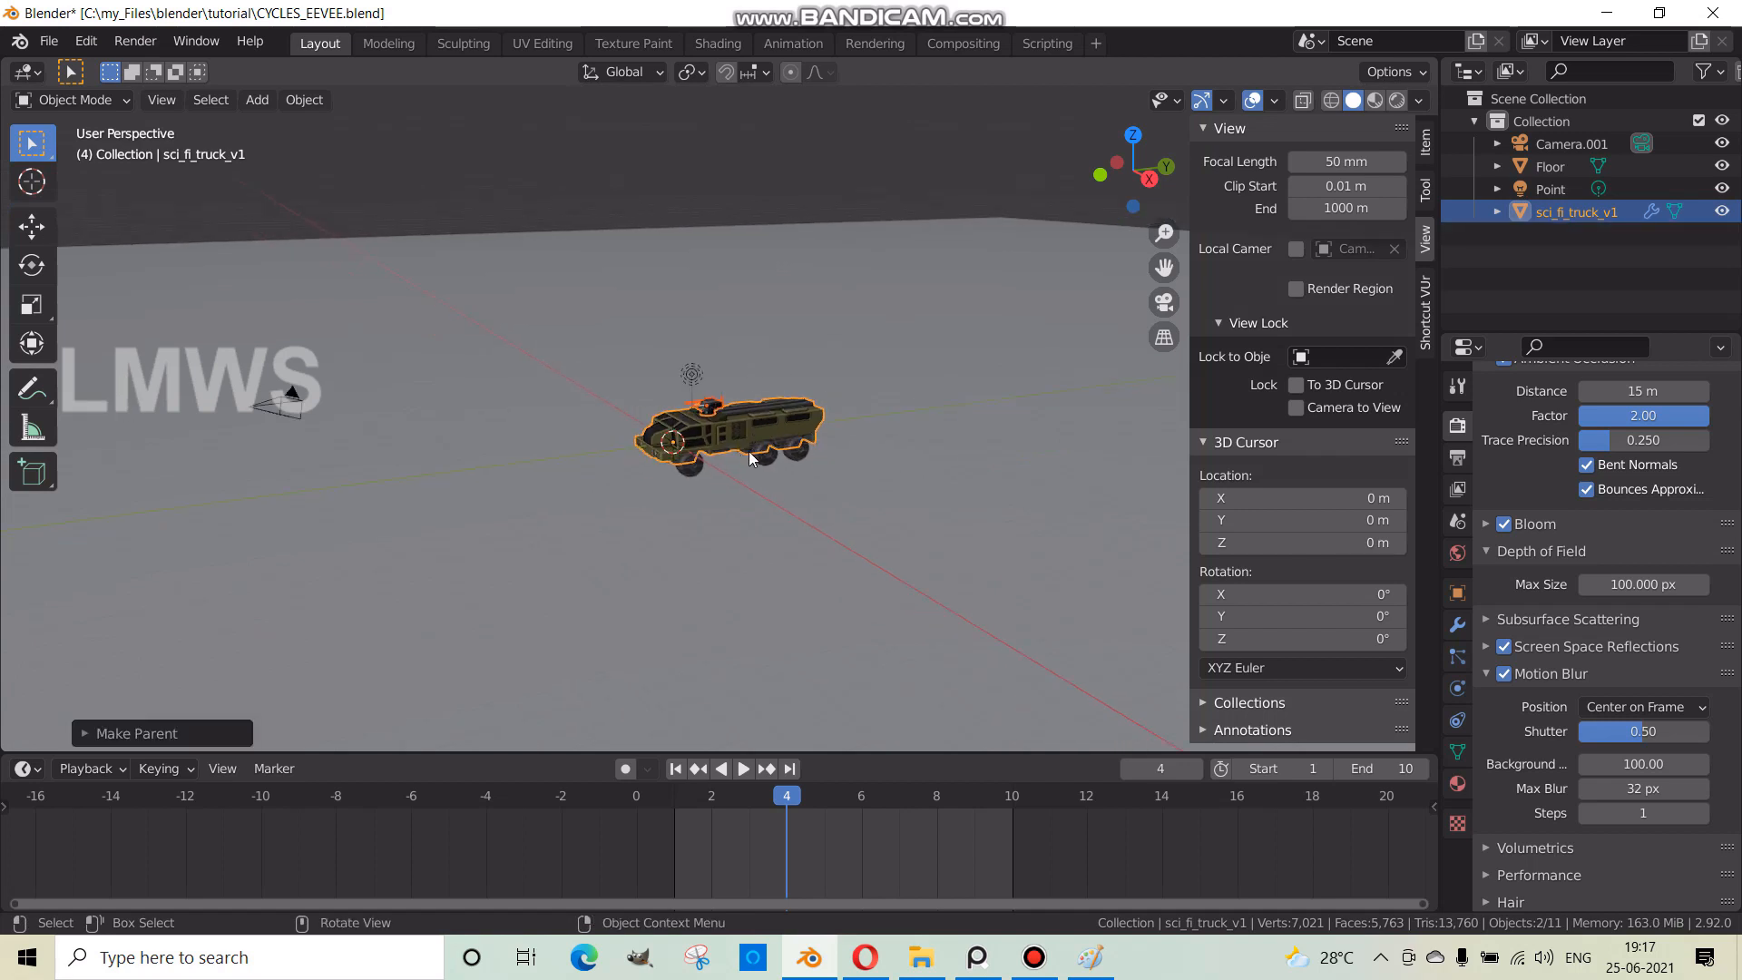
scroll(720, 444, down, 1)
key(g)
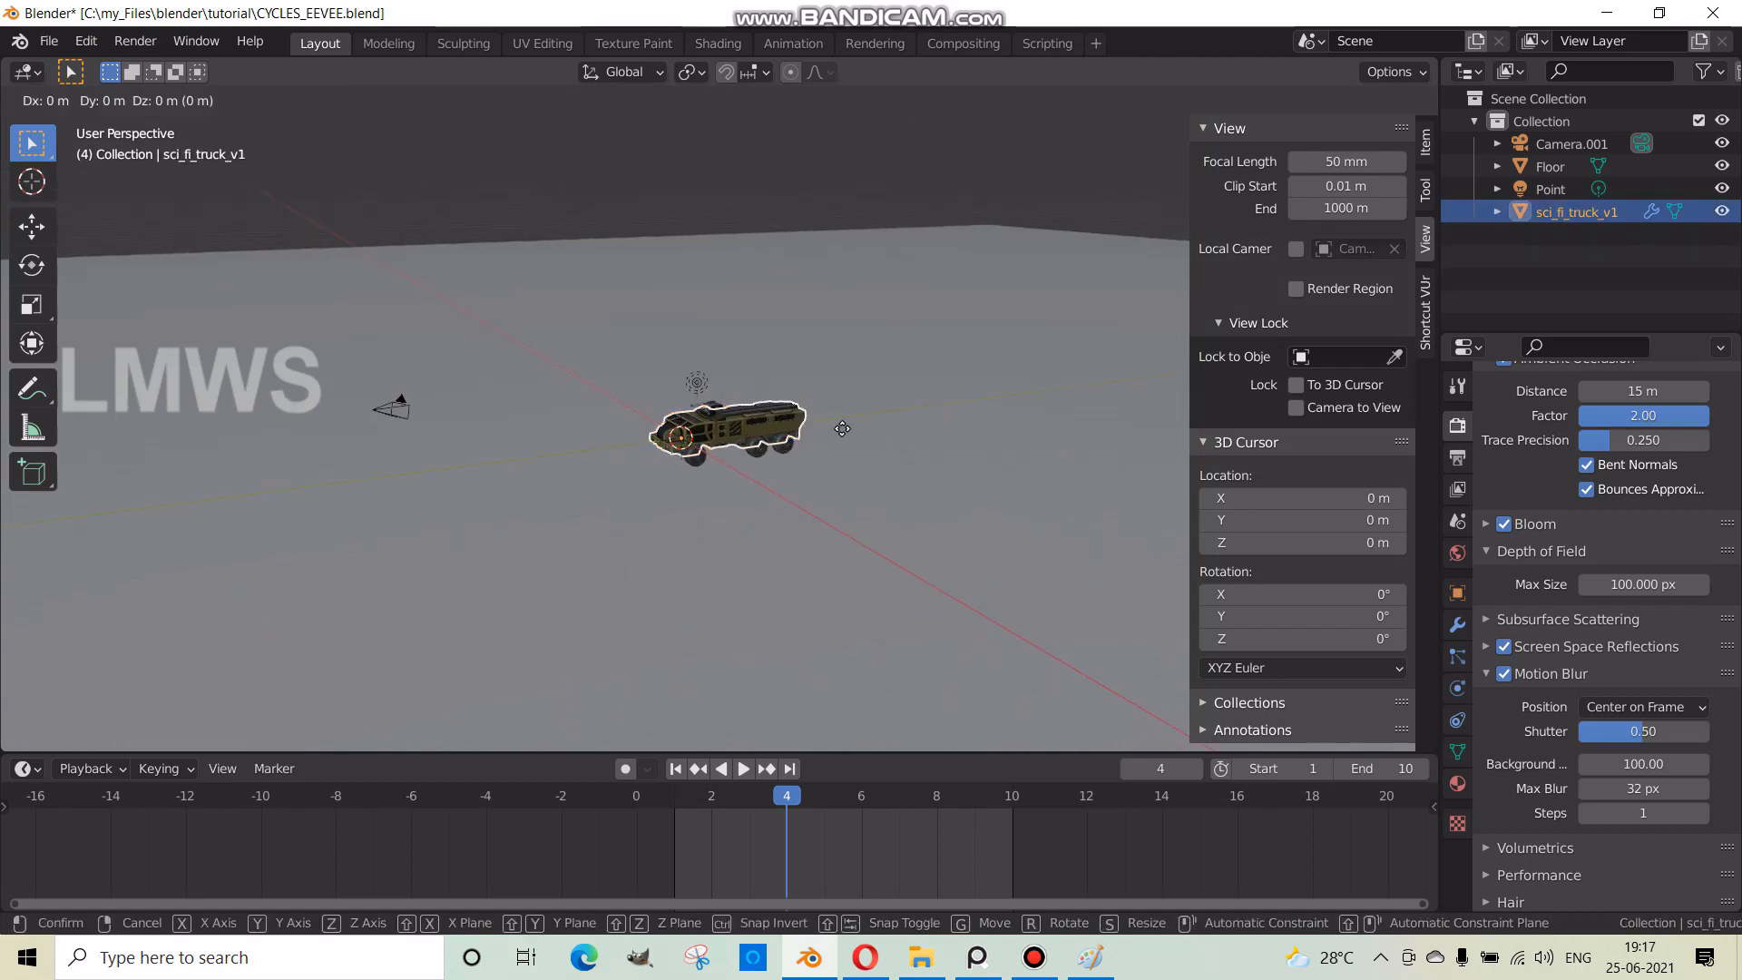
key(y)
right_click(1007, 405)
- Go to frame 1 and extend the timeline's end frame to 250
drag(619, 815, 683, 773)
scroll(744, 526, down, 1)
scroll(792, 874, down, 4)
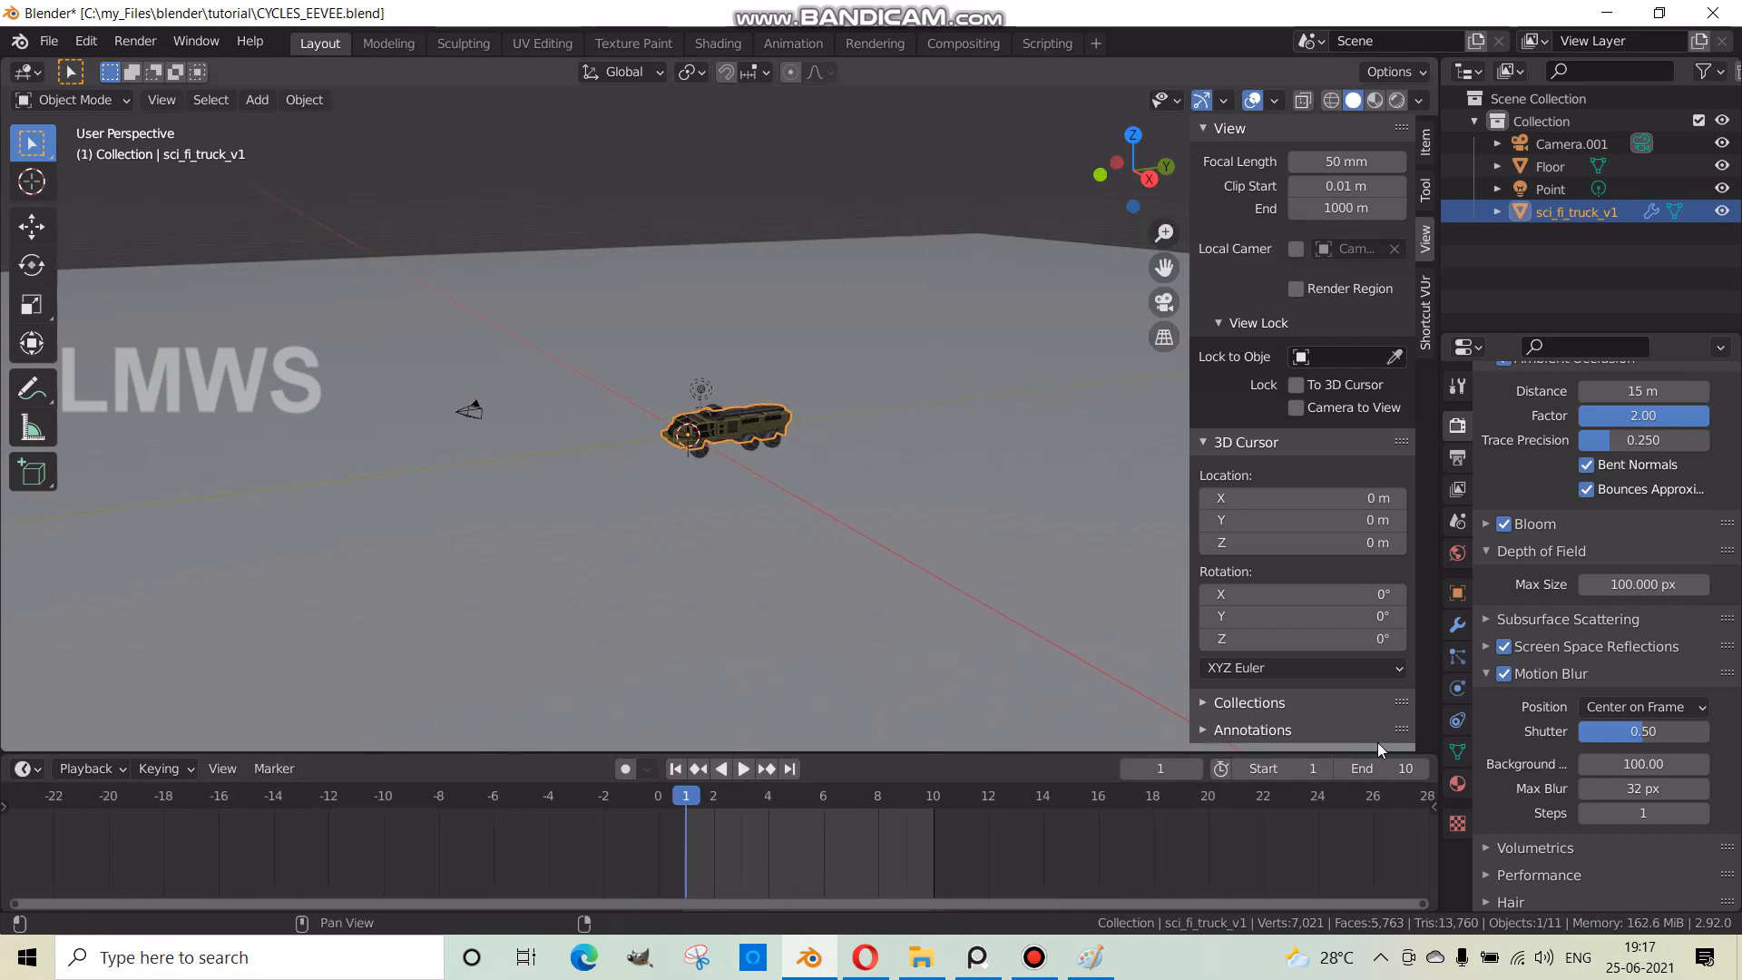
double_click(1377, 768)
text(250)
key(Return)
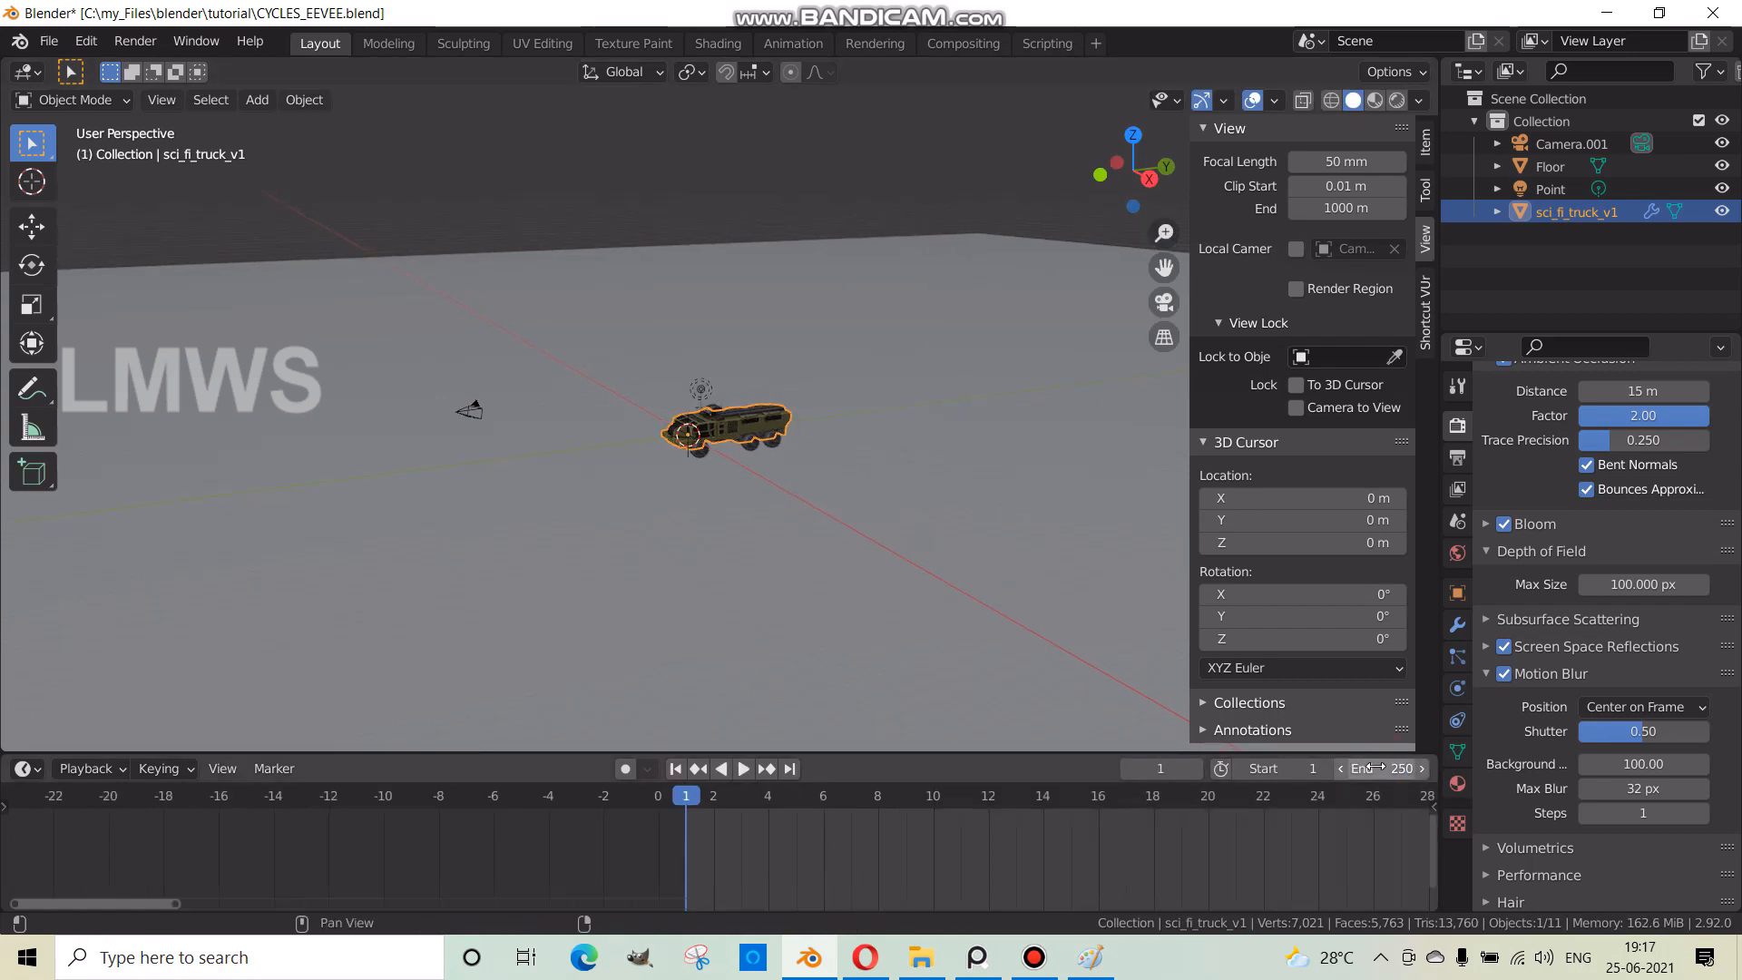
middle_drag(1219, 856, 697, 899)
scroll(802, 591, down, 2)
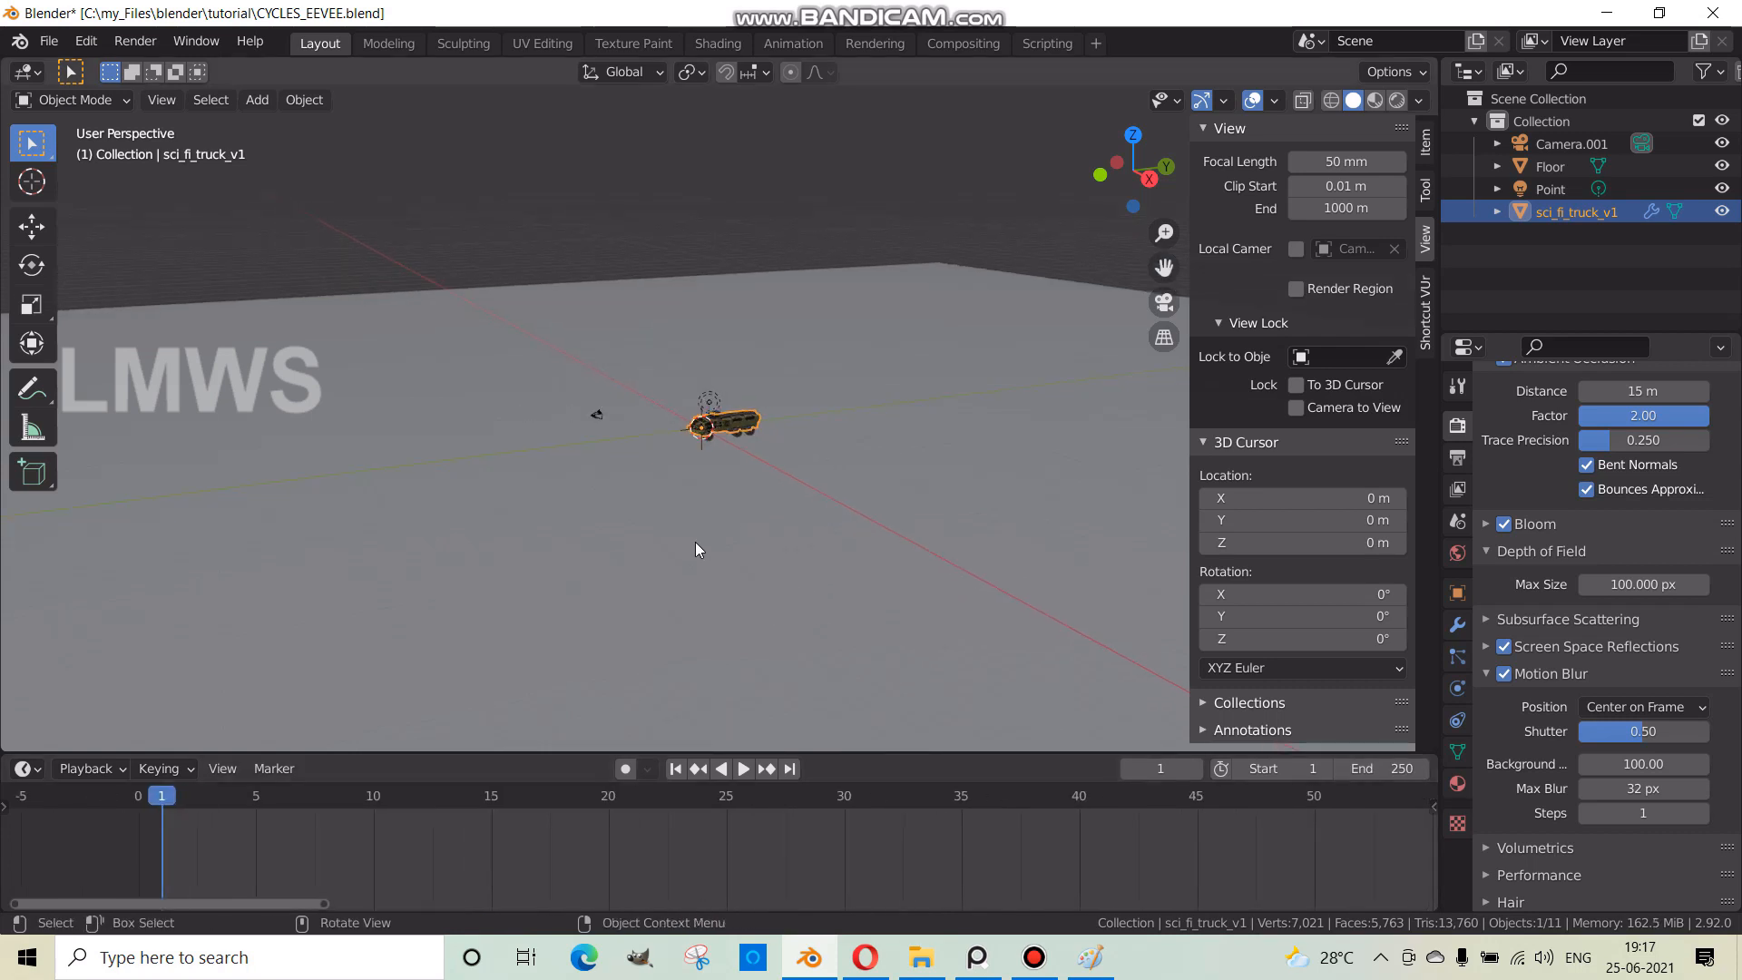
- Move the truck along the Y axis to the far side of the floor and keyframe its location at frame 1
key(g)
key(y)
click(983, 506)
key(i)
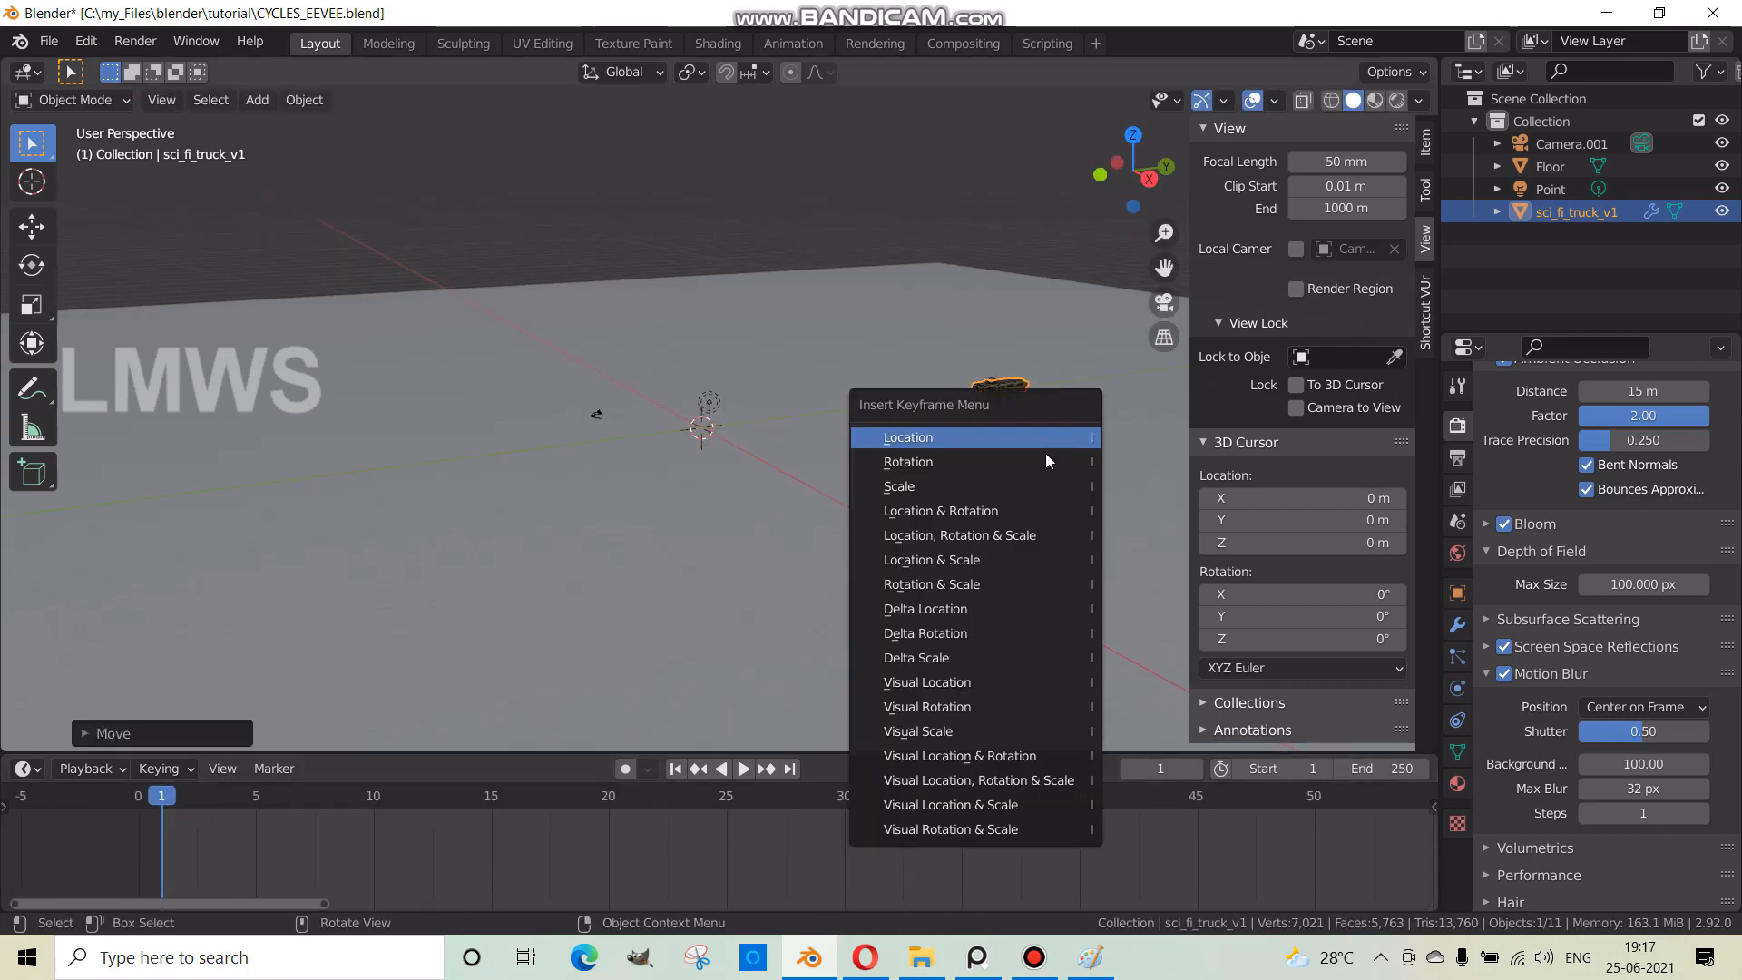
click(986, 440)
- At frame 100, move the truck along the Y axis past the origin to the opposite side and keyframe its location
scroll(947, 858, down, 6)
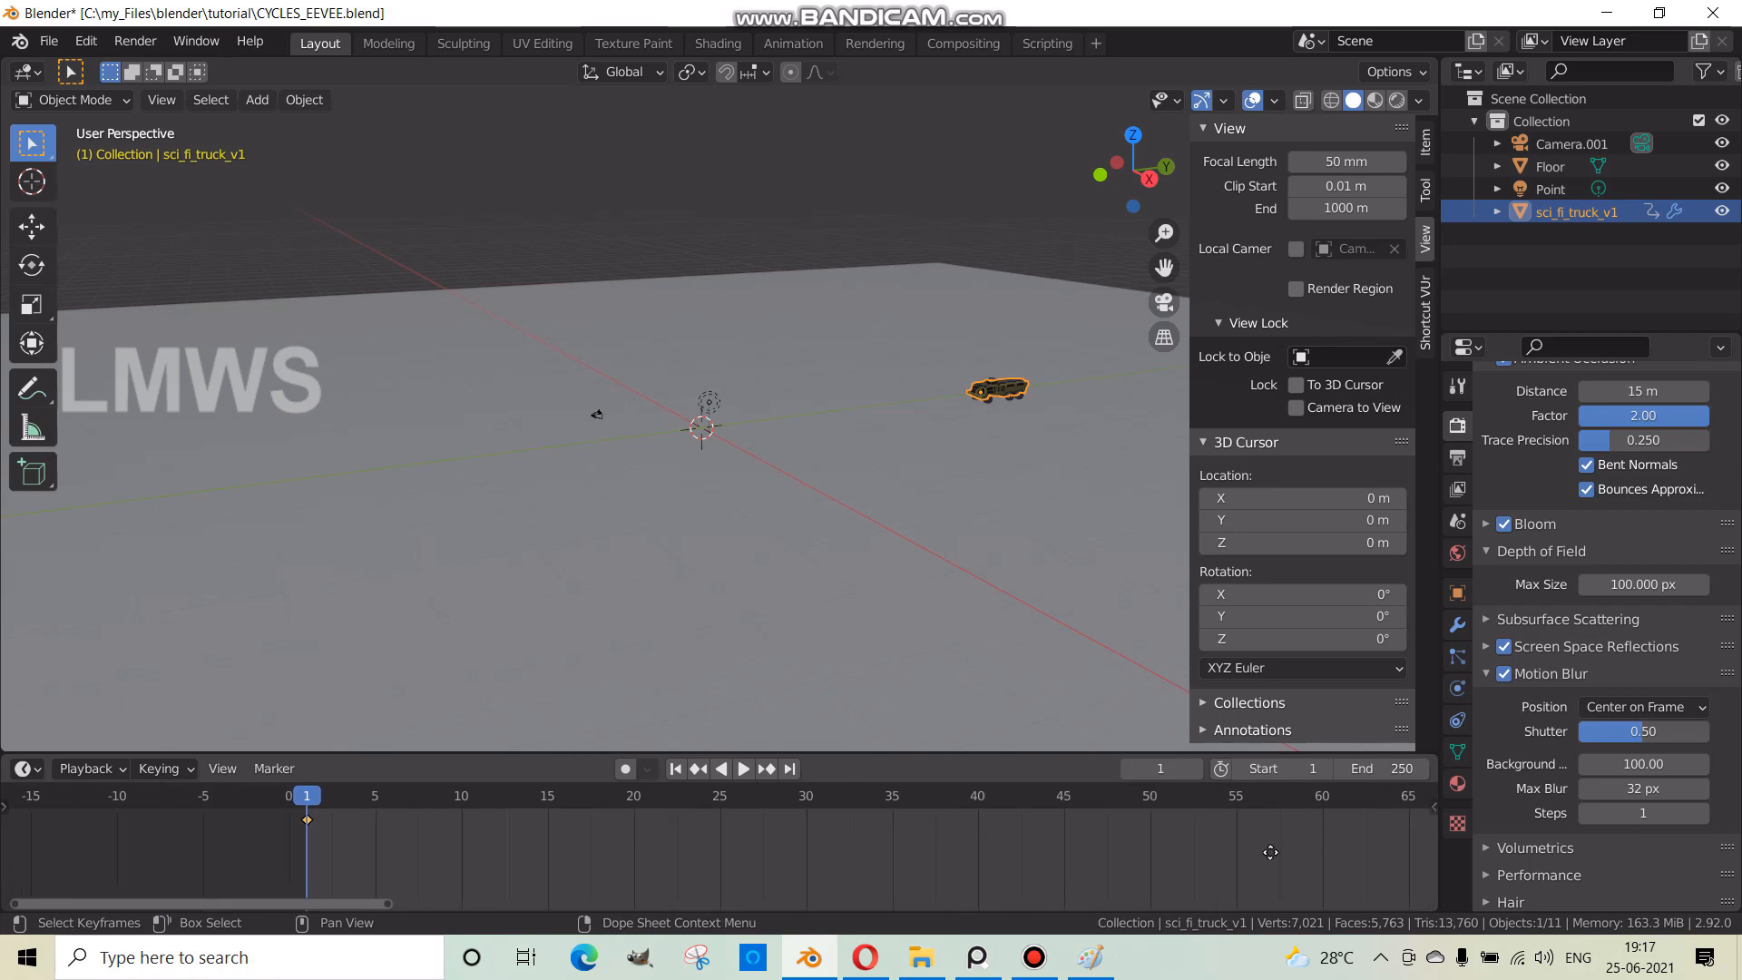
scroll(948, 858, down, 4)
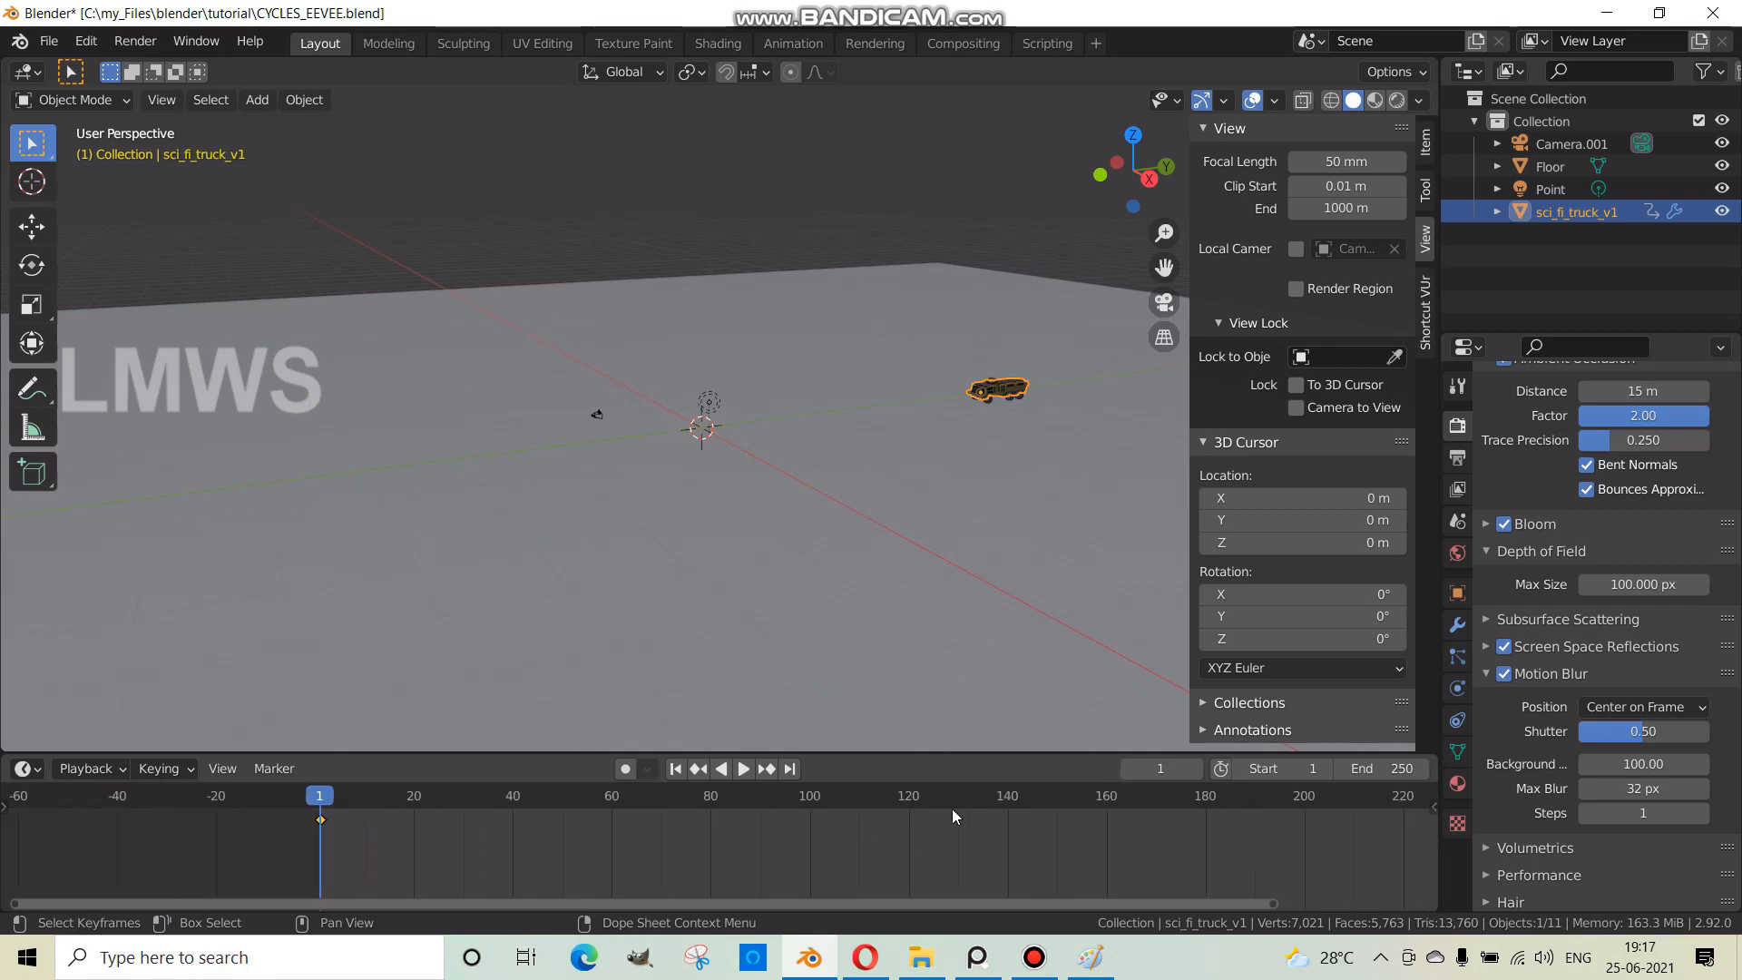
click(737, 798)
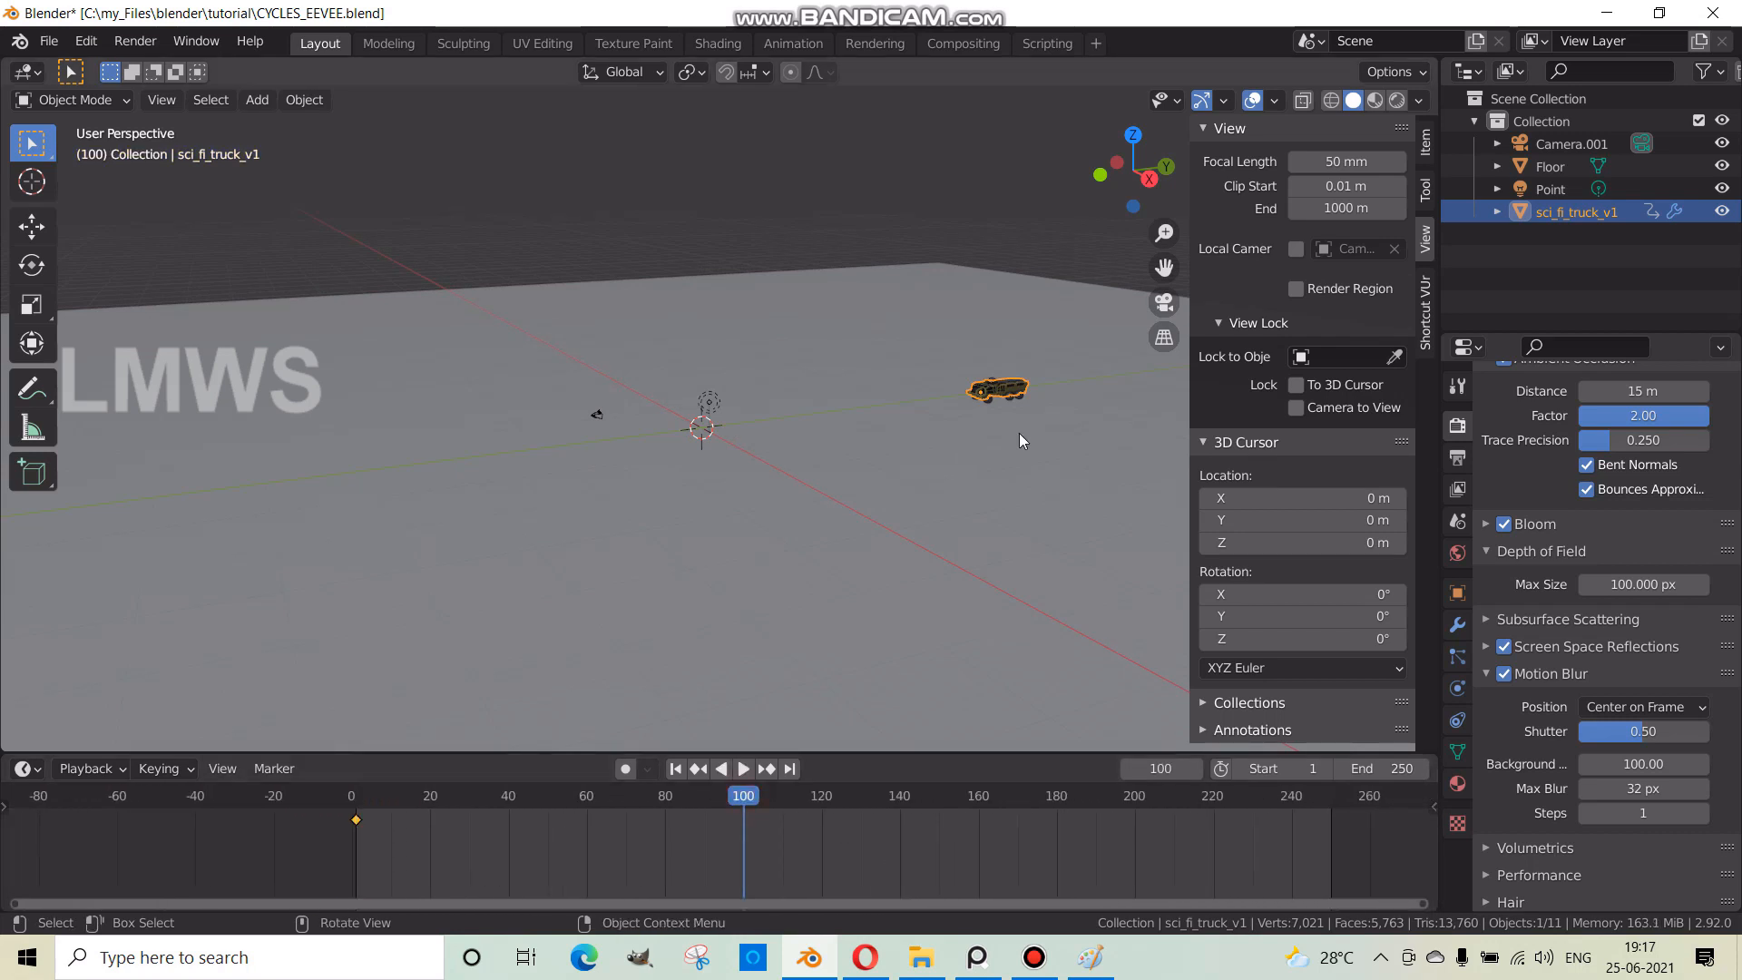
key(g)
key(y)
click(526, 526)
key(i)
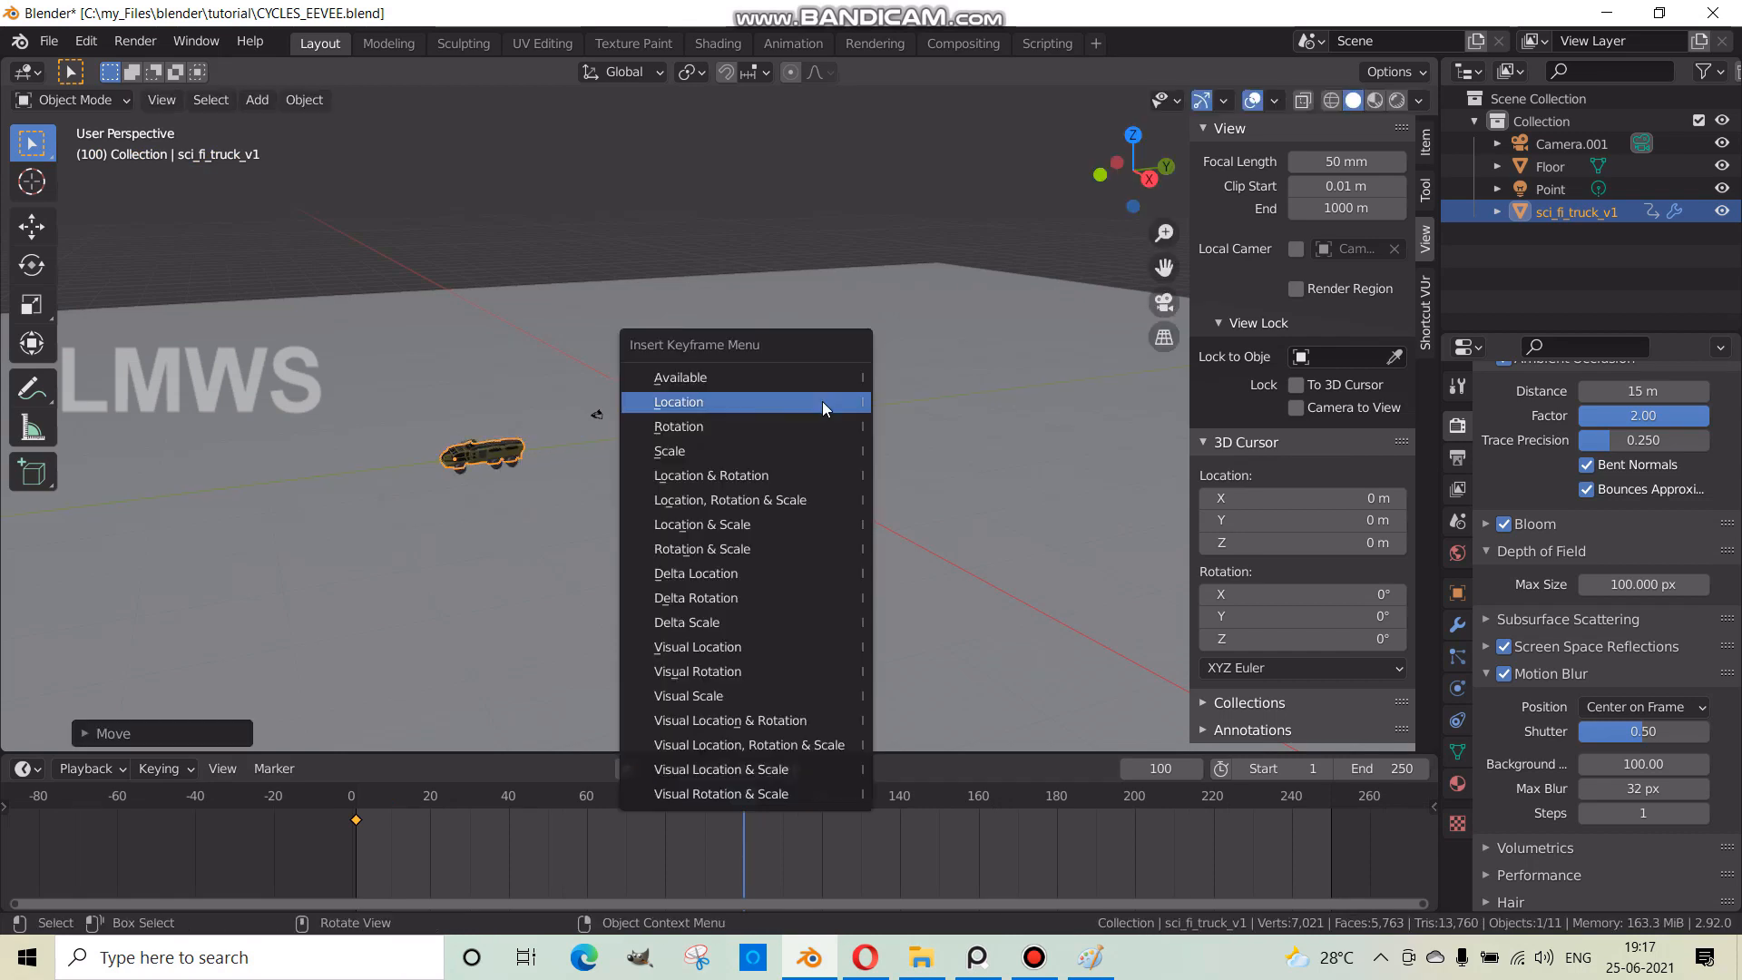
click(717, 401)
- Briefly play the truck's movement from the start of the timeline
key(shift+Left)
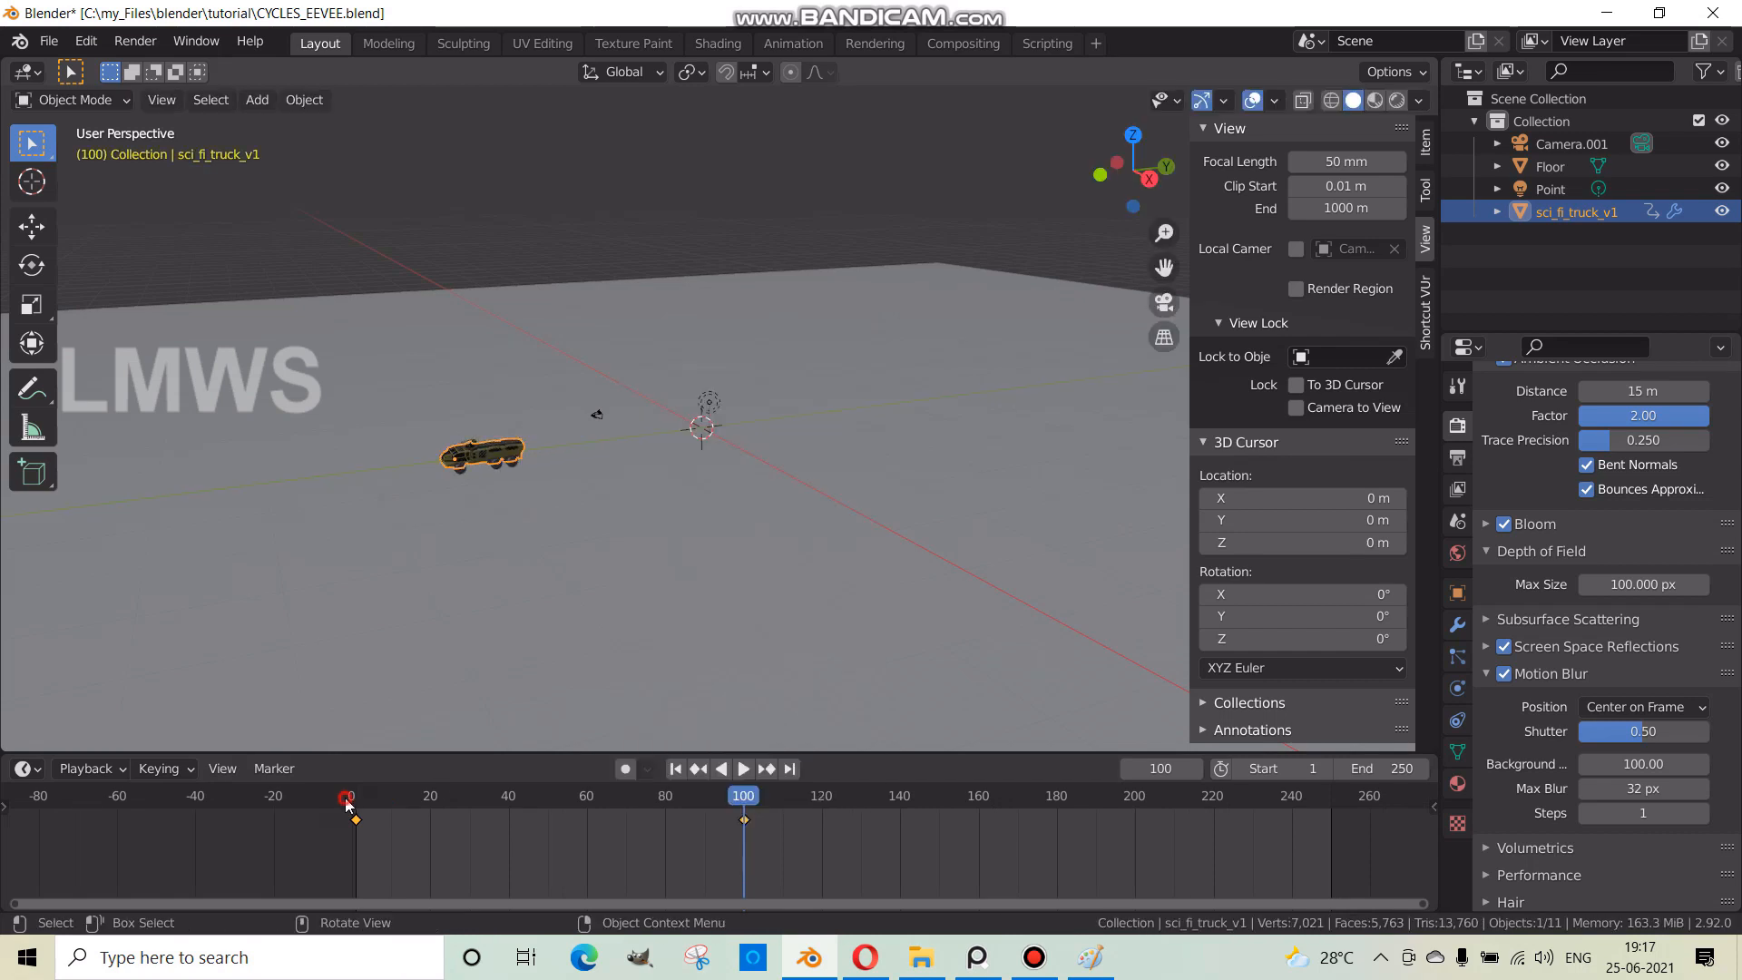
key(space)
key(space)
- Set the timeline's end frame to 100
click(1370, 769)
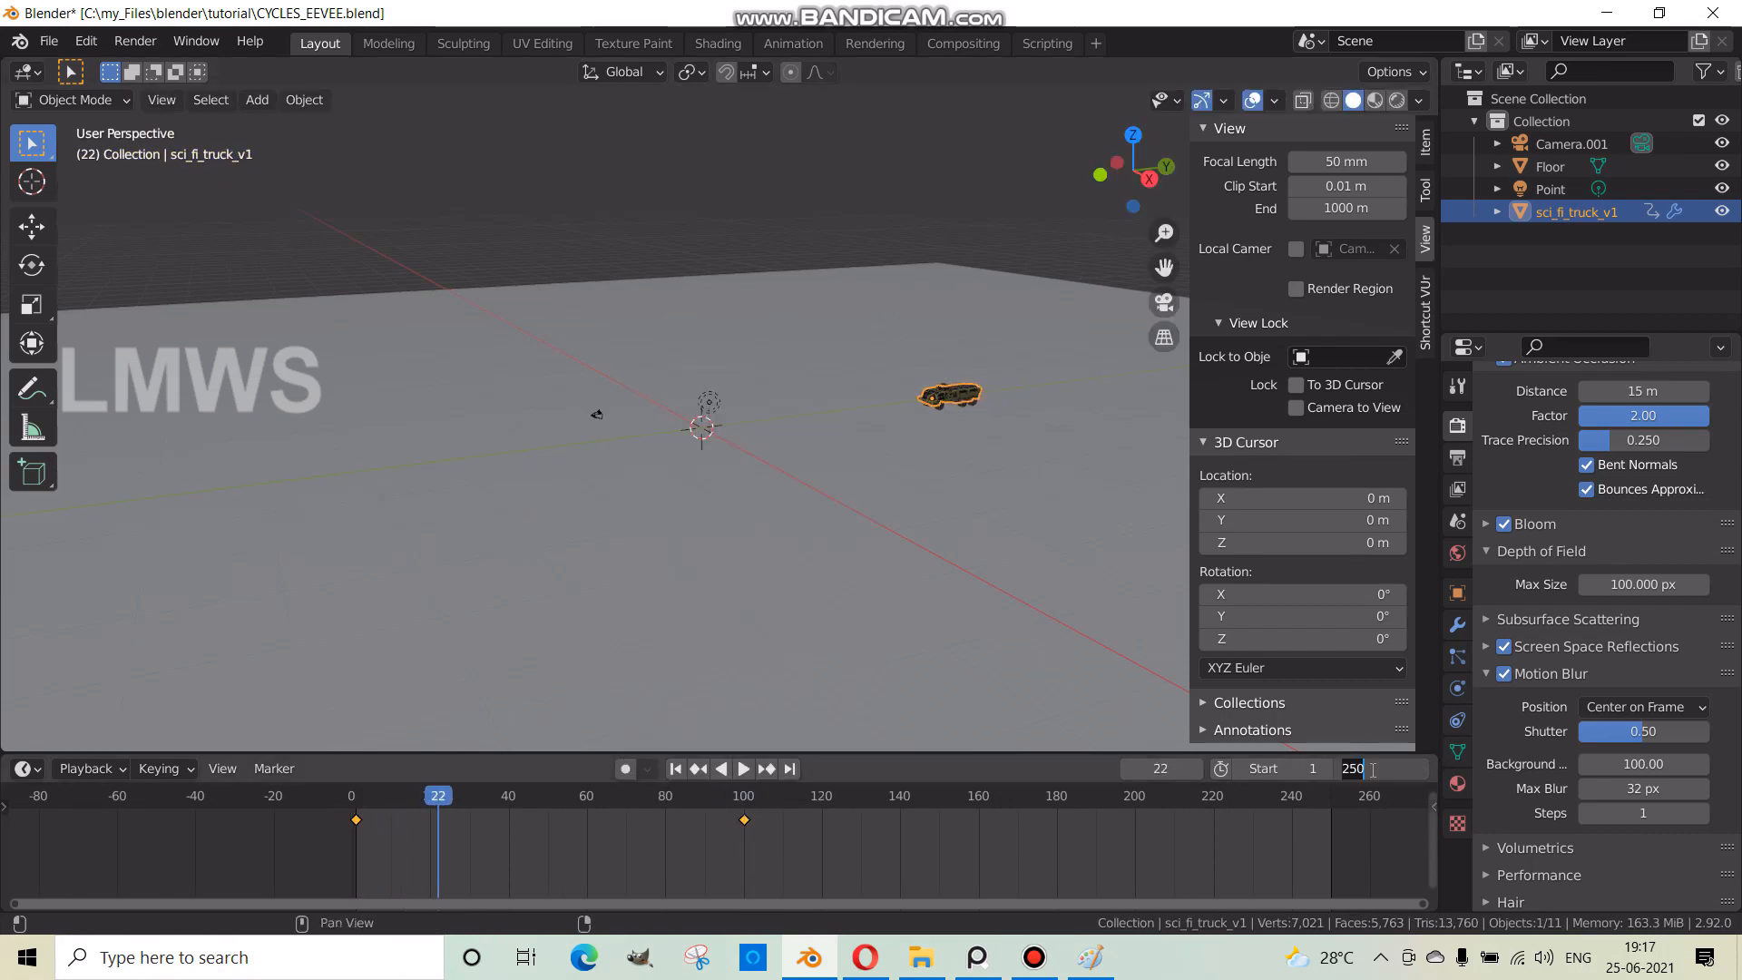
text(10)
key(Return)
click(1370, 768)
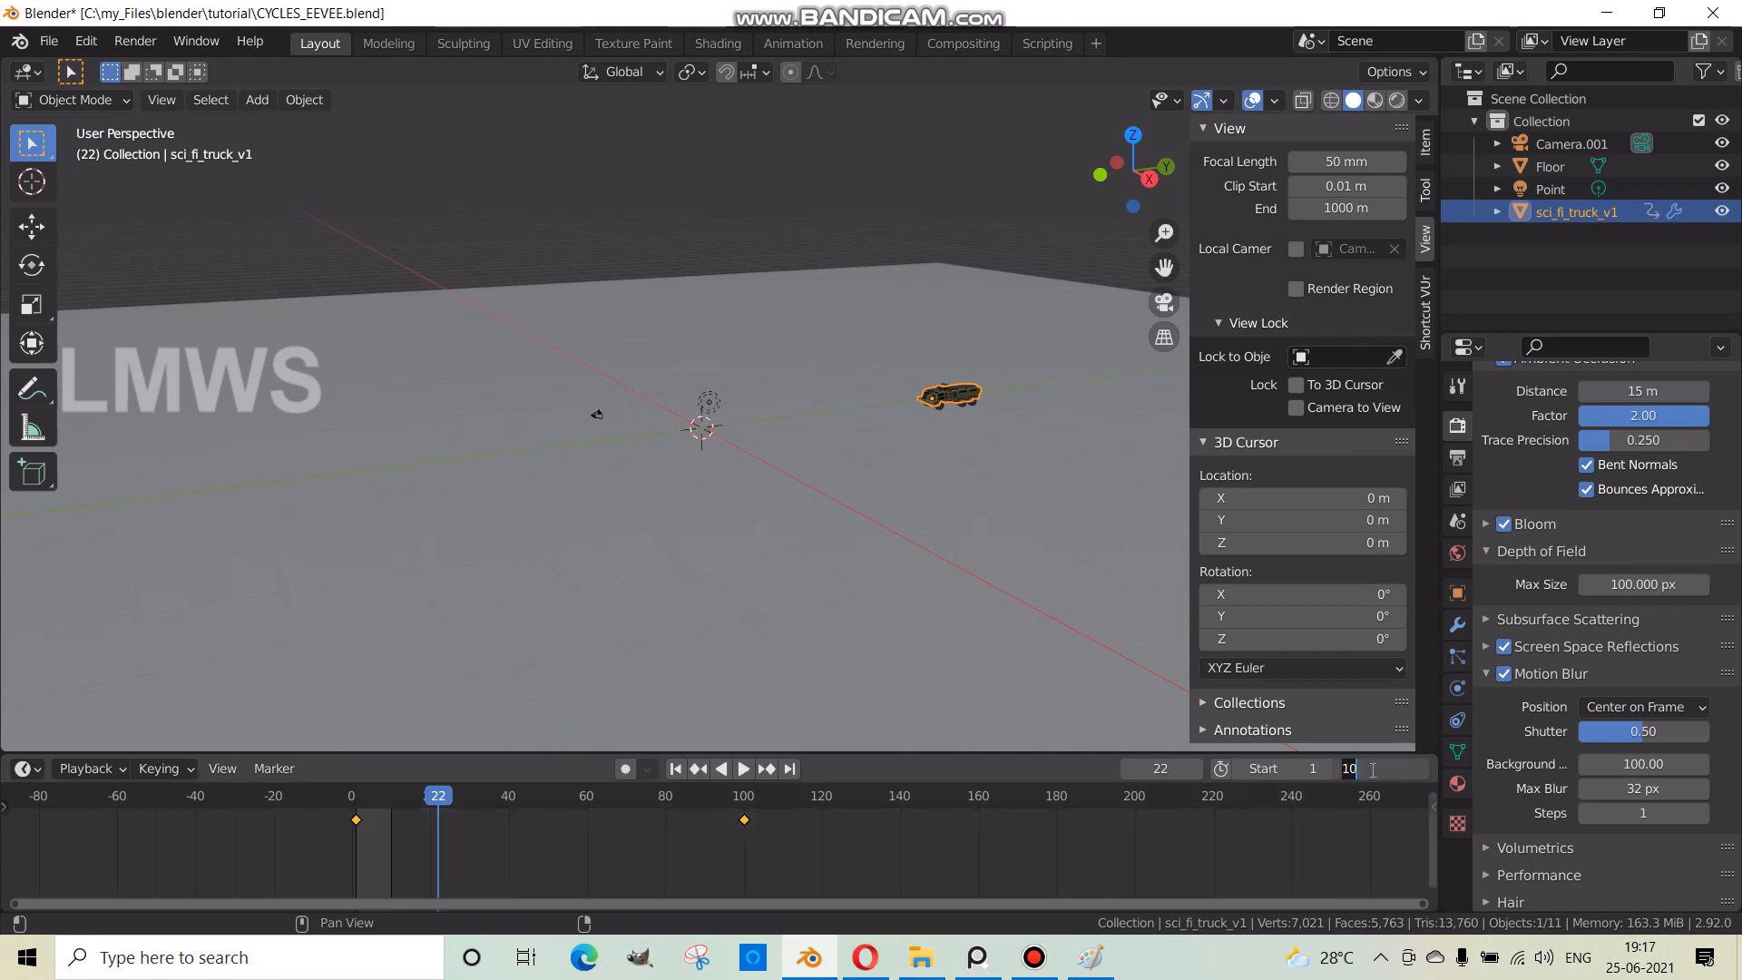
text(100)
key(Return)
- Play the animation through the camera view, stop it at frame 58 and save the file
key(space)
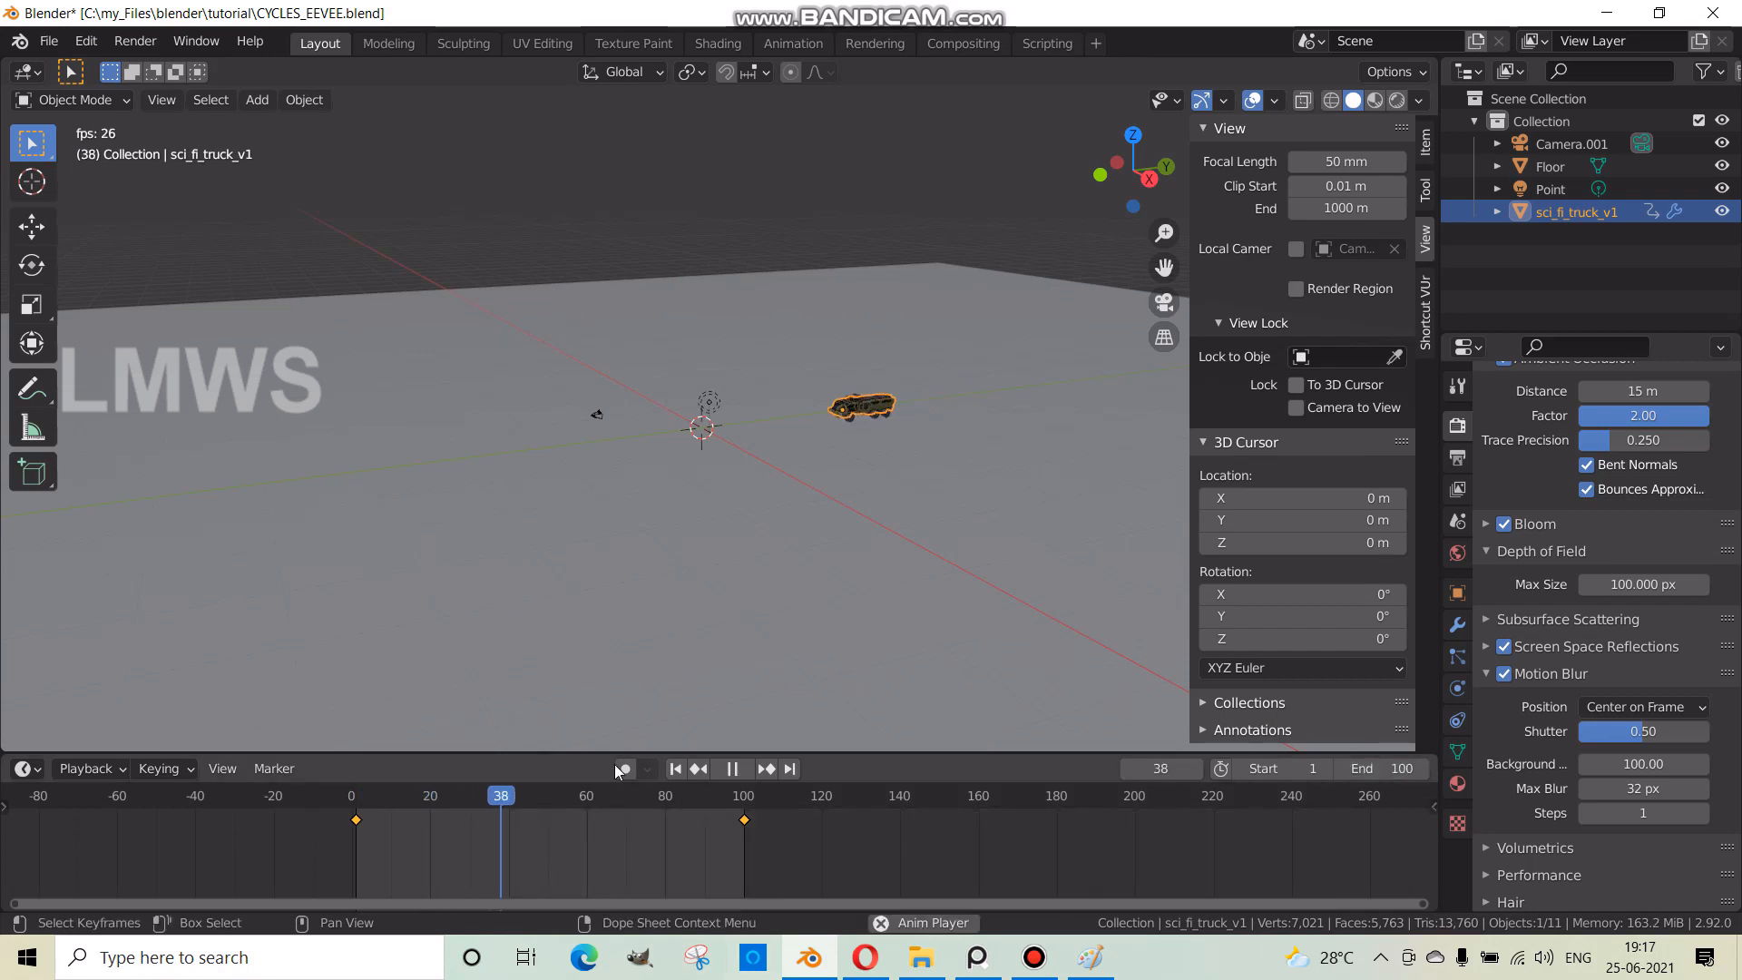
key(KP_0)
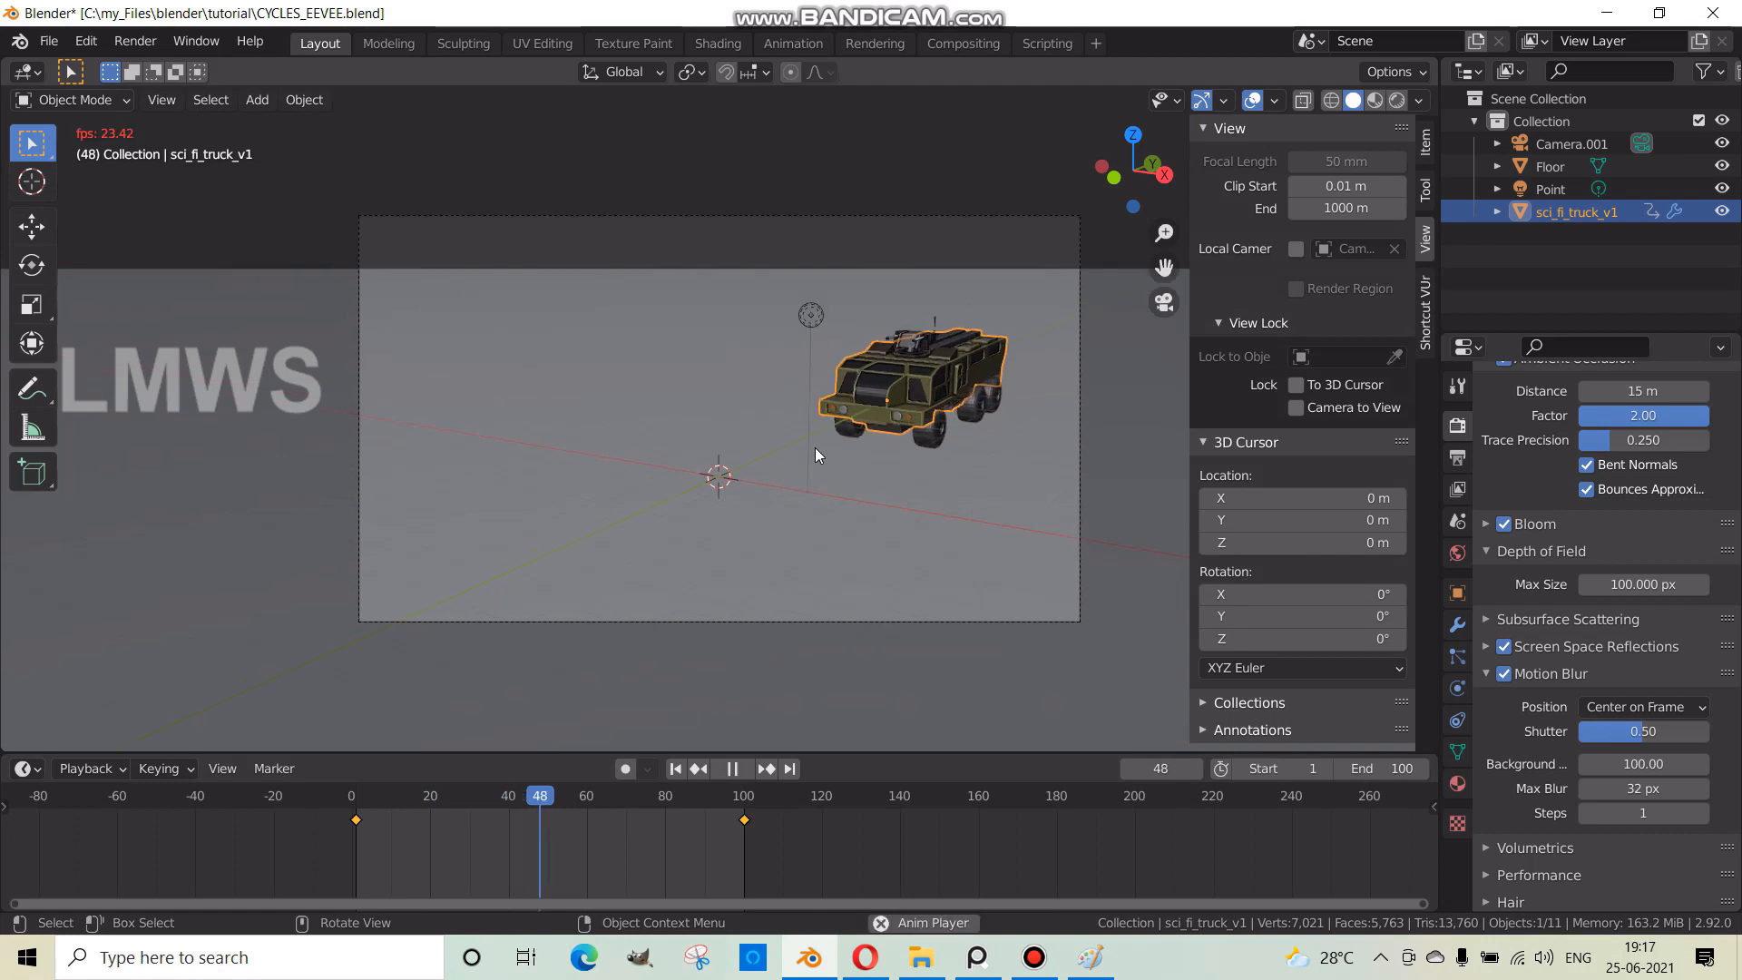
key(space)
key(ctrl+s)
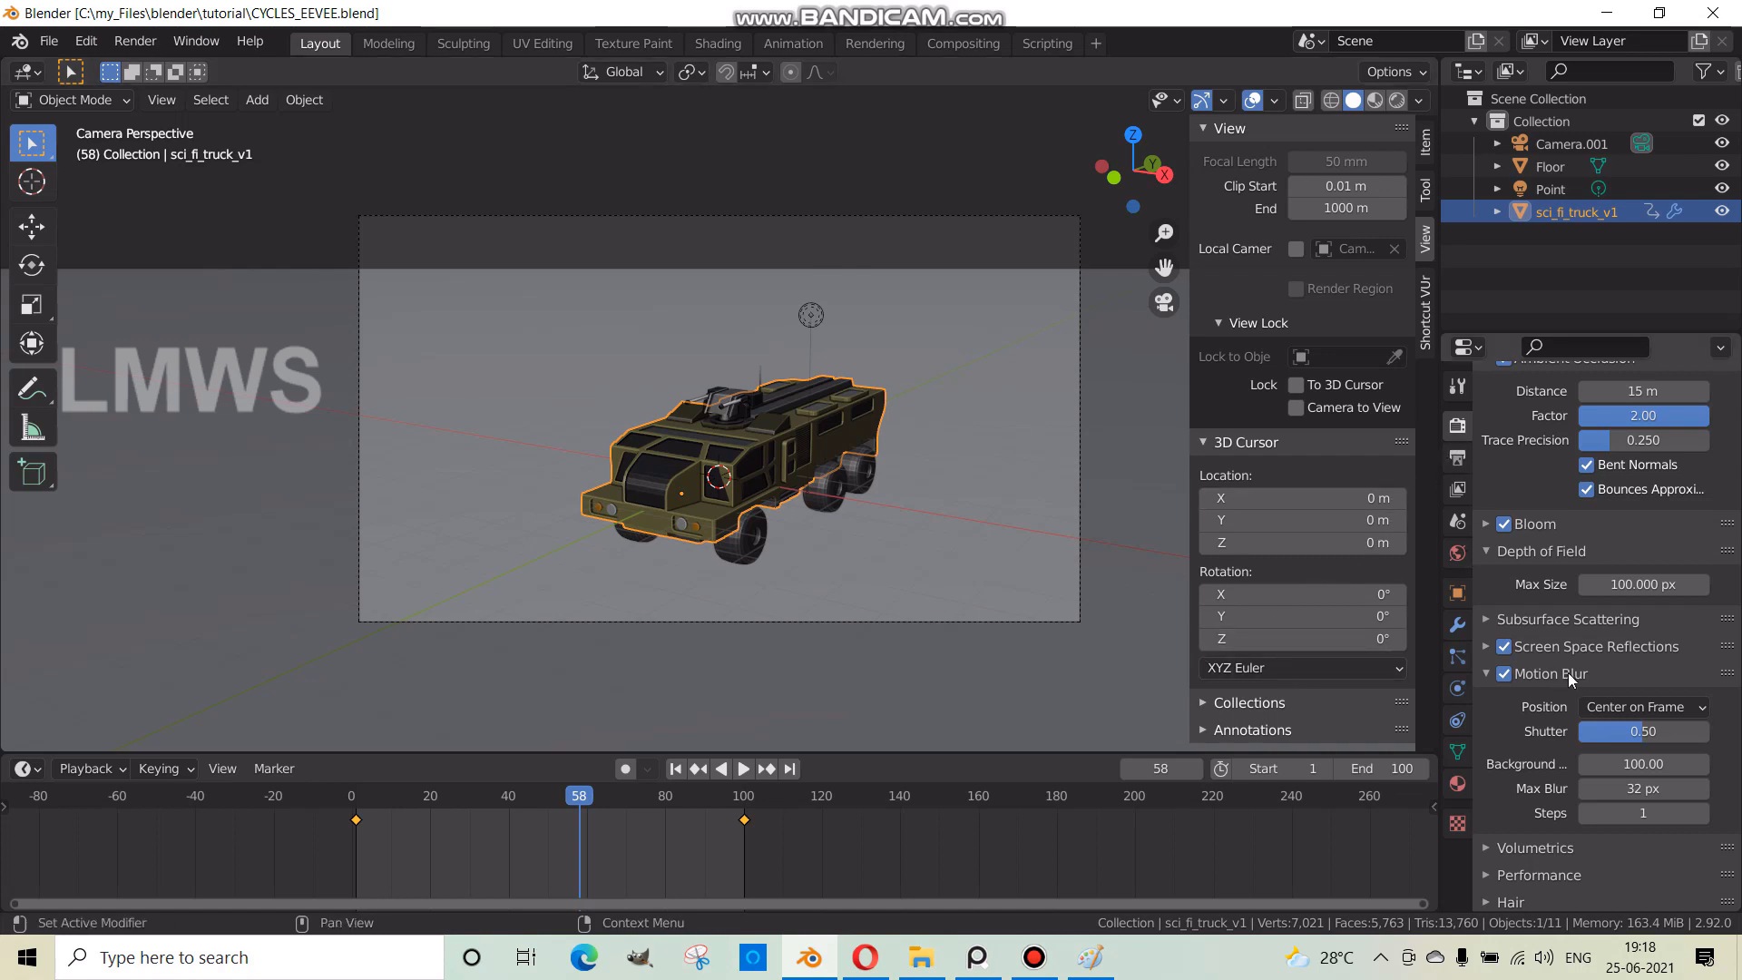
- Collapse the Depth of Field render settings
scroll(1568, 672, up, 3)
click(1533, 633)
click(1533, 632)
click(1543, 660)
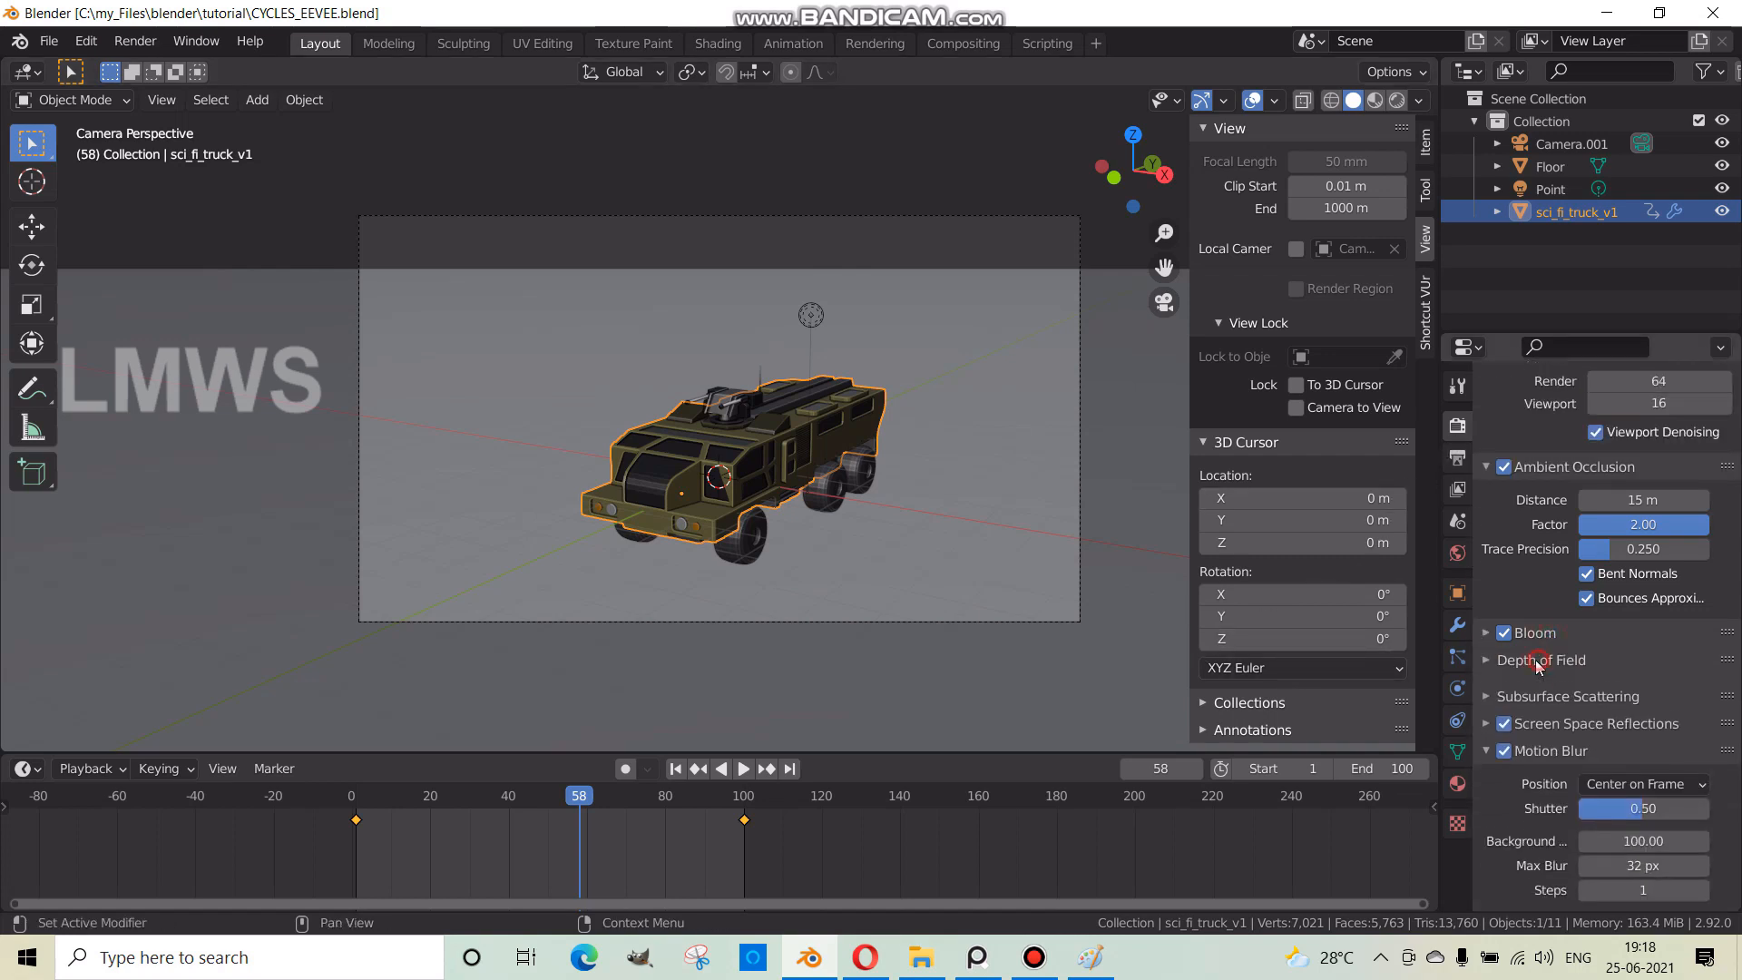
- Select the camera and replay the animation in camera view, stopping at frame 57
click(816, 217)
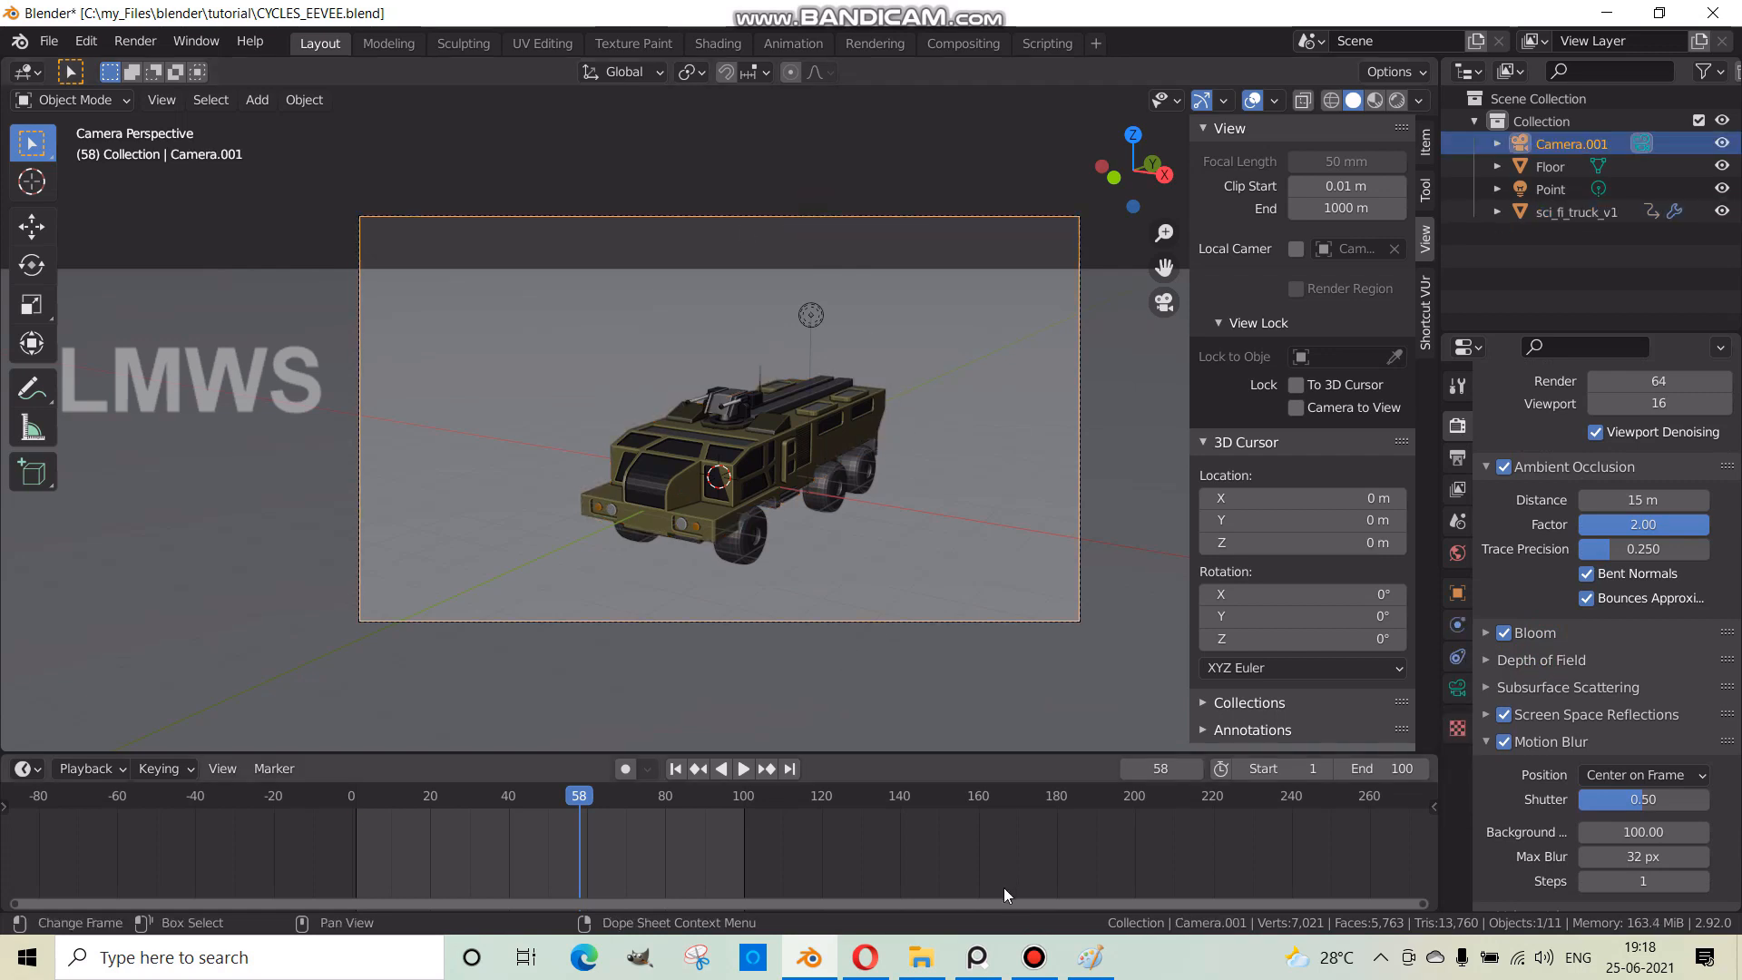
click(1031, 948)
click(1031, 948)
scroll(875, 488, down, 3)
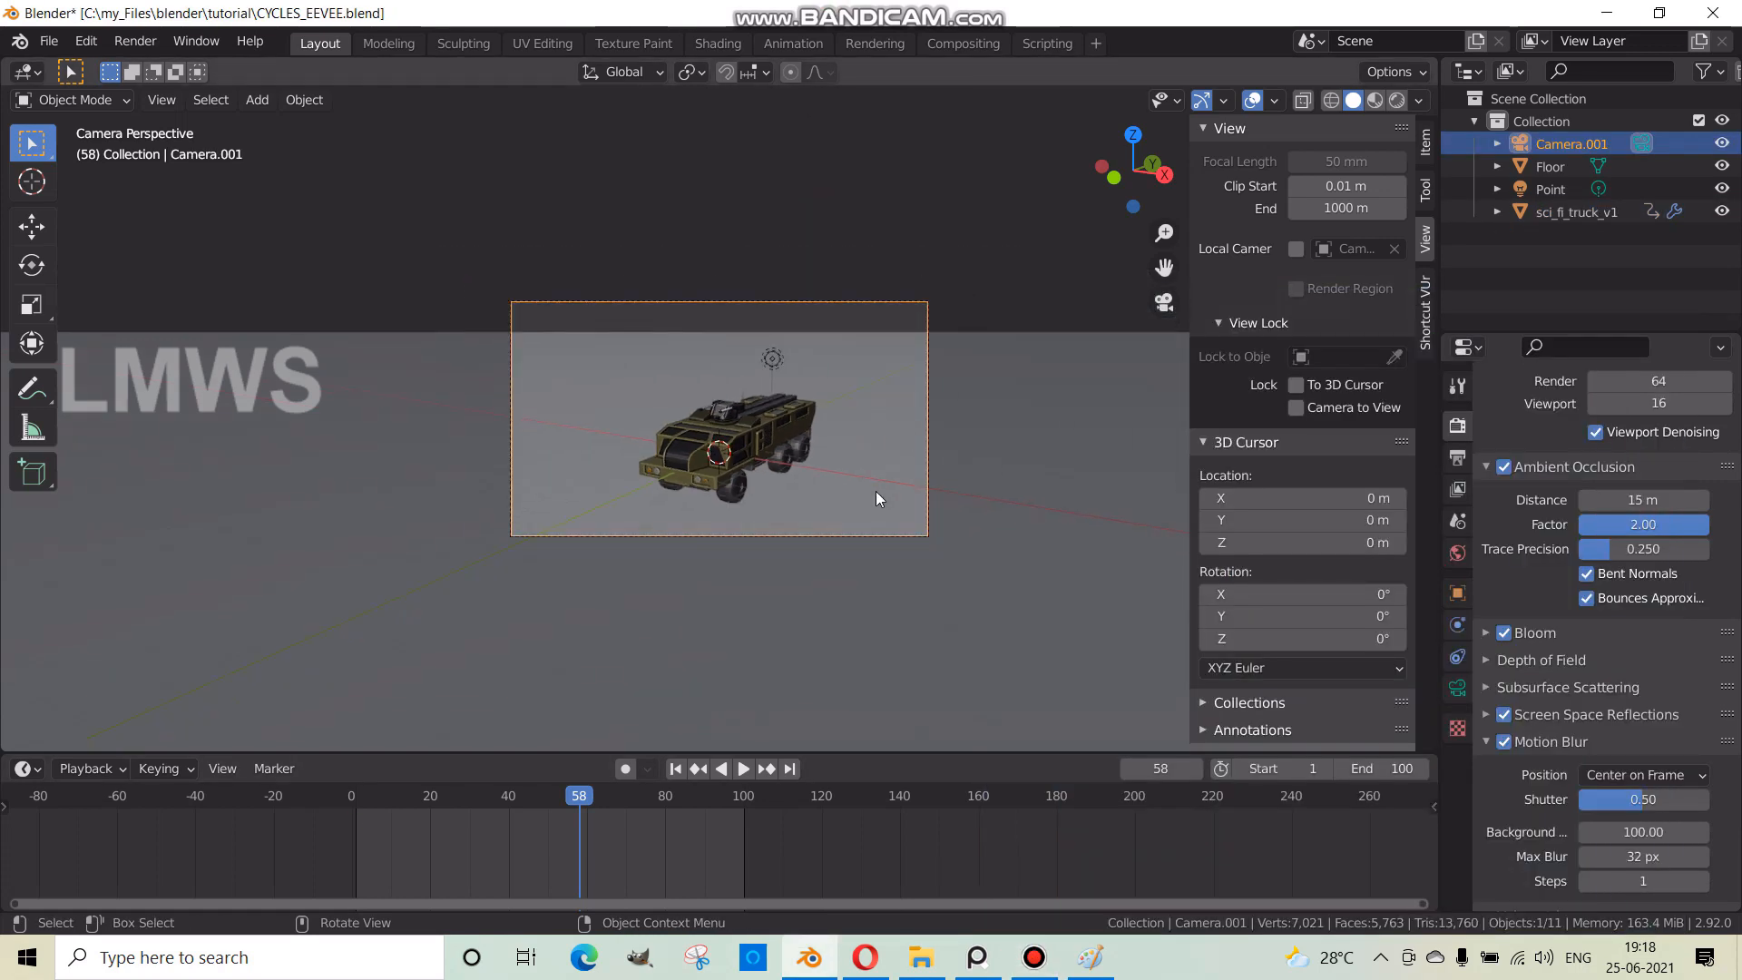
key(space)
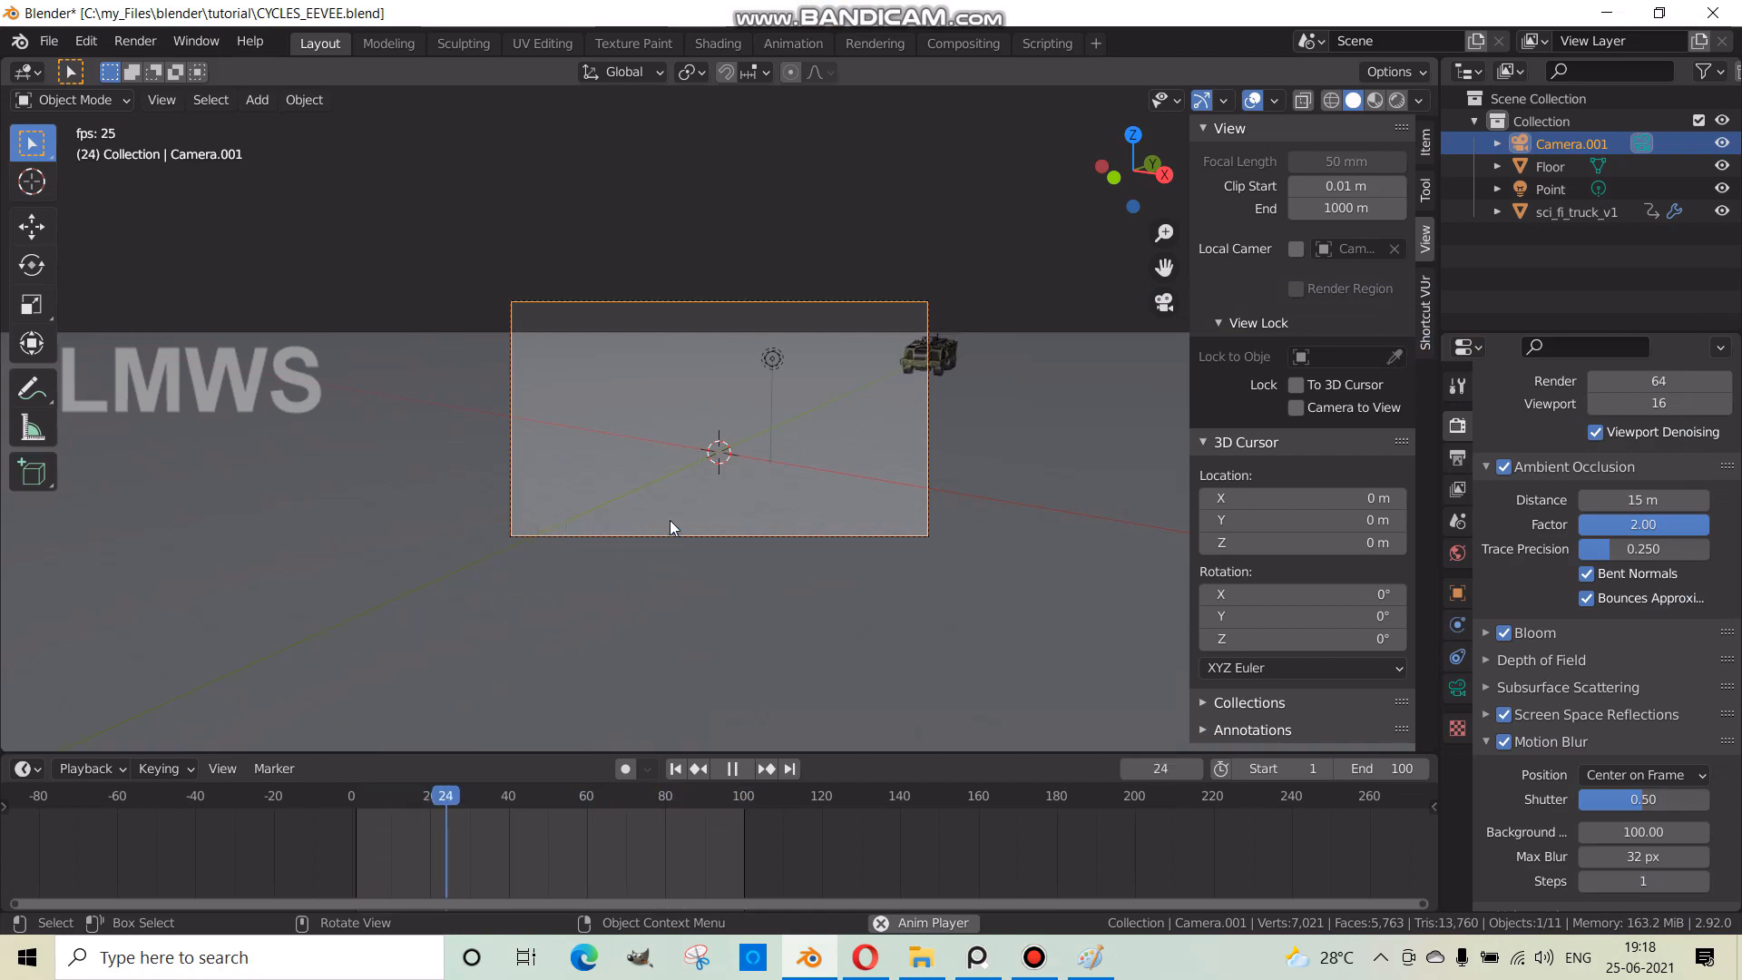
key(space)
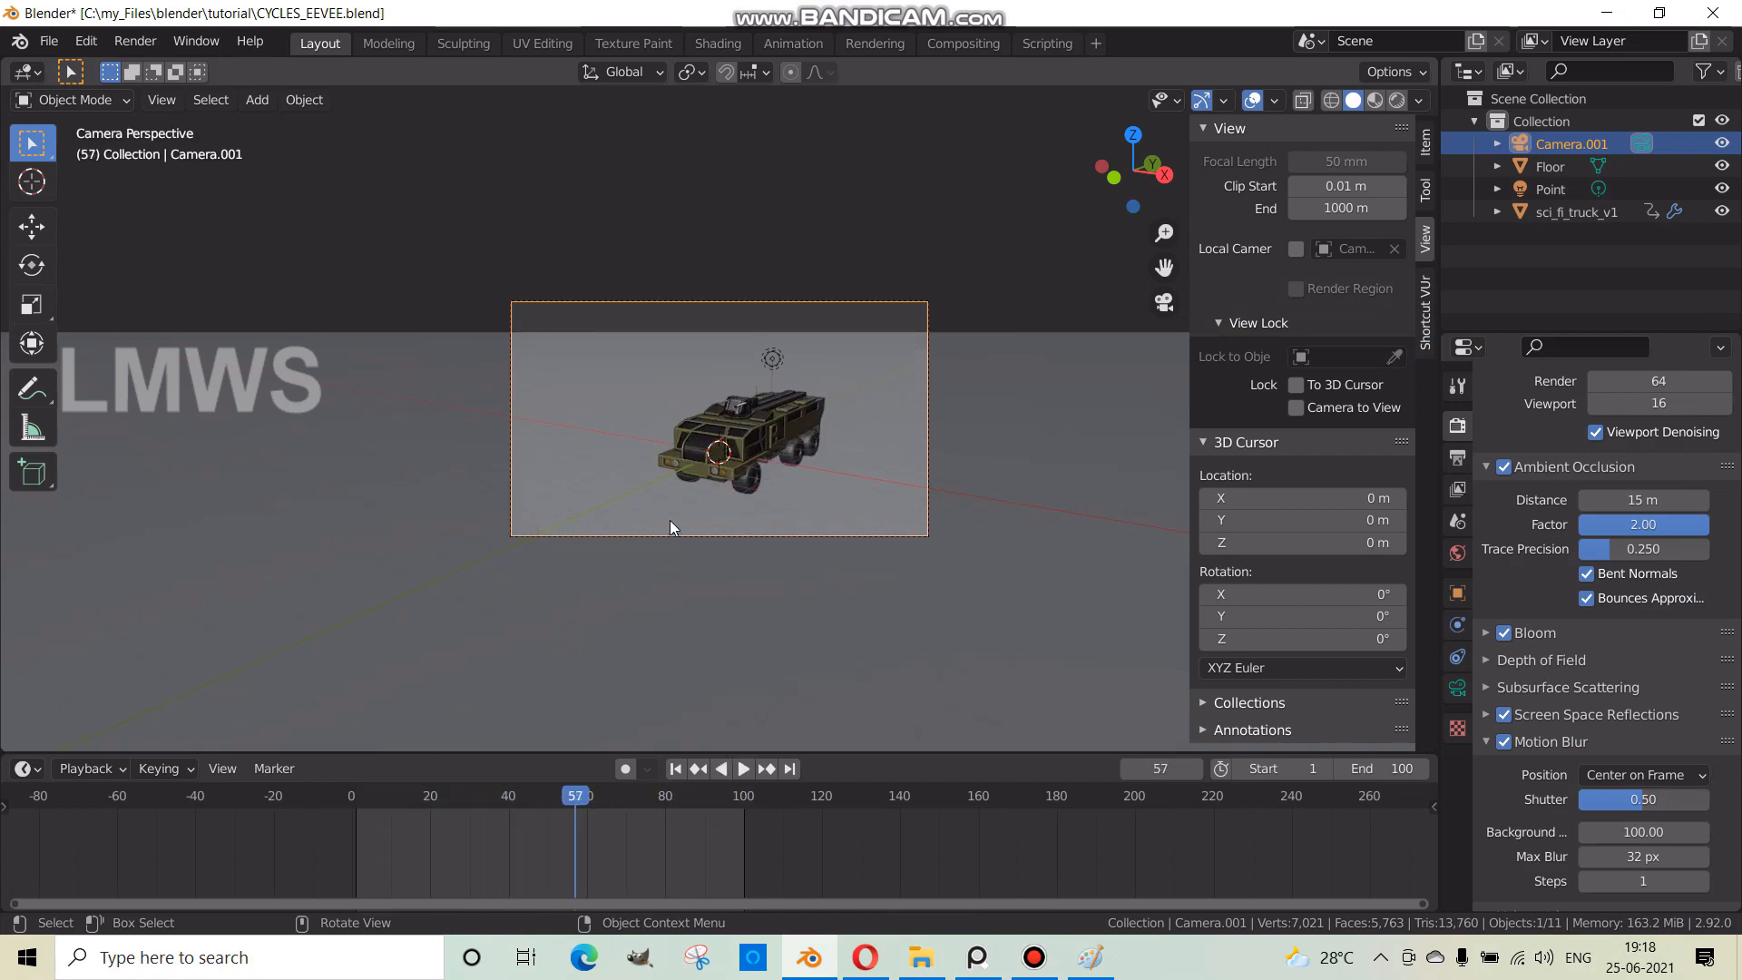
- Set the render resolution to 1280 × 720 px
click(1458, 458)
scroll(1535, 595, up, 2)
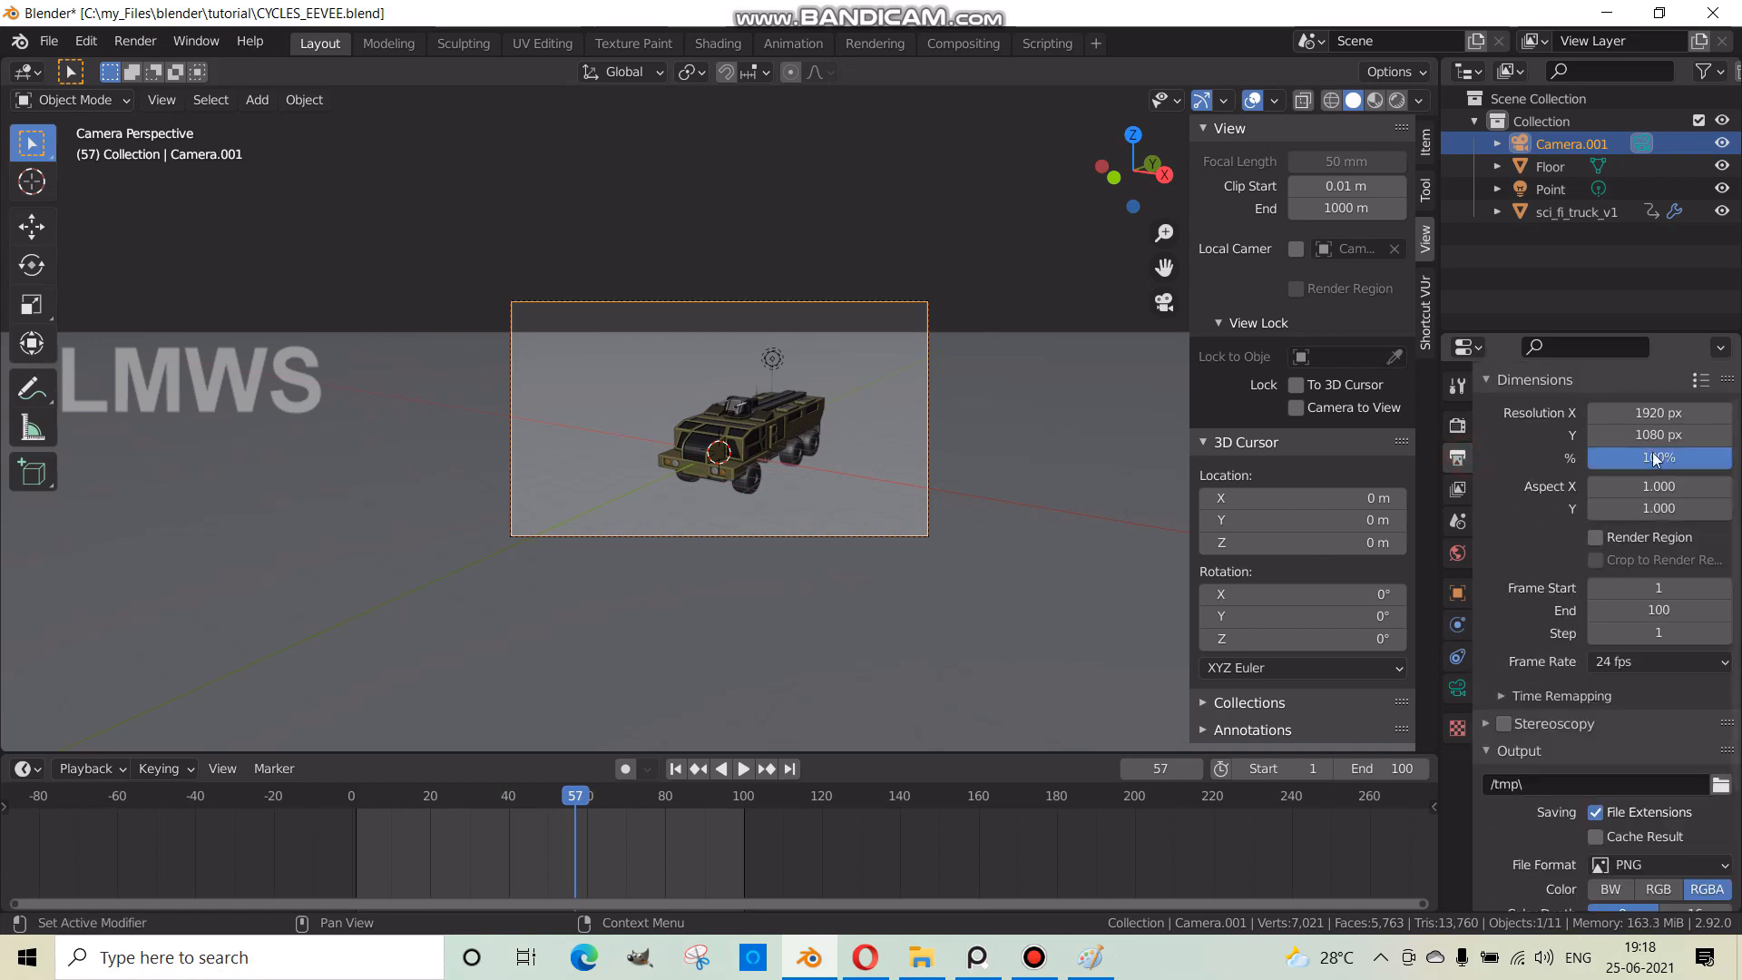
click(1662, 415)
text(1280)
key(Tab)
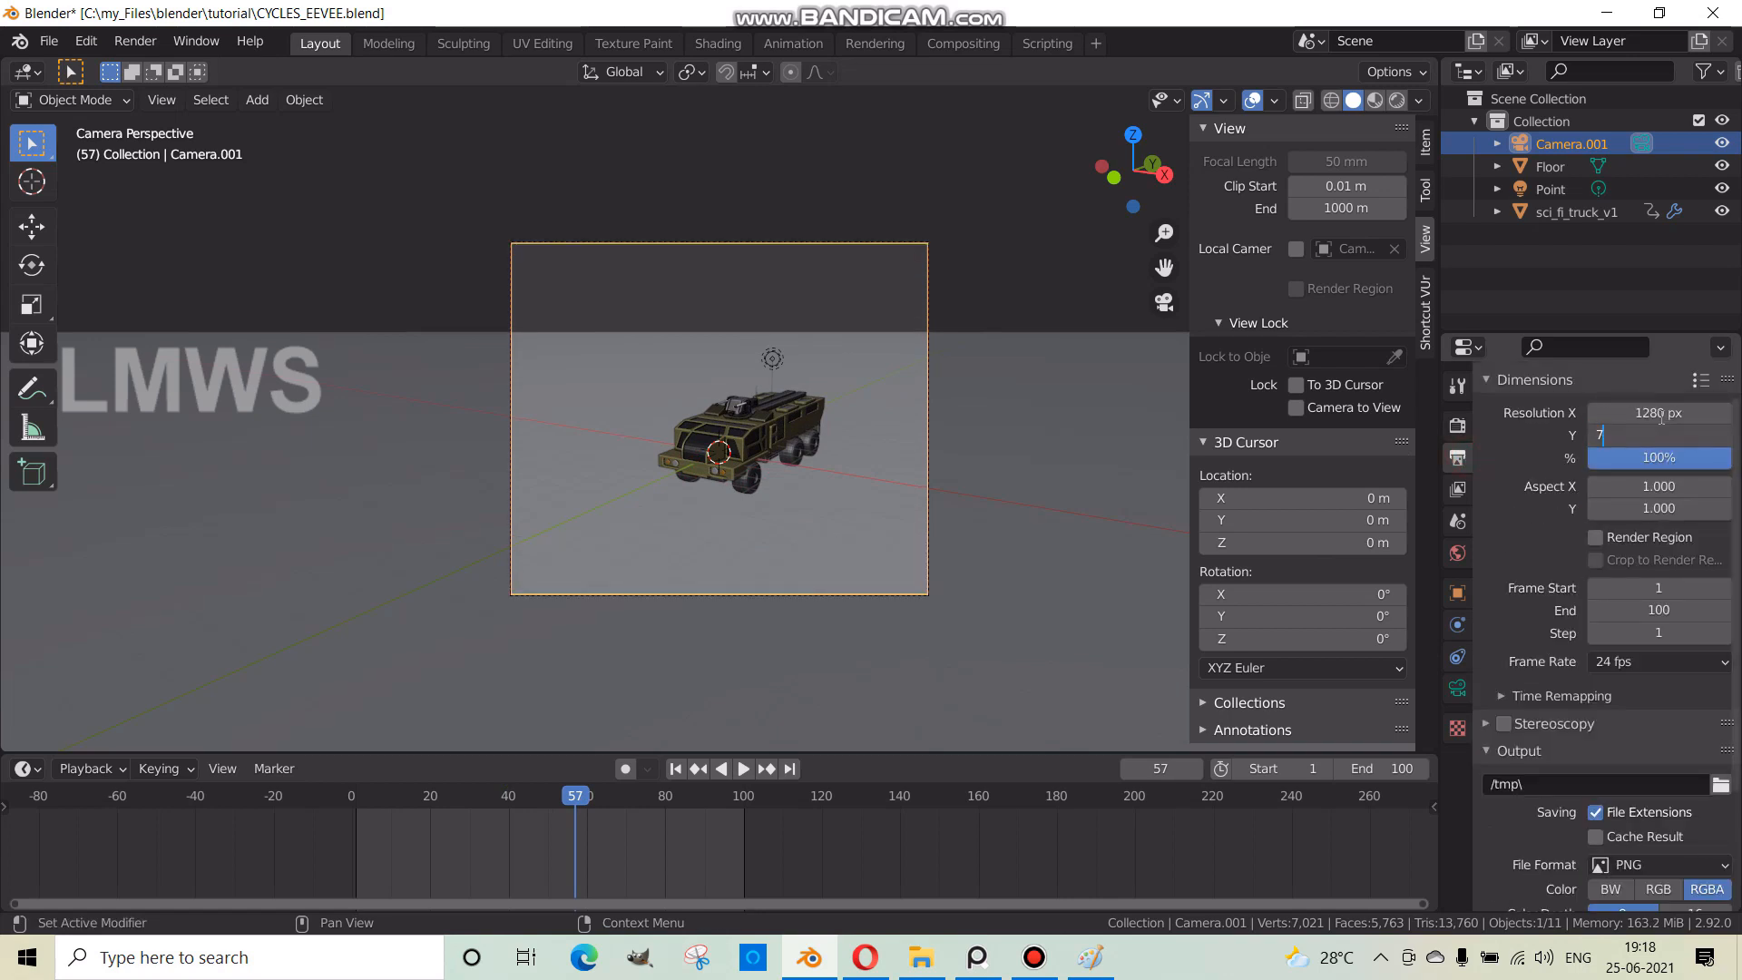
text(720)
key(Return)
- Collapse the Motion Blur render settings and look through the Volumetrics, Performance and Indirect Lighting sections
click(1457, 425)
scroll(1577, 721, down, 6)
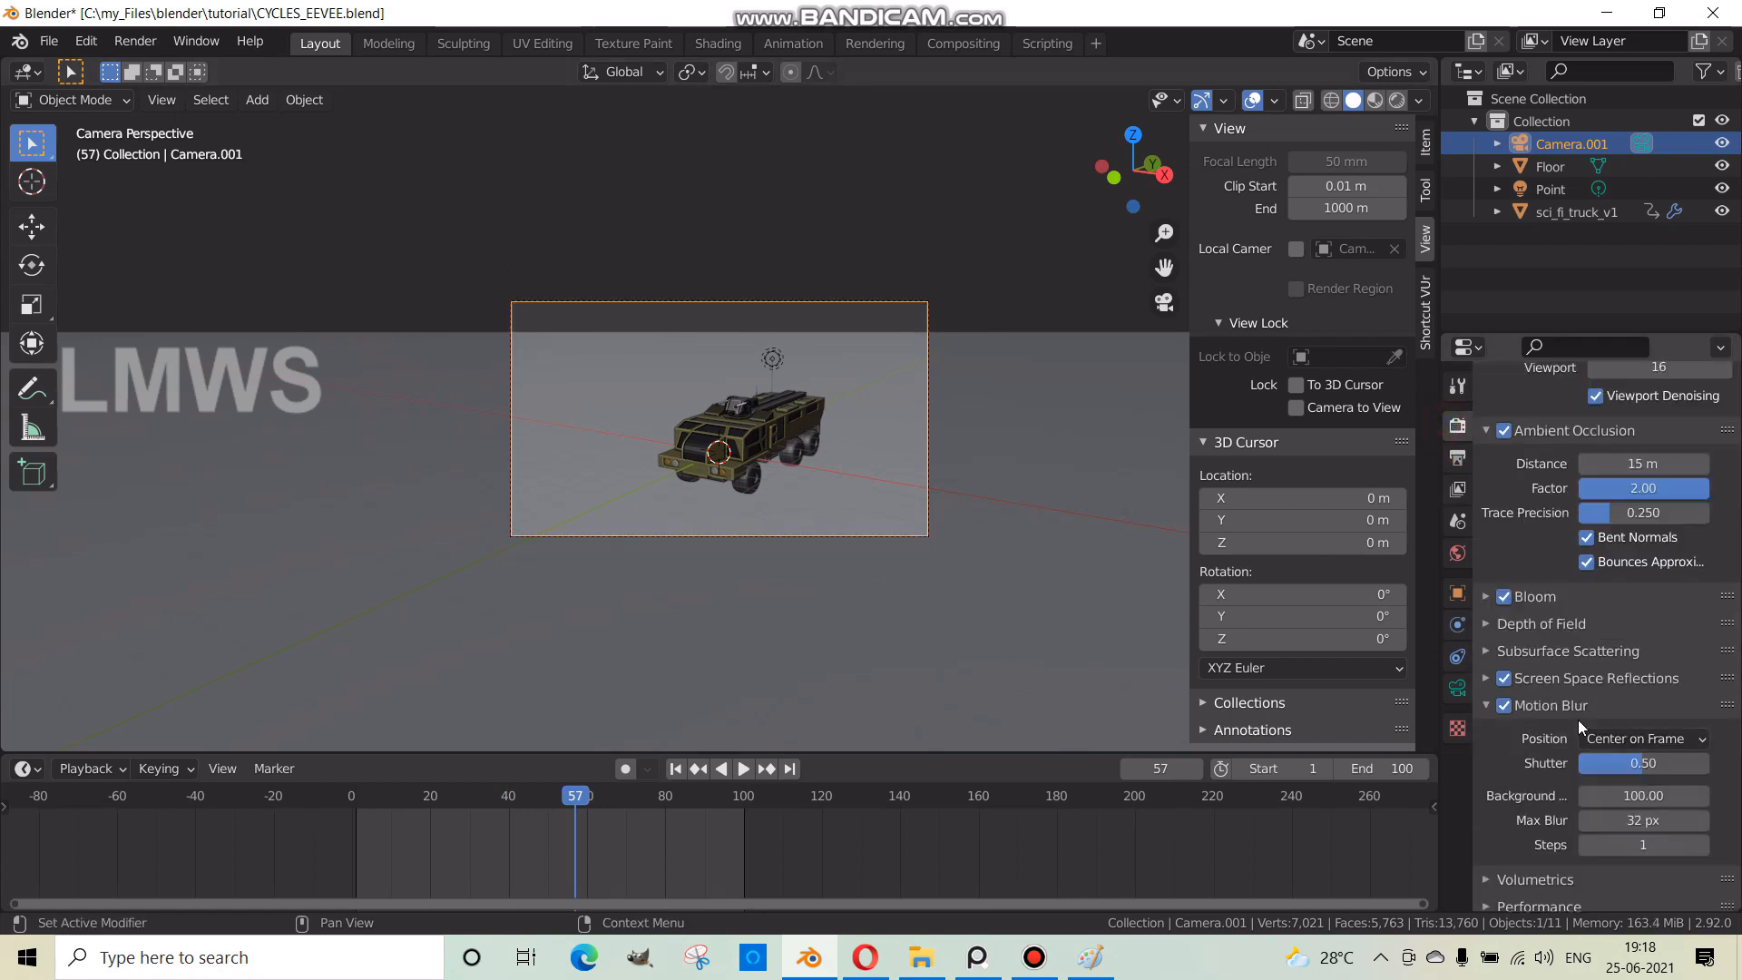
click(1534, 603)
click(1553, 731)
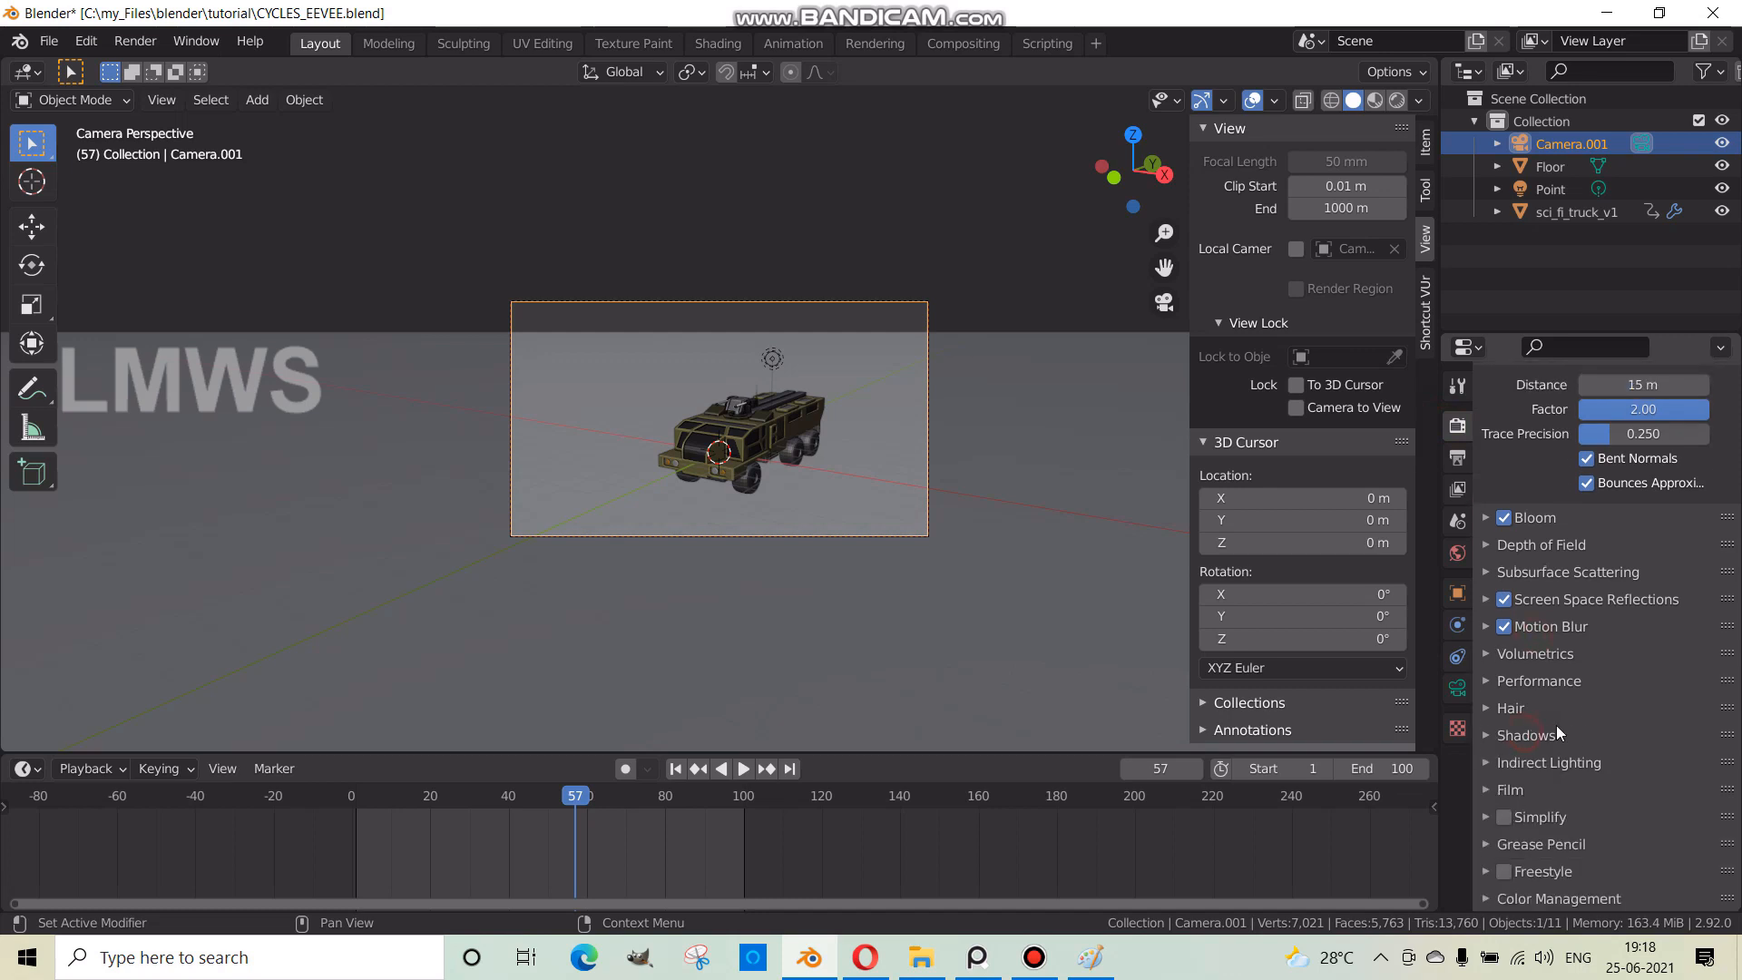
click(1522, 655)
click(1531, 663)
click(1533, 683)
click(1530, 684)
click(1506, 762)
click(1502, 762)
- Enable Transparent in the Film settings and save the file
click(1511, 789)
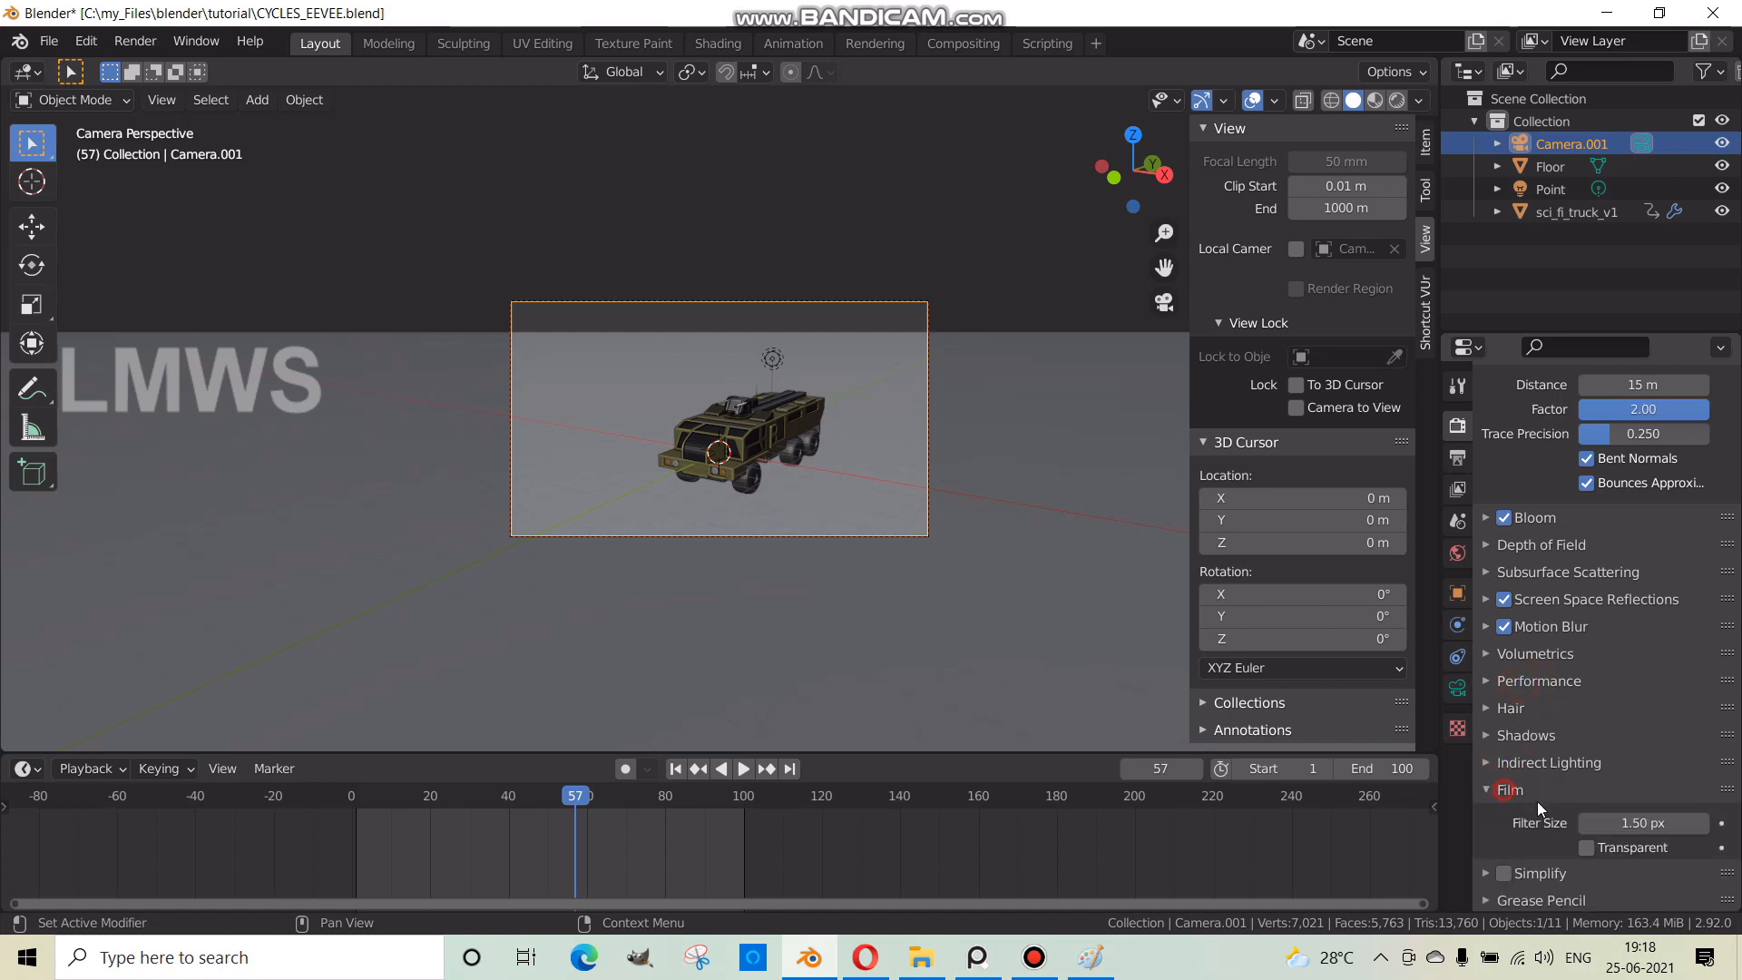
click(1588, 848)
key(ctrl+s)
- Render the current frame with Eevee, examine the motion blur on the truck and close the render window
scroll(780, 436, up, 3)
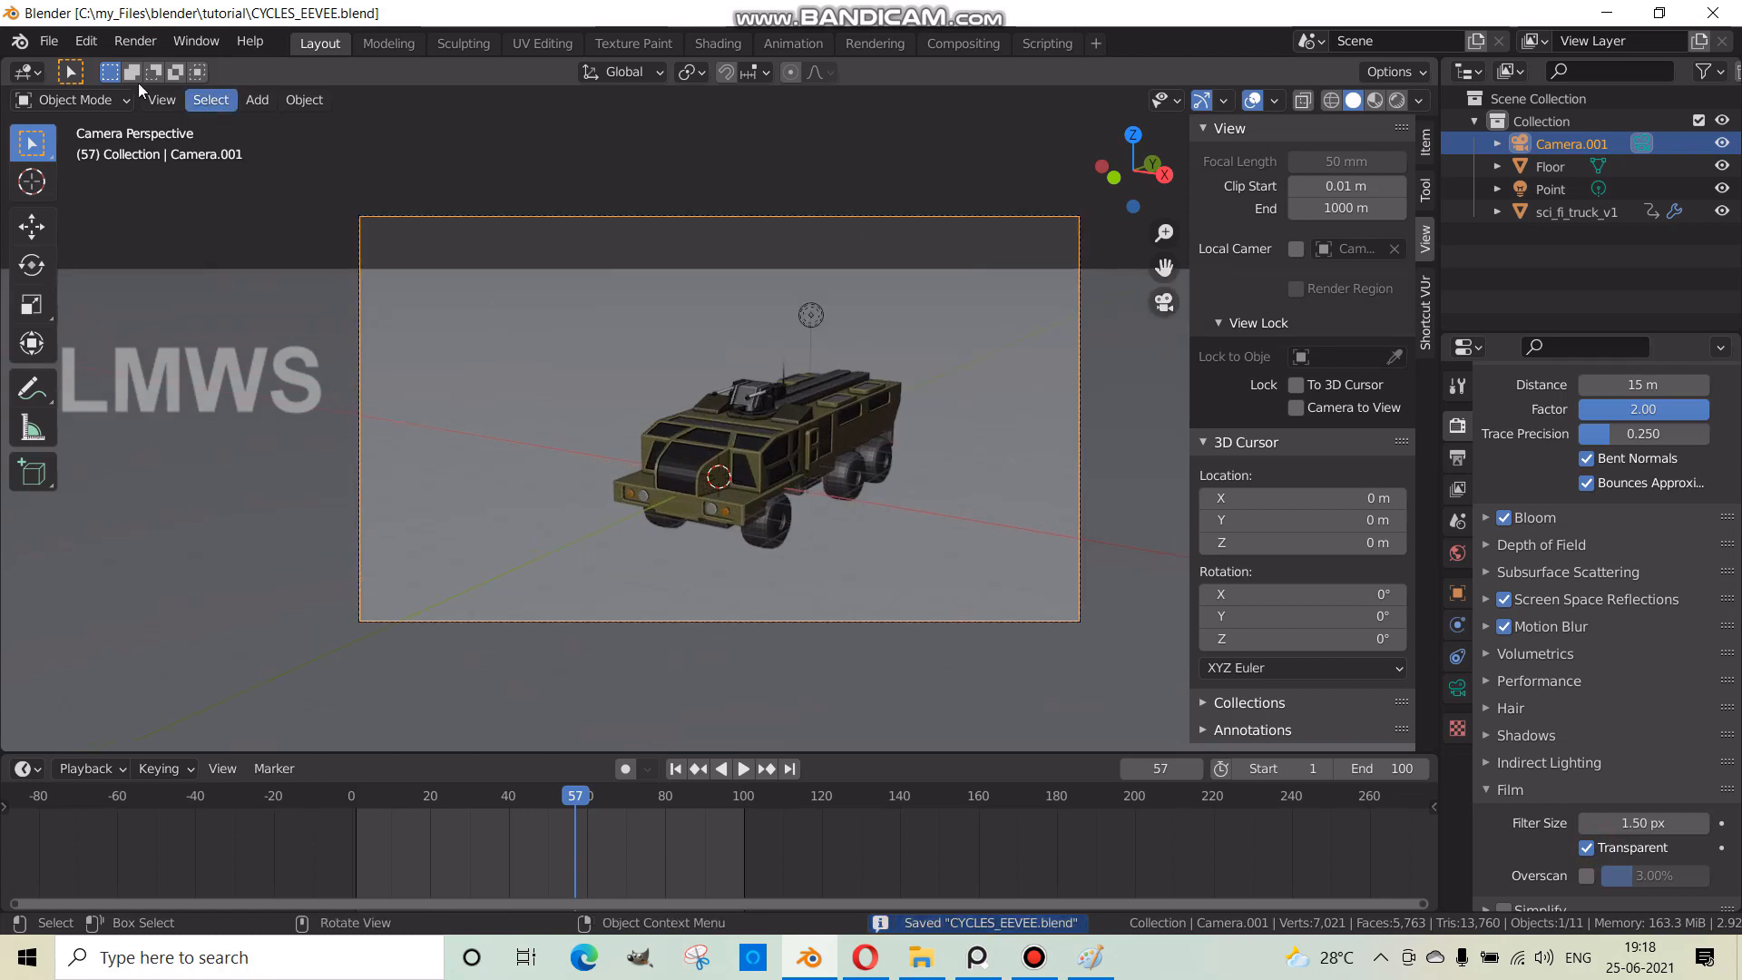
click(135, 41)
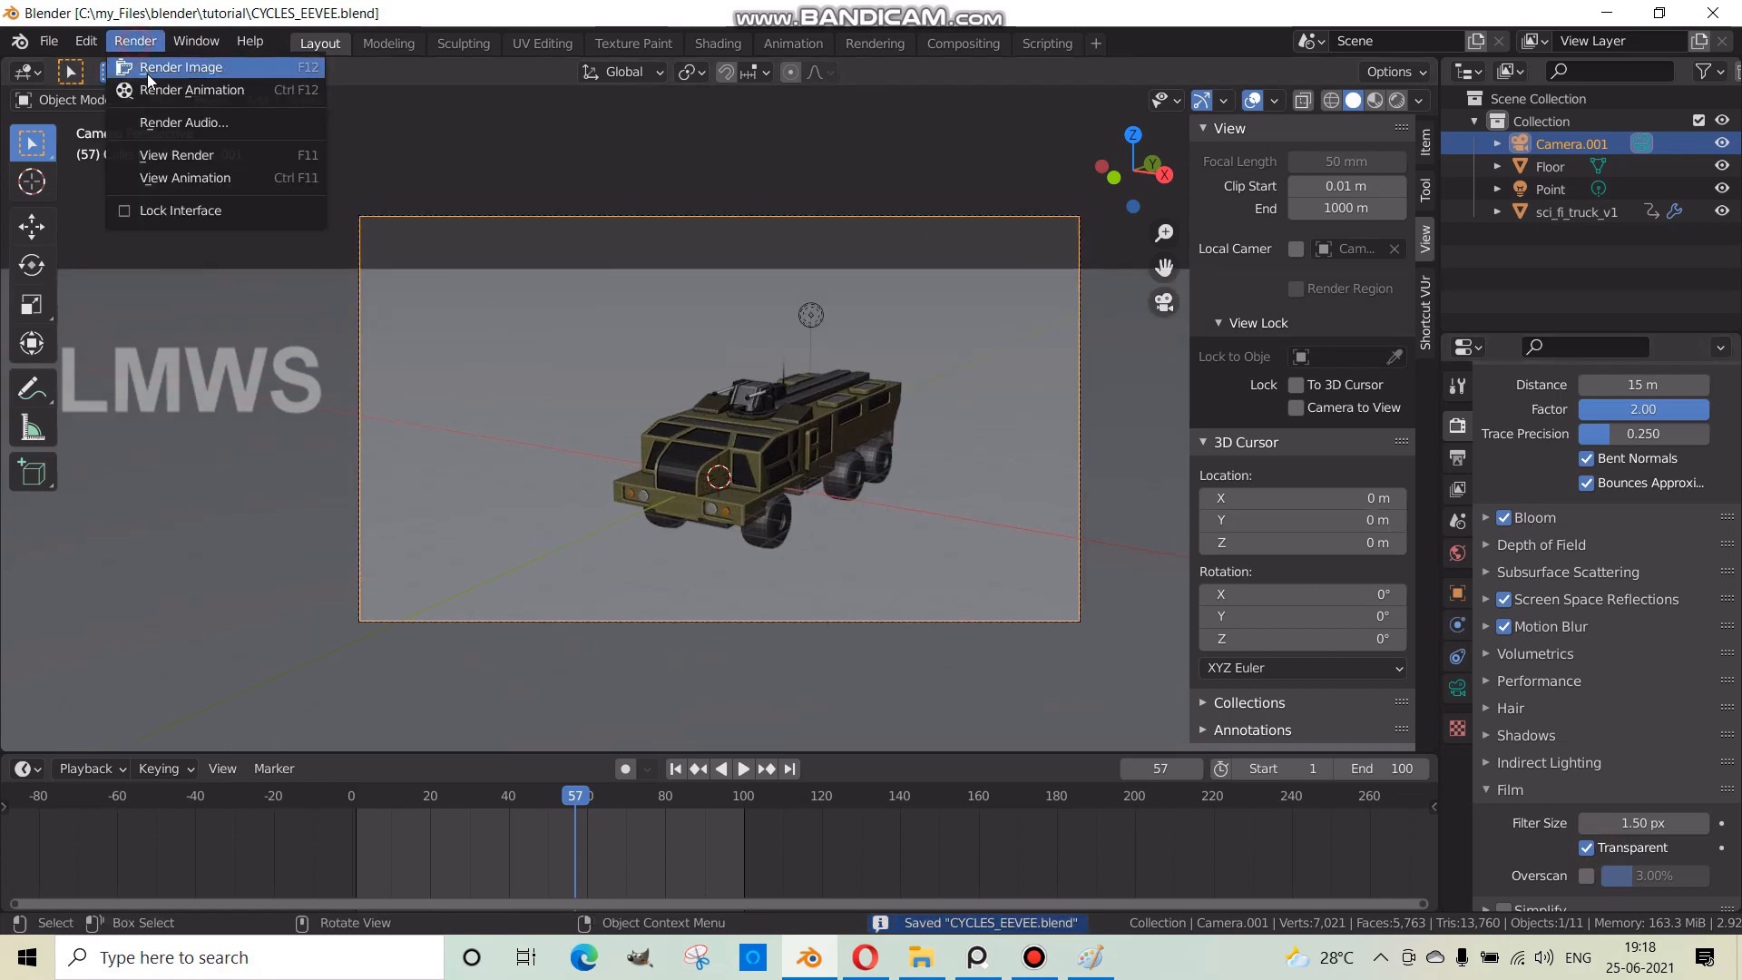
click(148, 71)
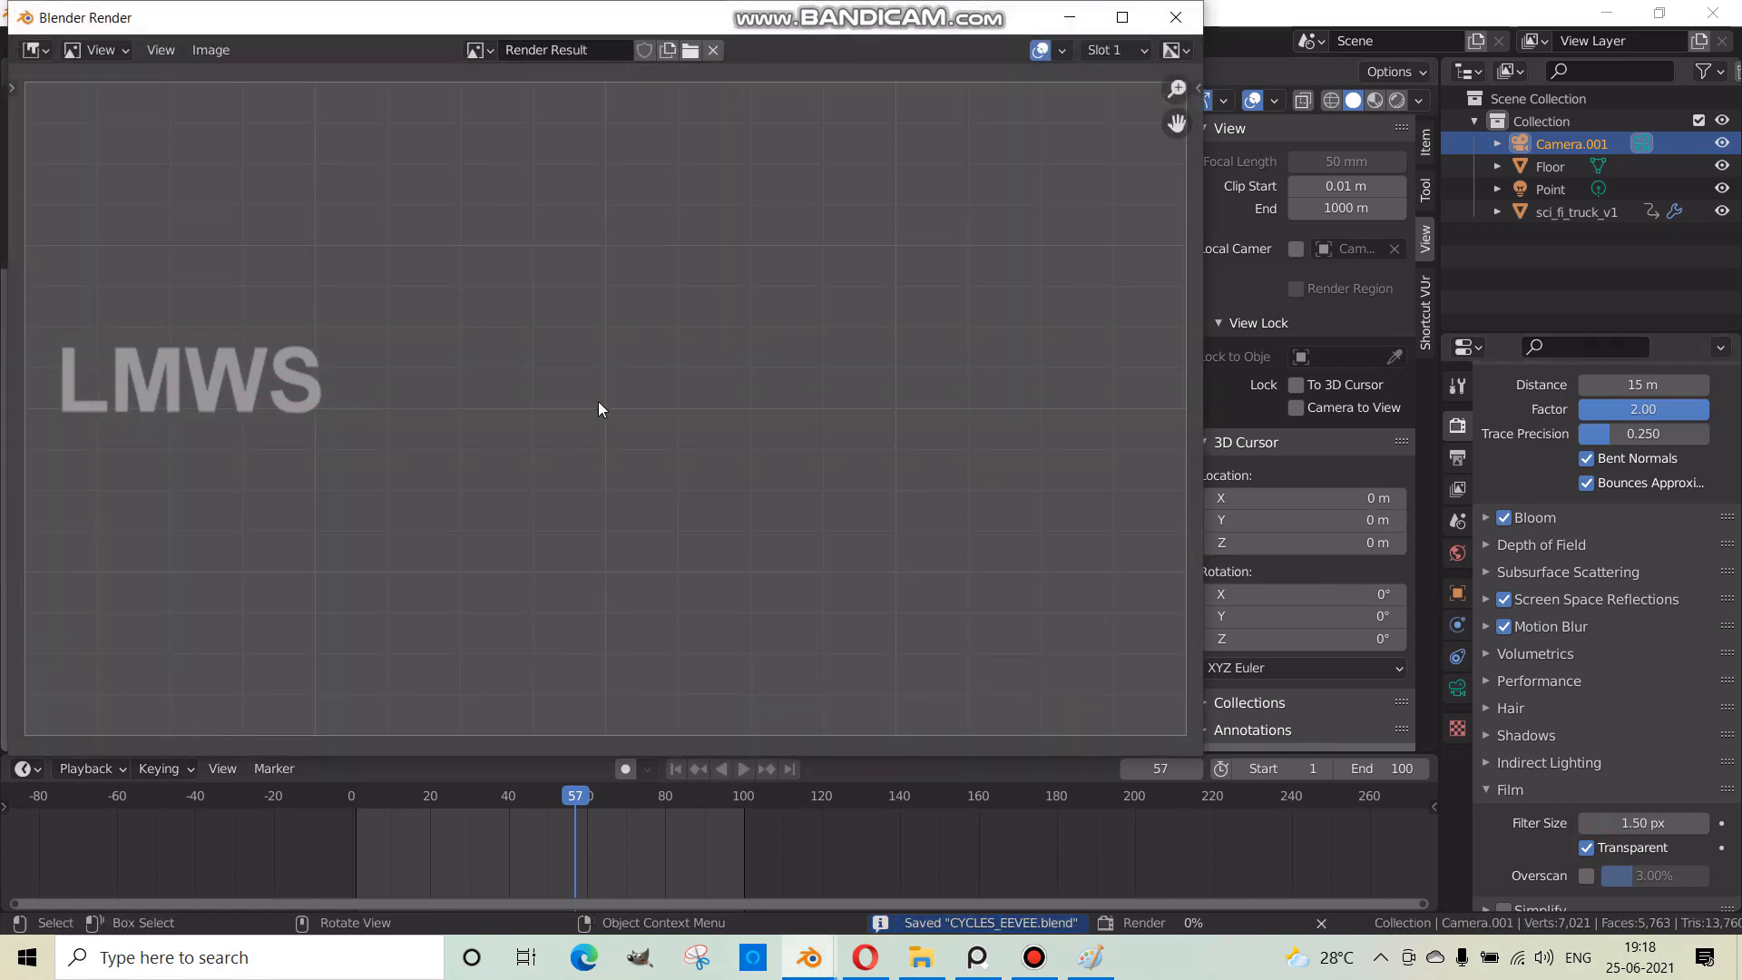
click(1034, 957)
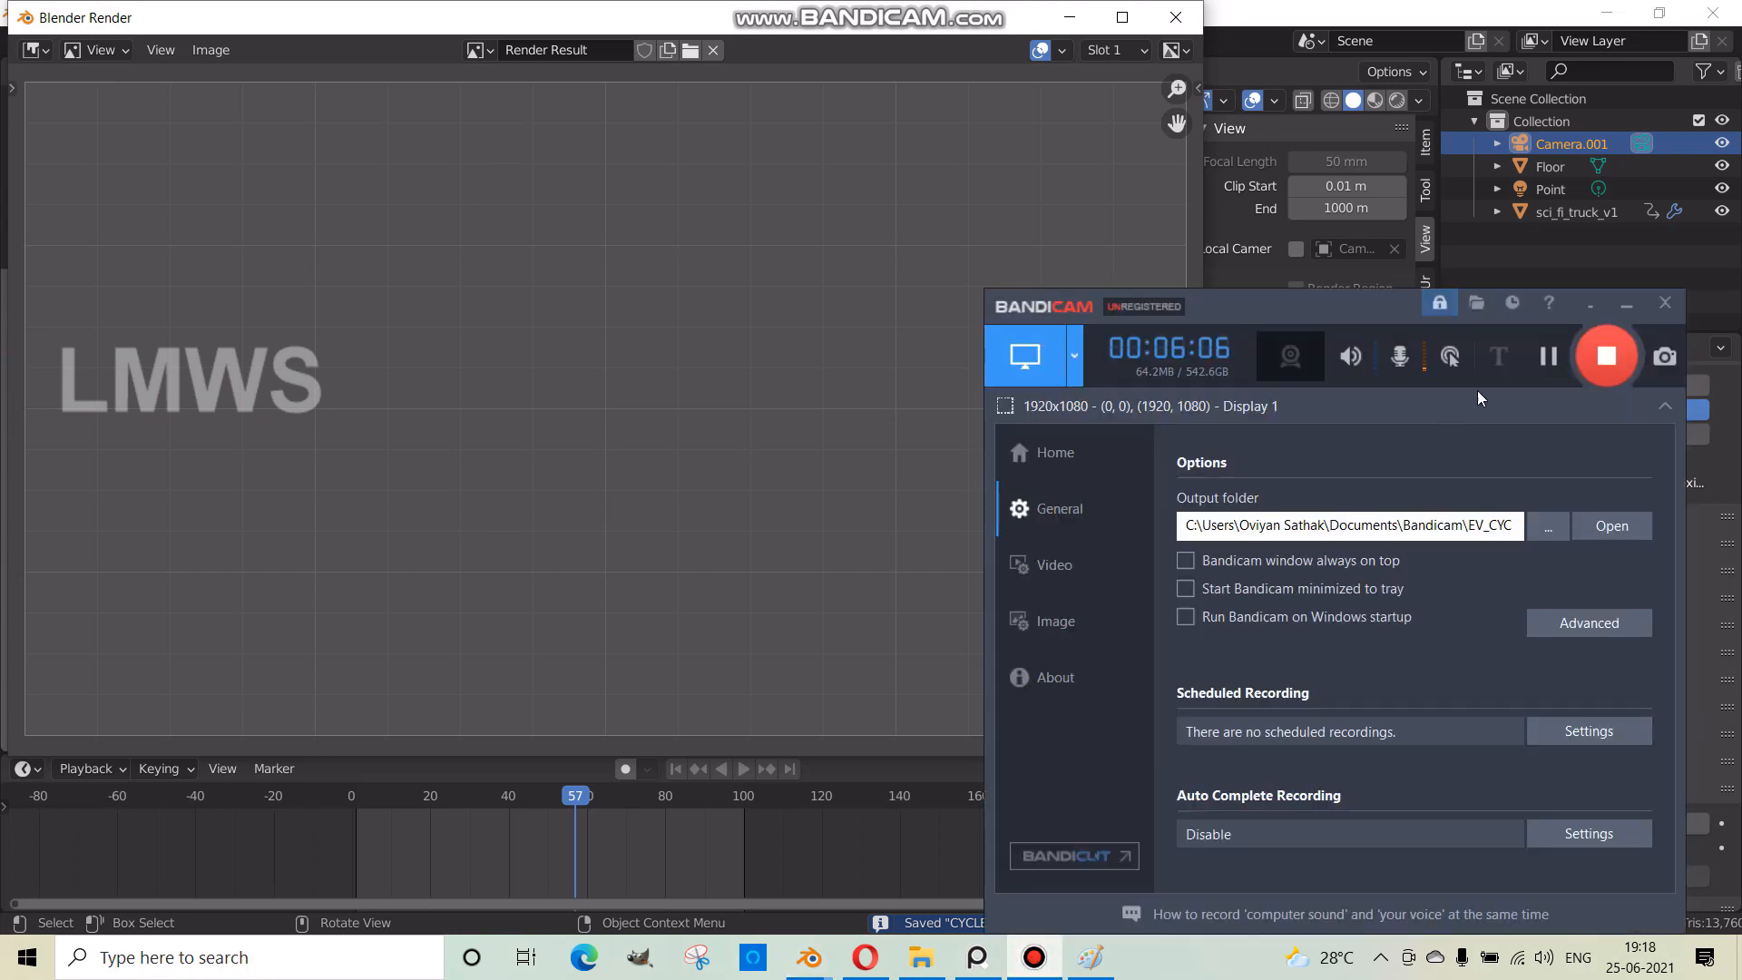
drag(1330, 311, 1299, 299)
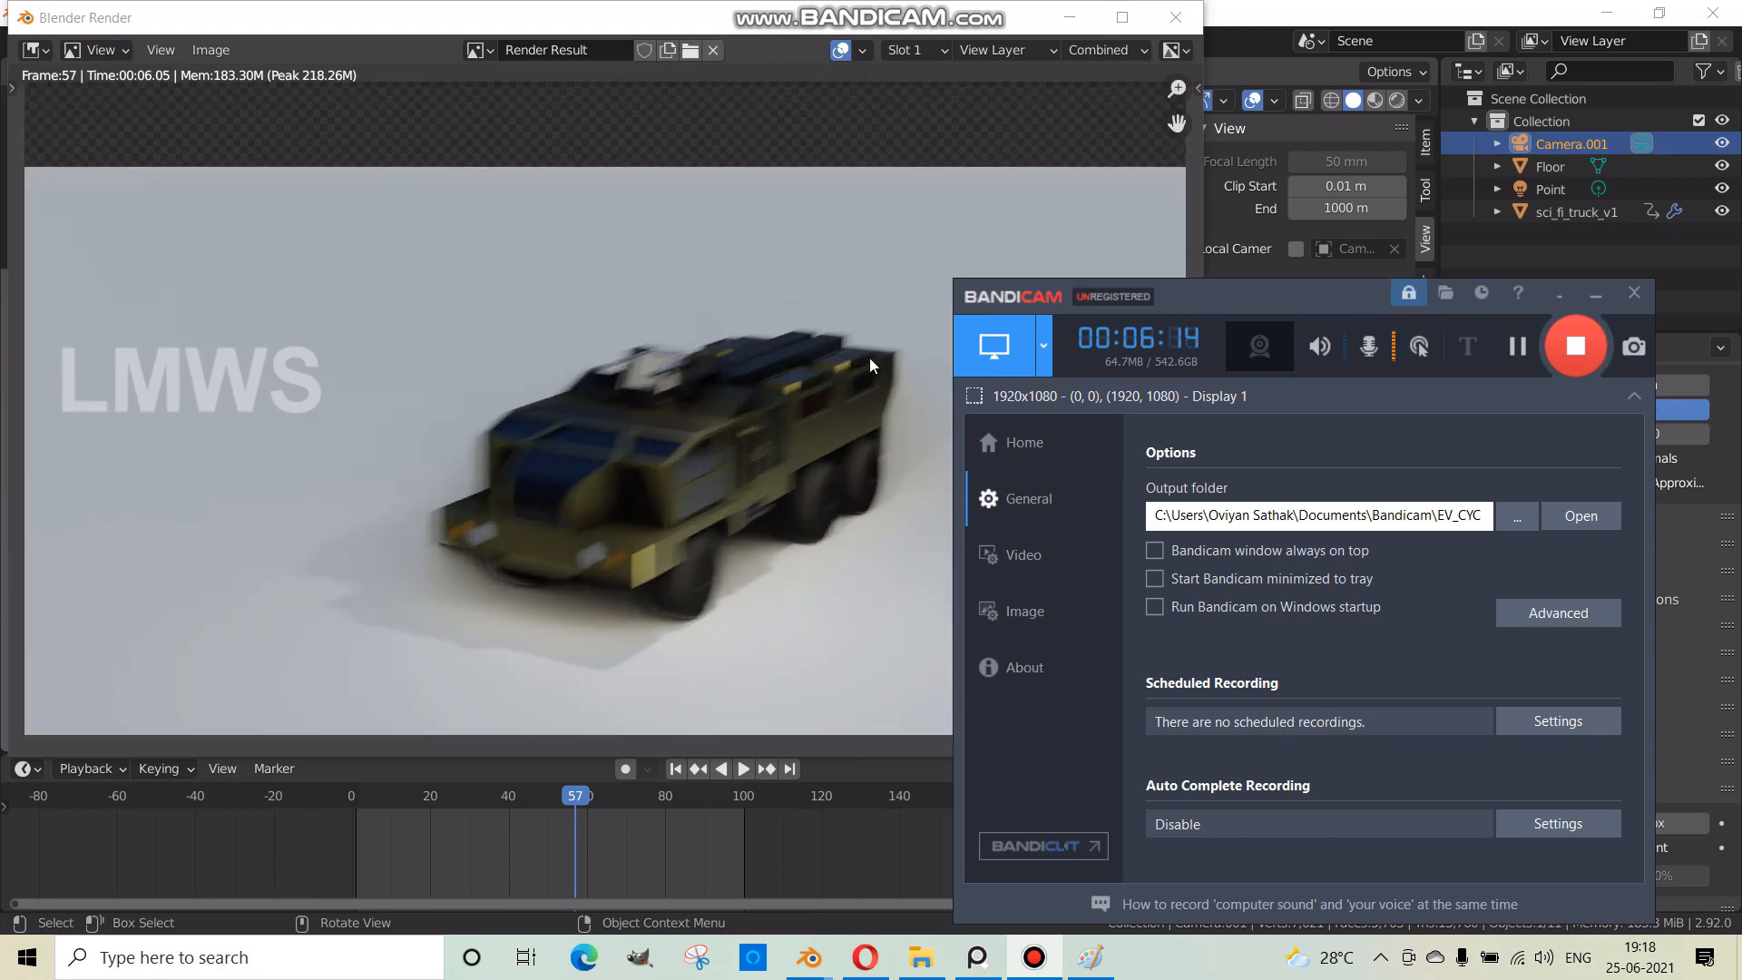
click(740, 442)
scroll(683, 522, up, 1)
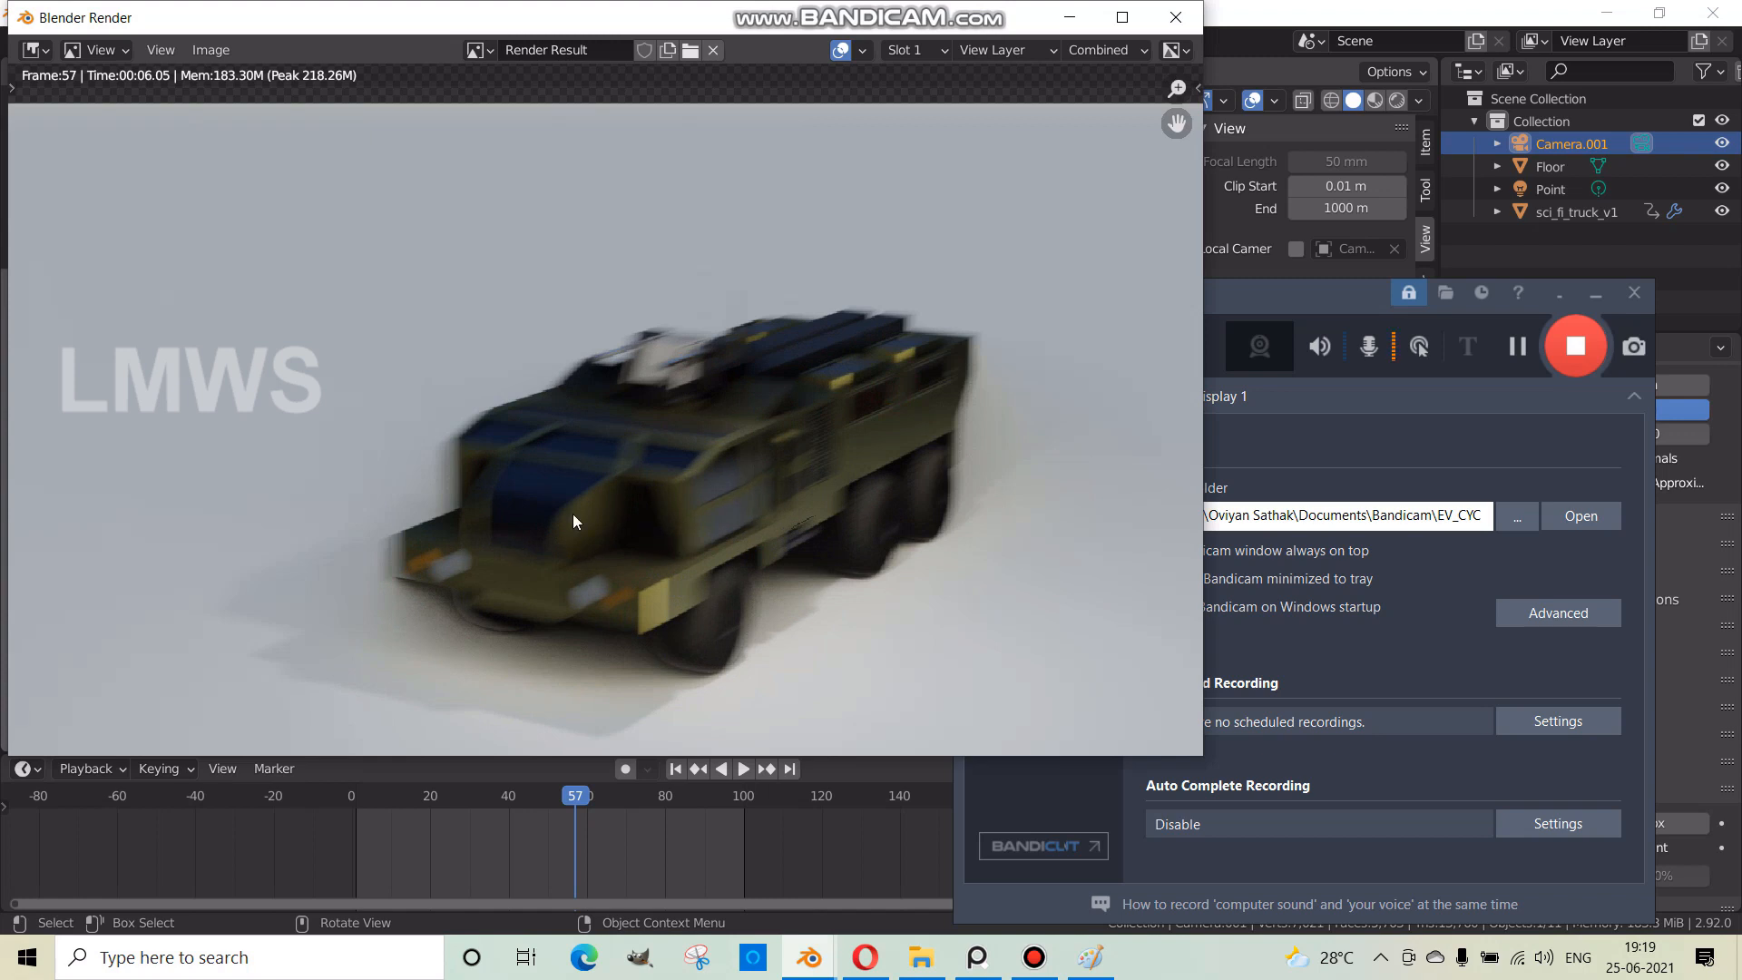
click(1176, 18)
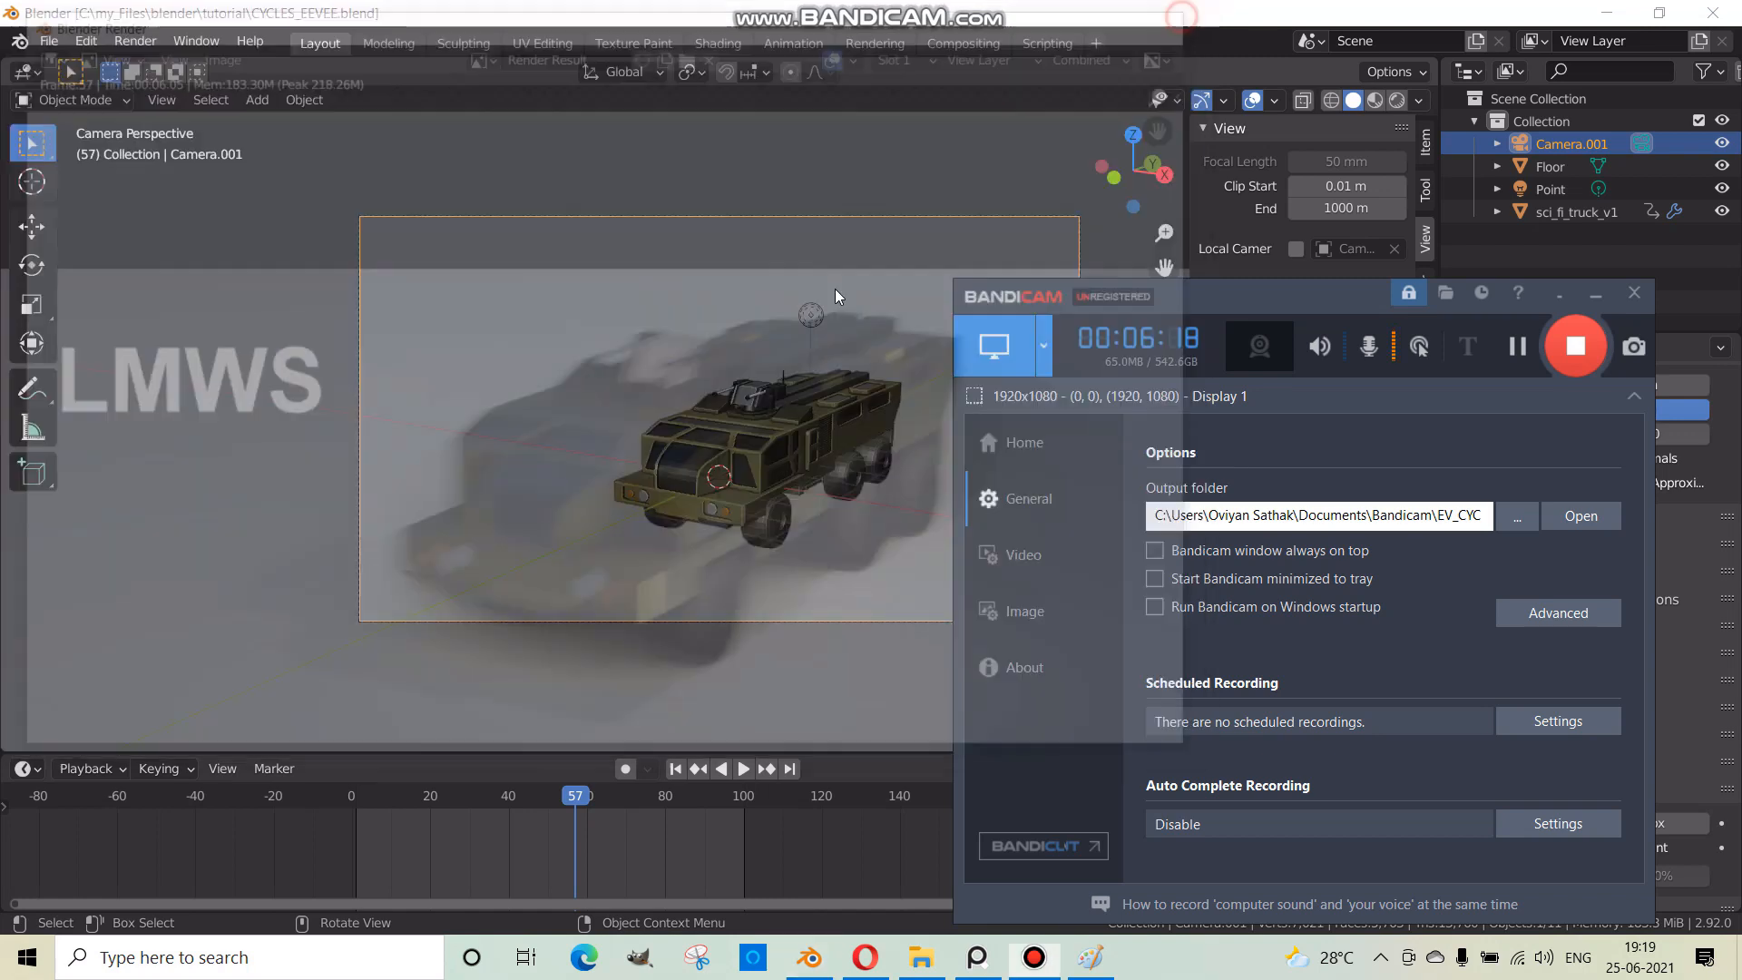
click(580, 220)
scroll(760, 406, down, 2)
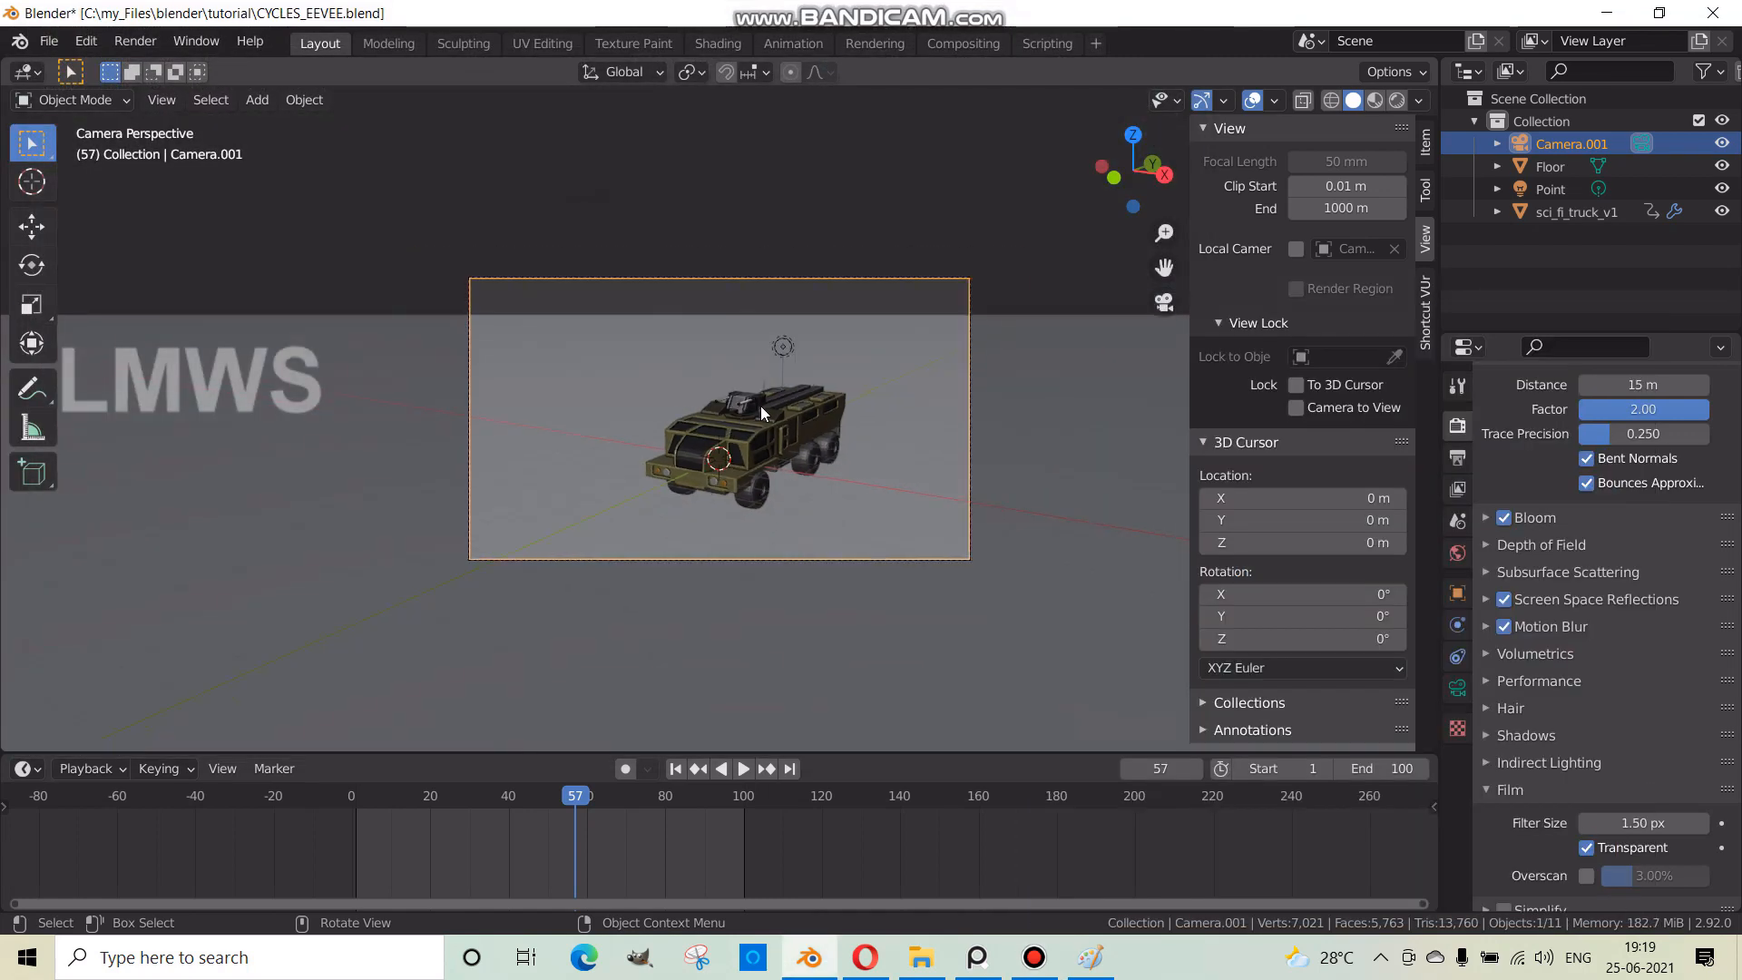
scroll(798, 404, up, 1)
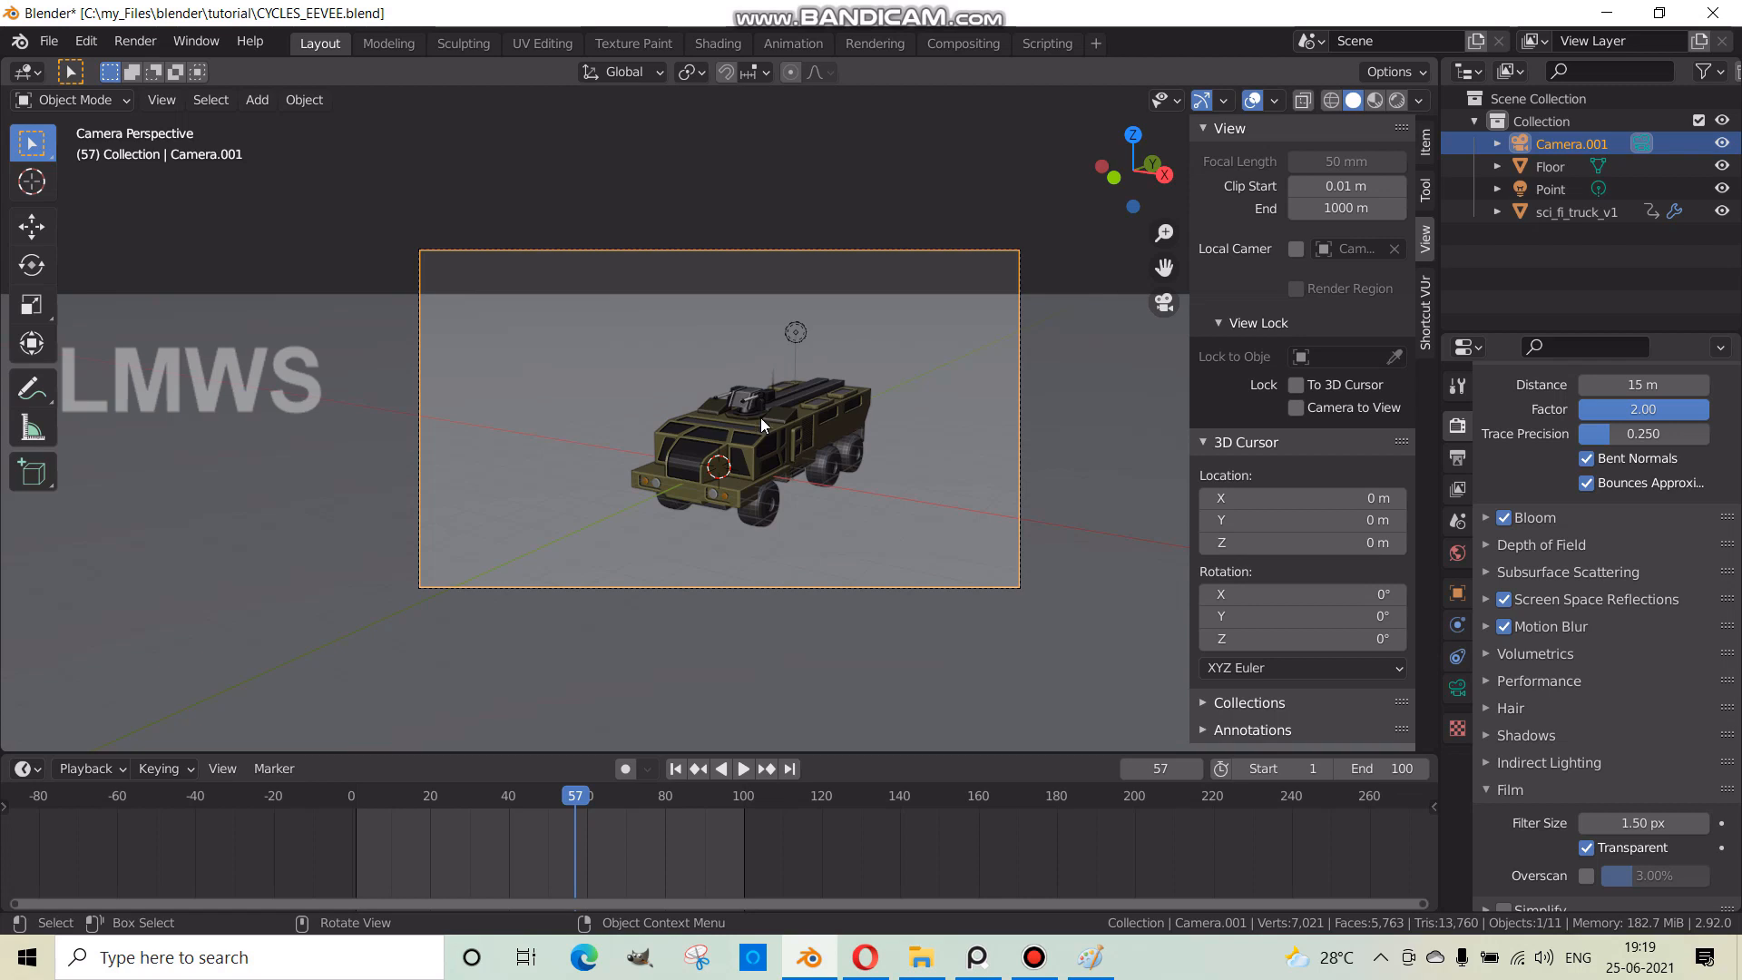
- Collapse the Ambient Occlusion and Sampling settings, switch the render engine to Cycles and render the current frame
scroll(1622, 673, up, 5)
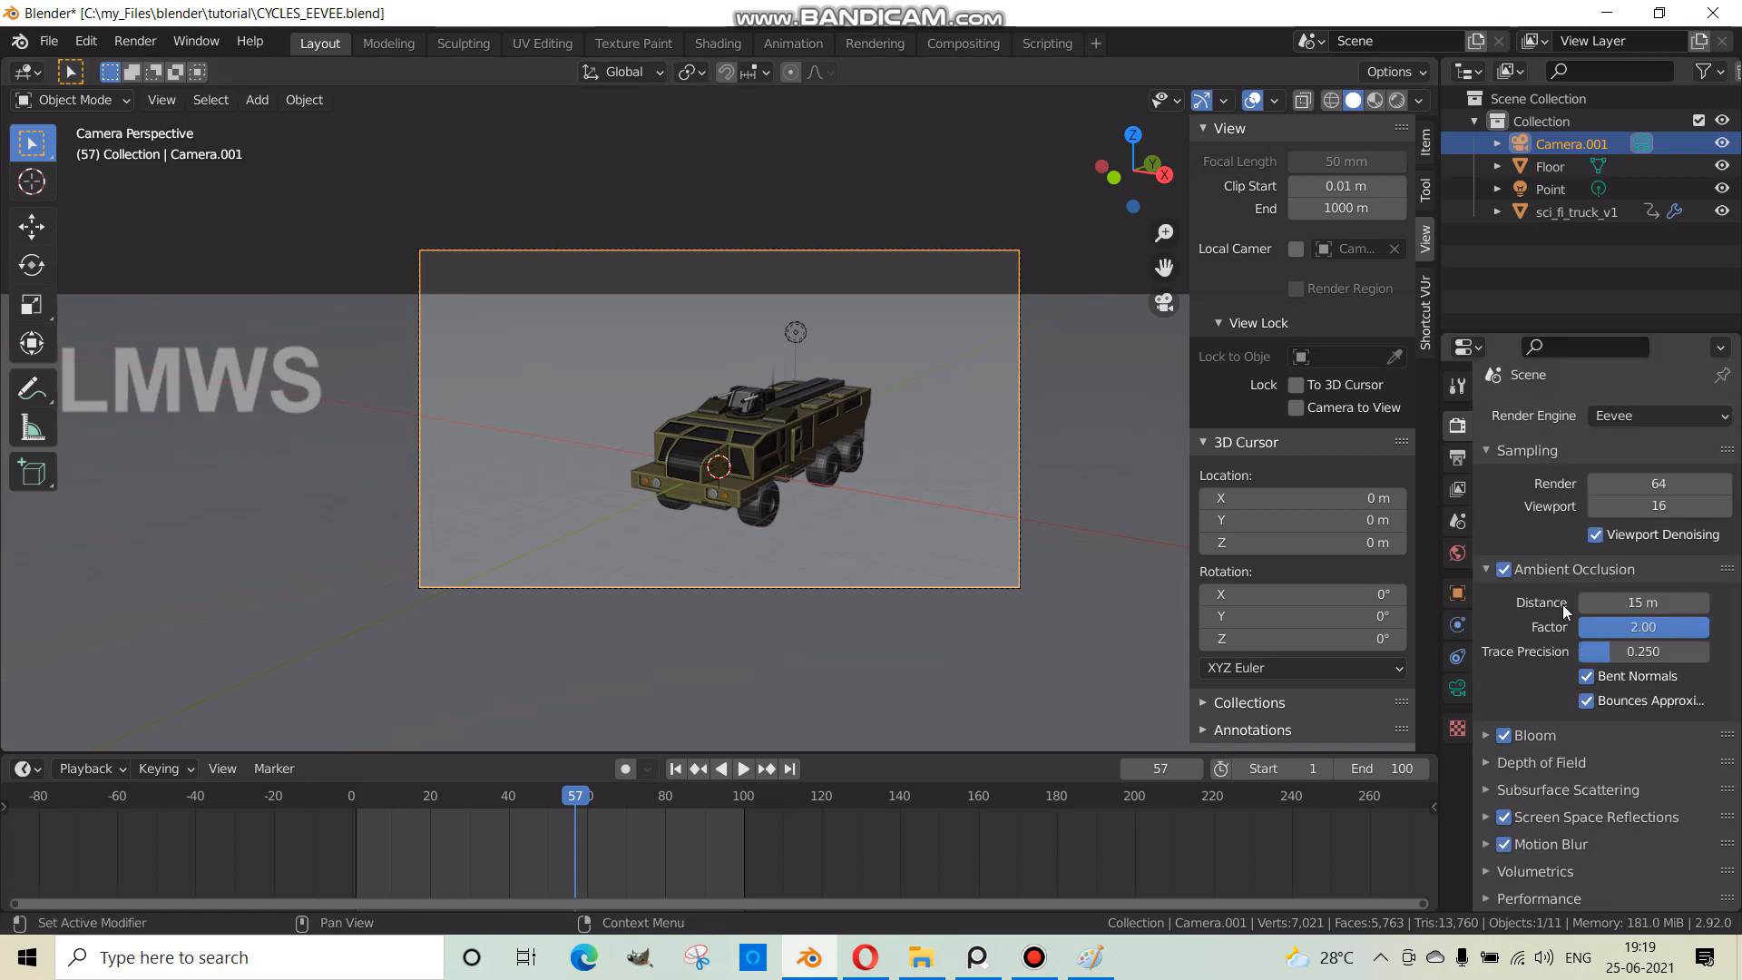
click(1574, 570)
click(1522, 447)
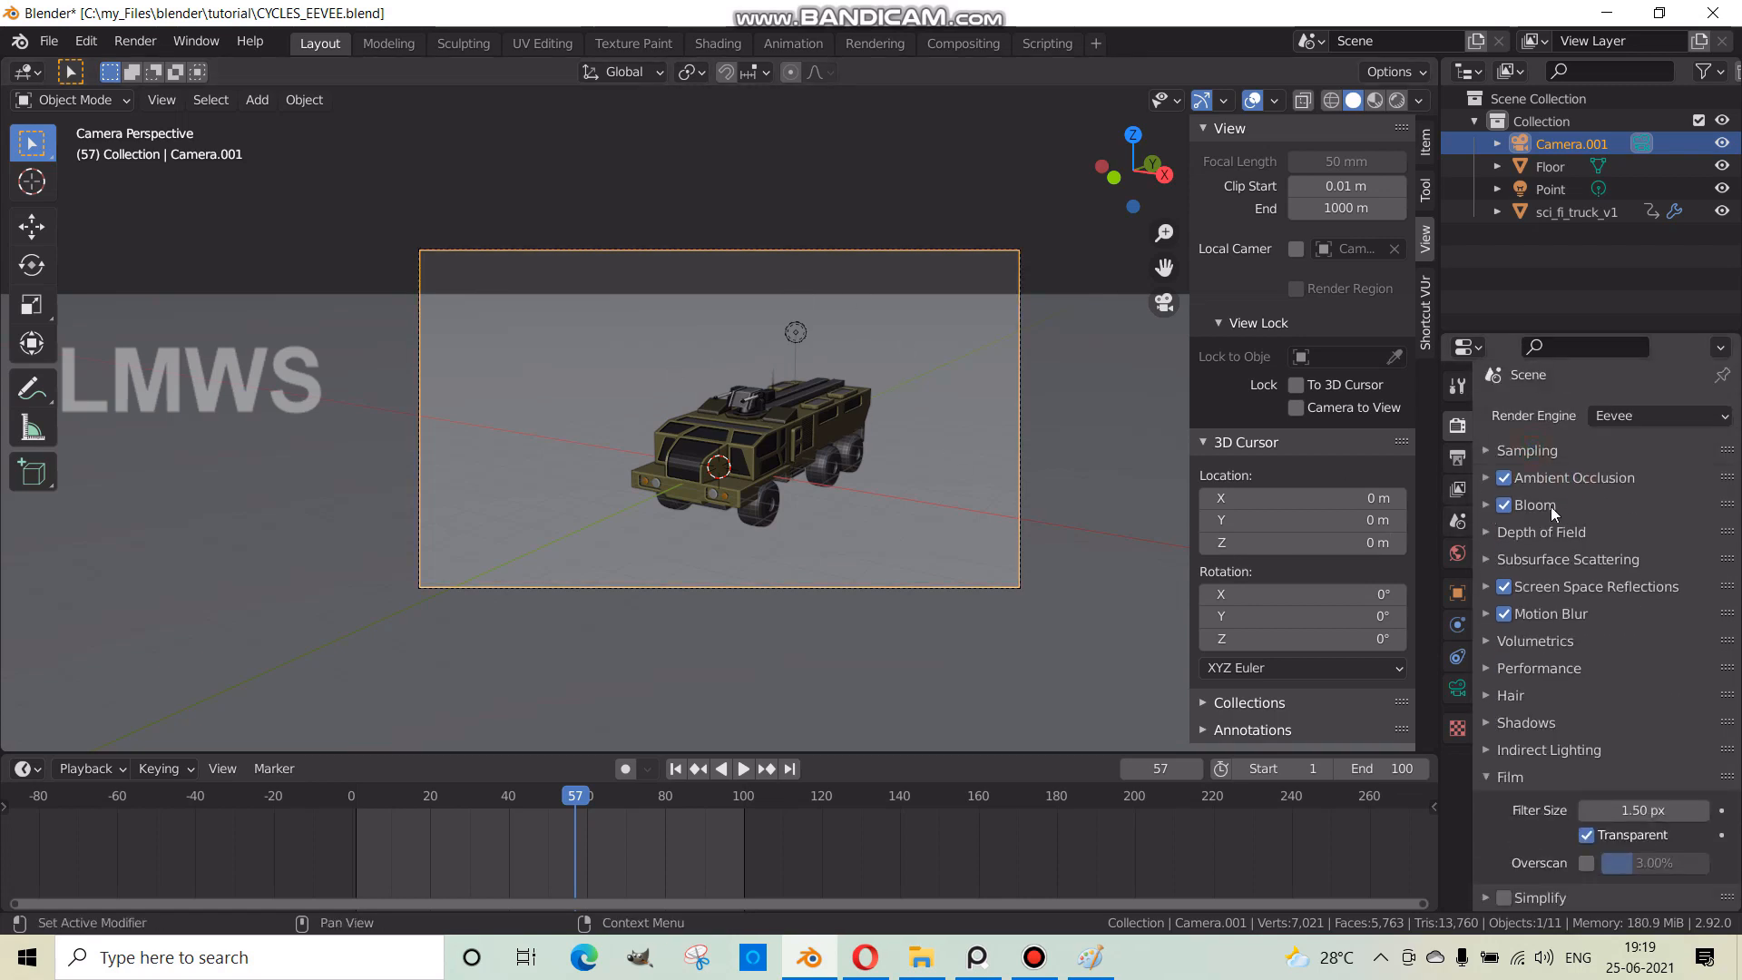
click(1646, 420)
click(1627, 494)
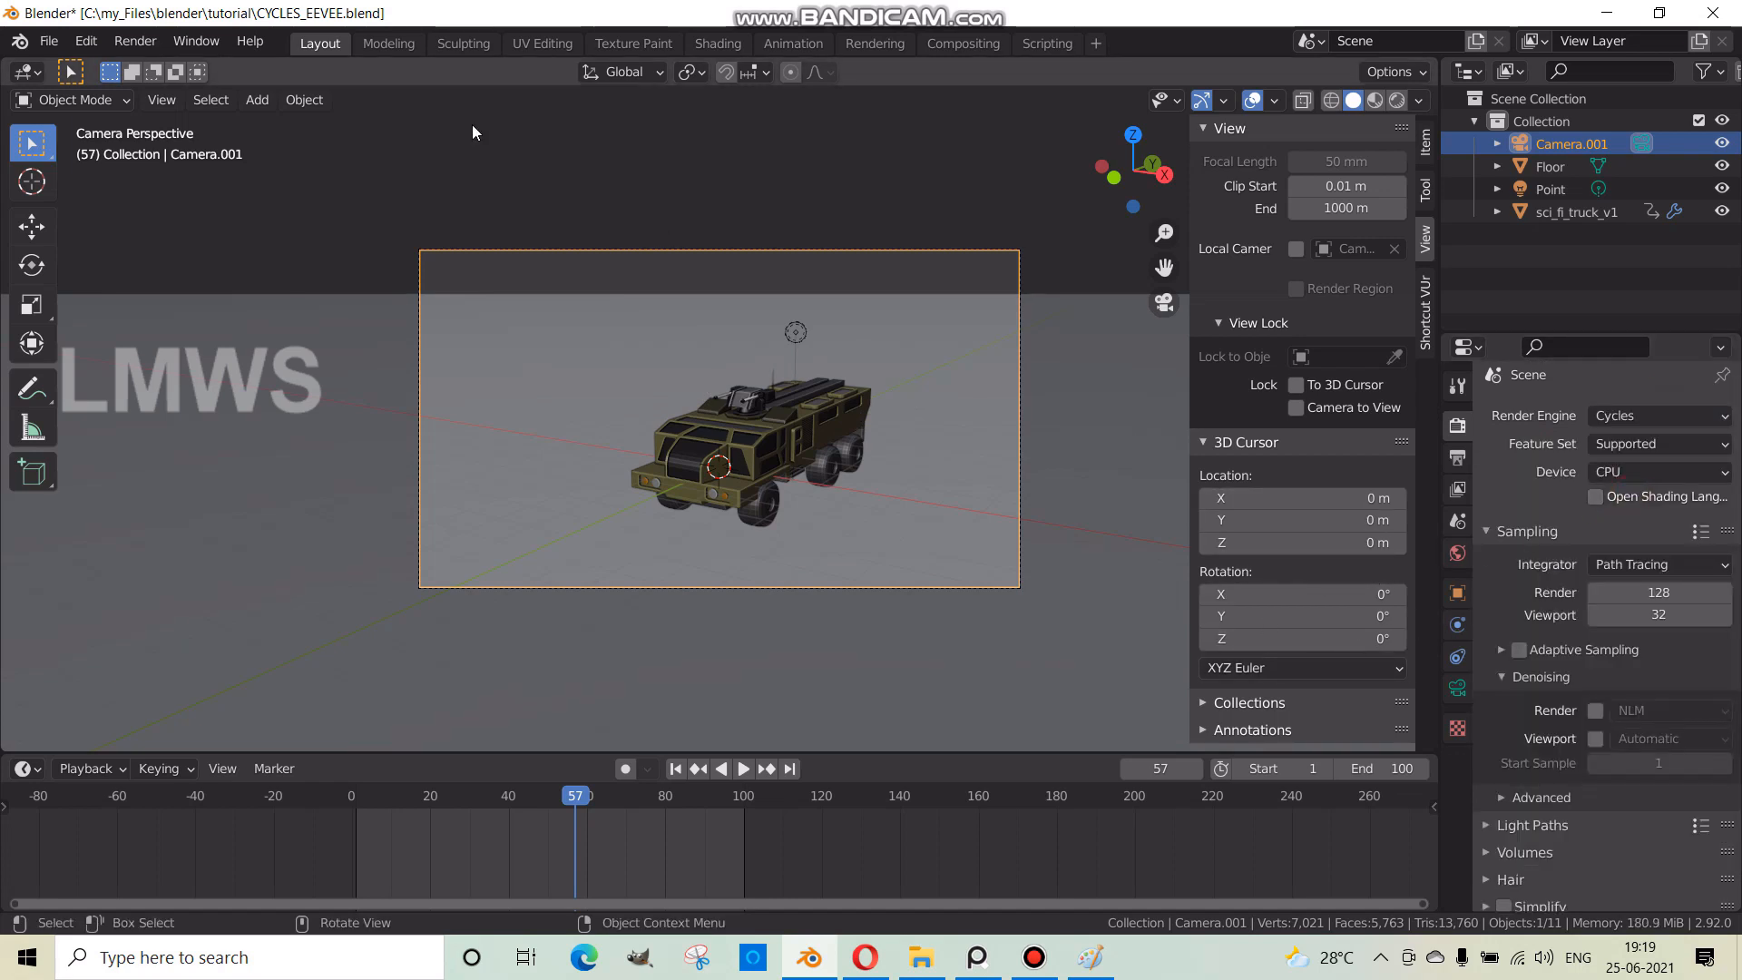
click(124, 43)
click(149, 65)
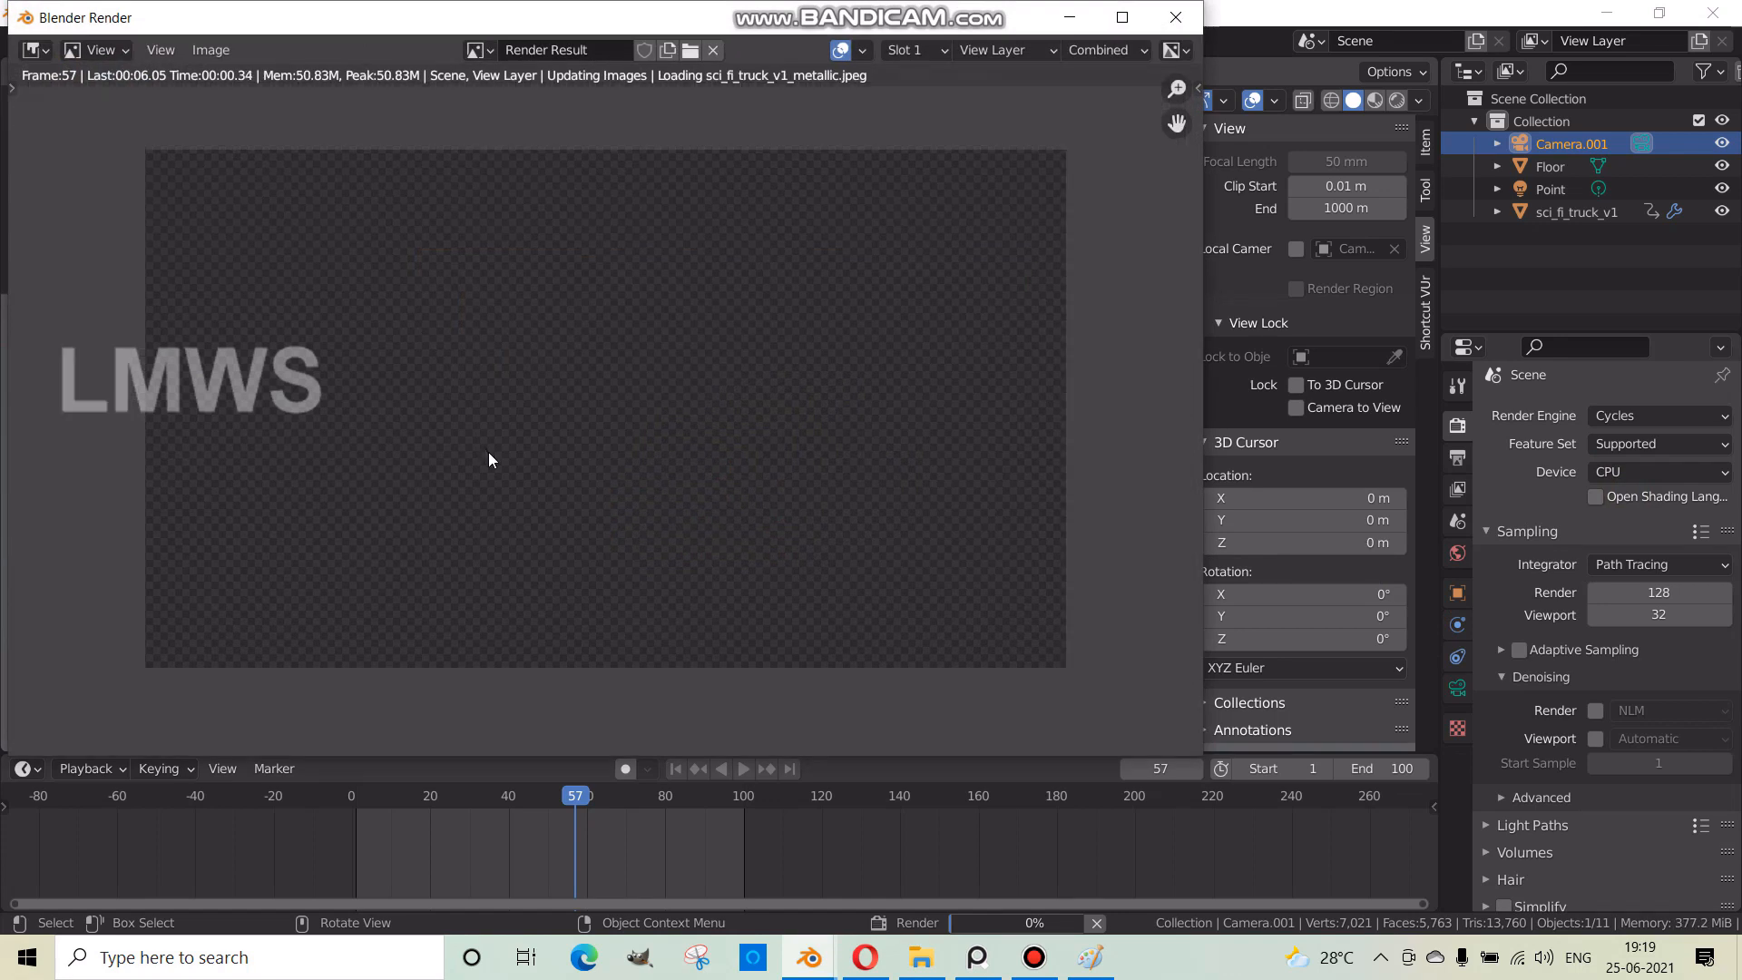
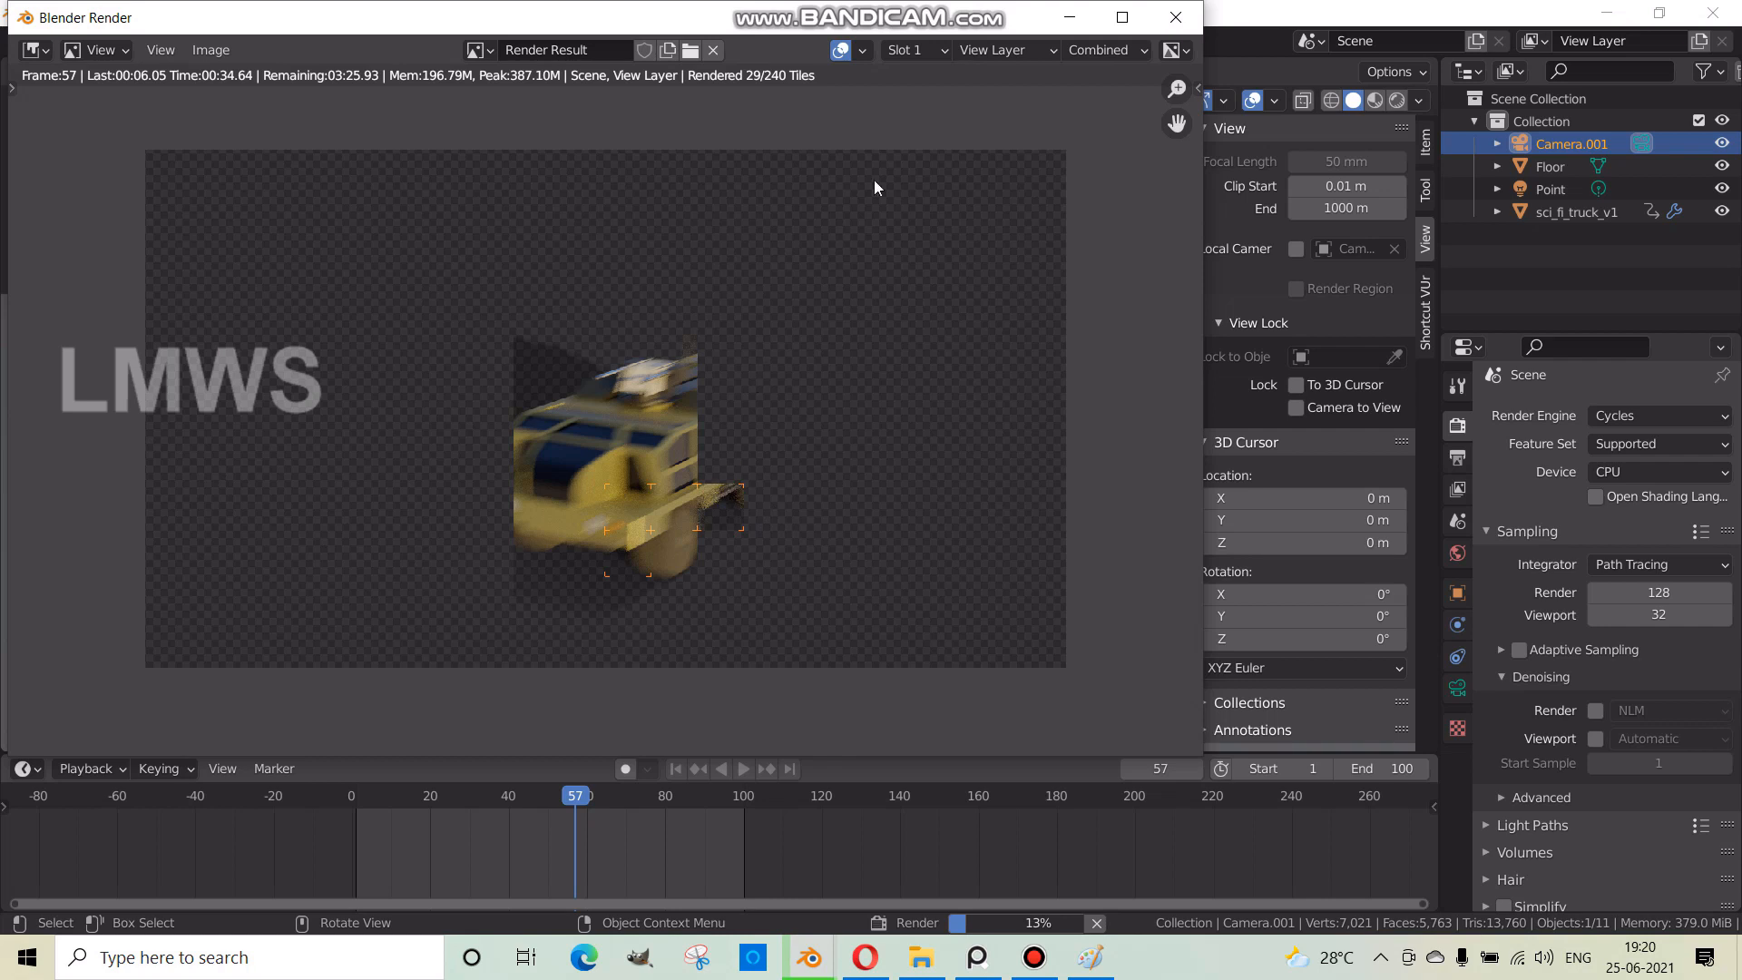
- Switch the render engine from Cycles to Eevee, render the current frame and close the render window
click(1181, 18)
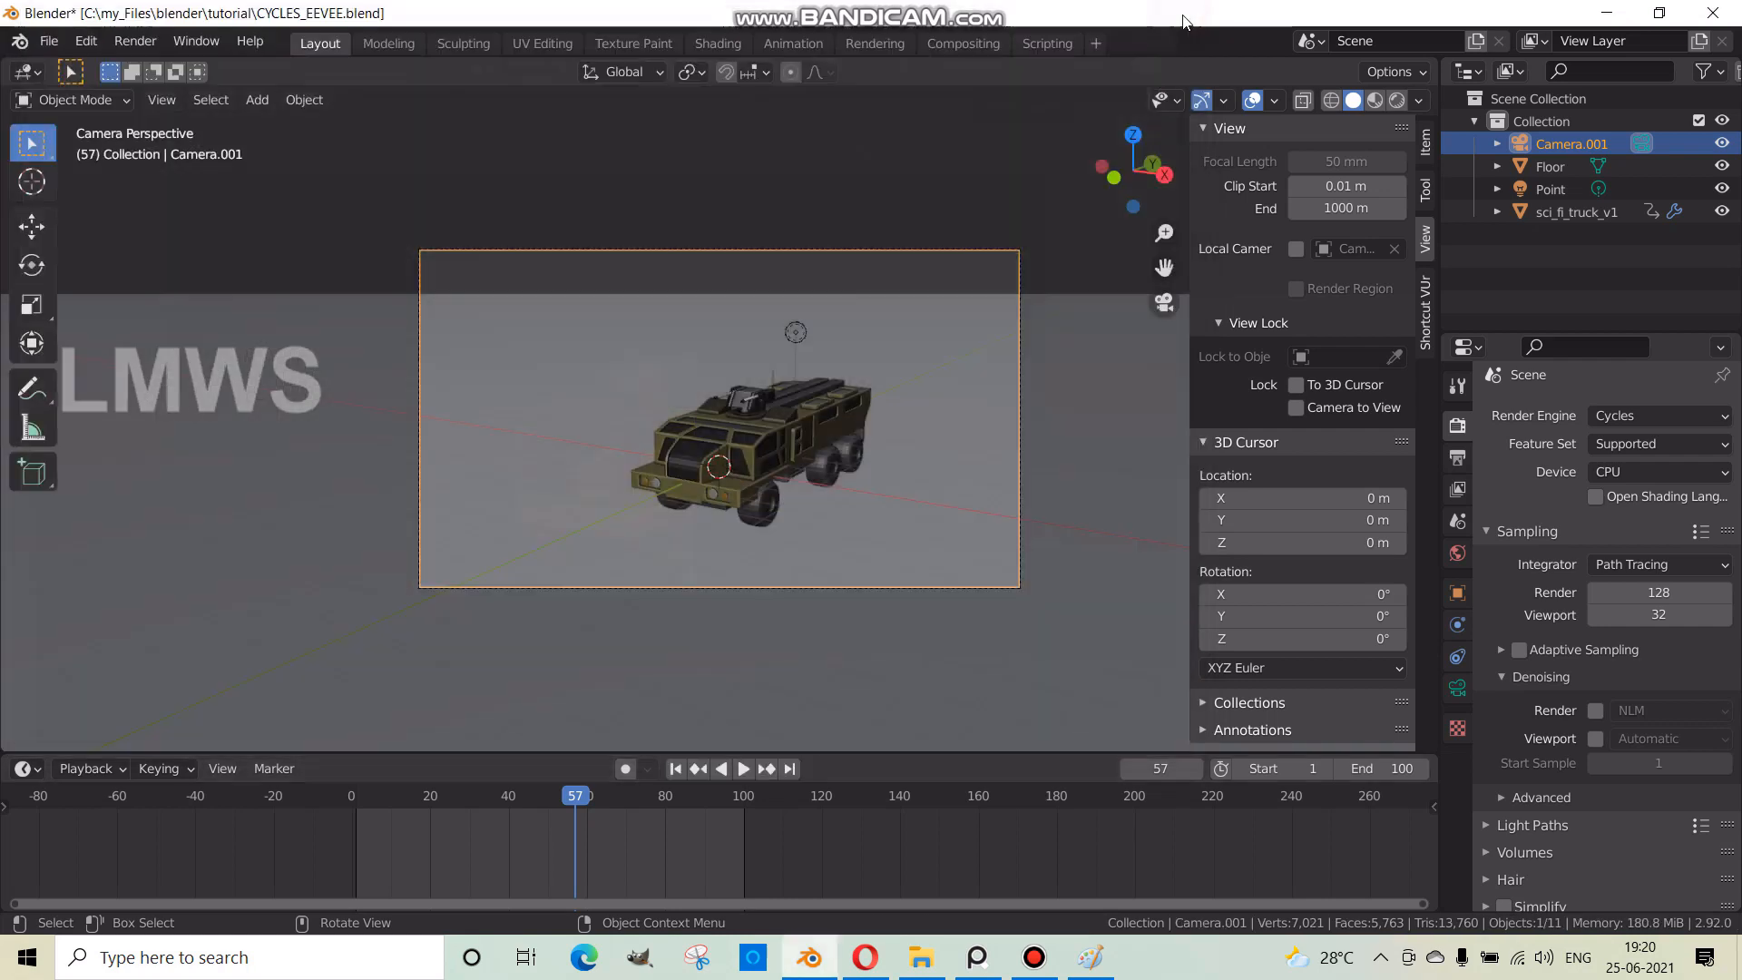
click(1648, 419)
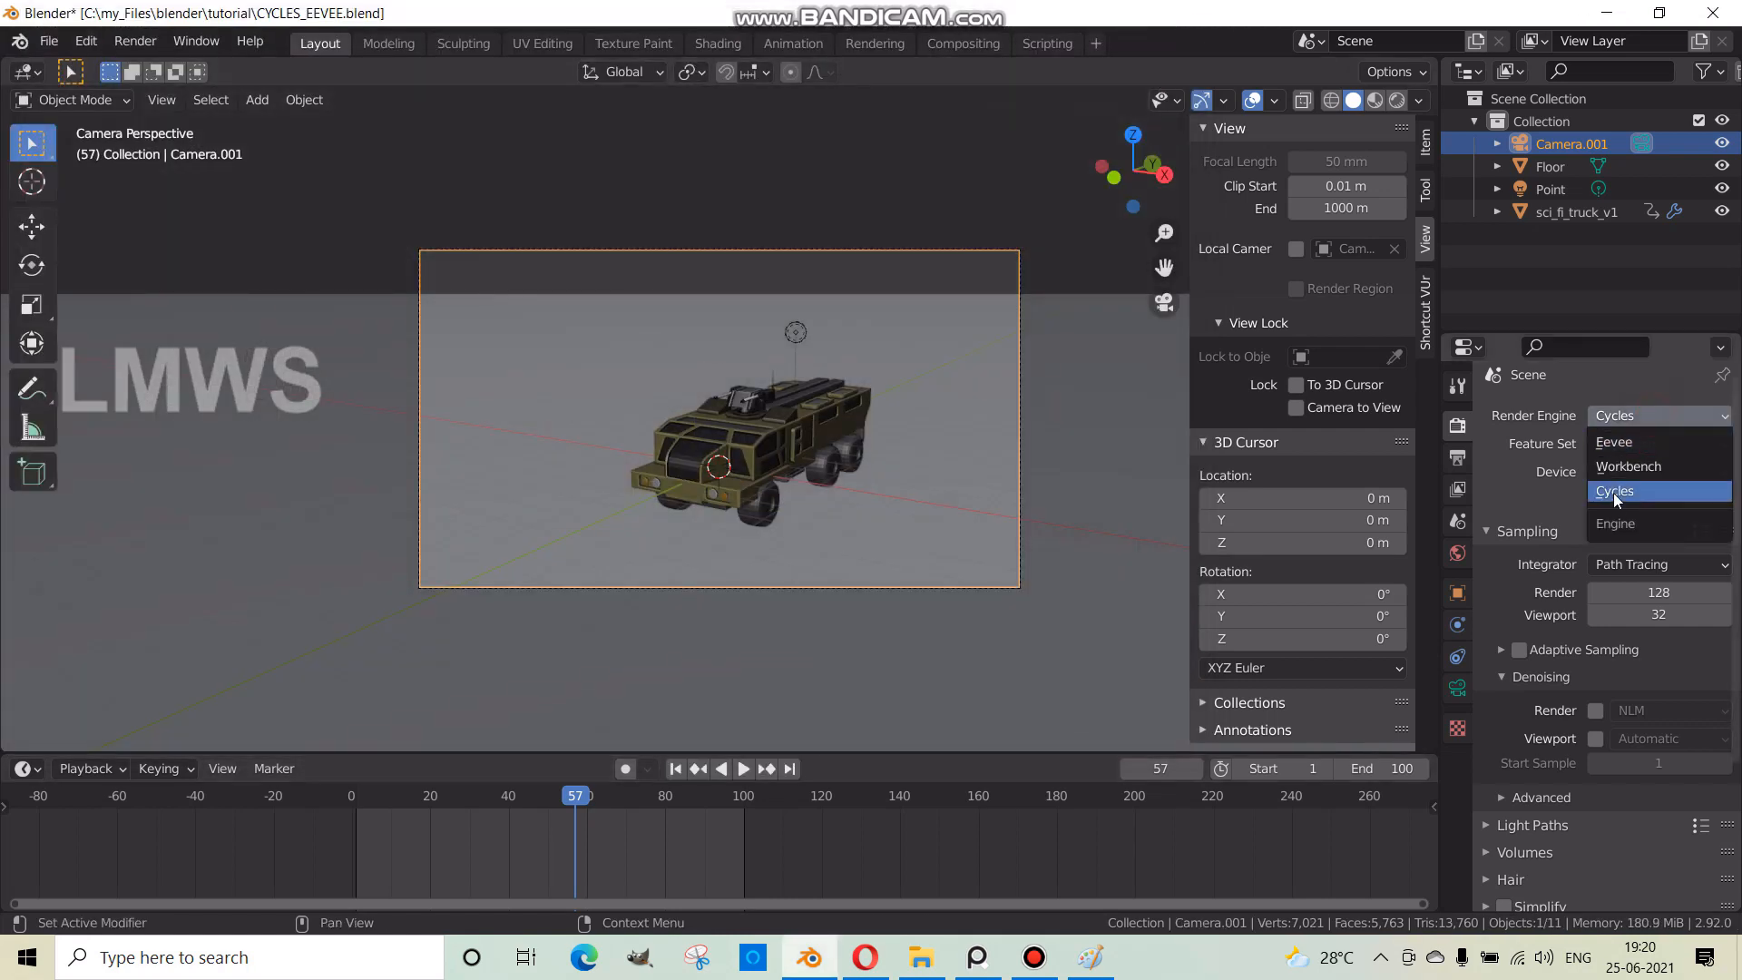
click(1619, 443)
click(136, 41)
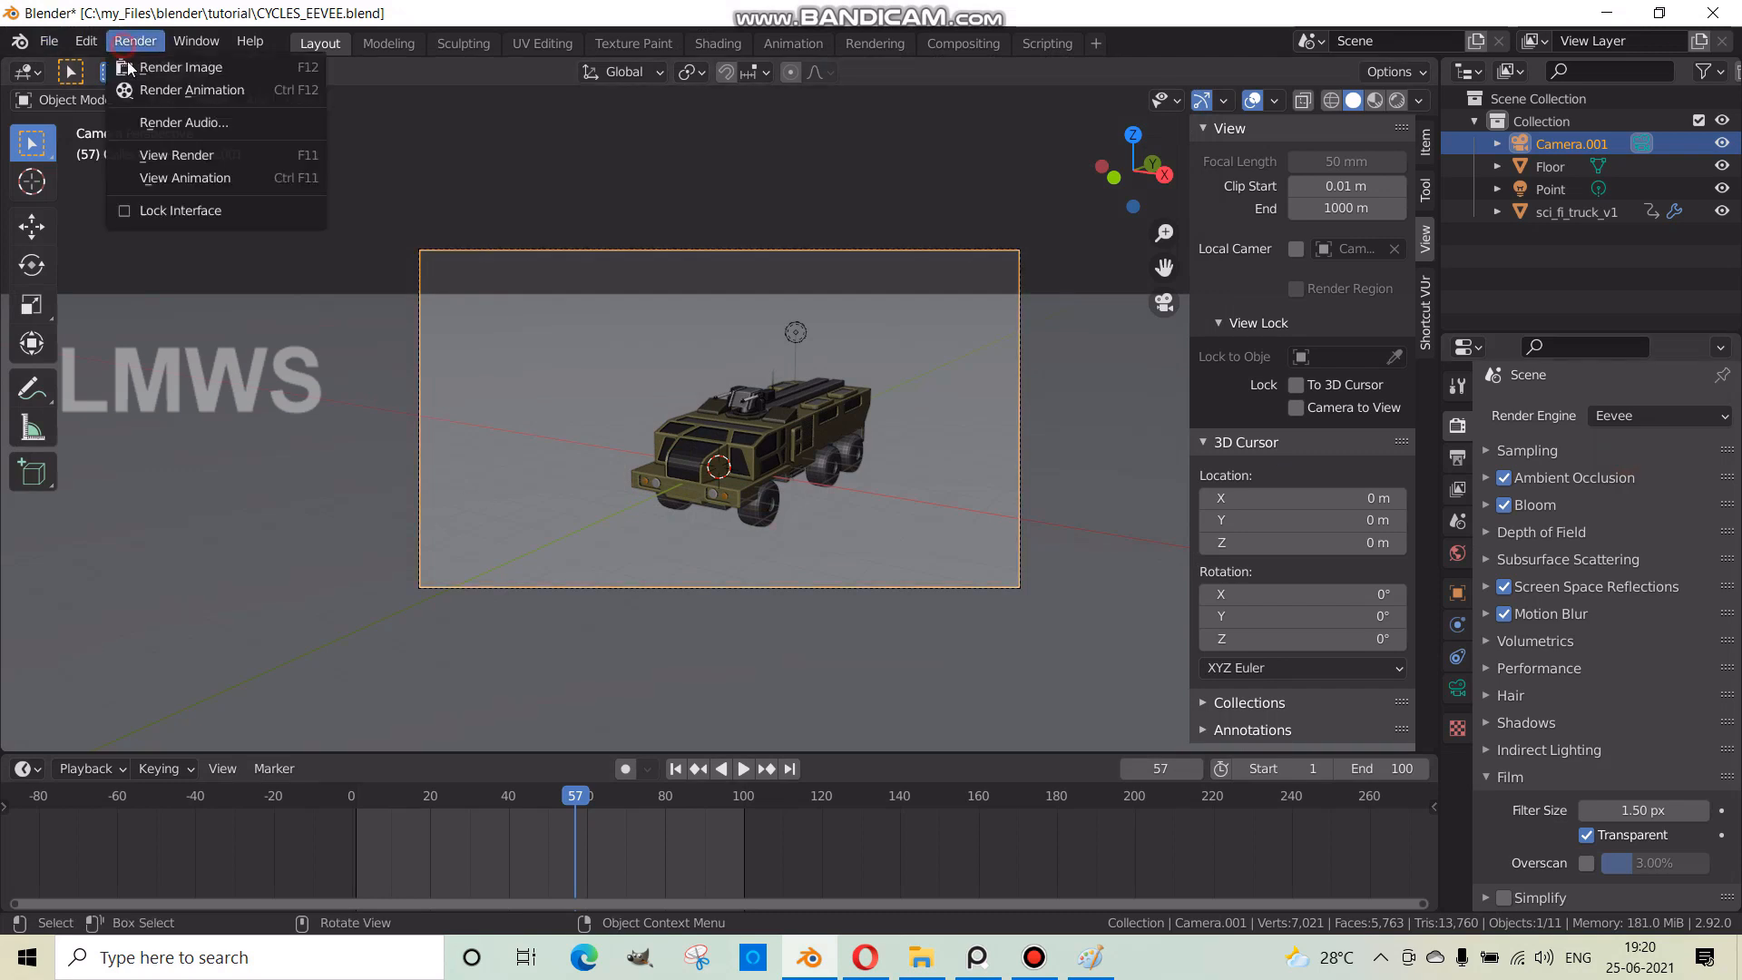
click(160, 68)
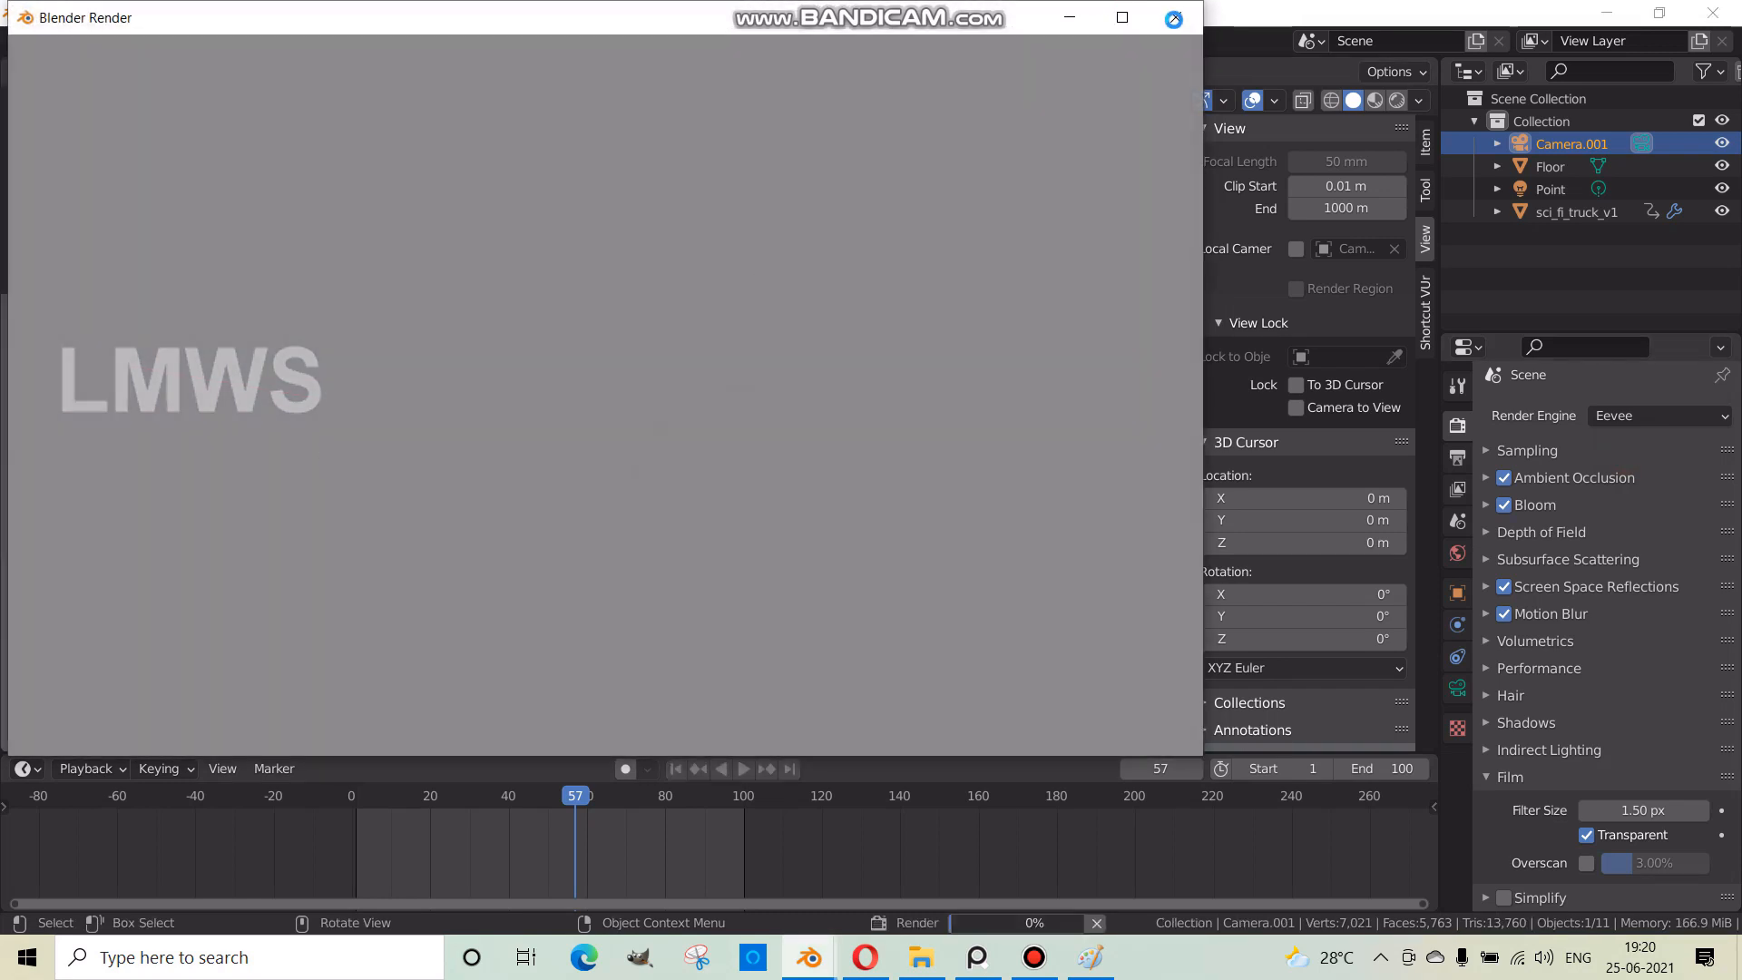
click(1173, 17)
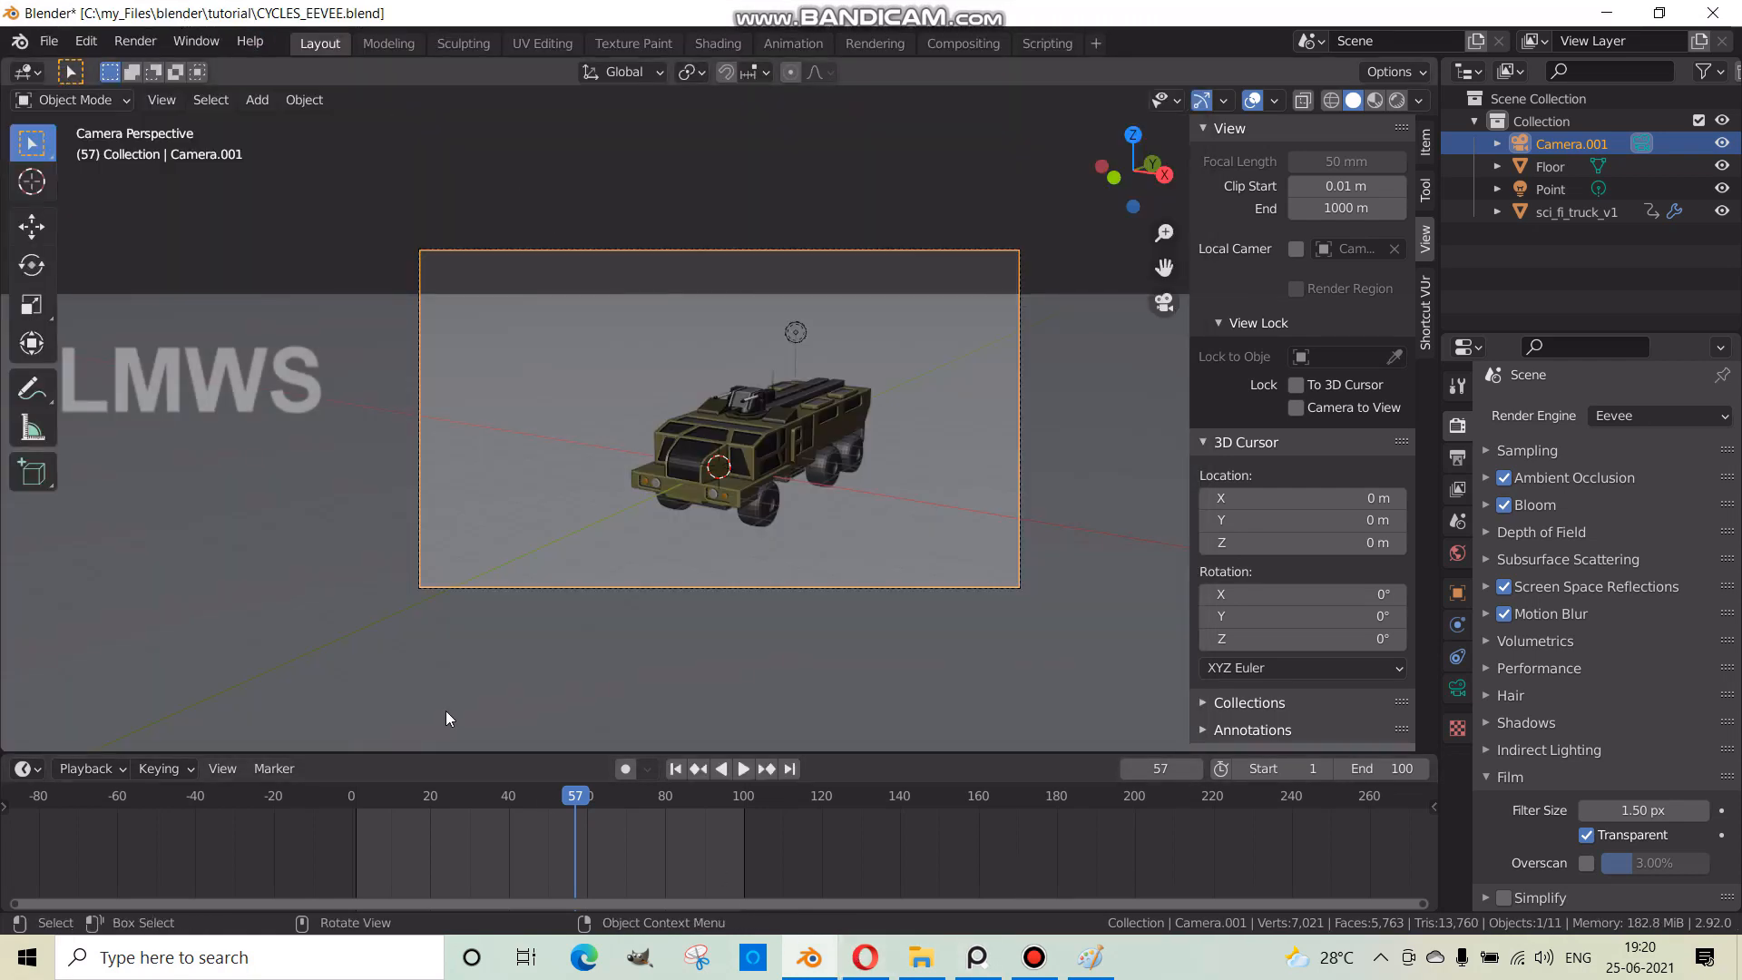
- Render frame 57 again with Eevee, examine the blurred truck and close the render window
scroll(774, 481, up, 1)
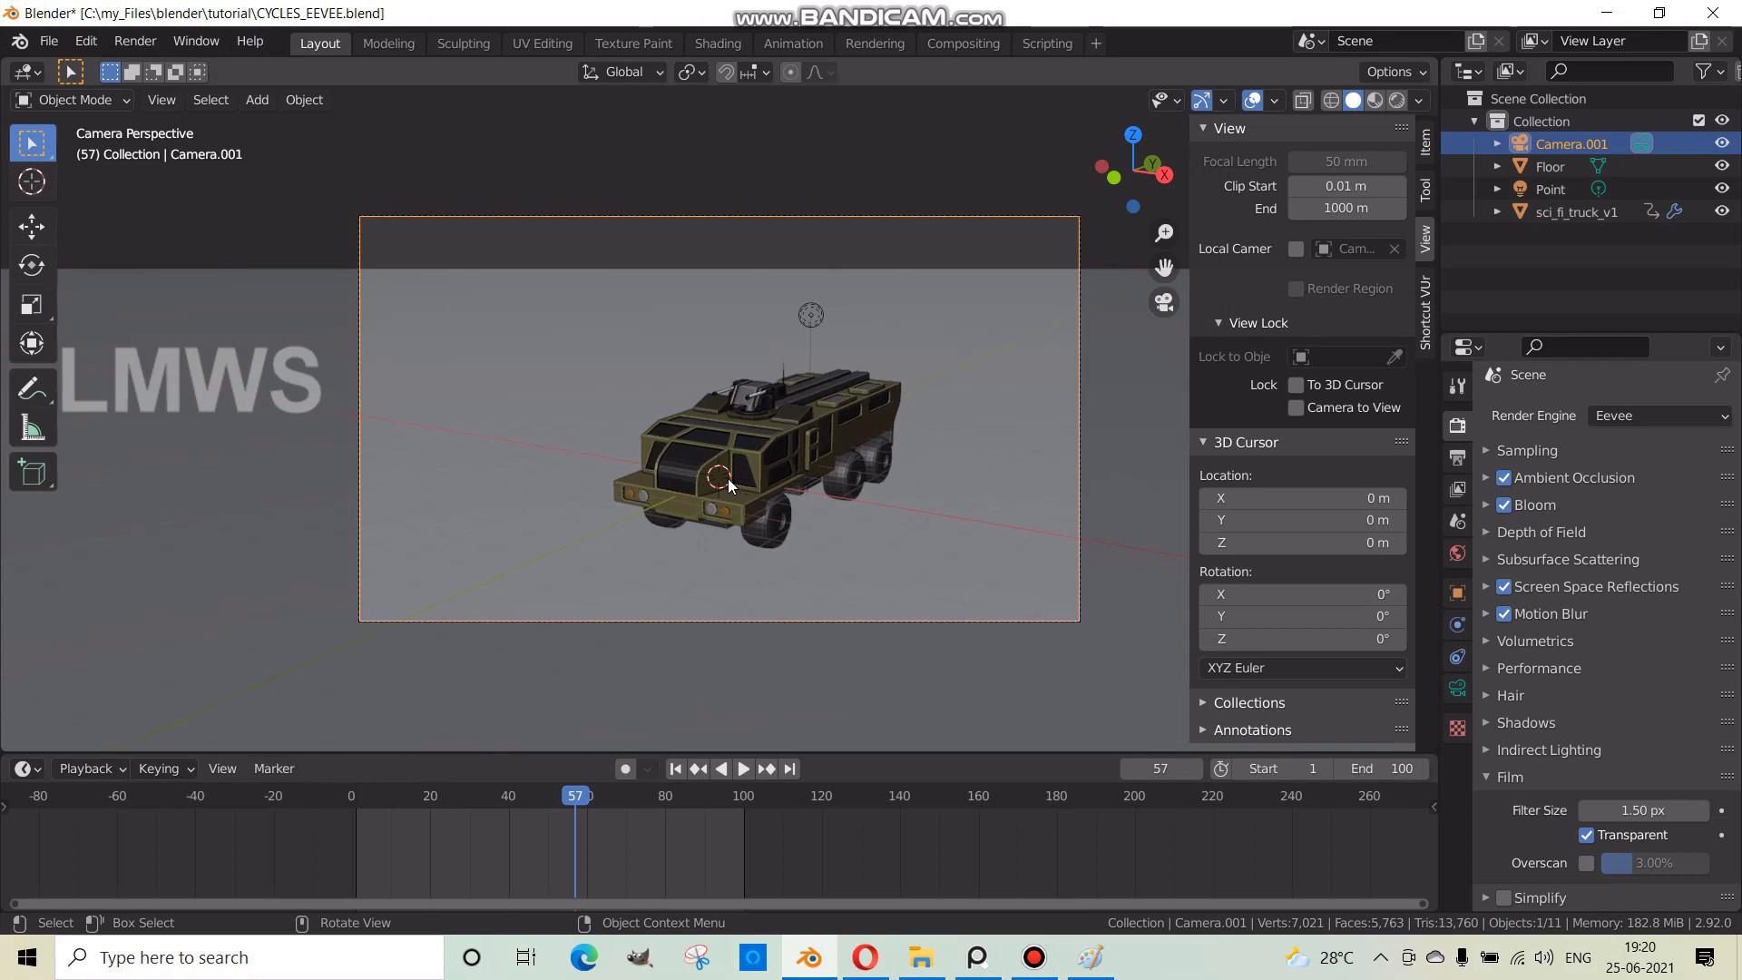
click(135, 41)
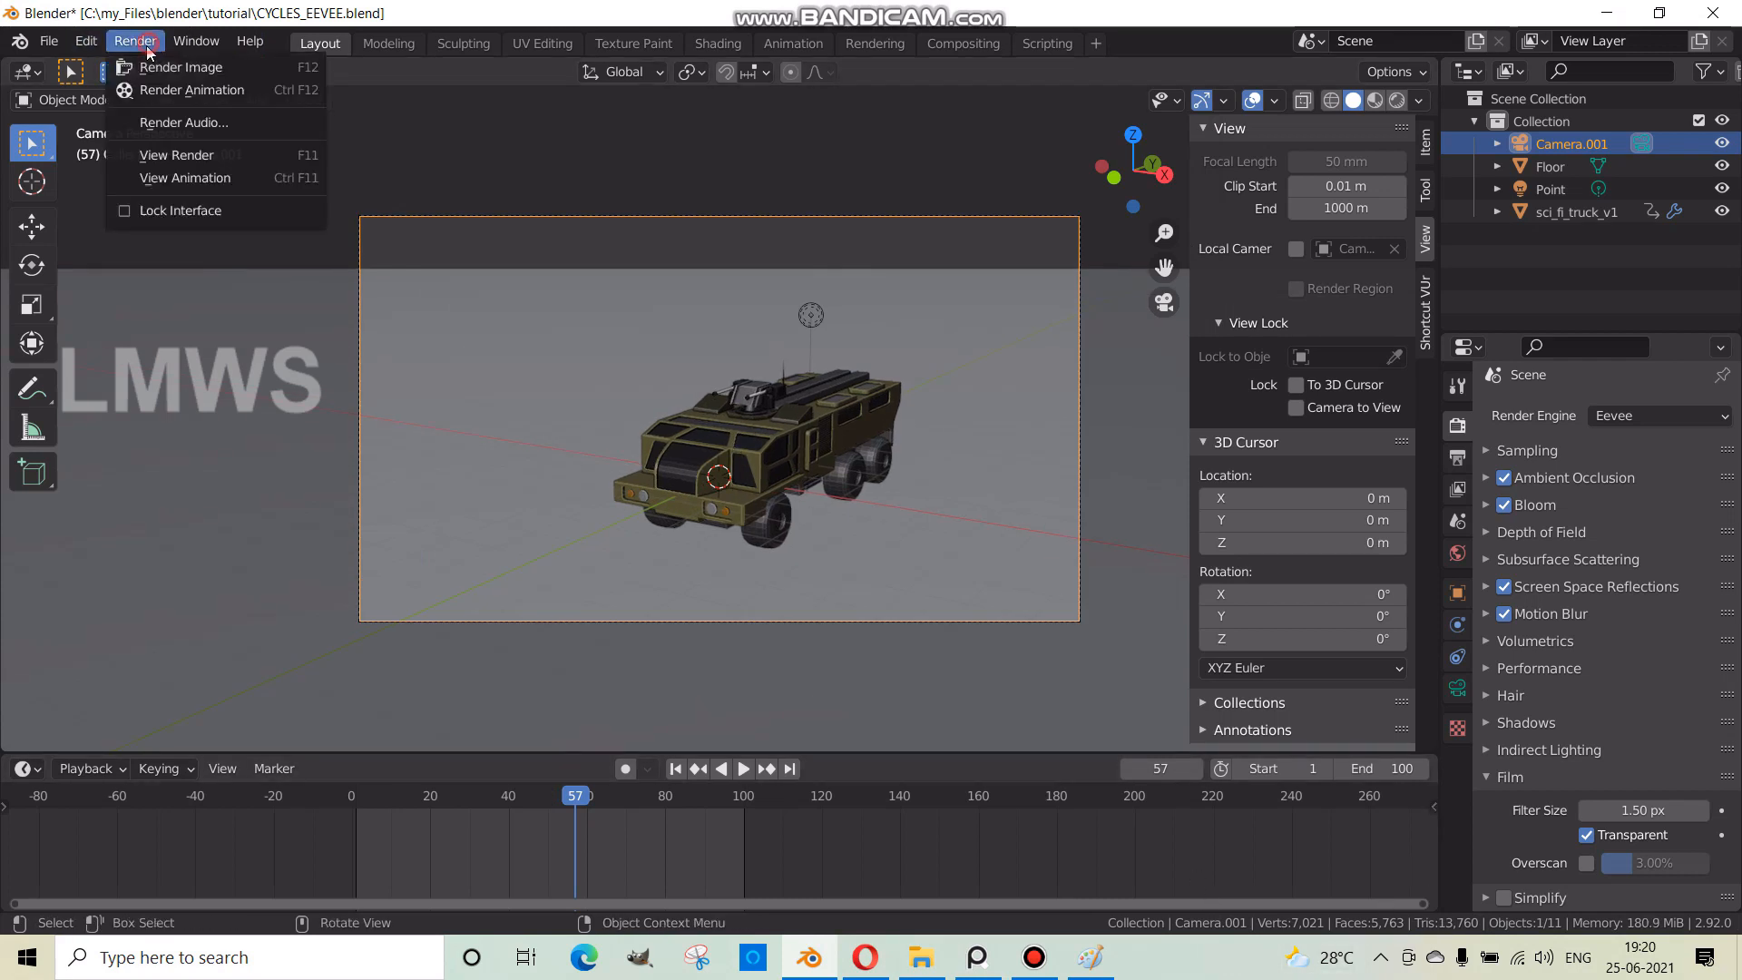
click(173, 66)
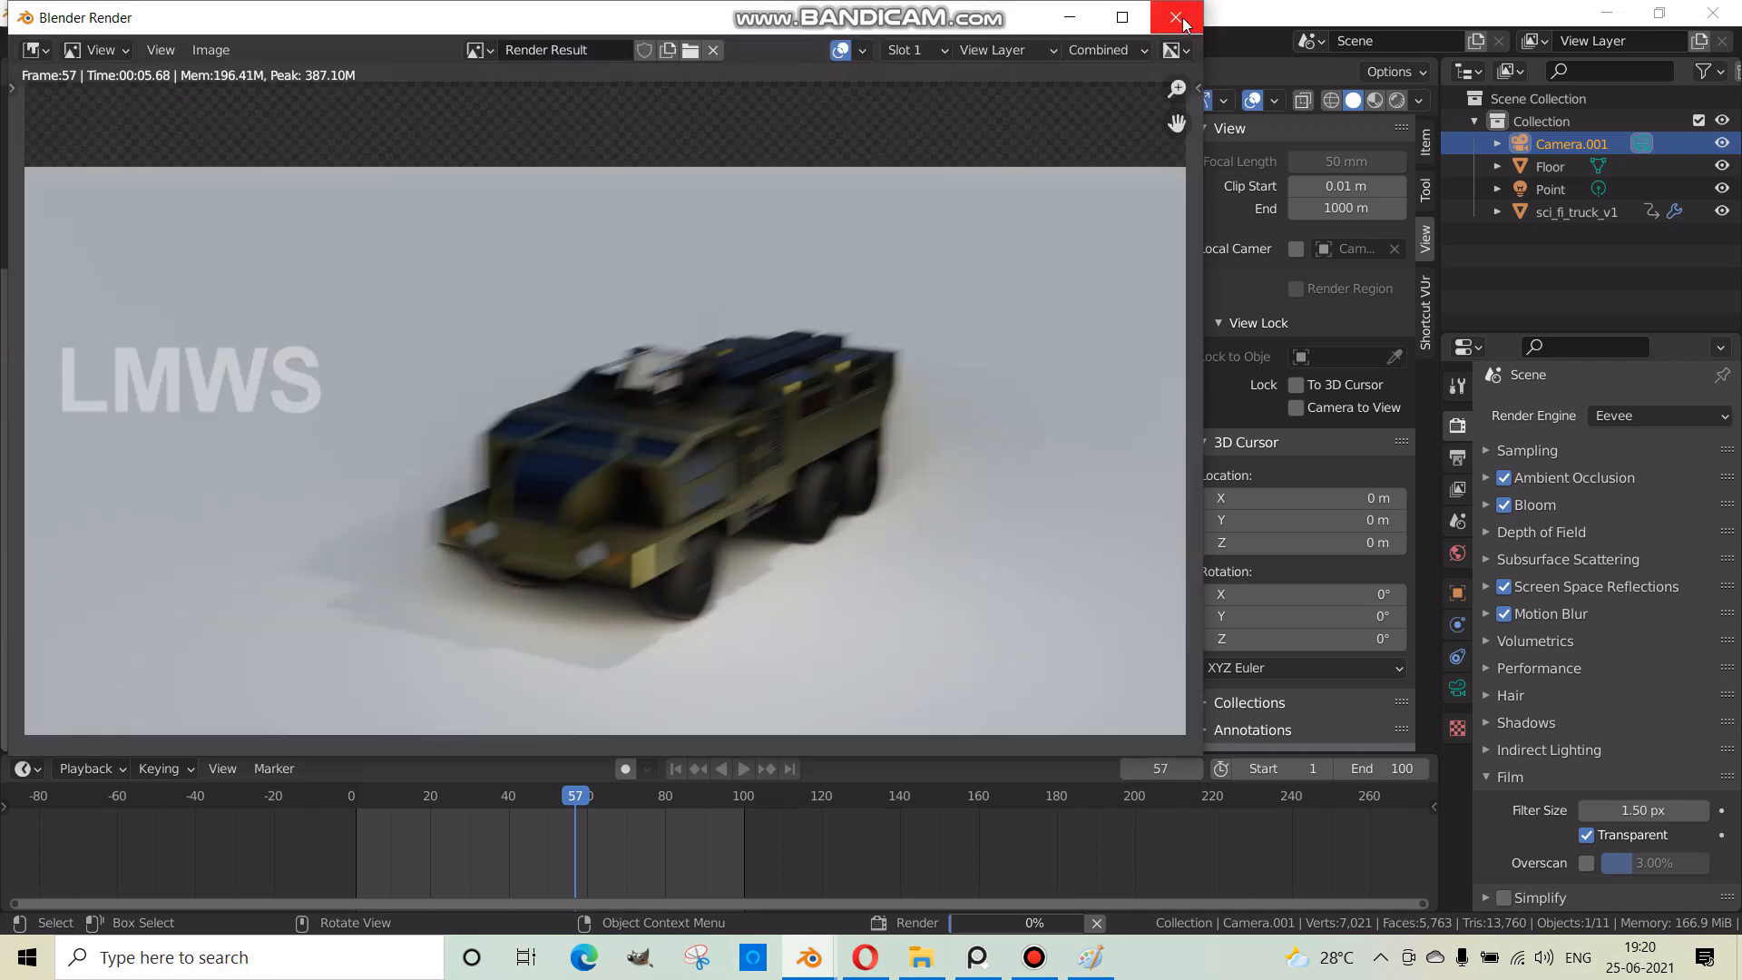
click(1177, 18)
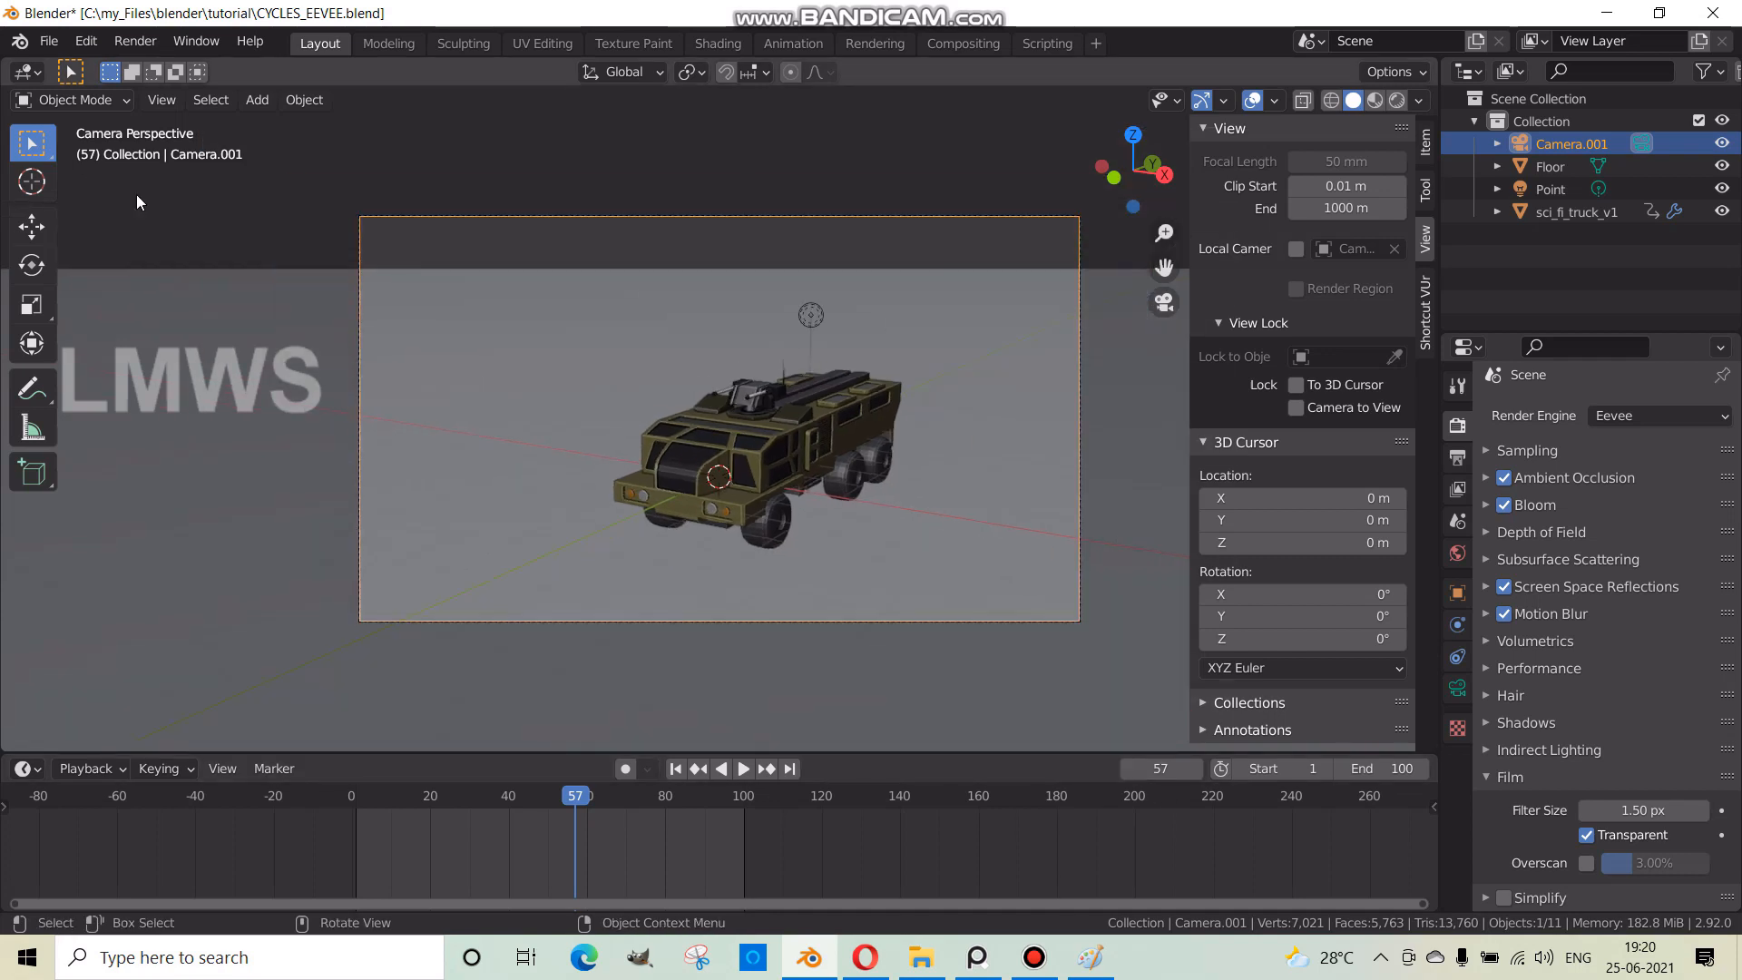
- Save the truck scene and open the recent file Exterior_v2.blend
key(ctrl+s)
click(49, 41)
mouse_move(136, 113)
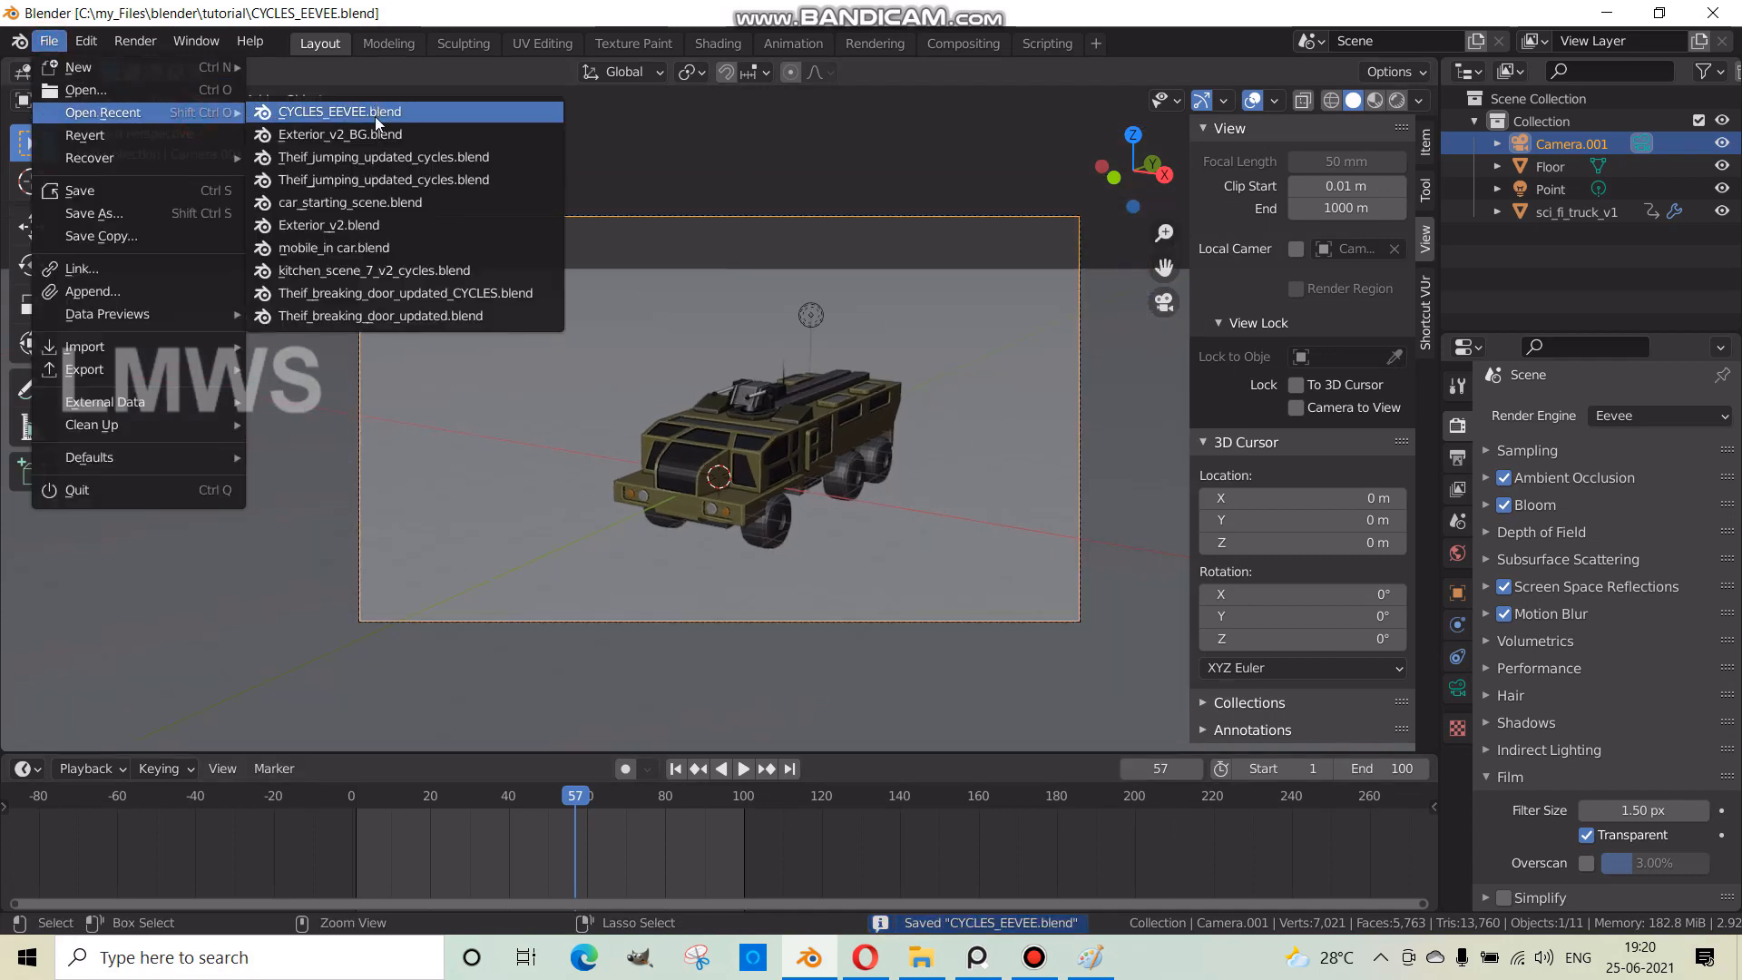
click(379, 226)
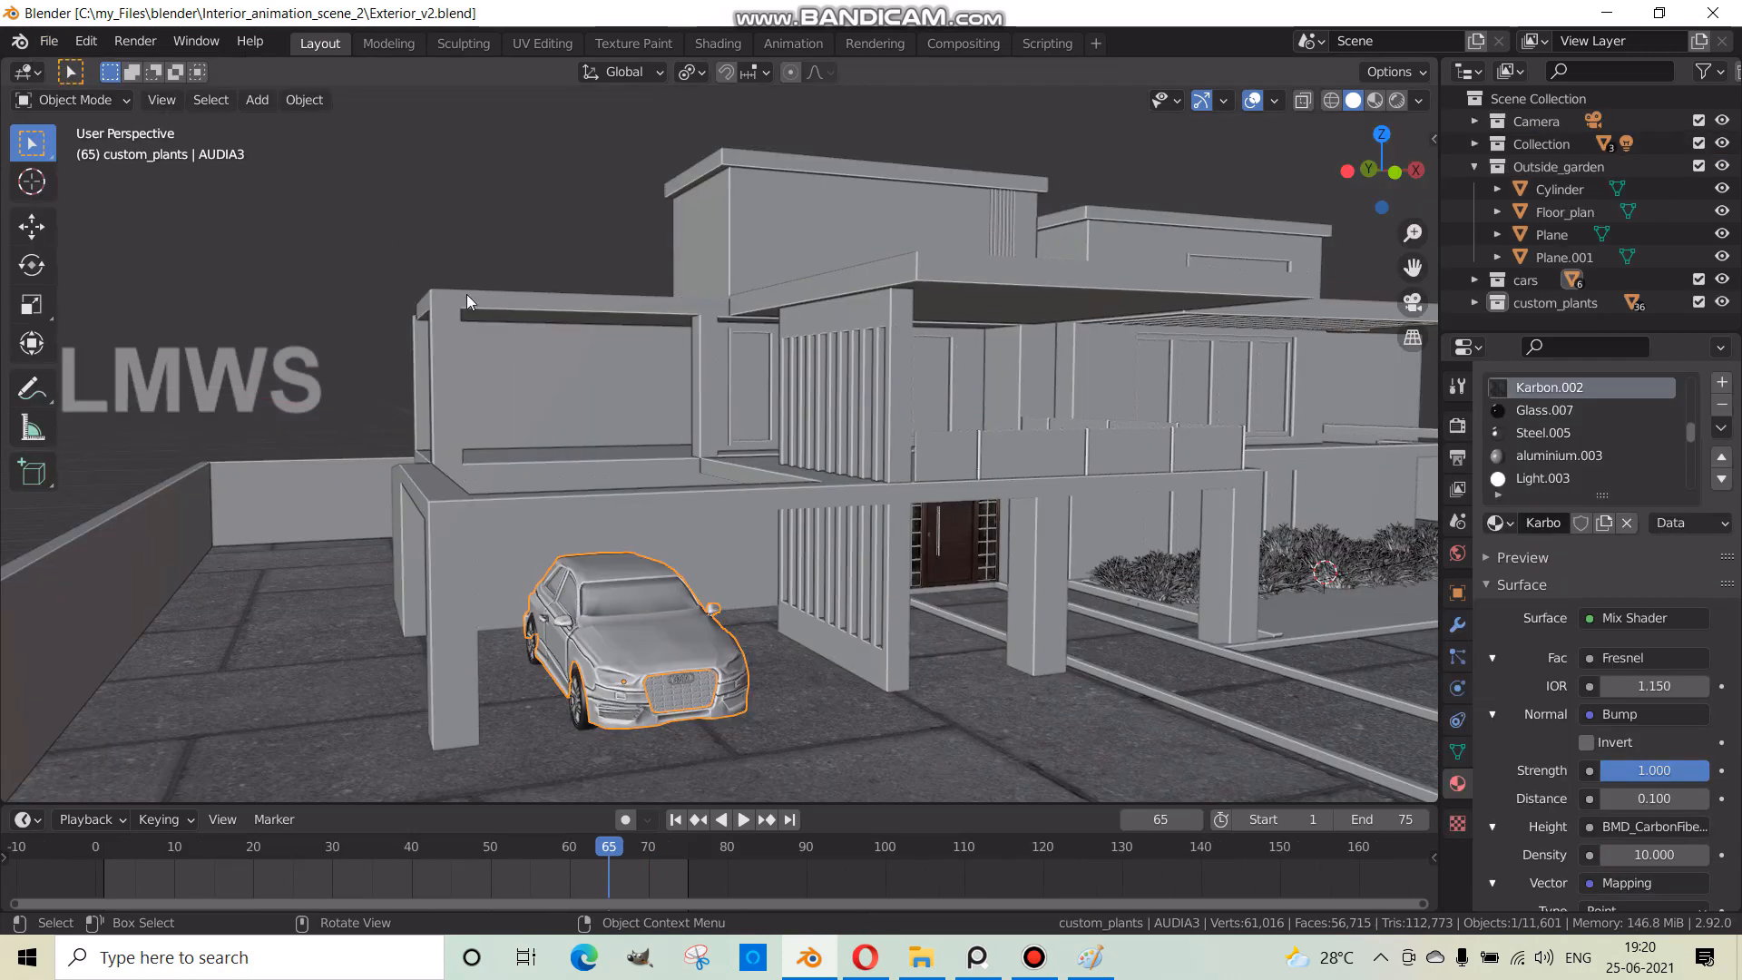
- View the house scene through its camera and review its Cycles render settings and output settings
middle_drag(466, 294, 809, 526)
key(KP_0)
scroll(798, 535, up, 3)
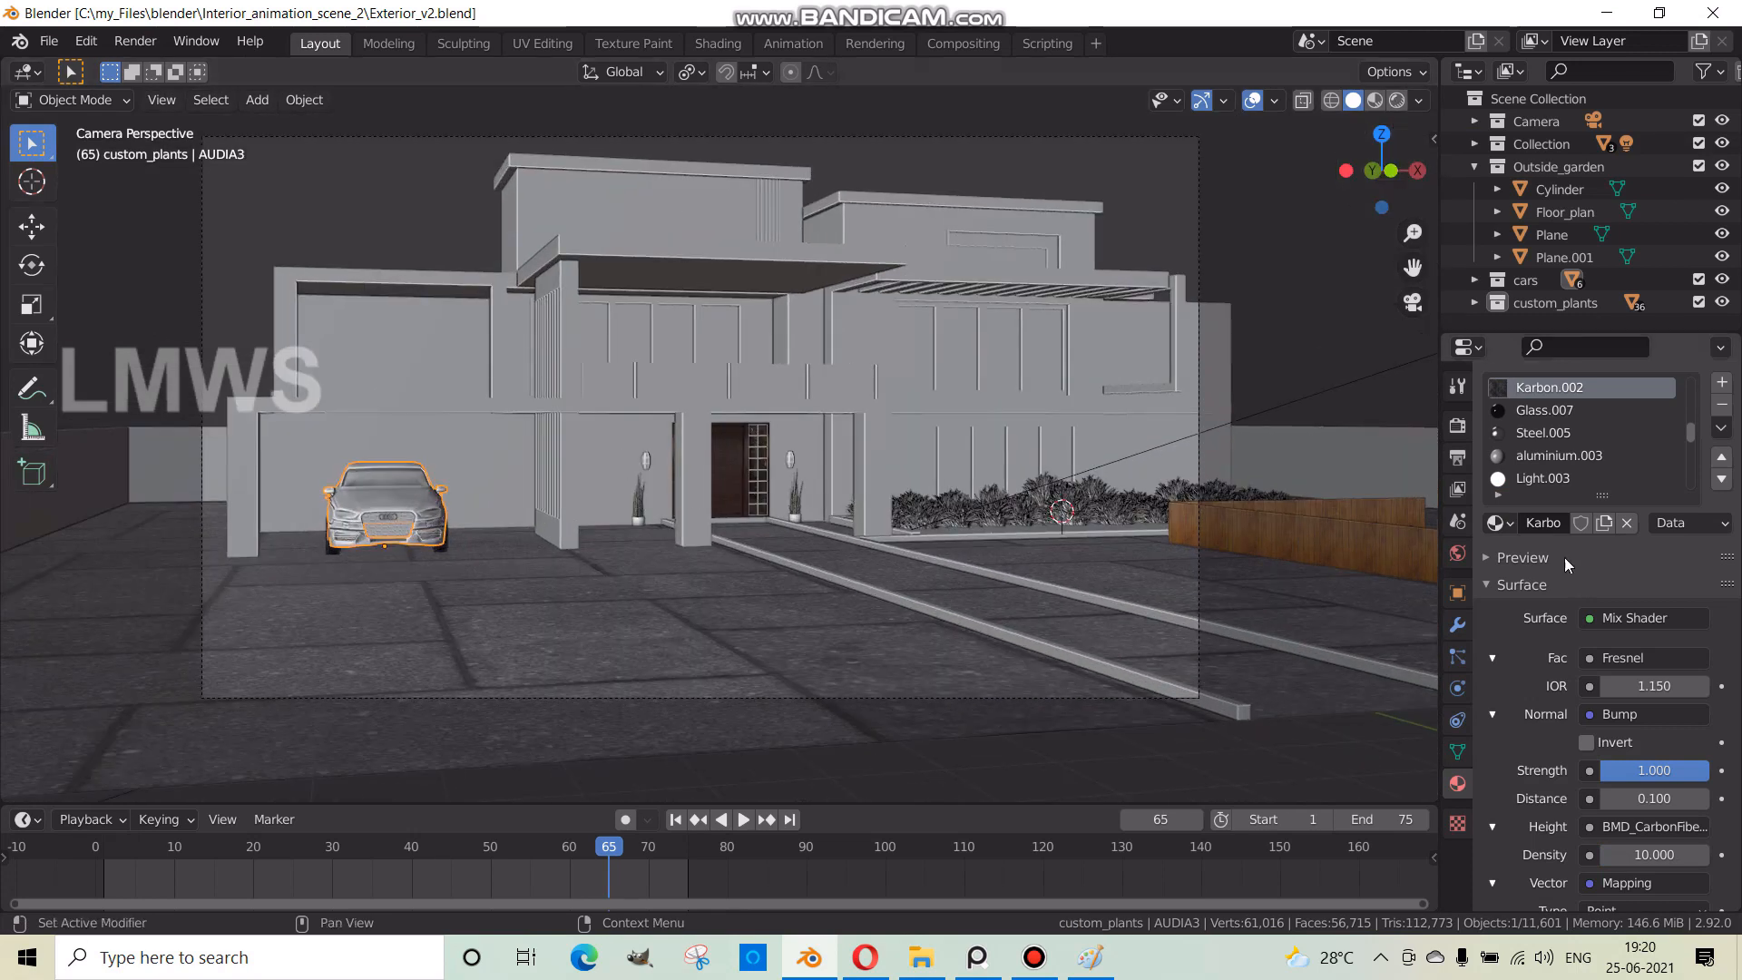
click(1457, 425)
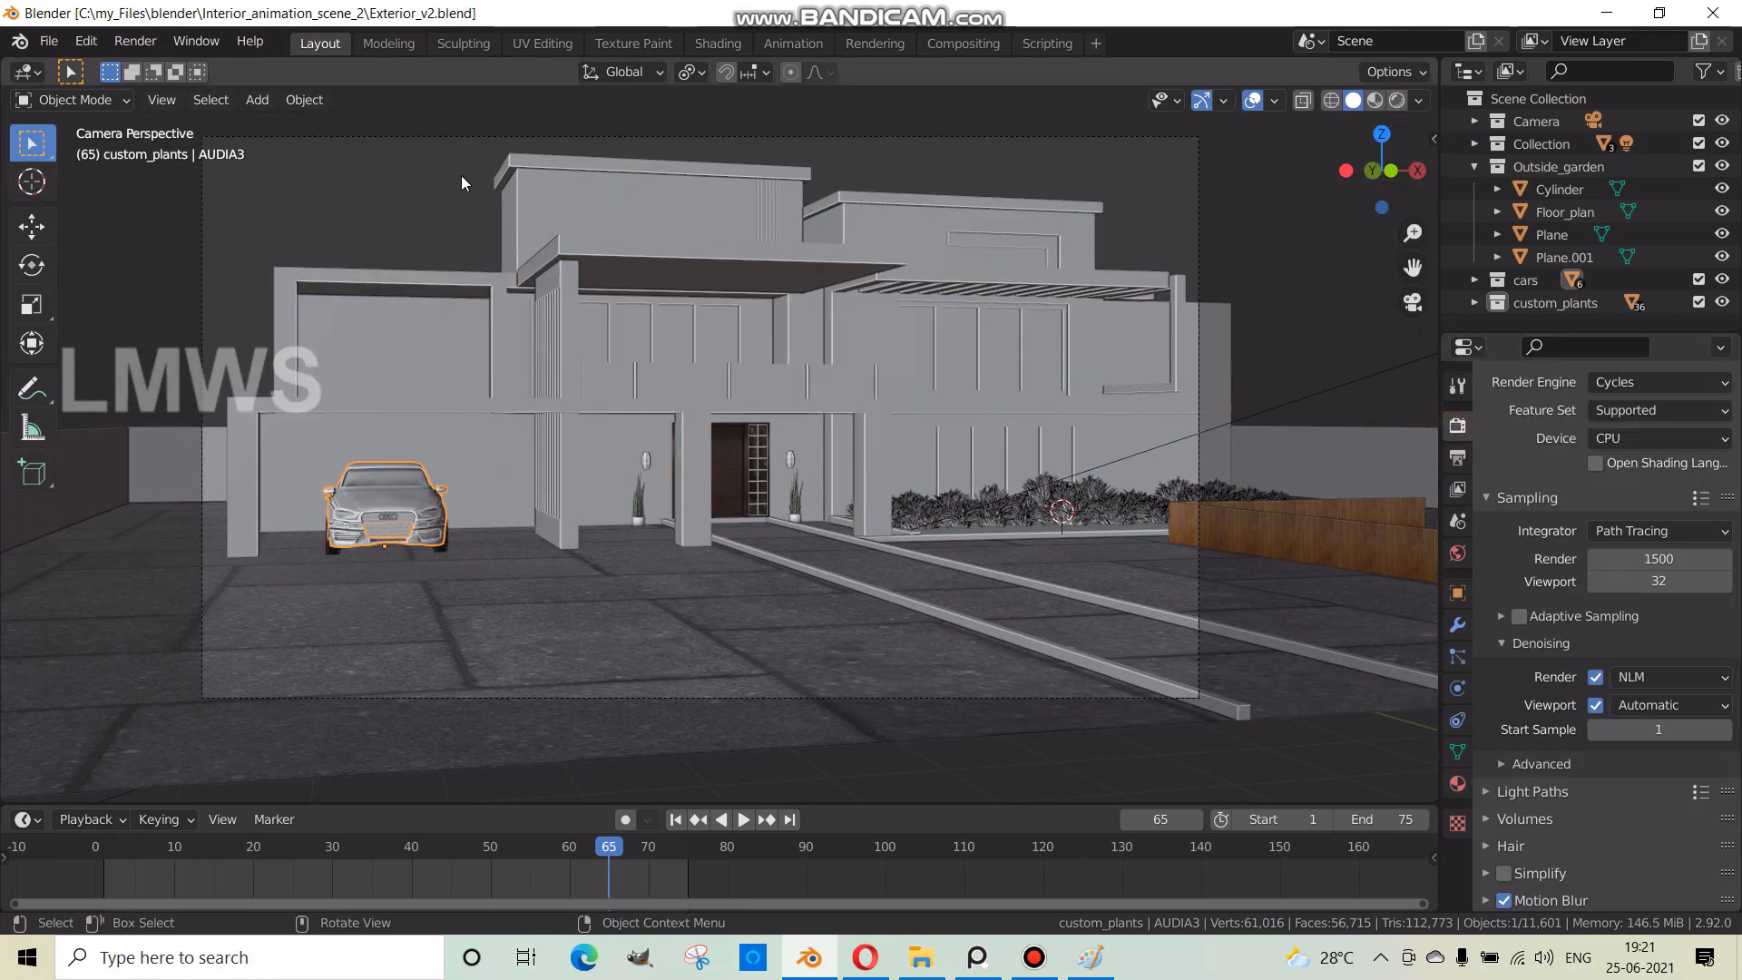
click(136, 41)
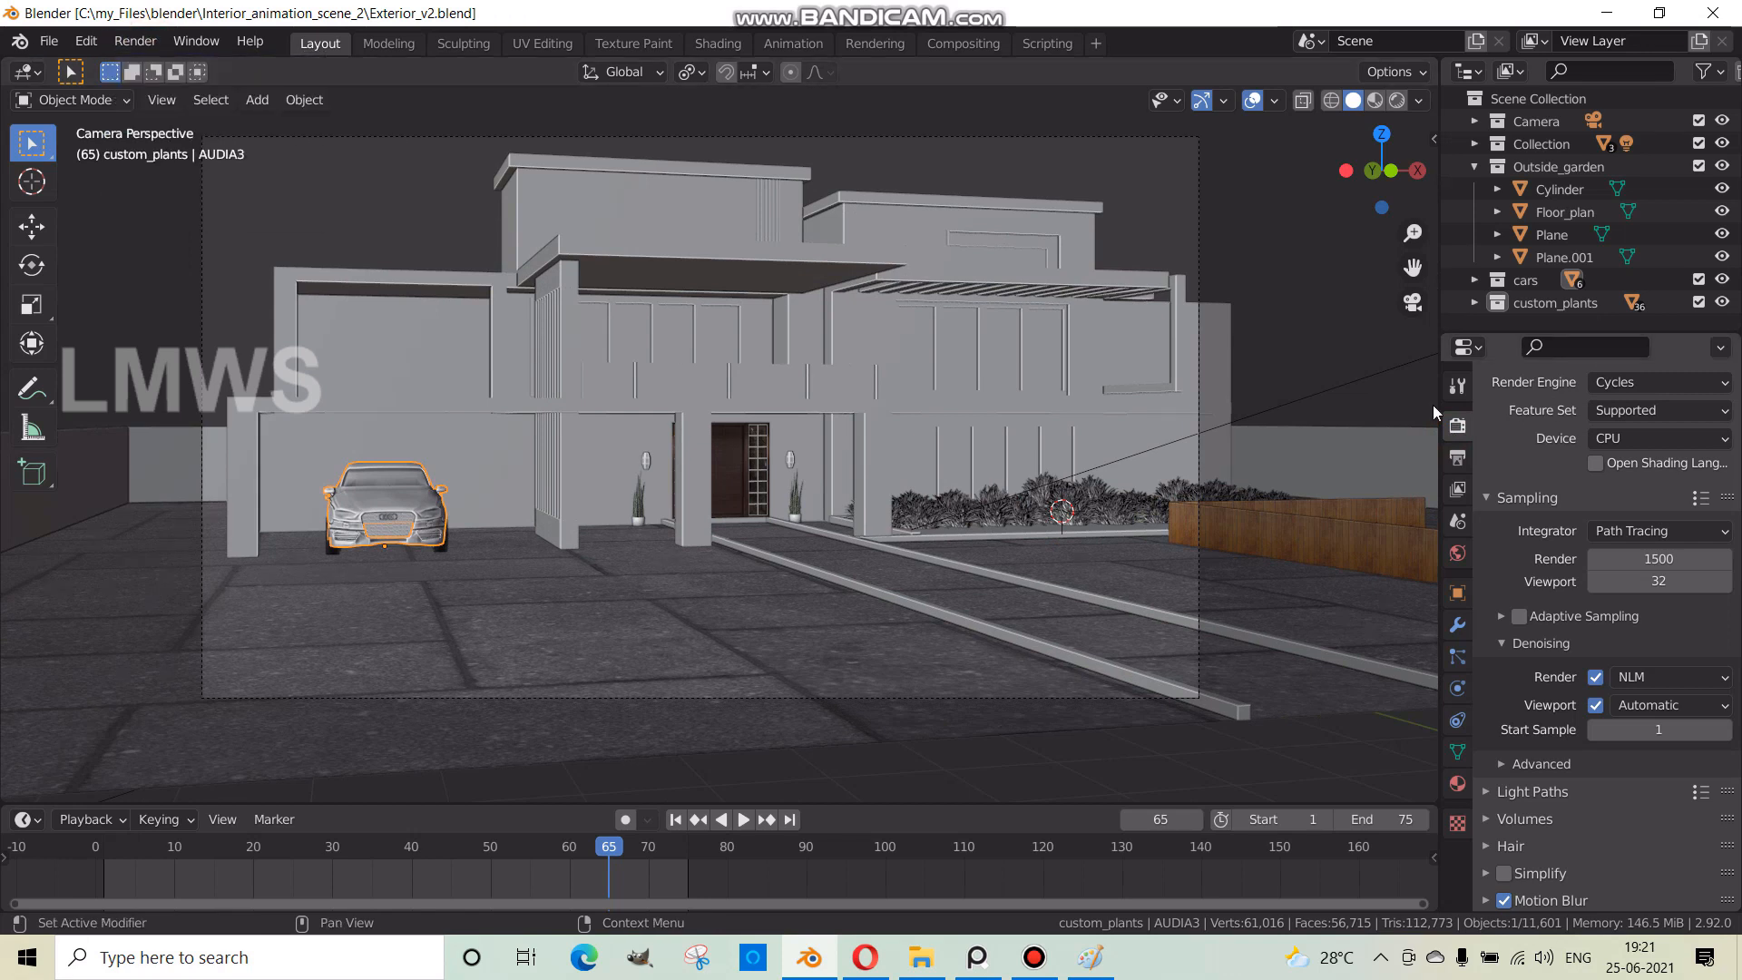
click(1457, 457)
- Render the house scene's current frame with Cycles, watch its tile progress and close the render window
click(135, 41)
click(145, 71)
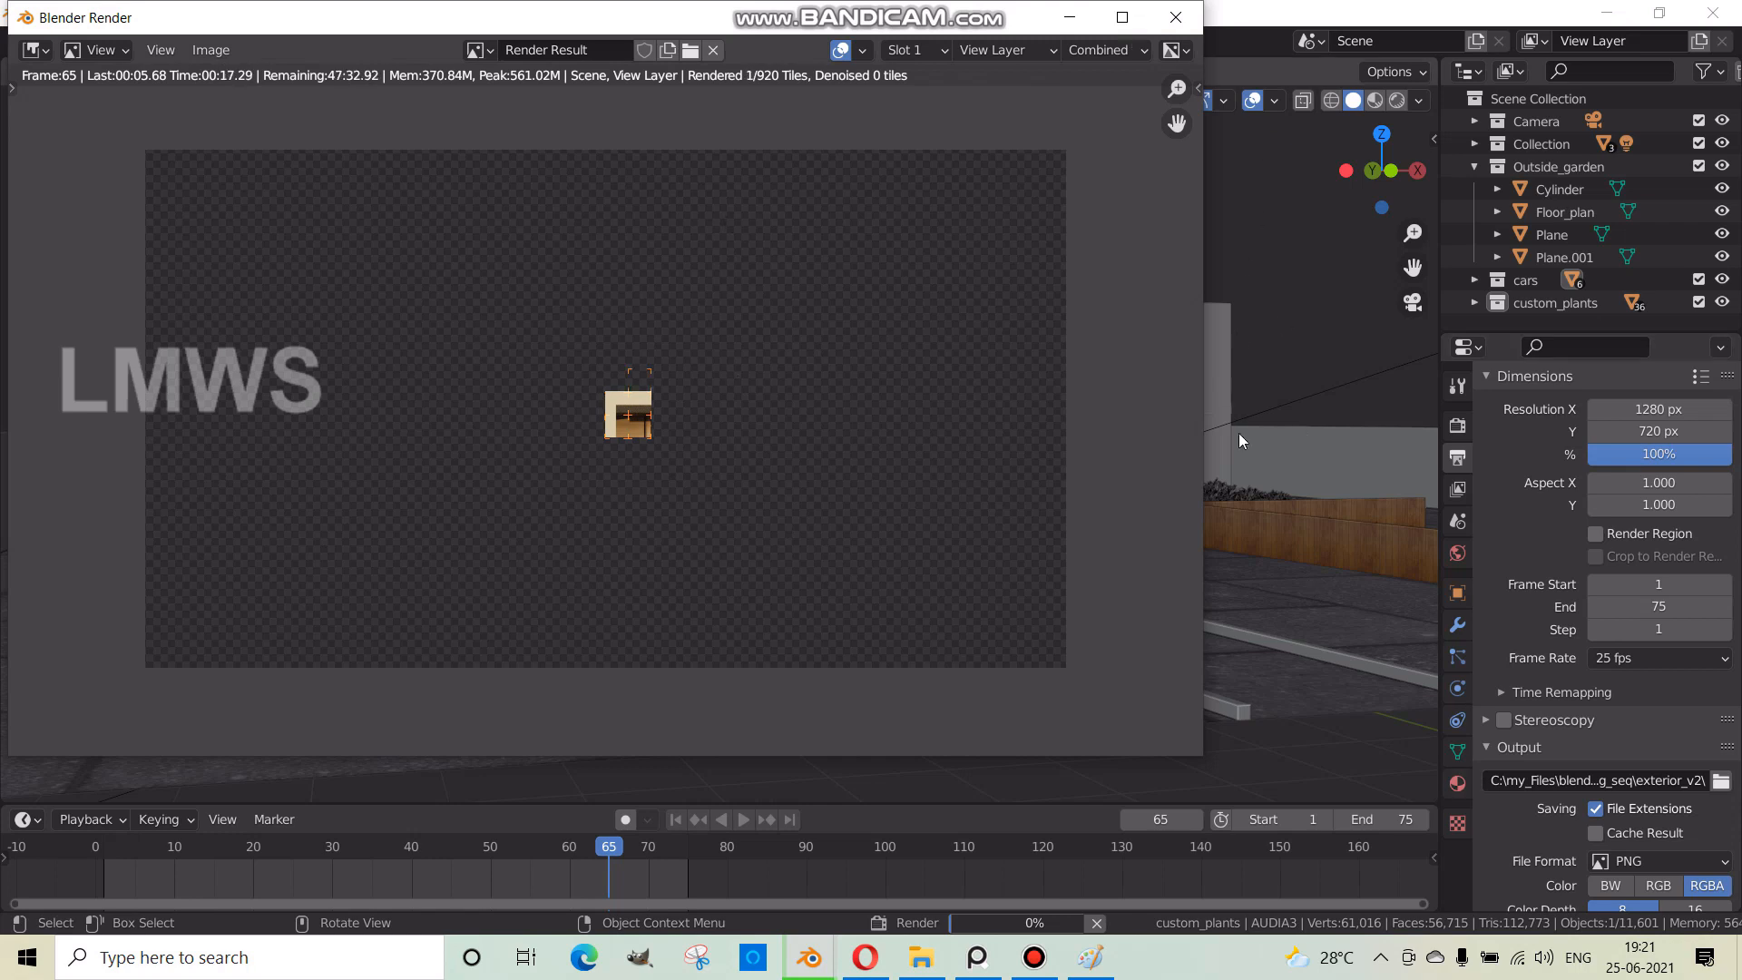
click(1177, 27)
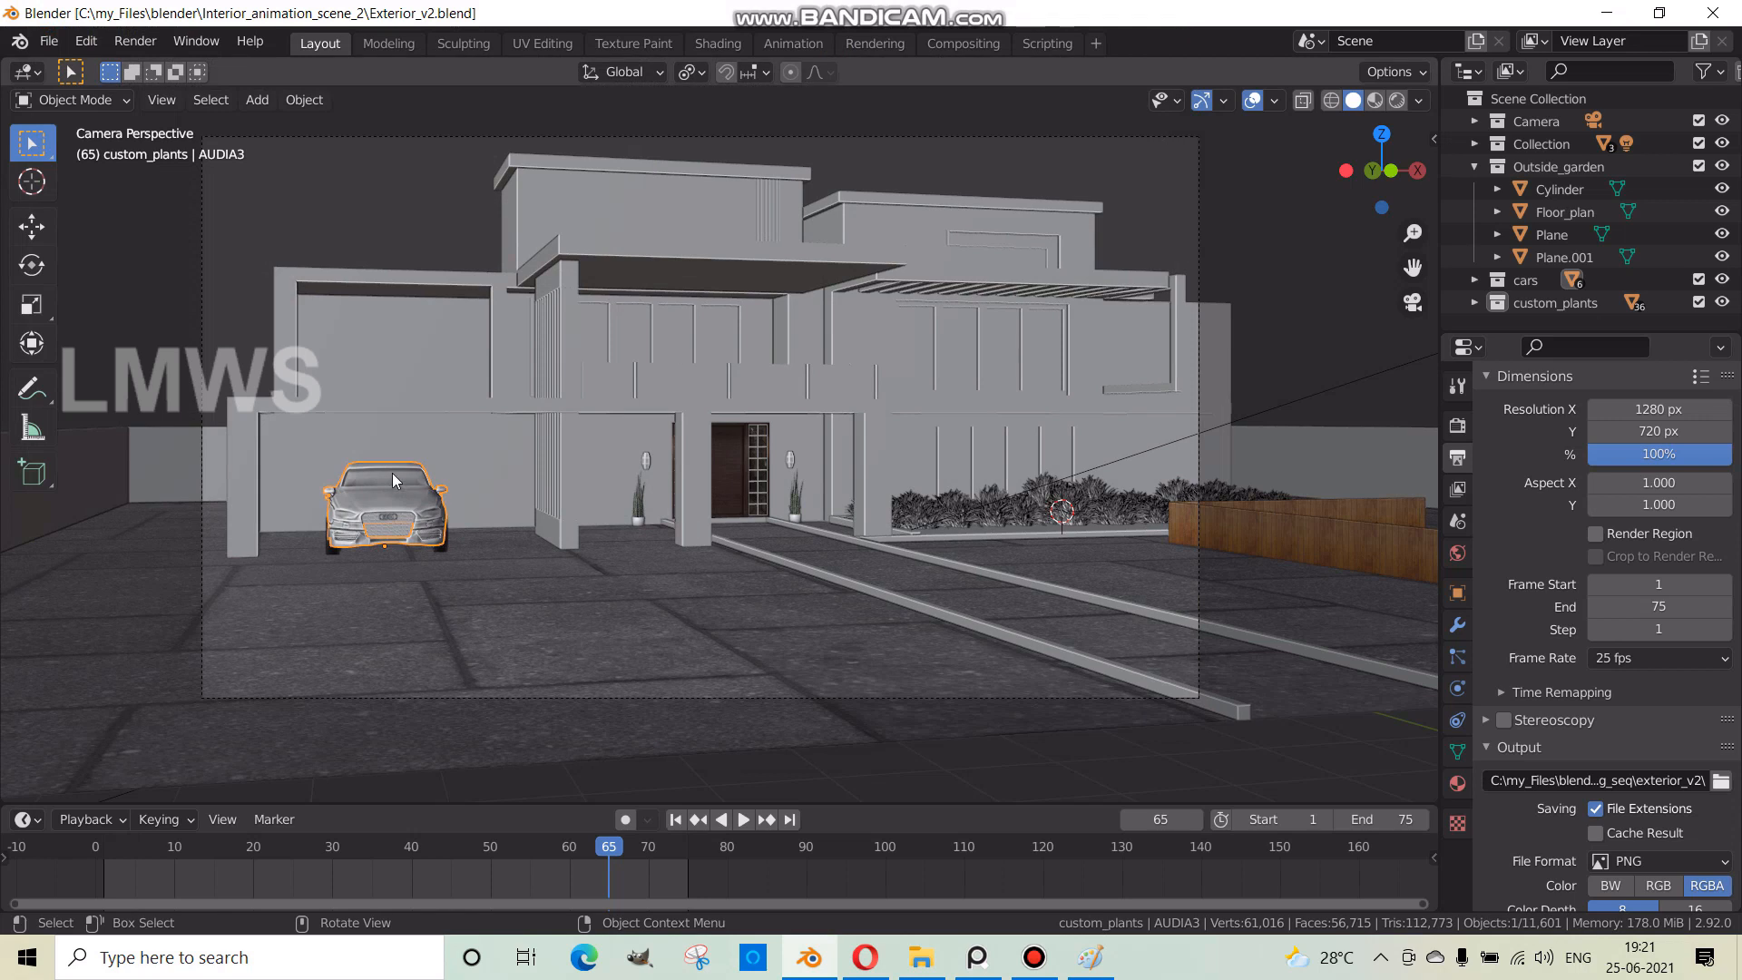
- Switch the house scene's render engine to Eevee and render the current frame for comparison
click(135, 41)
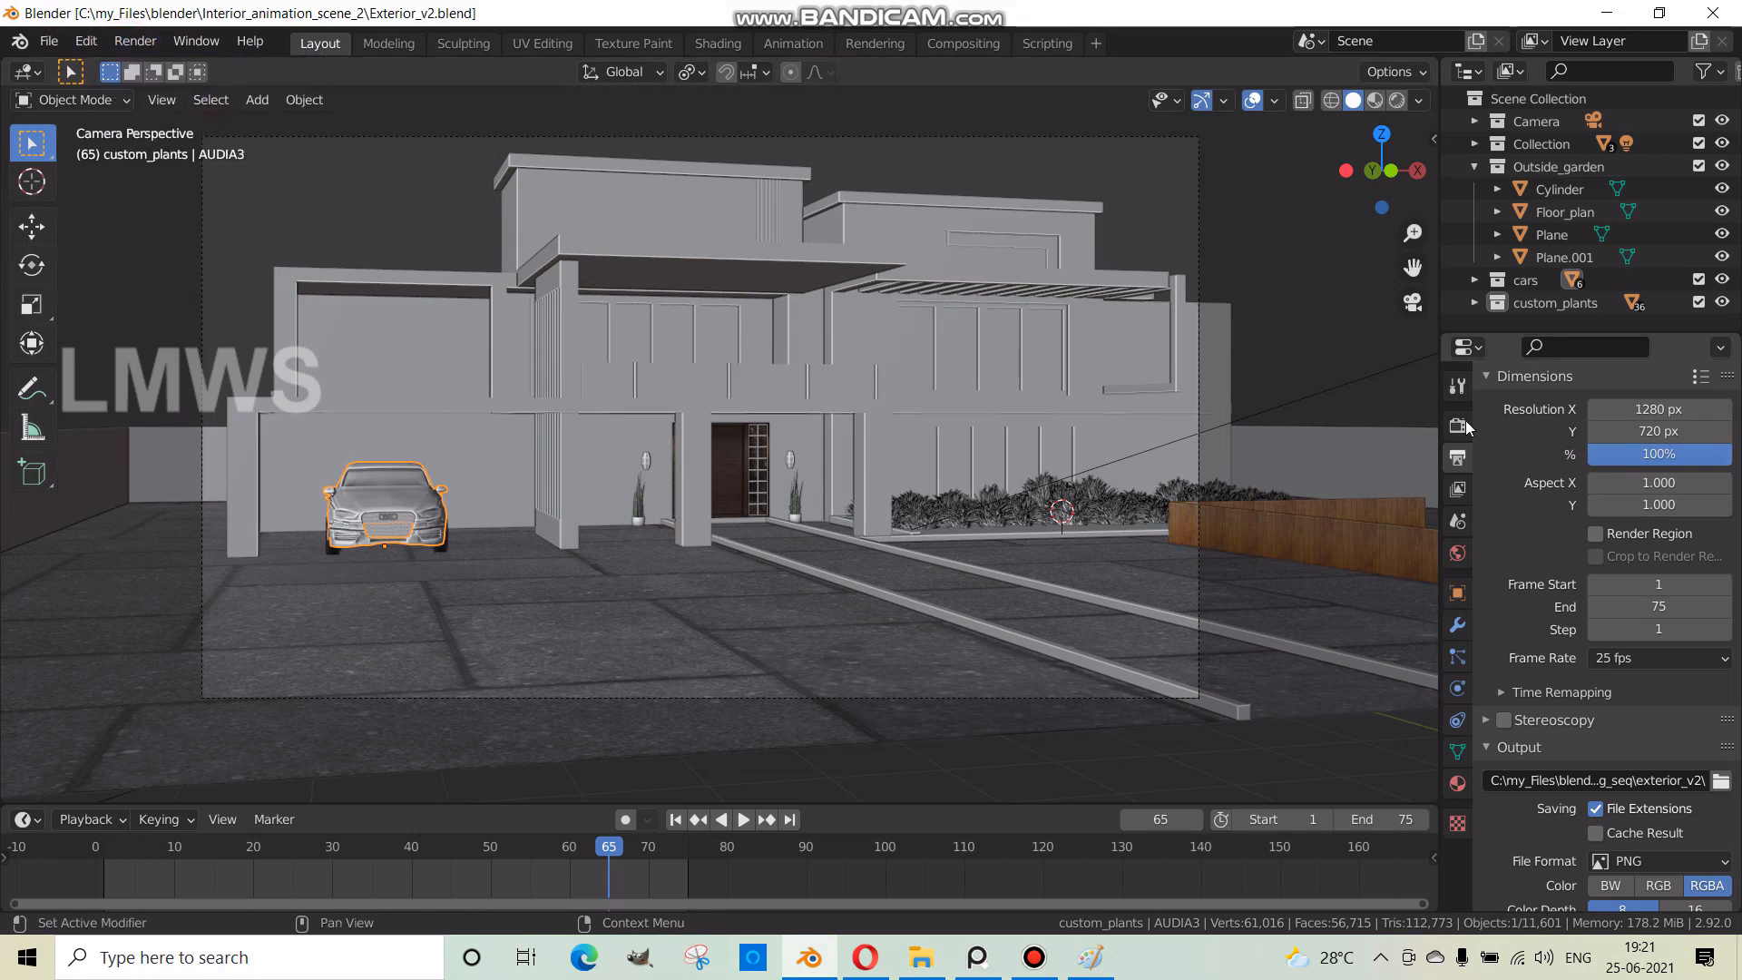
click(1458, 425)
click(1647, 391)
click(1619, 403)
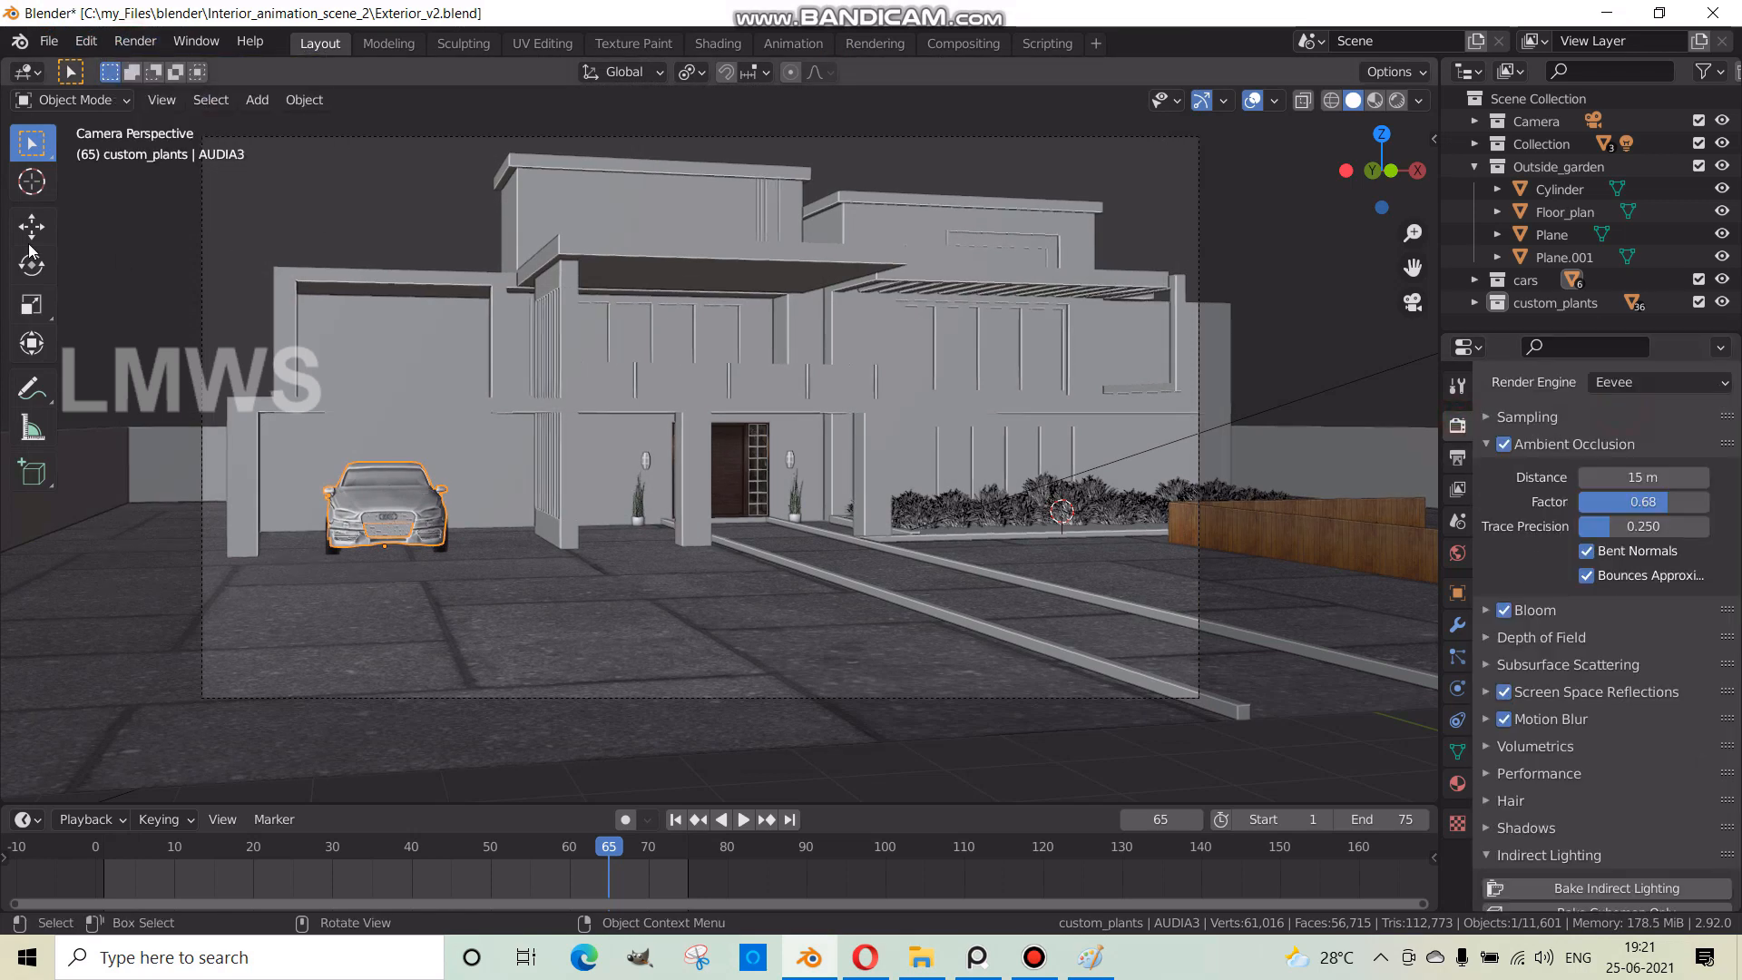
click(135, 41)
click(216, 68)
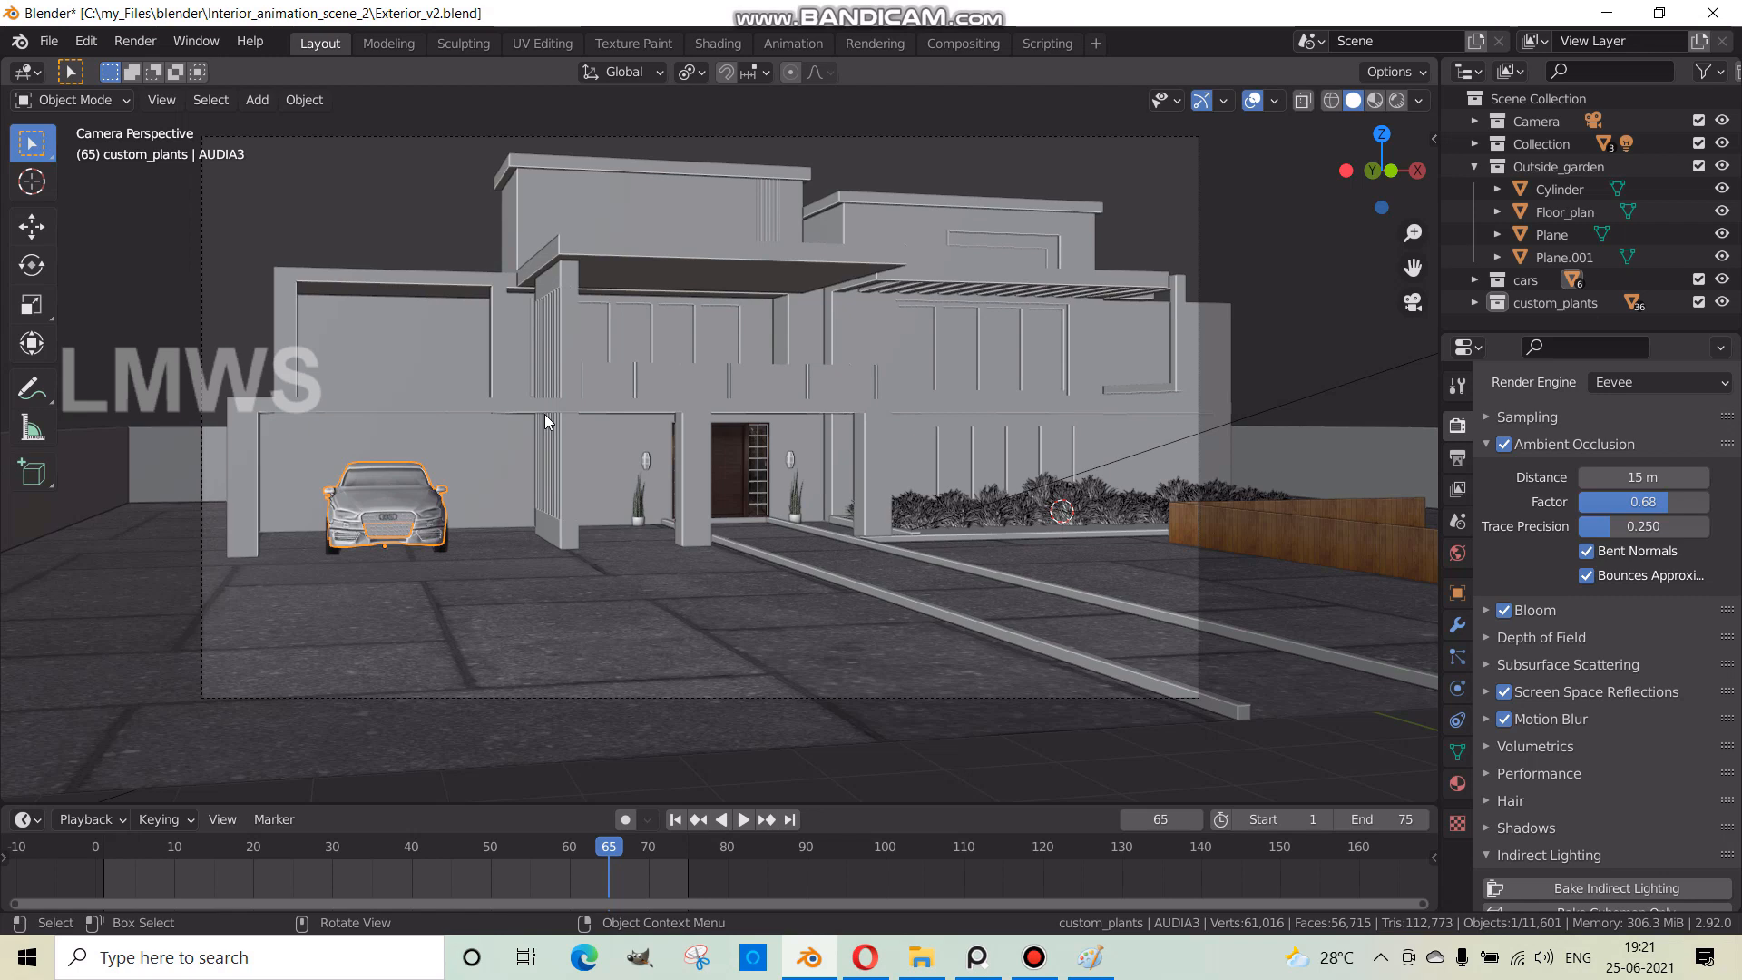
- Collapse the Ambient Occlusion settings and look briefly at the Sampling settings of the house scene
click(1541, 441)
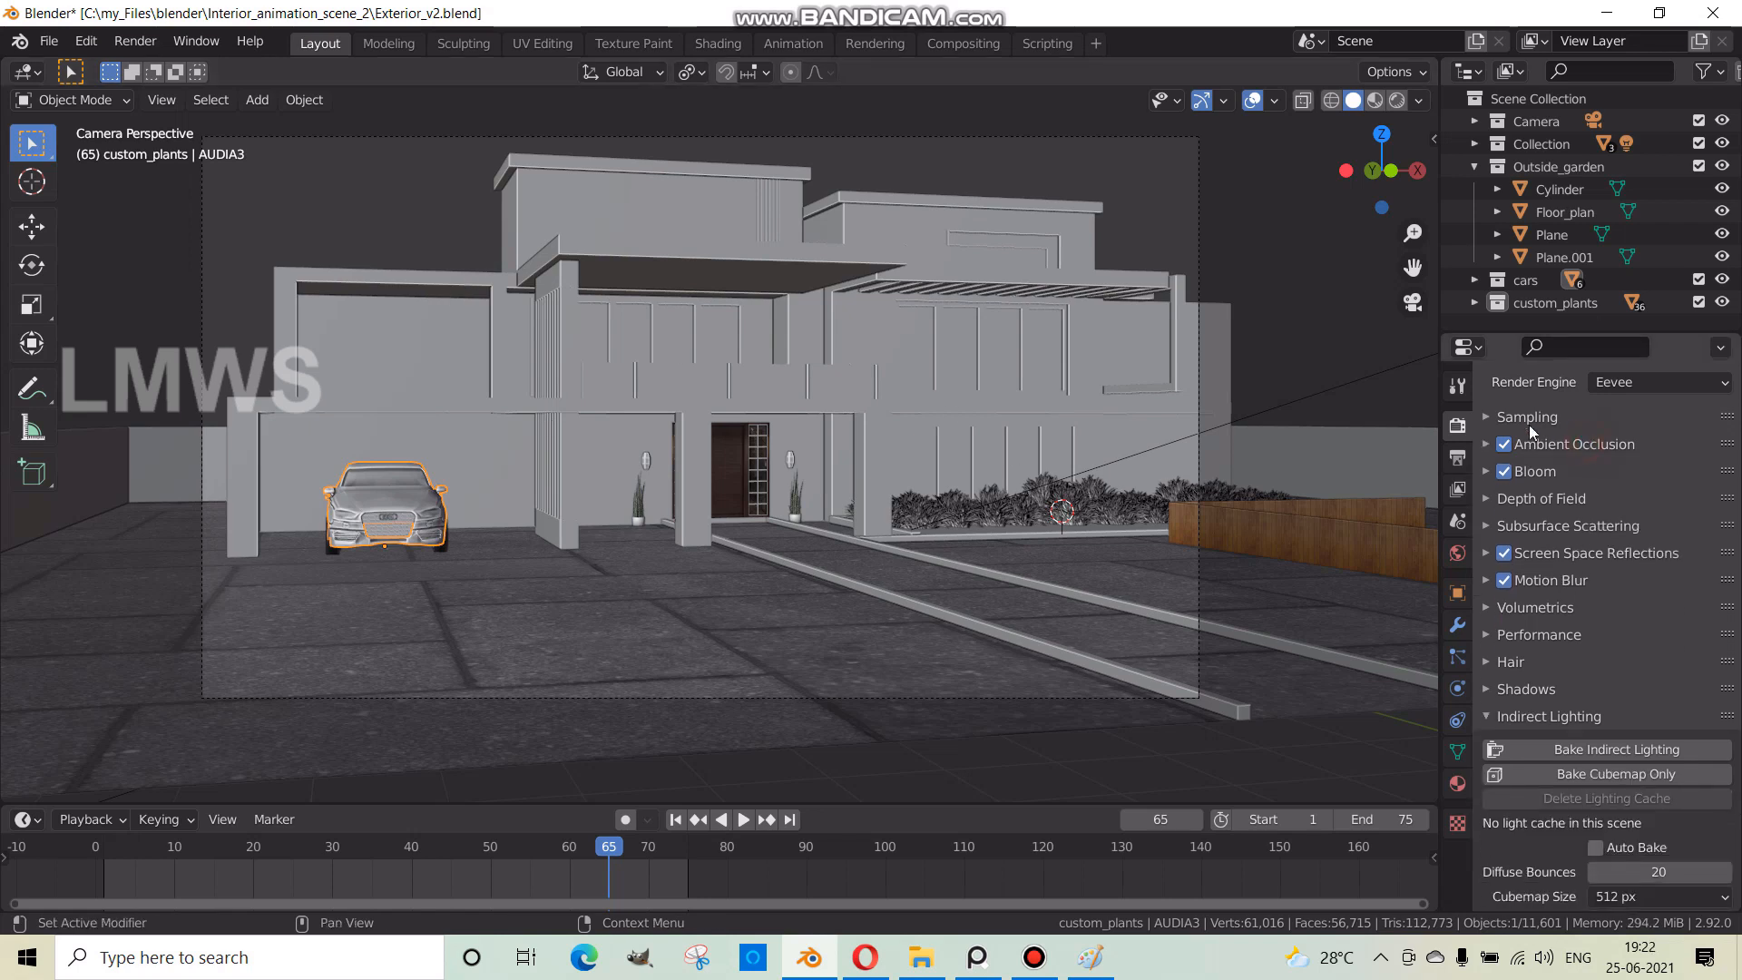
click(1519, 418)
click(1519, 418)
- Reopen the recent file CYCLES_EEVEE.blend without saving the changes to the house scene
click(49, 41)
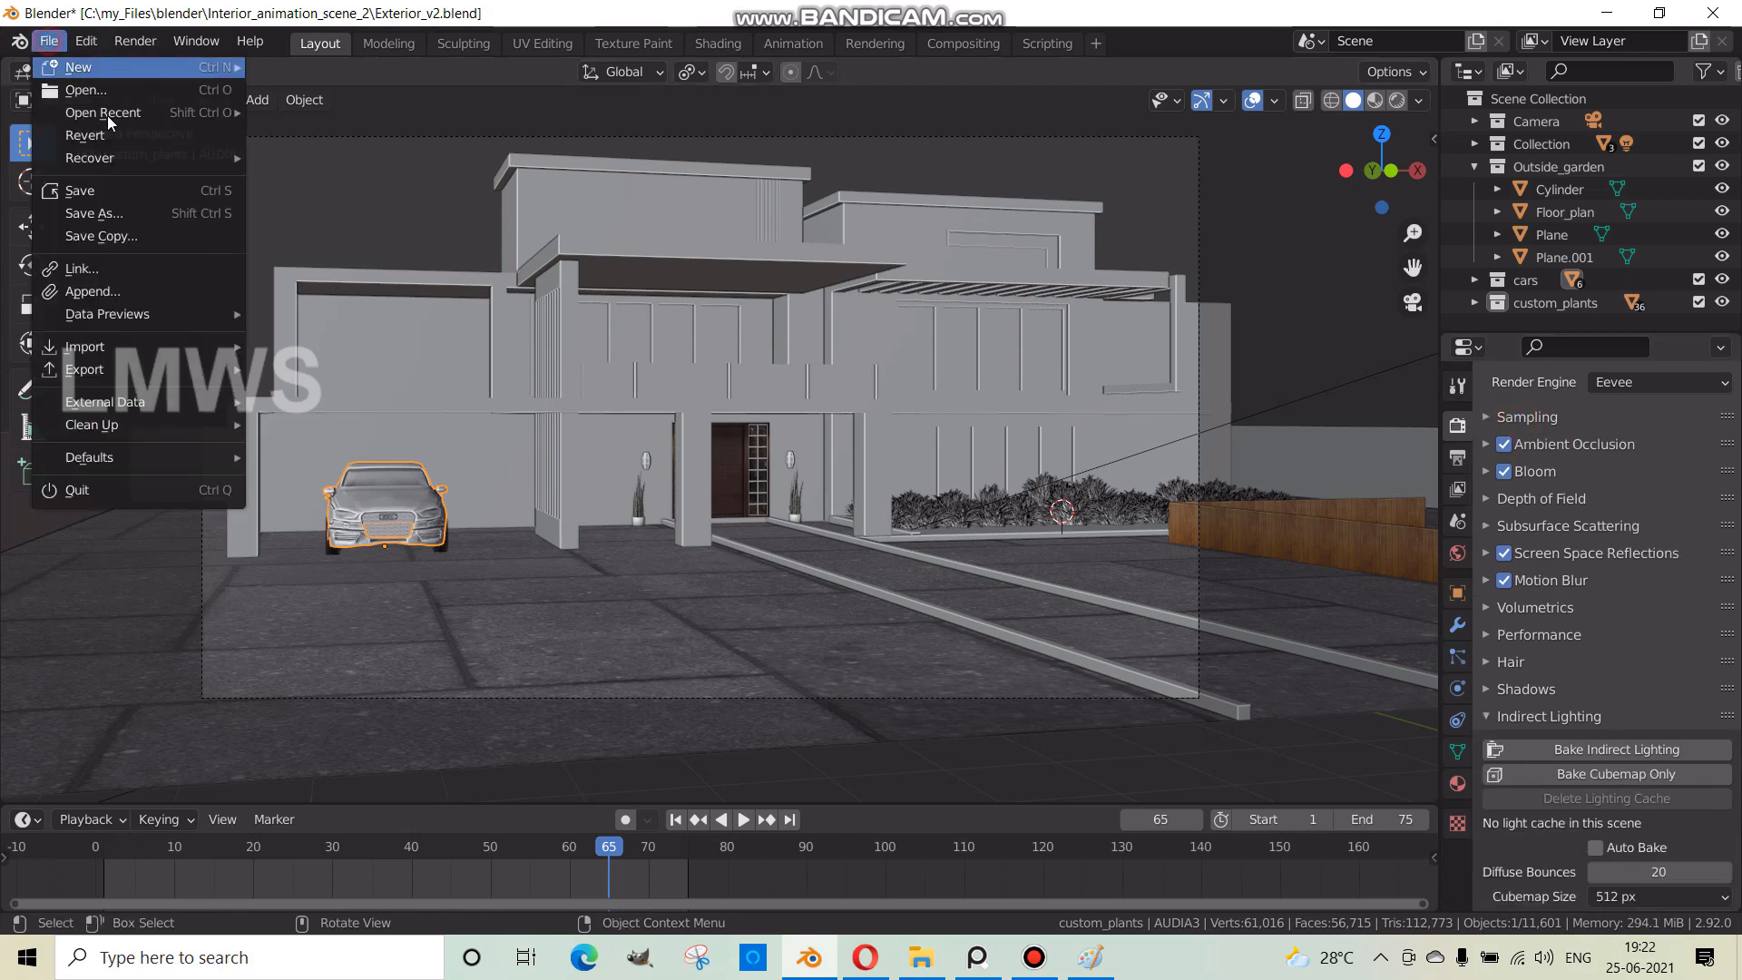
mouse_move(107, 113)
click(440, 135)
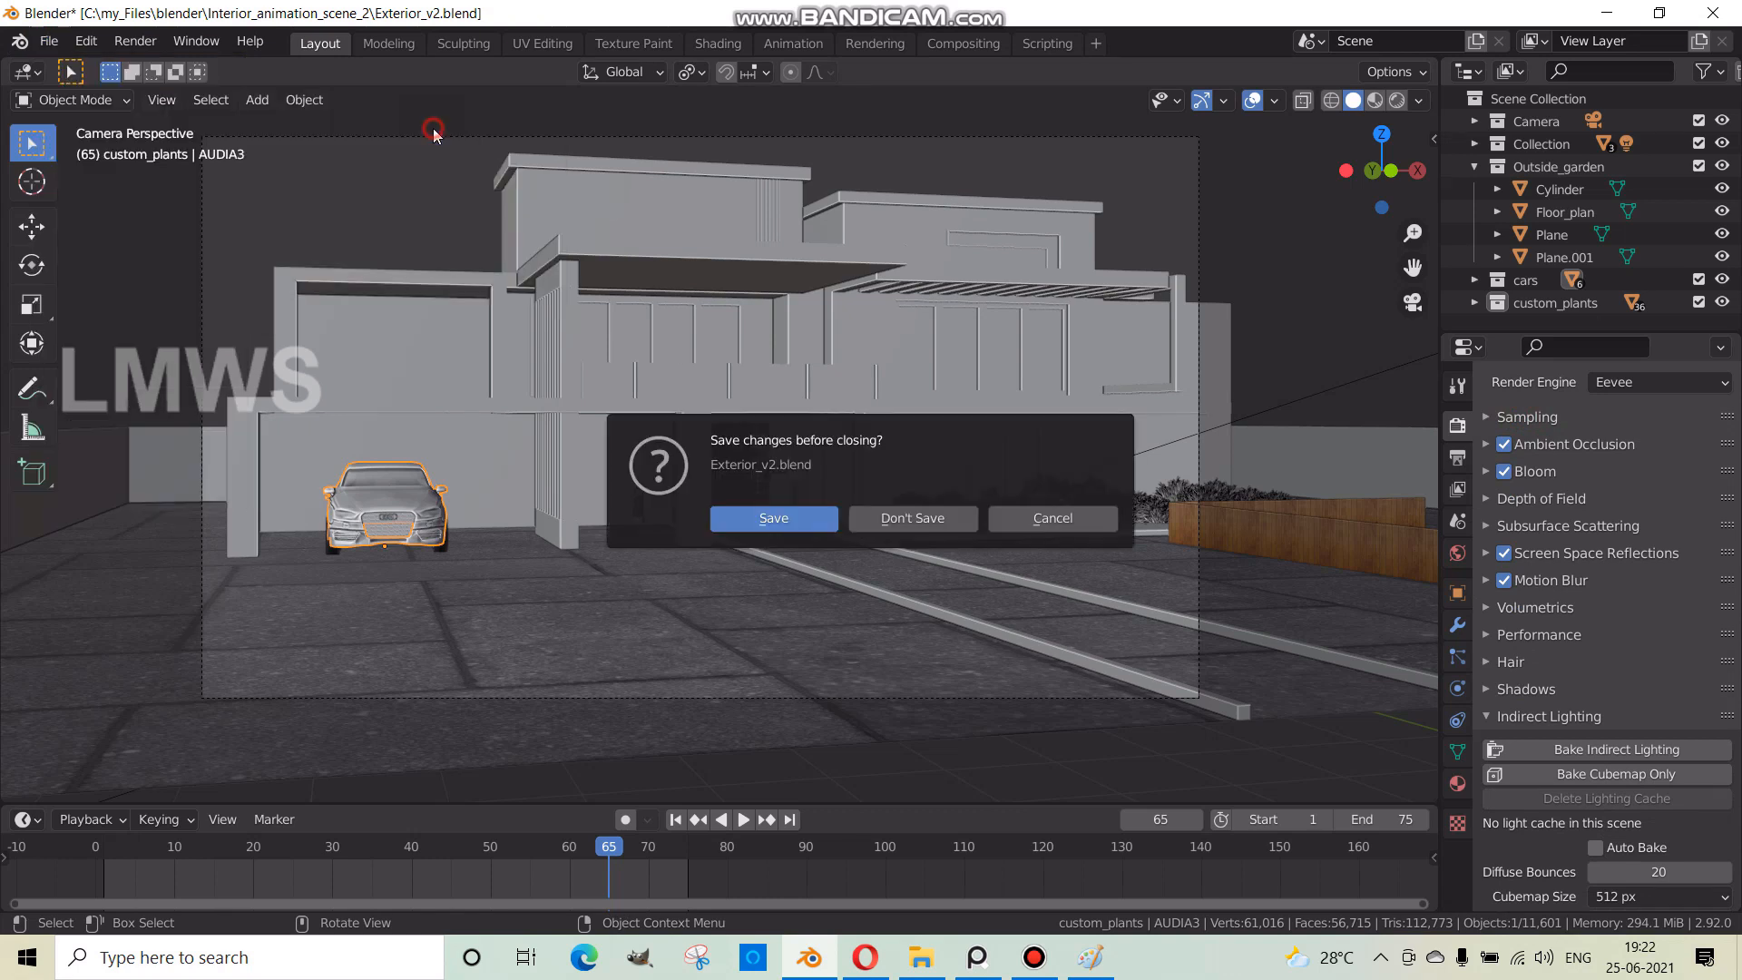
click(911, 521)
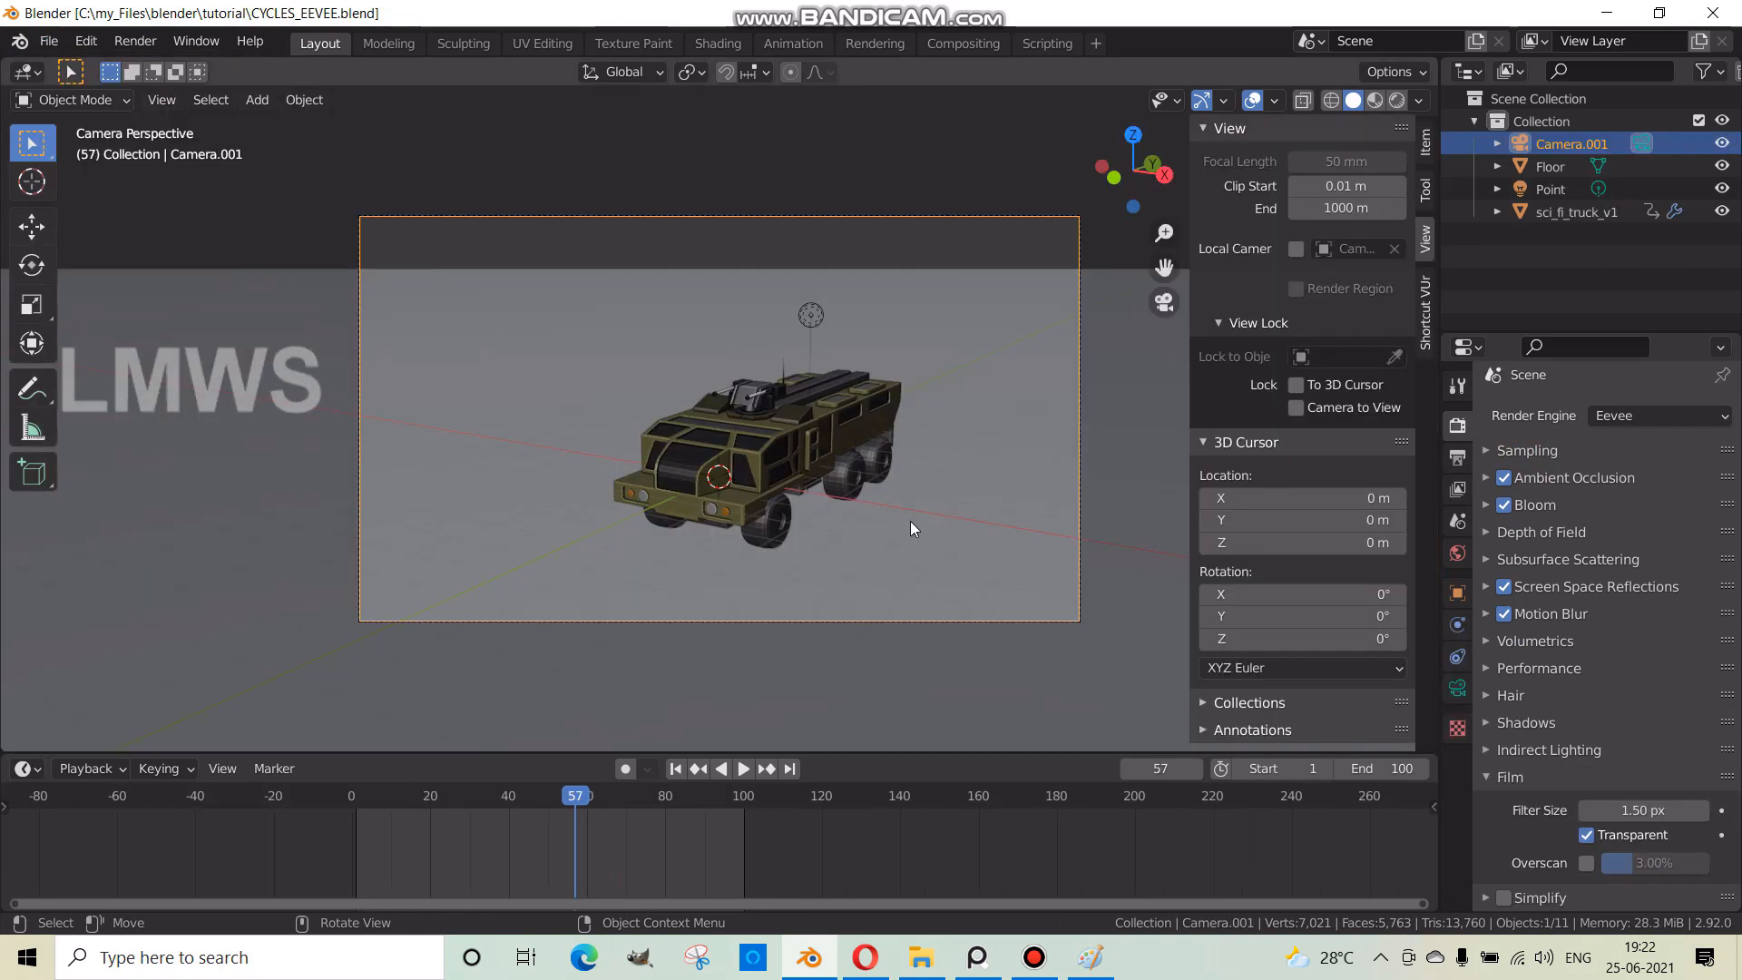
- Select the truck, inspect it from other angles outside the camera view and save the file
middle_drag(911, 520, 749, 475)
click(749, 476)
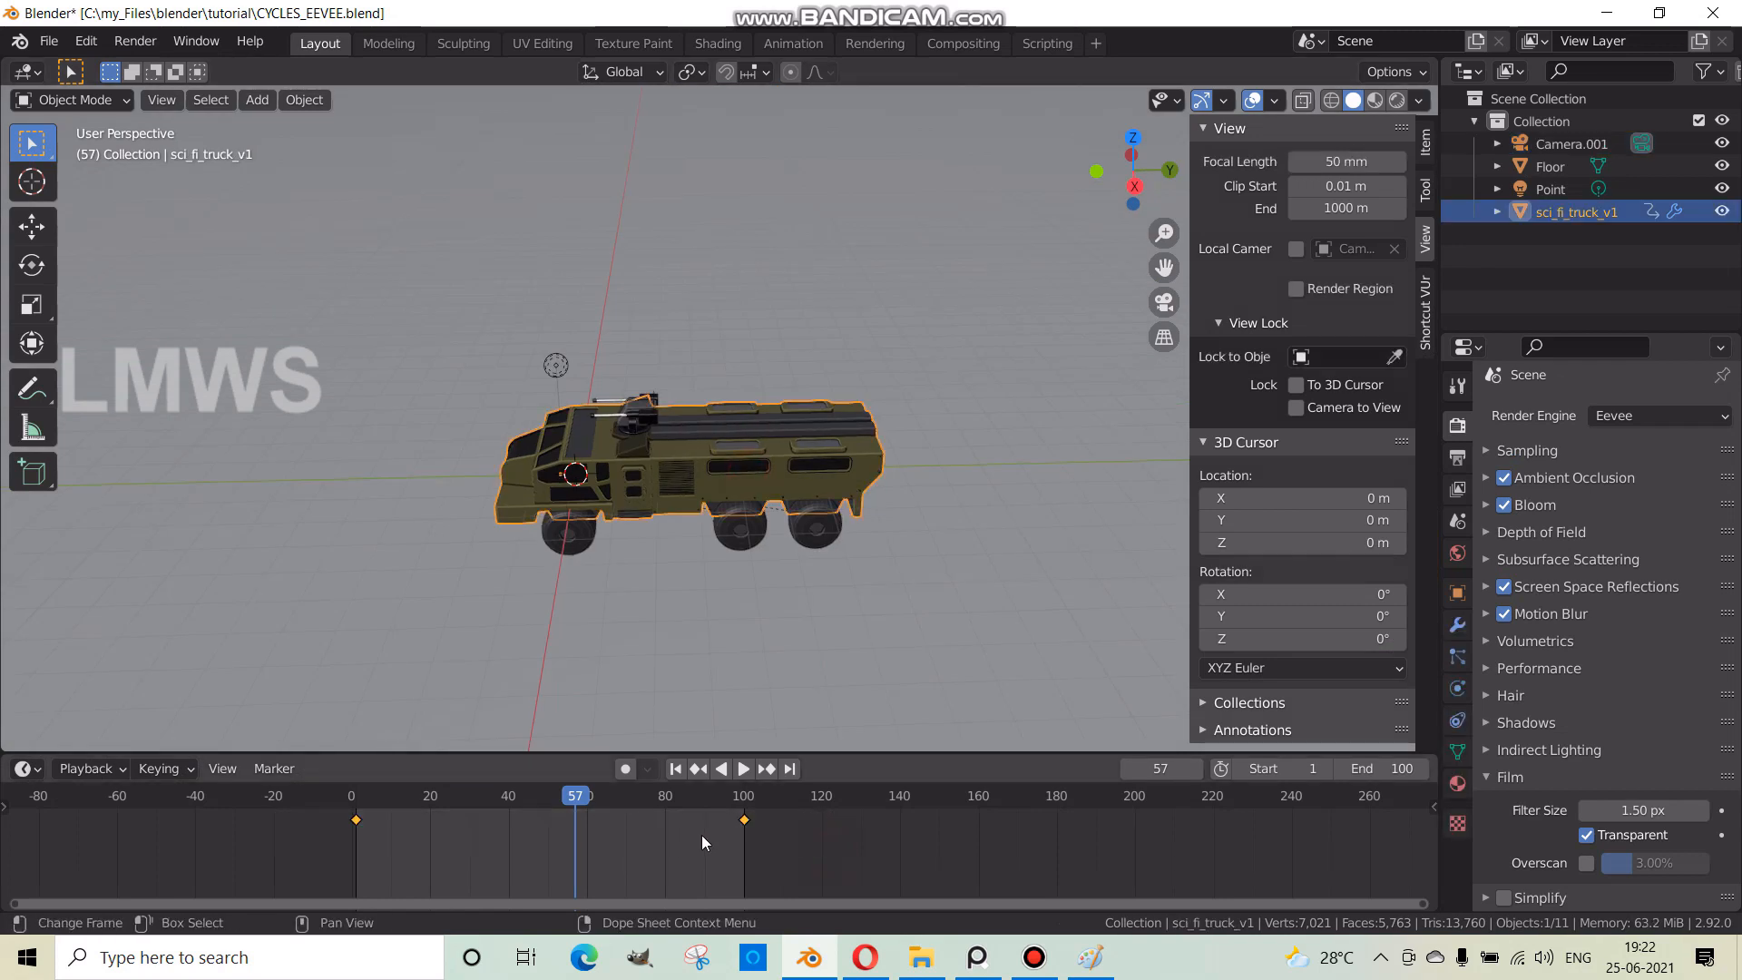
middle_drag(561, 573, 822, 554)
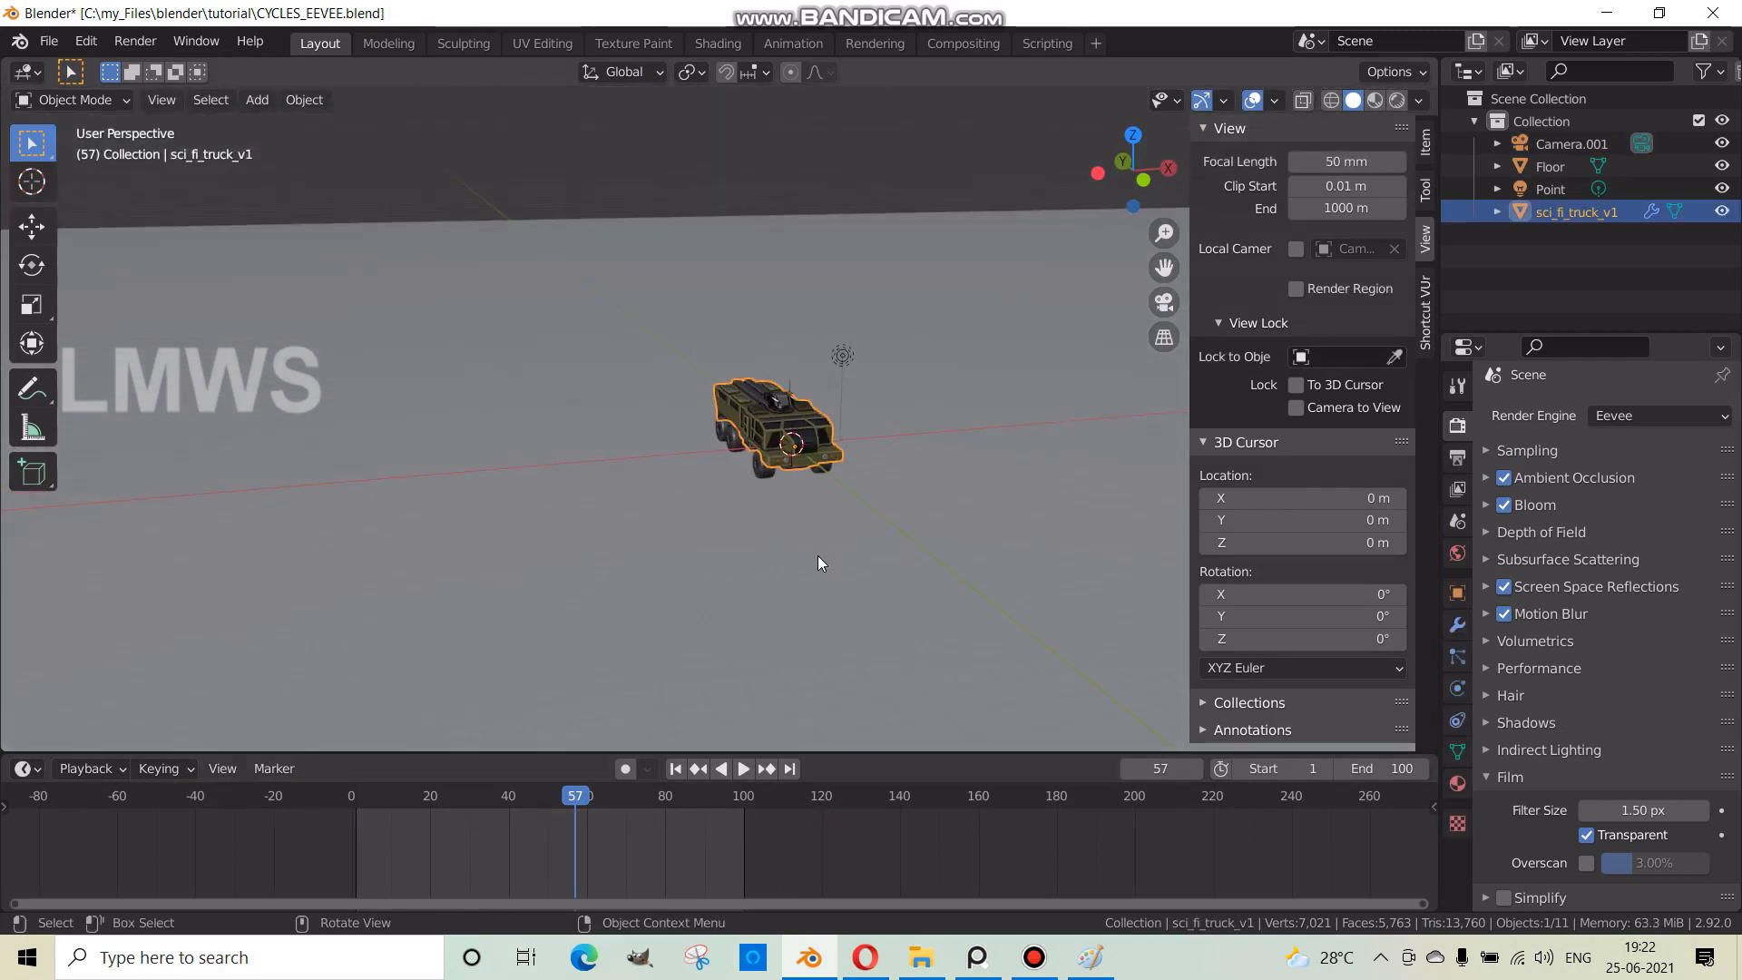
key(ctrl+s)
scroll(832, 552, up, 2)
click(1034, 957)
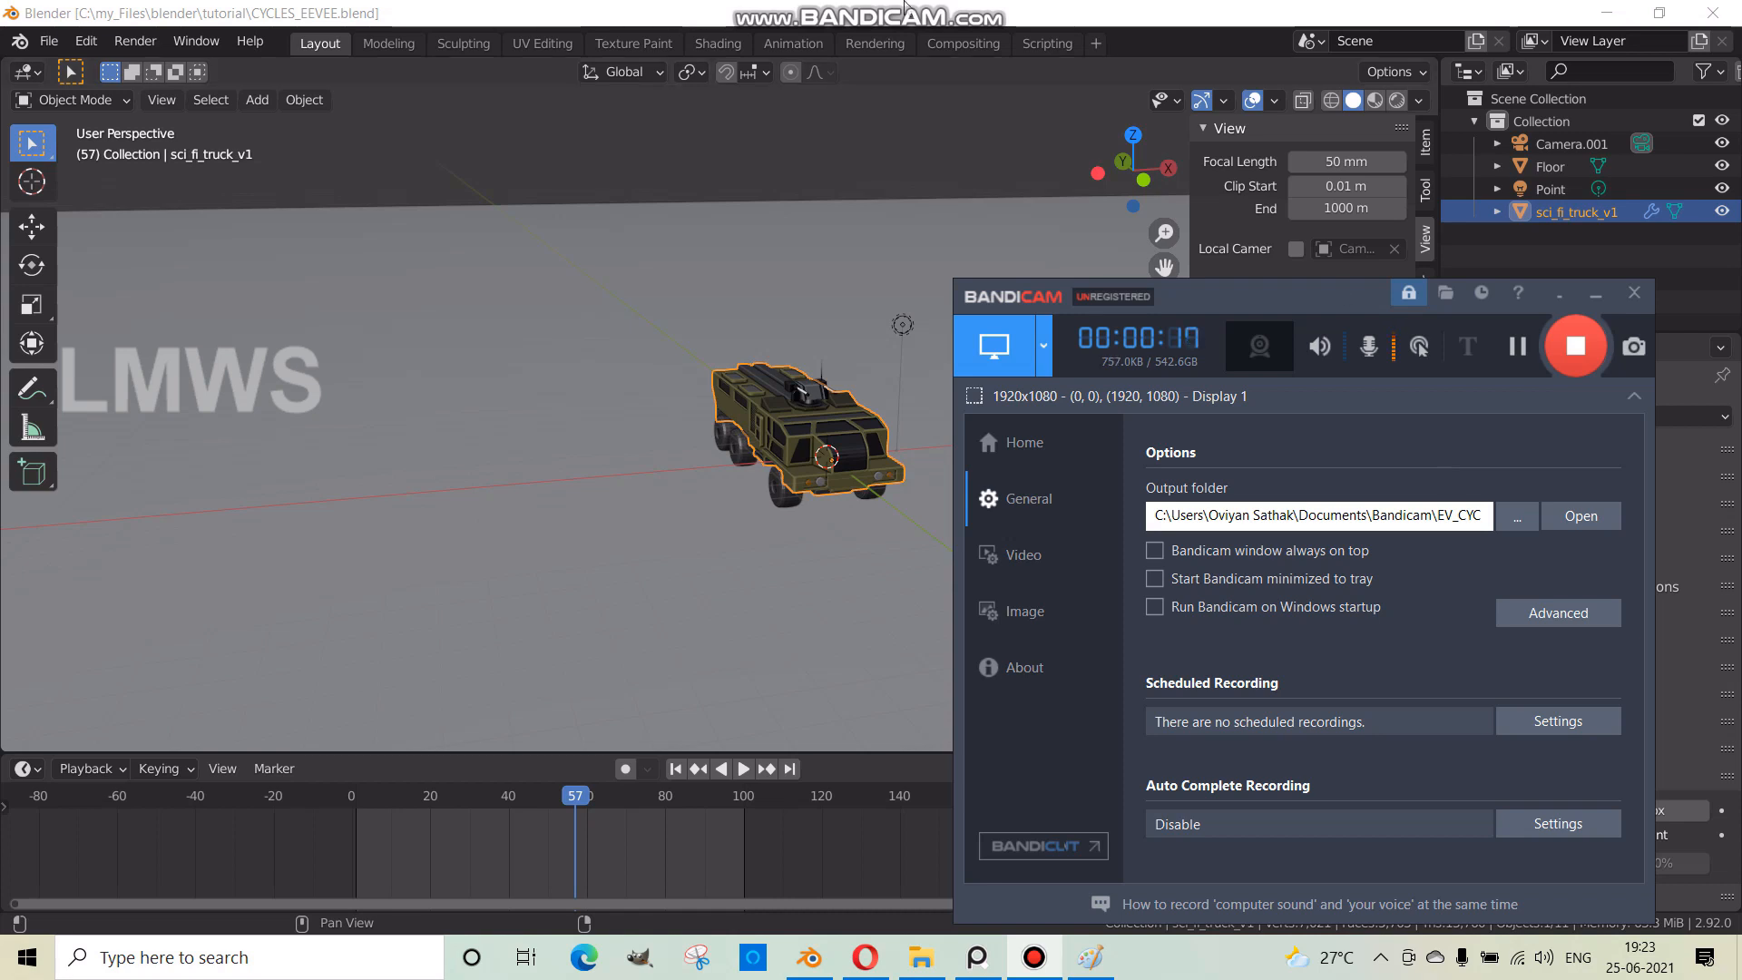
click(1596, 295)
key(ctrl+s)
middle_drag(840, 443, 706, 472)
key(shift+a)
mouse_move(706, 473)
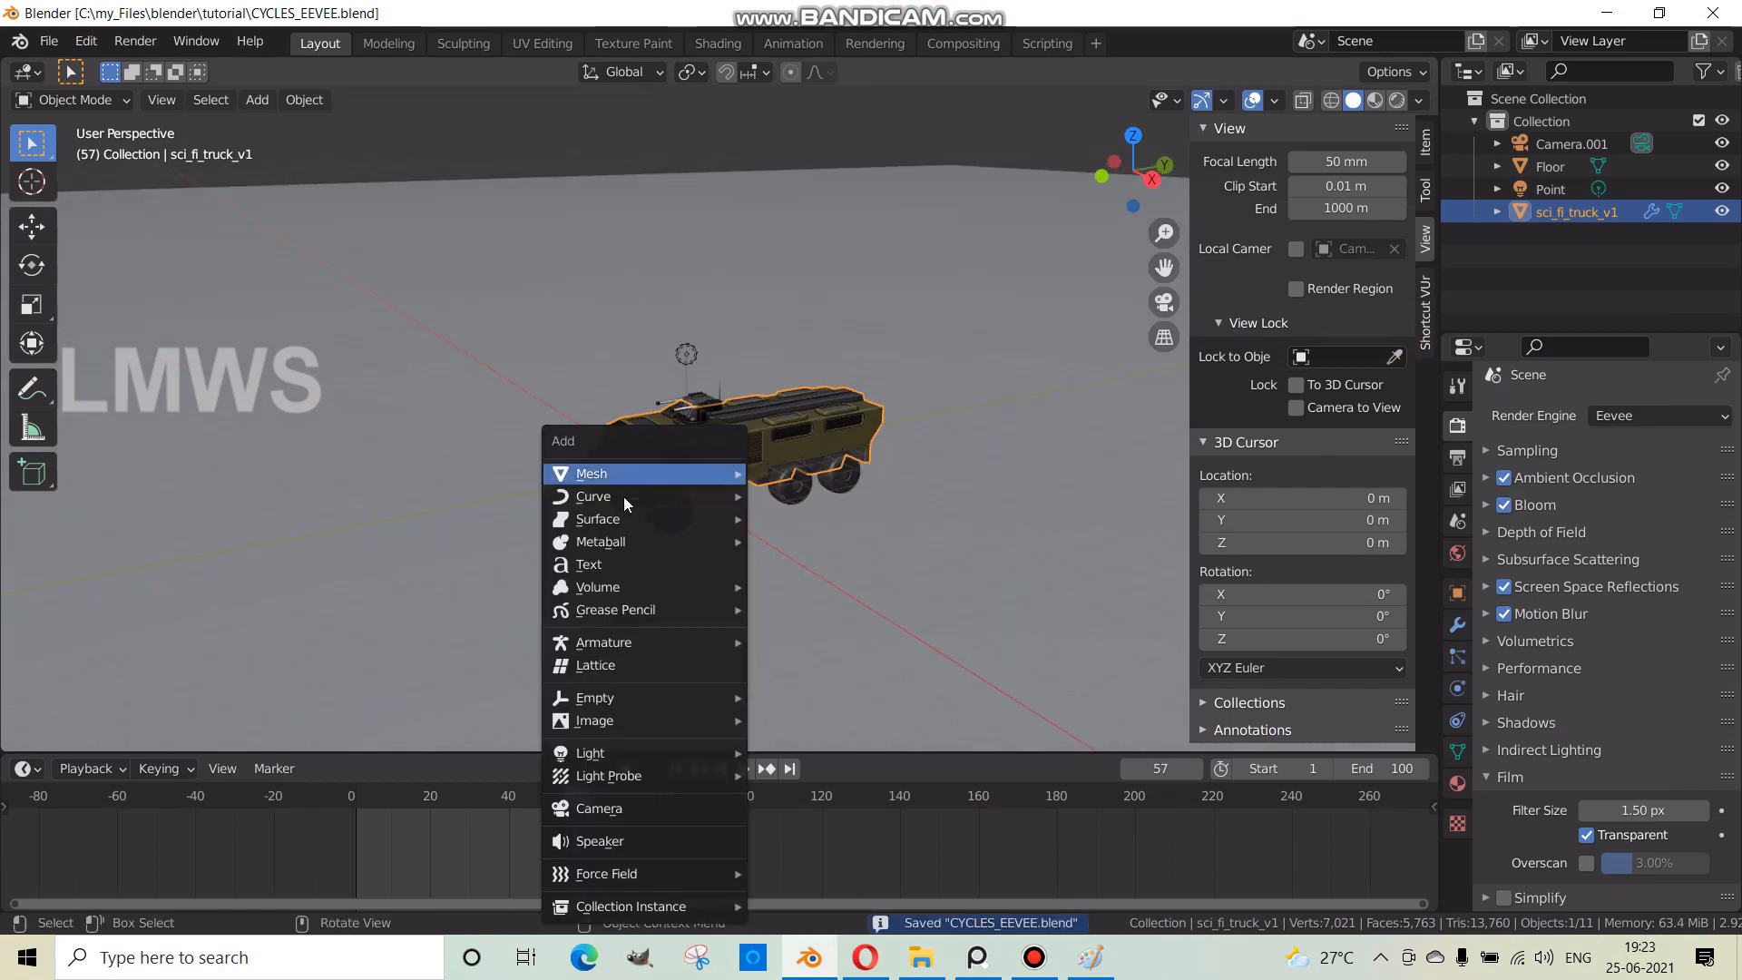
key(Escape)
- Add a UV sphere at the 3D cursor inside the front of the truck
middle_drag(558, 410, 946, 472)
key(shift+a)
mouse_move(786, 430)
click(884, 500)
scroll(824, 484, up, 2)
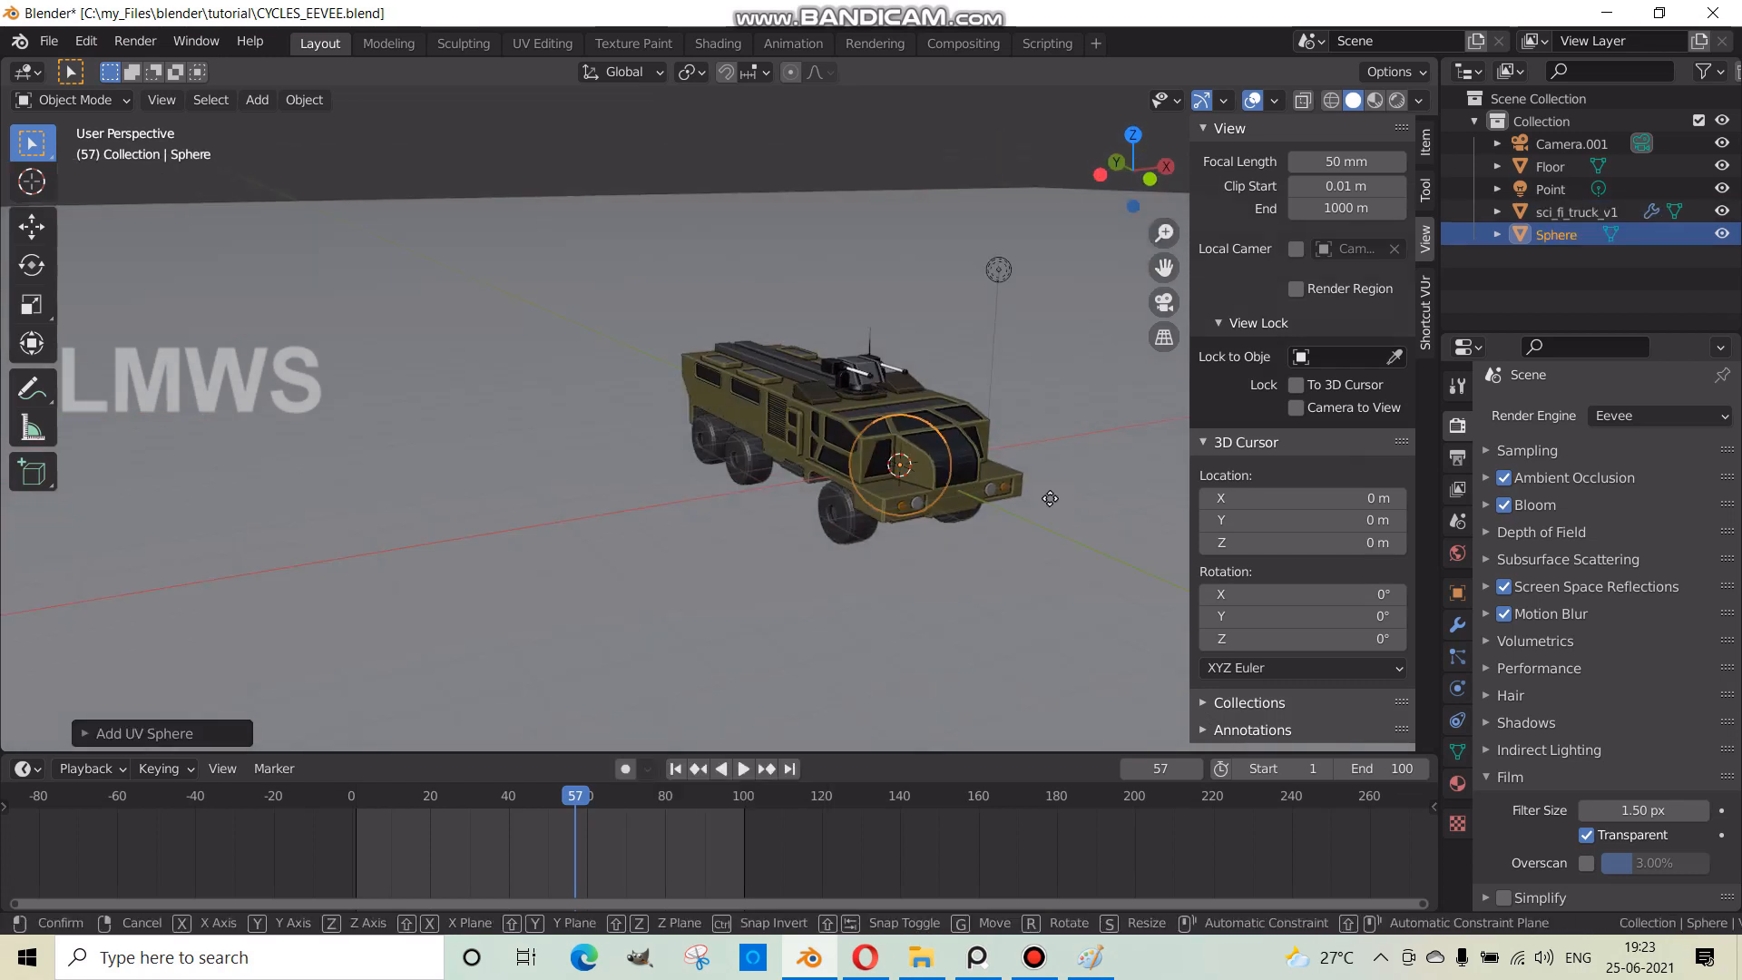
- Move the sphere horizontally, keeping its height locked, so it stands clear beside the truck
key(g)
key(shift+z)
click(665, 520)
middle_drag(760, 497, 917, 491)
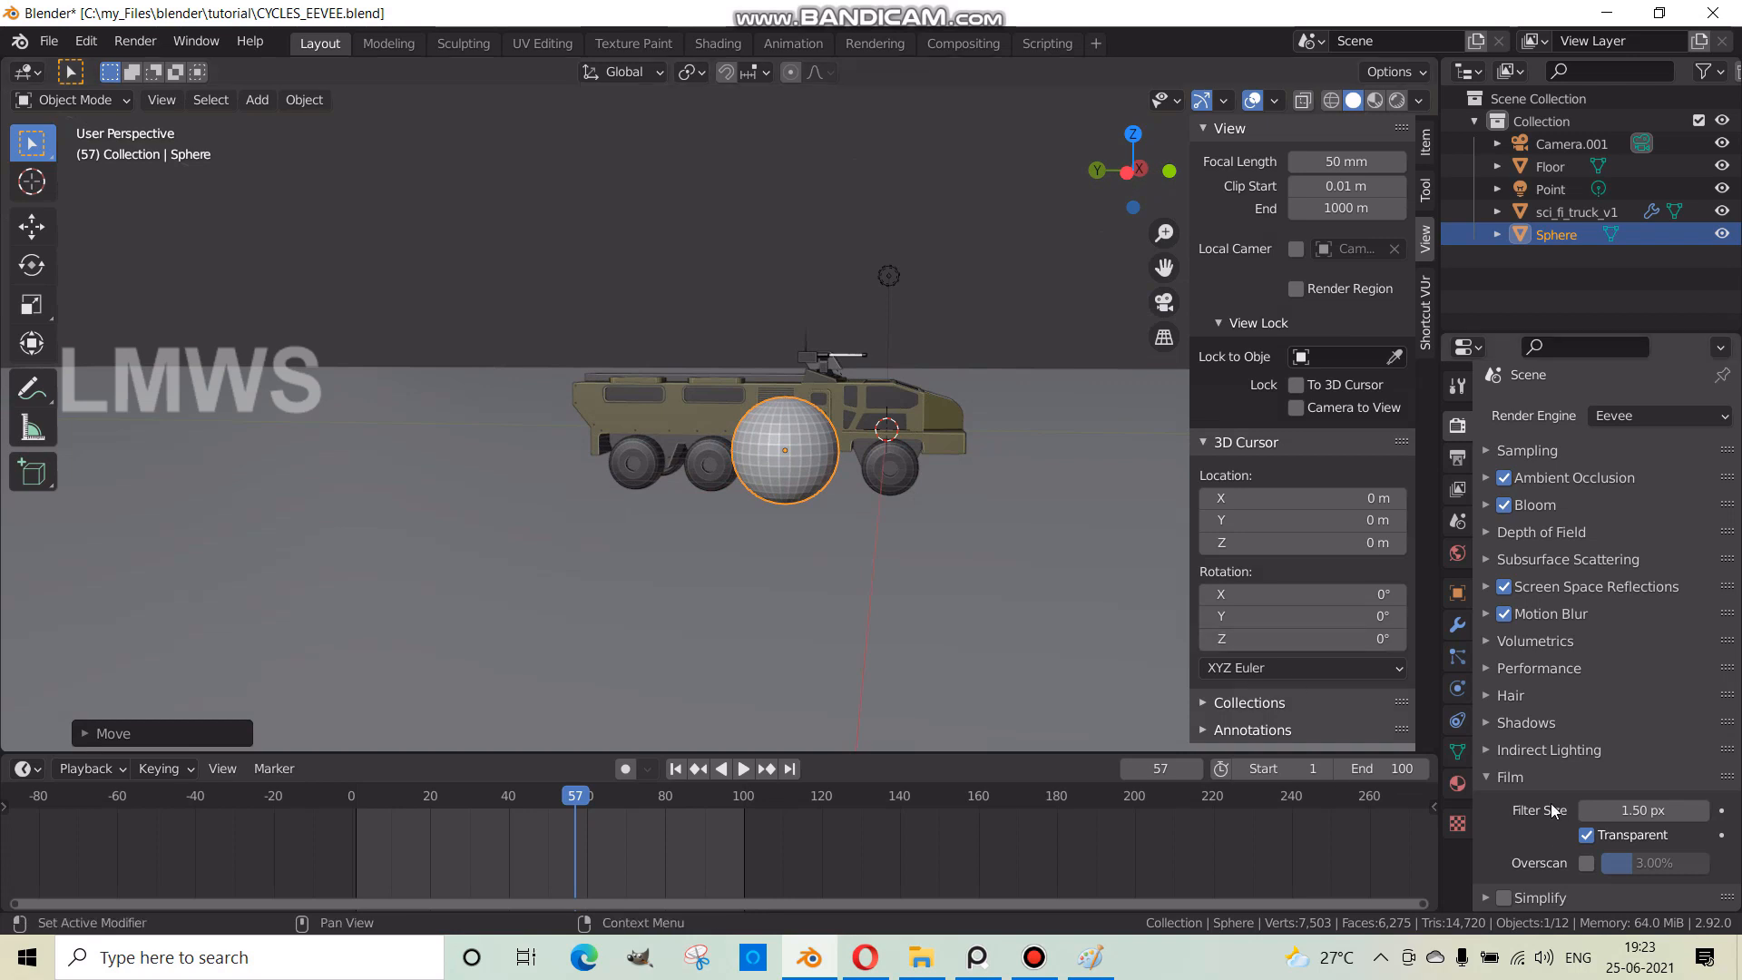
- Assign the existing emission material Material.002 to the sphere and preview it in Rendered viewport shading with Eevee
click(1458, 783)
click(1496, 517)
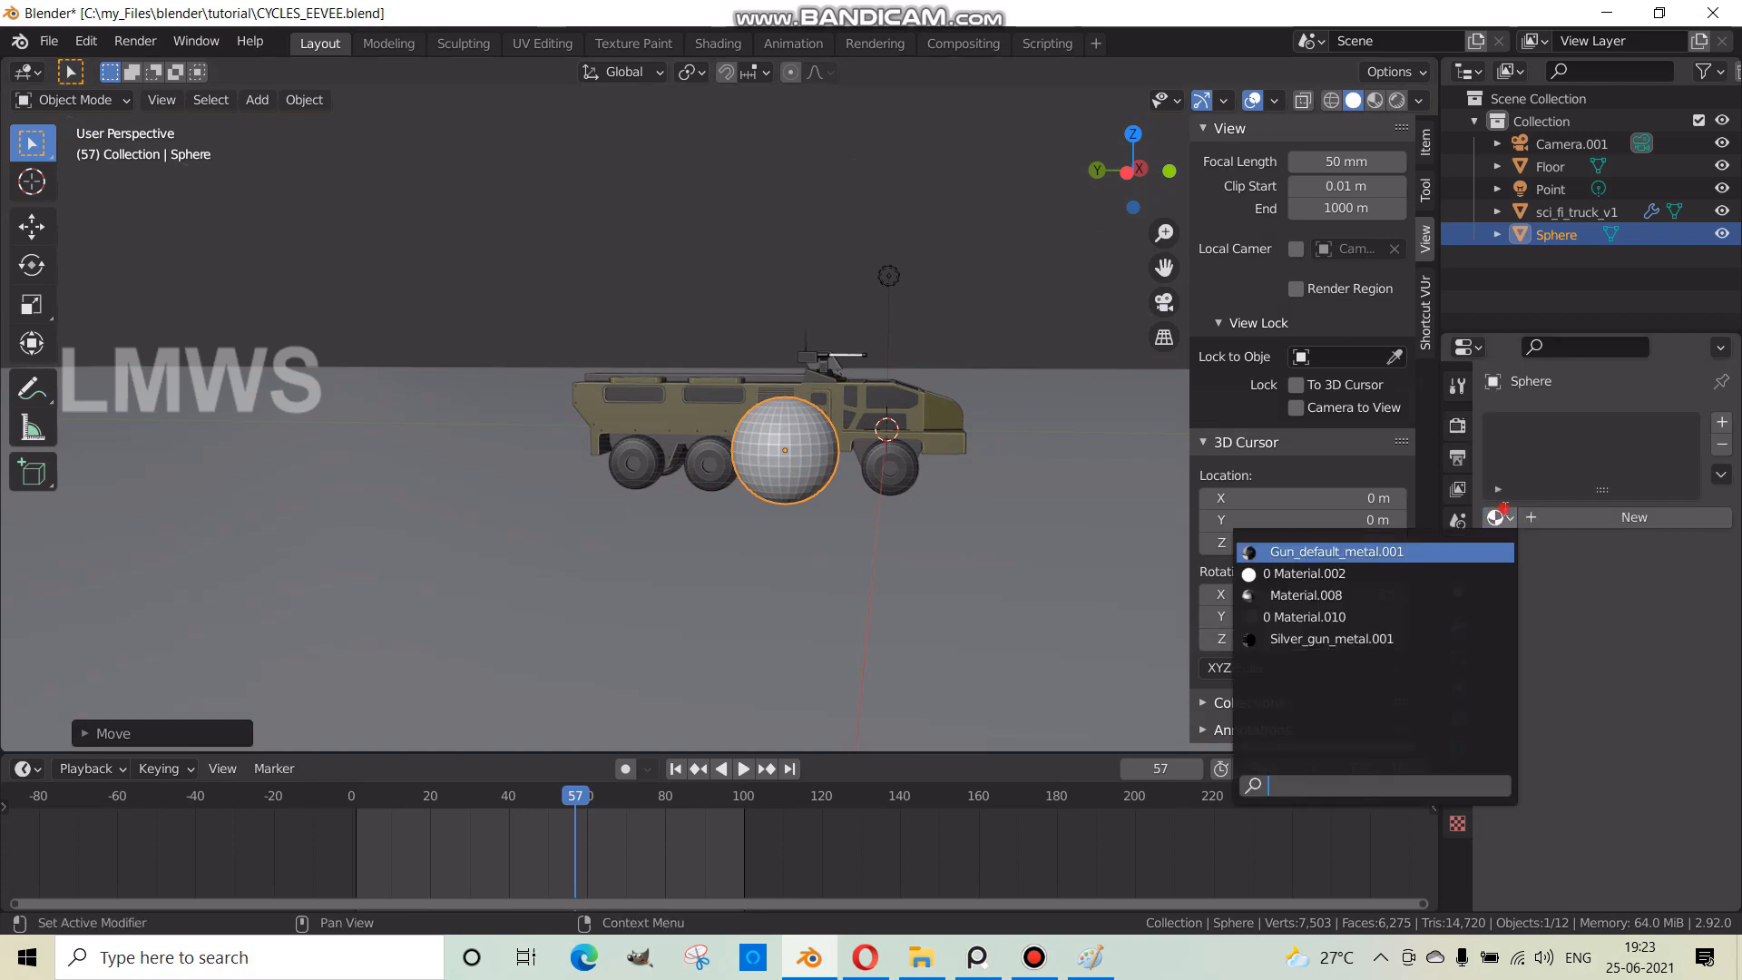
click(1311, 573)
middle_drag(995, 584, 844, 626)
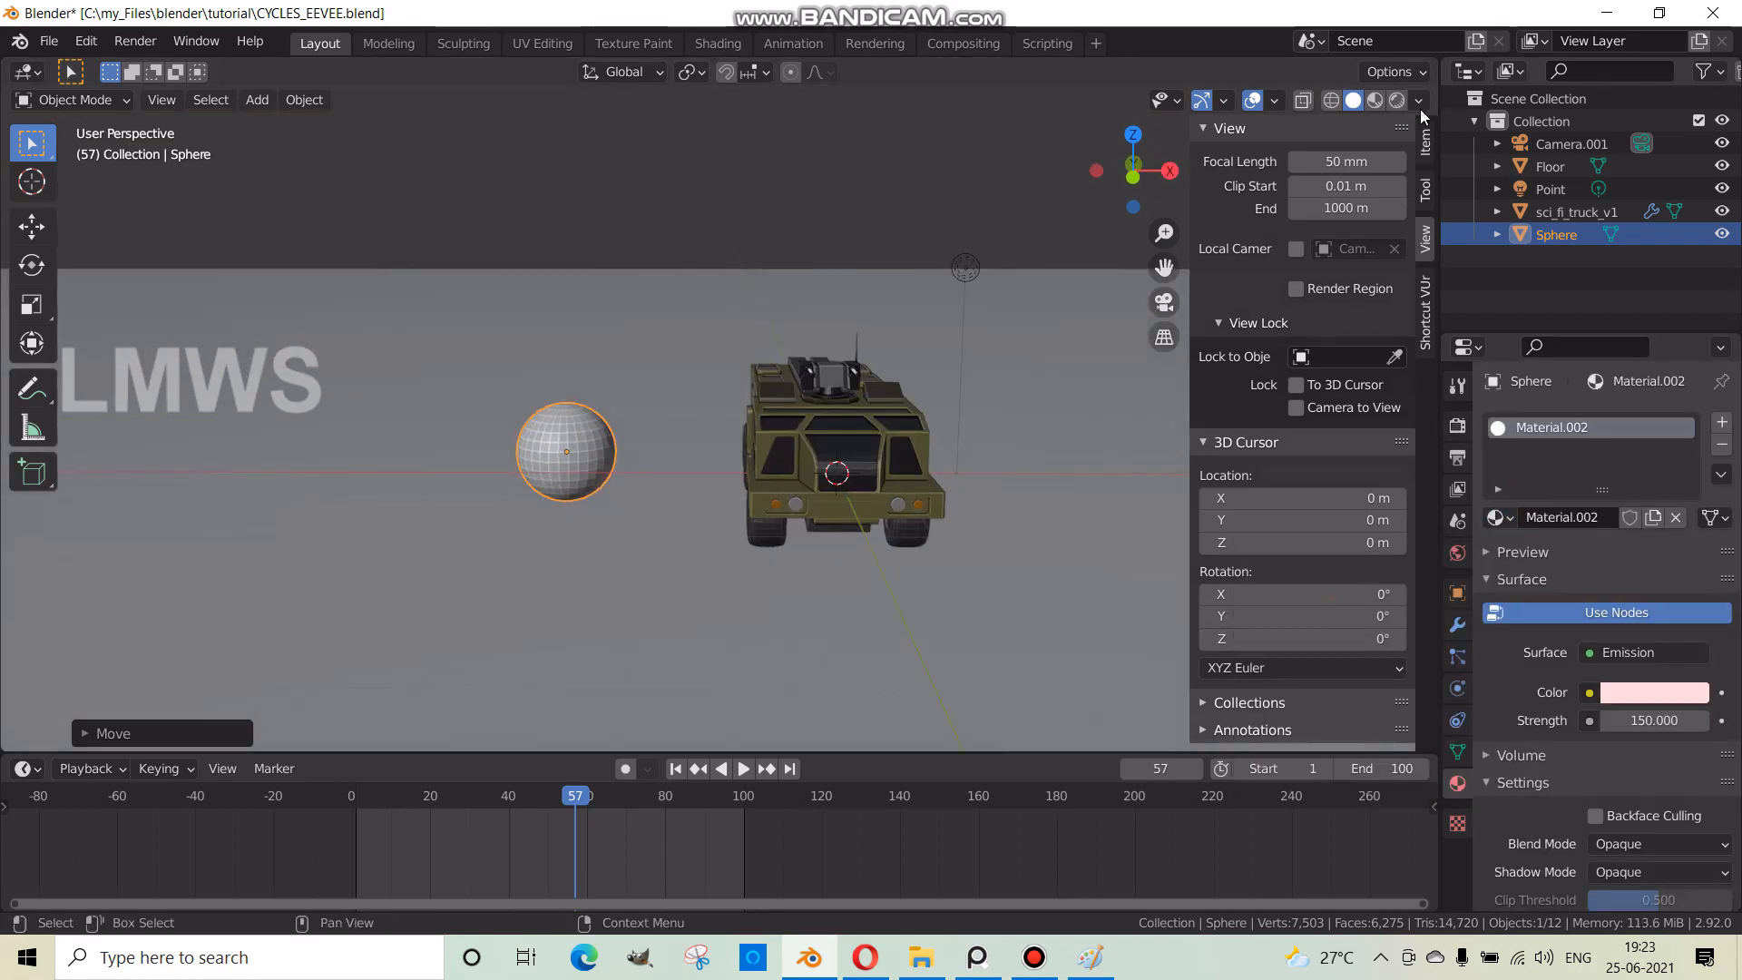
click(1398, 100)
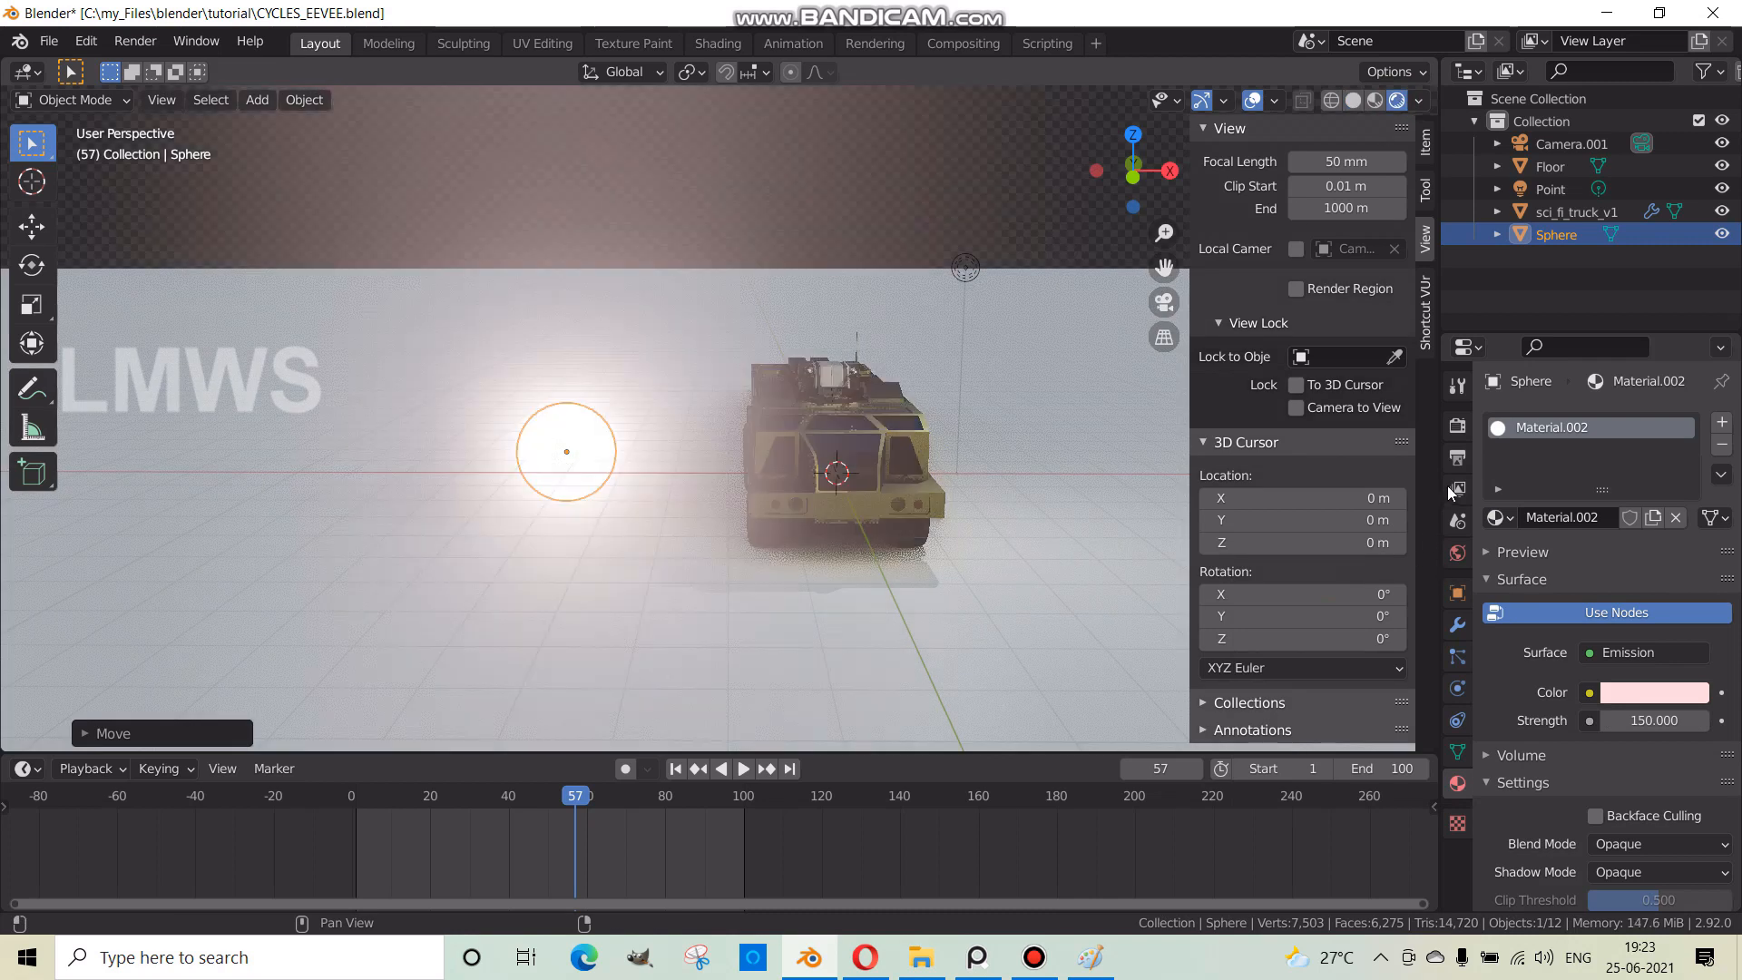
click(1458, 426)
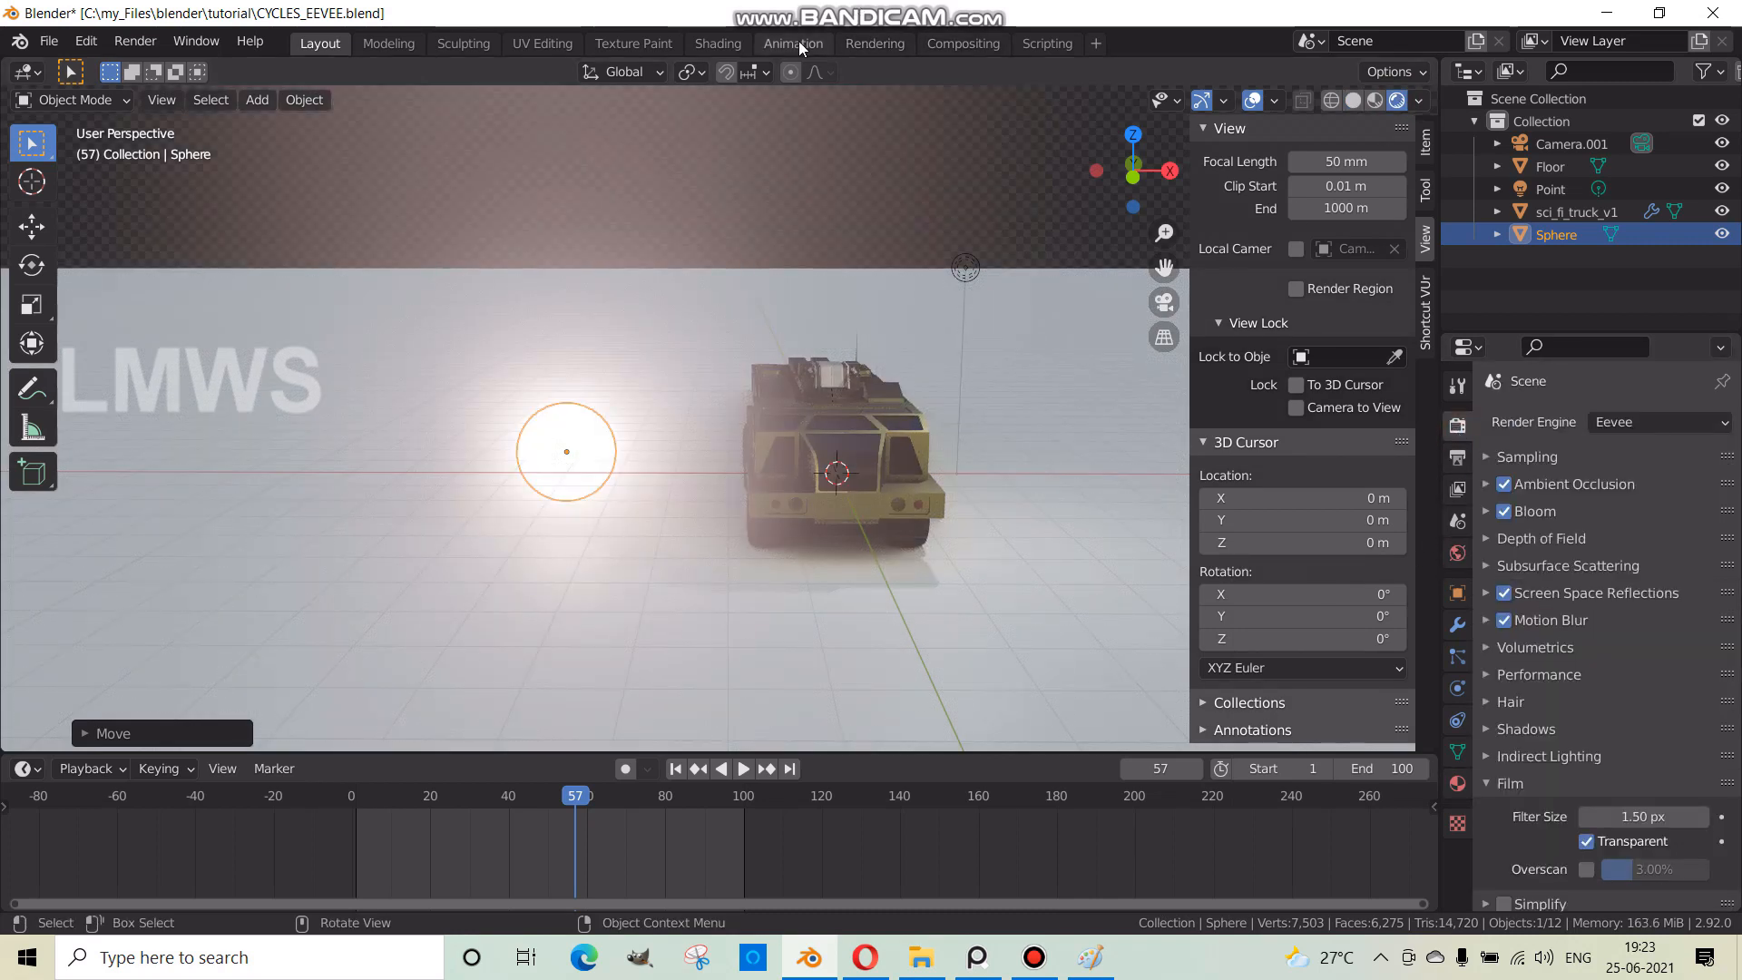
- Open the Shading workspace and show the World shader nodes in the node editor
click(718, 42)
click(368, 559)
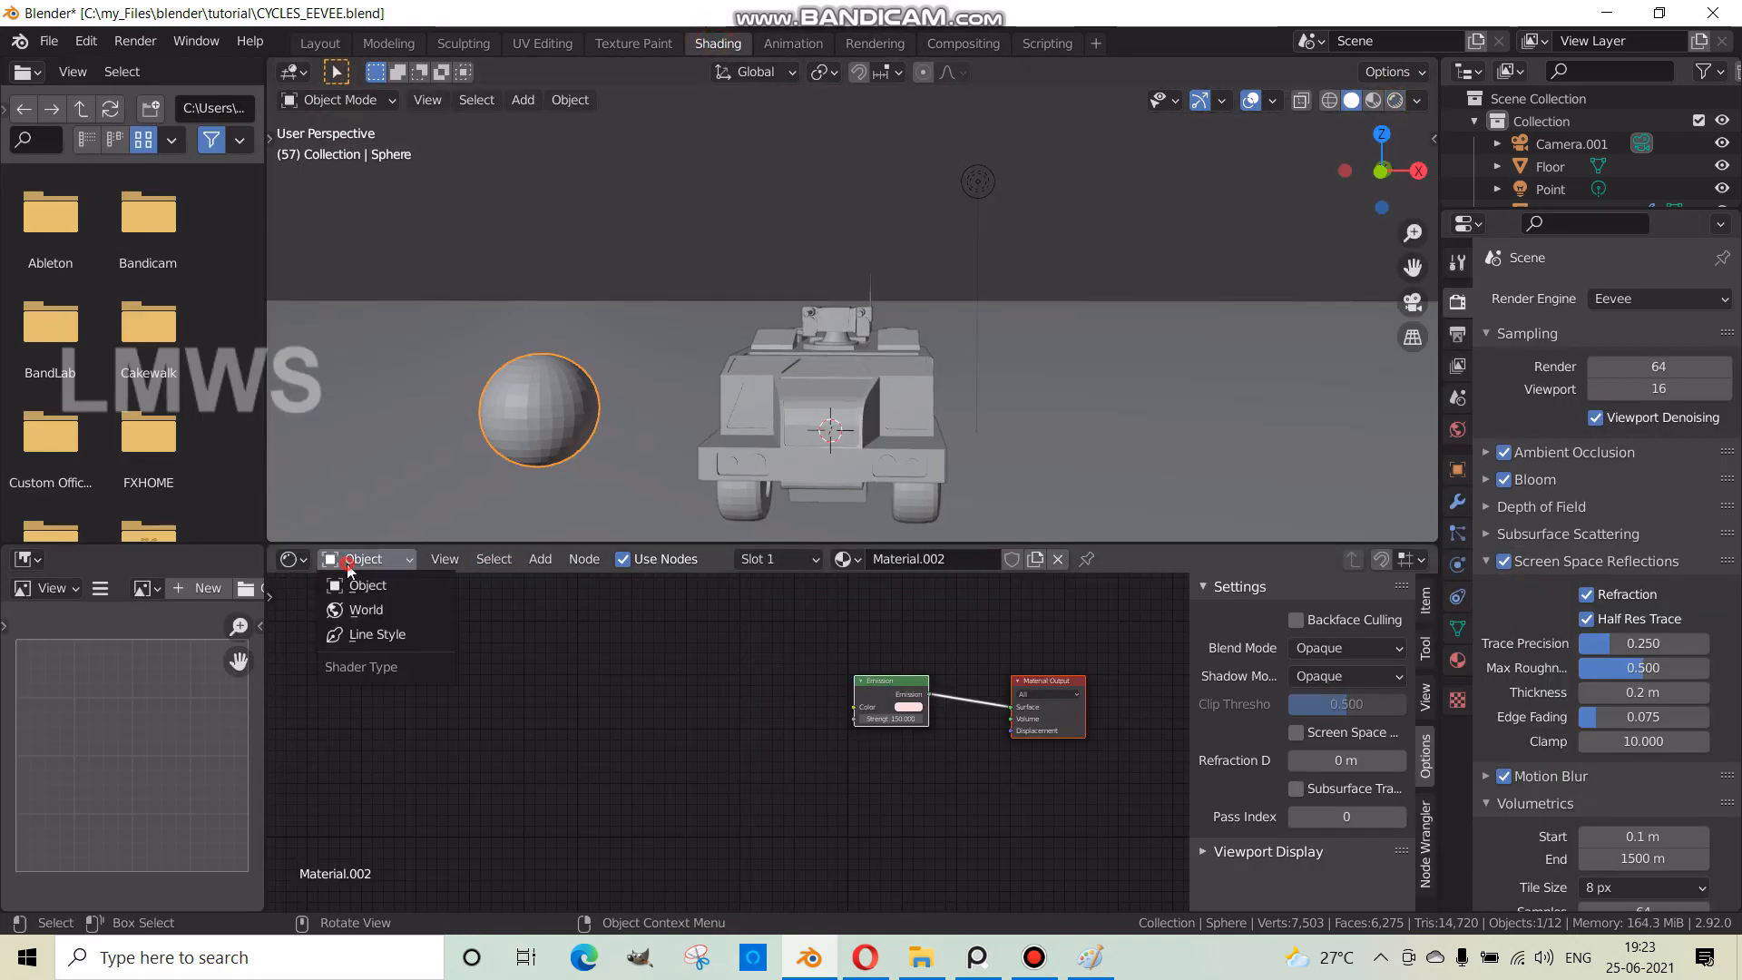
click(374, 610)
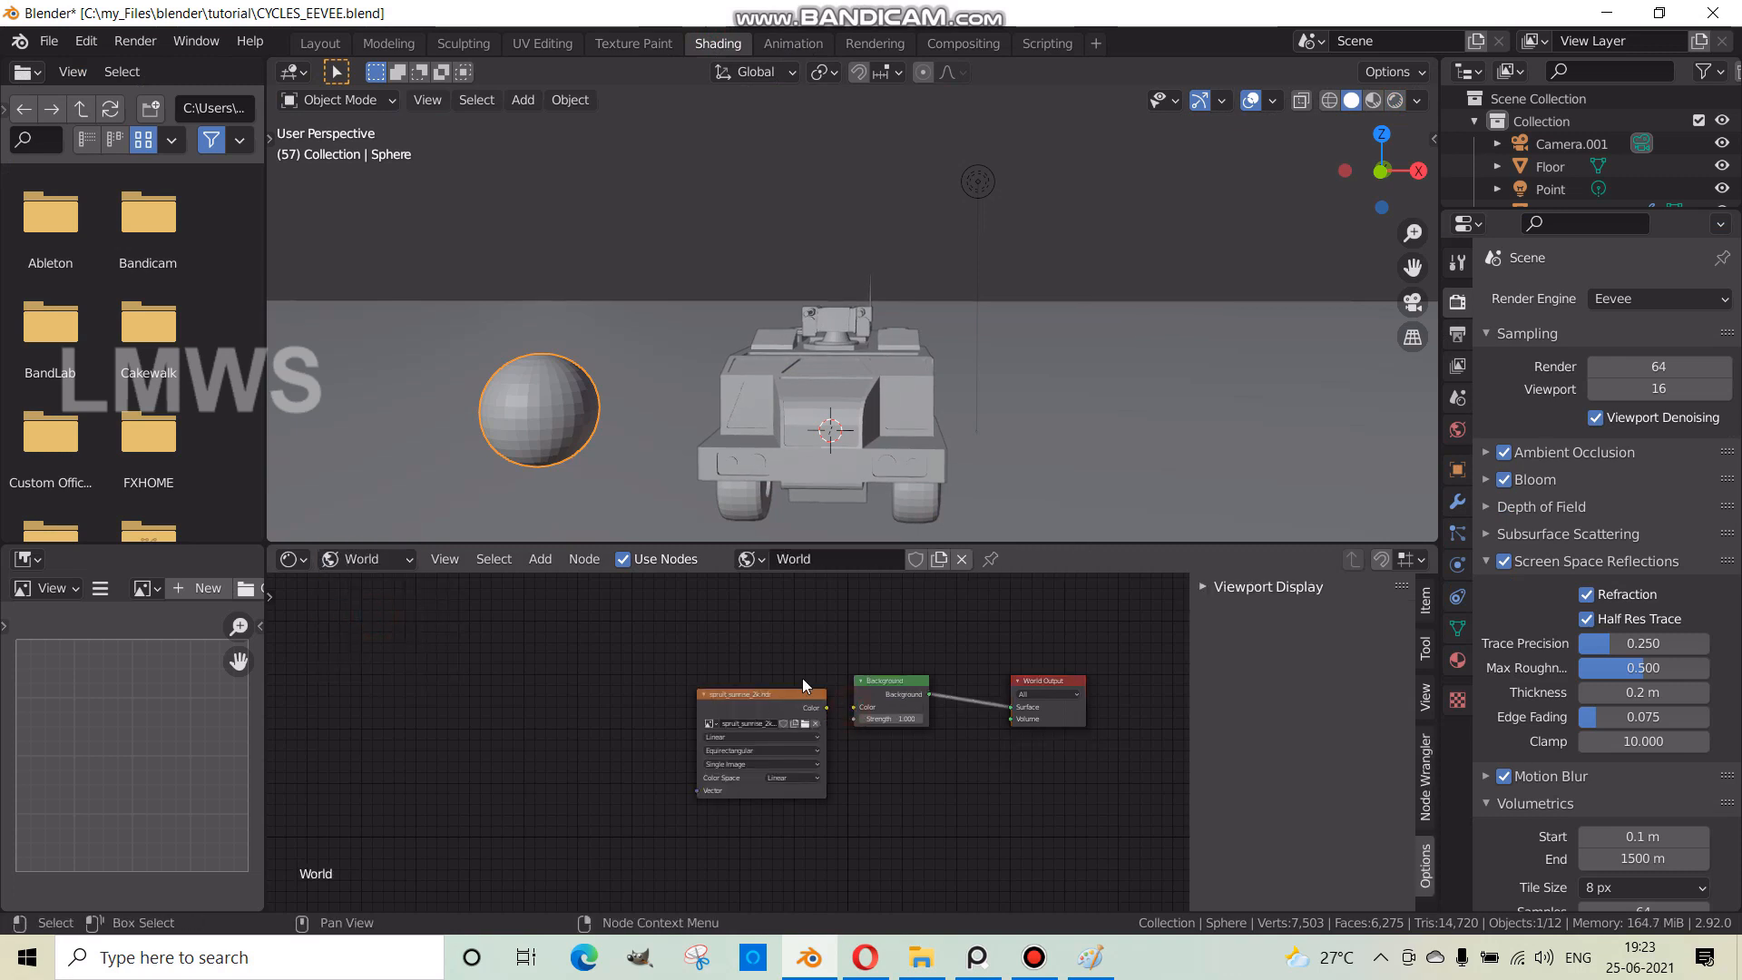
- Return to the Layout workspace, reposition the emissive sphere beside the truck, and save the file
click(320, 42)
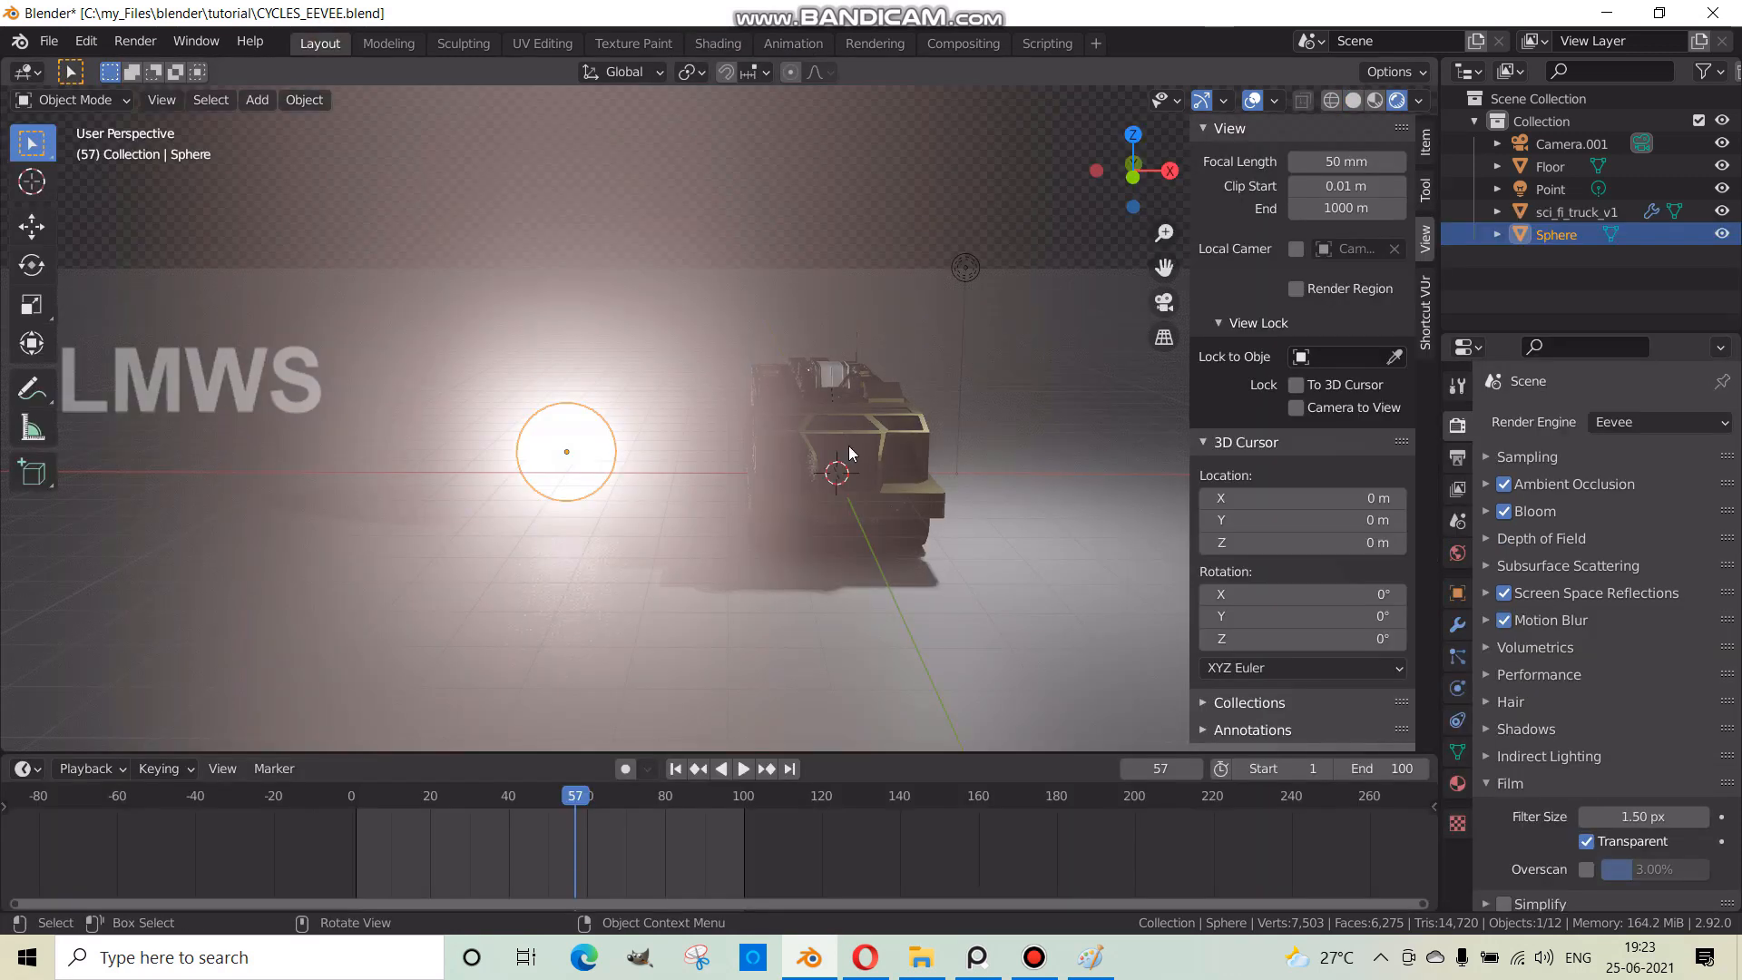
key(ctrl+s)
key(g)
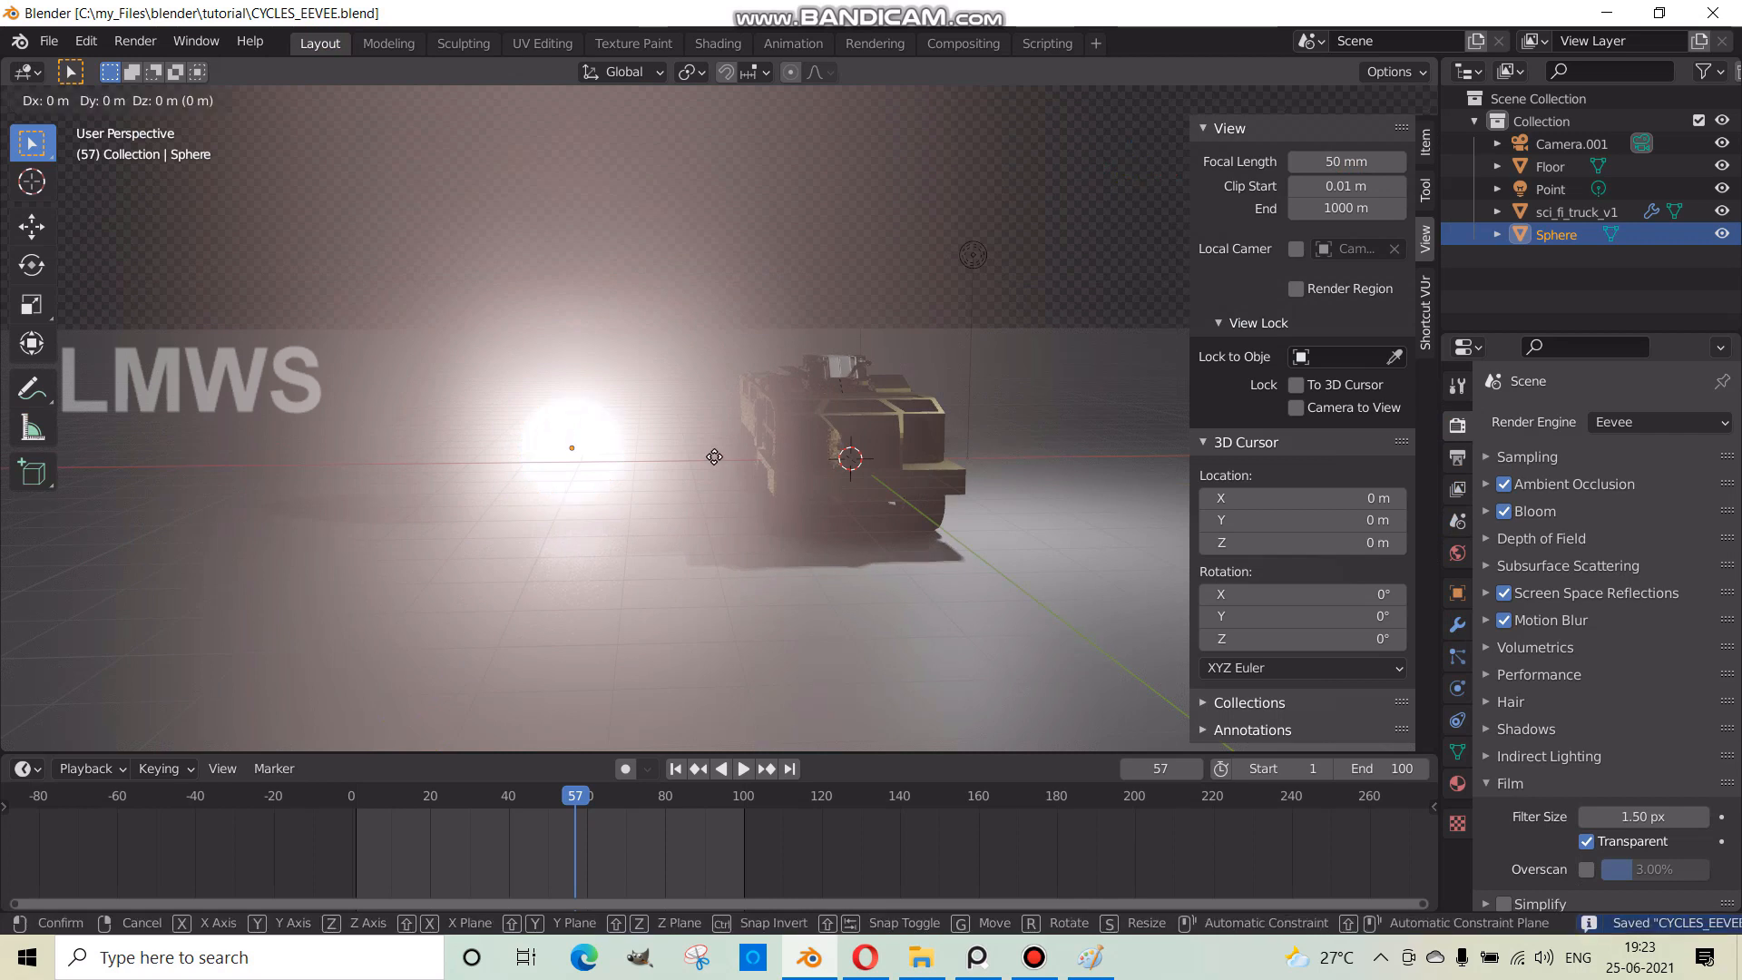
click(663, 456)
middle_drag(824, 482, 642, 444)
key(ctrl+s)
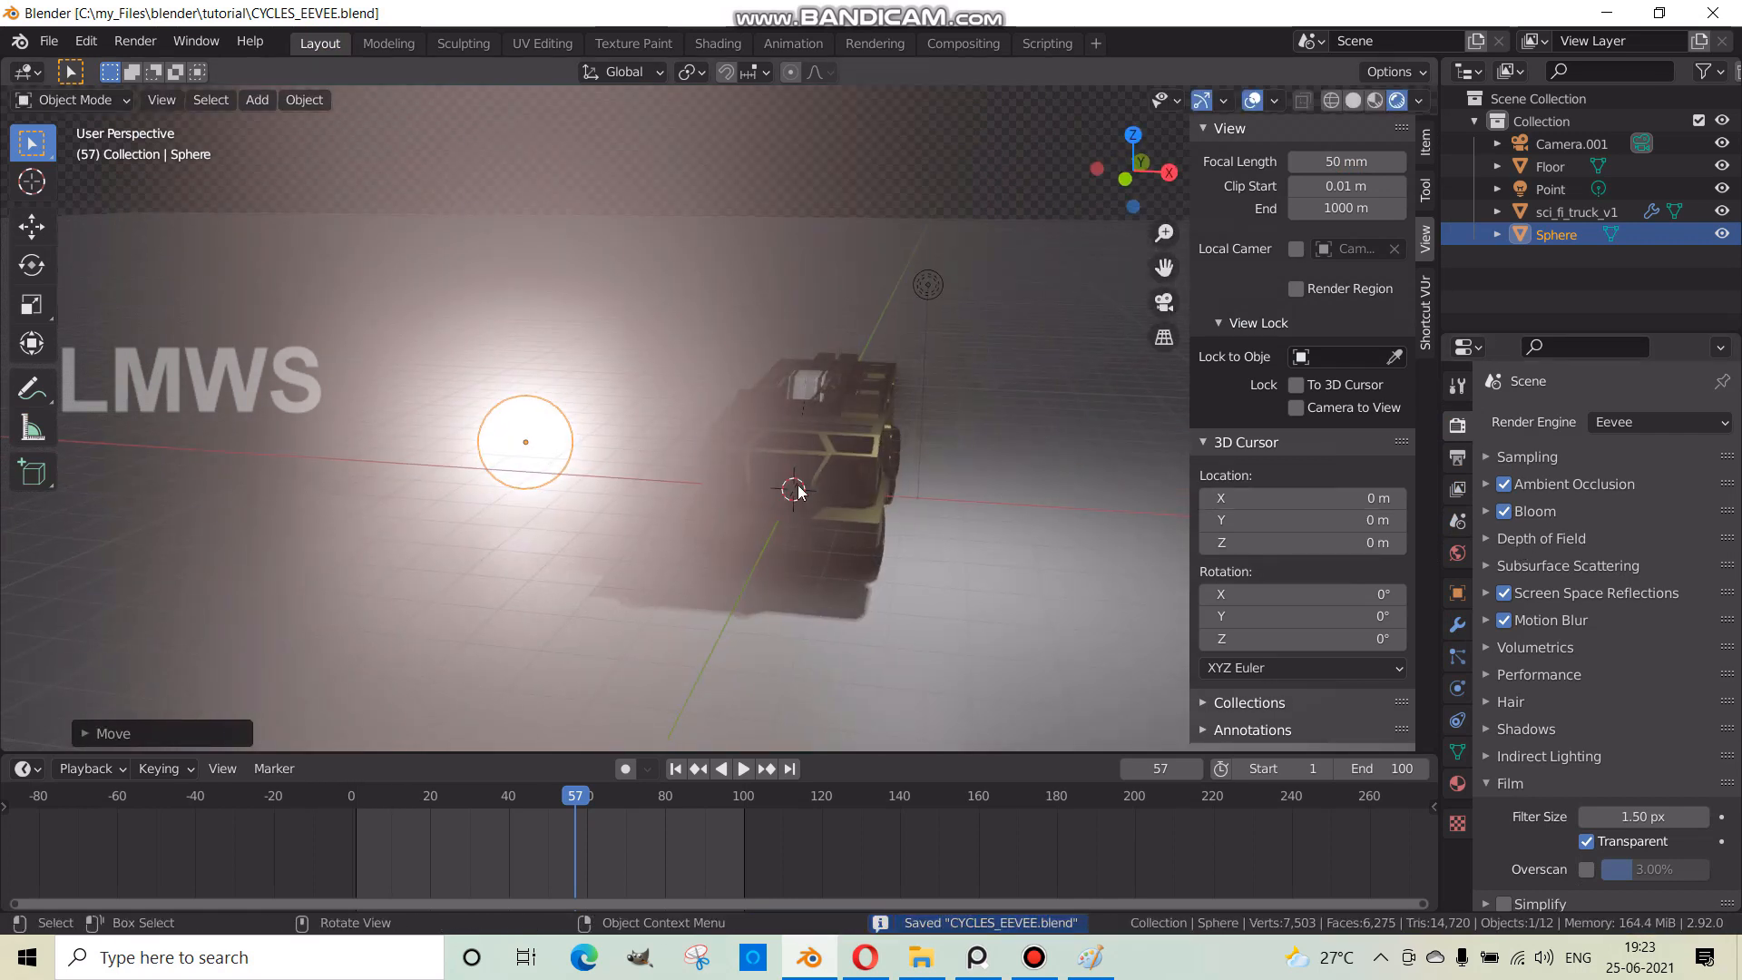
- Delete the point light above the truck and save the file
click(933, 292)
key(x)
click(995, 338)
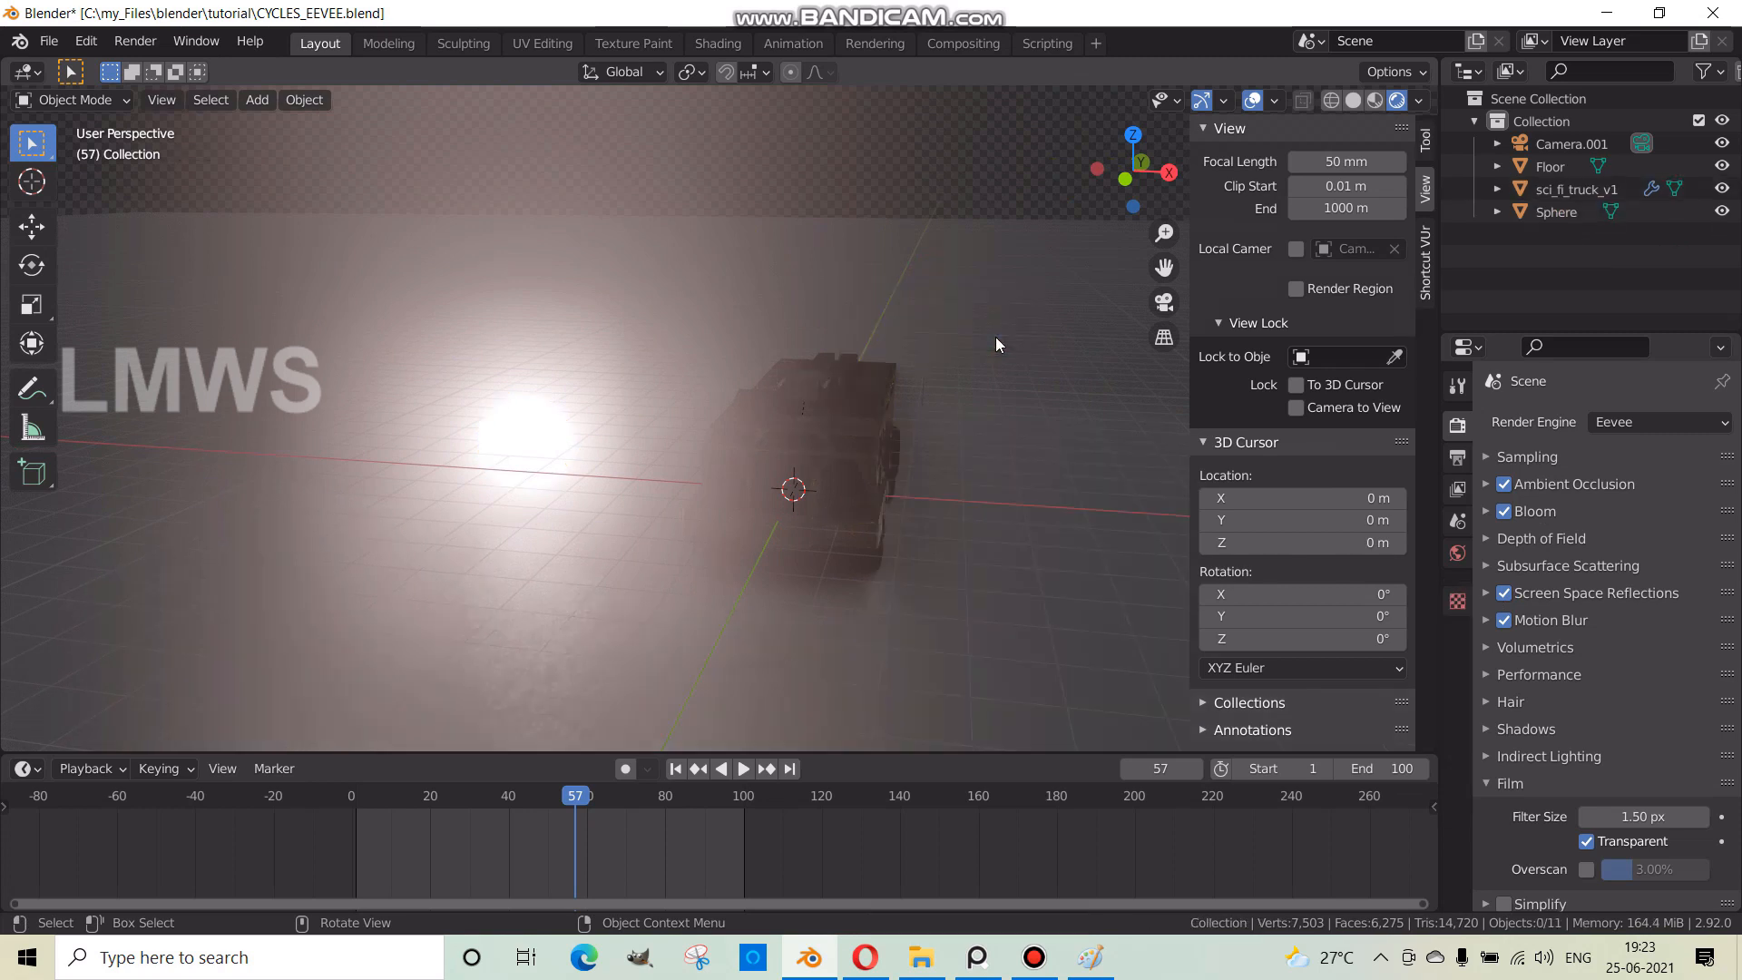
key(ctrl+s)
middle_drag(879, 423, 940, 414)
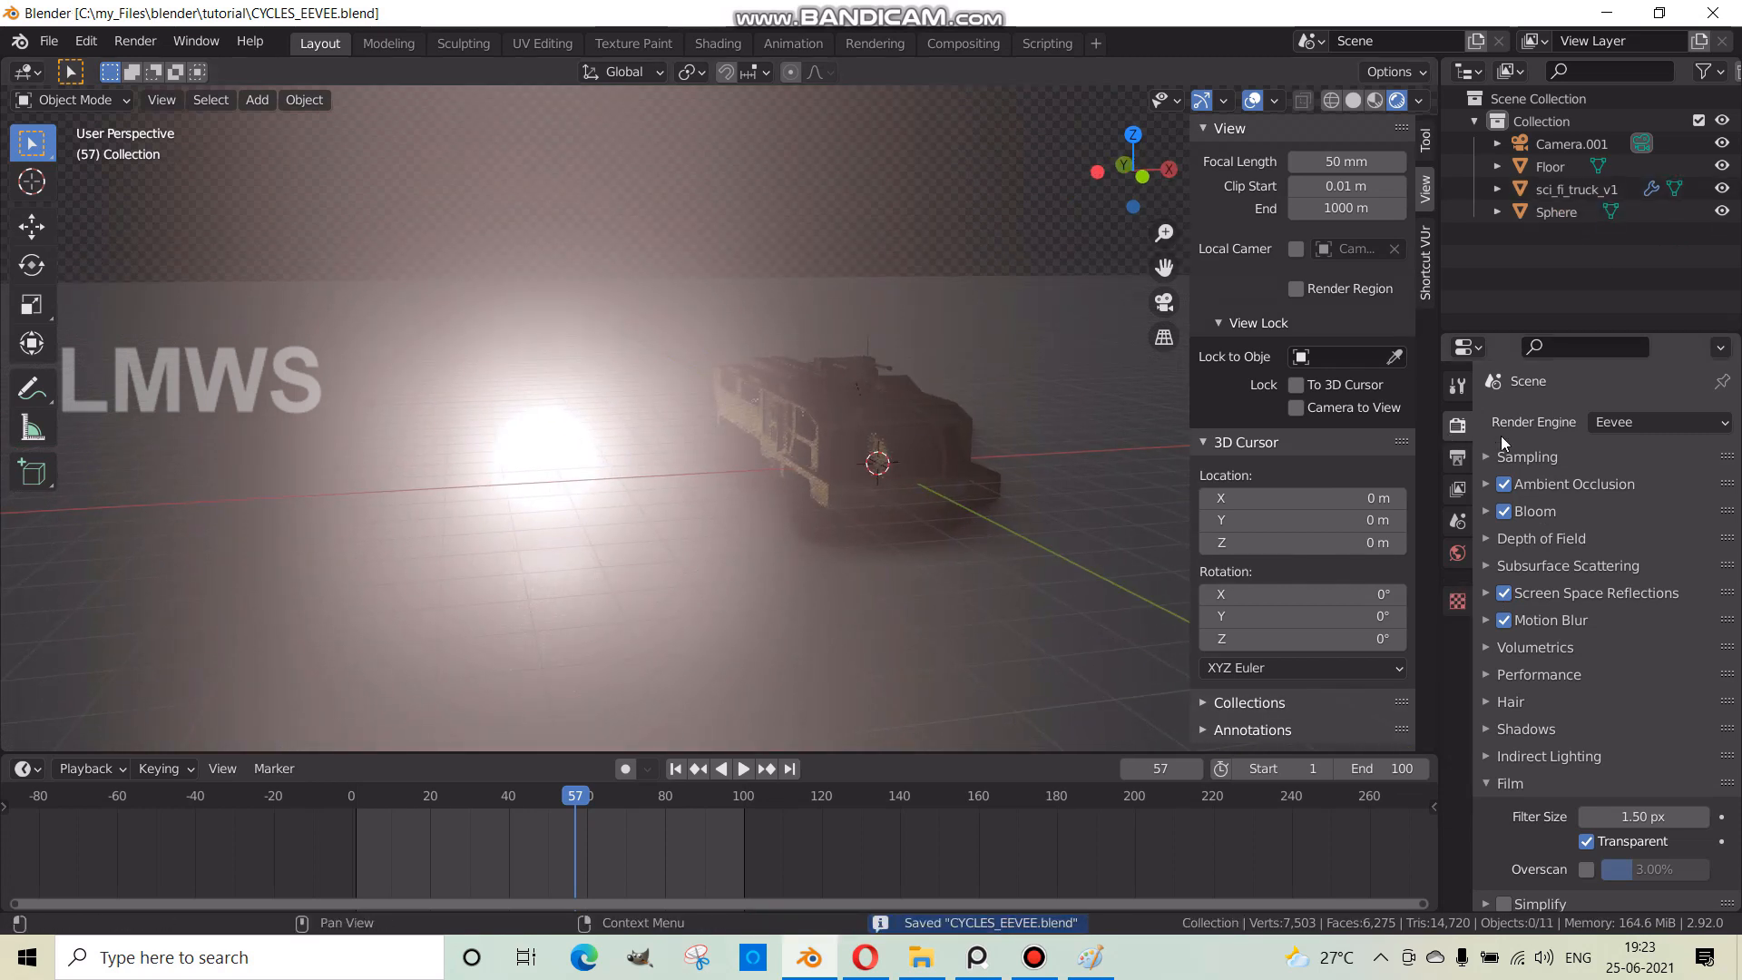
- Switch the render engine to Cycles and raise the emissive sphere off the ground, trying a move along the Y axis
click(1624, 422)
click(1613, 491)
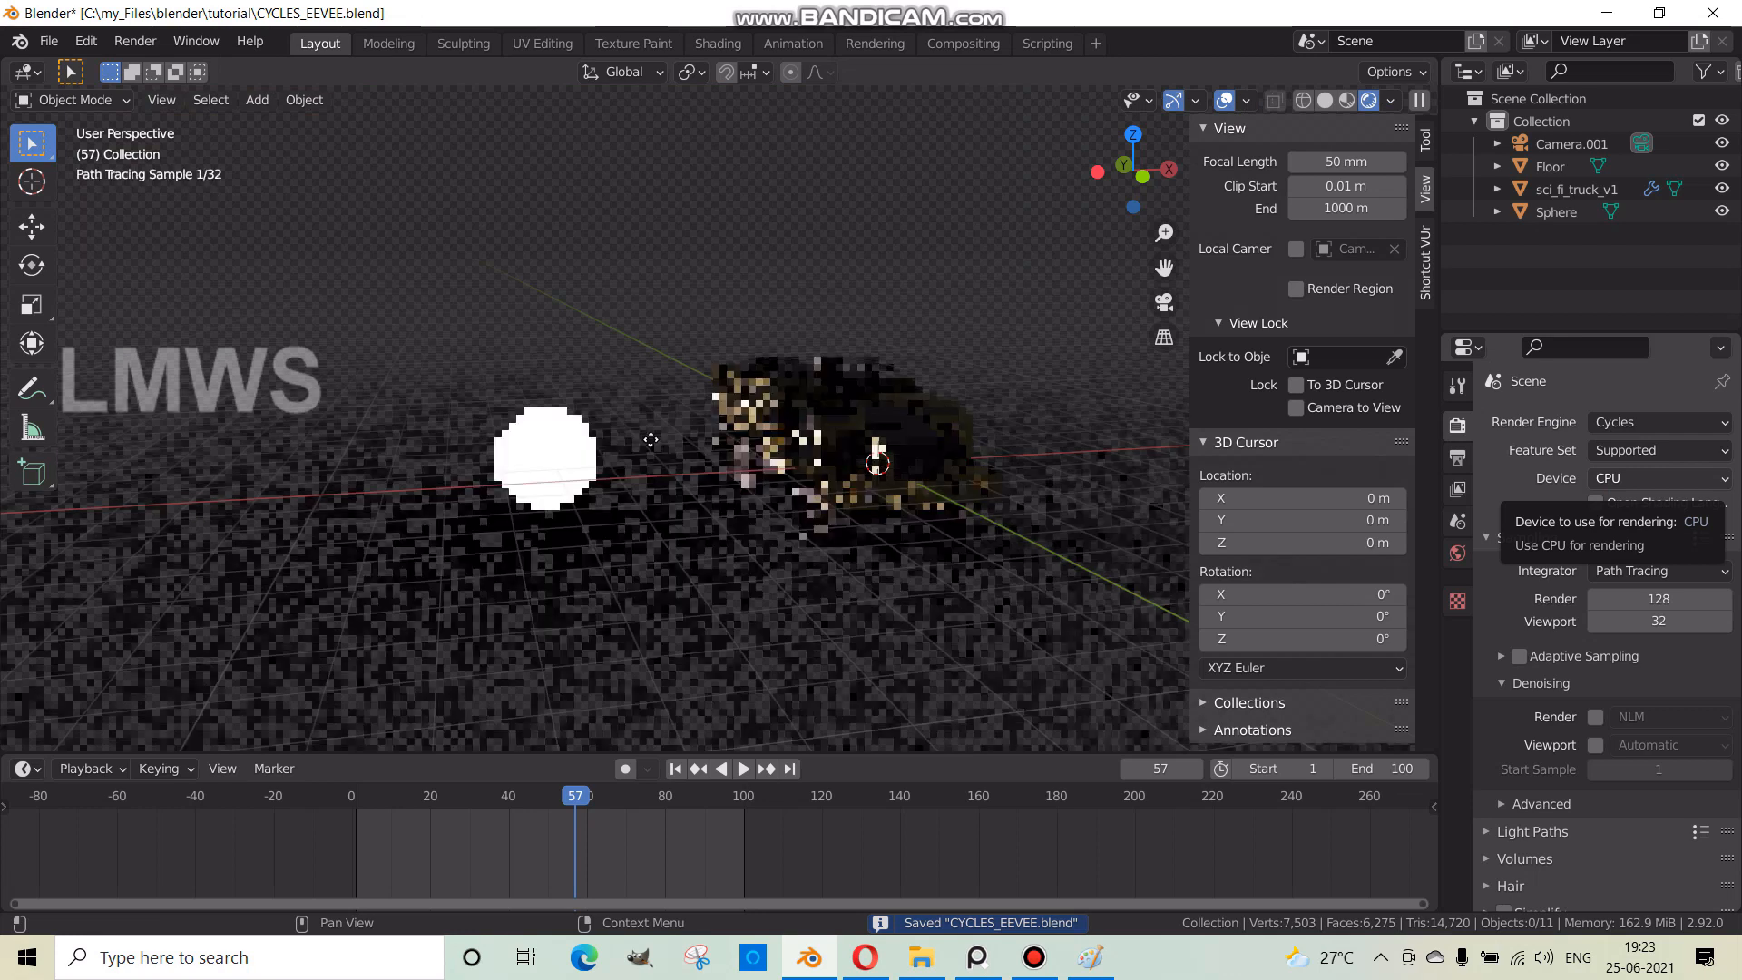
key(g)
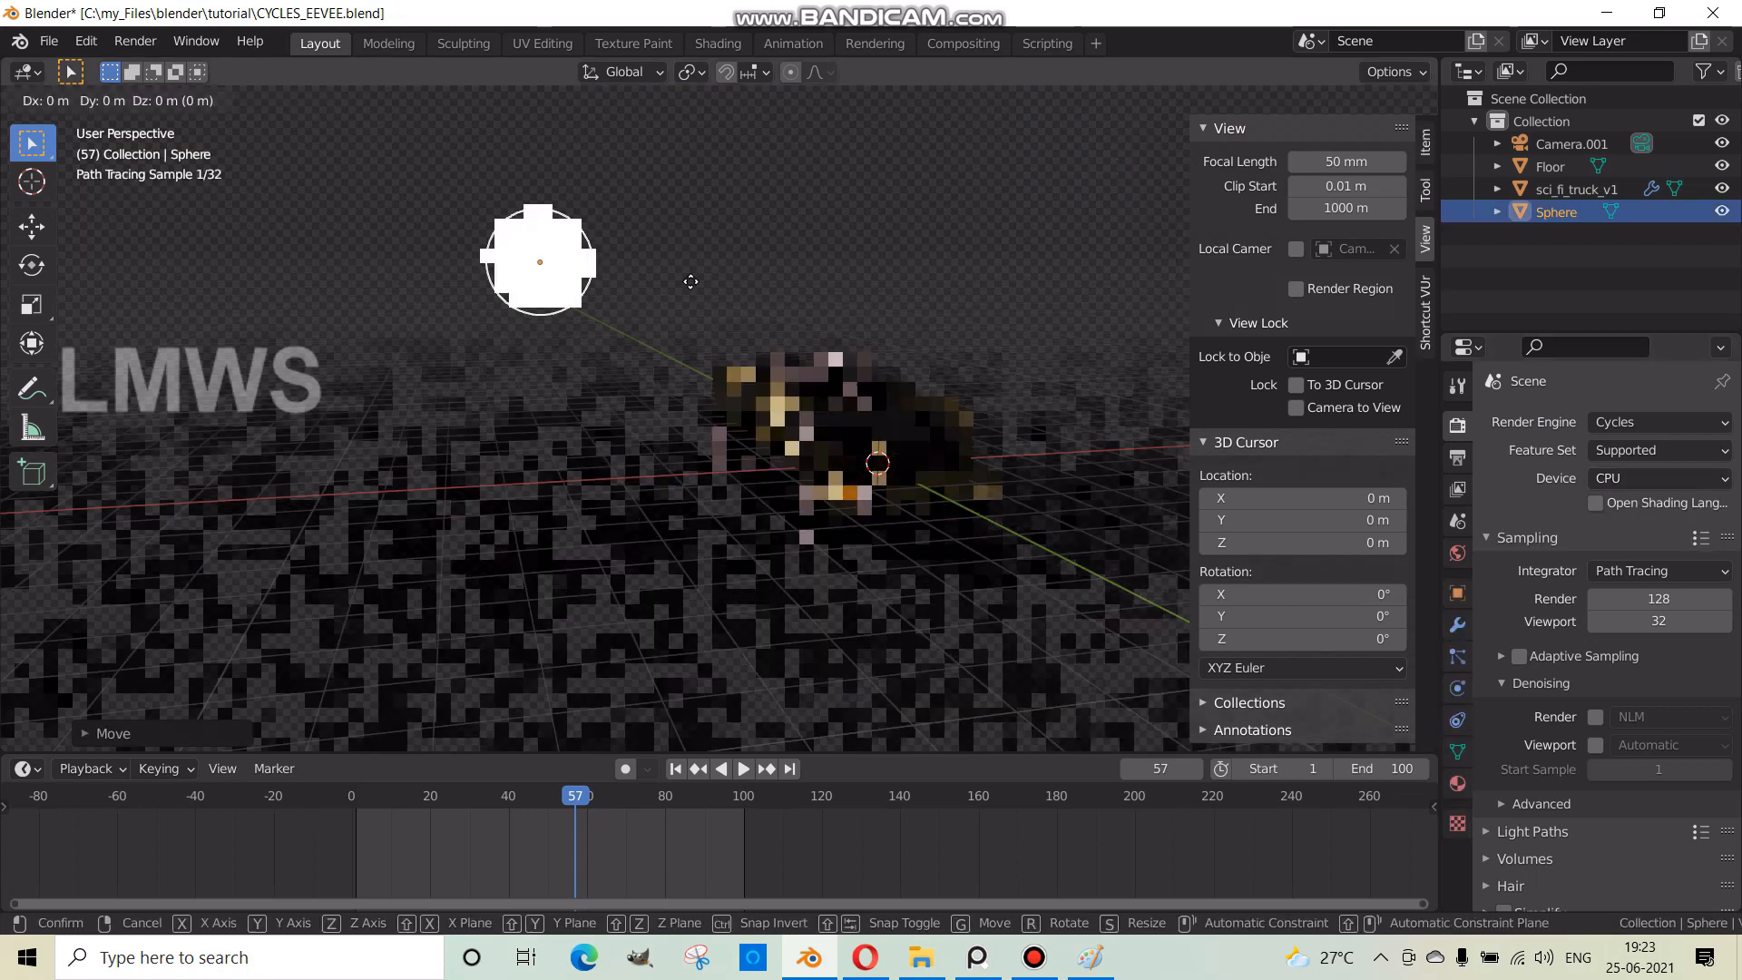
key(y)
click(750, 284)
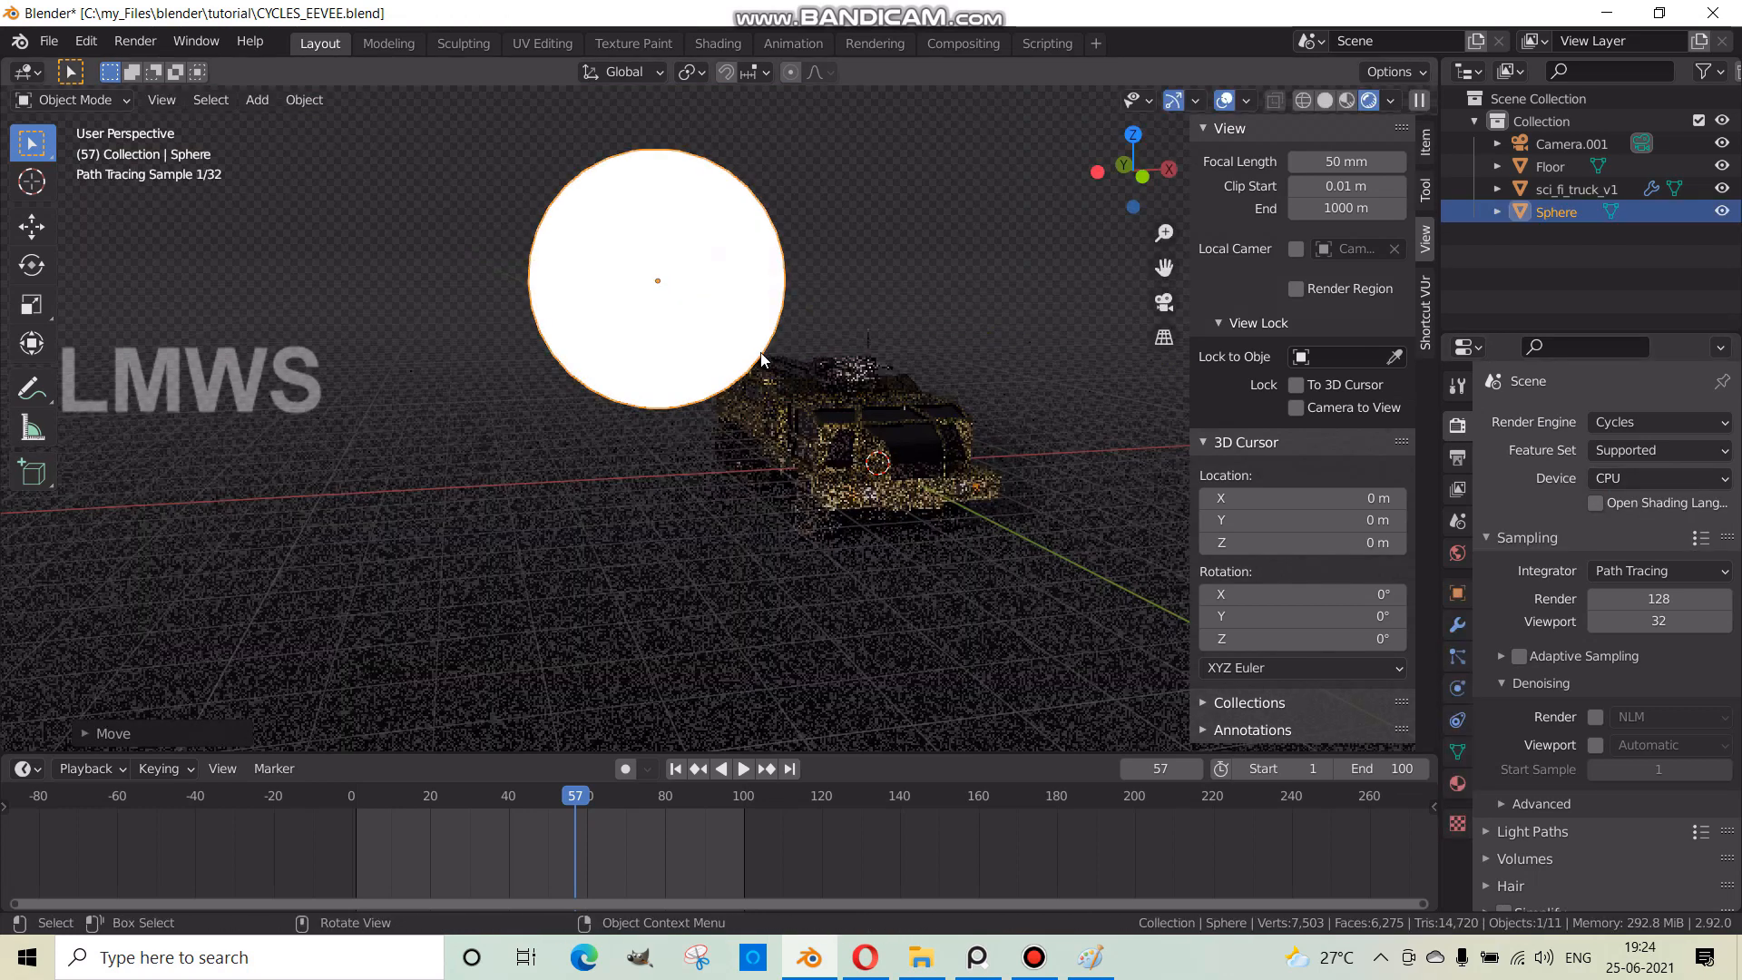
- Undo the last sphere move and shift the sphere along the X axis instead, checking how it lights the truck in Cycles
key(ctrl+z)
key(g)
key(x)
click(752, 355)
middle_drag(860, 467, 789, 469)
scroll(789, 472, up, 4)
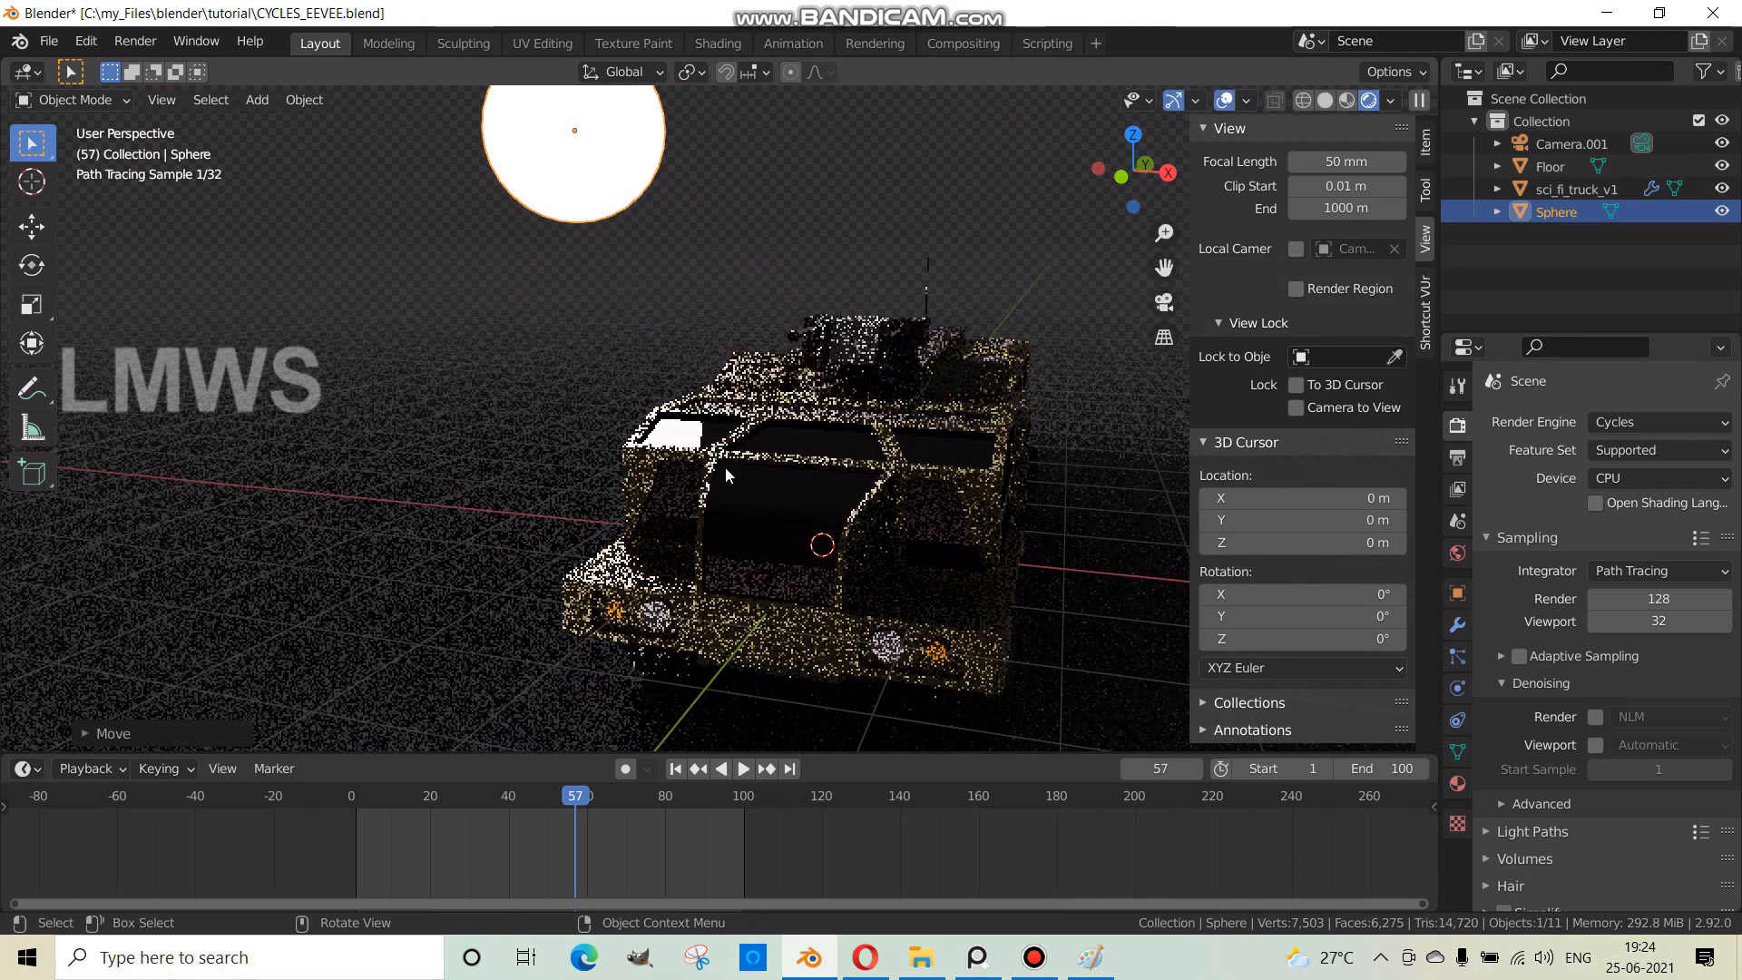
scroll(726, 466, down, 1)
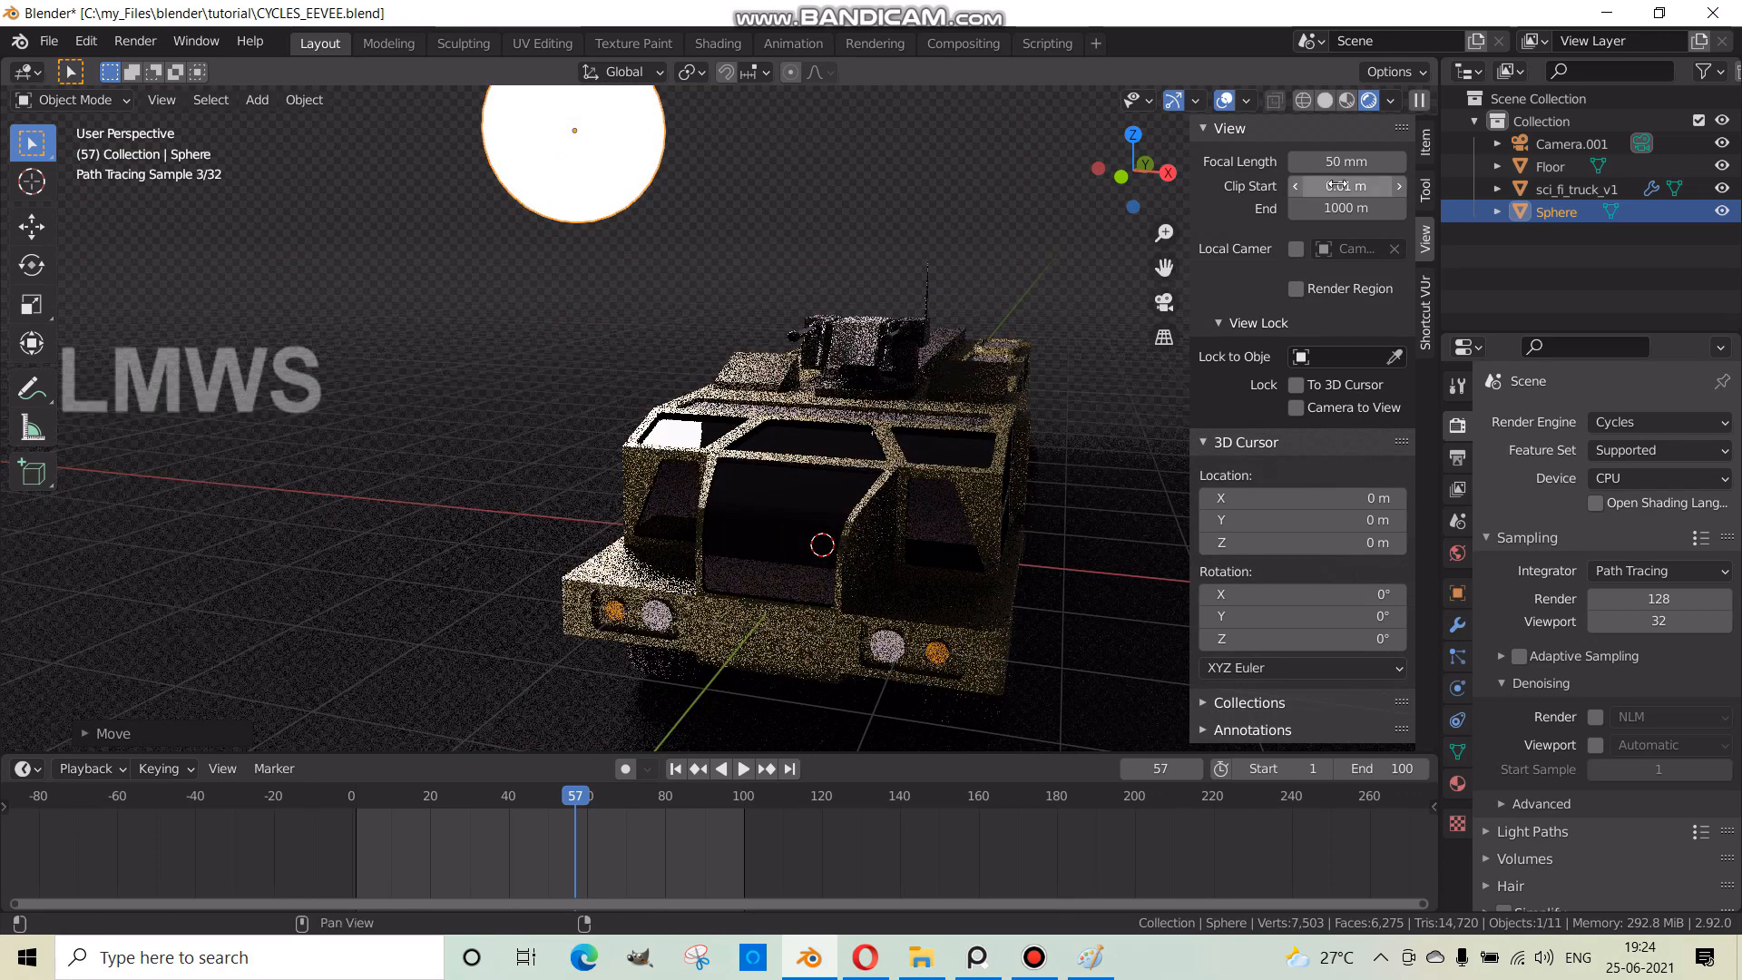
- Switch the render engine back to Eevee and show the scene in Solid viewport shading
click(1615, 423)
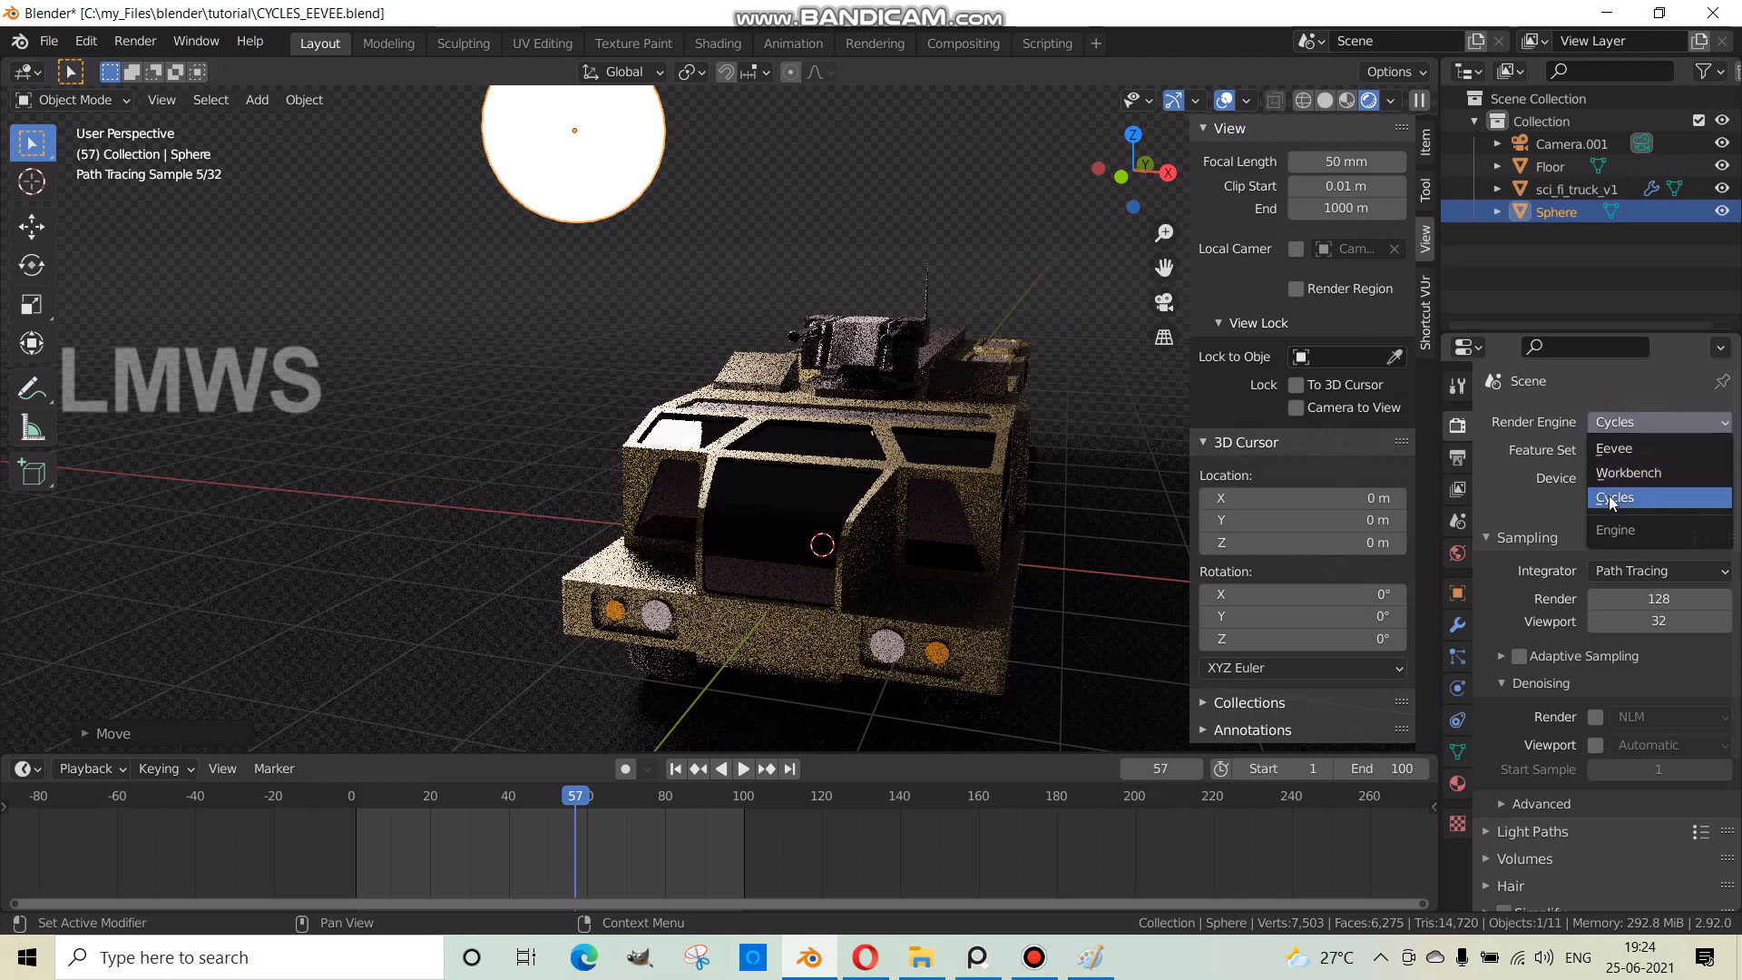
click(1619, 449)
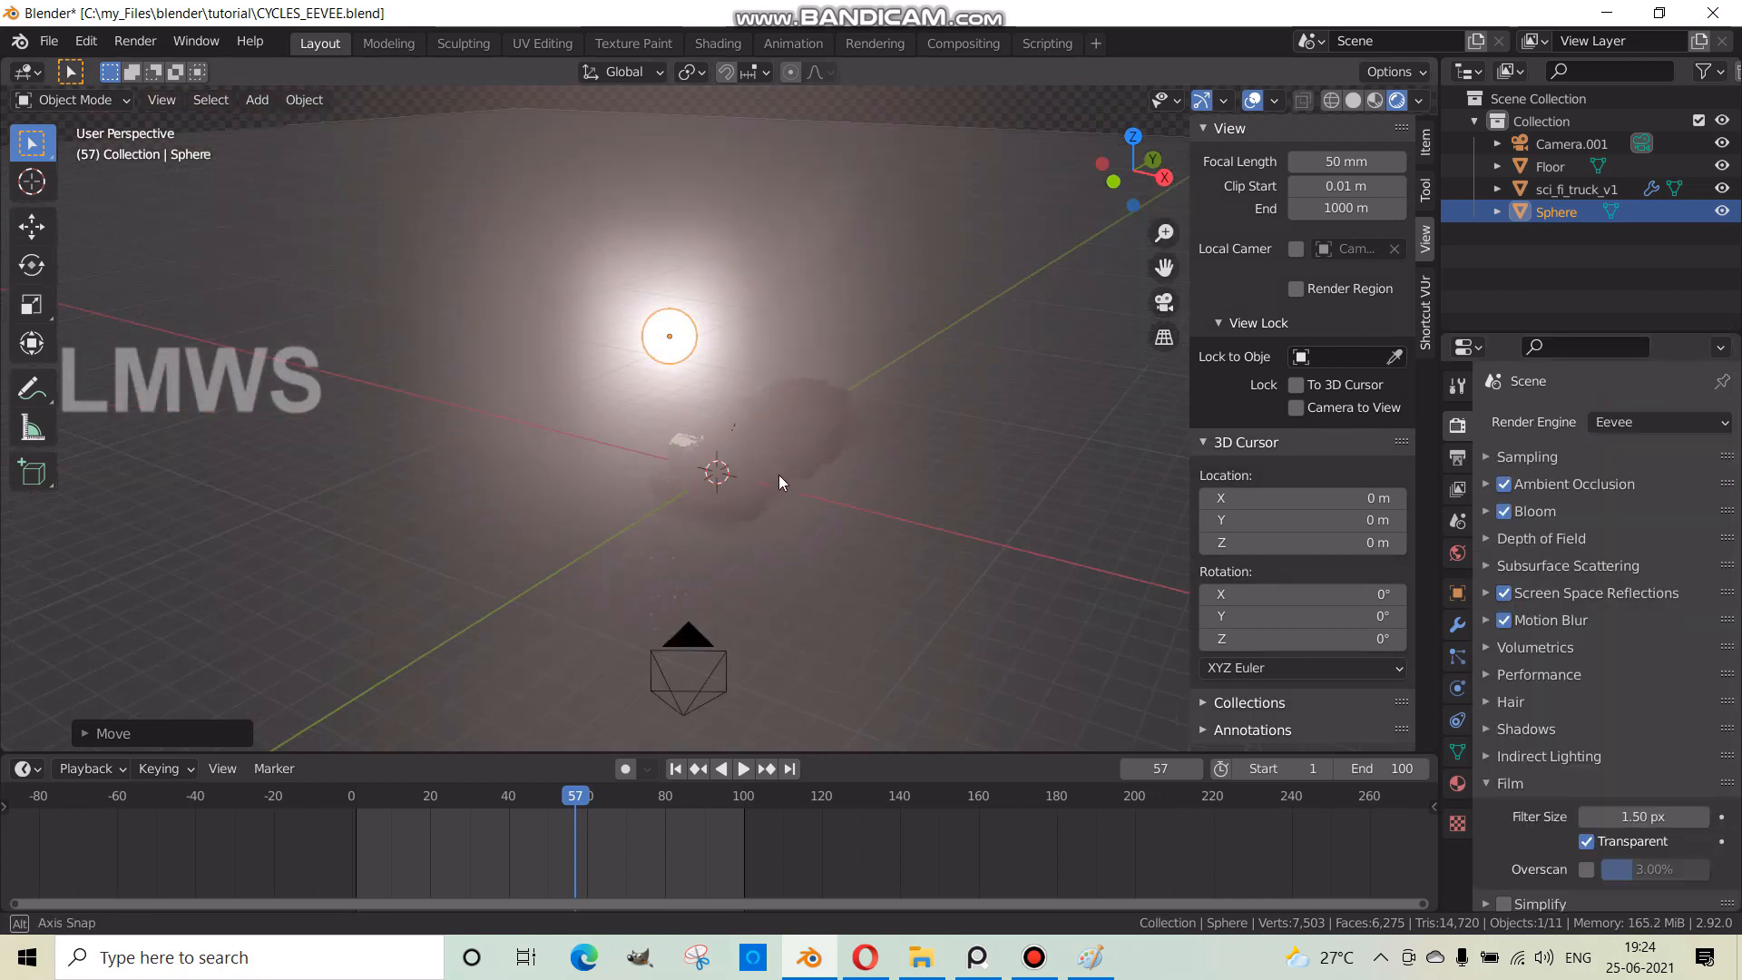
click(1353, 100)
- Add an irradiance volume light probe and scale it up uniformly so it encloses the truck and the sphere
key(shift+a)
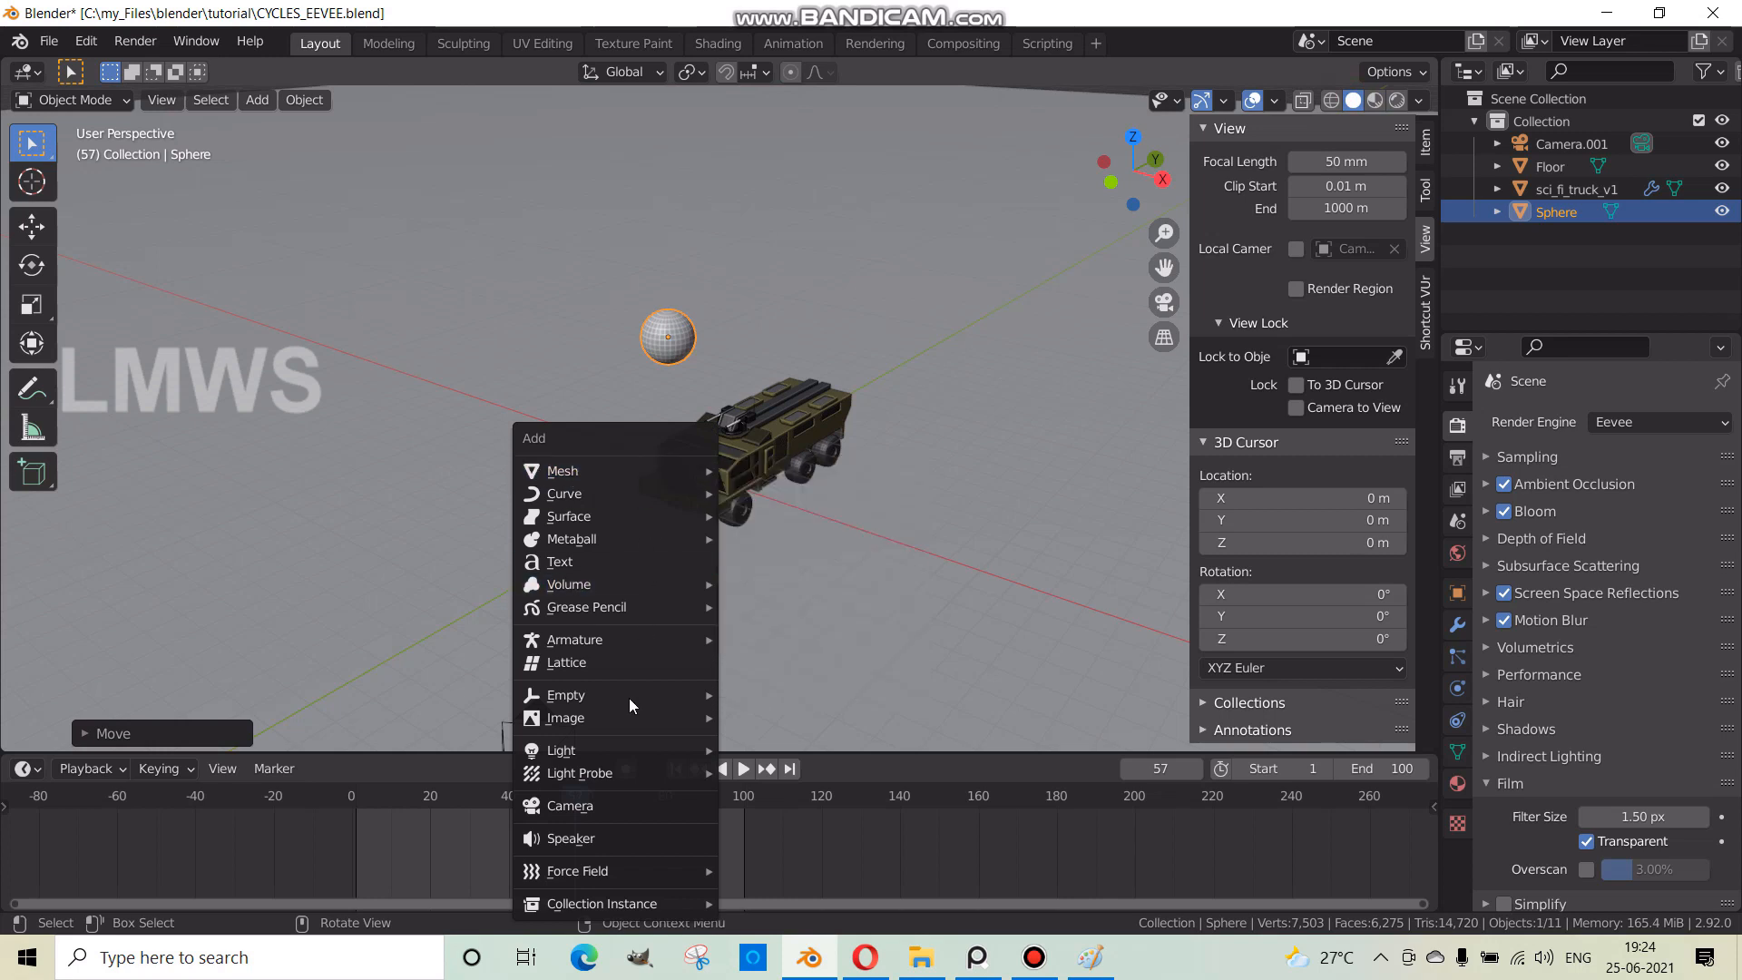
mouse_move(666, 772)
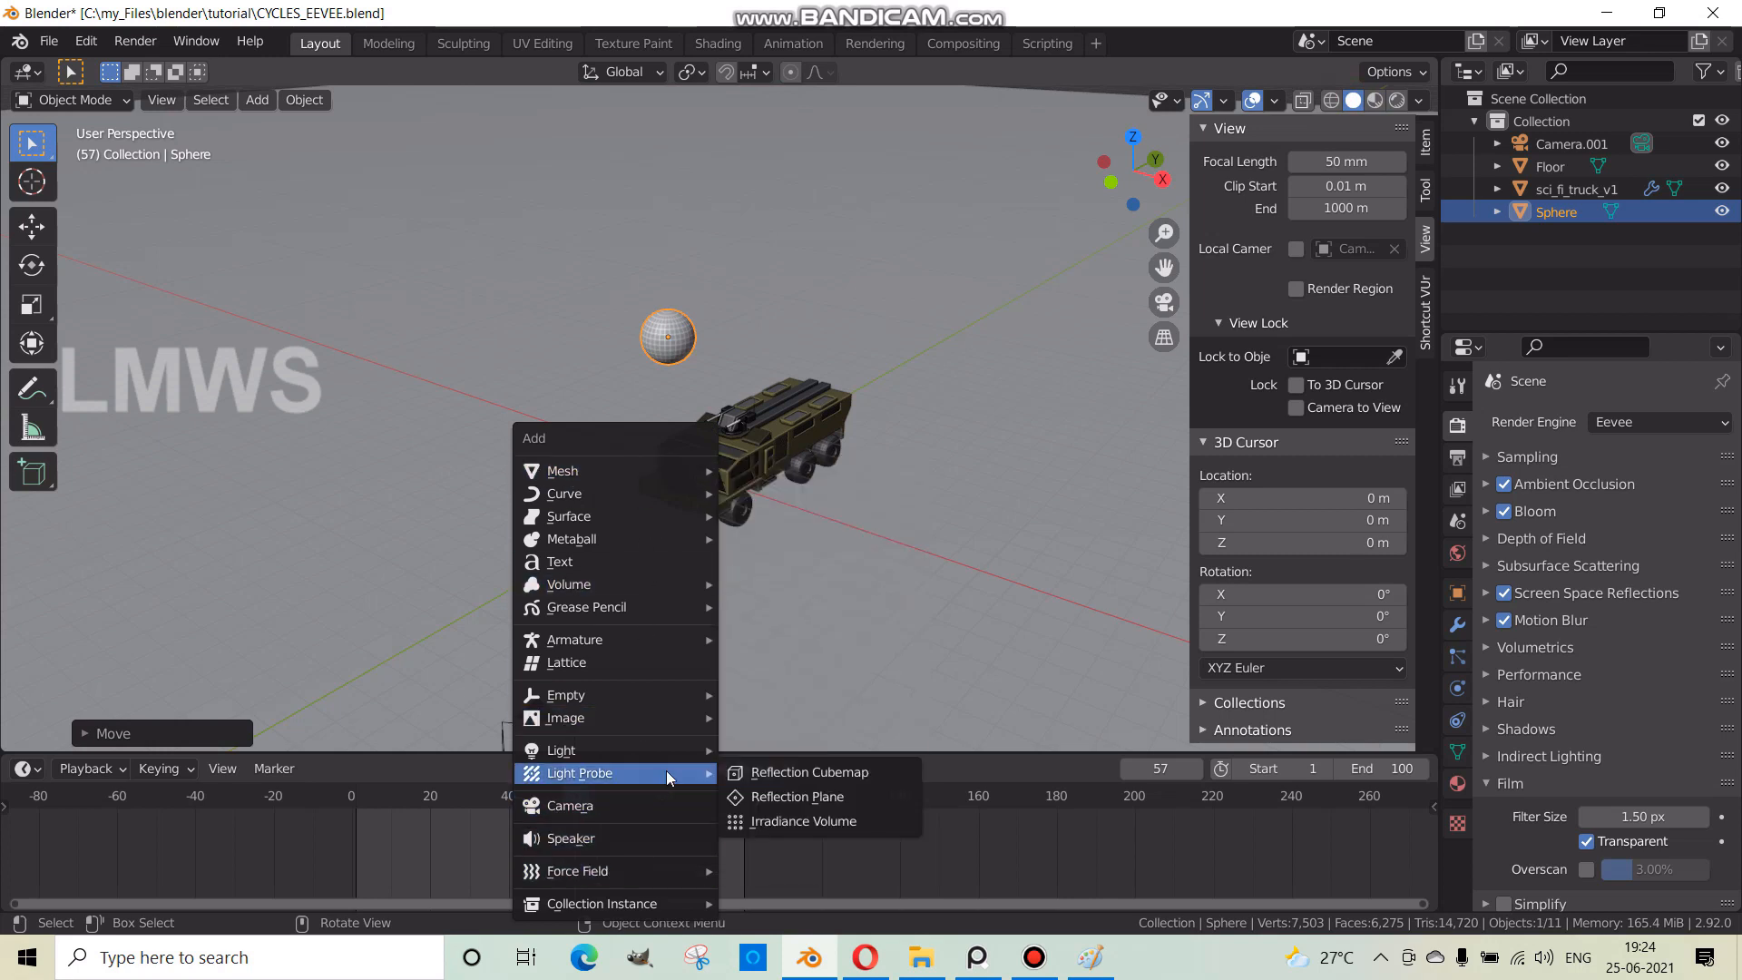
click(787, 821)
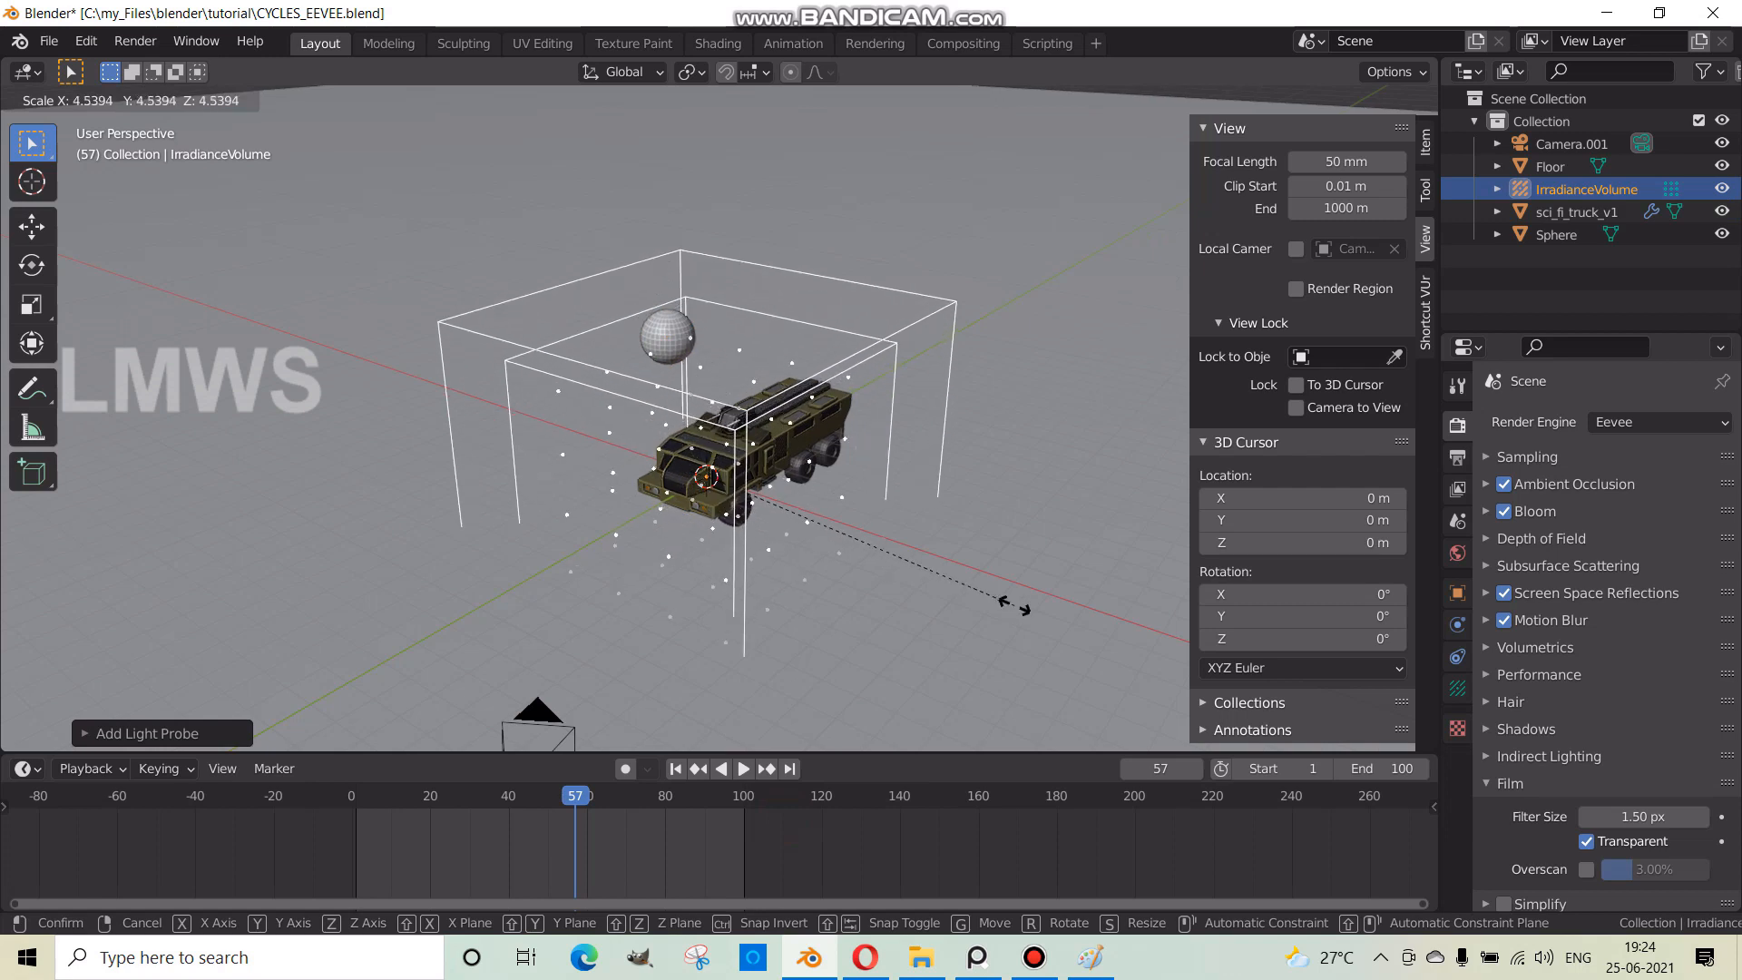
click(1016, 505)
- Widen the irradiance volume horizontally with its height locked, and raise it along the Z axis over the floor
scroll(635, 487, down, 4)
middle_drag(636, 486, 820, 475)
key(s)
key(shift+z)
click(1063, 498)
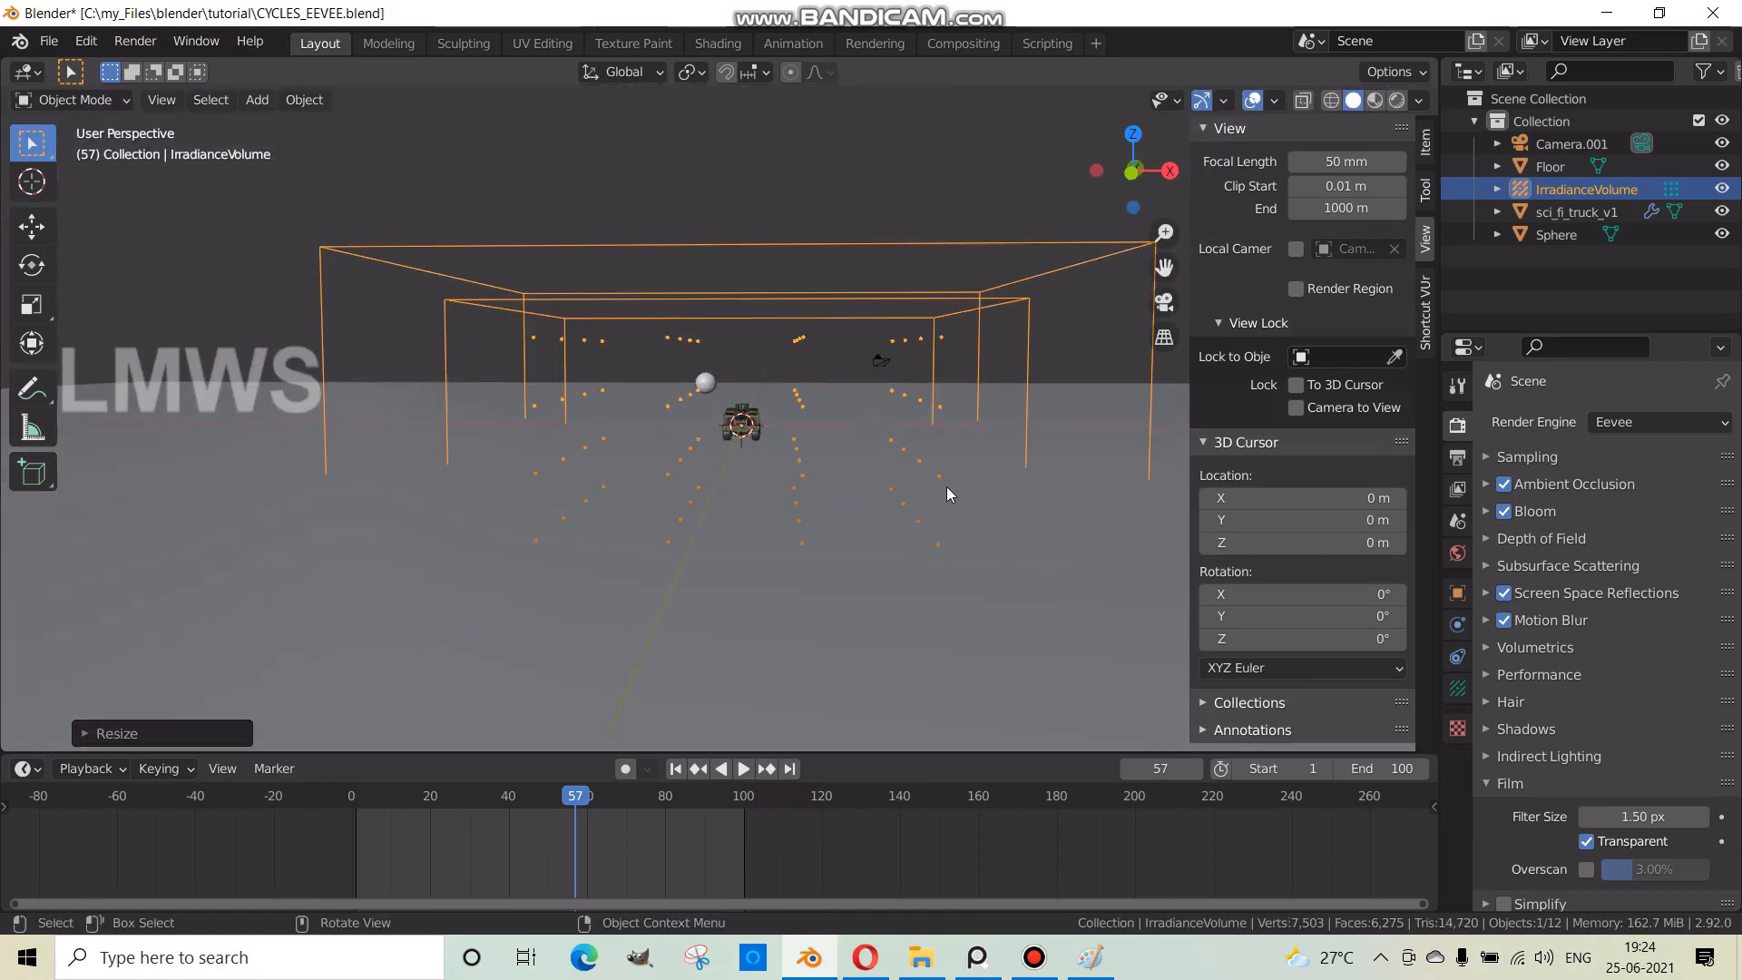
key(g)
key(z)
click(963, 431)
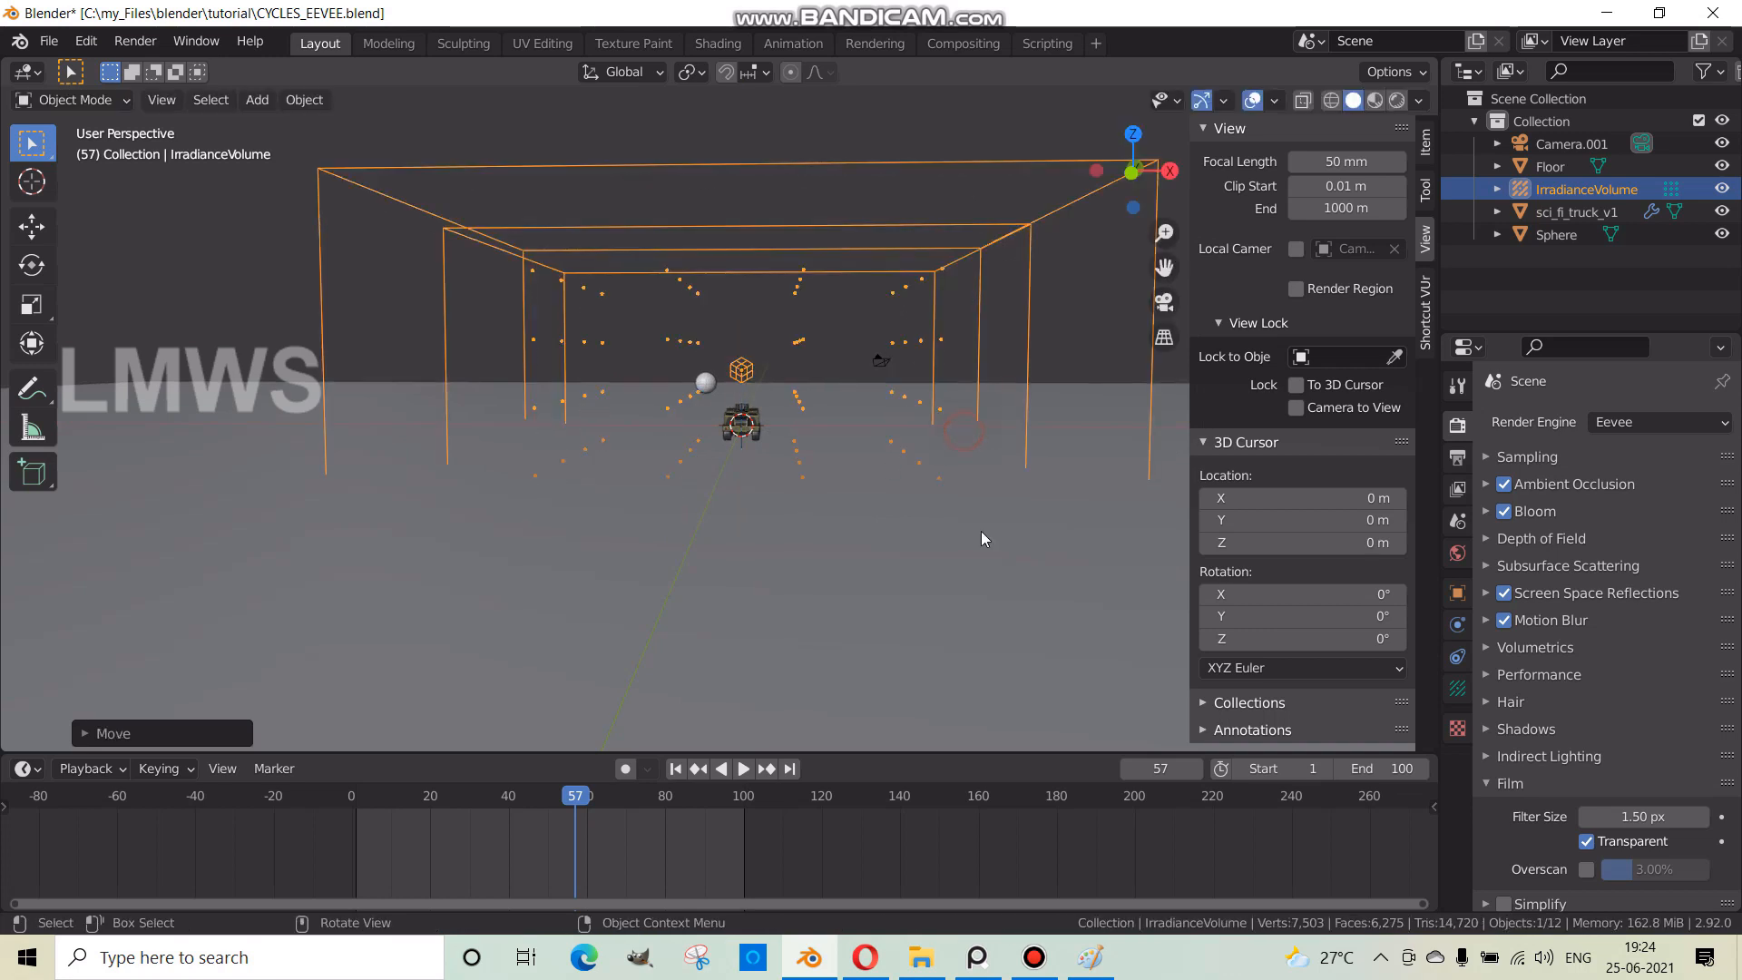
- Set the irradiance volume's resolution to 5 on X, Y and Z and its clipping end to 1500 m
click(1458, 689)
drag(1639, 564, 1641, 608)
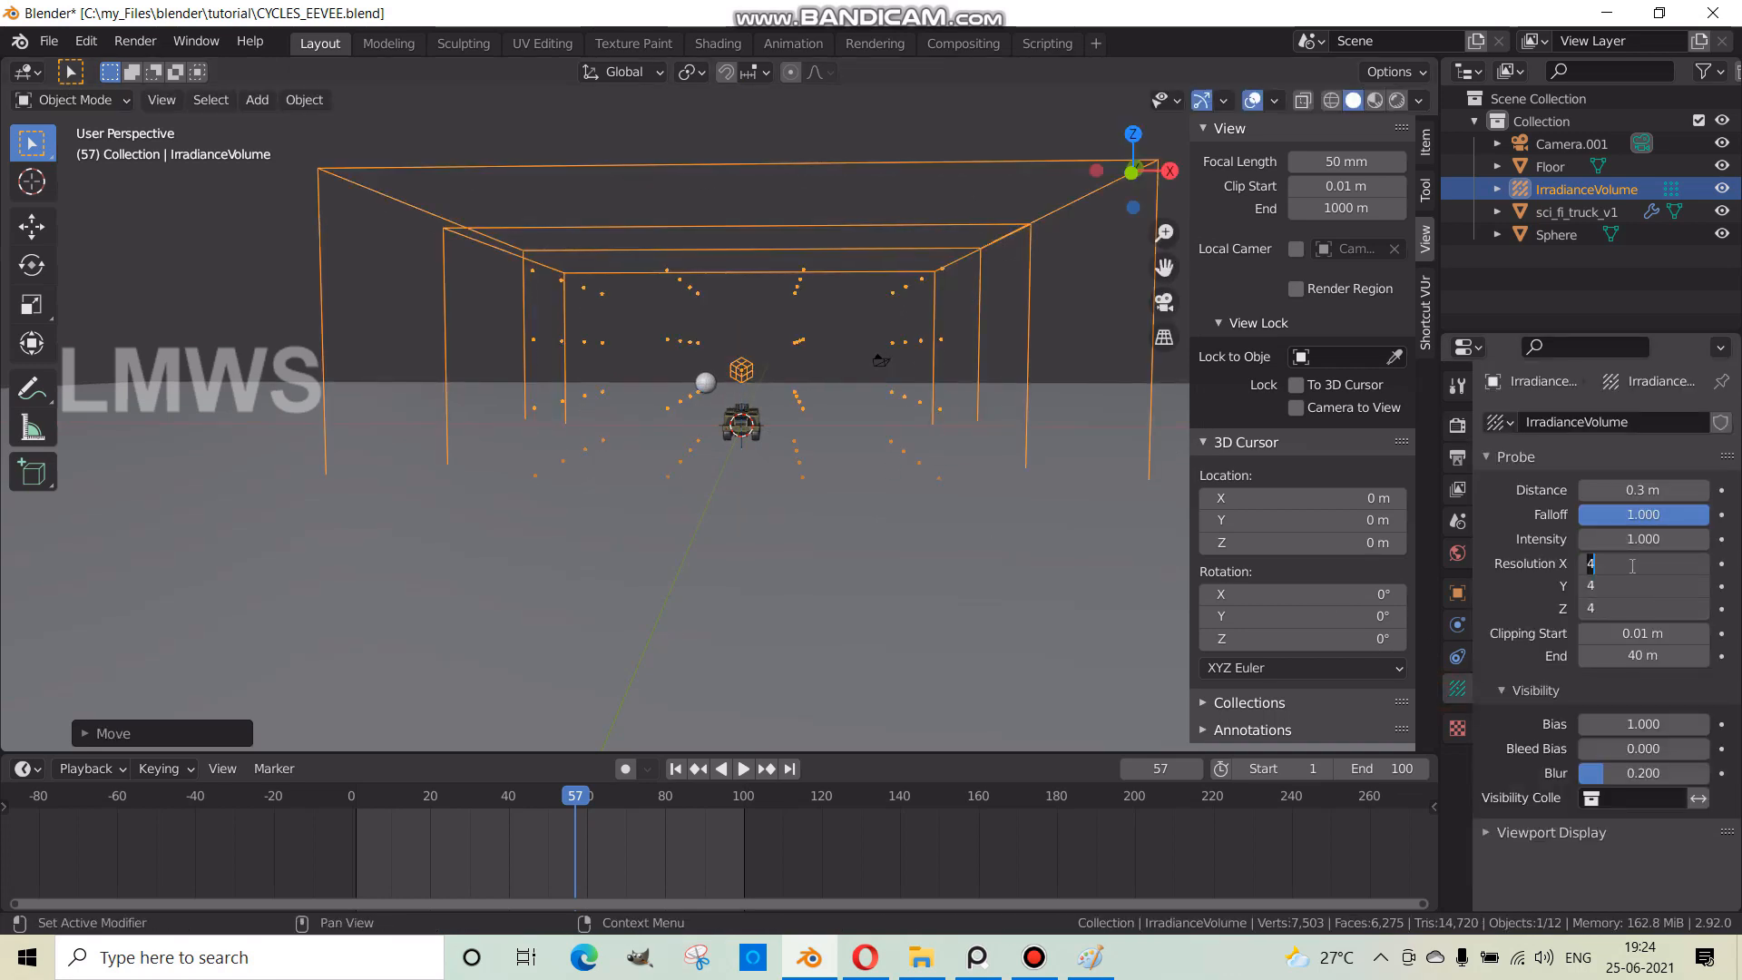
text(5)
key(Tab)
click(1634, 652)
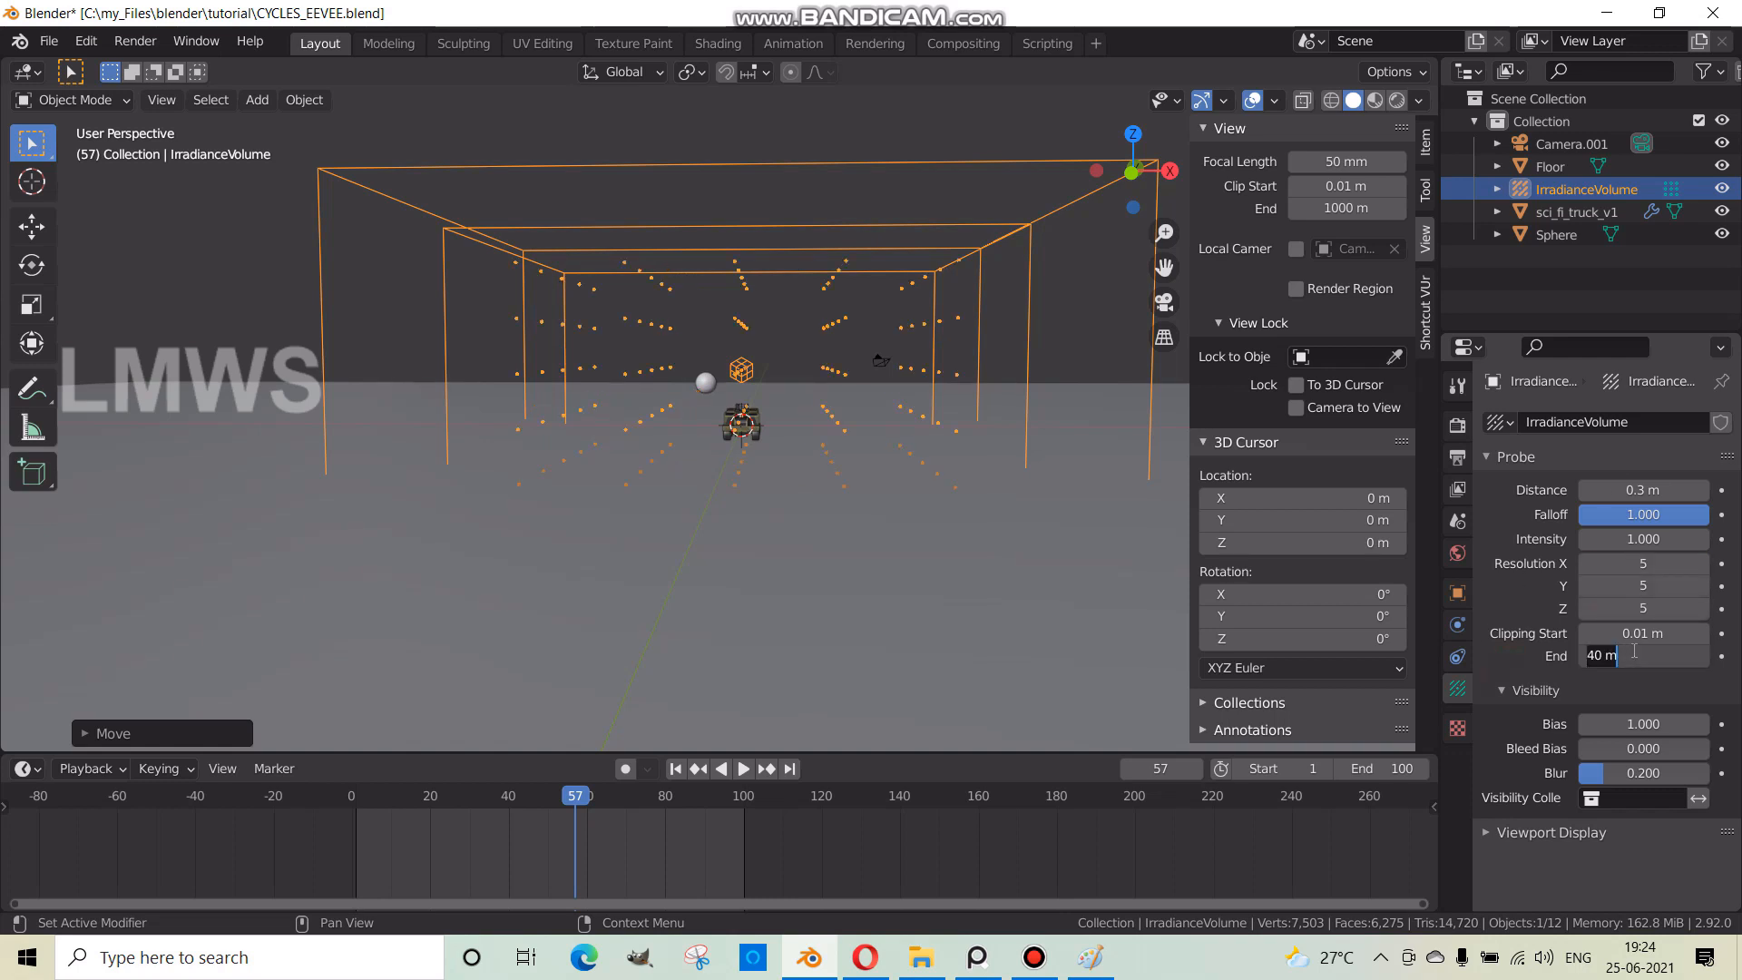
key(Return)
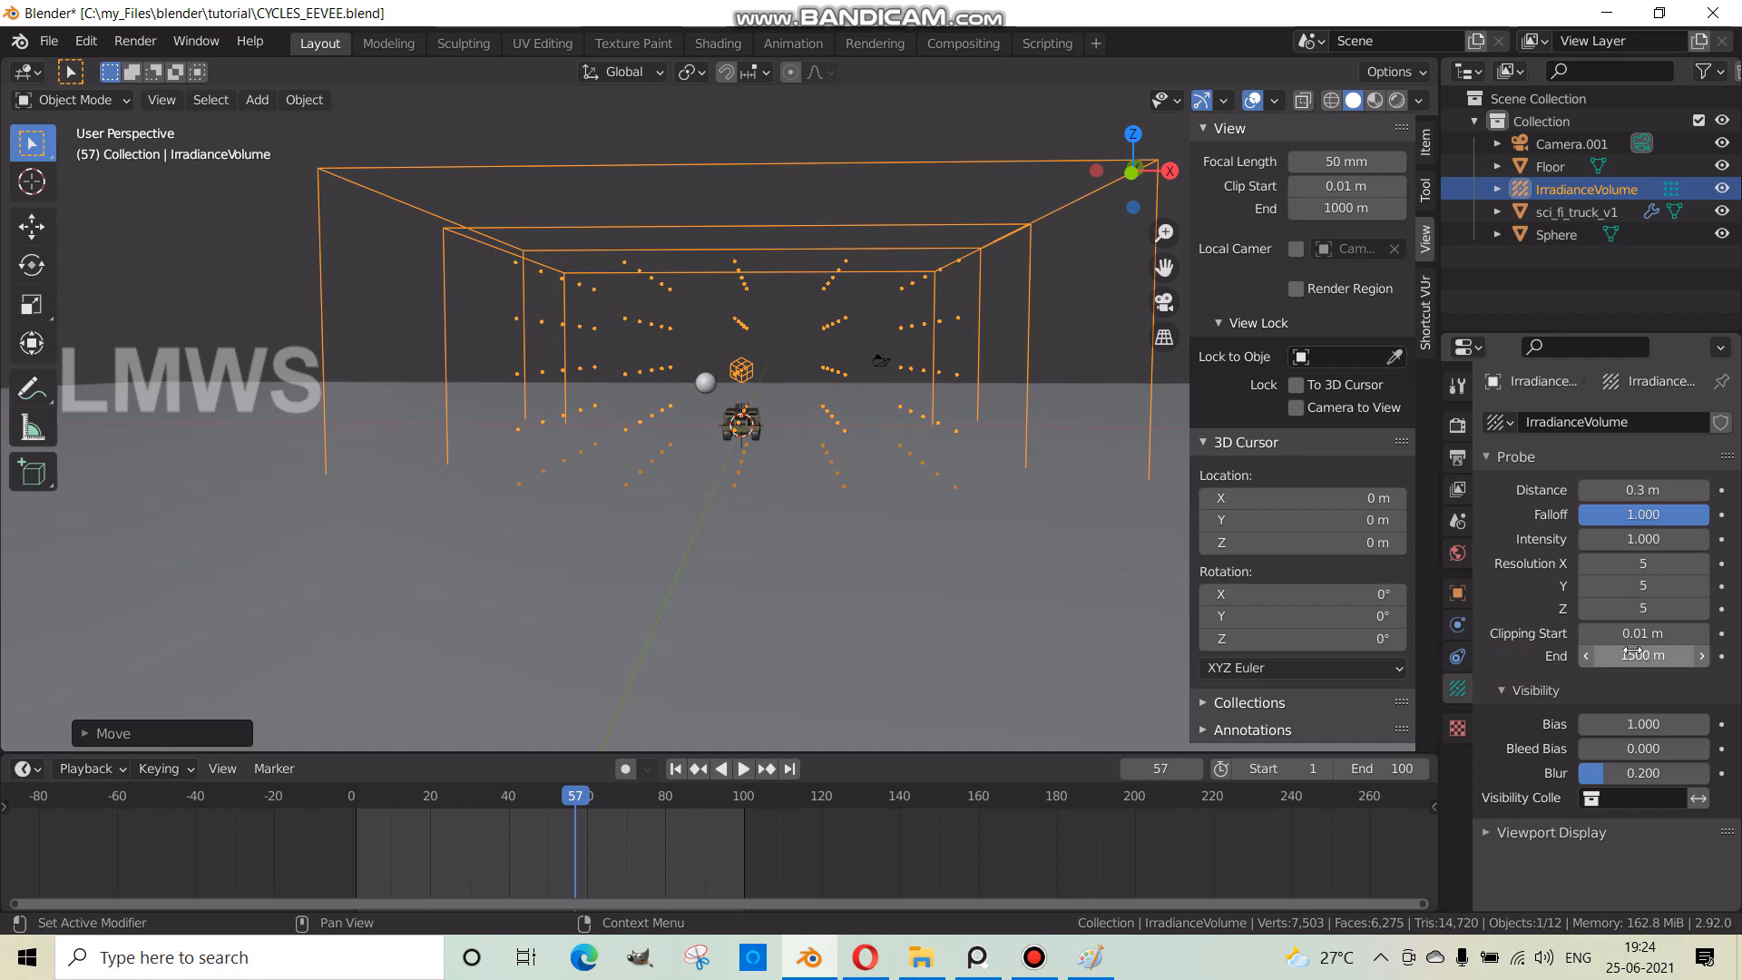
- Expand Eevee's Indirect Lighting render settings and save the file
click(1457, 427)
scroll(1554, 706, down, 3)
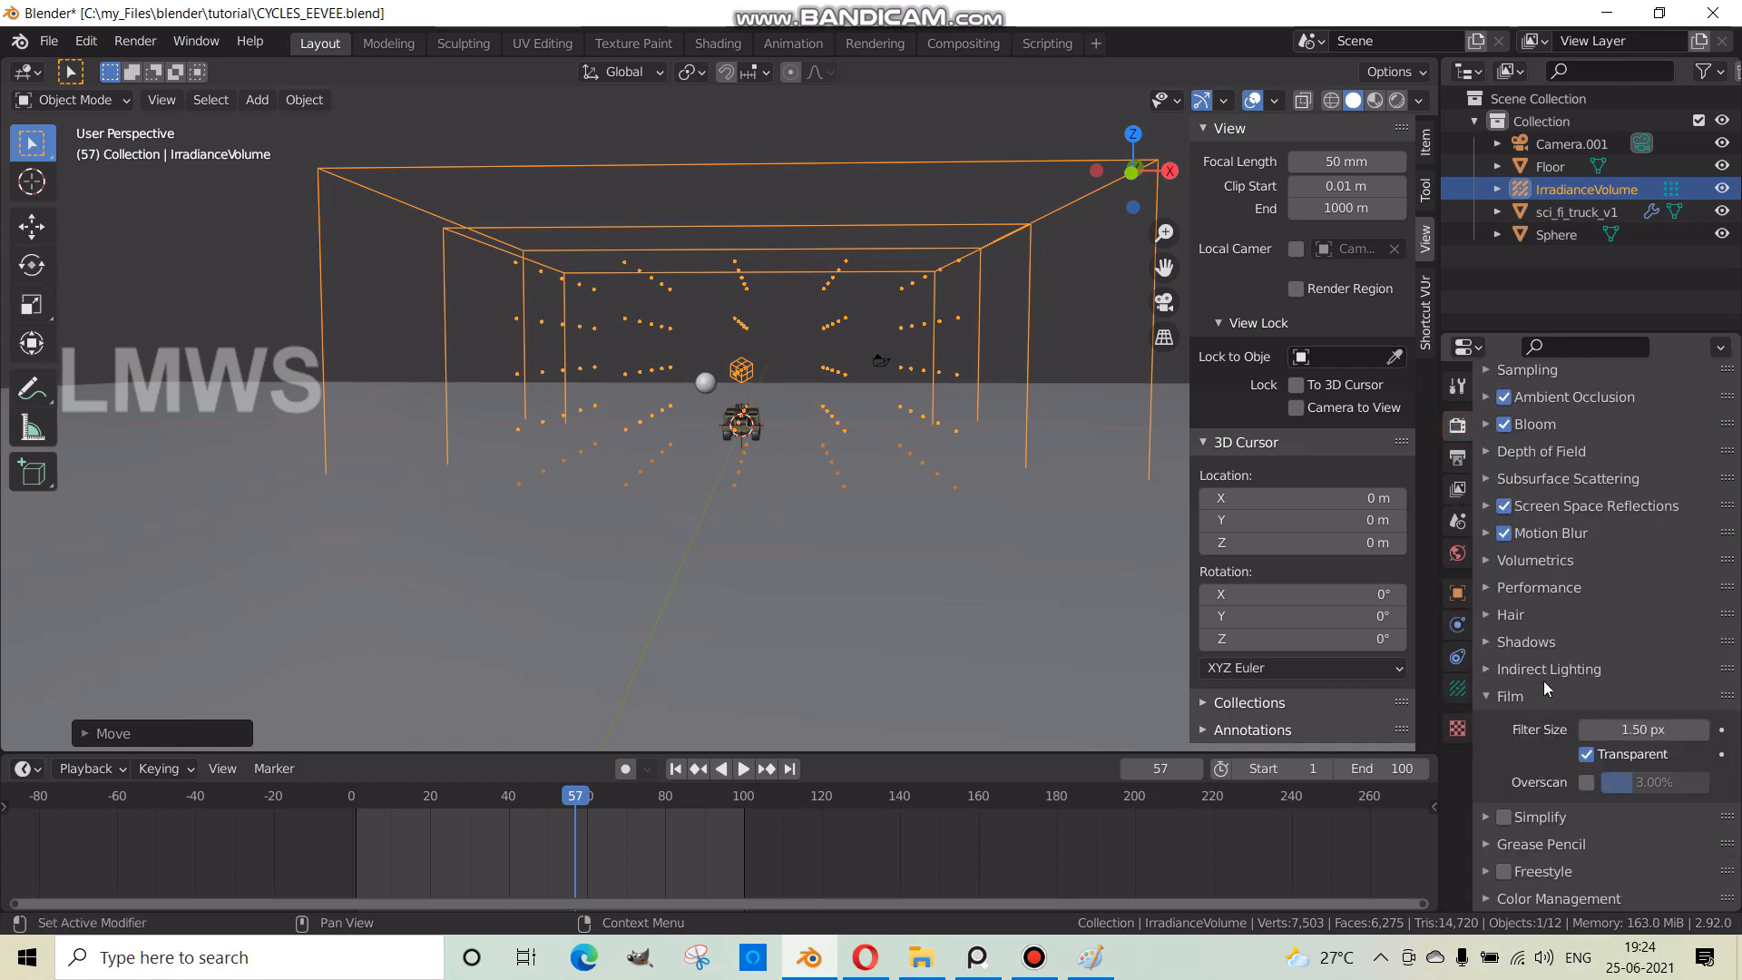
click(1544, 669)
key(ctrl+s)
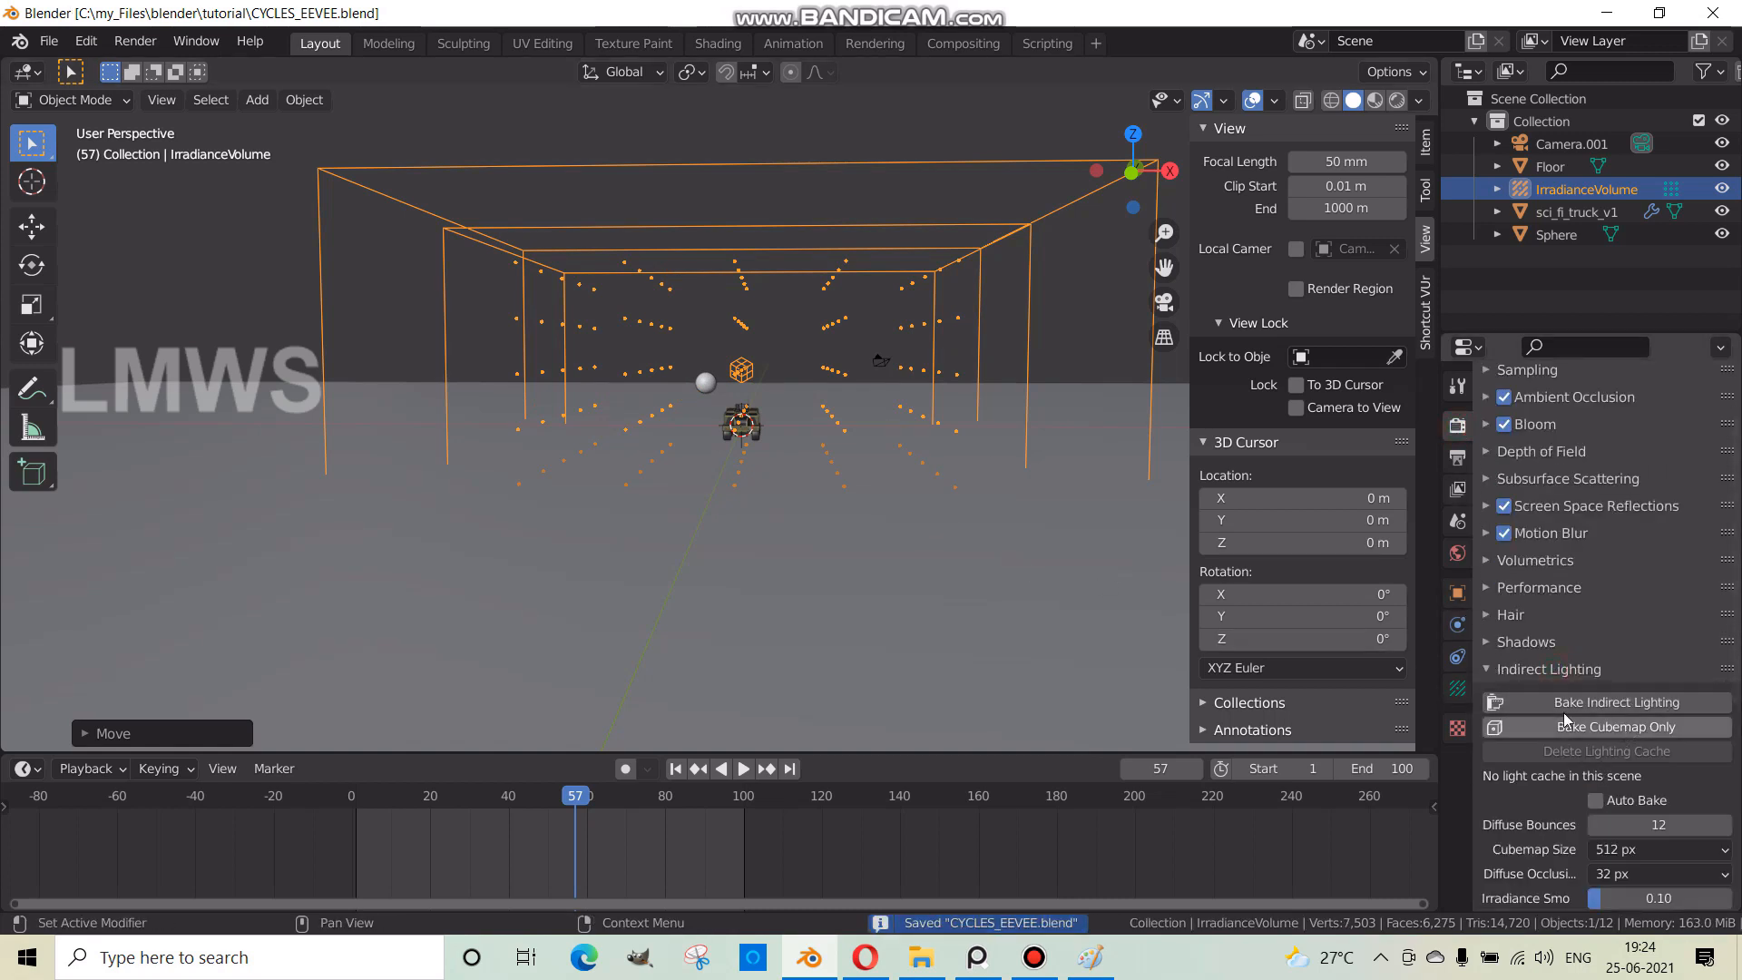
- Enter 12 diffuse bounces for the indirect lighting and save the file
scroll(830, 439, up, 5)
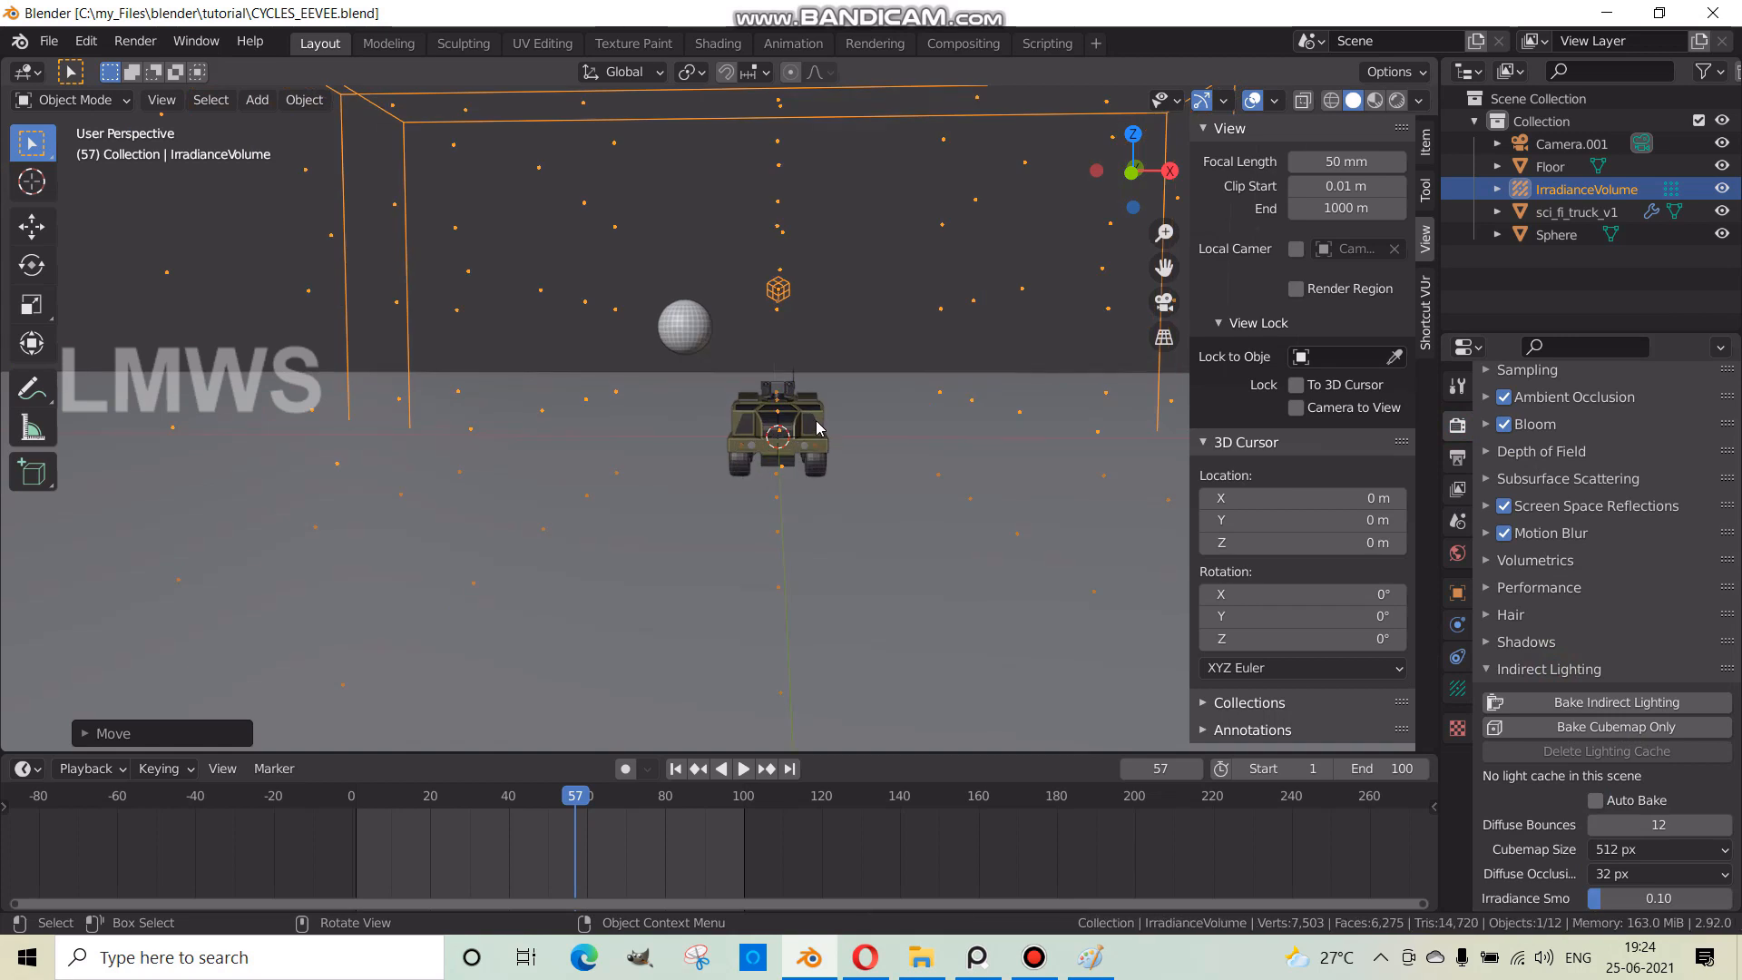
scroll(1649, 755, down, 2)
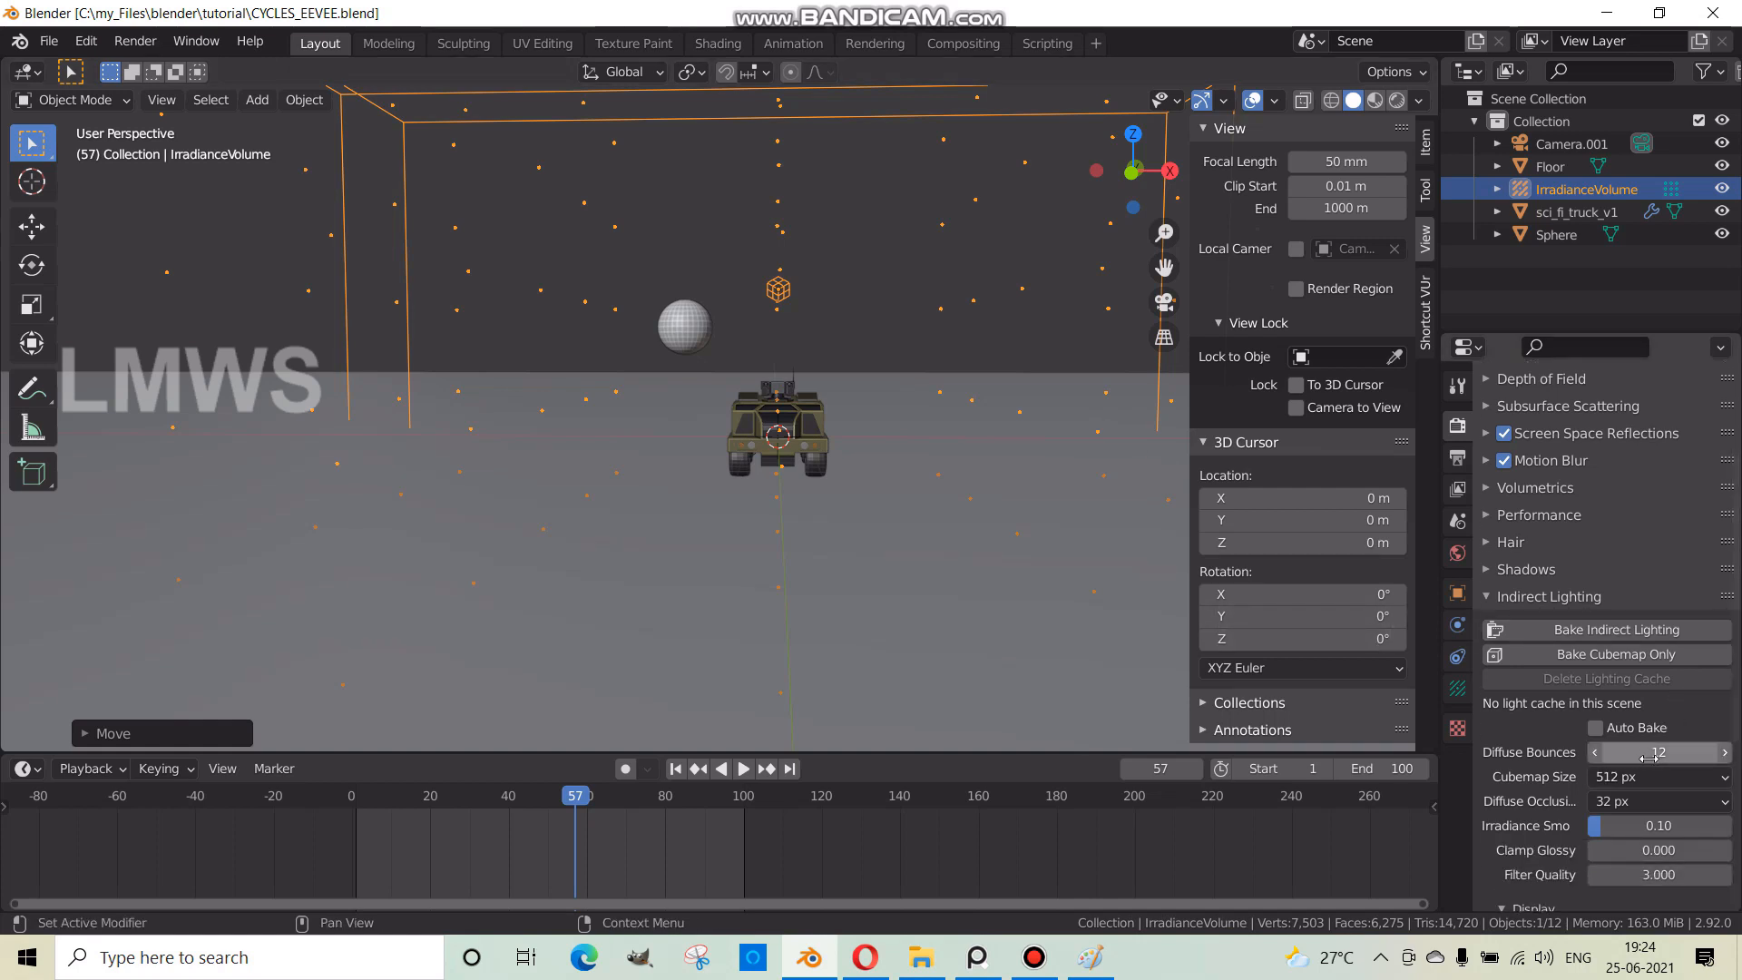
click(1656, 753)
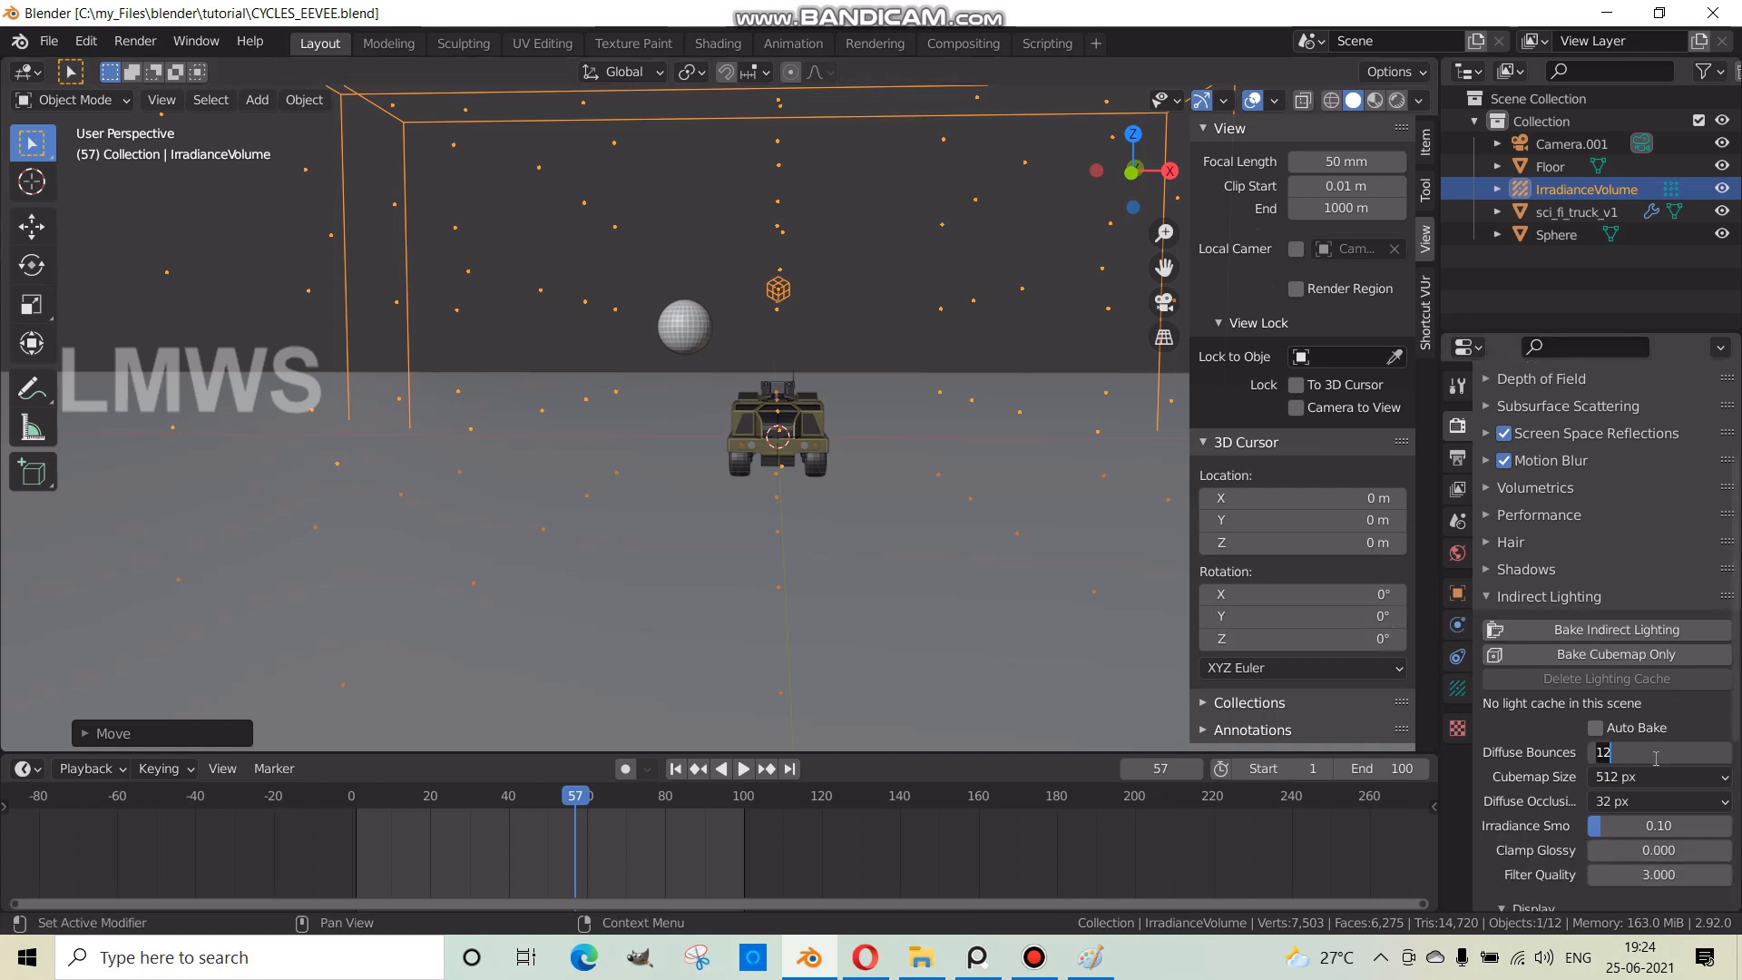
key(Return)
scroll(1651, 758, down, 4)
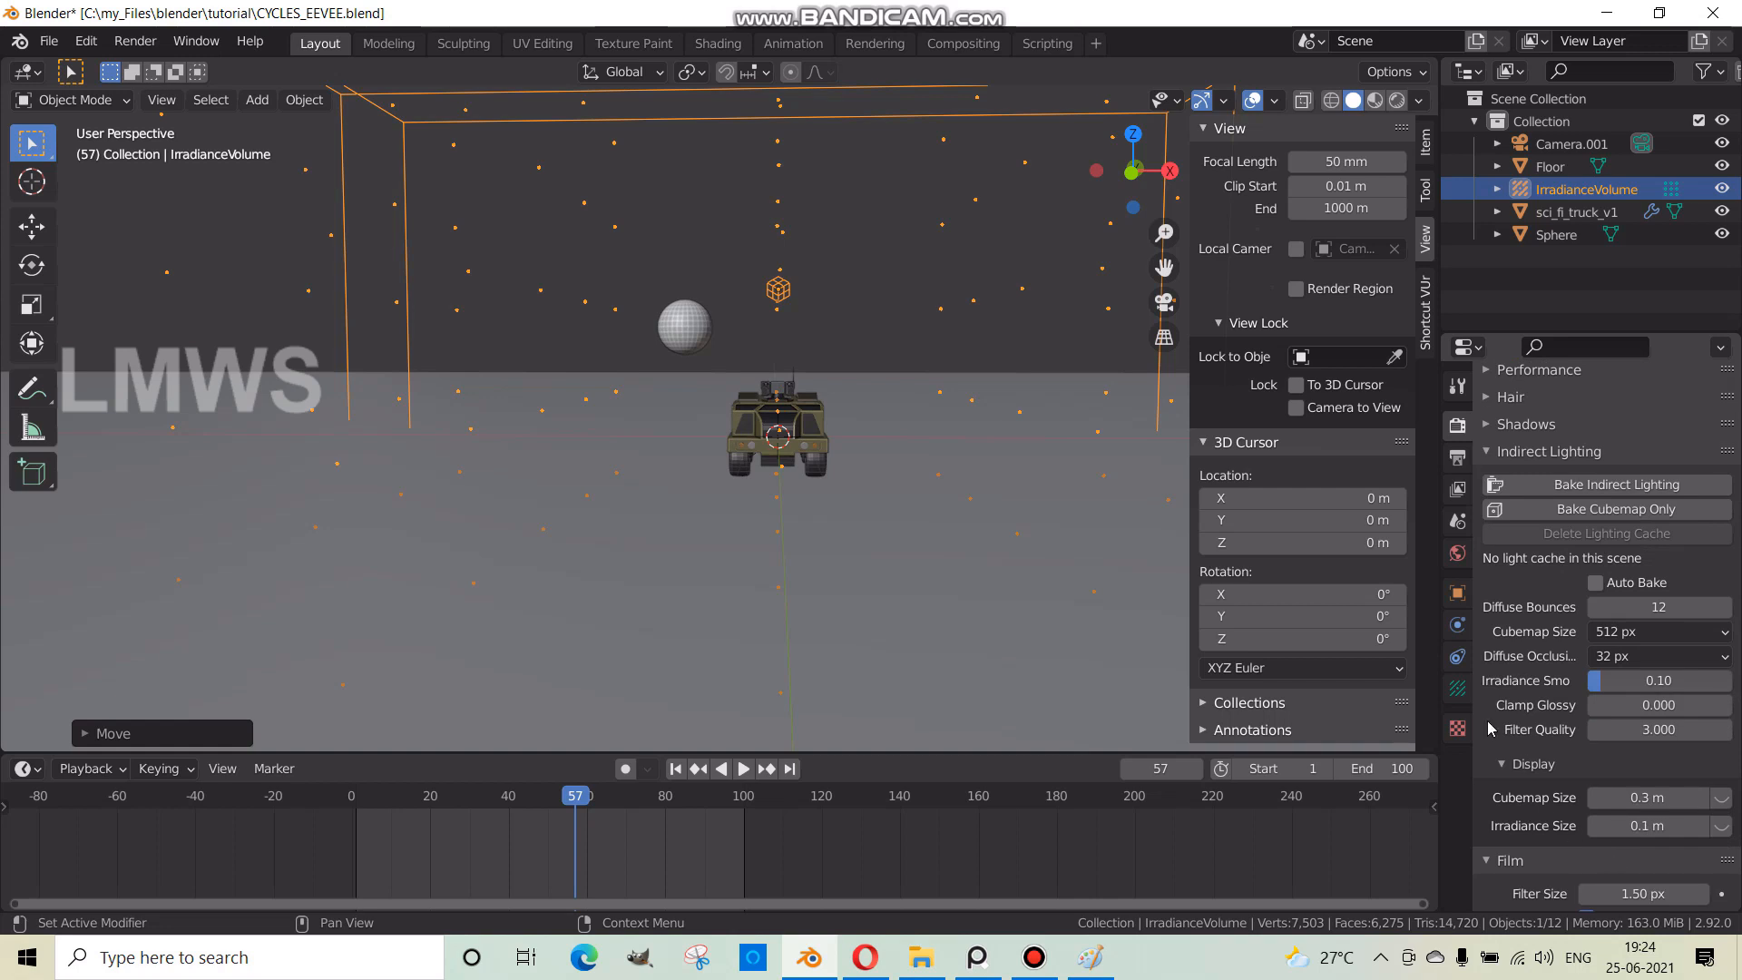
key(ctrl+s)
- Preview the scene in Rendered shading and start baking the indirect lighting
middle_drag(977, 552, 944, 595)
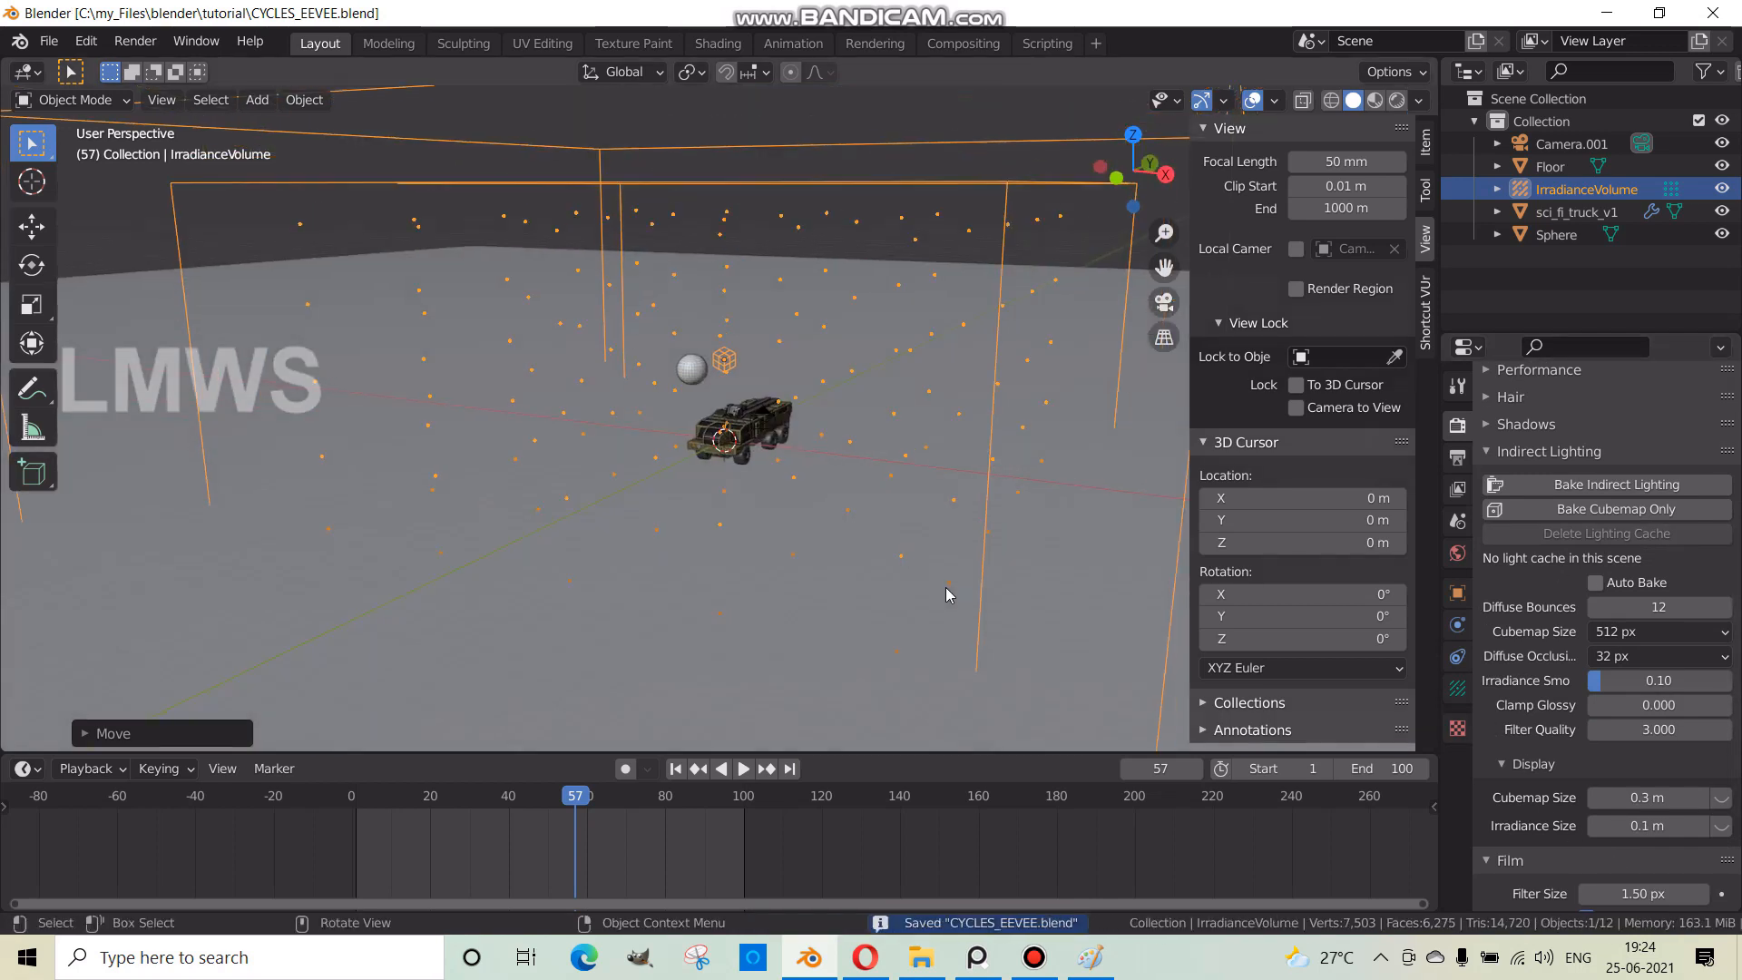
click(1396, 100)
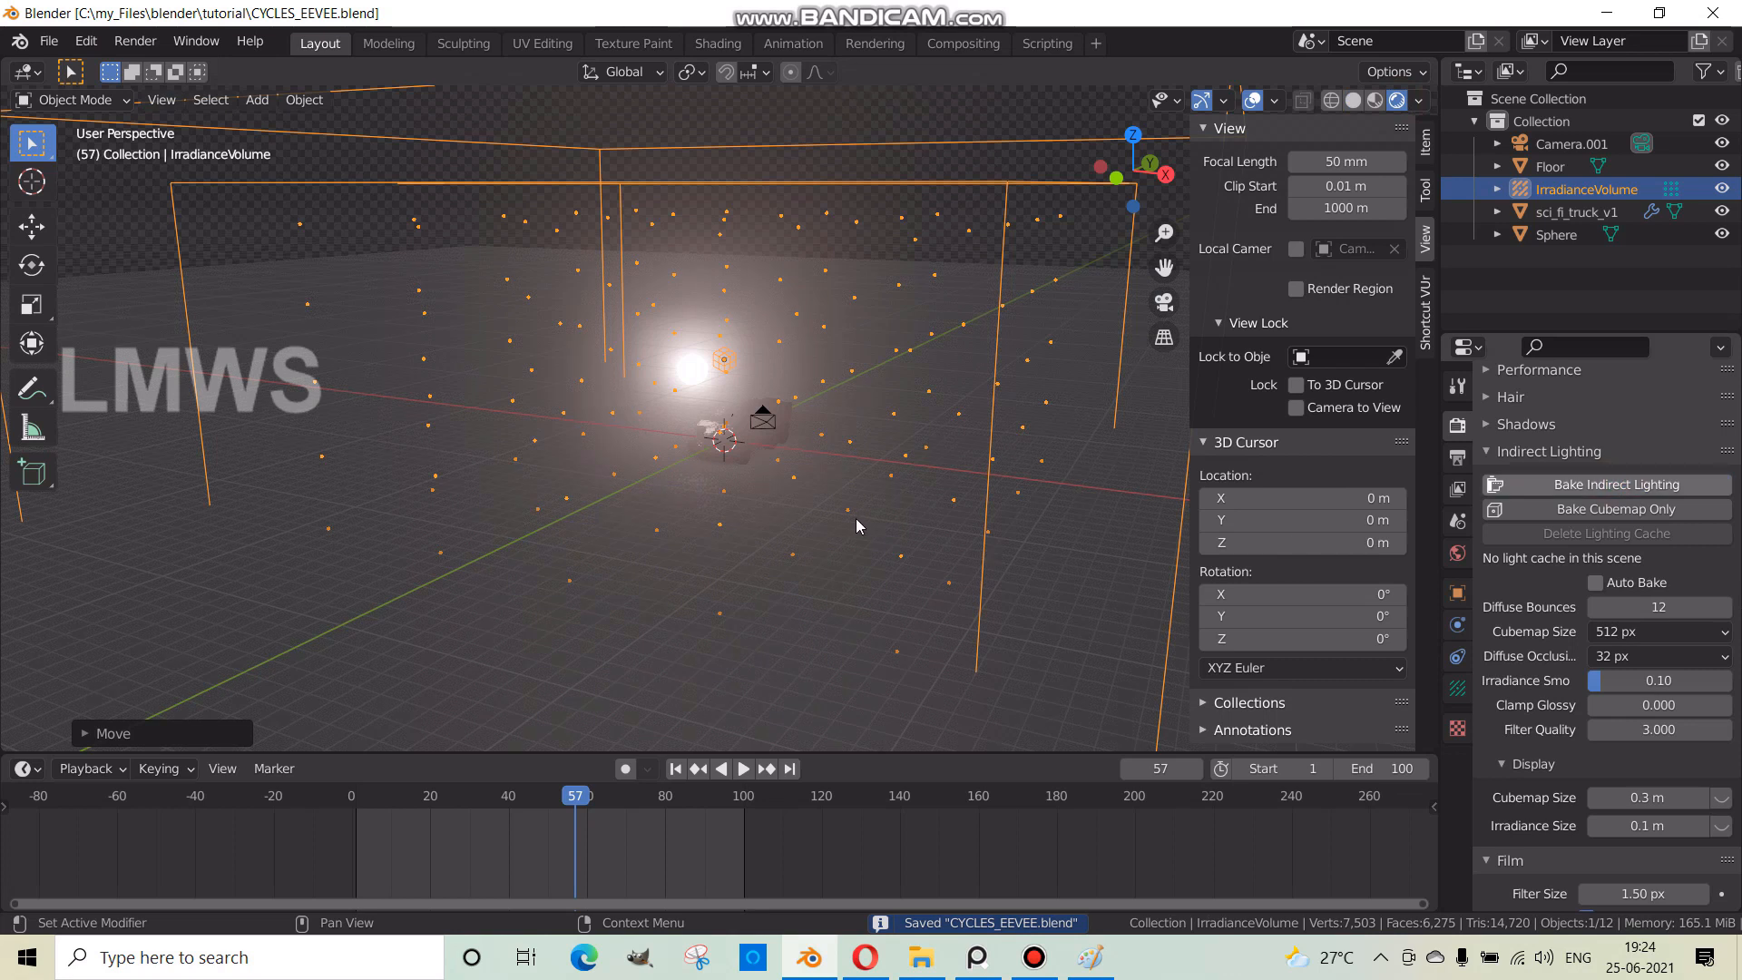
scroll(857, 519, up, 3)
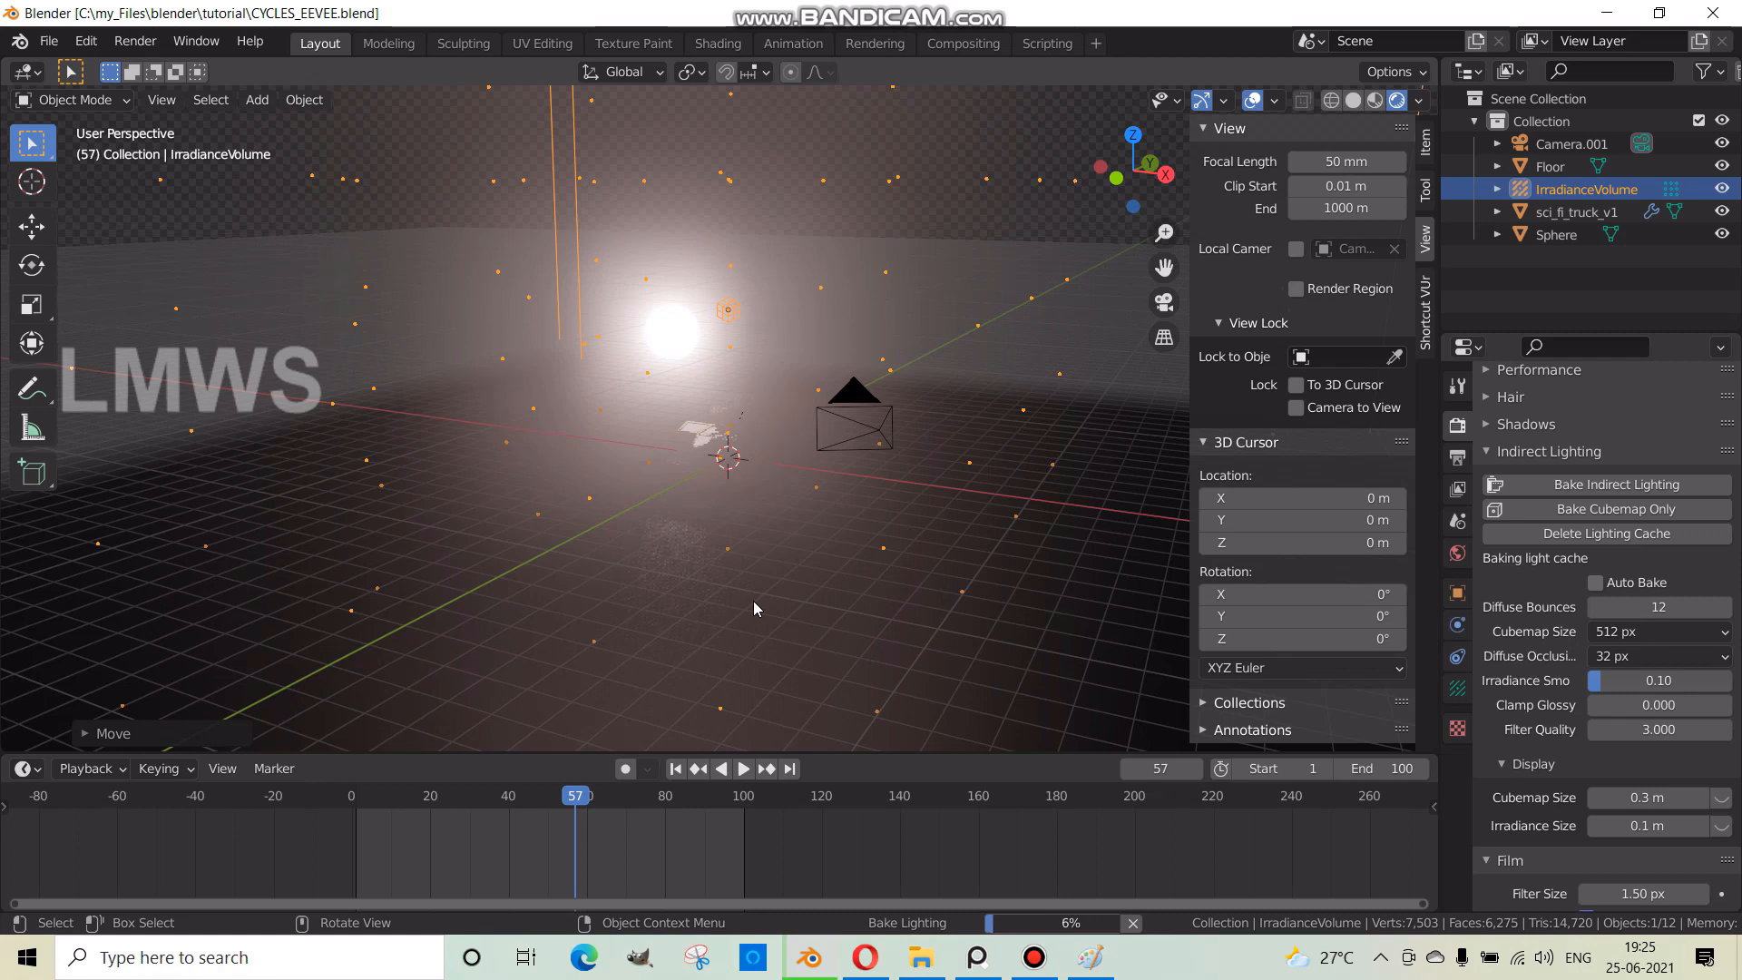
- Examine the lighting on the truck and floor around the sphere from several angles while the indirect lighting bakes
middle_drag(683, 541, 624, 492)
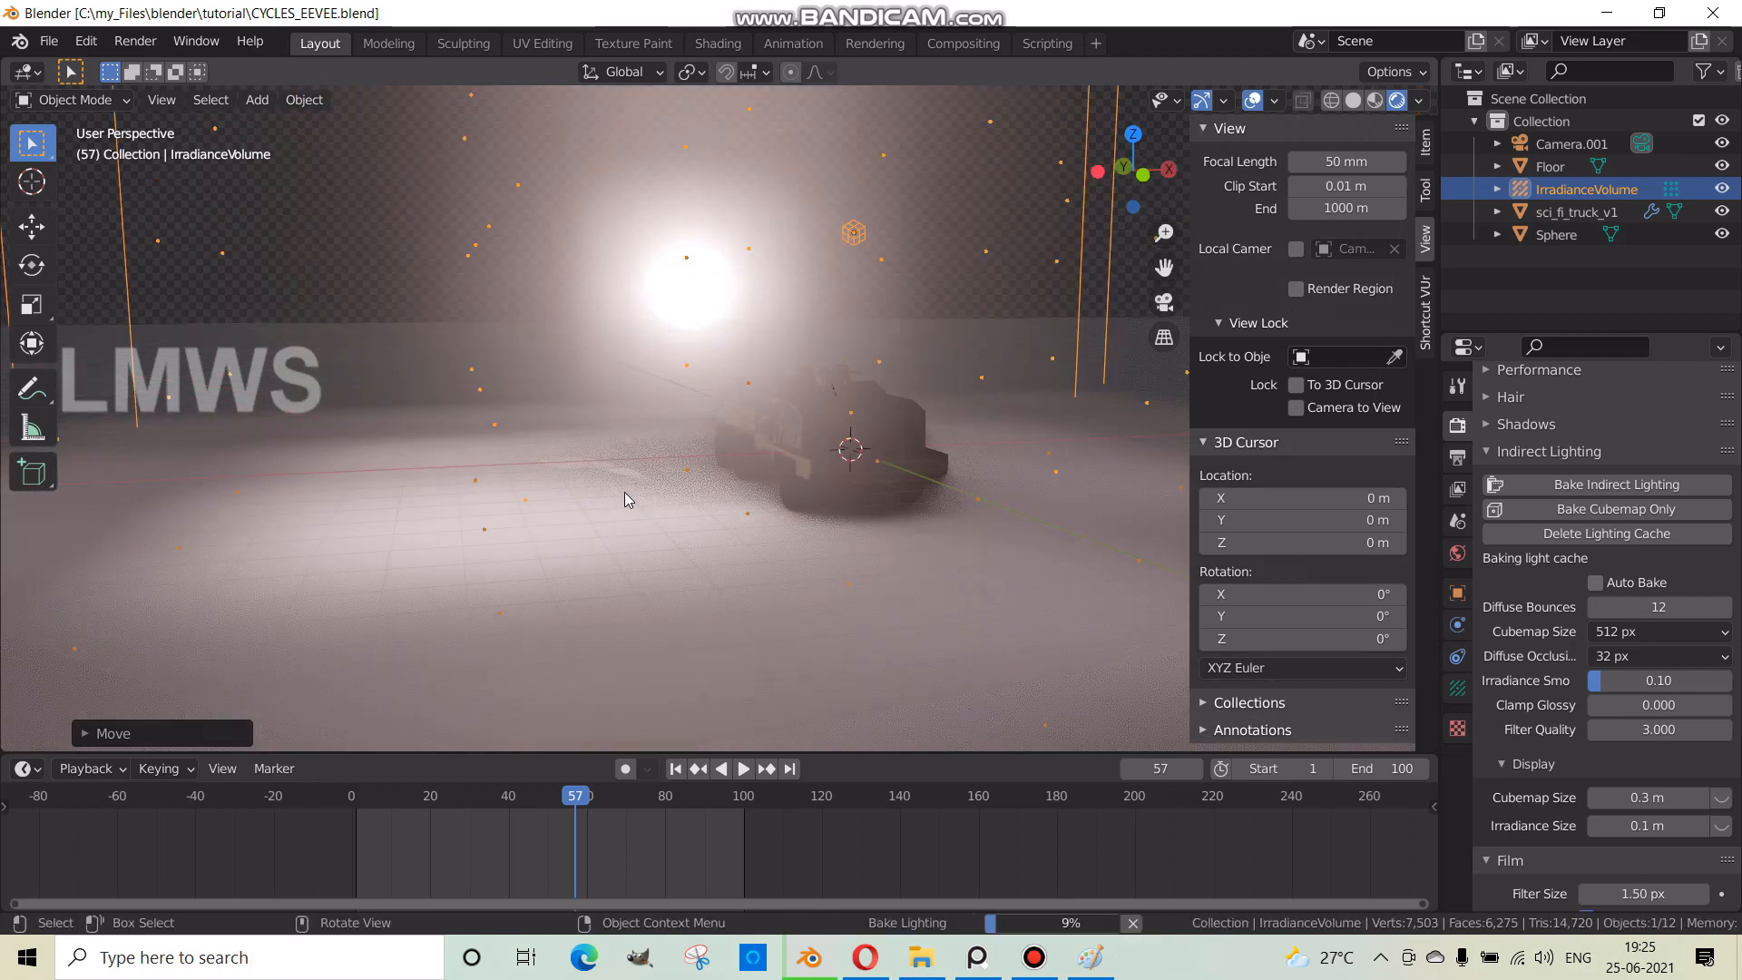
scroll(624, 491, down, 4)
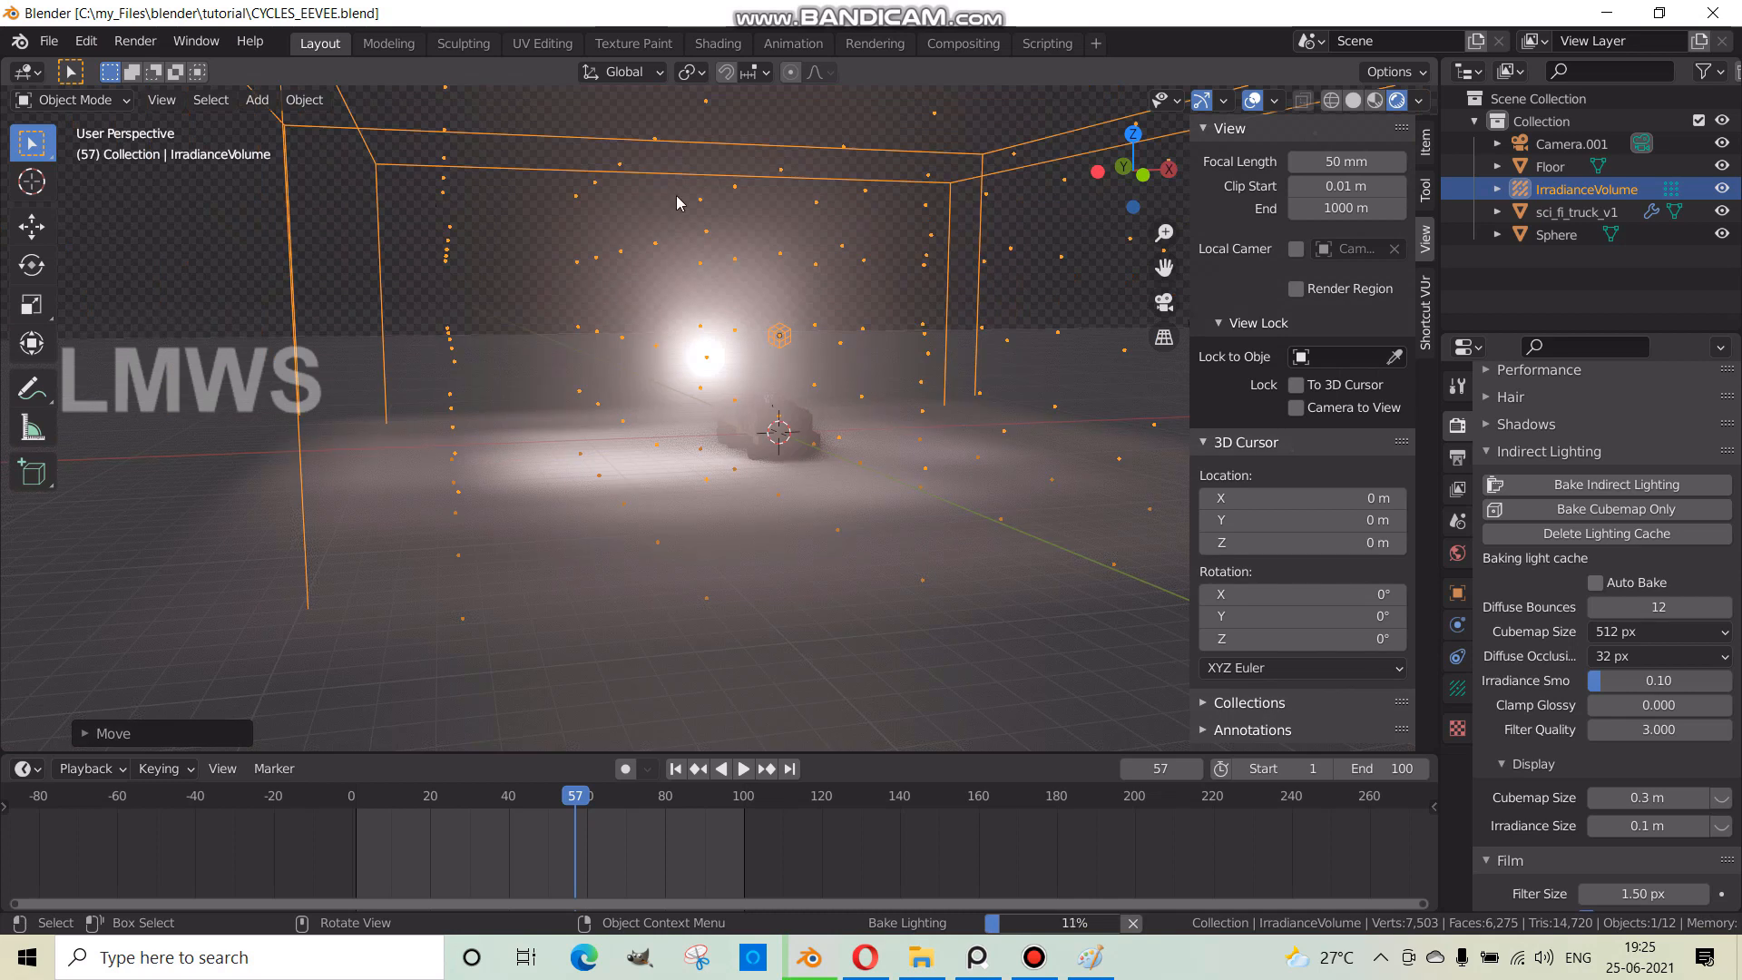
scroll(782, 532, up, 4)
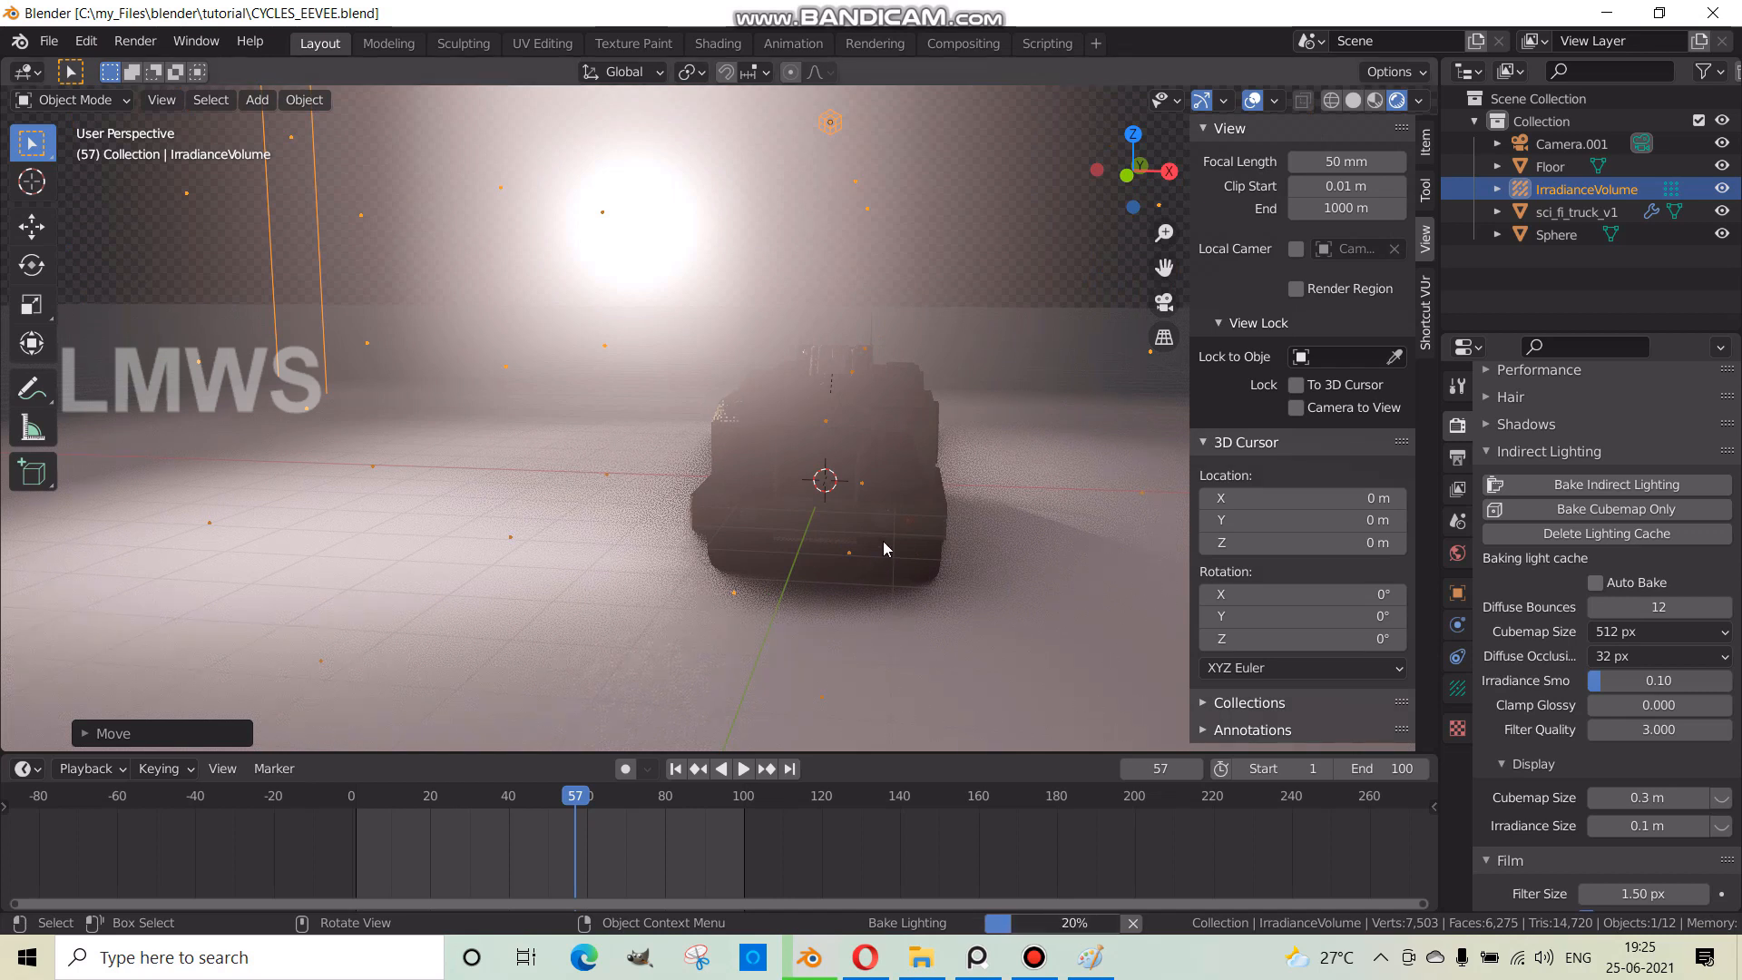
middle_drag(1007, 635, 989, 551)
middle_drag(891, 606, 897, 538)
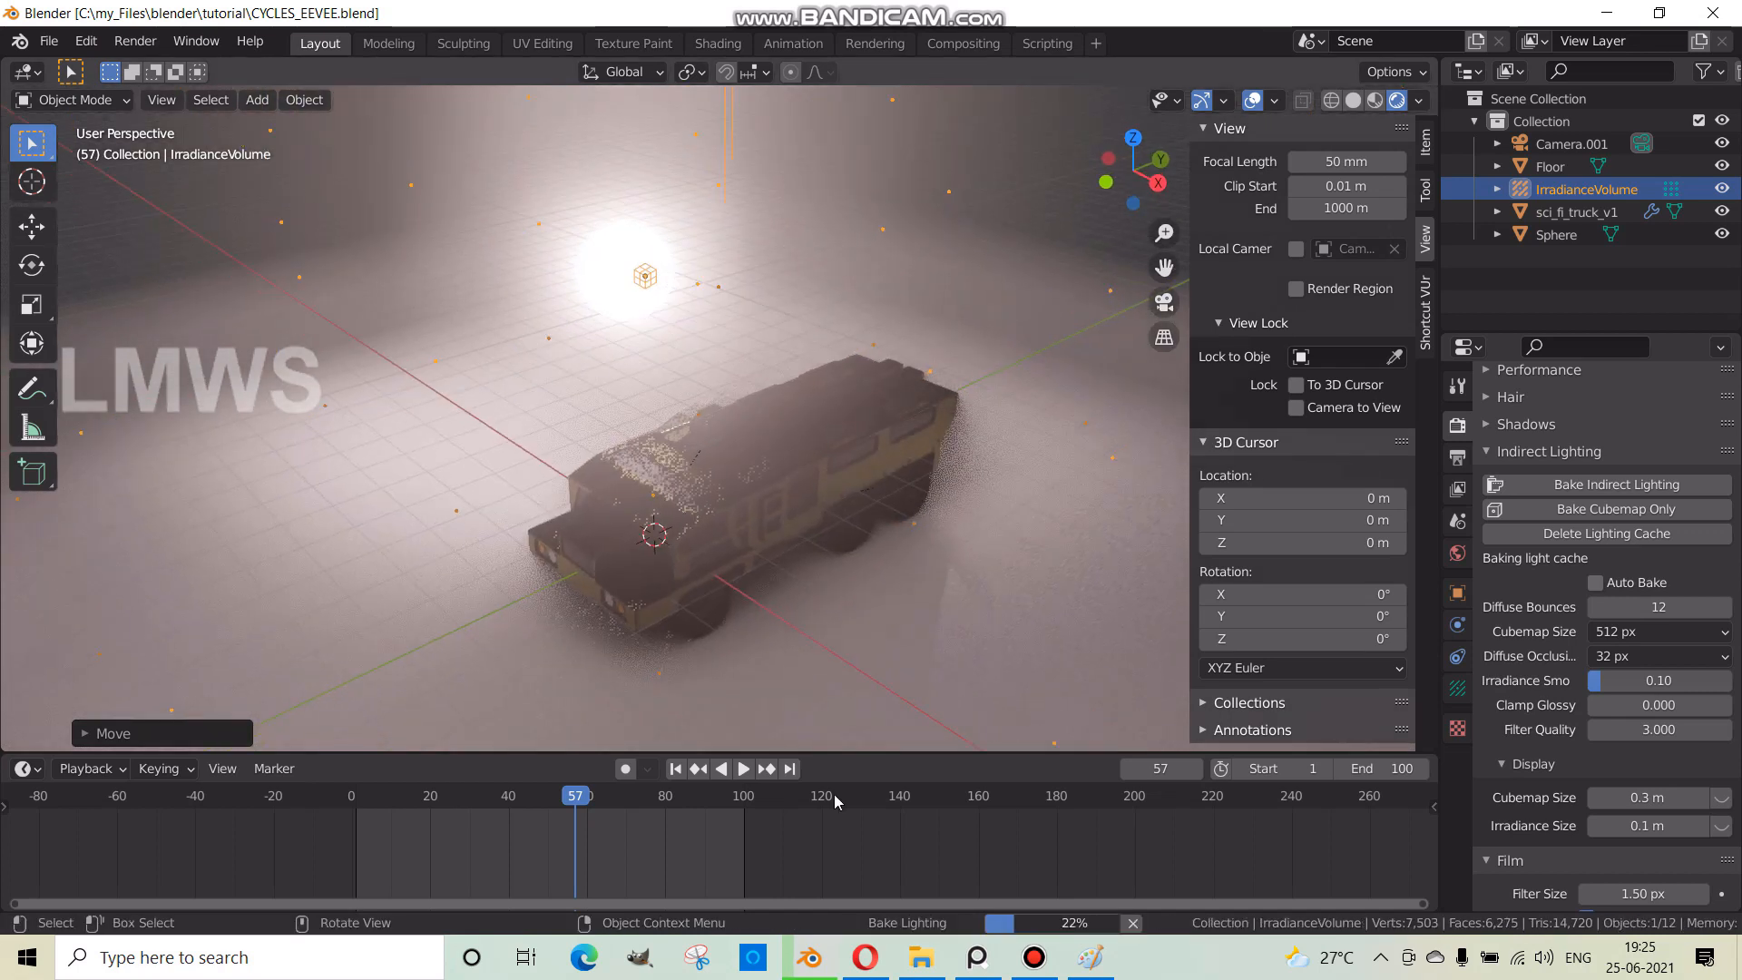
scroll(681, 462, down, 1)
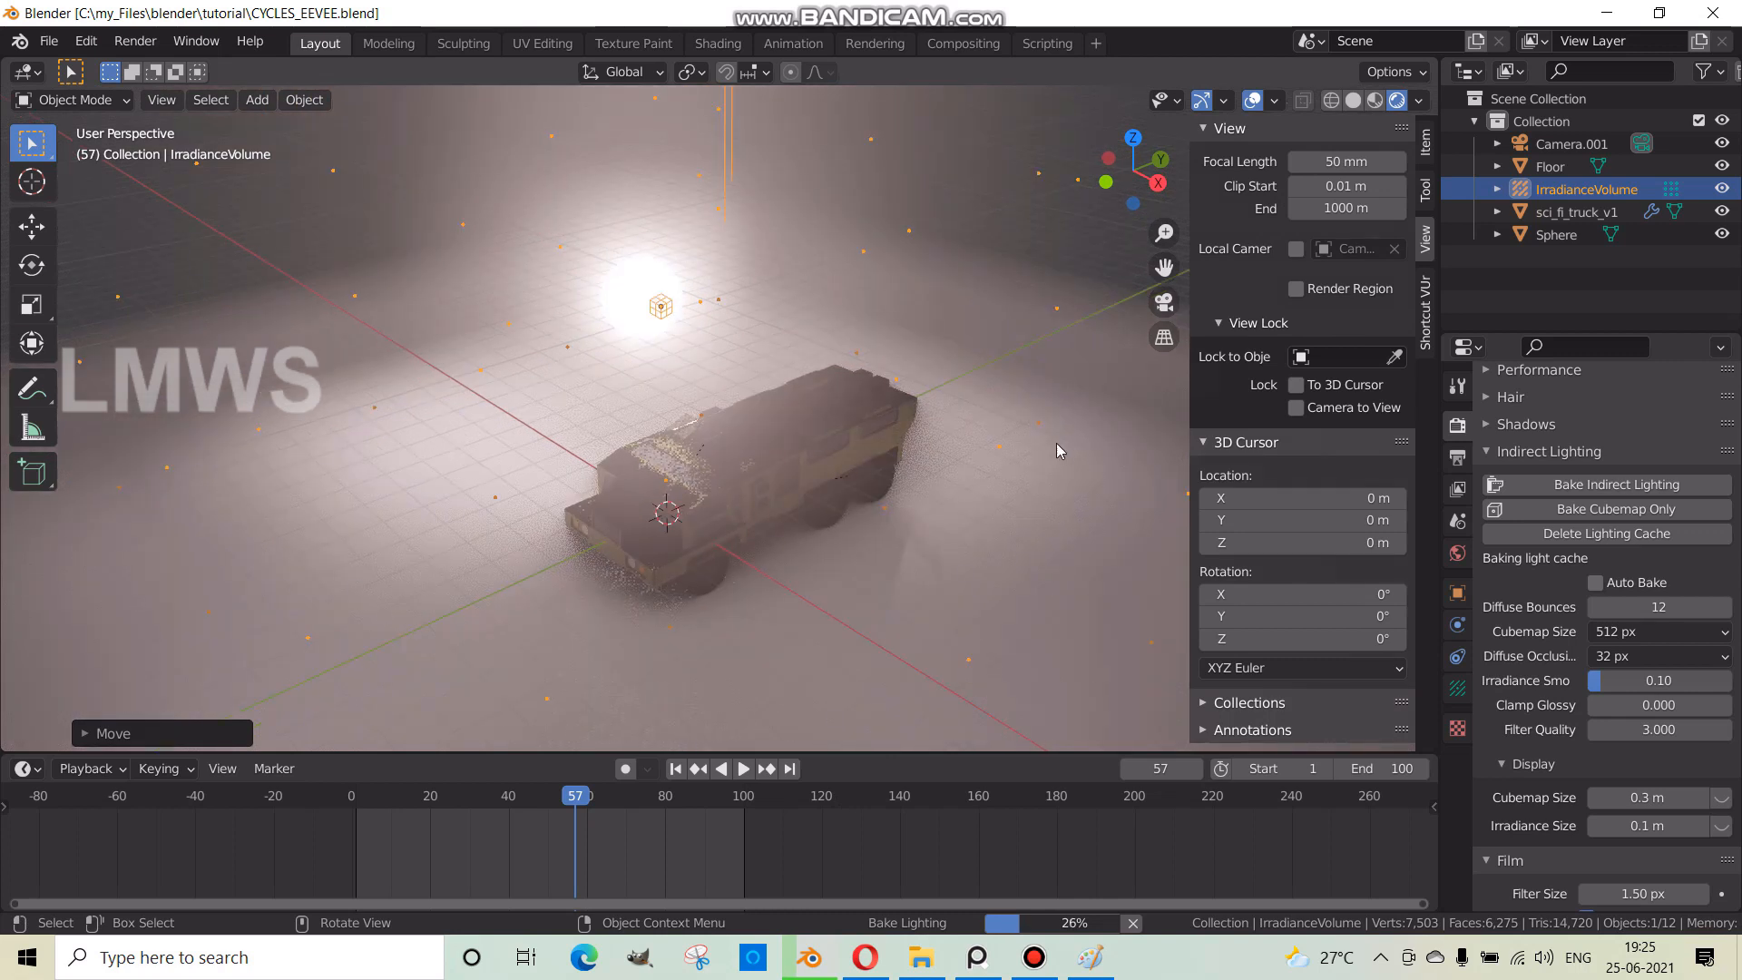
scroll(766, 494, down, 3)
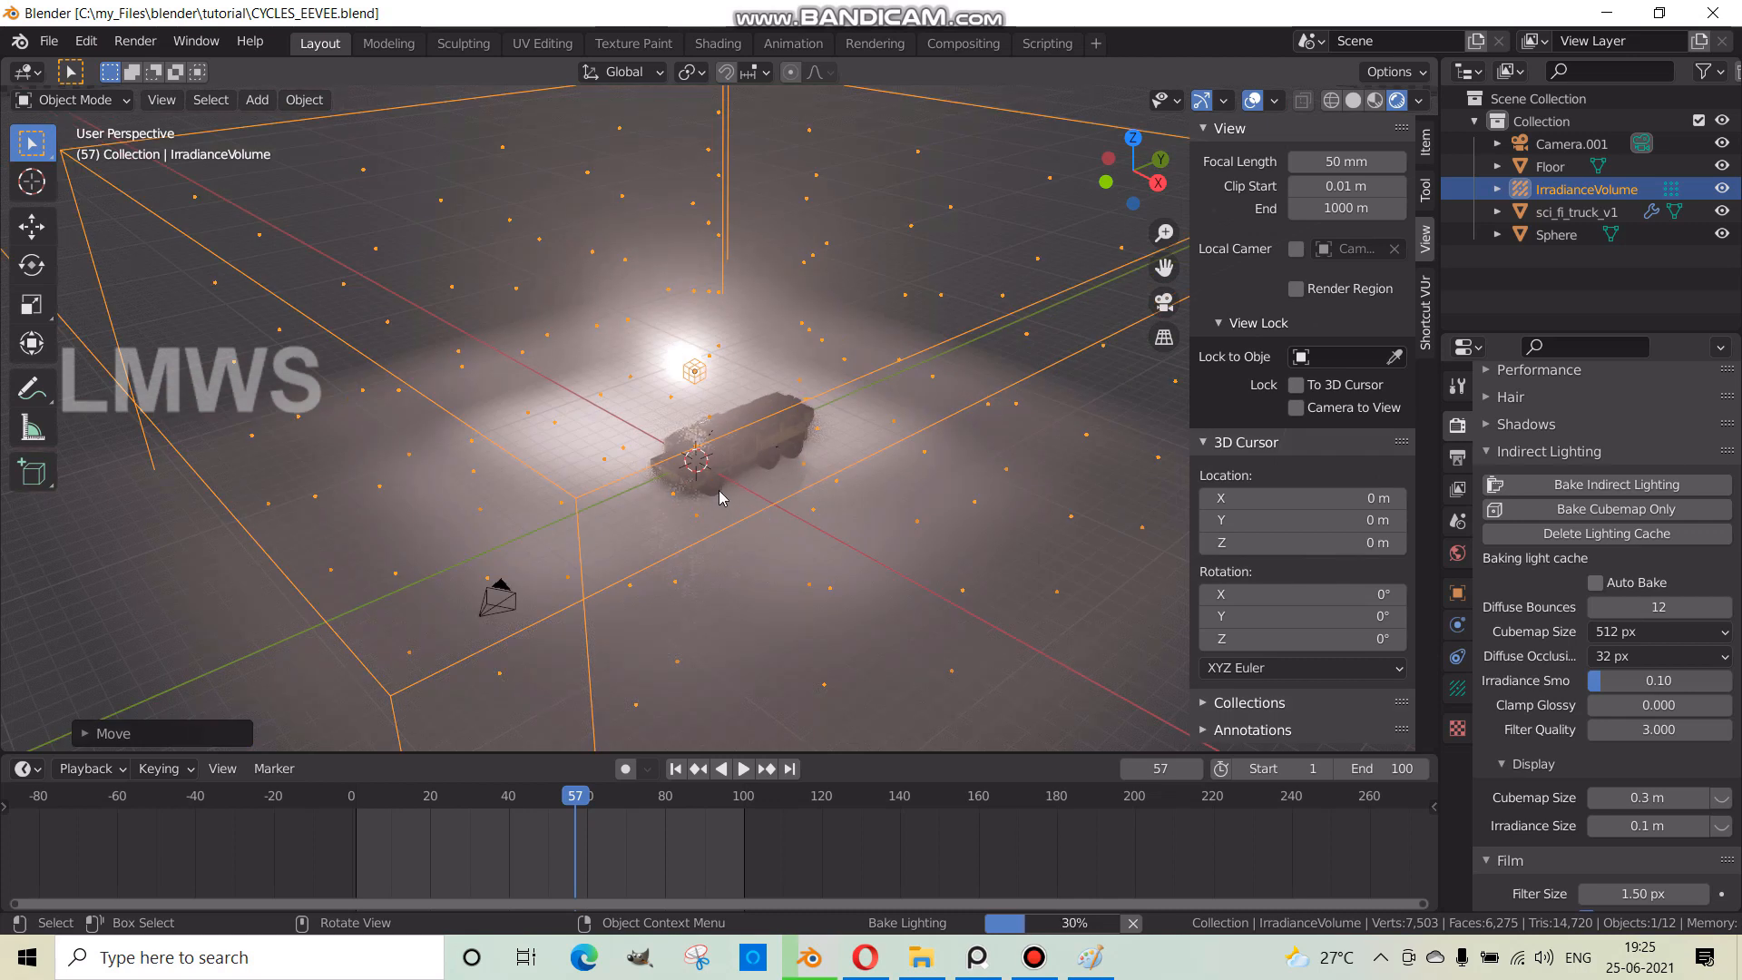
- Inspect the truck's lighting from another angle and cancel the running indirect lighting bake
scroll(721, 498, up, 2)
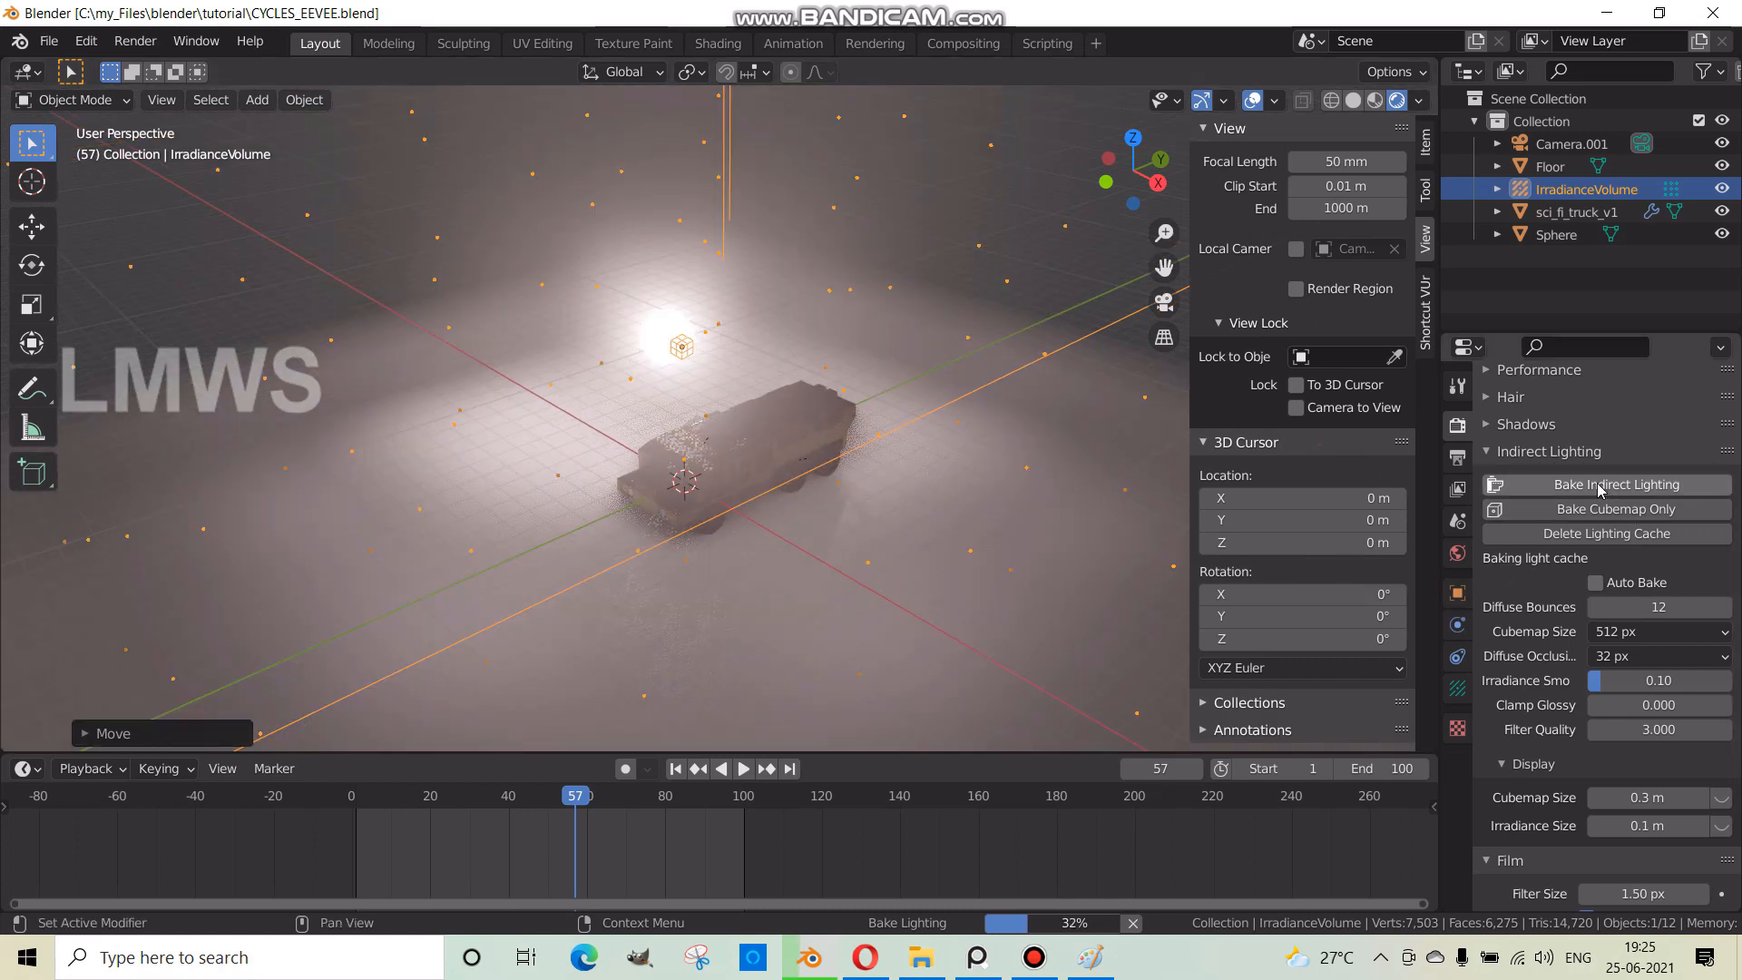
scroll(792, 556, up, 2)
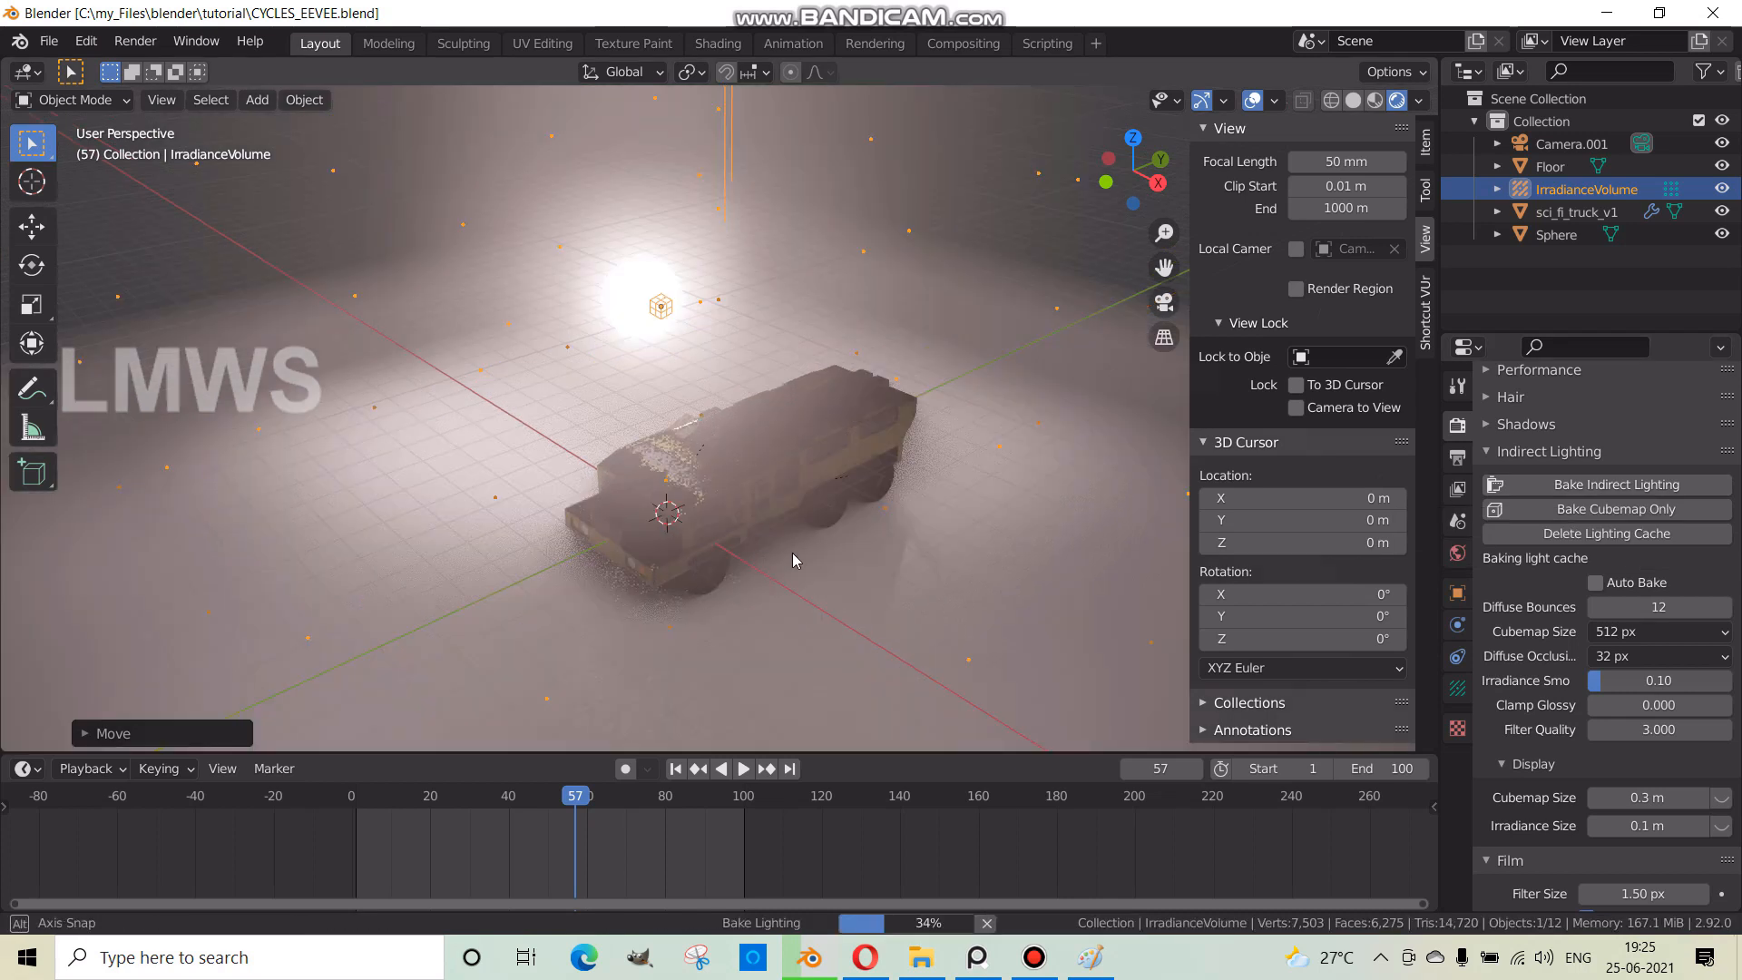
middle_drag(793, 553, 911, 531)
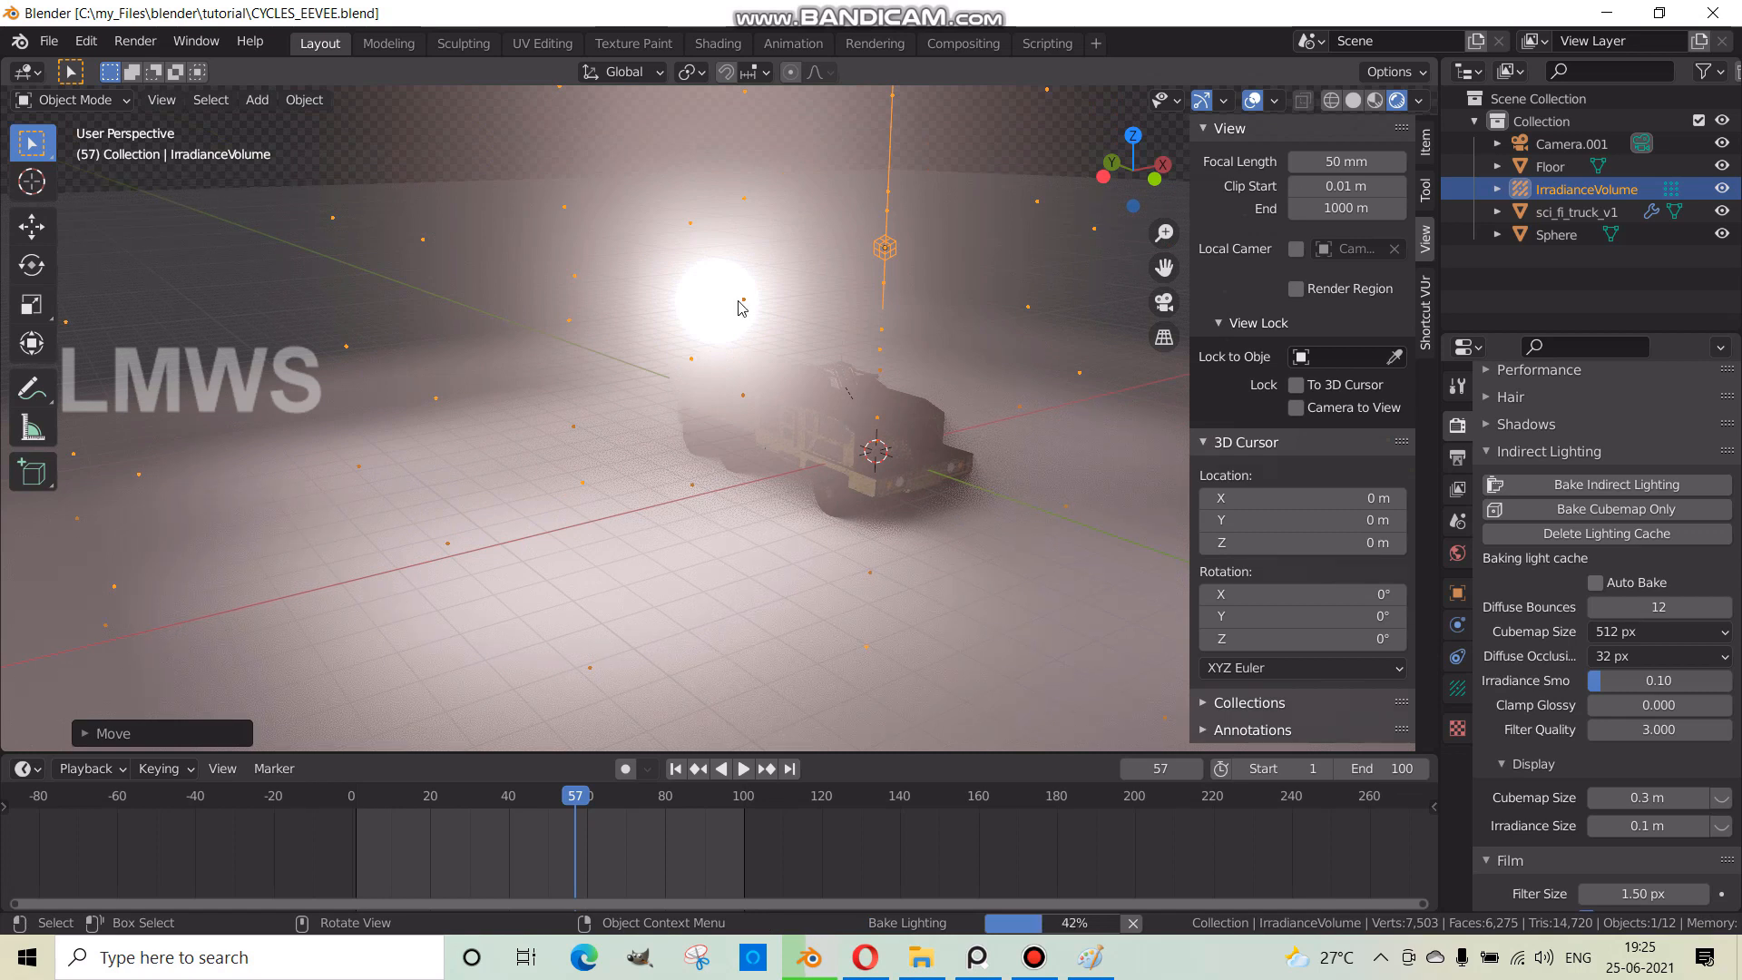
click(1132, 922)
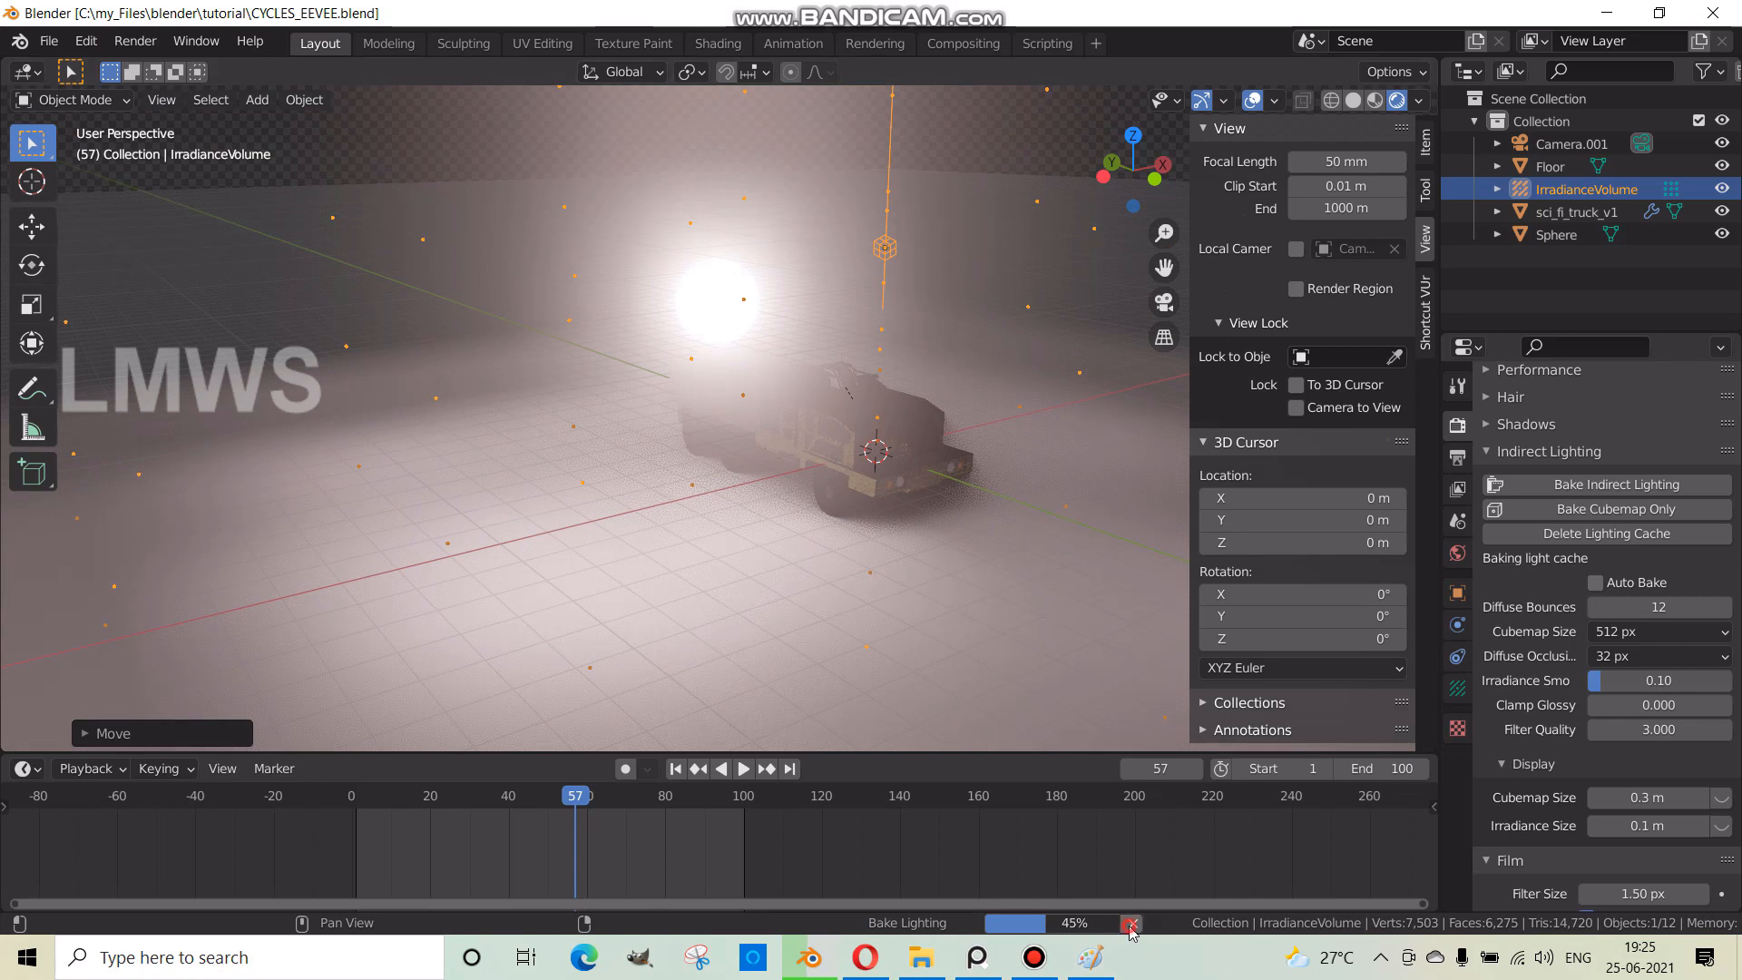
- Switch to Solid shading and keyframe the sphere's emission strength of 150 at frame 1
click(1353, 99)
click(690, 302)
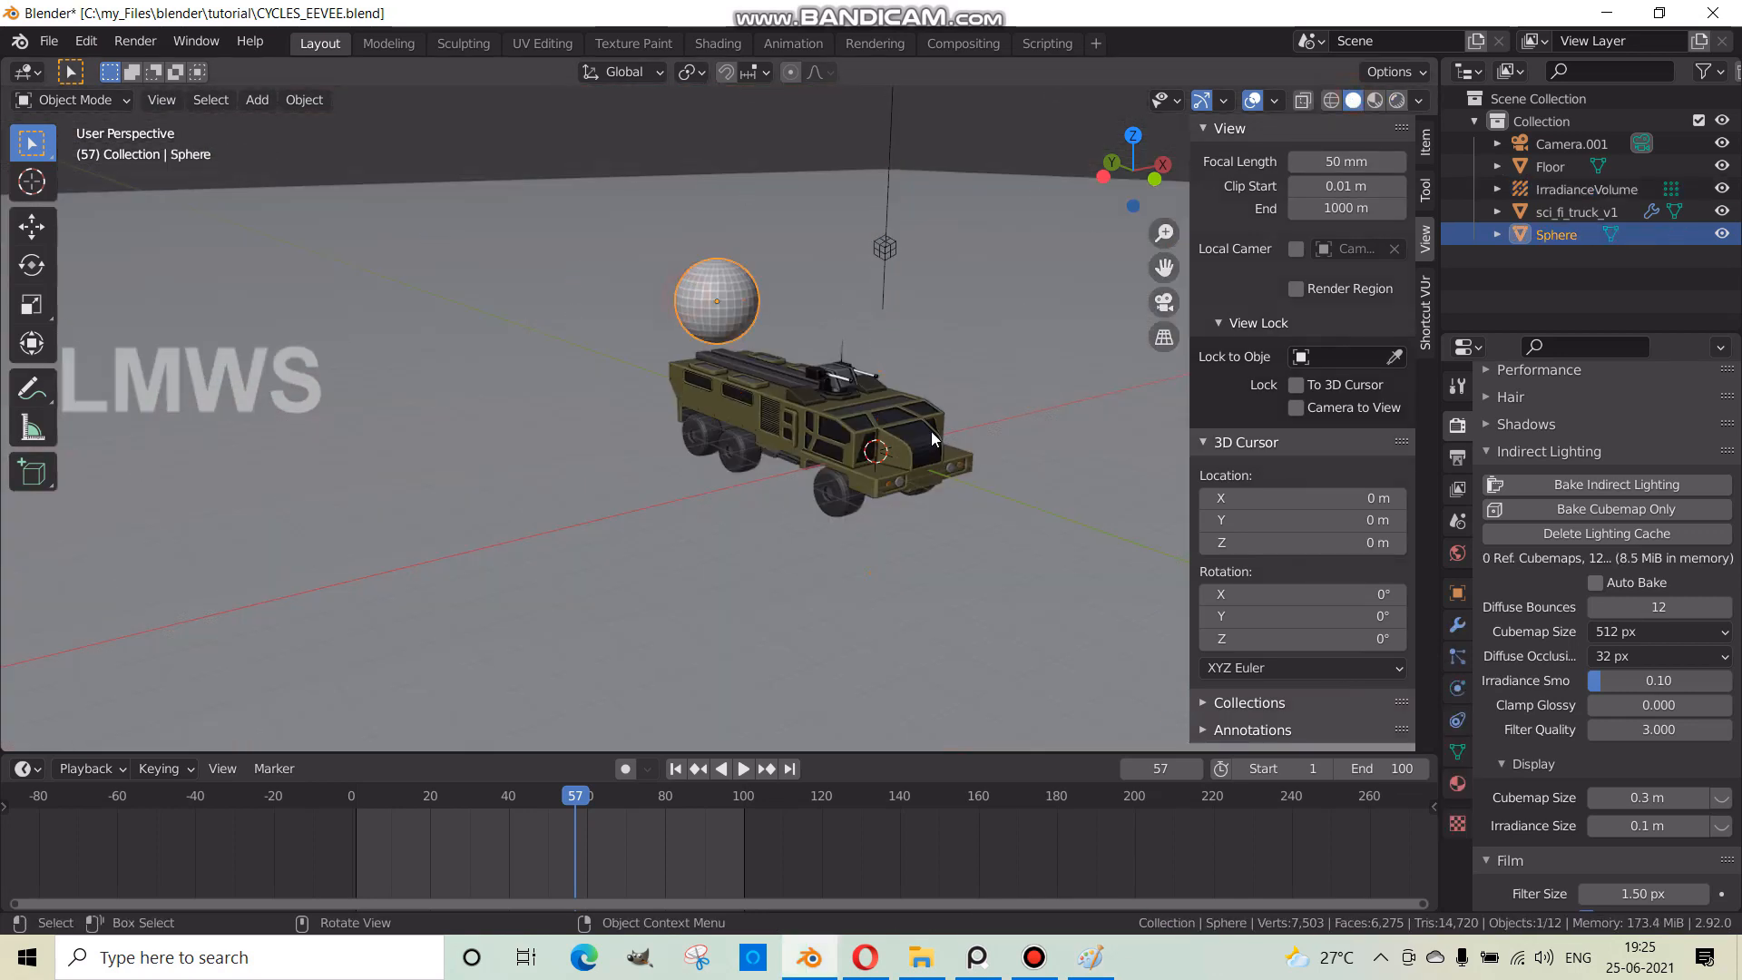
click(1458, 783)
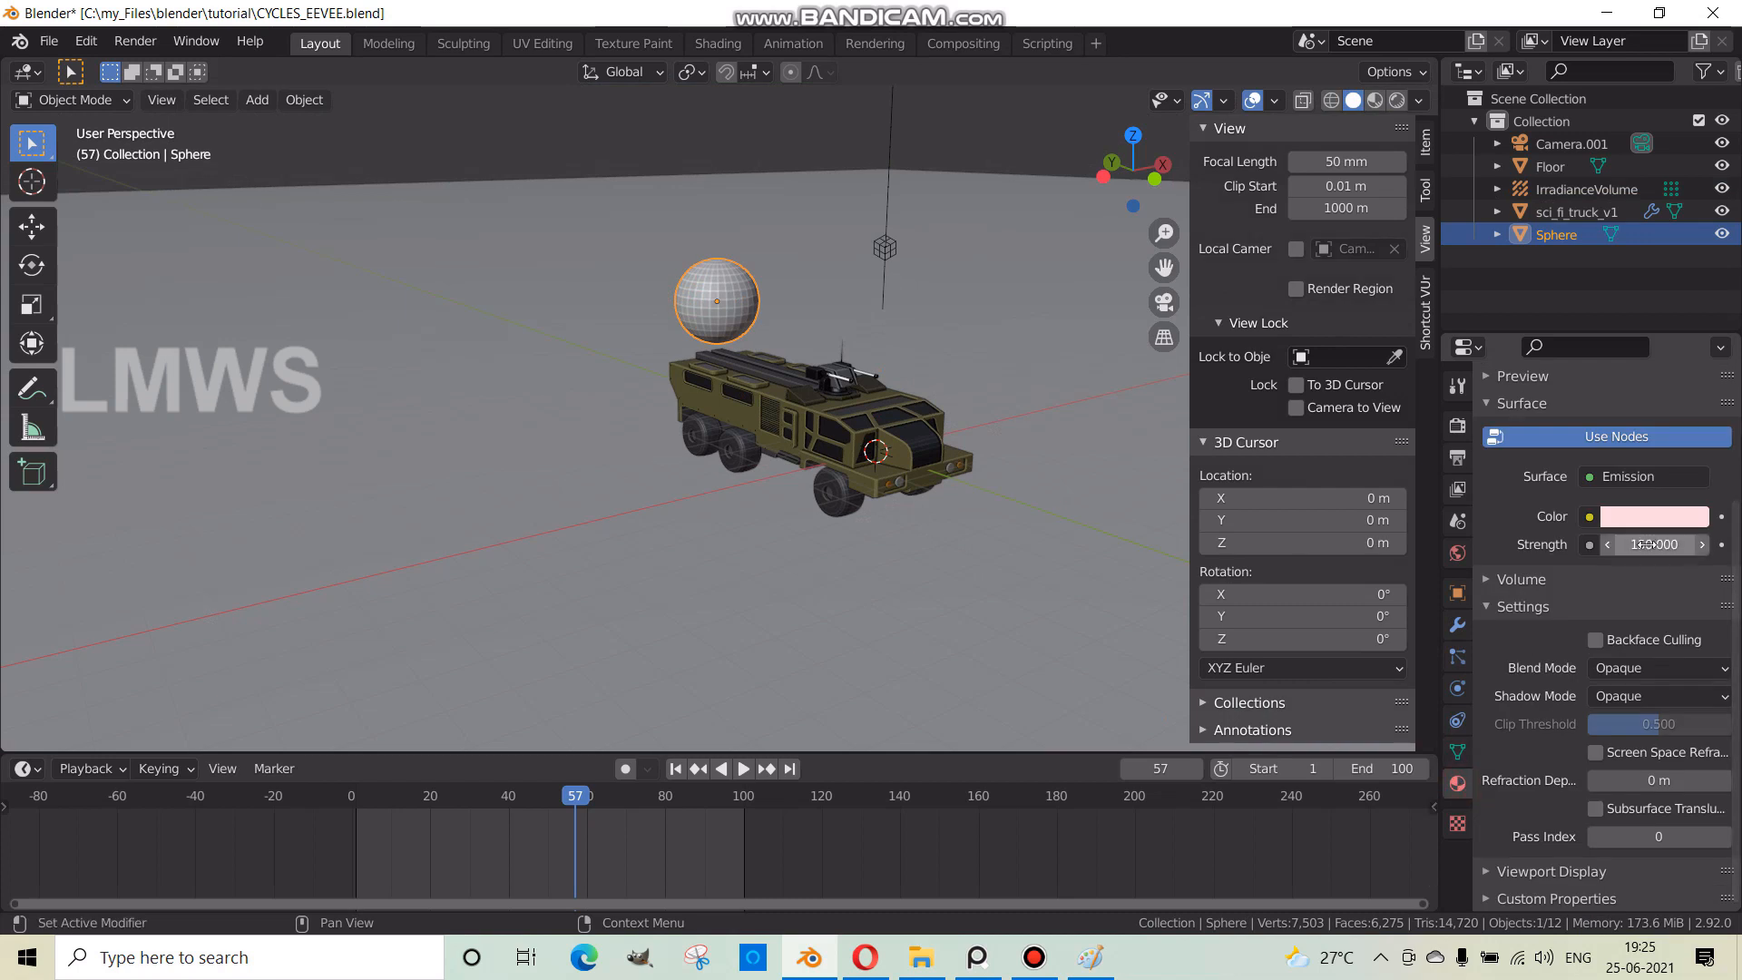
click(360, 803)
key(space)
click(356, 798)
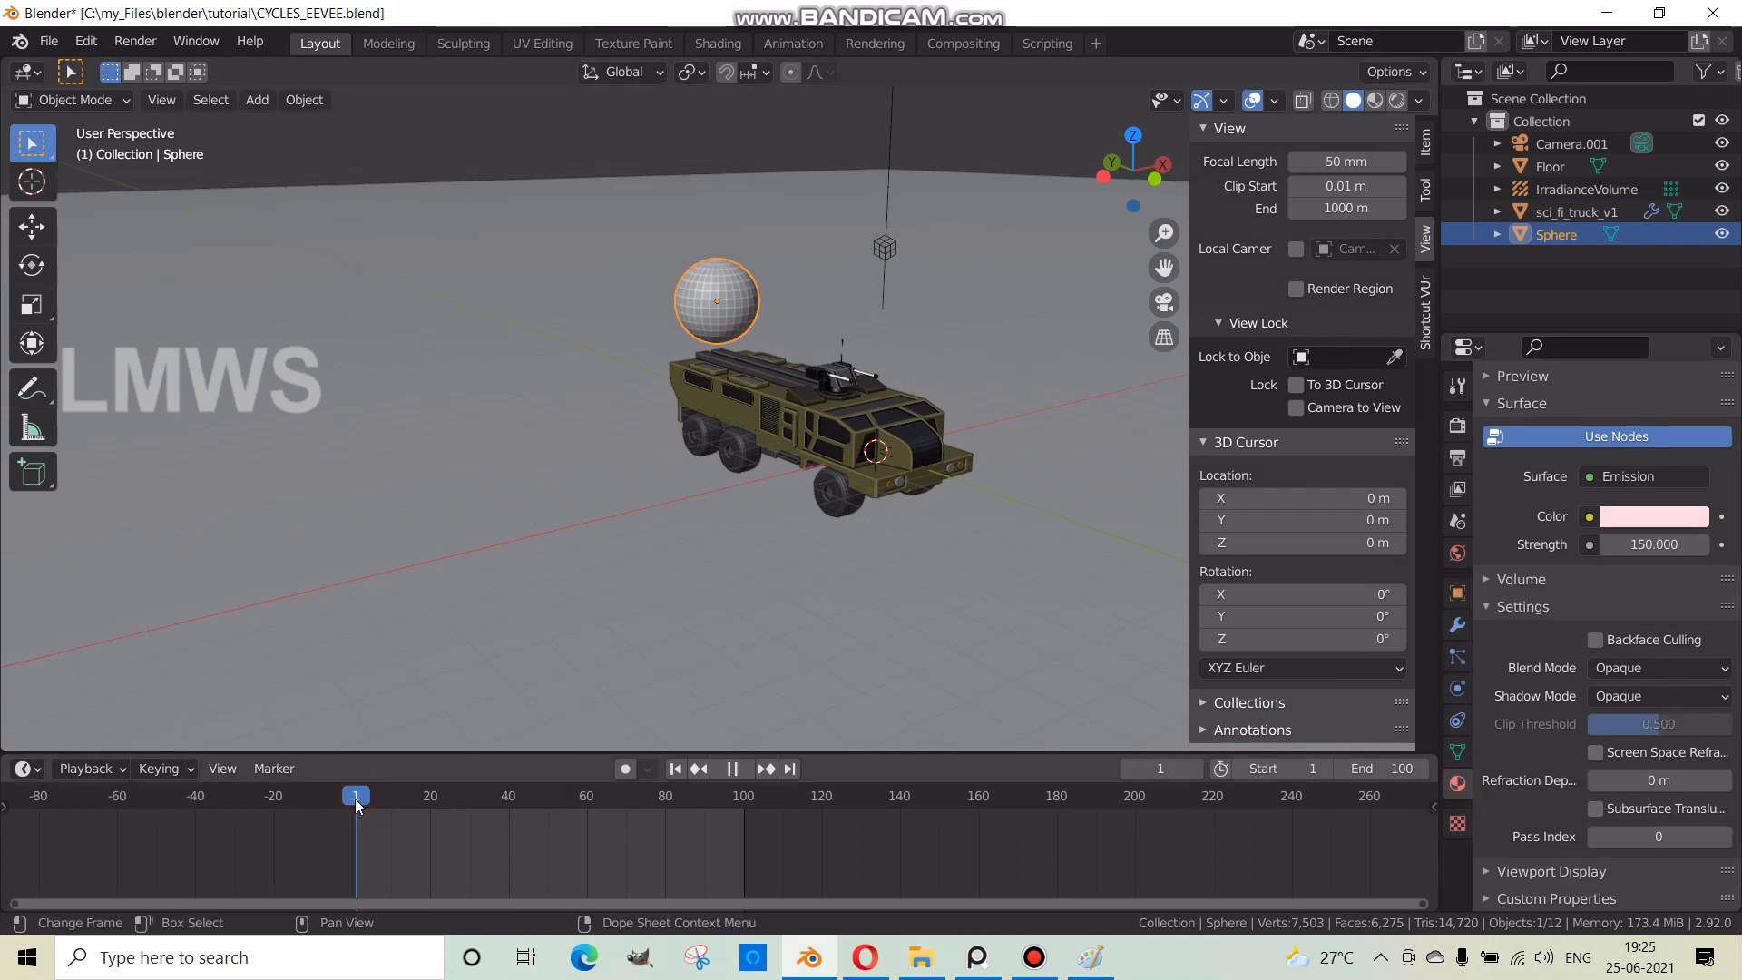
key(space)
right_click(1654, 545)
click(1561, 545)
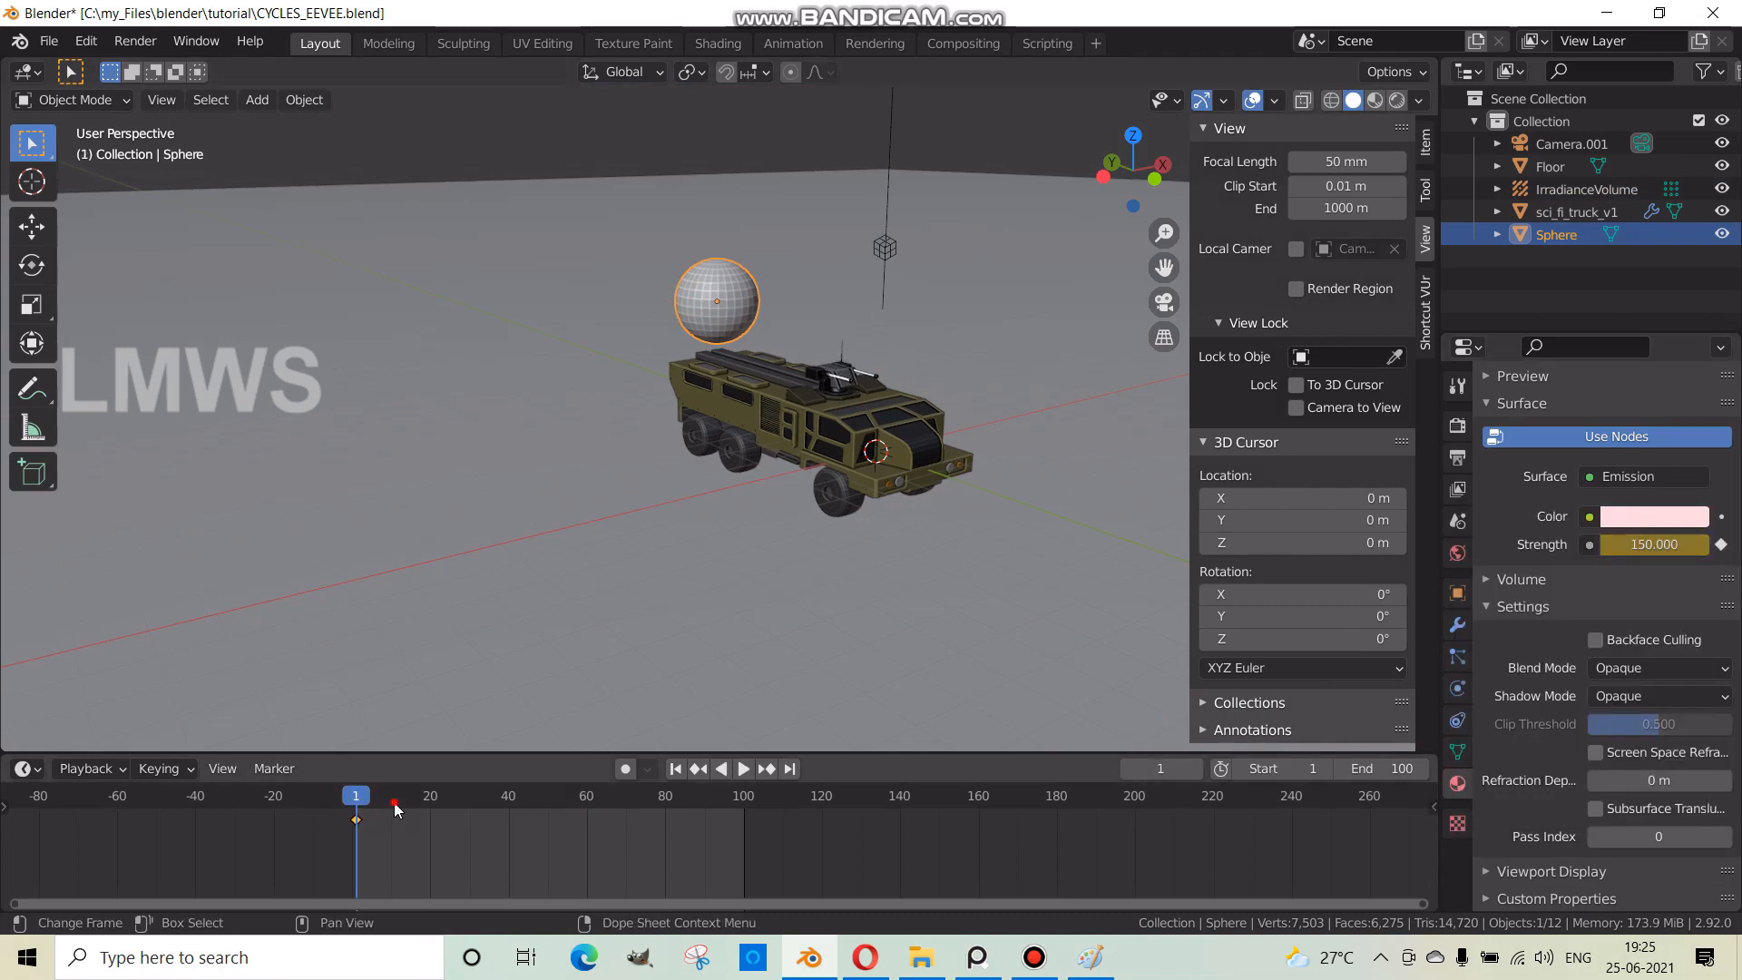
- Set the sphere's emission strength to 0 at frame 10 and keyframe it
click(392, 804)
double_click(1654, 544)
text(0)
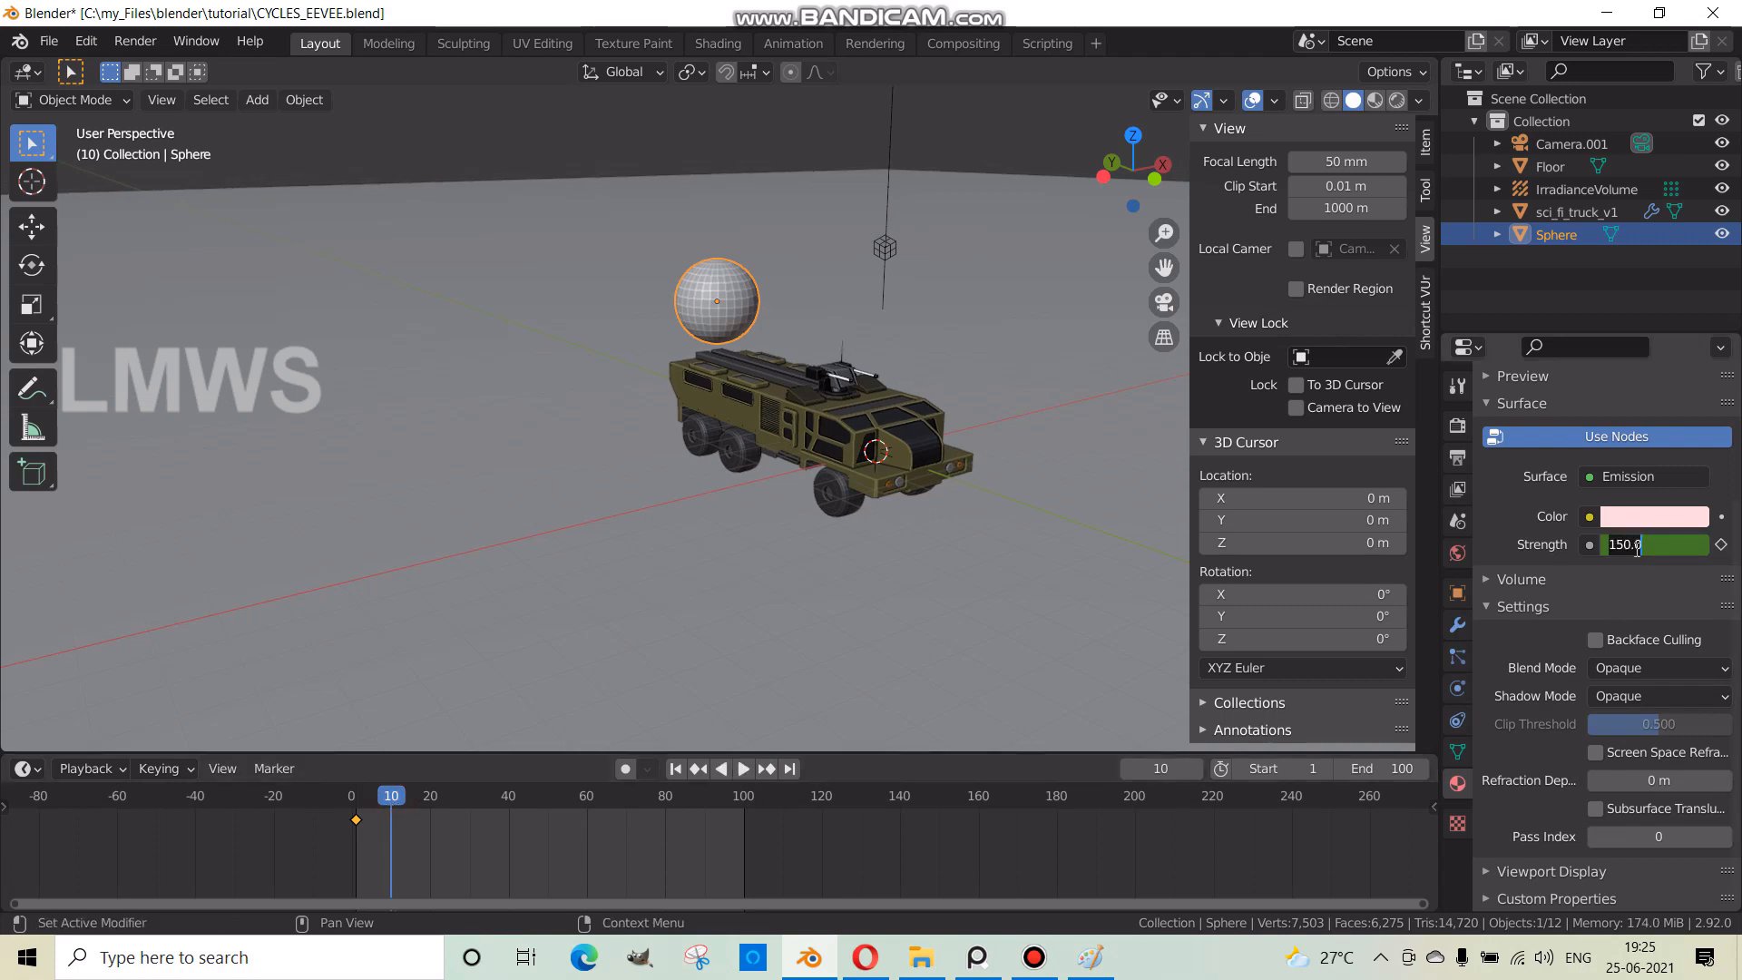
key(Return)
right_click(1654, 544)
click(1561, 546)
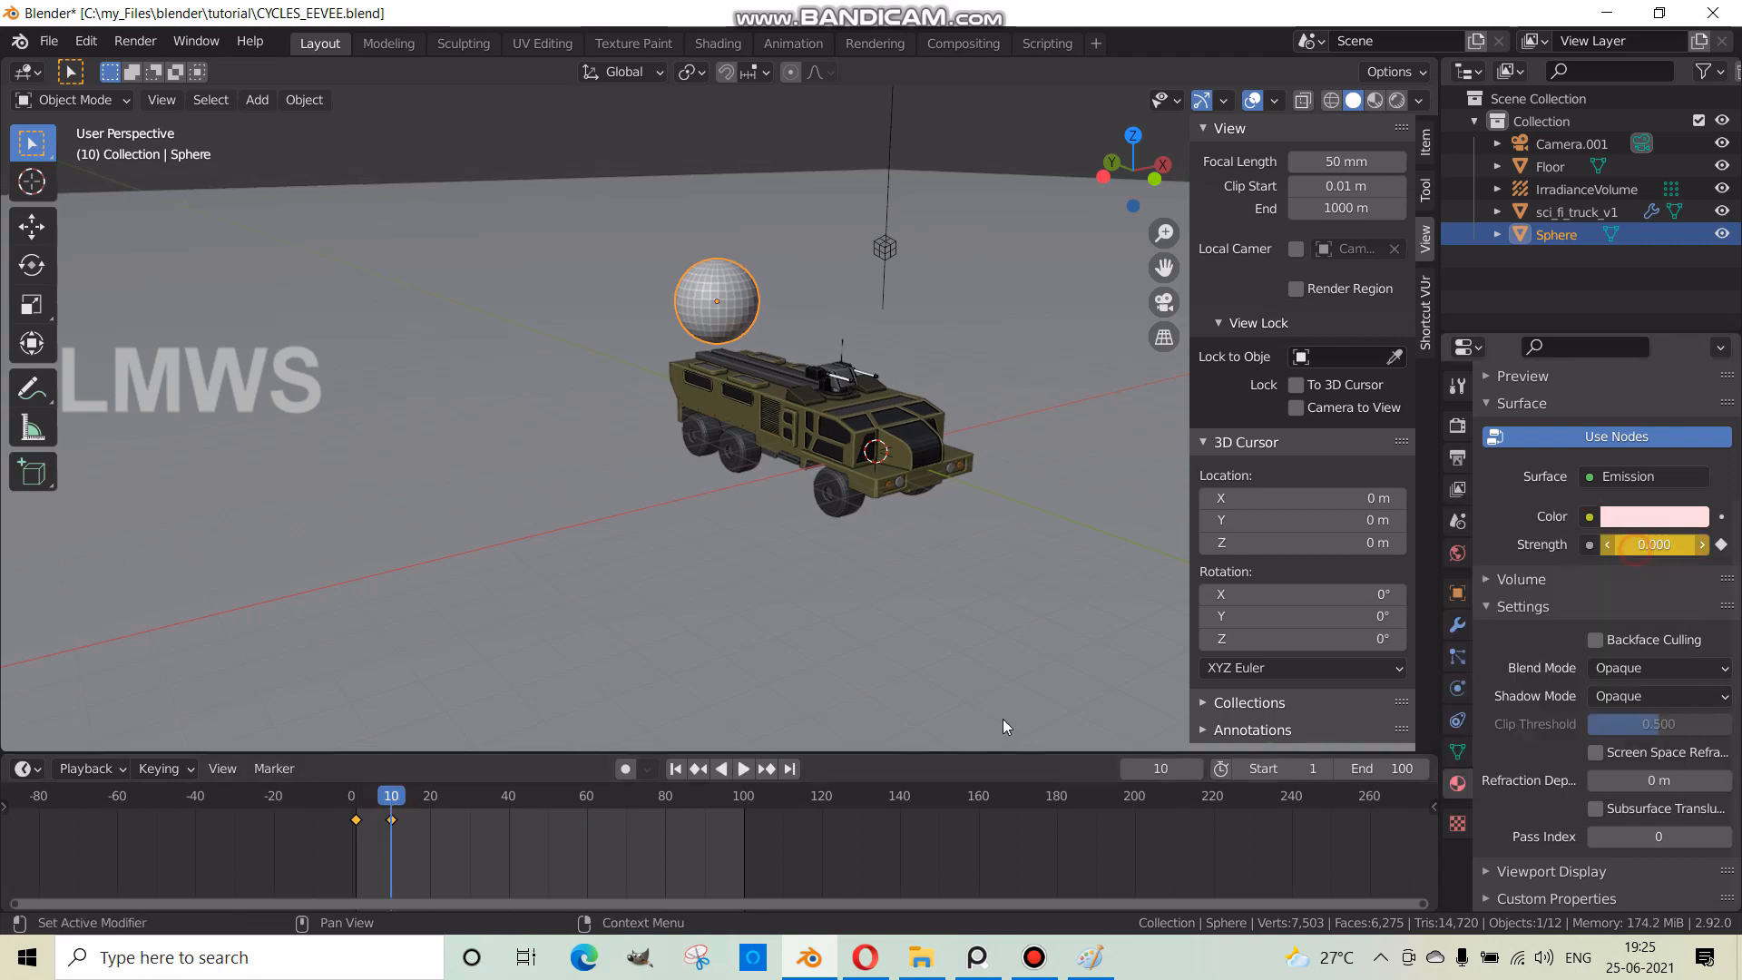
- Duplicate the sphere's strength keyframes repeatedly along the timeline so the flashing pattern extends past frame 100
mouse_move(309, 798)
mouse_down()
mouse_move(449, 848)
mouse_move(338, 810)
mouse_up()
key(shift+d)
click(430, 842)
key(shift+d)
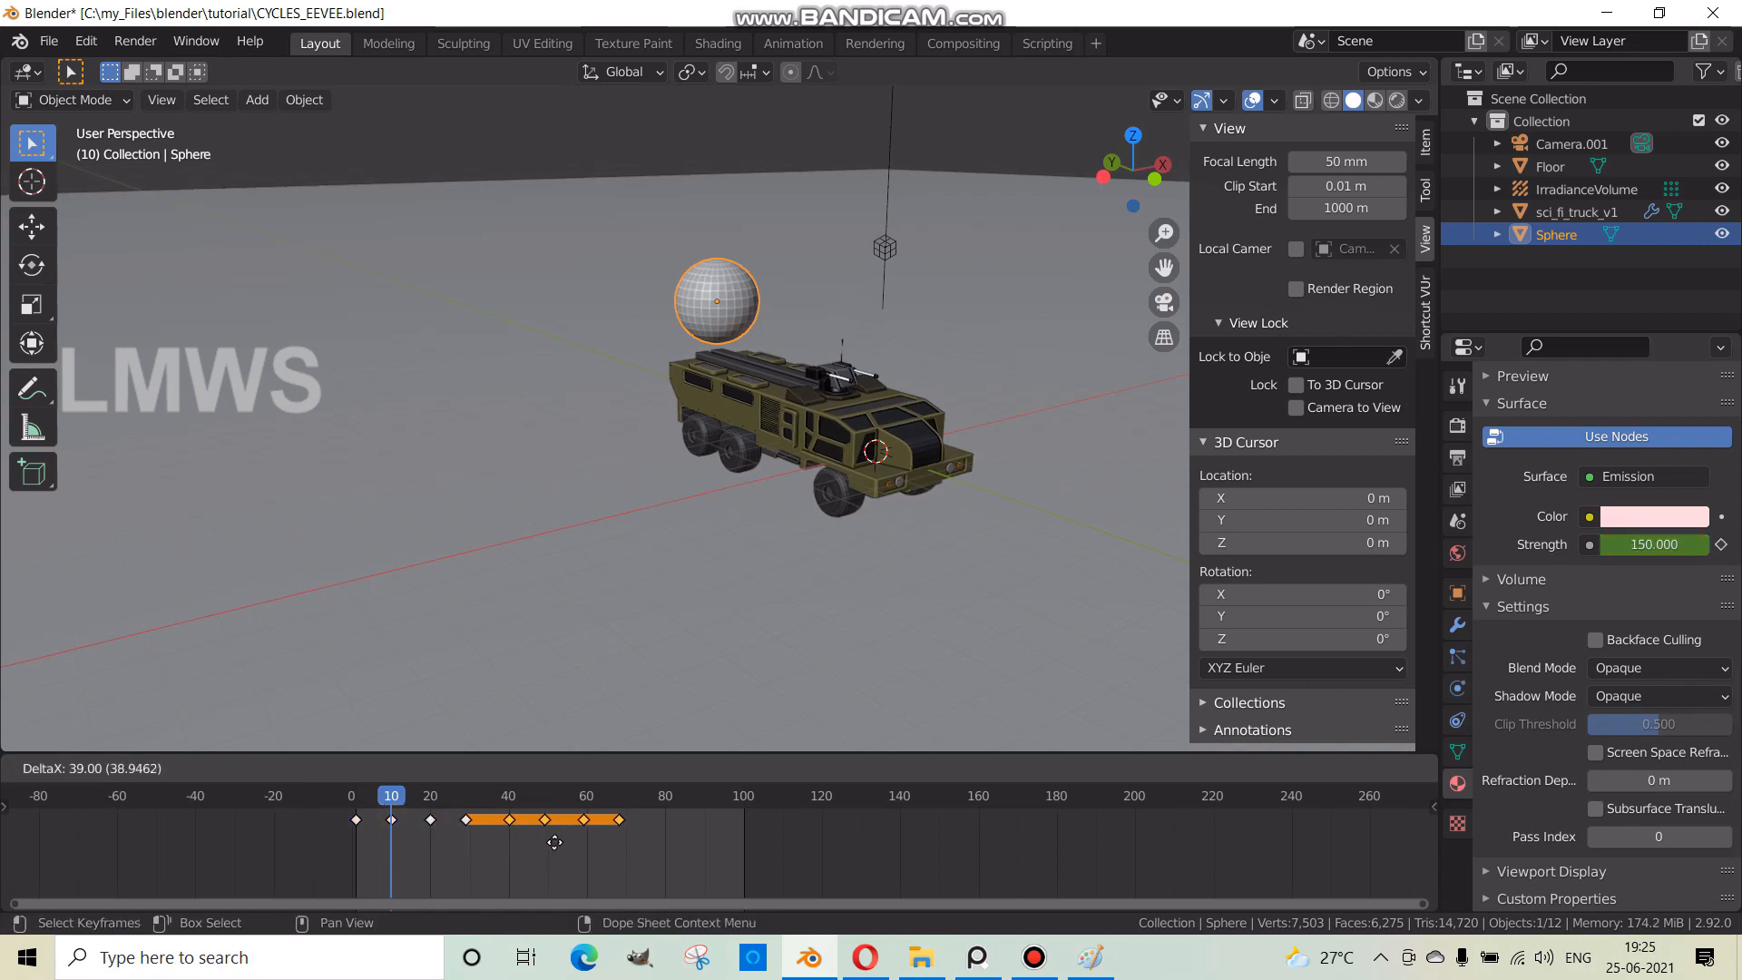
click(563, 849)
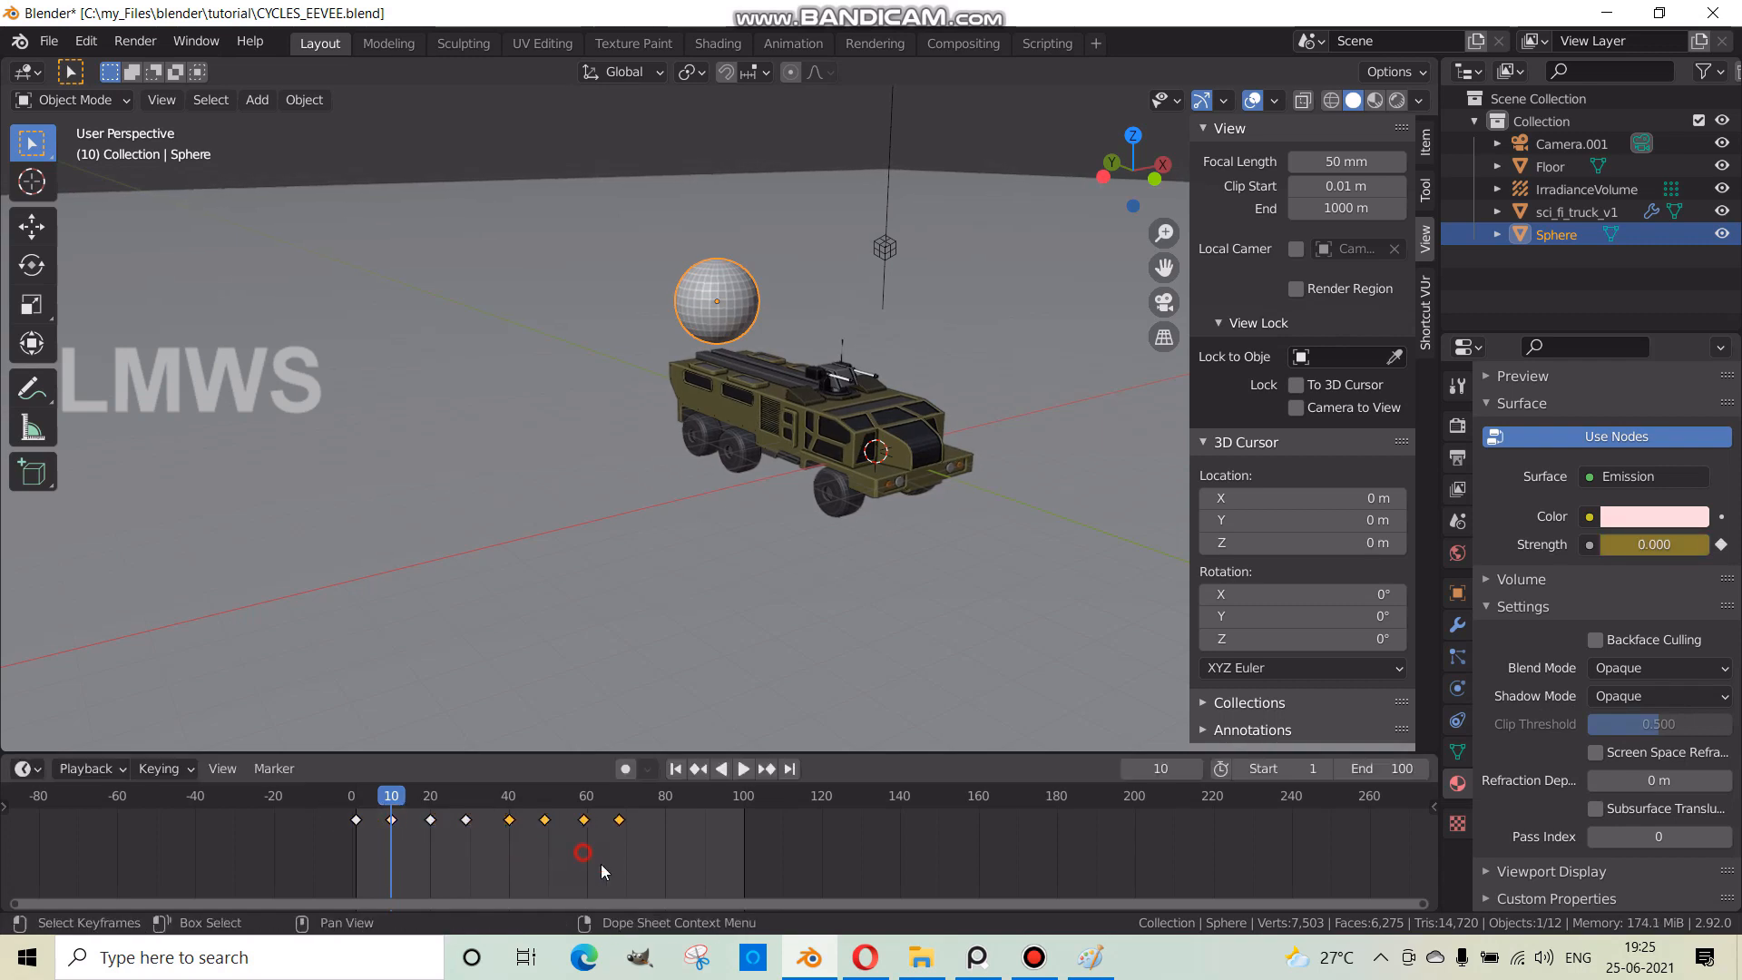
drag(710, 878, 245, 786)
key(shift+d)
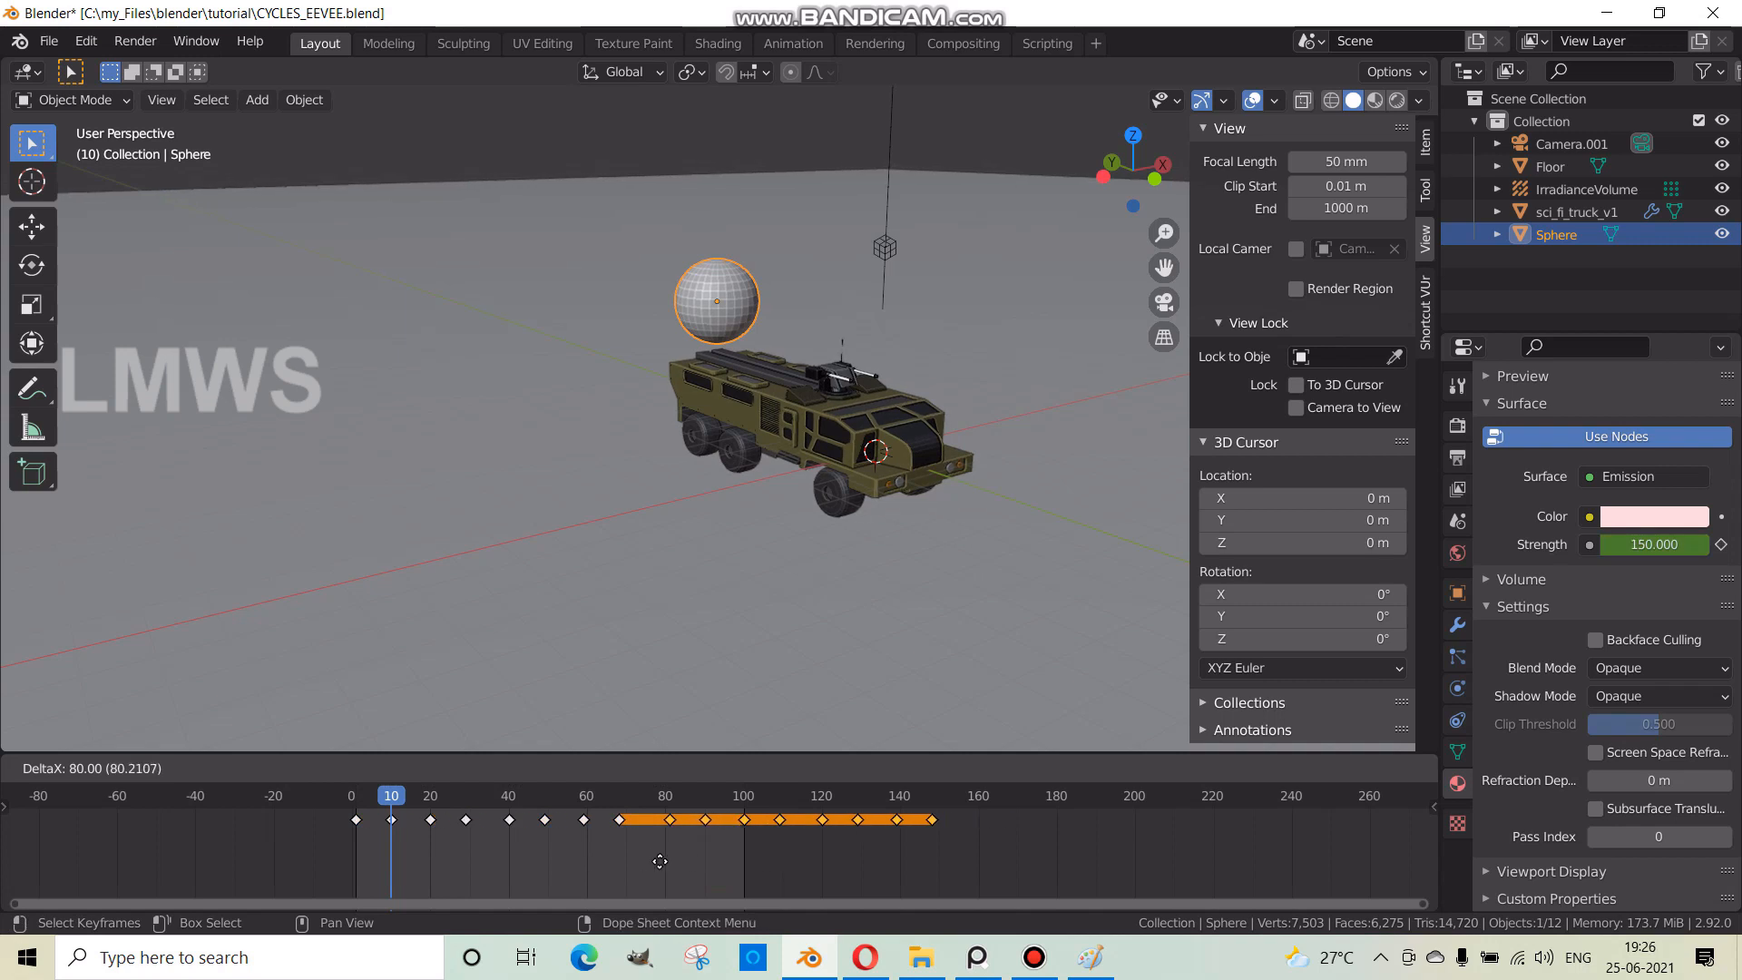
click(655, 868)
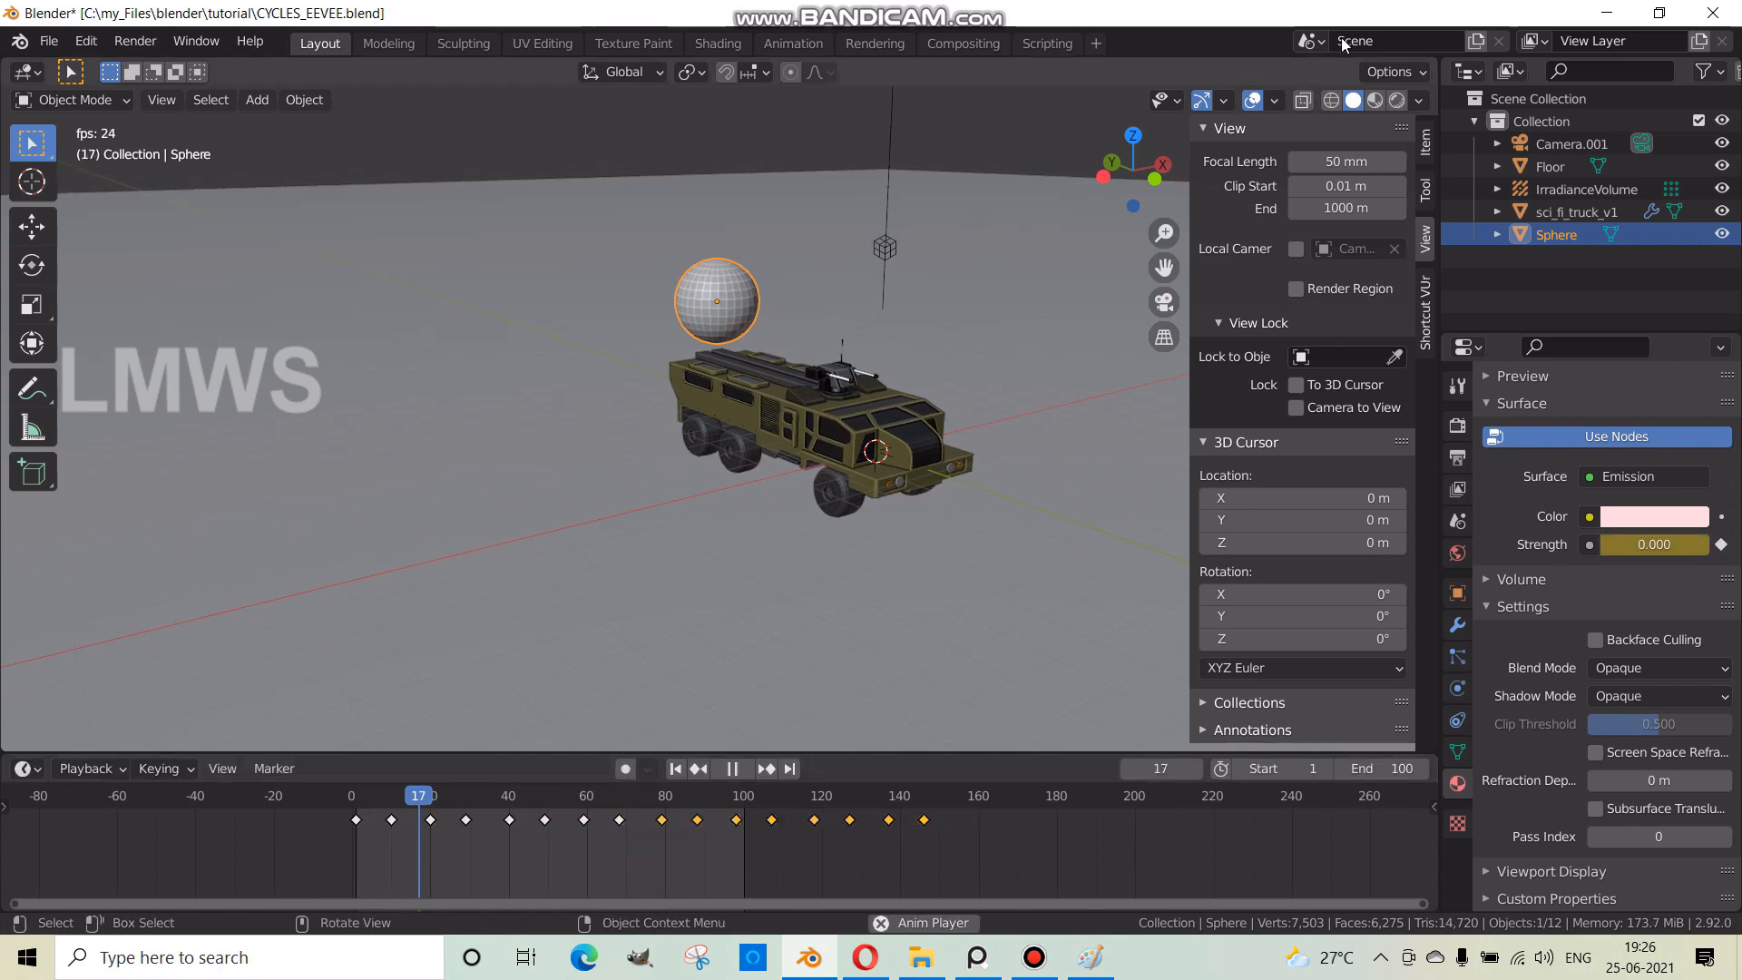
- Play the flashing sphere animation in Rendered shading, stop it and save the file
click(1397, 99)
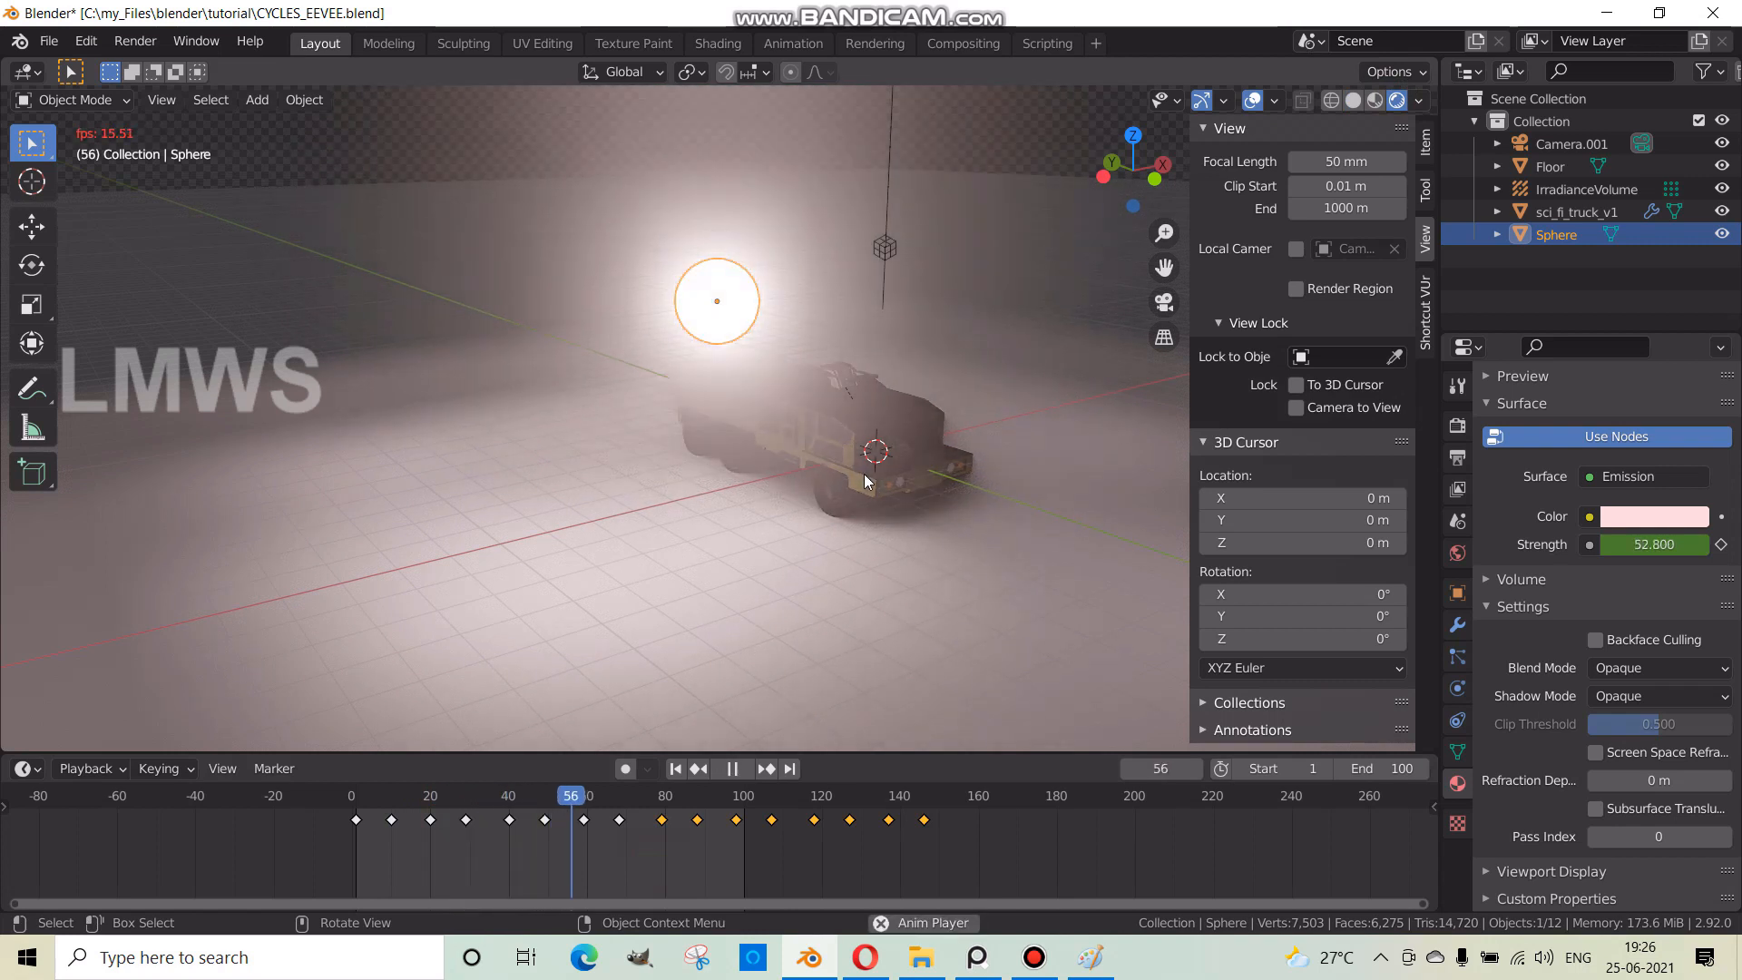
key(space)
key(space)
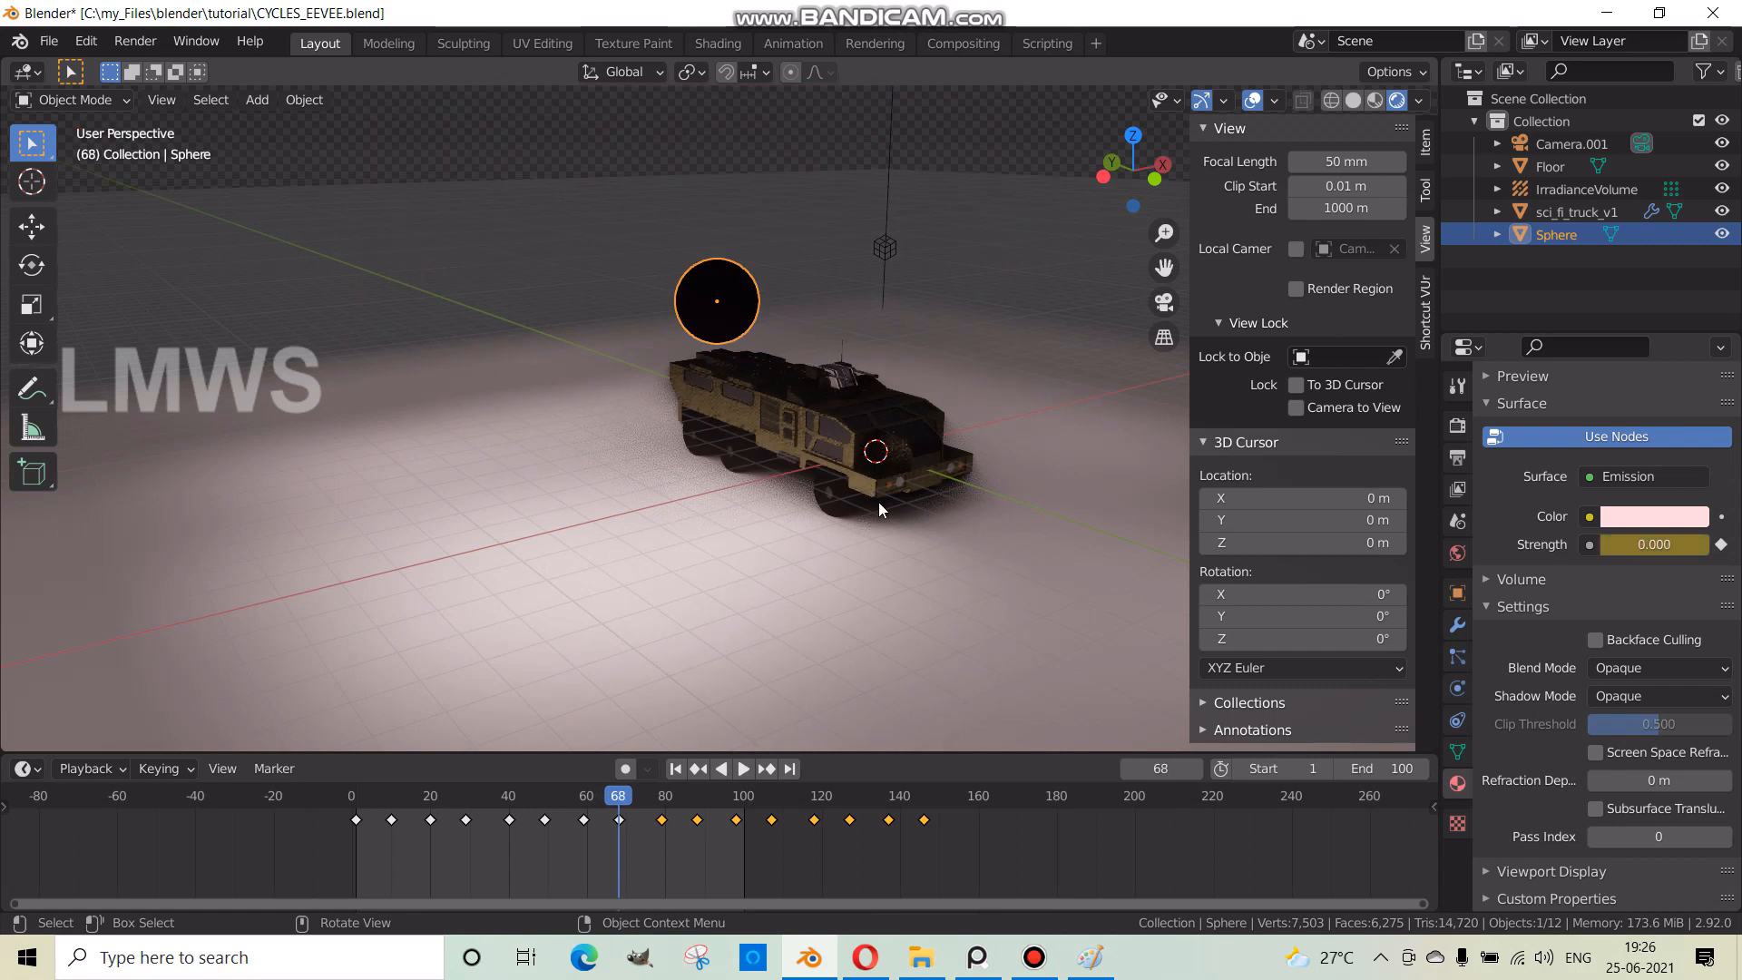
key(alt+a)
scroll(732, 536, down, 2)
middle_drag(732, 535, 666, 219)
key(ctrl+s)
- Select the irradiance volume, delete the lighting cache and start baking the indirect lighting again
click(671, 194)
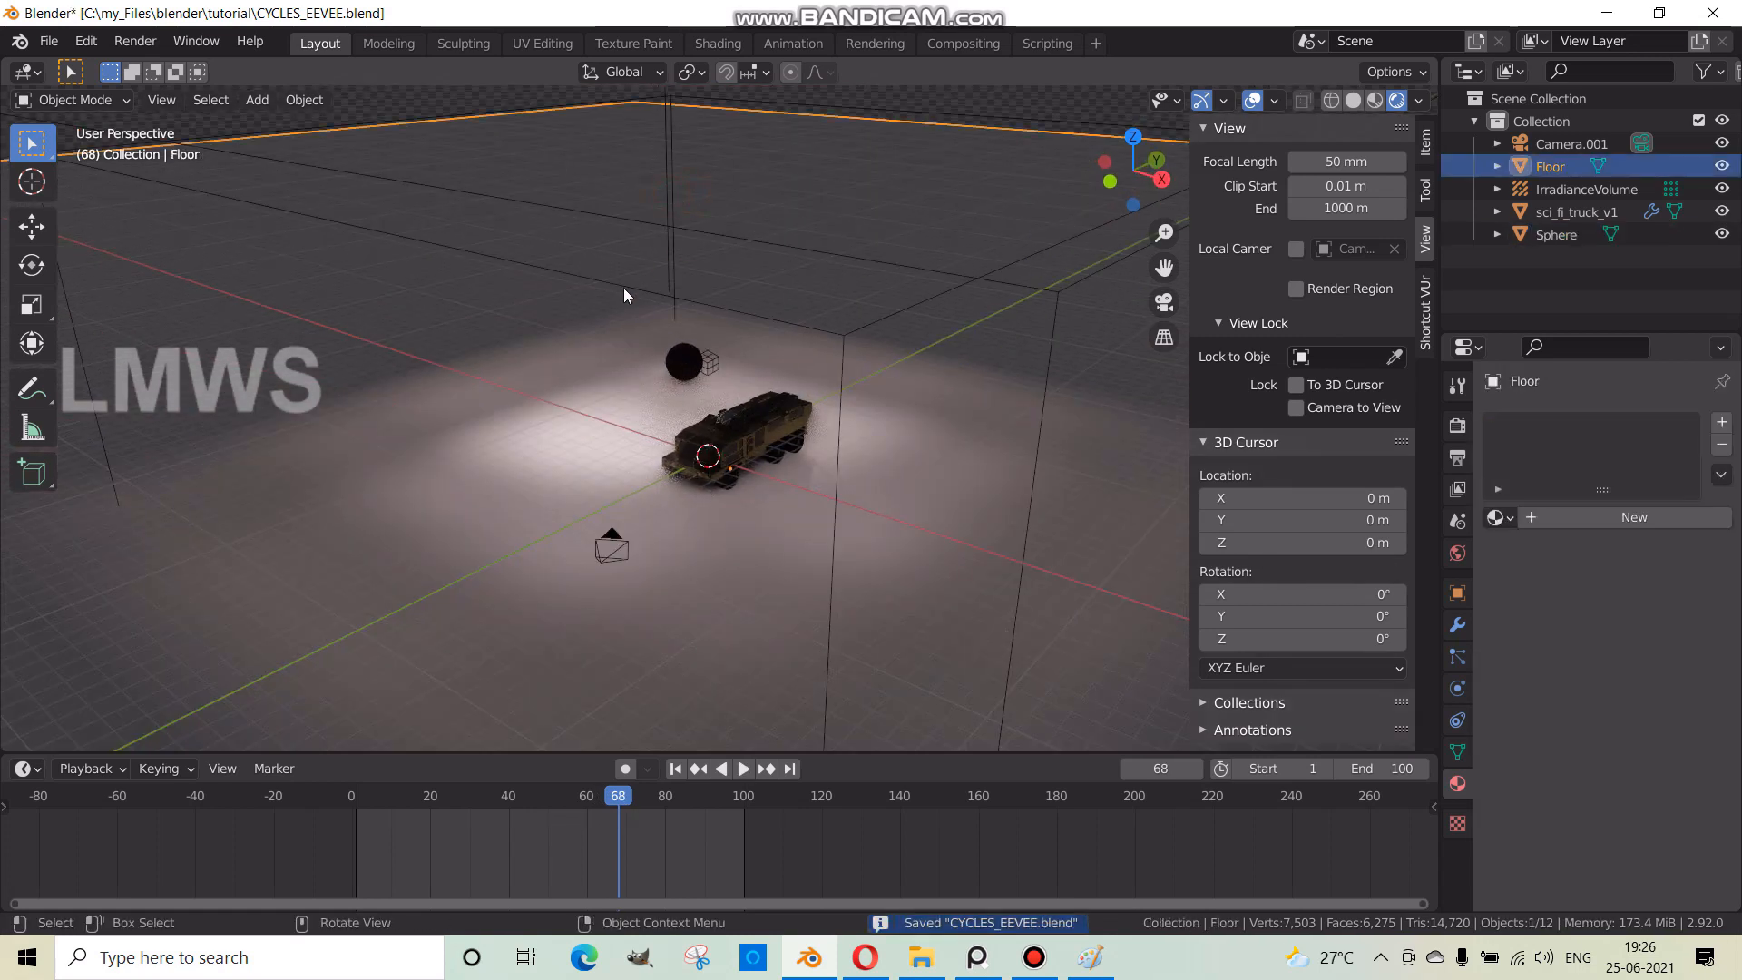
click(708, 363)
scroll(708, 363, down, 2)
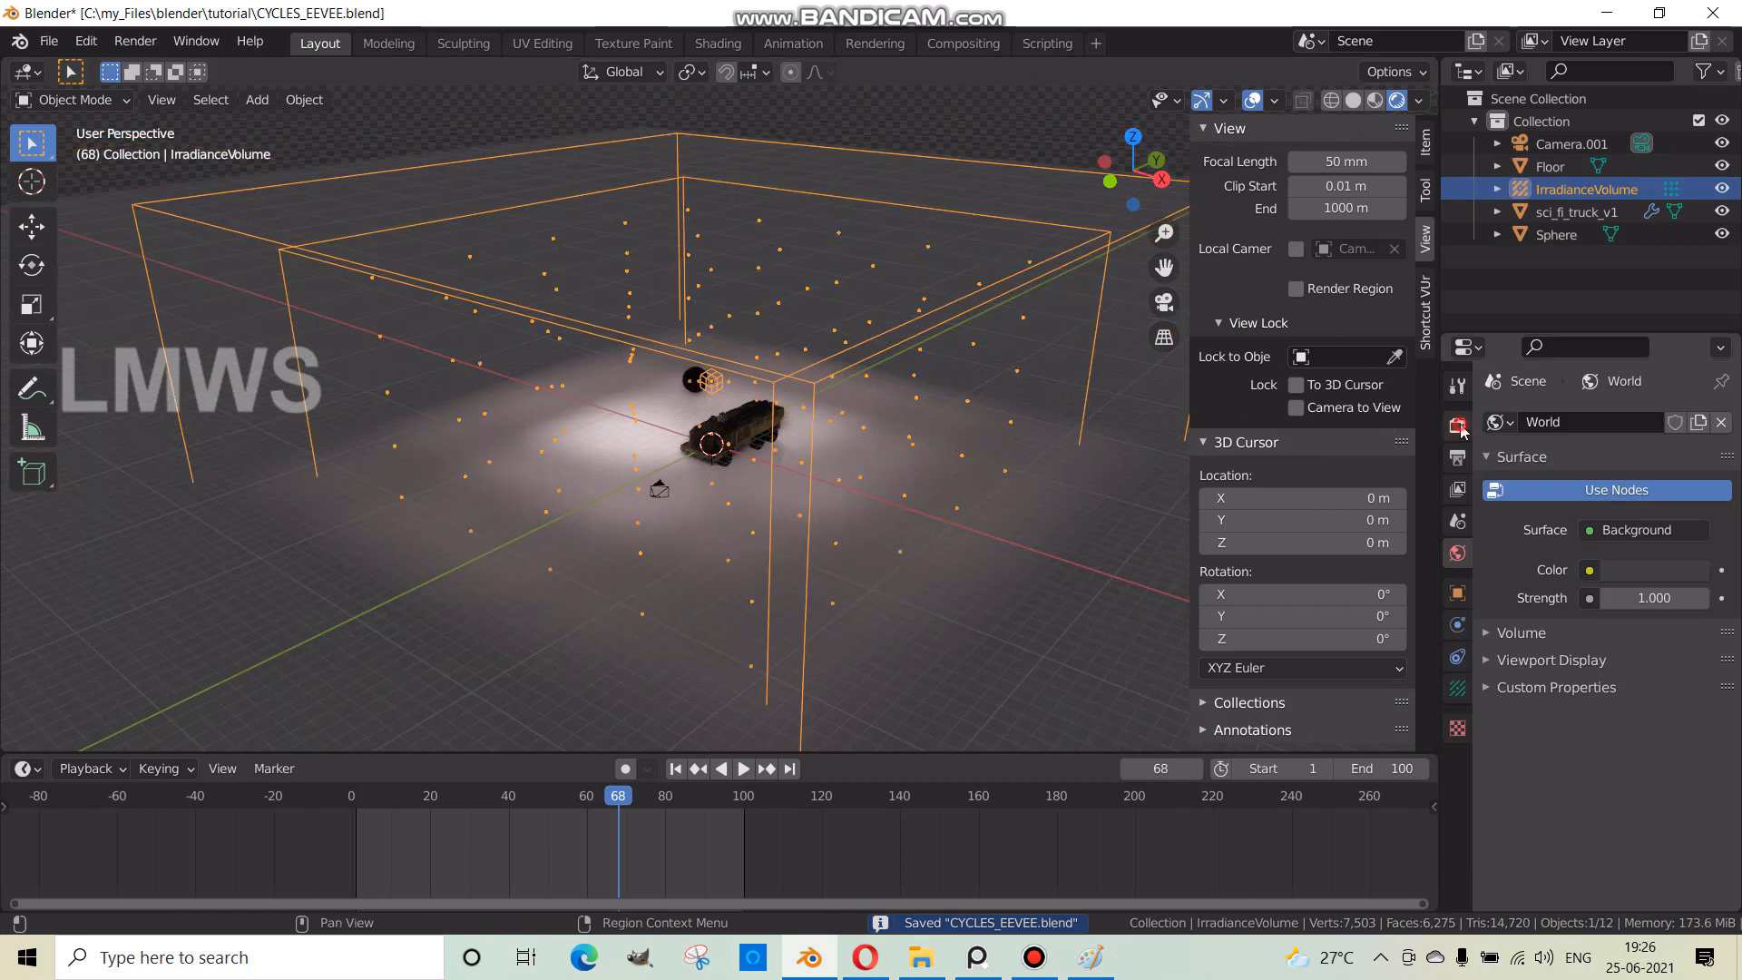
click(1458, 425)
scroll(1594, 601, down, 5)
click(1595, 584)
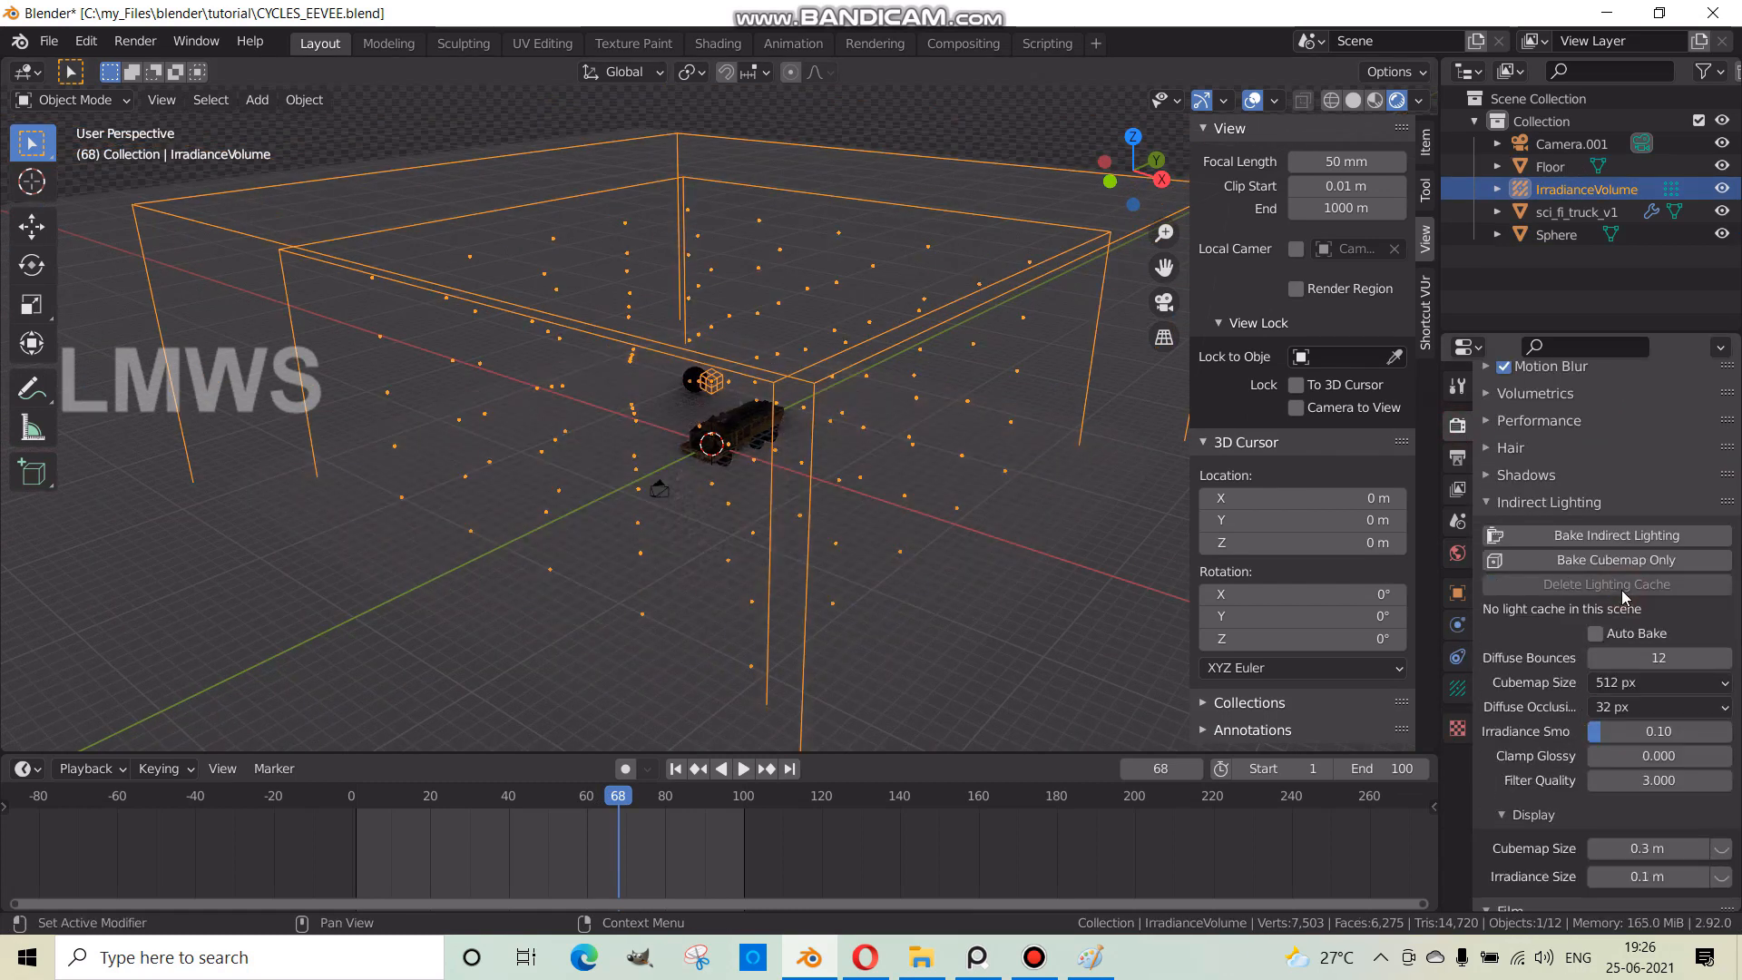
scroll(1169, 567, up, 3)
click(1543, 535)
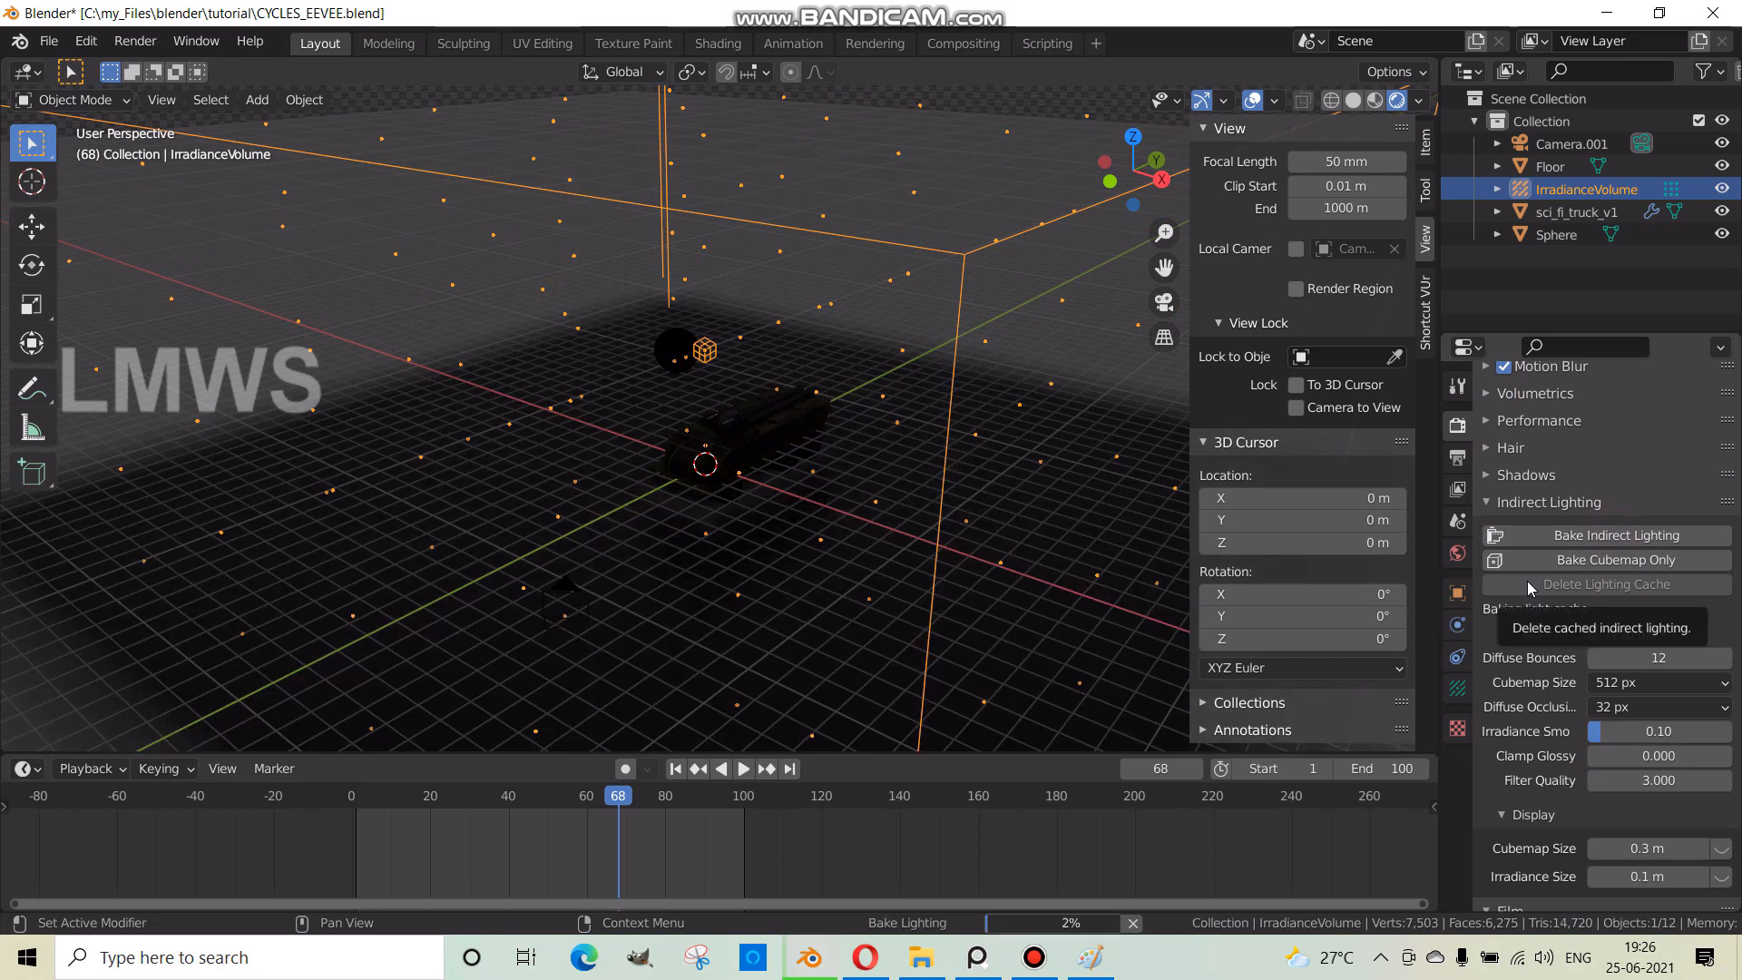
click(1035, 957)
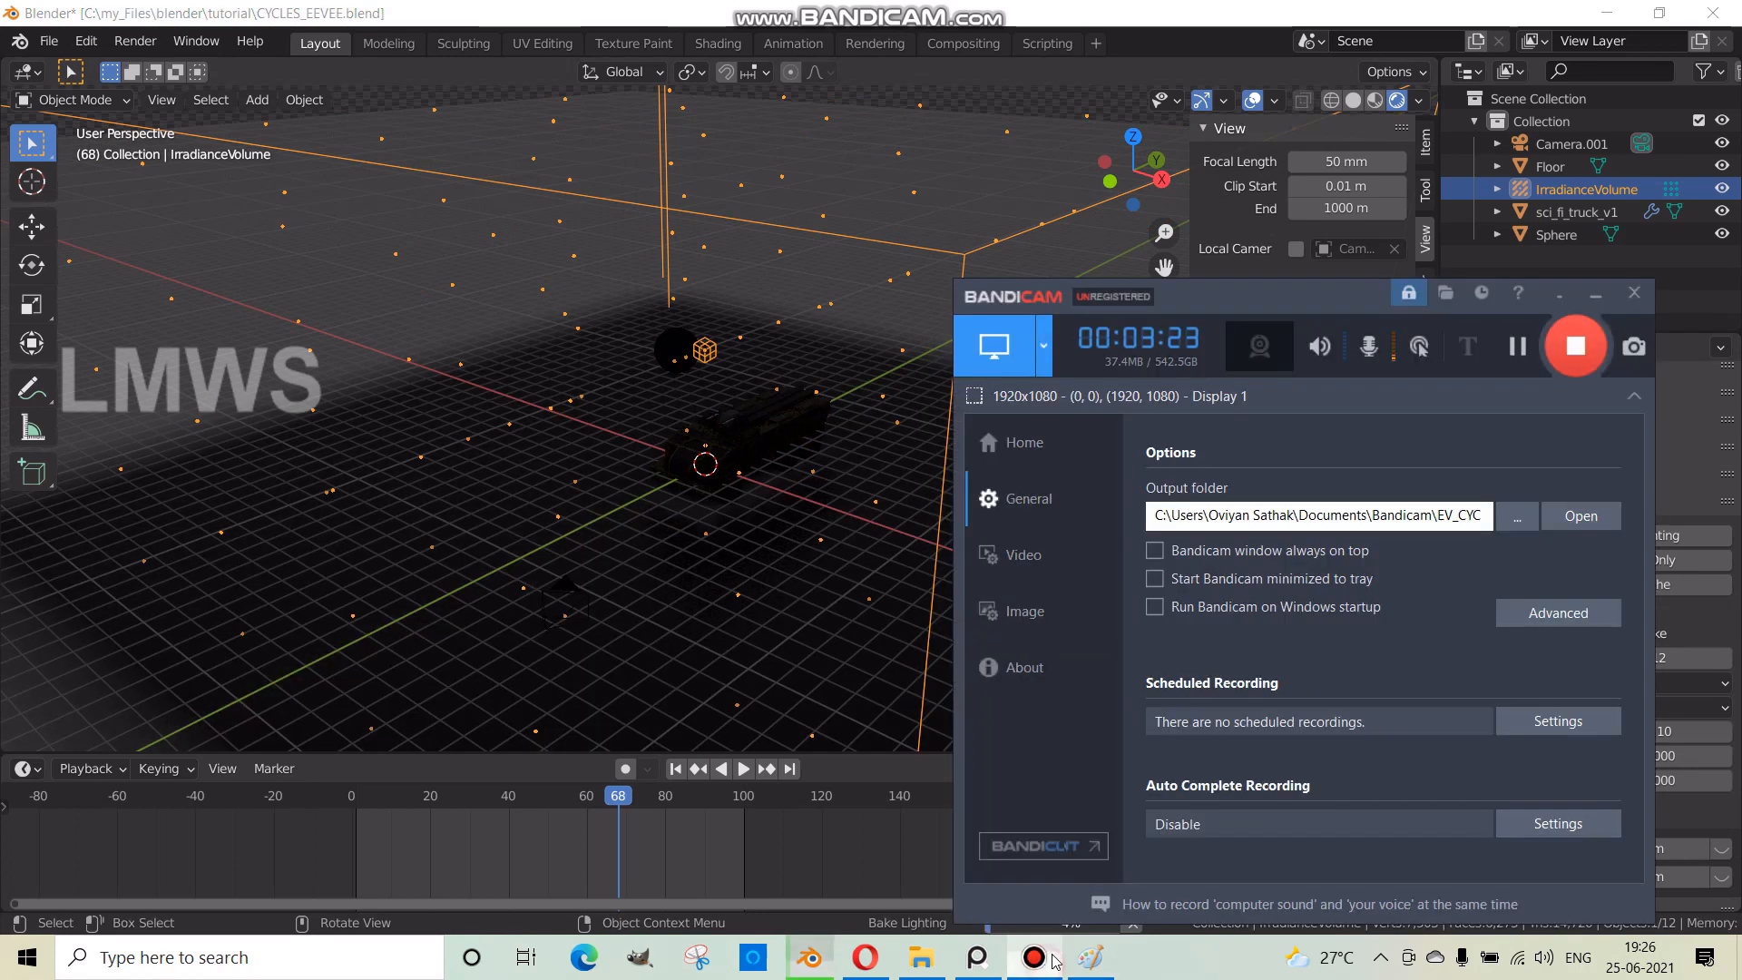
click(1519, 346)
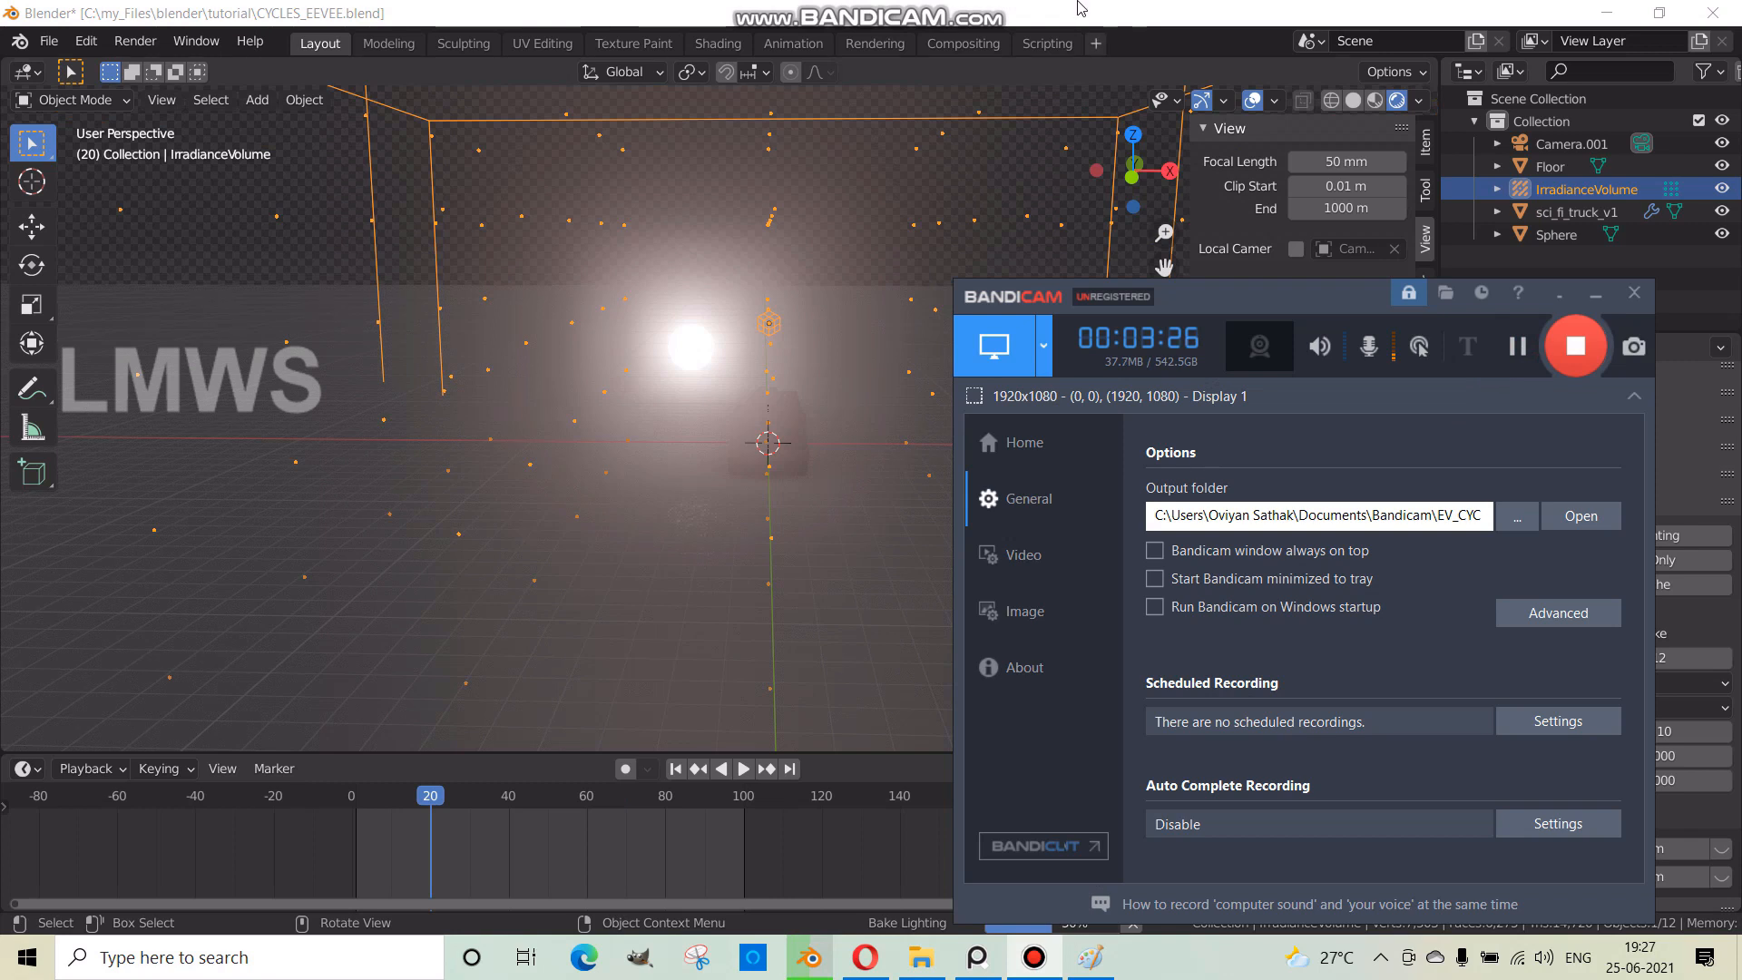
click(1170, 3)
- Turn off Bloom in the Eevee render settings while the indirect lighting bakes
middle_drag(933, 618, 830, 626)
scroll(829, 626, down, 2)
scroll(716, 396, up, 3)
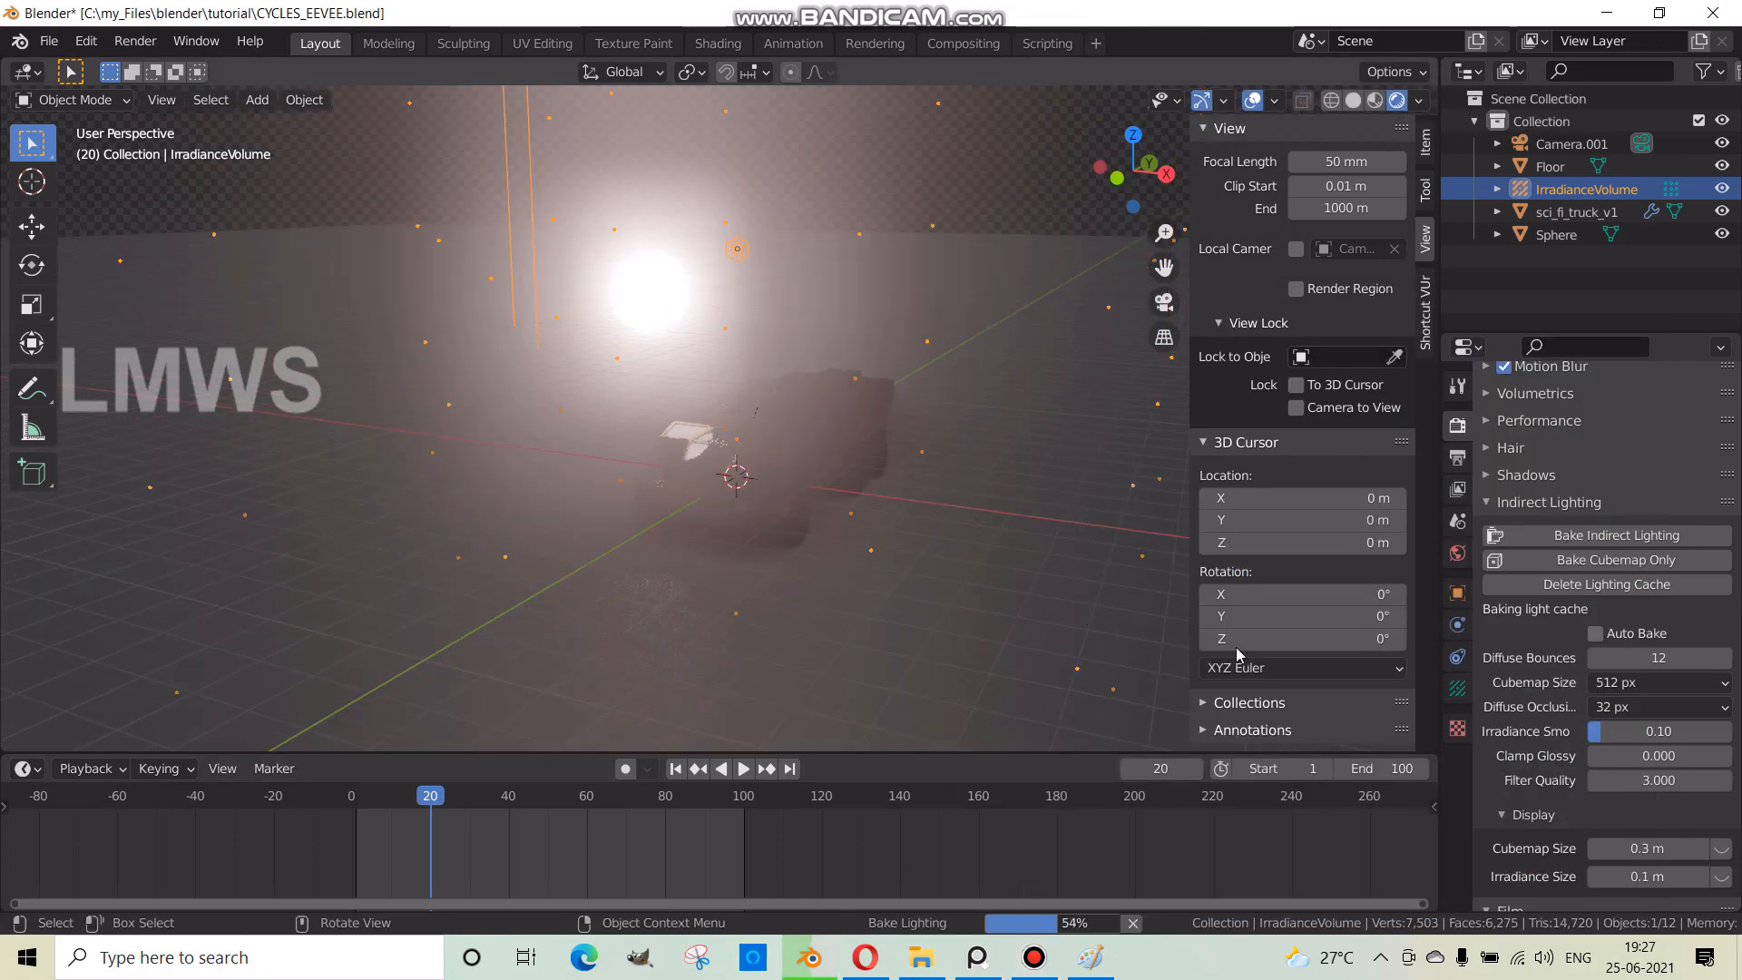
middle_drag(926, 575, 992, 504)
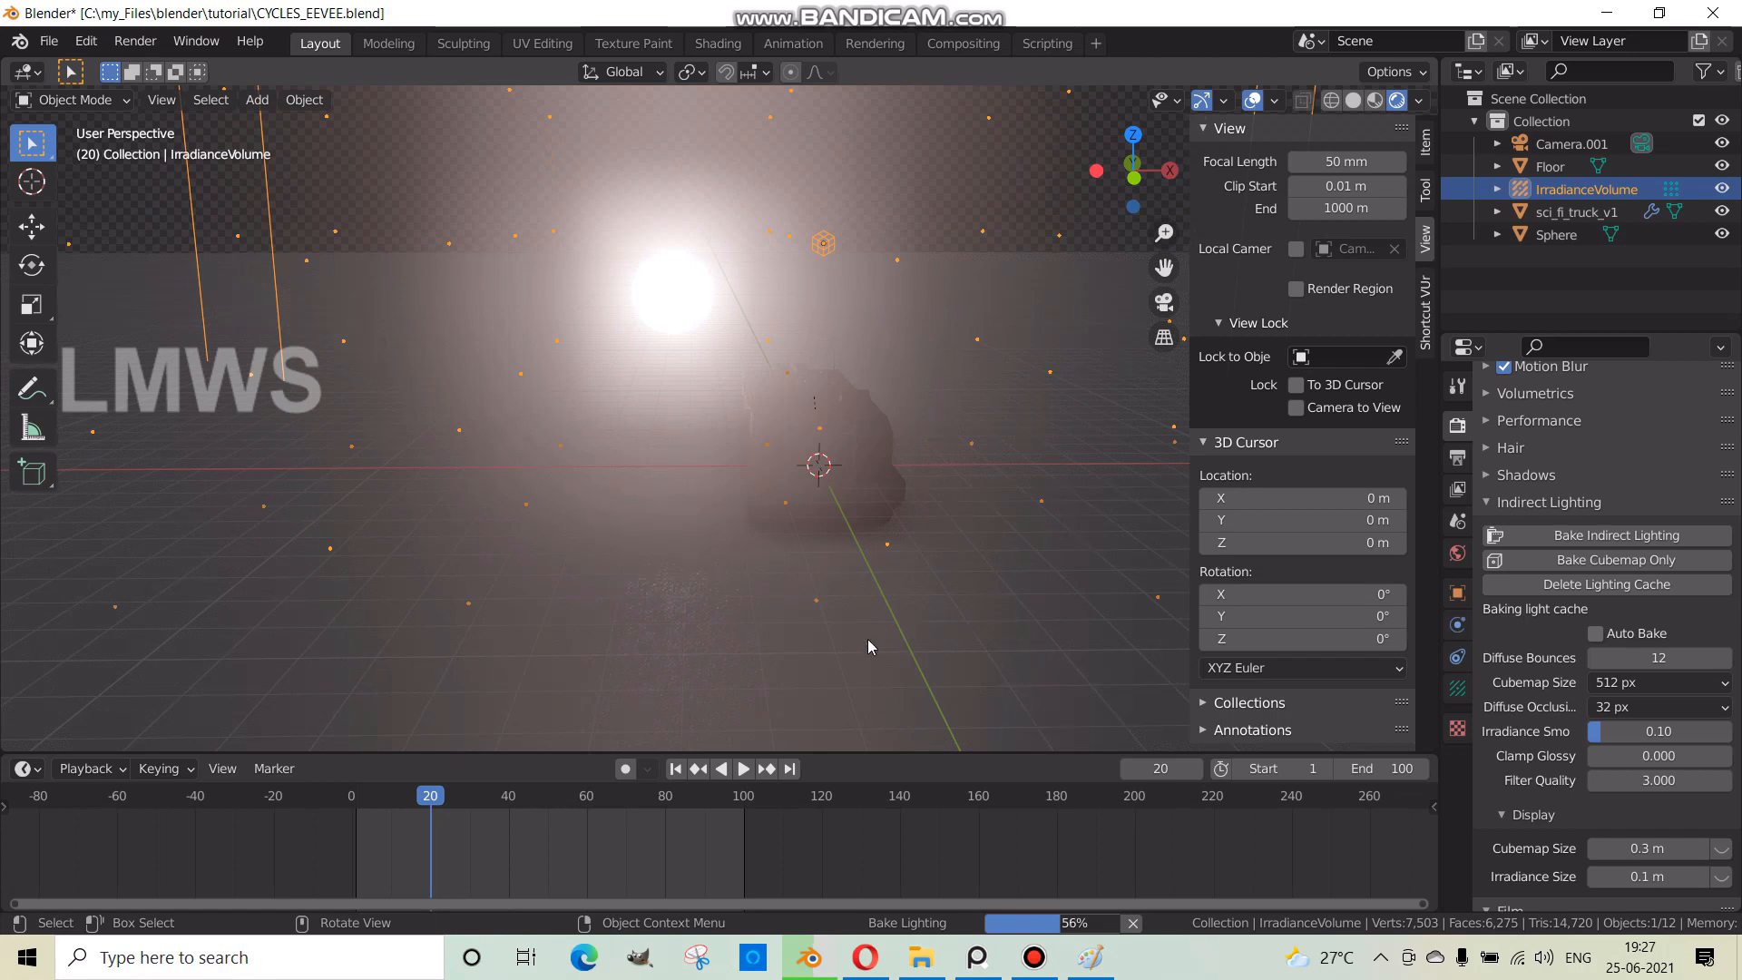
middle_drag(867, 639, 799, 635)
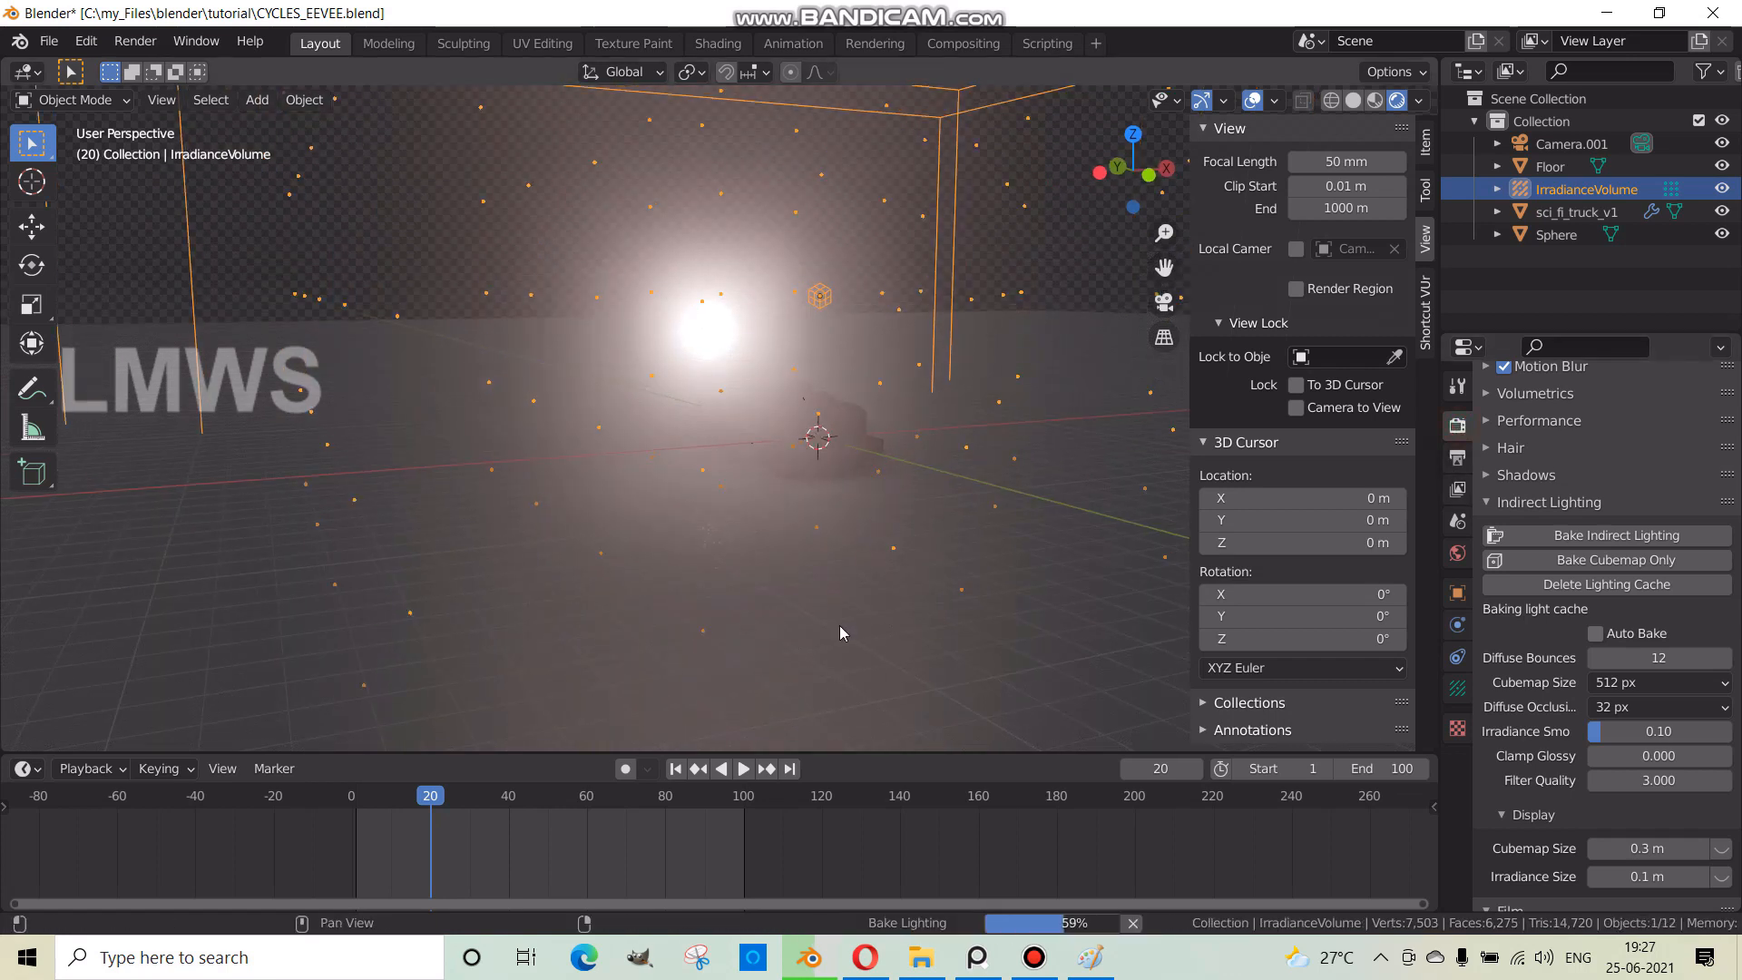
scroll(1548, 551, up, 4)
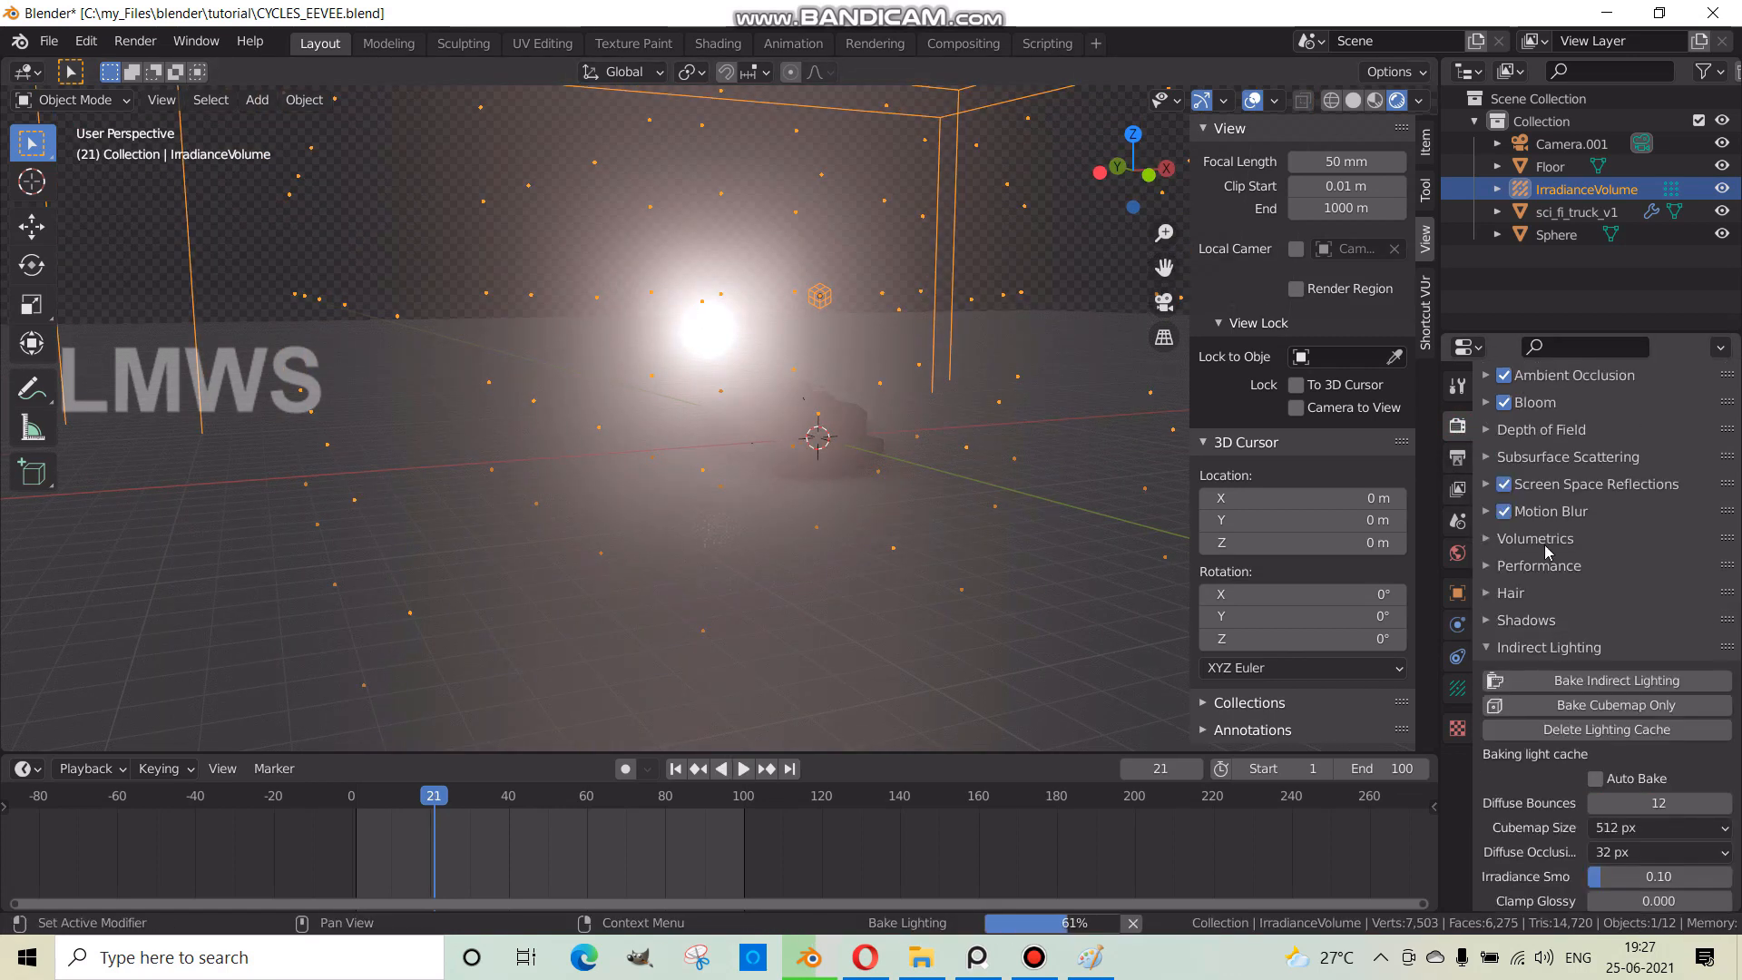
scroll(1505, 473, up, 2)
click(1503, 474)
middle_drag(853, 553, 809, 580)
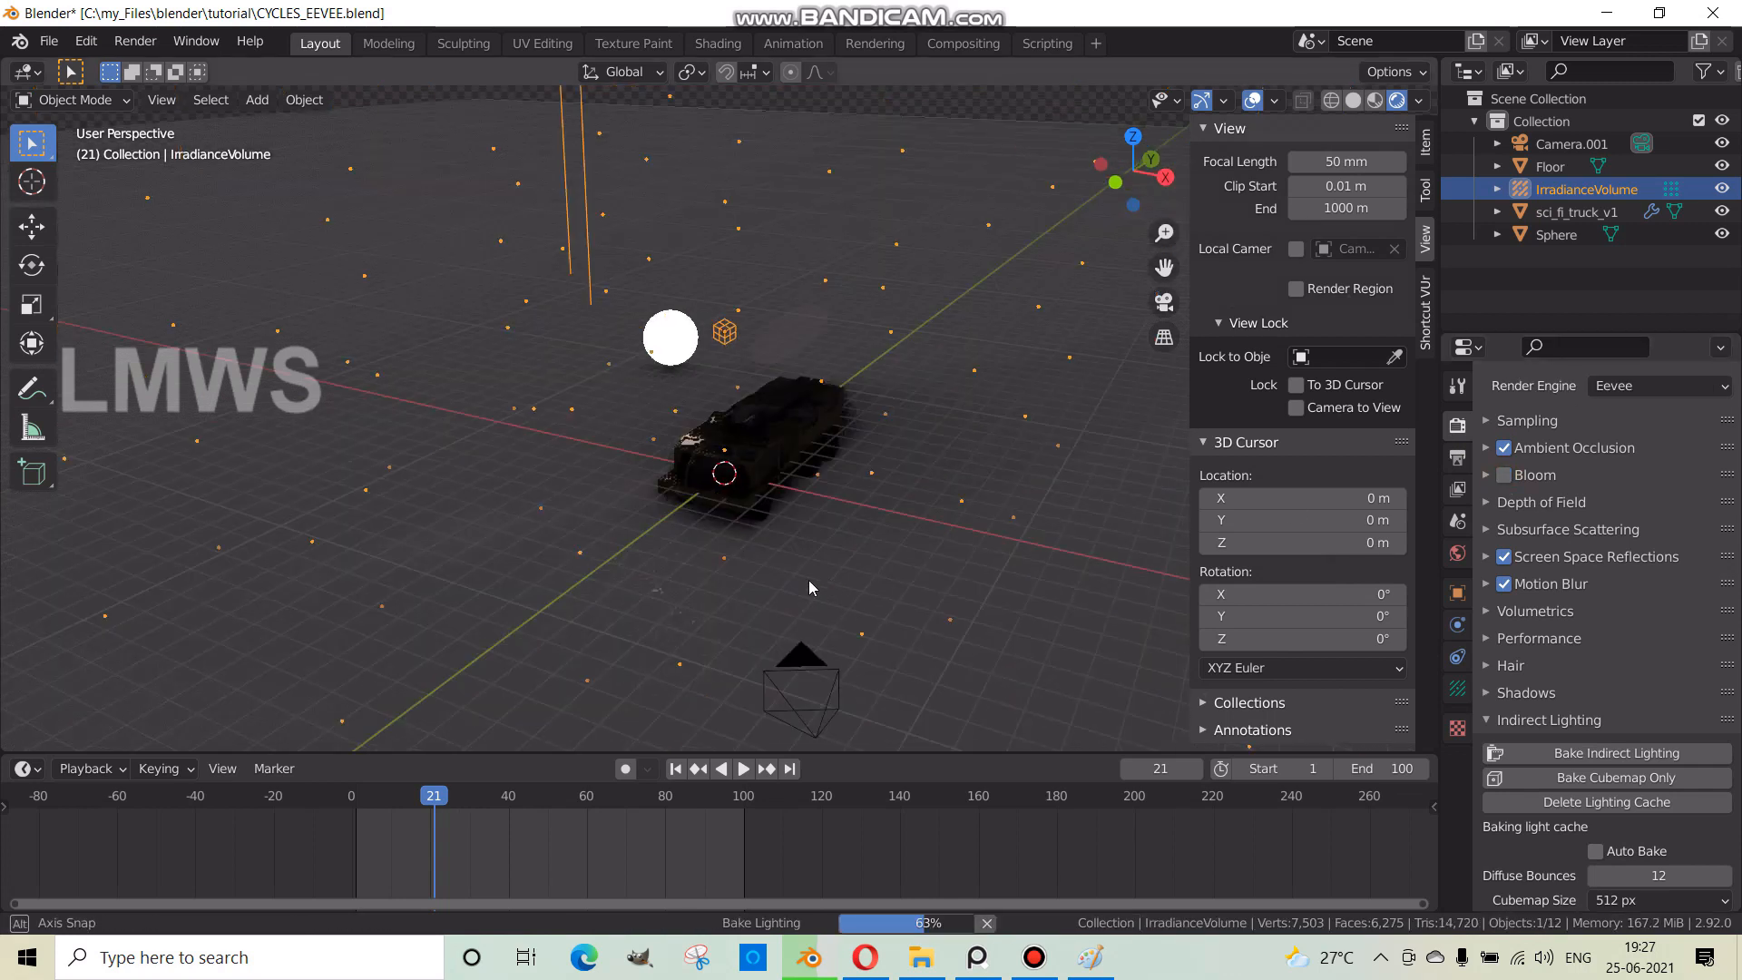
- Play the animation and examine the sphere's light on the truck and floor without Bloom, then stop playback
key(space)
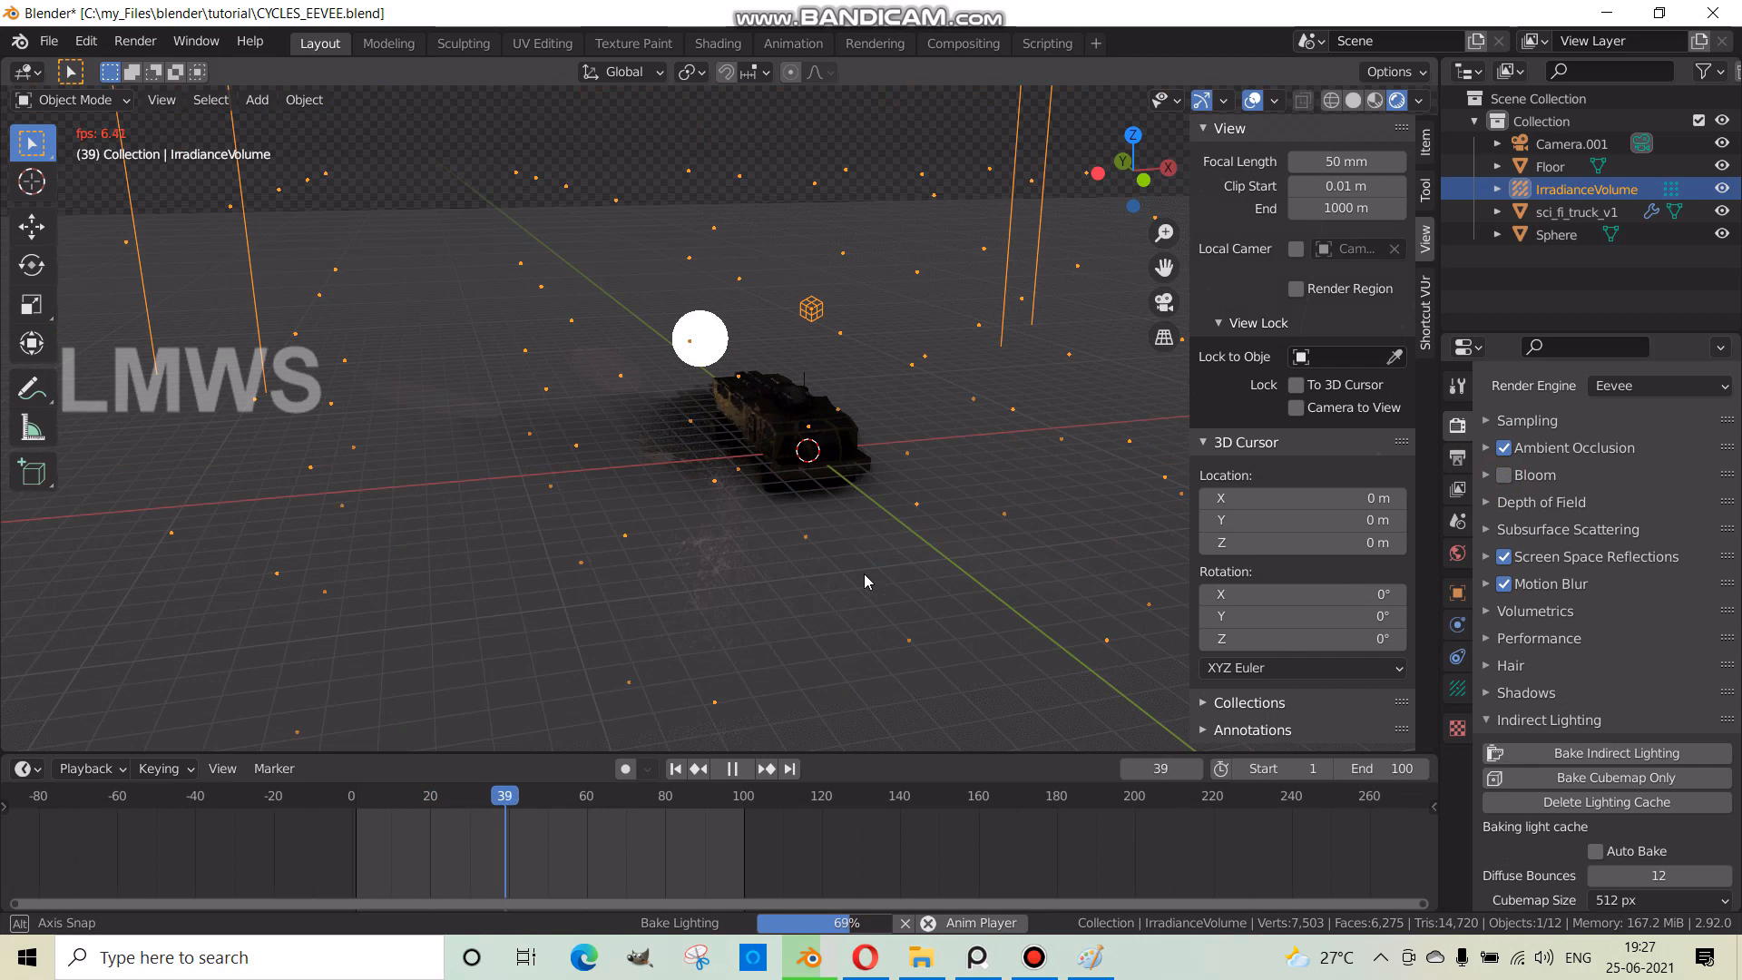
middle_drag(864, 574, 886, 578)
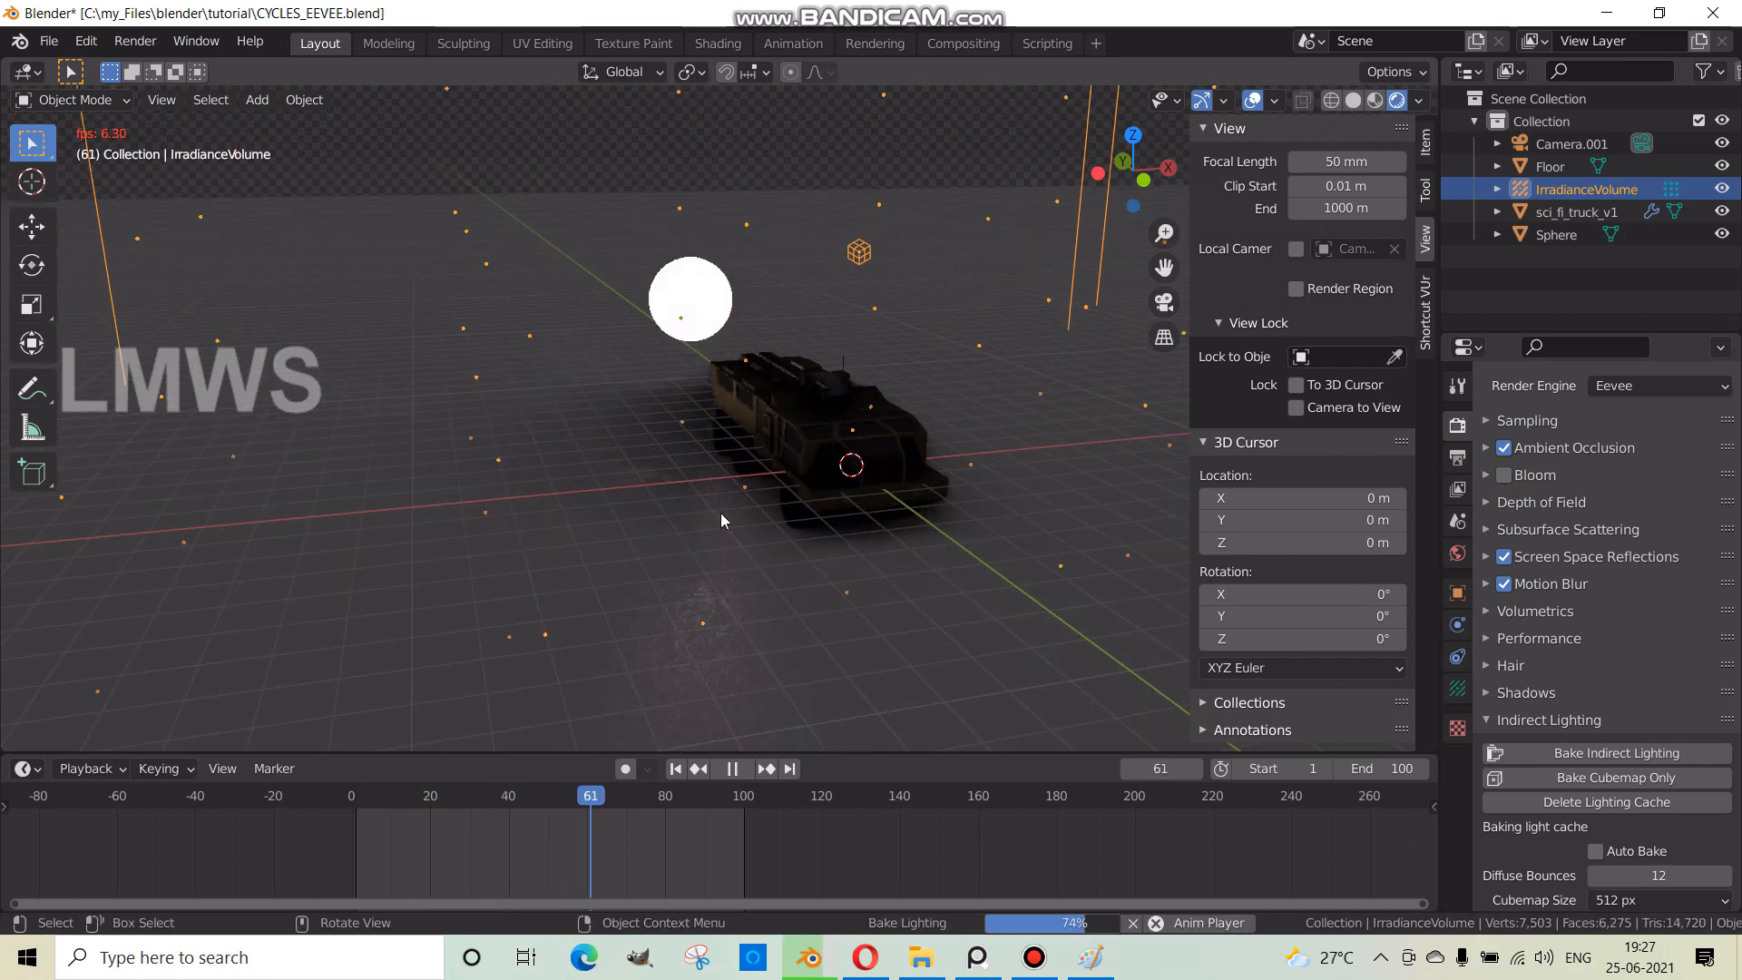
scroll(721, 514, down, 2)
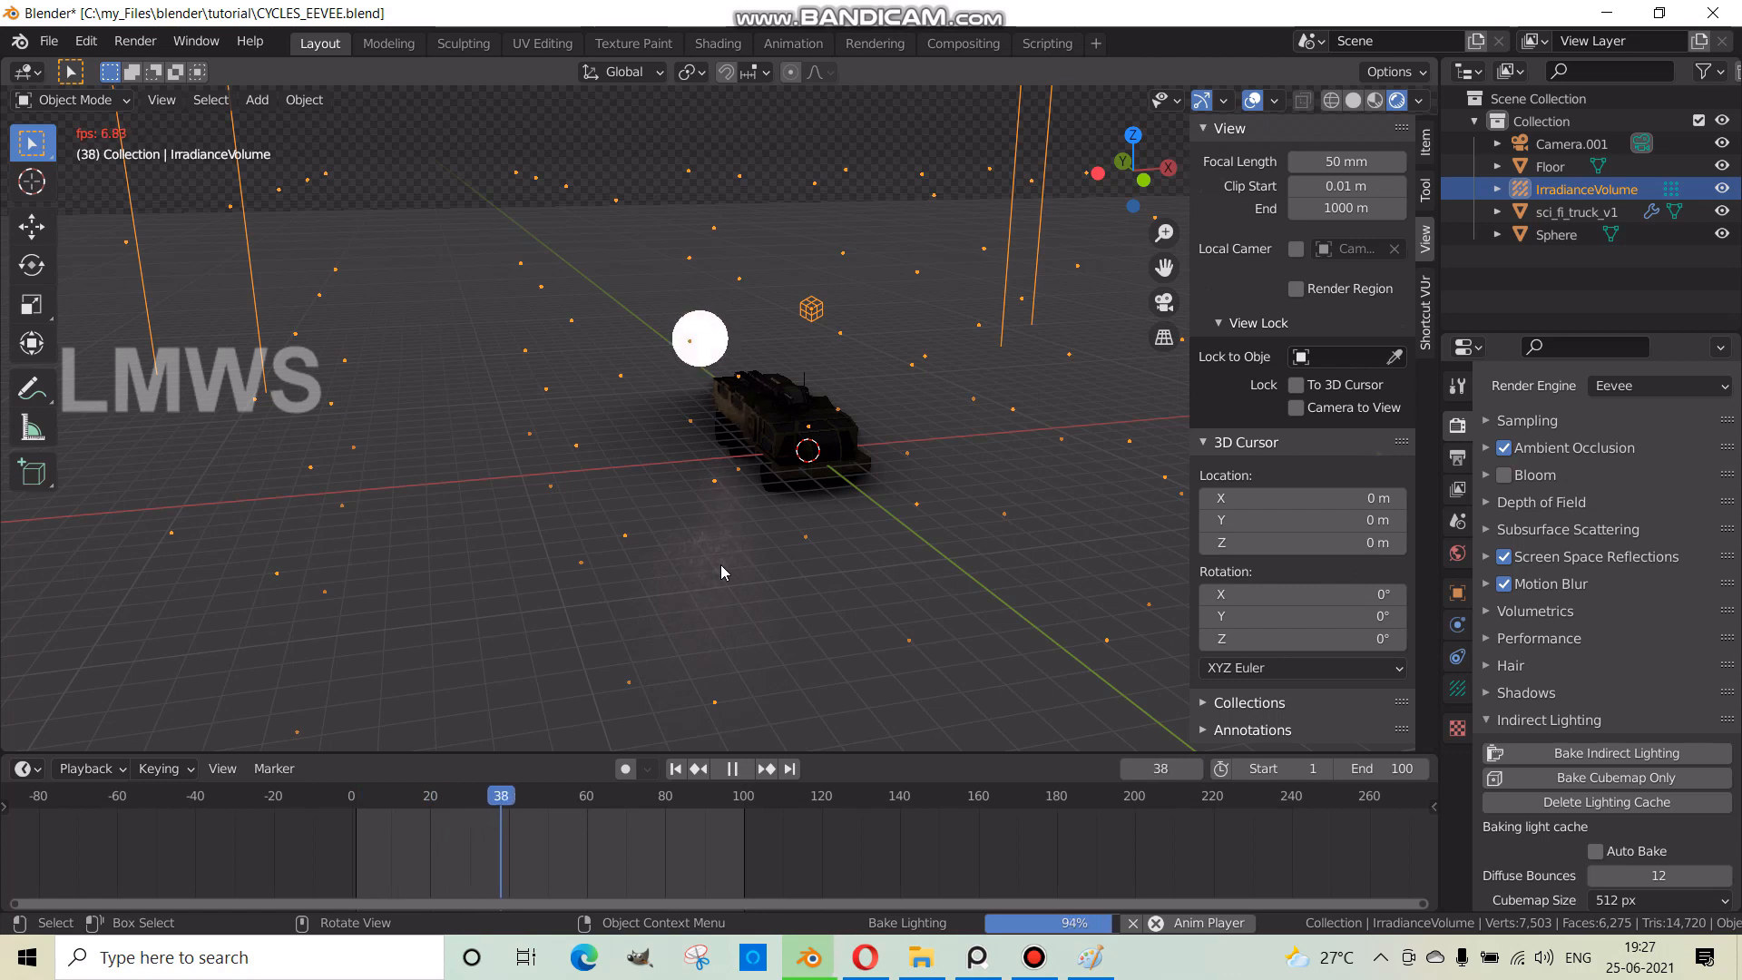
key(space)
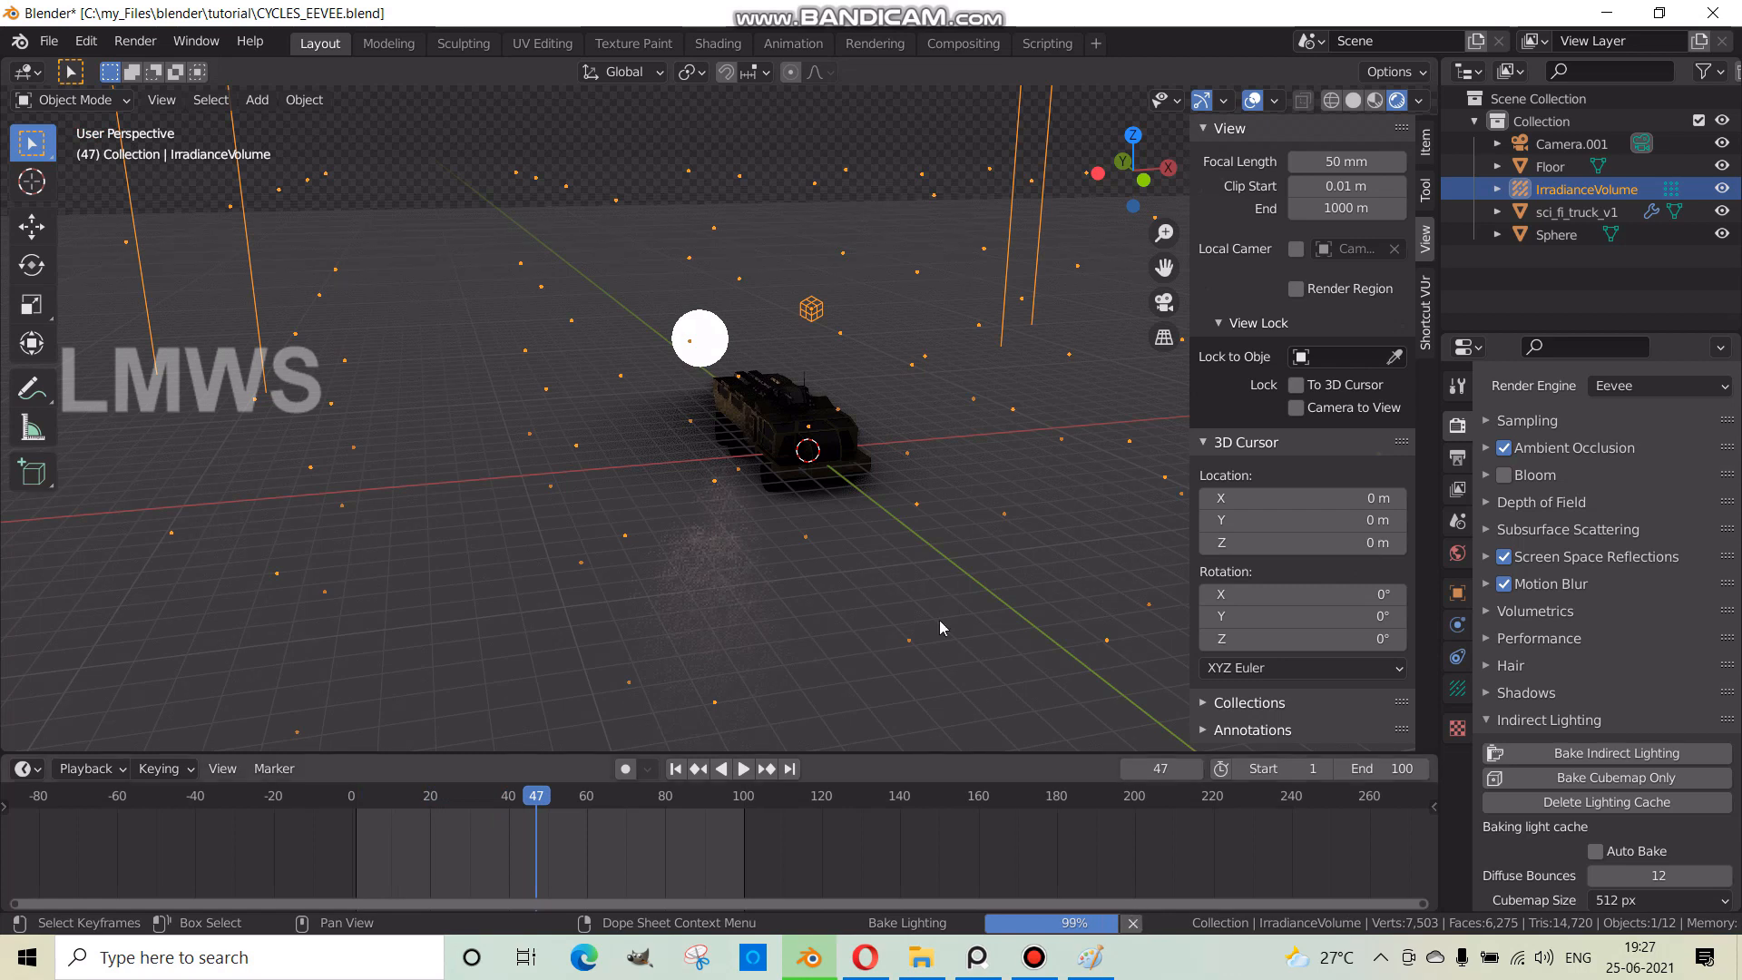
- Collapse the Indirect Lighting settings and examine the truck's baked lighting up close
scroll(1551, 650, up, 1)
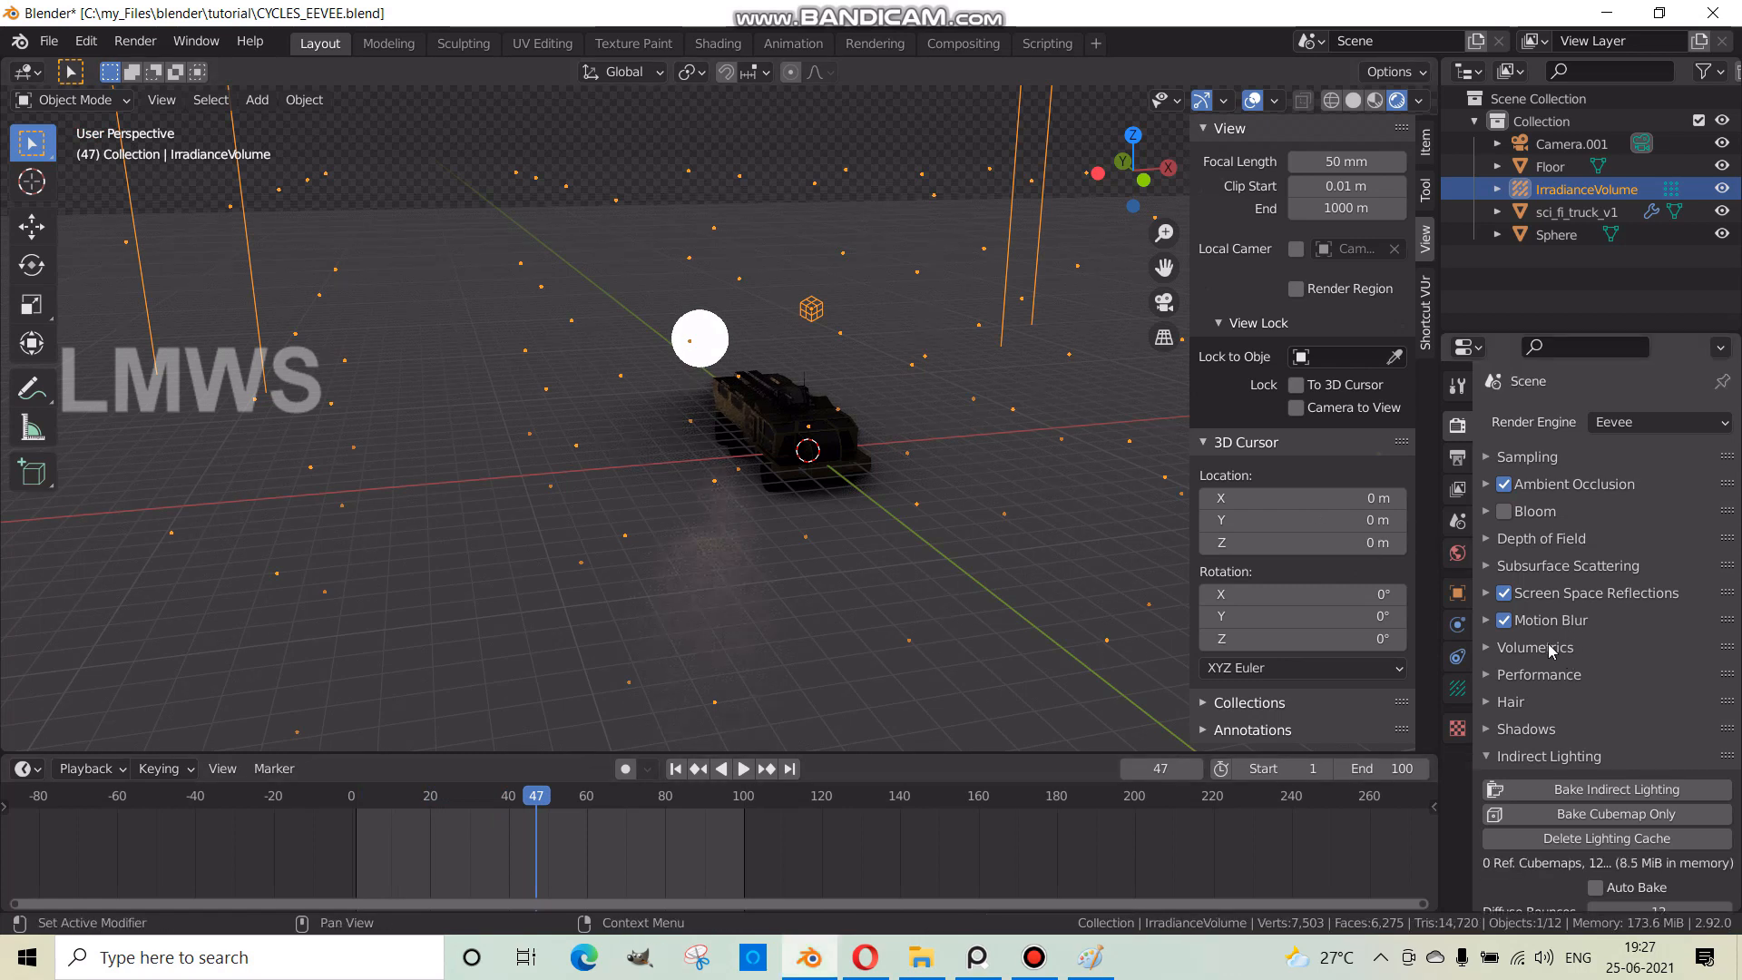
click(1521, 757)
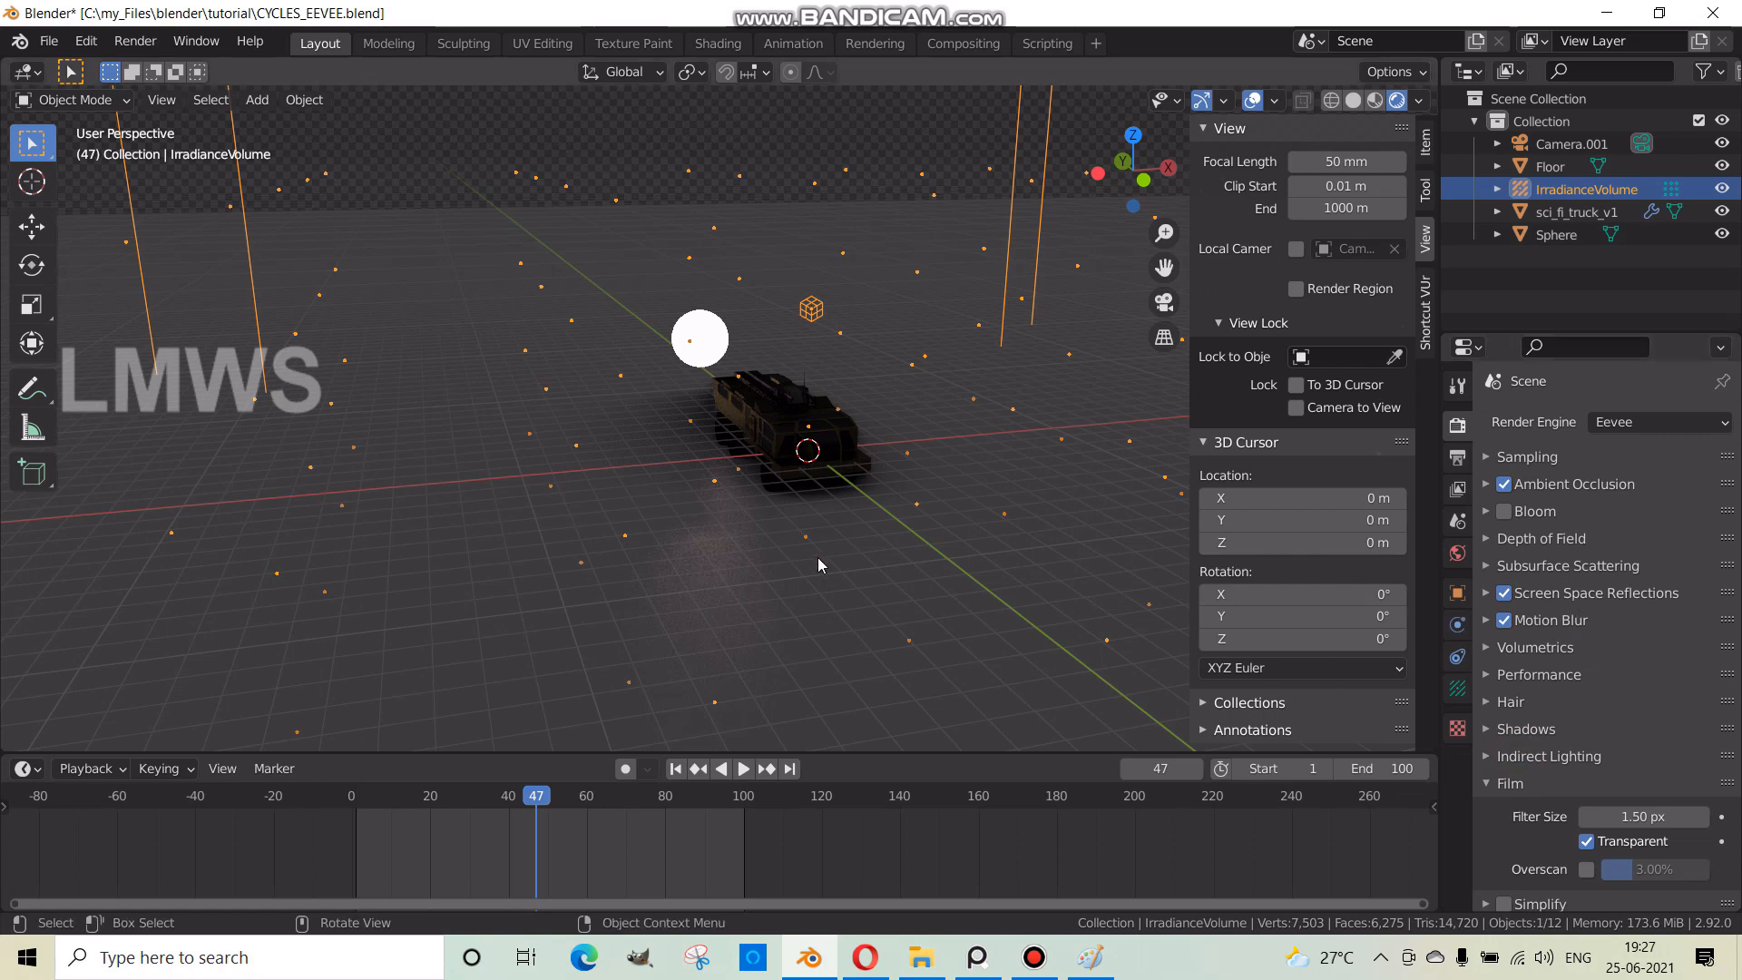
middle_drag(1052, 592, 741, 565)
scroll(740, 564, up, 3)
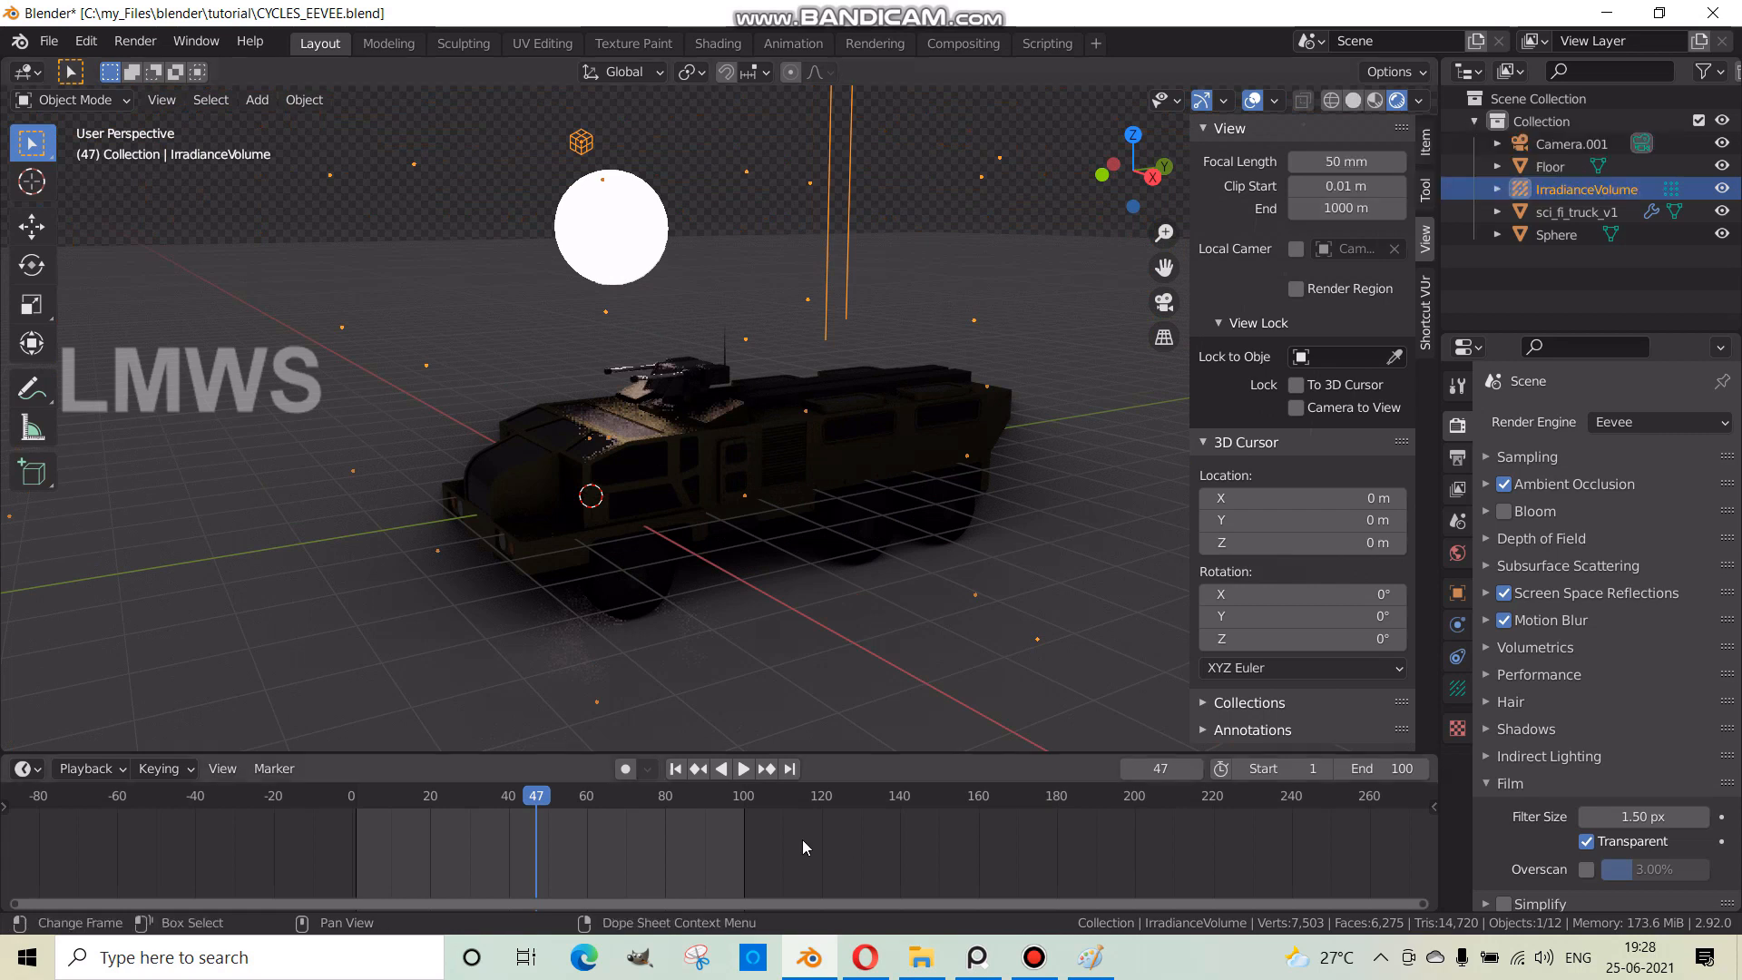
scroll(346, 858, up, 3)
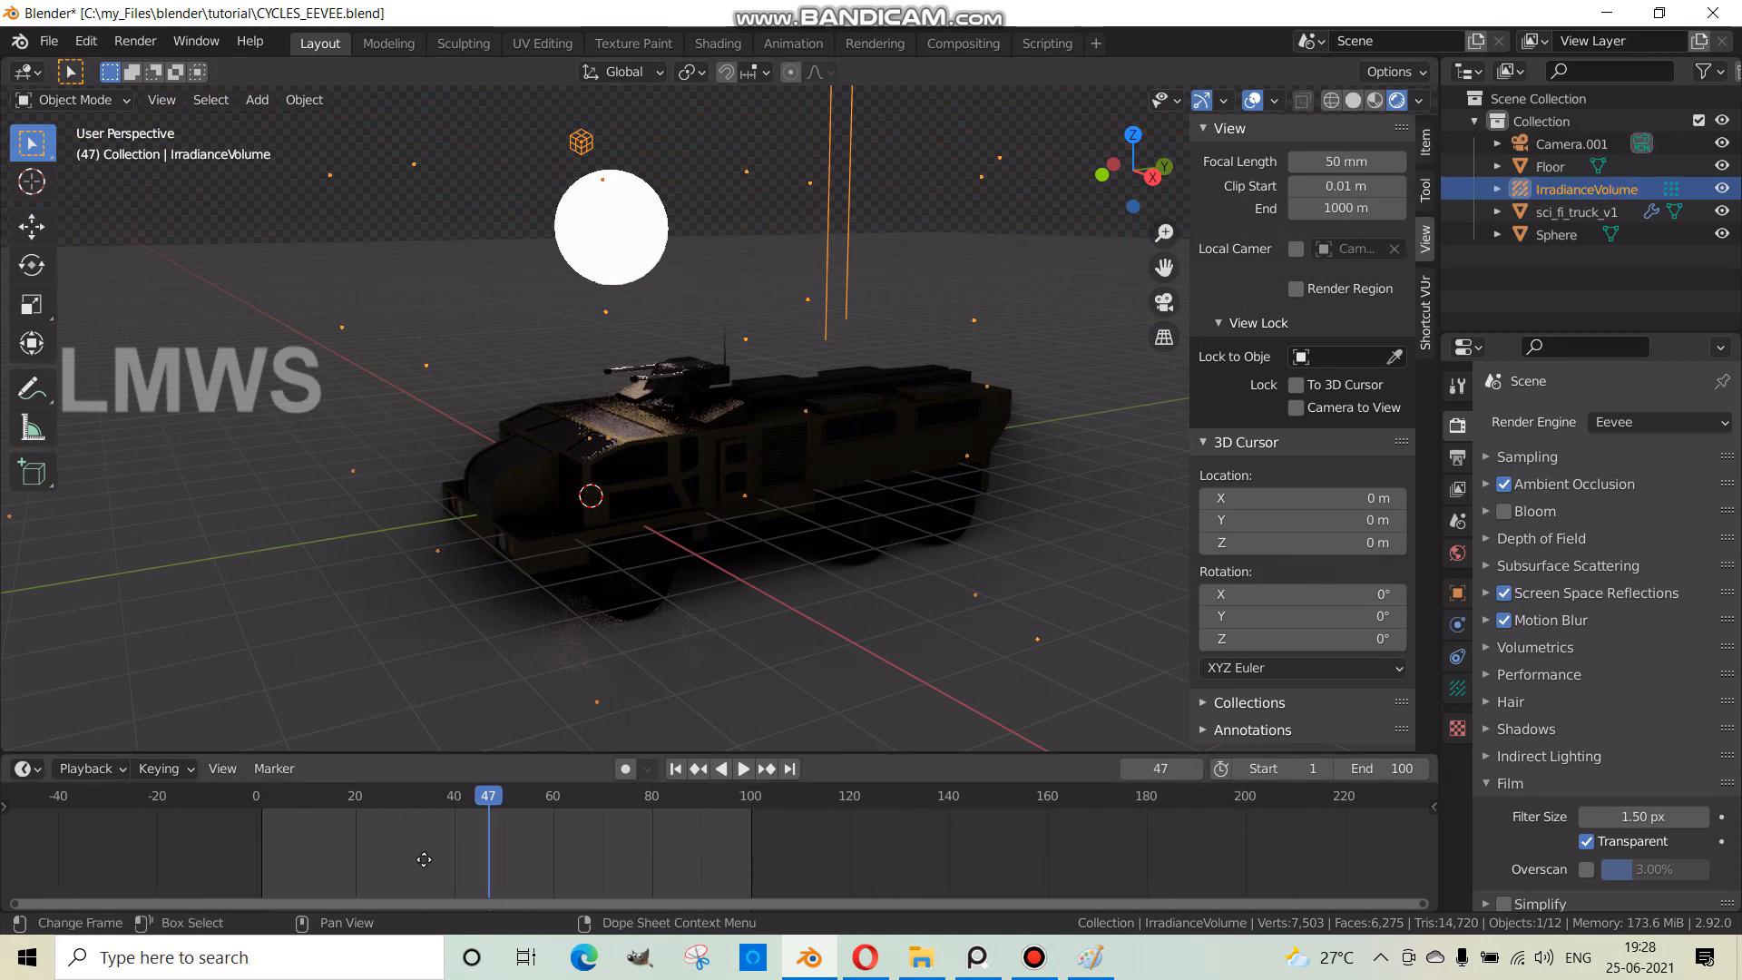
- Set the animation's end frame to 10
click(1409, 769)
key(BackSpace)
key(Return)
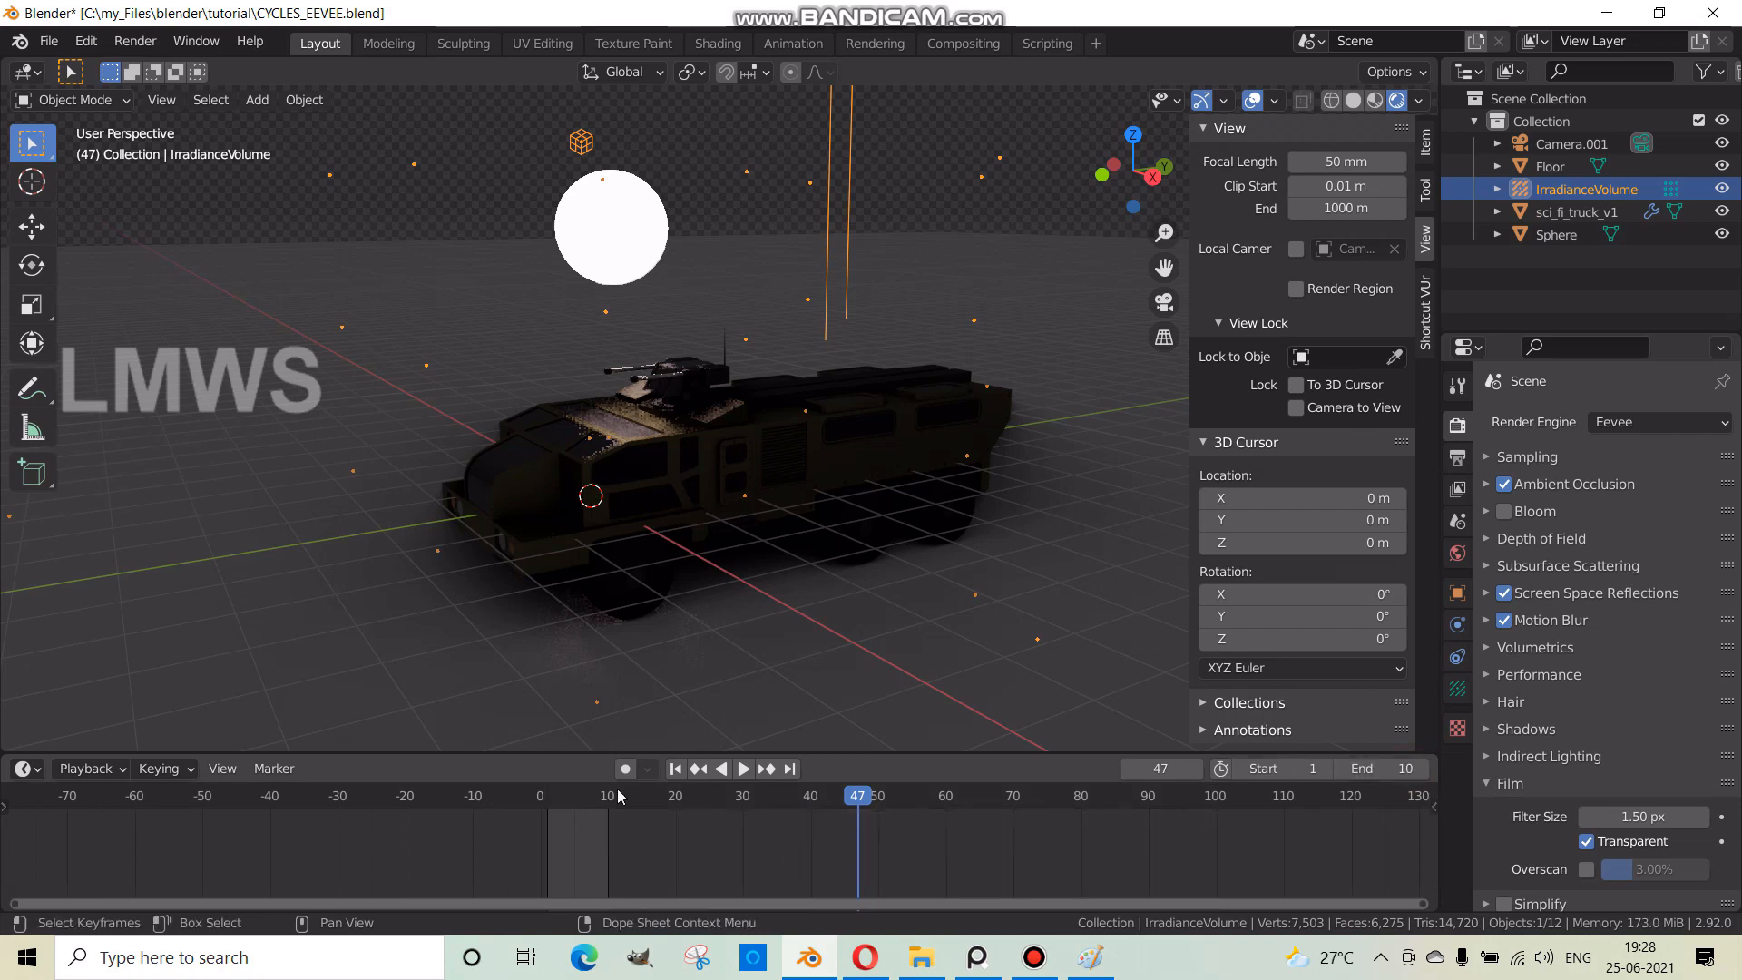
scroll(477, 855, up, 3)
- View the truck and sphere from several sides and switch the viewport from rendered to solid shading
middle_drag(517, 551, 566, 547)
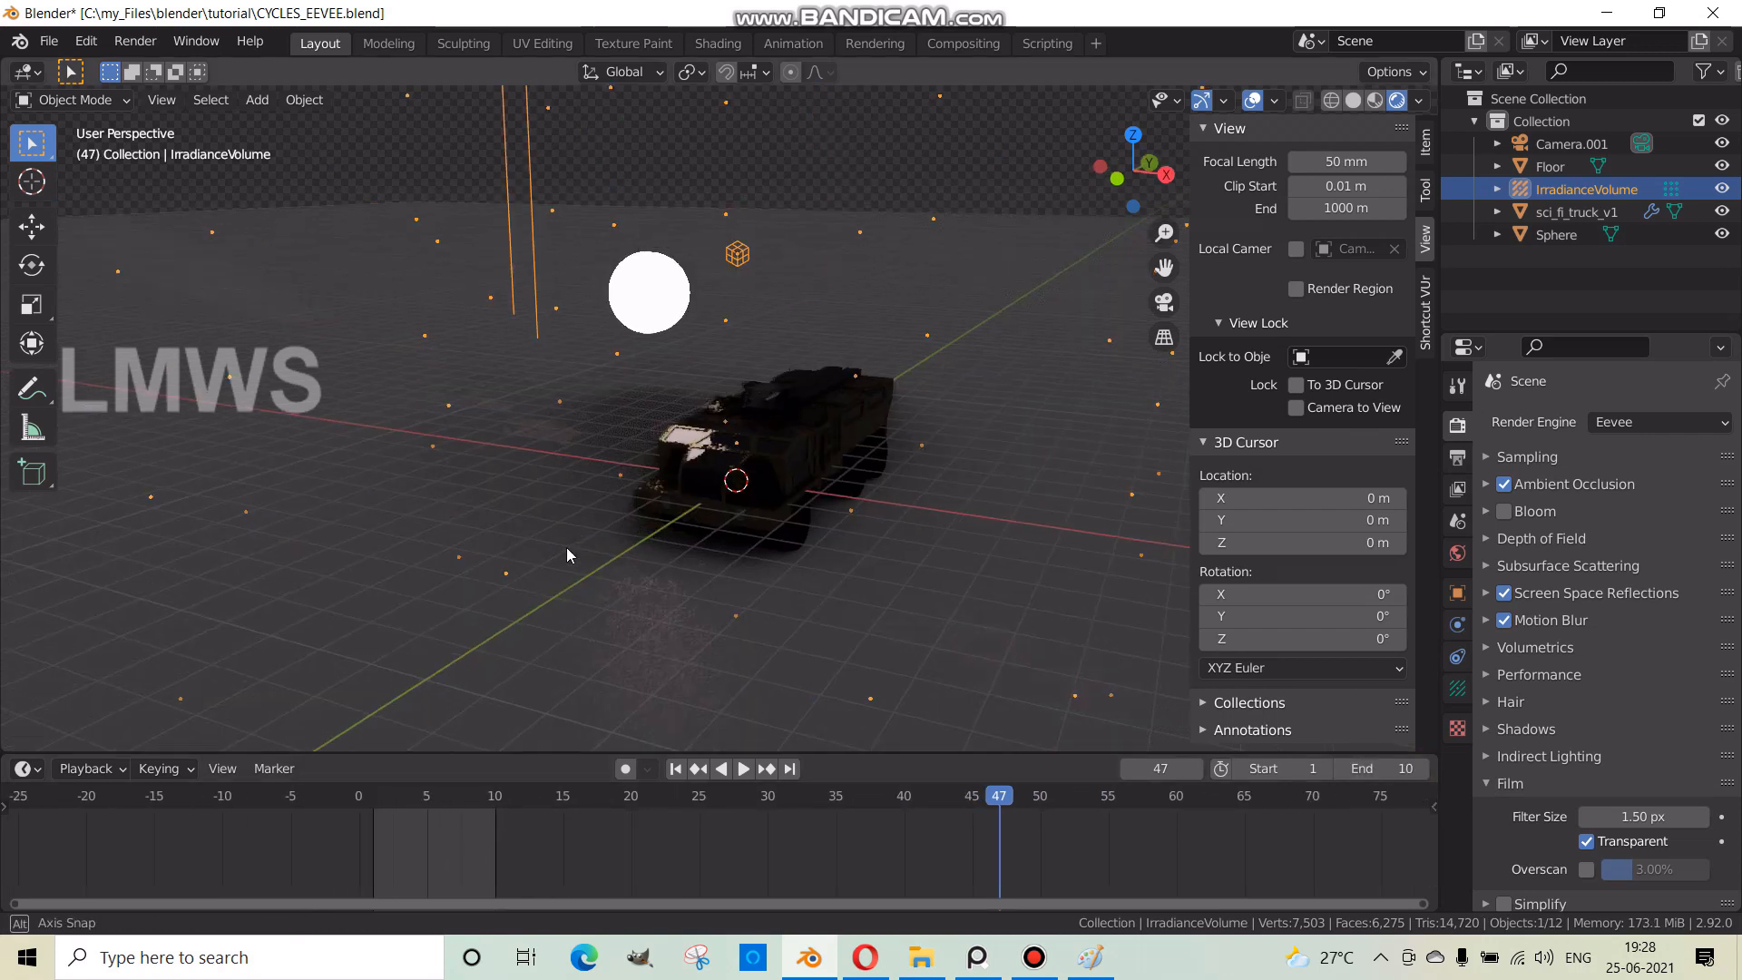
middle_drag(762, 563, 1463, 94)
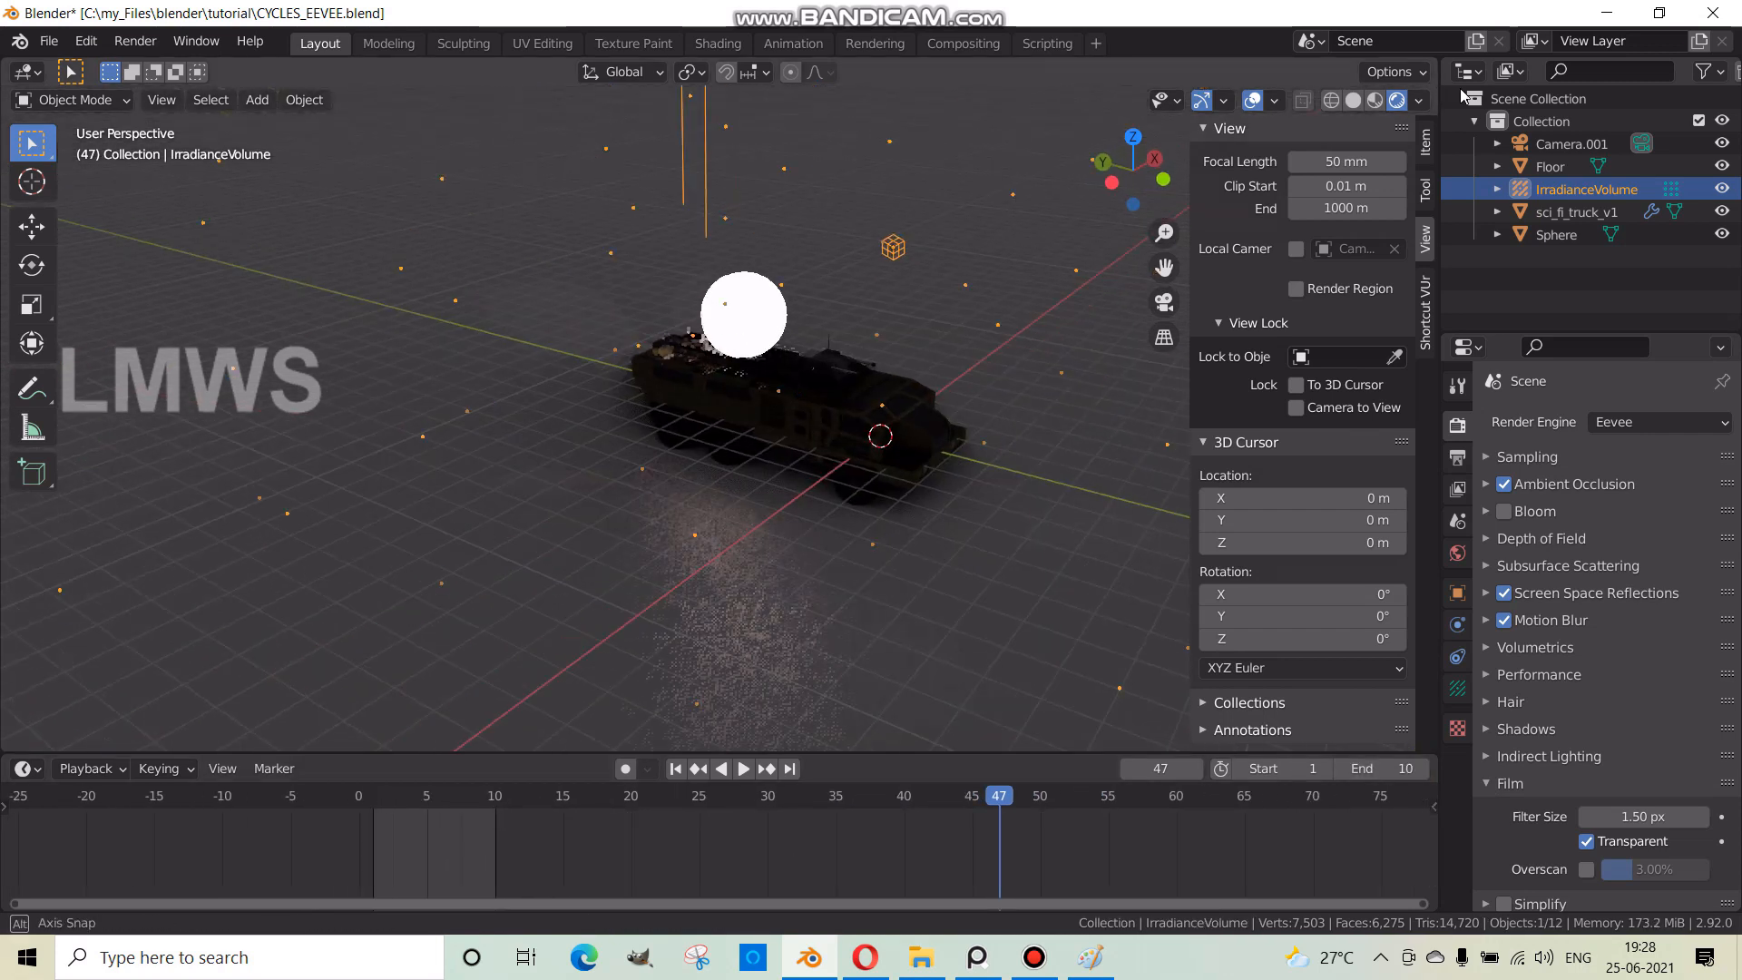
click(1352, 99)
mouse_move(707, 486)
middle_down()
mouse_move(1116, 459)
mouse_move(1015, 472)
mouse_move(465, 686)
mouse_move(487, 633)
mouse_move(269, 438)
mouse_move(649, 524)
middle_up()
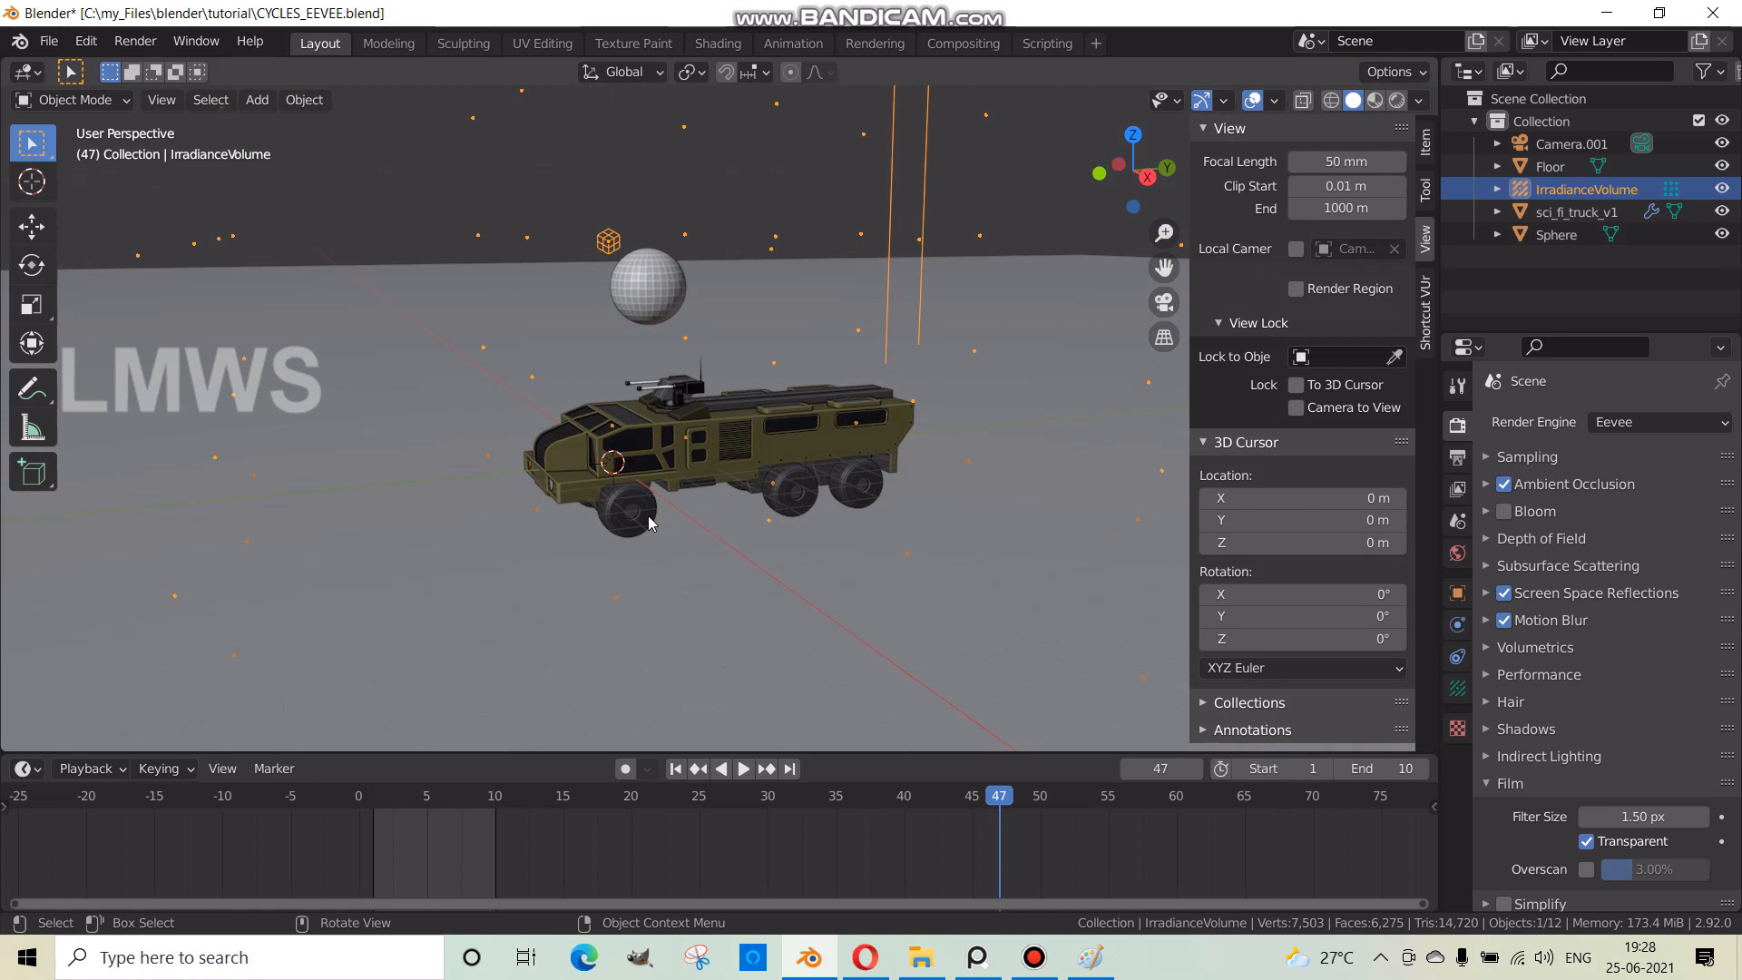
- Switch the render engine to Cycles to show its settings and return it to Eevee
click(1657, 422)
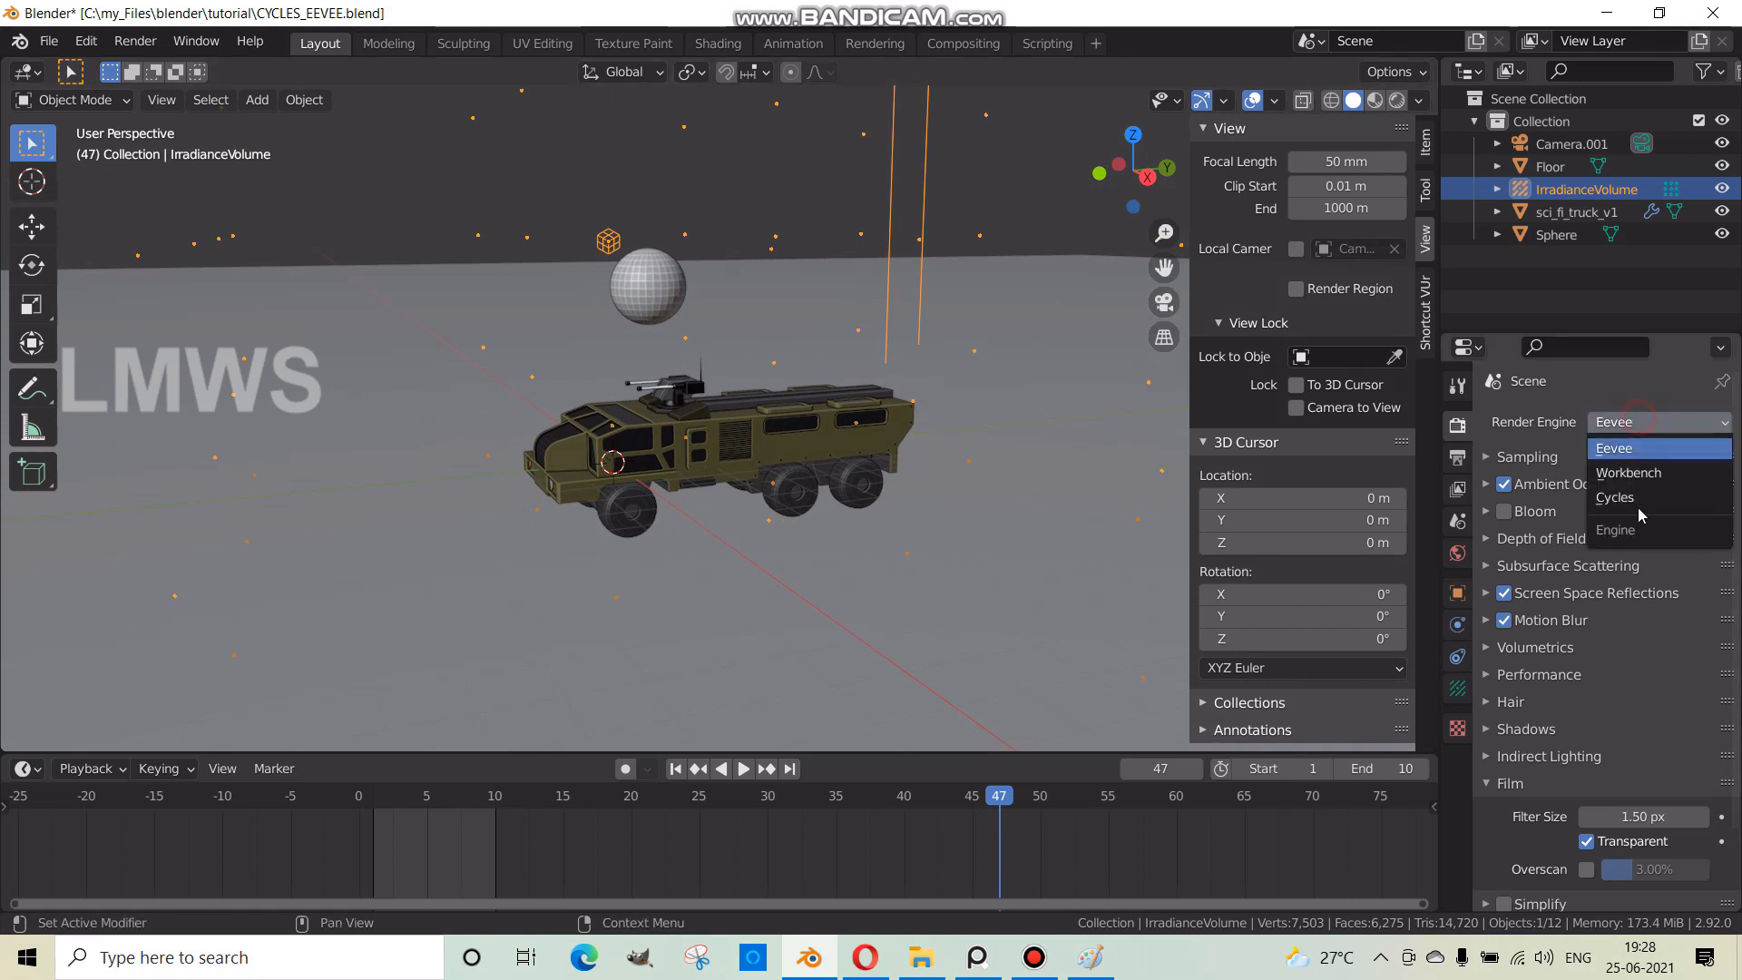
click(1638, 499)
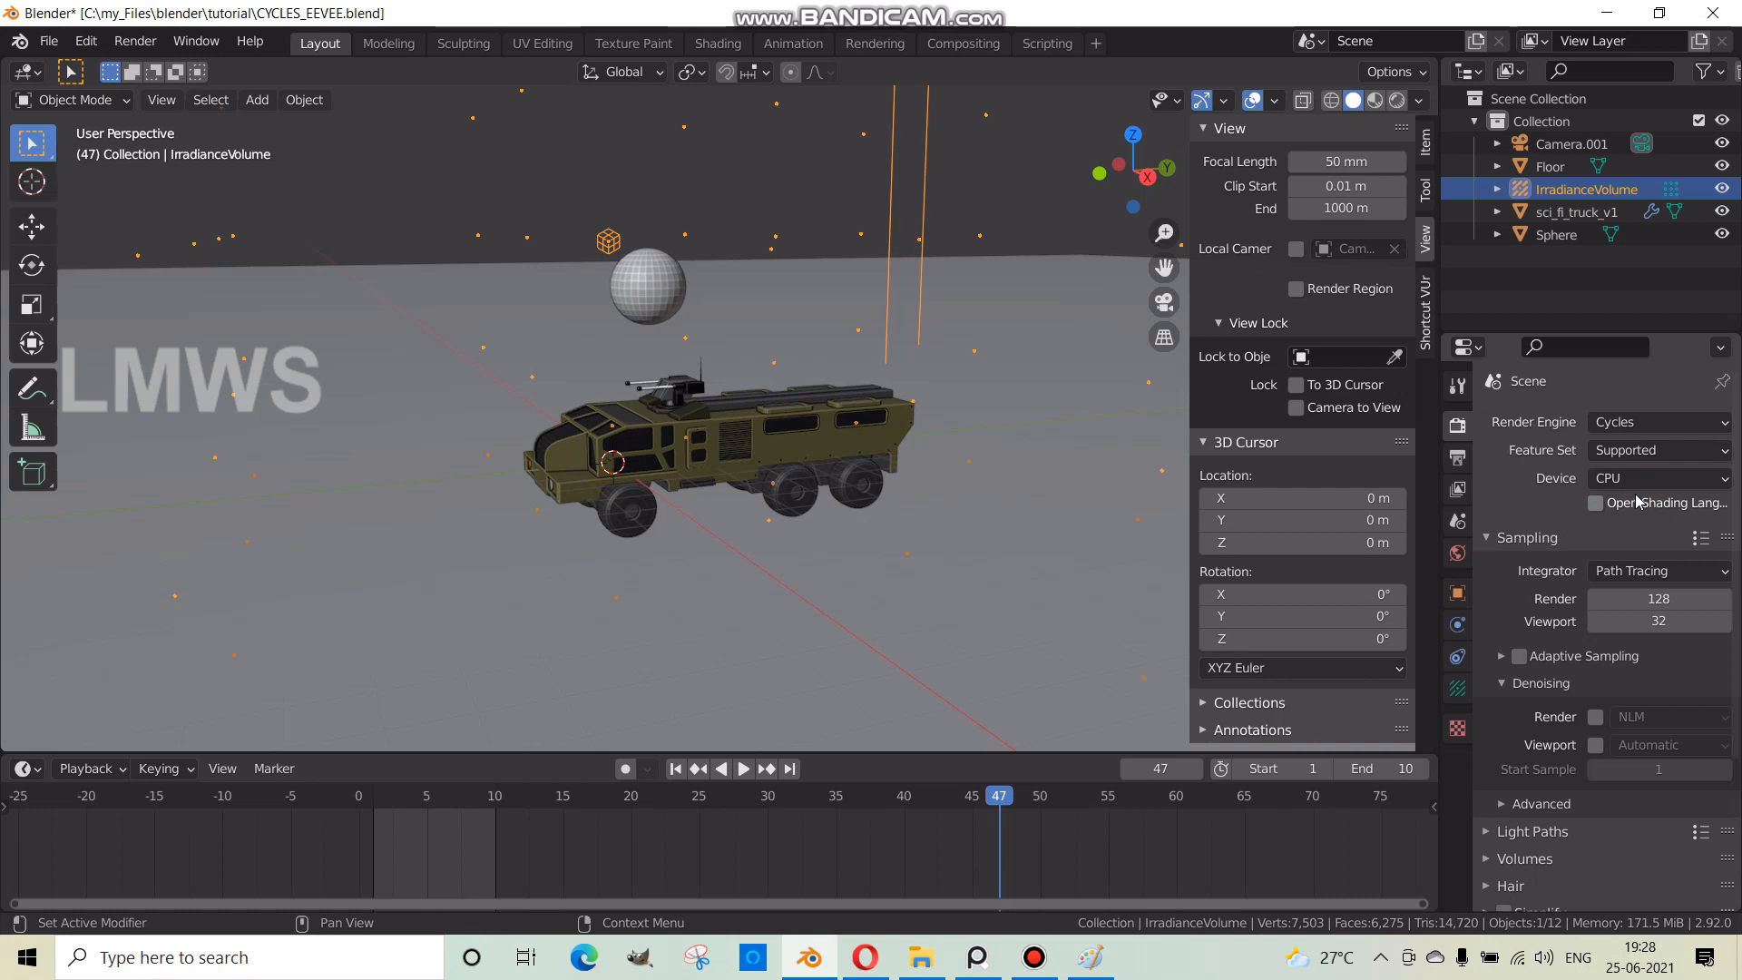
middle_drag(653, 404, 767, 399)
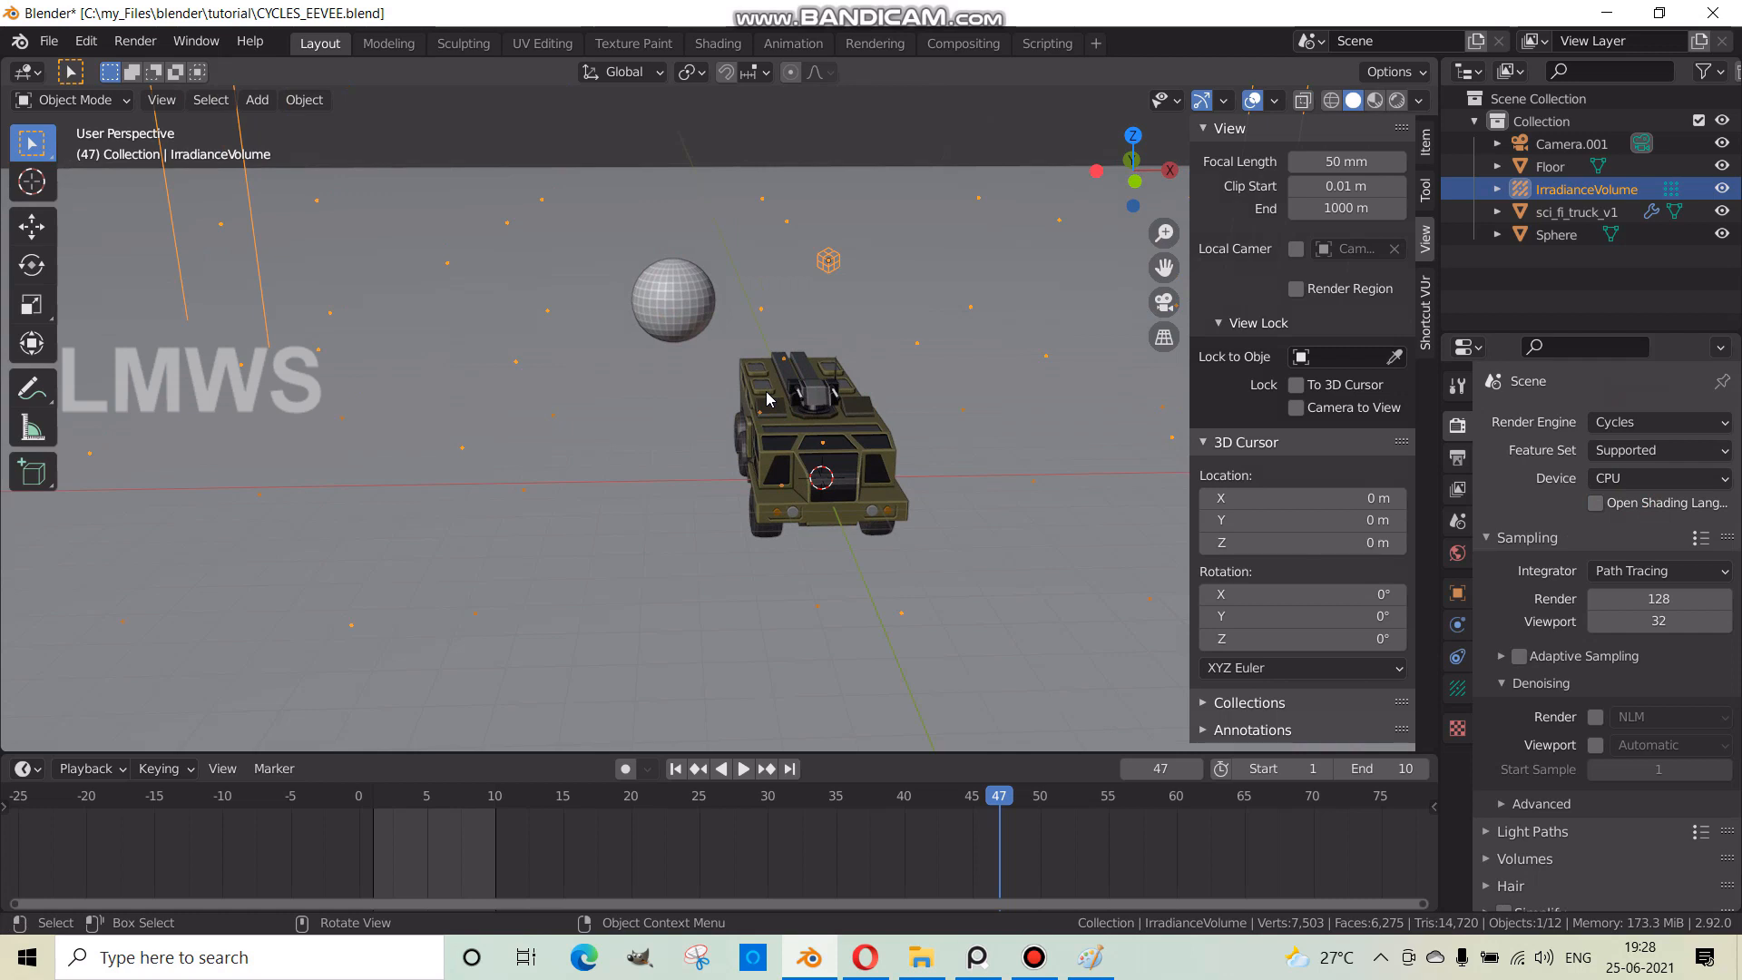
click(1656, 422)
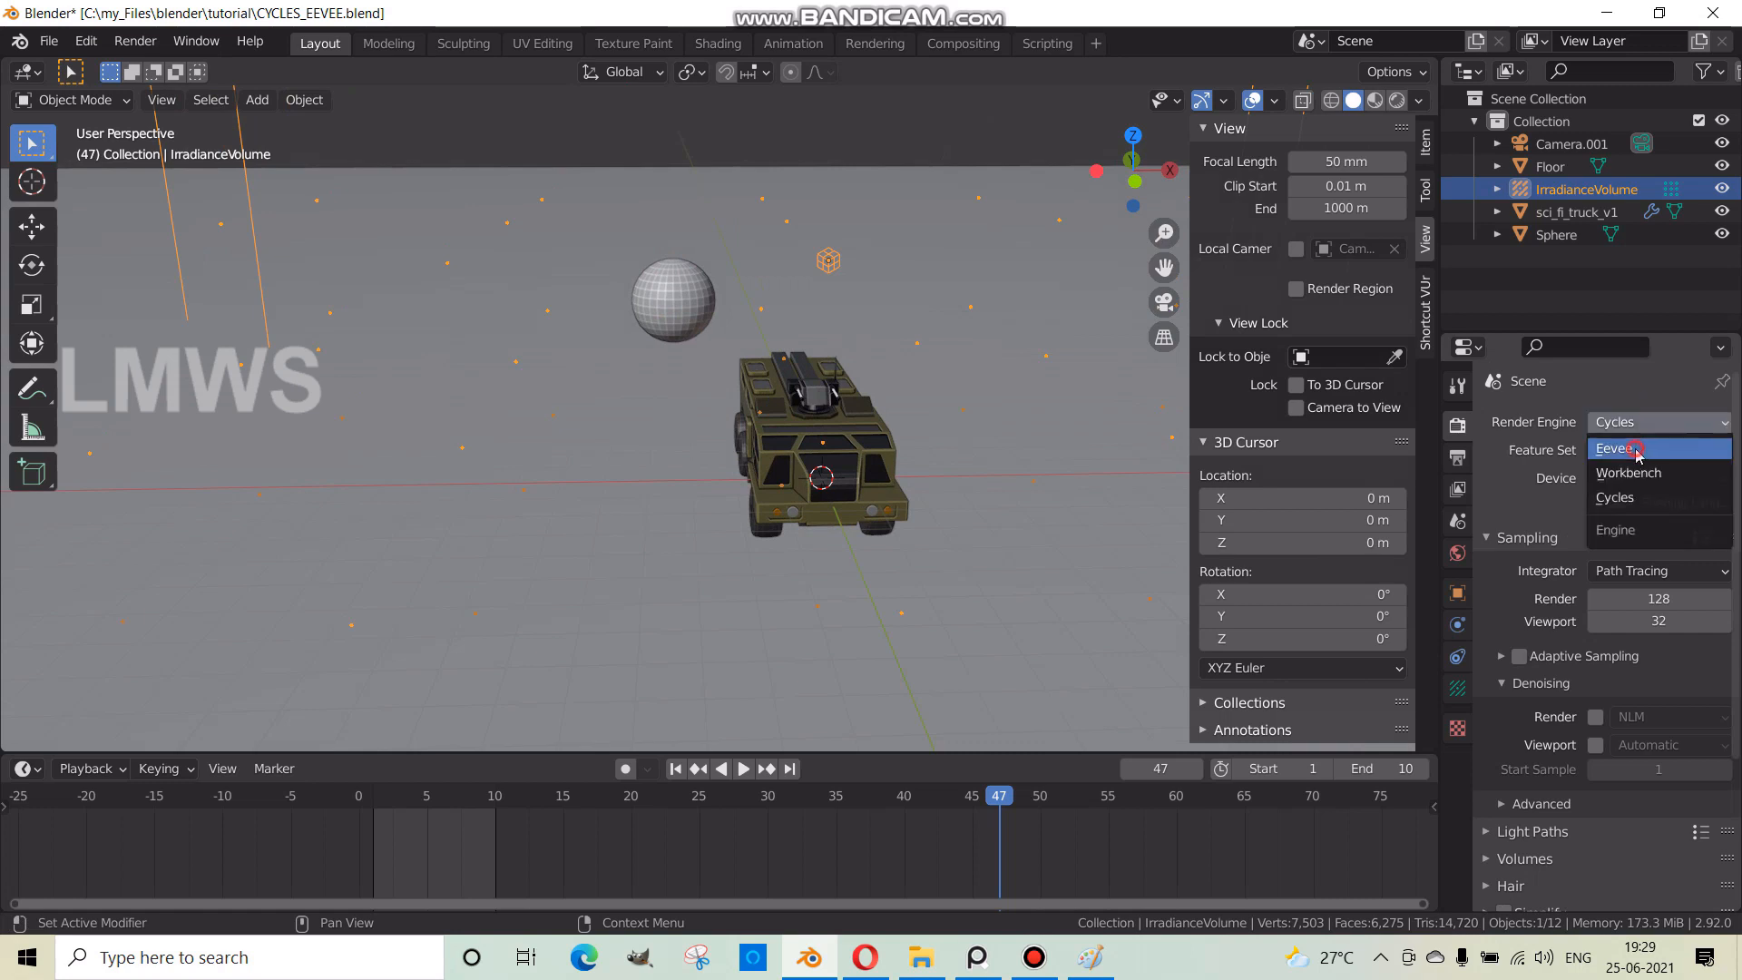
click(1636, 449)
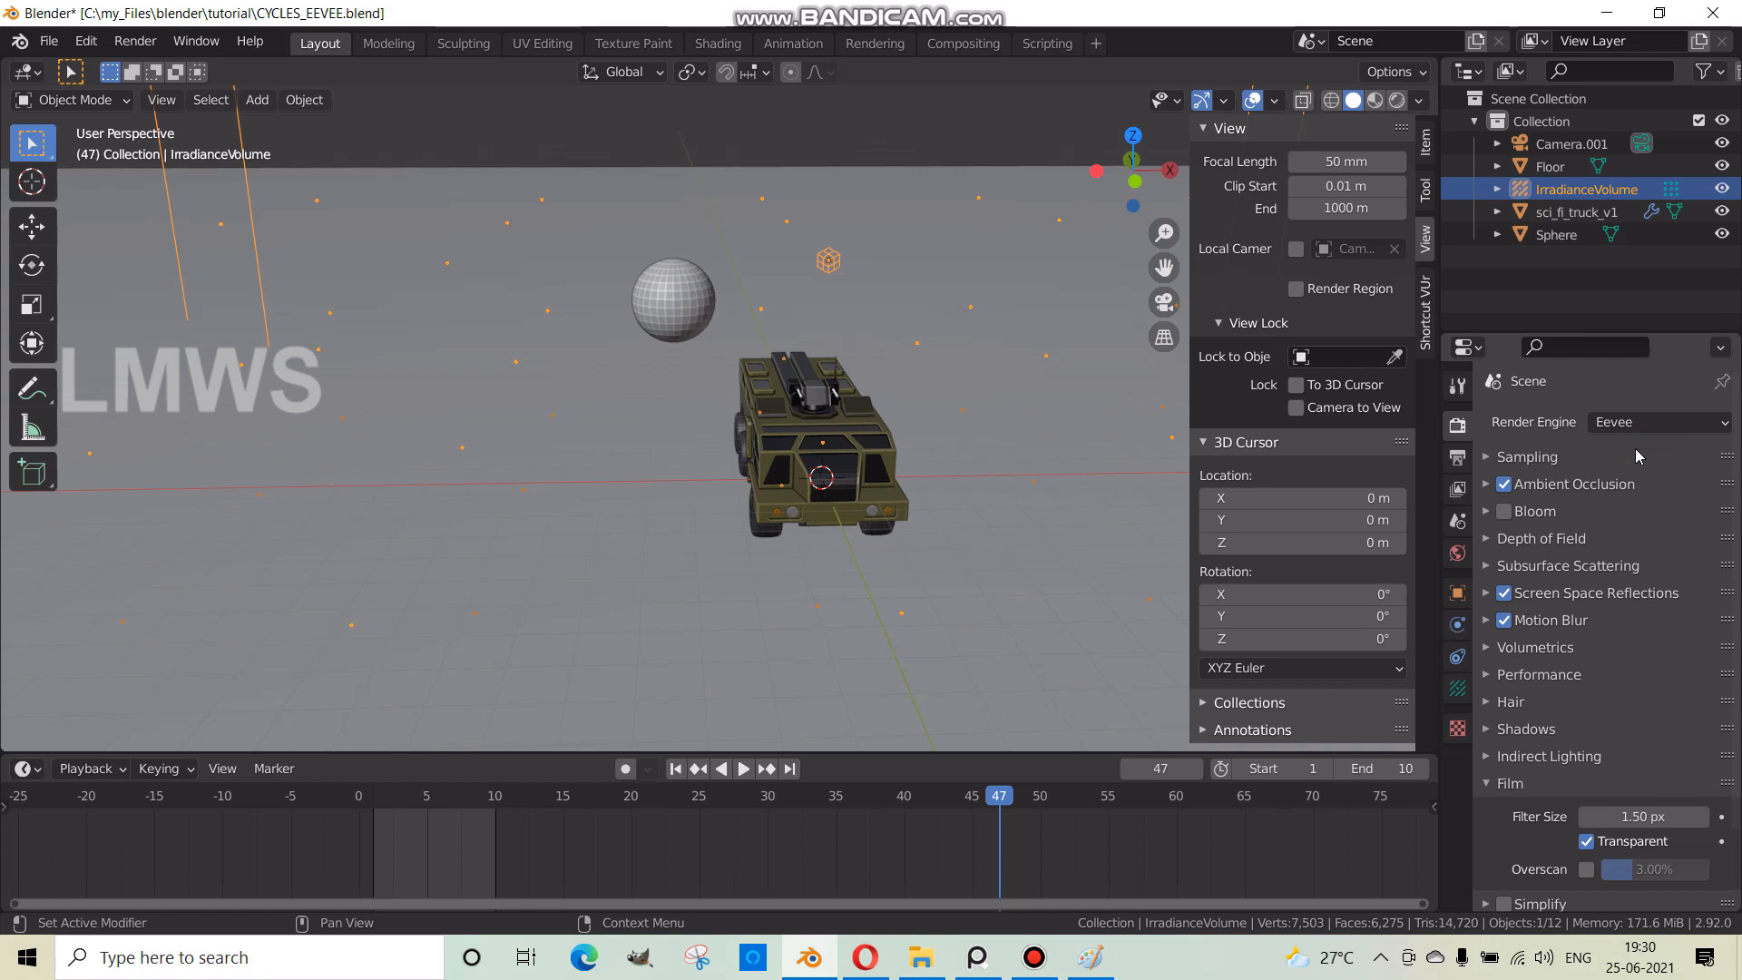
click(1034, 960)
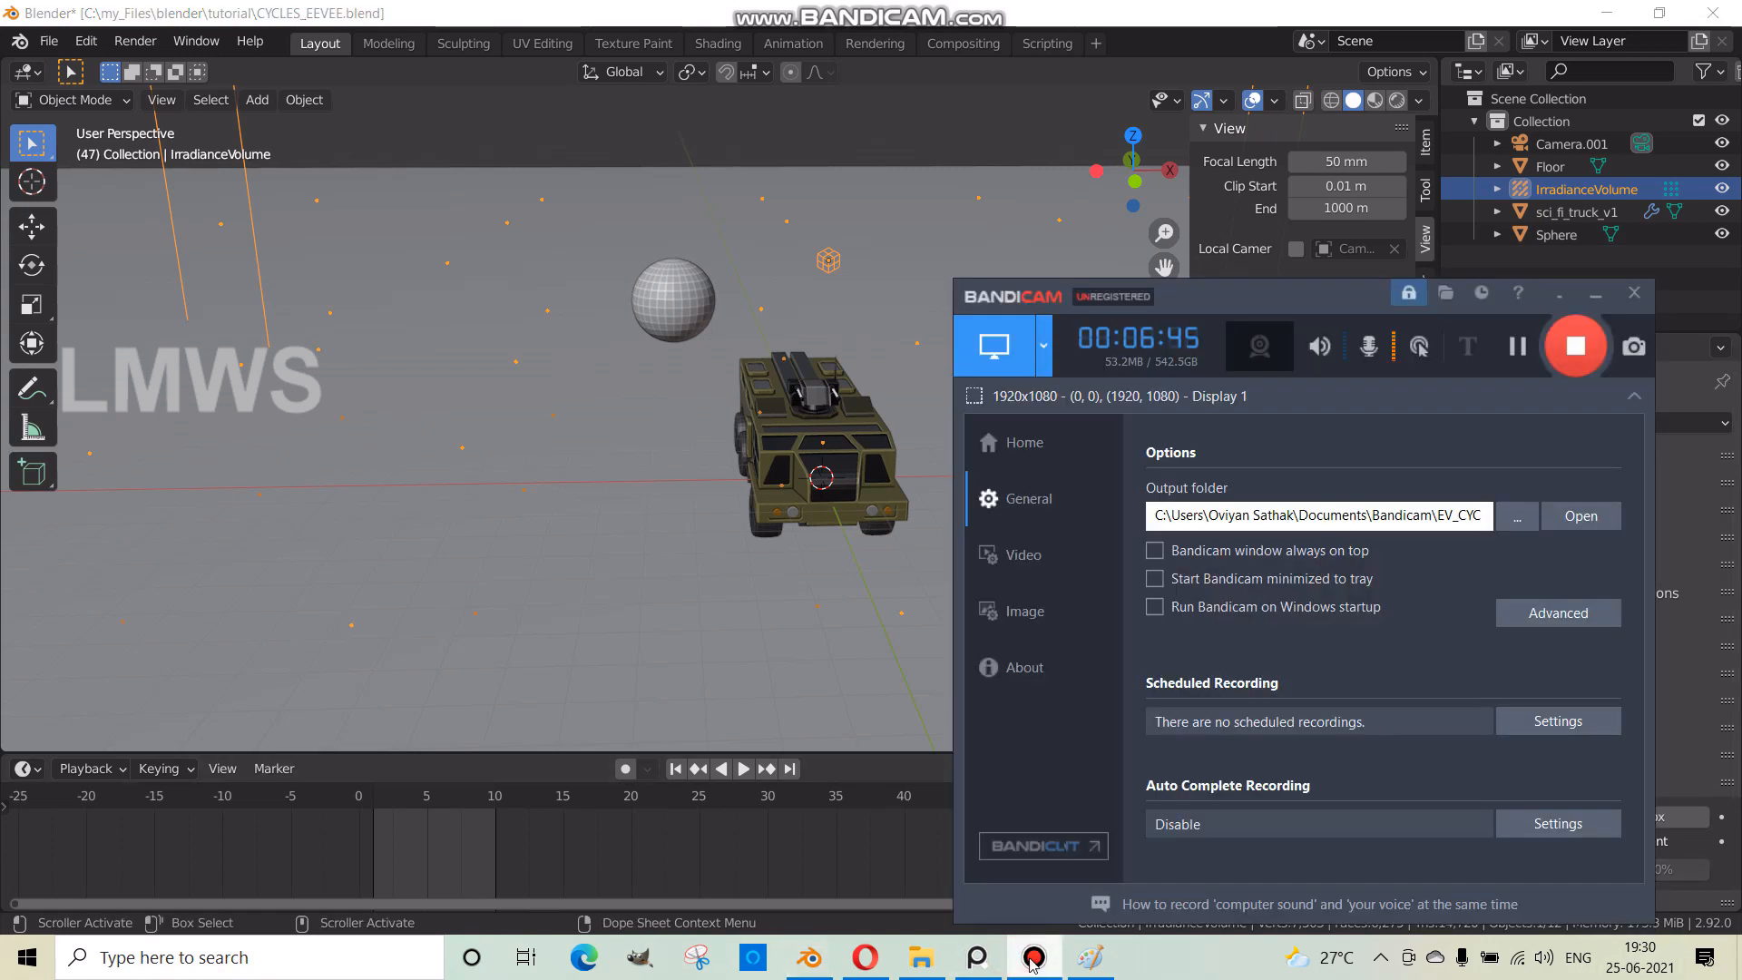
click(1576, 345)
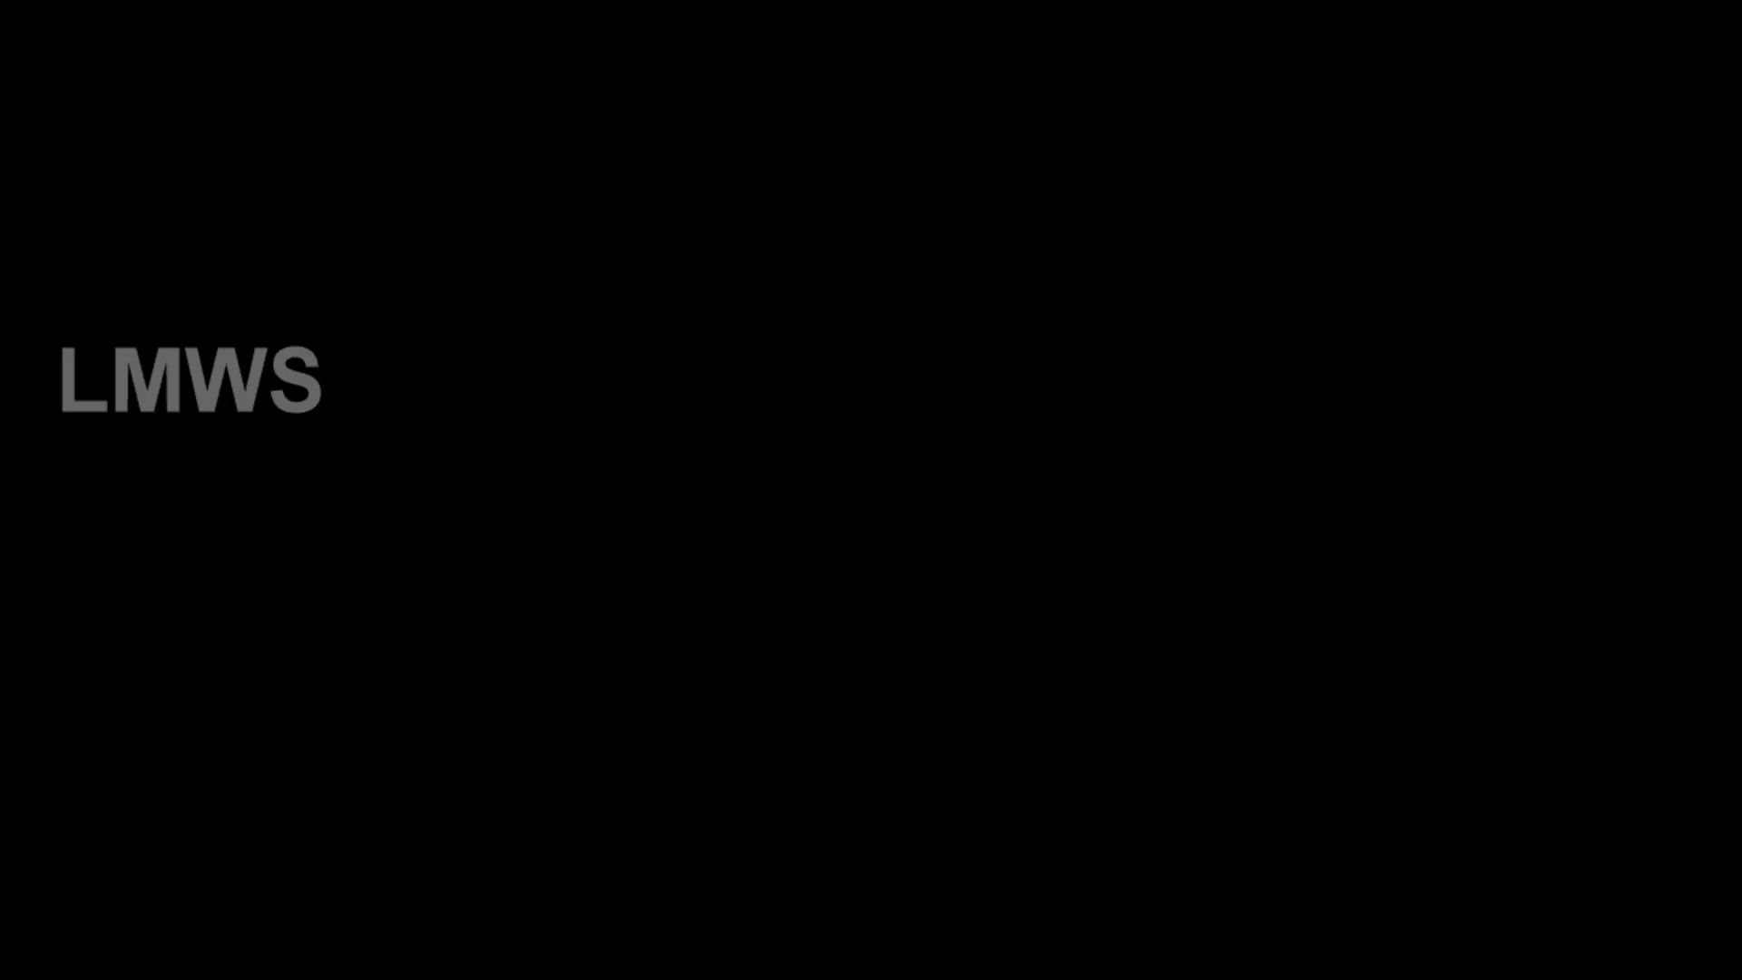